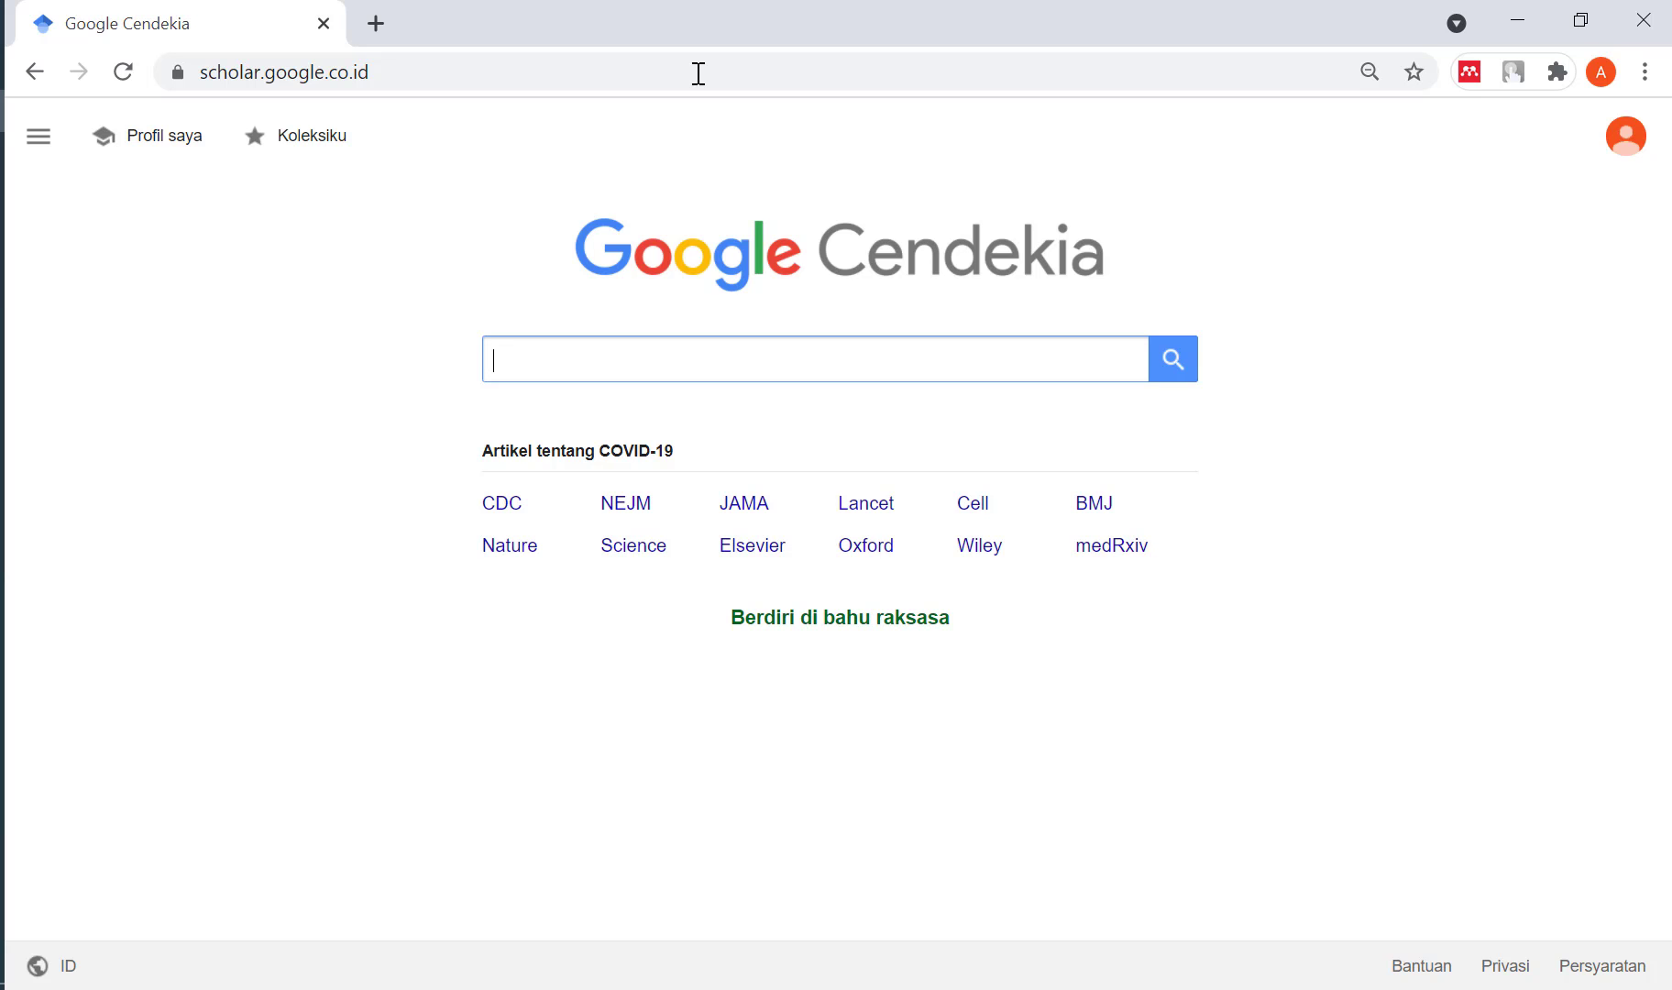
# Open Word 2016 and create a blank document.
pyautogui.press('super')
pyautogui.write('word')
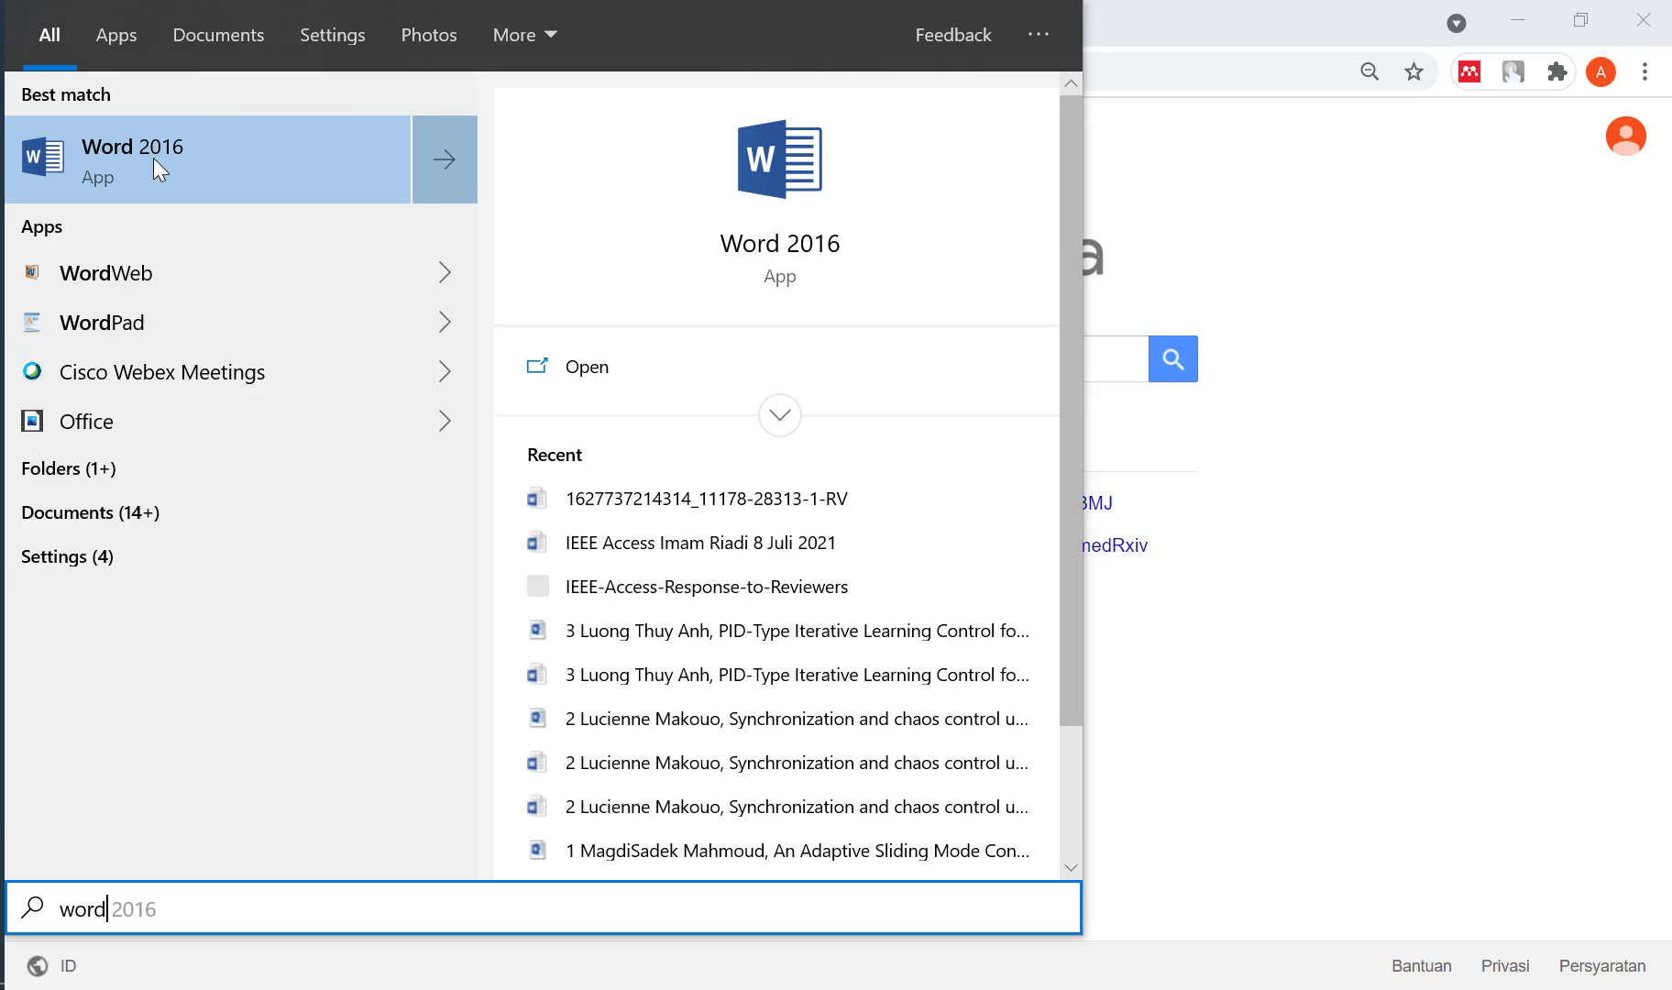
pyautogui.click(153, 158)
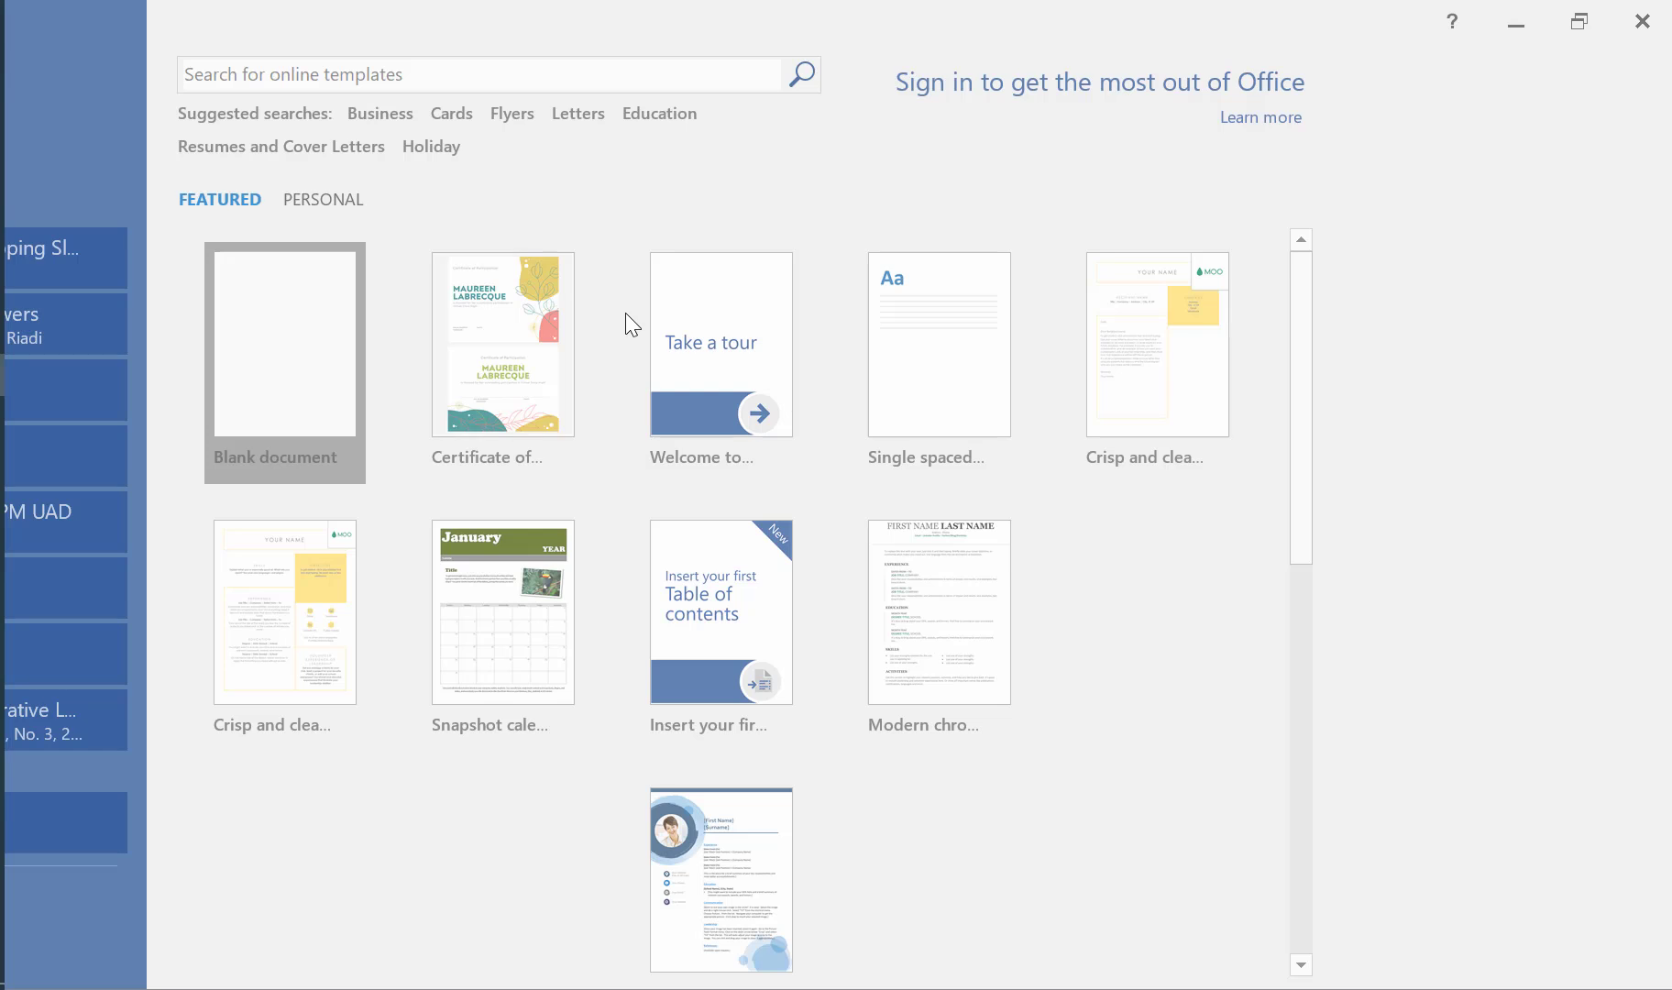
pyautogui.press('Return')
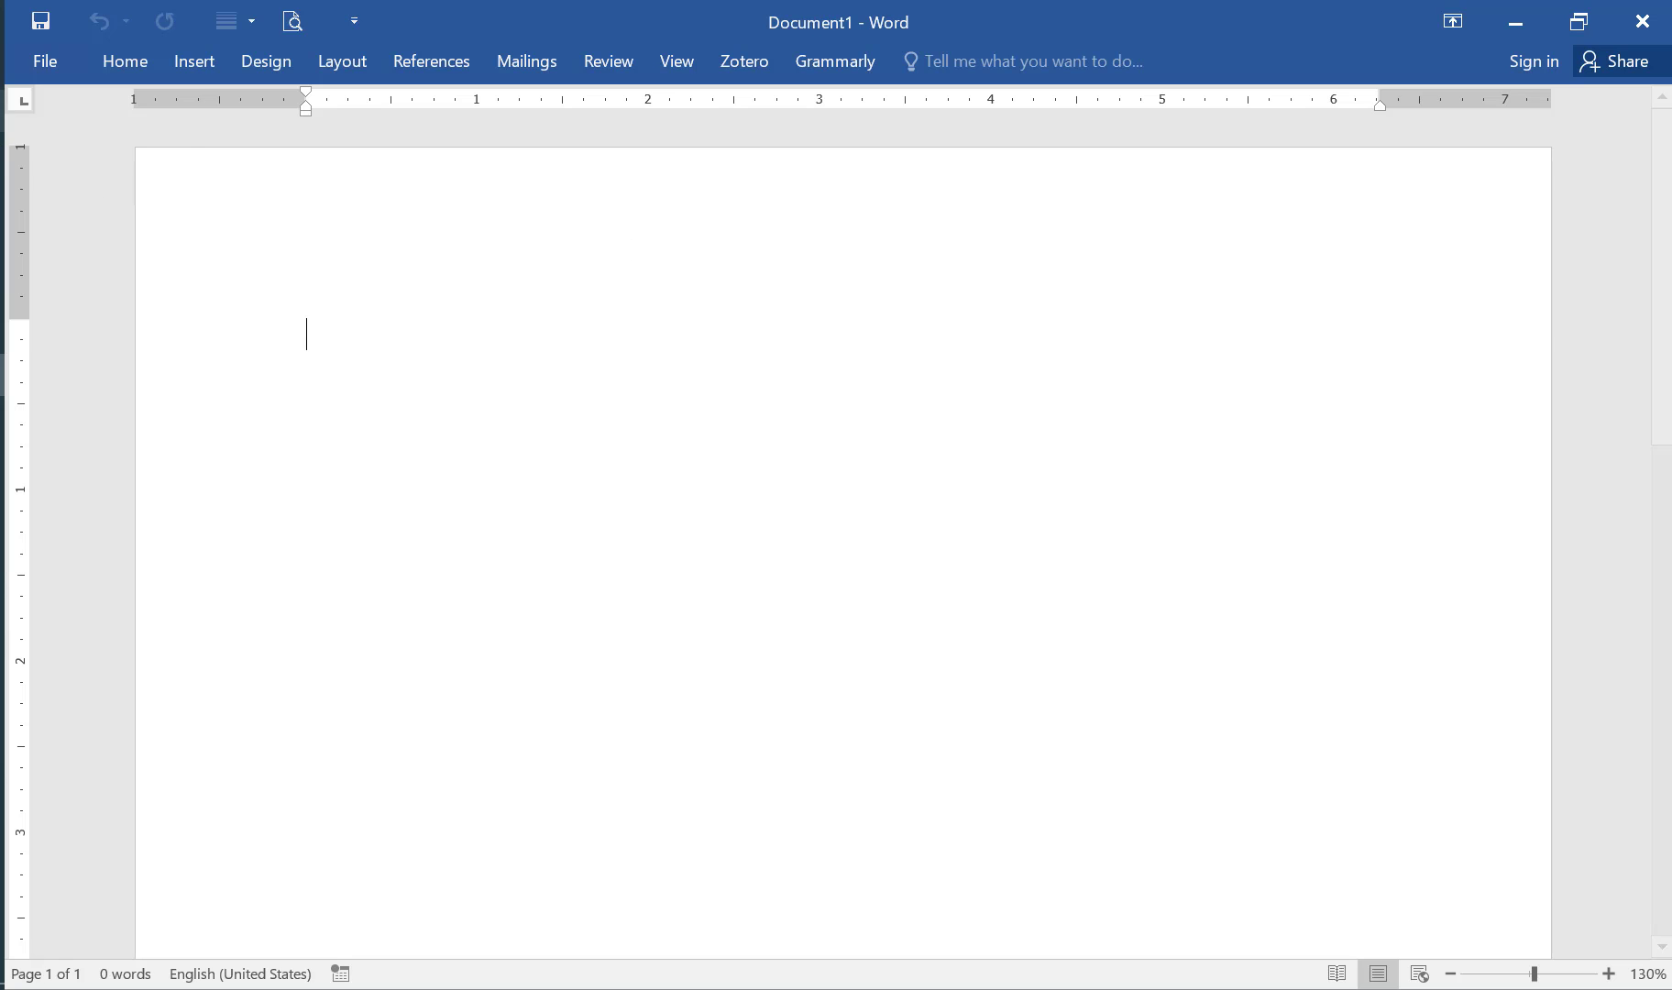
# Switch to Chrome, search the web for "mendeley" in a new tab, and open the Download Mendeley Desktop page.
pyautogui.click(2, 109)
pyautogui.click(387, 16)
pyautogui.write('me')
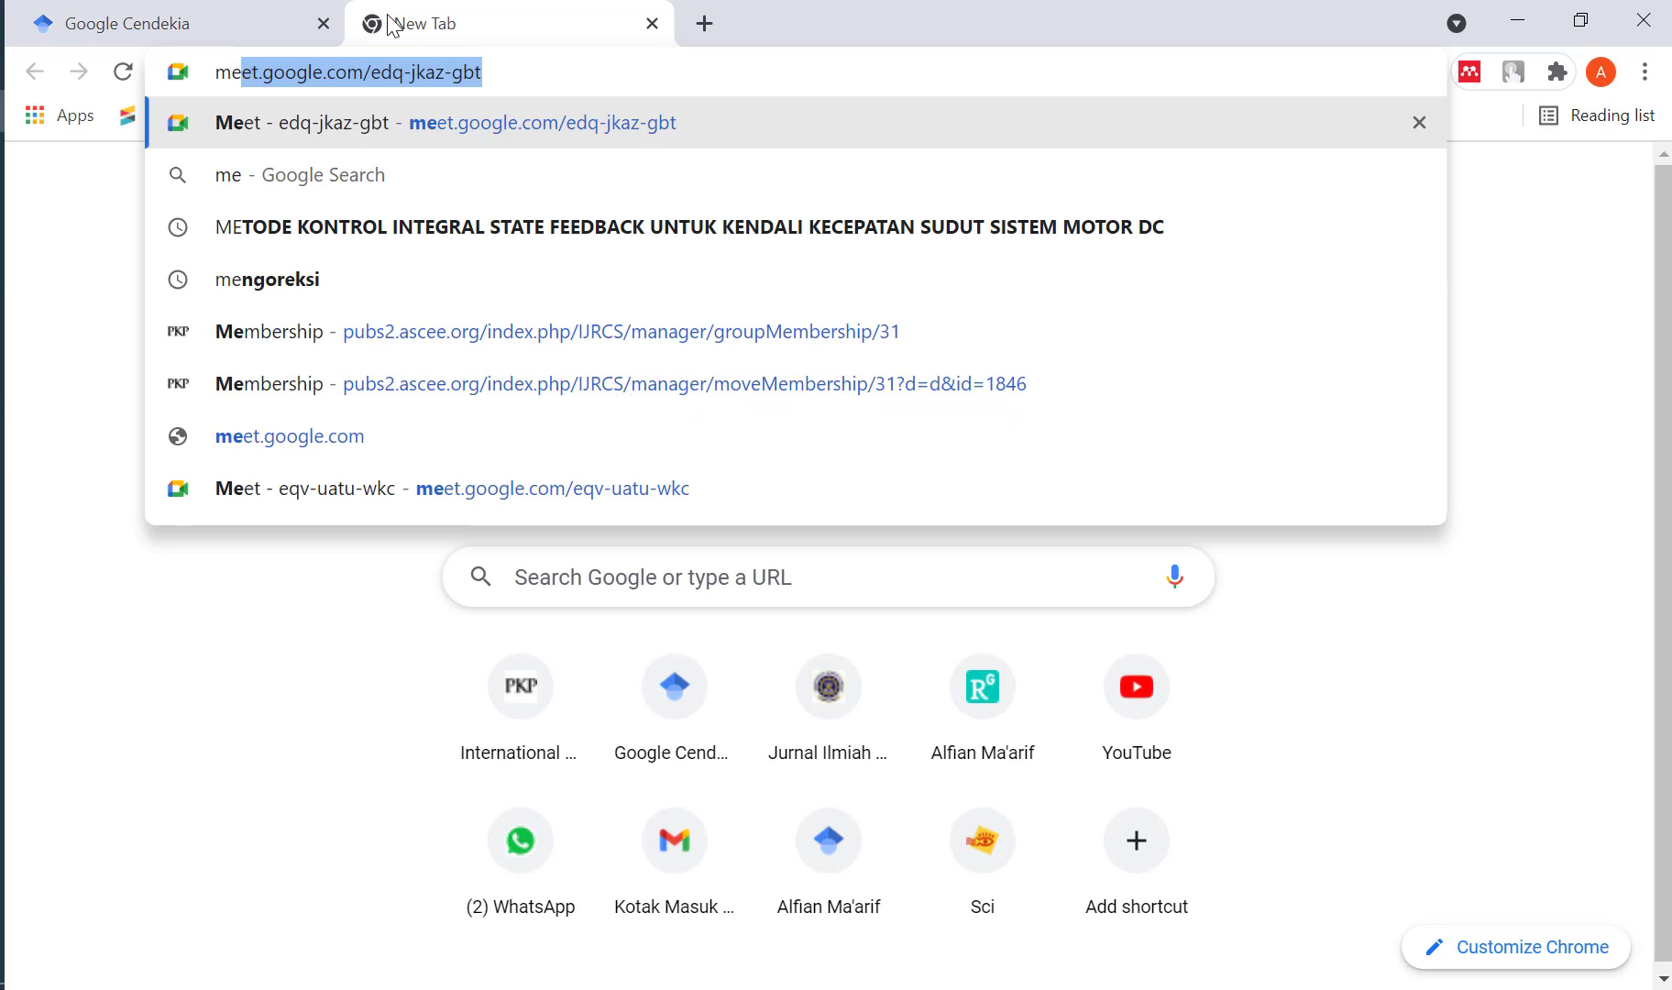
pyautogui.write('ndeley')
pyautogui.press('Return')
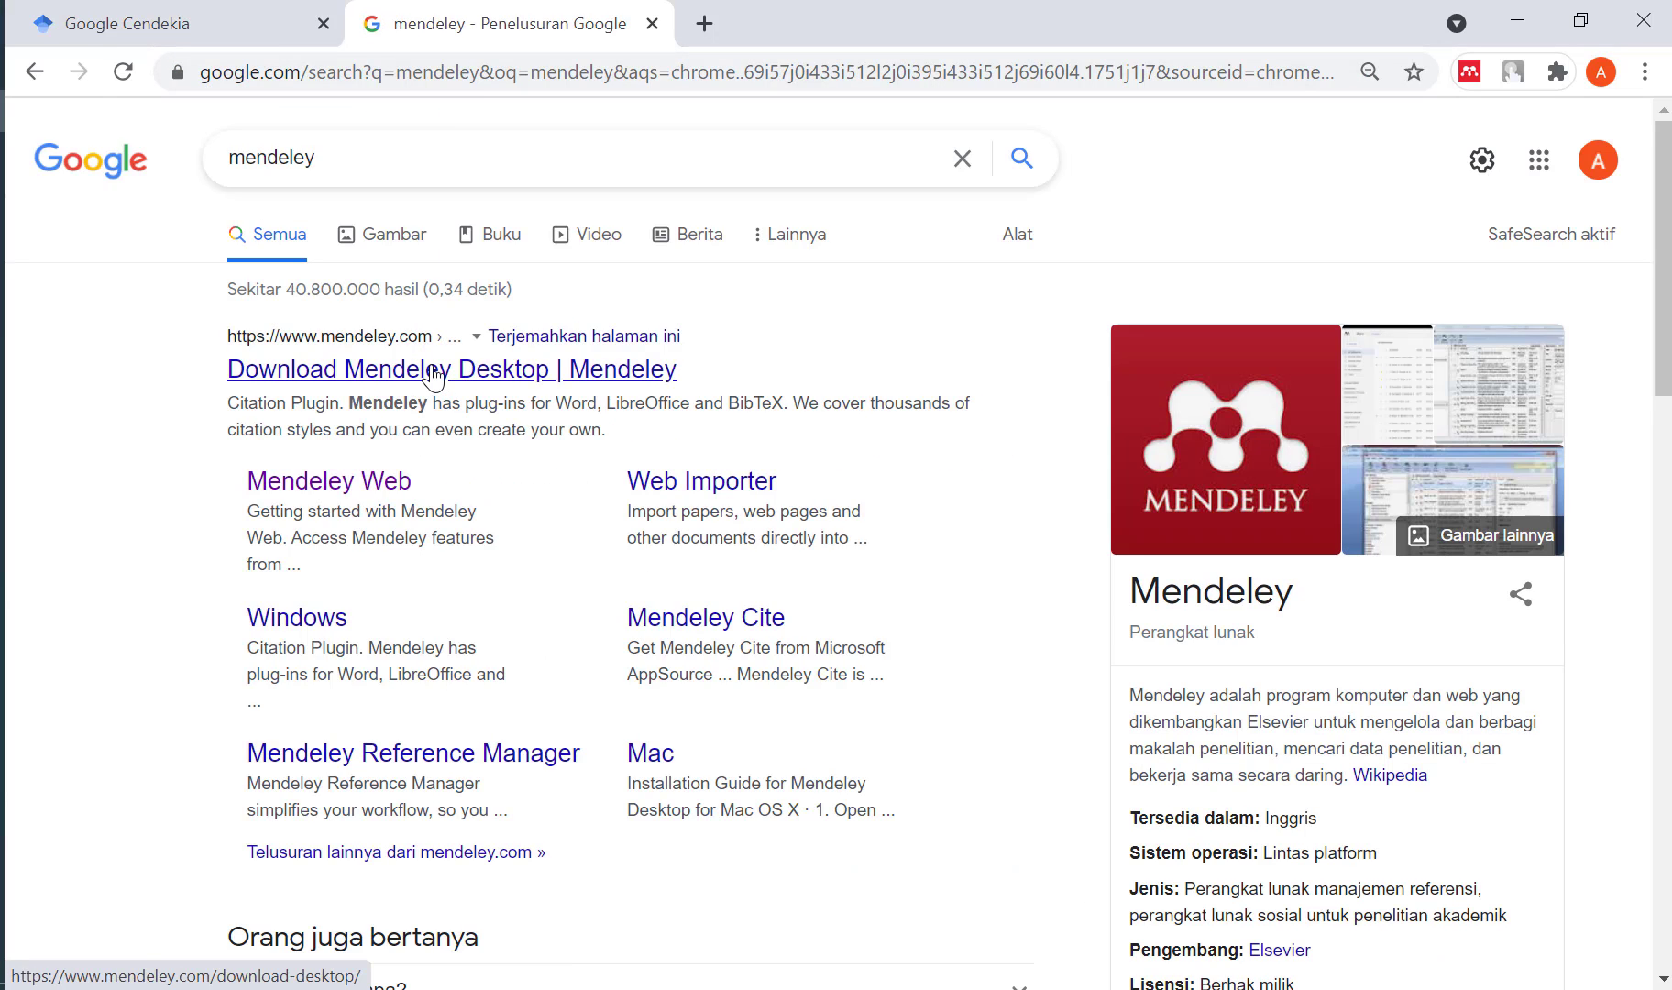
pyautogui.click(434, 376)
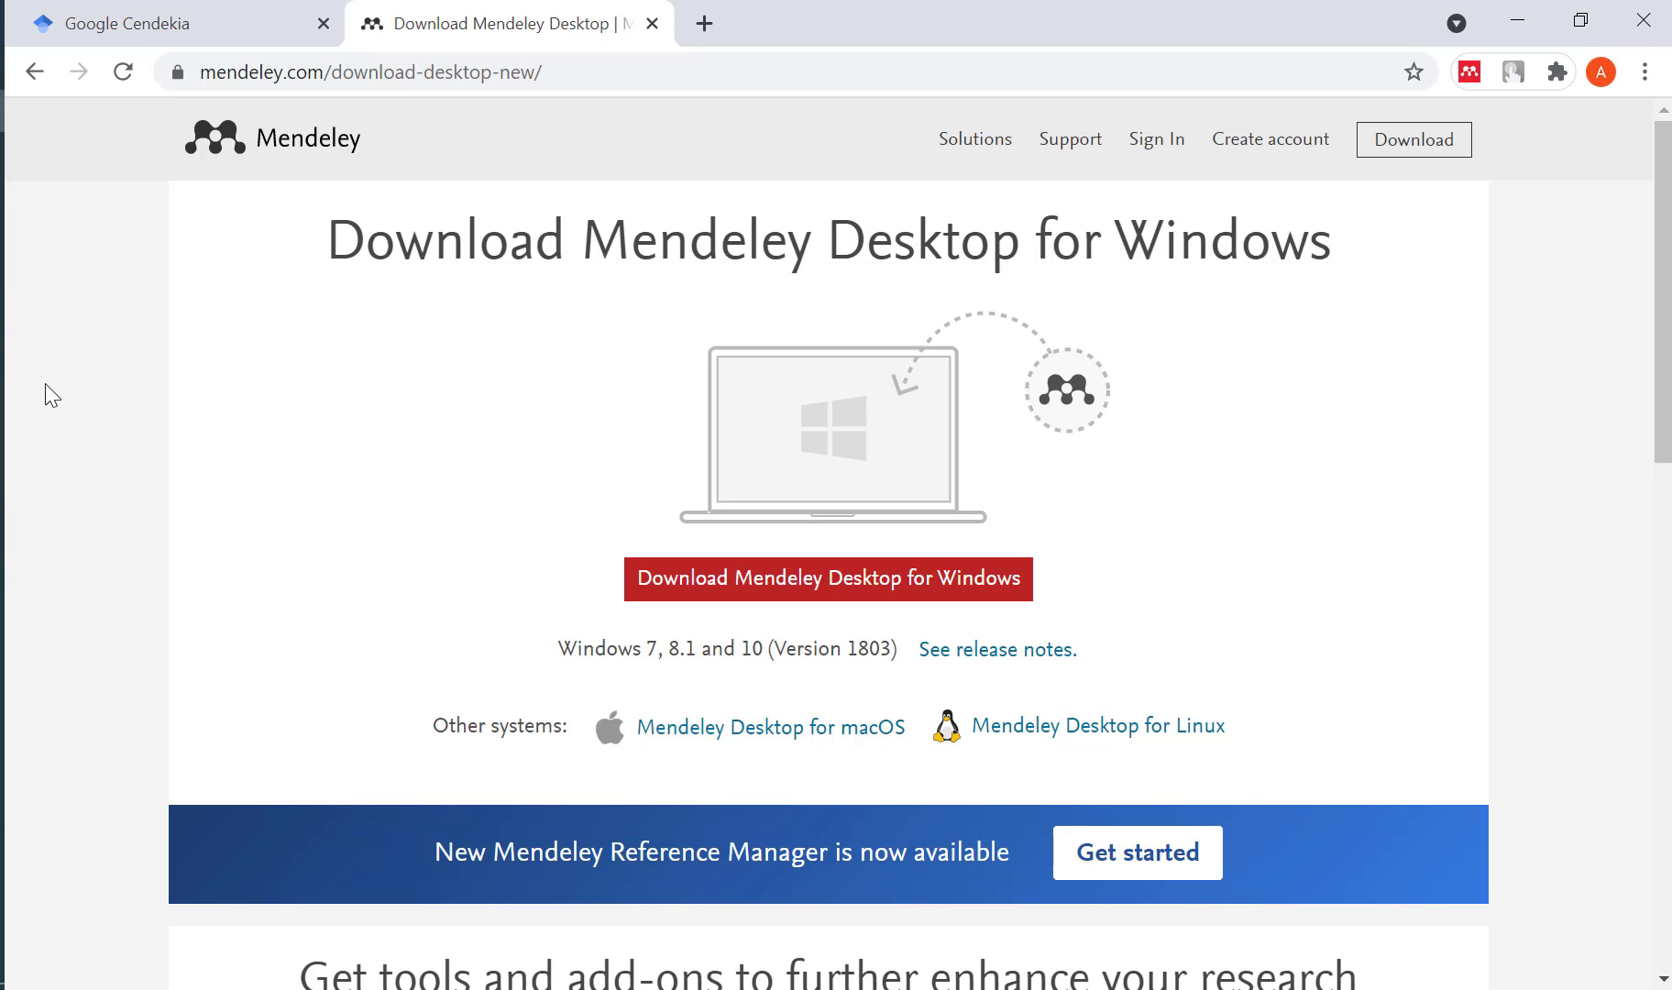
# Switch to Mendeley Desktop and check its tool options for the MS Word plugin.
pyautogui.hotkey('alt', 'Tab')
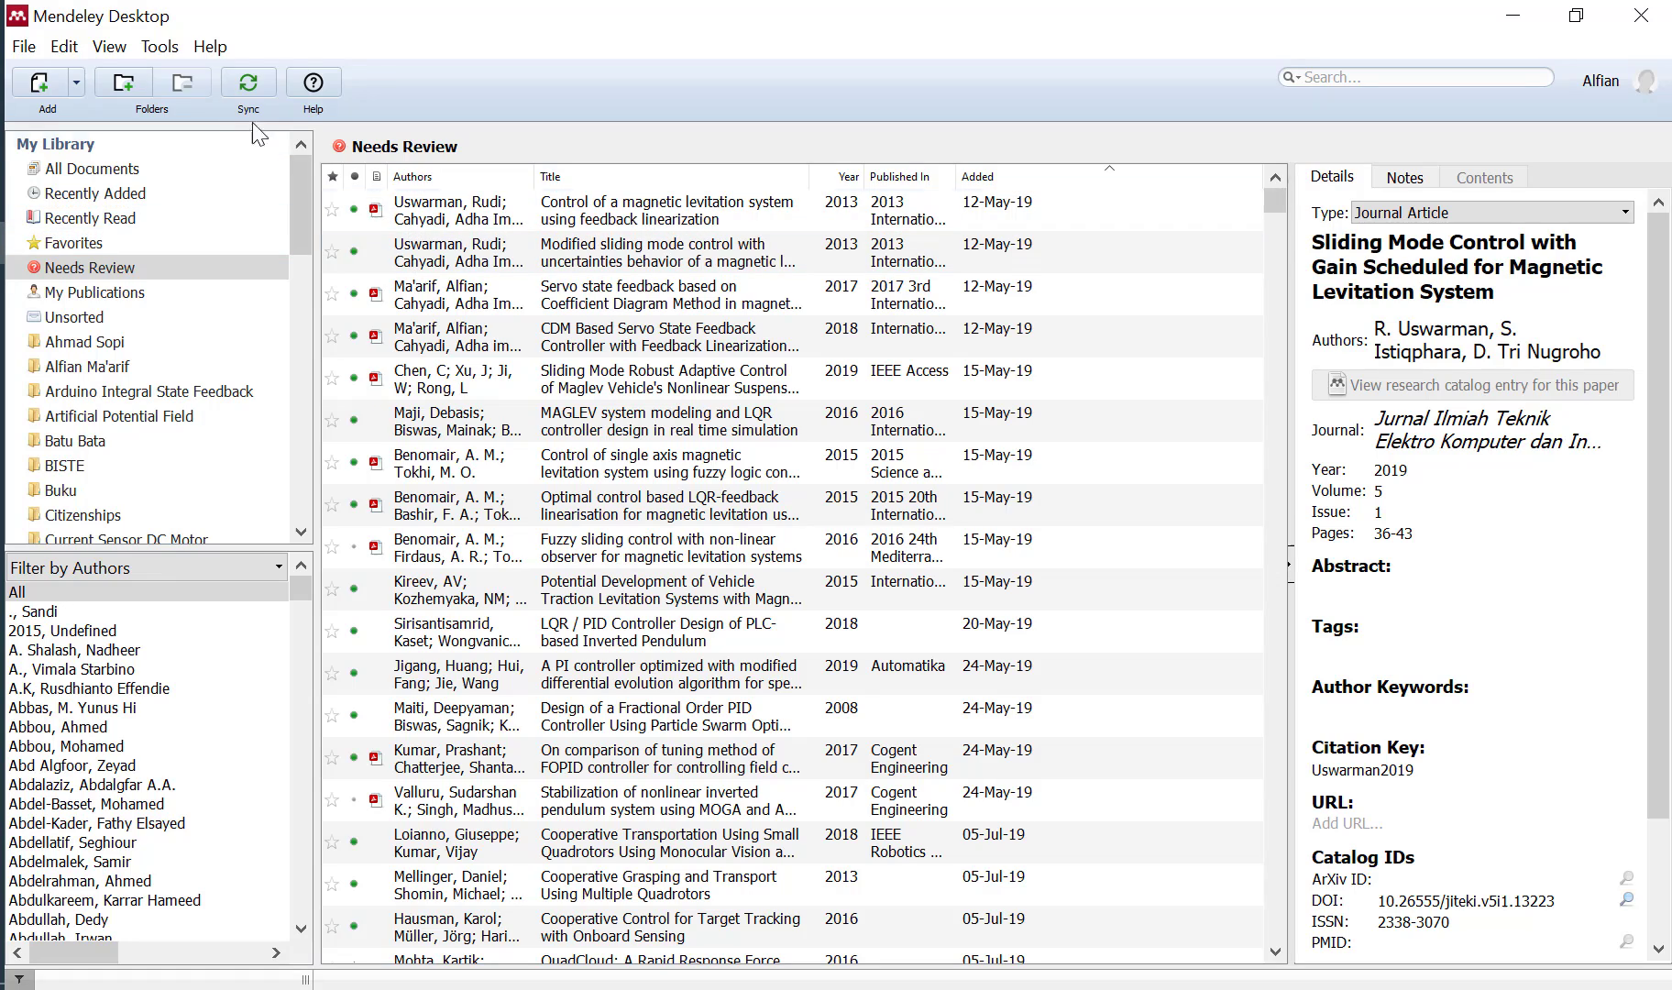
pyautogui.click(159, 45)
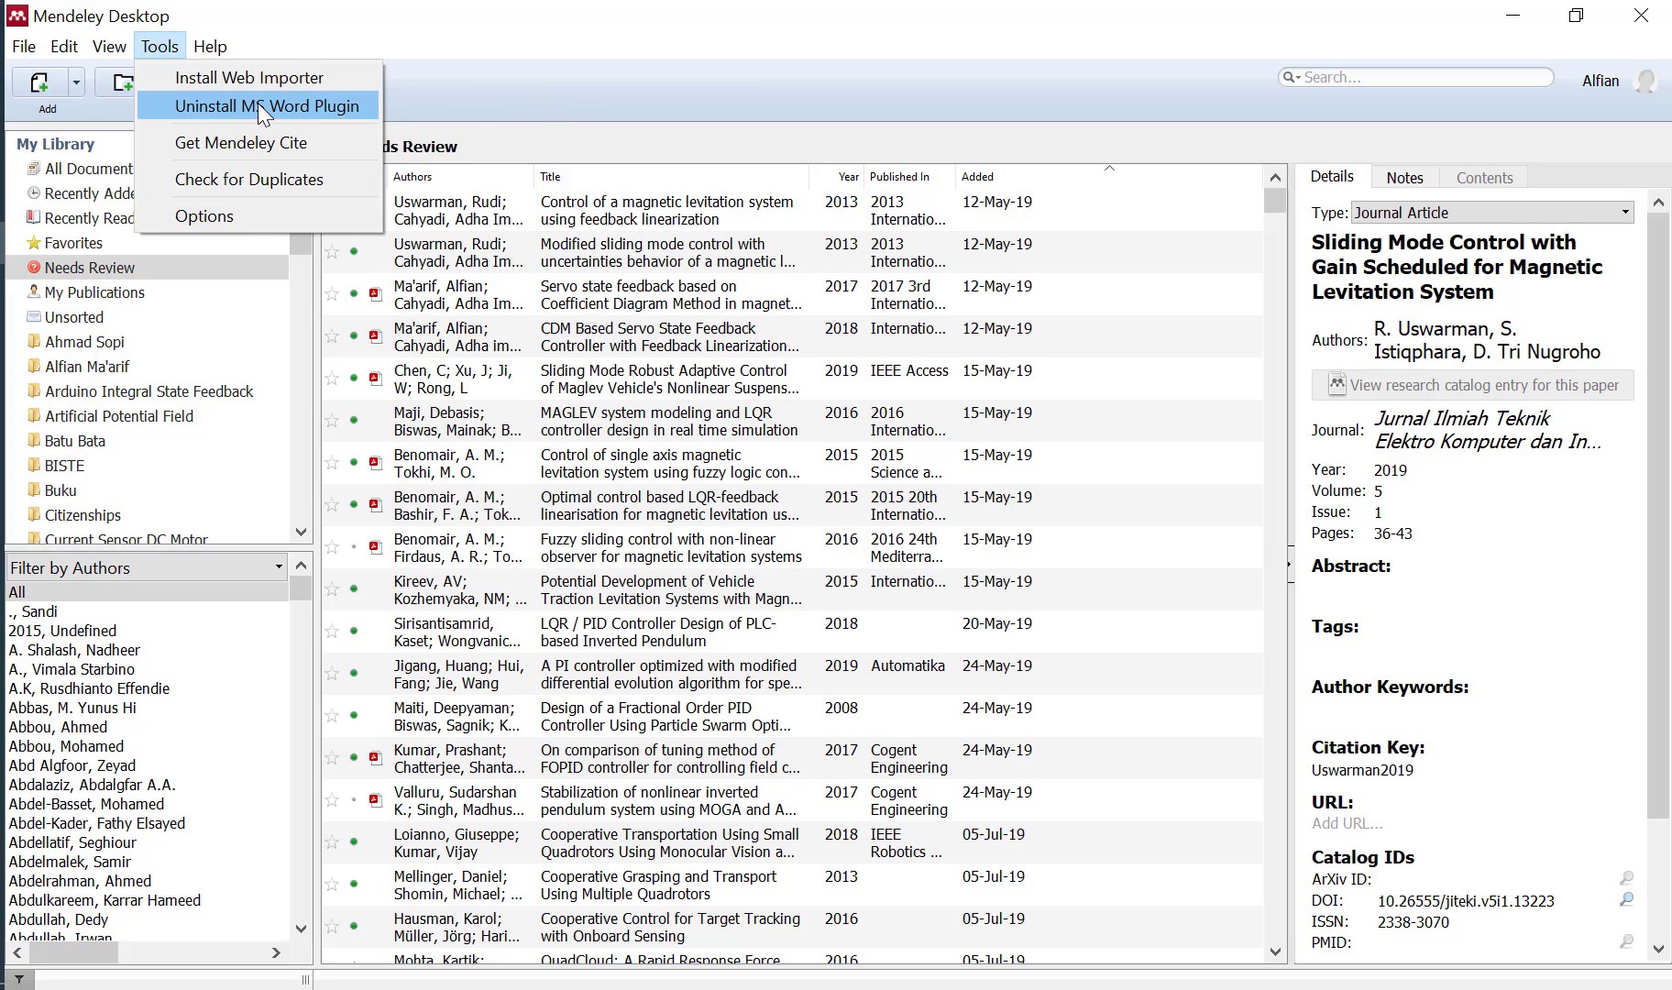
pyautogui.click(489, 89)
# Switch to the blank Word document and set the Mendeley citation style to IEEE.
pyautogui.click(2, 374)
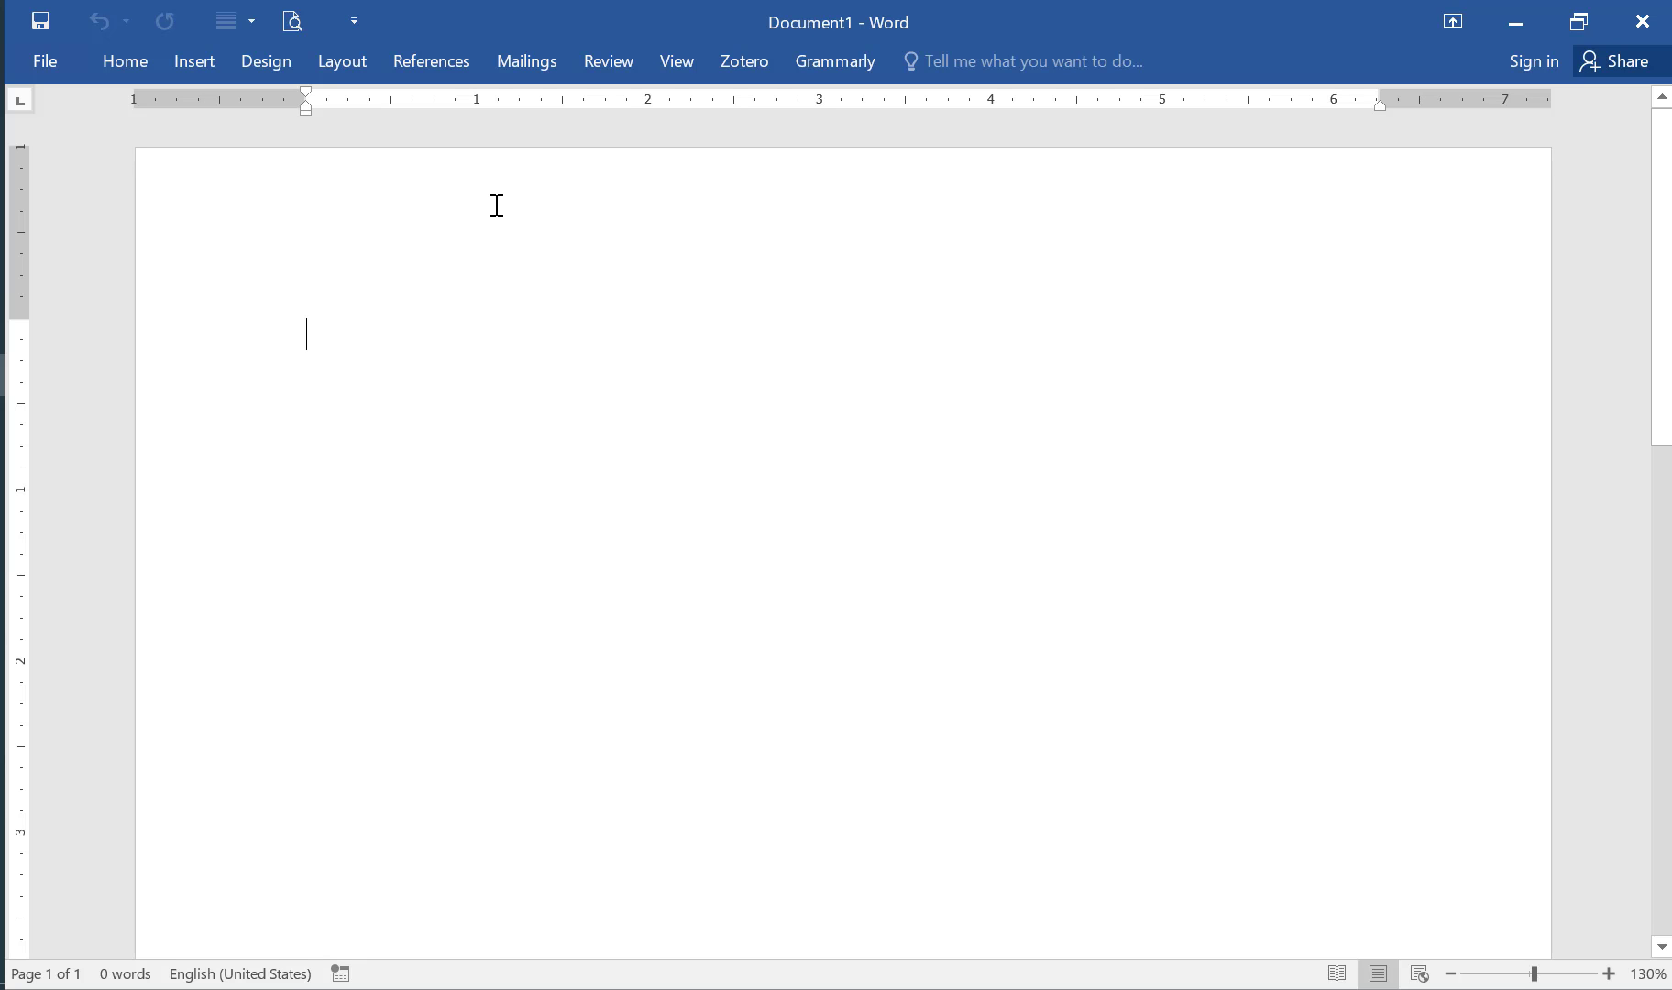
pyautogui.click(442, 65)
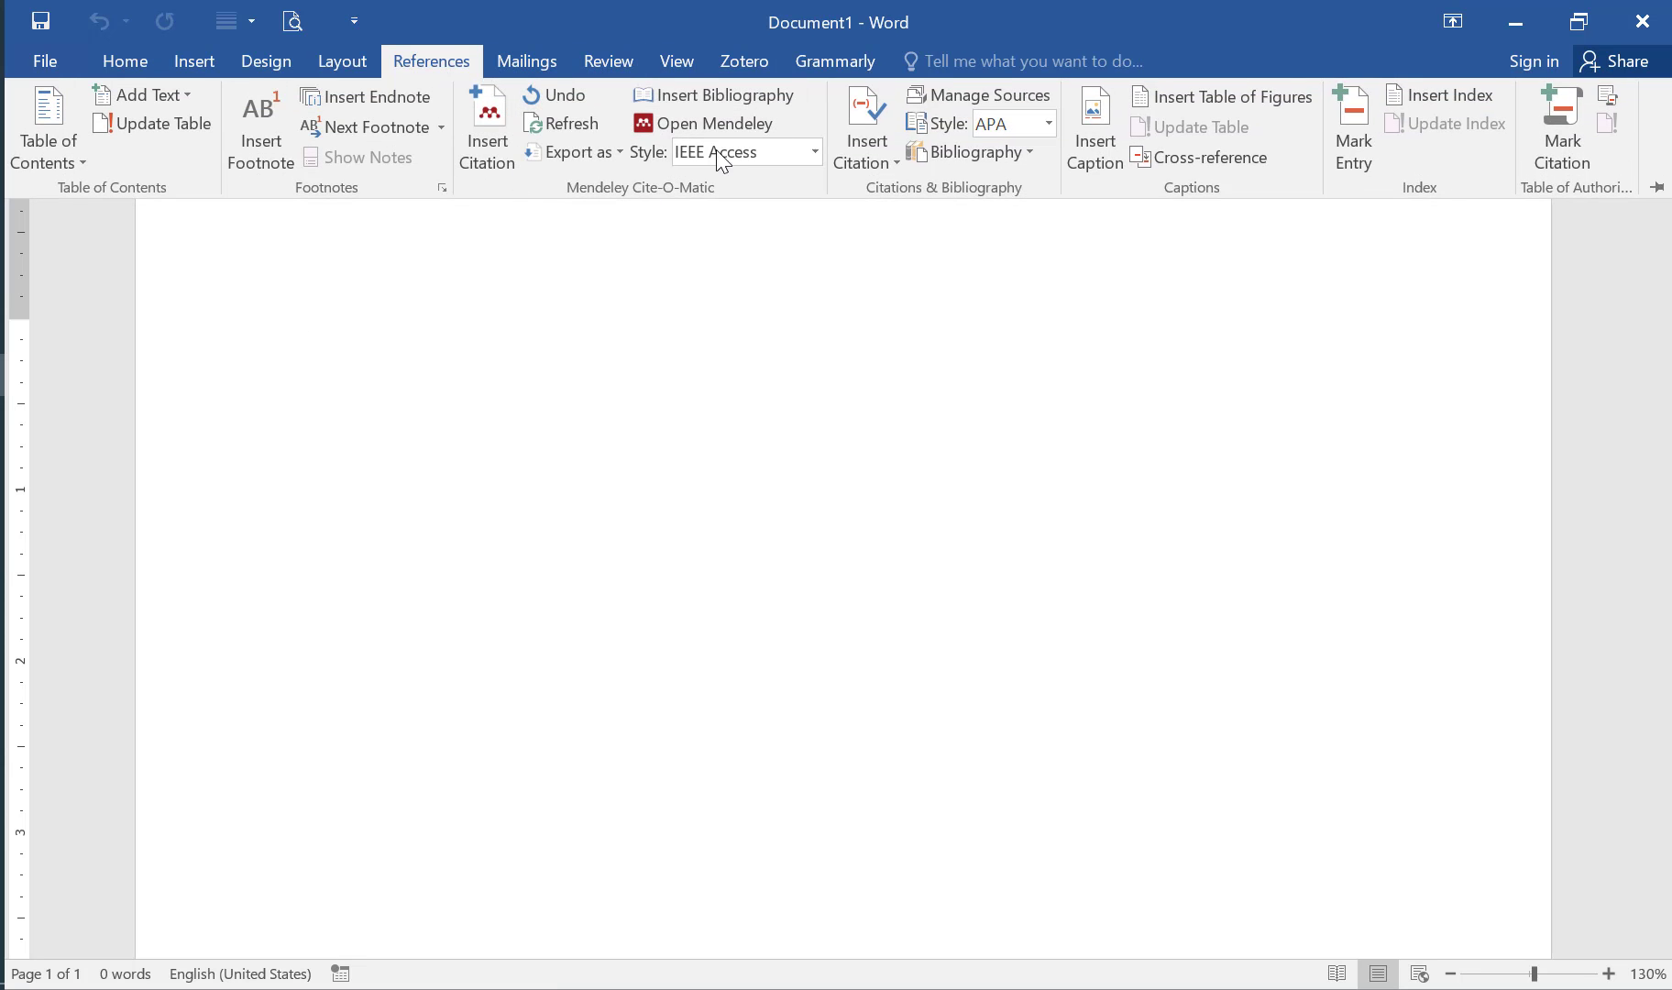
pyautogui.click(814, 152)
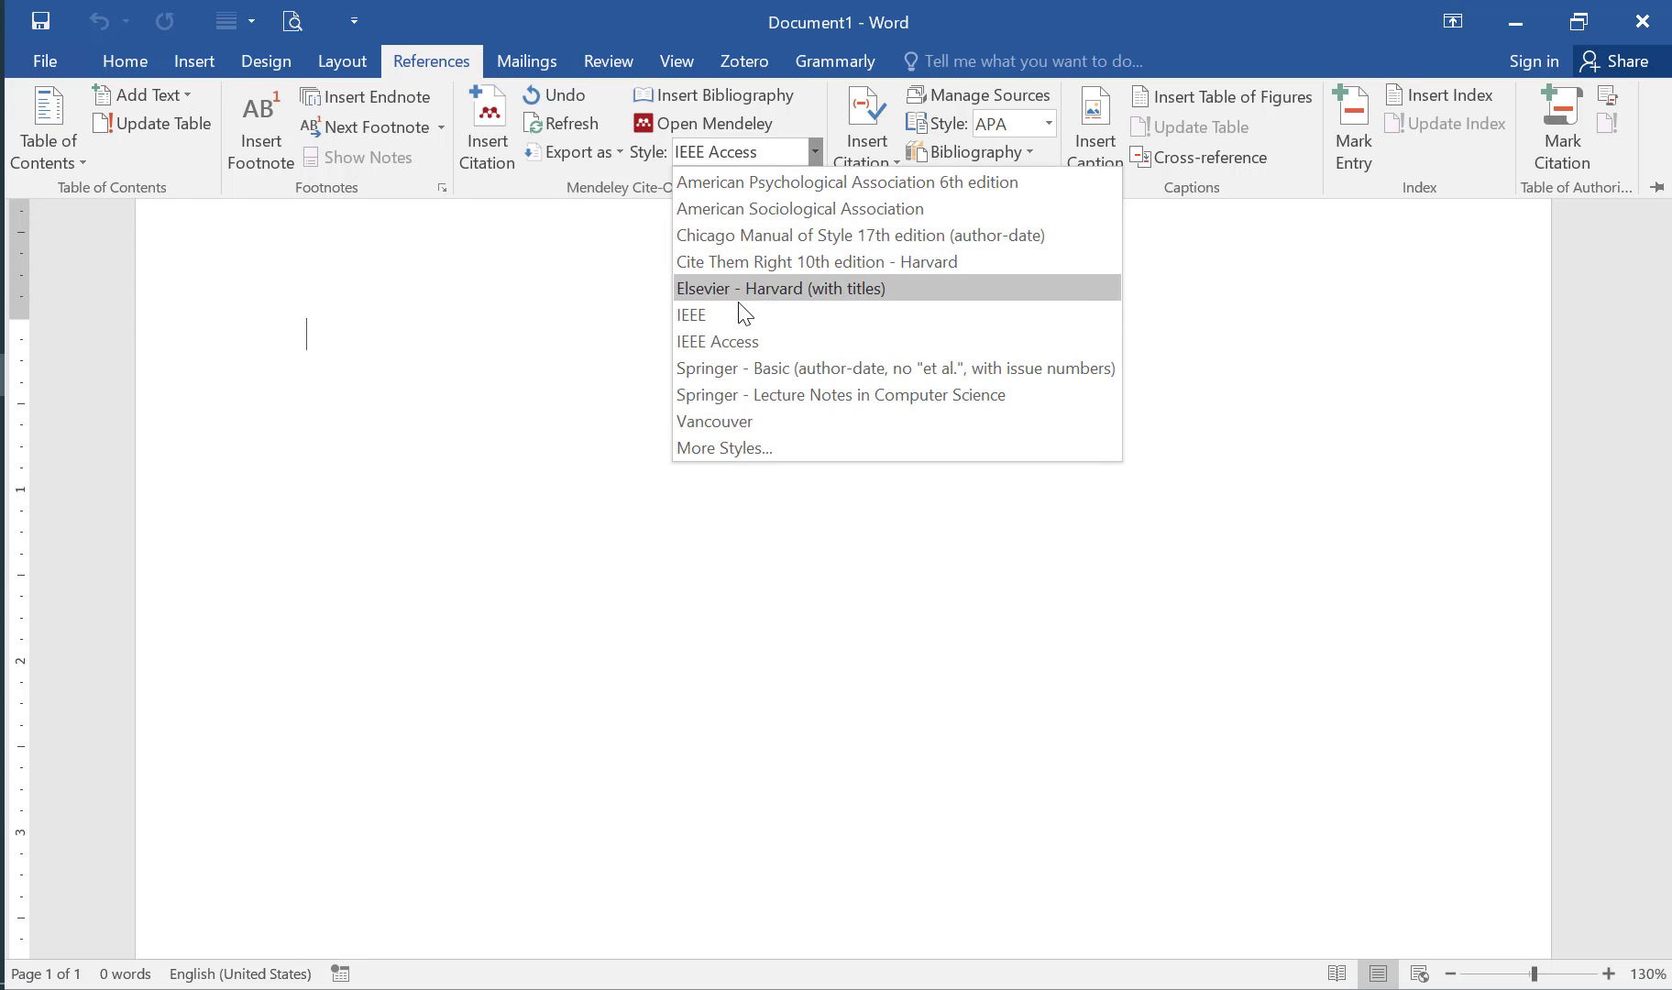
pyautogui.click(662, 280)
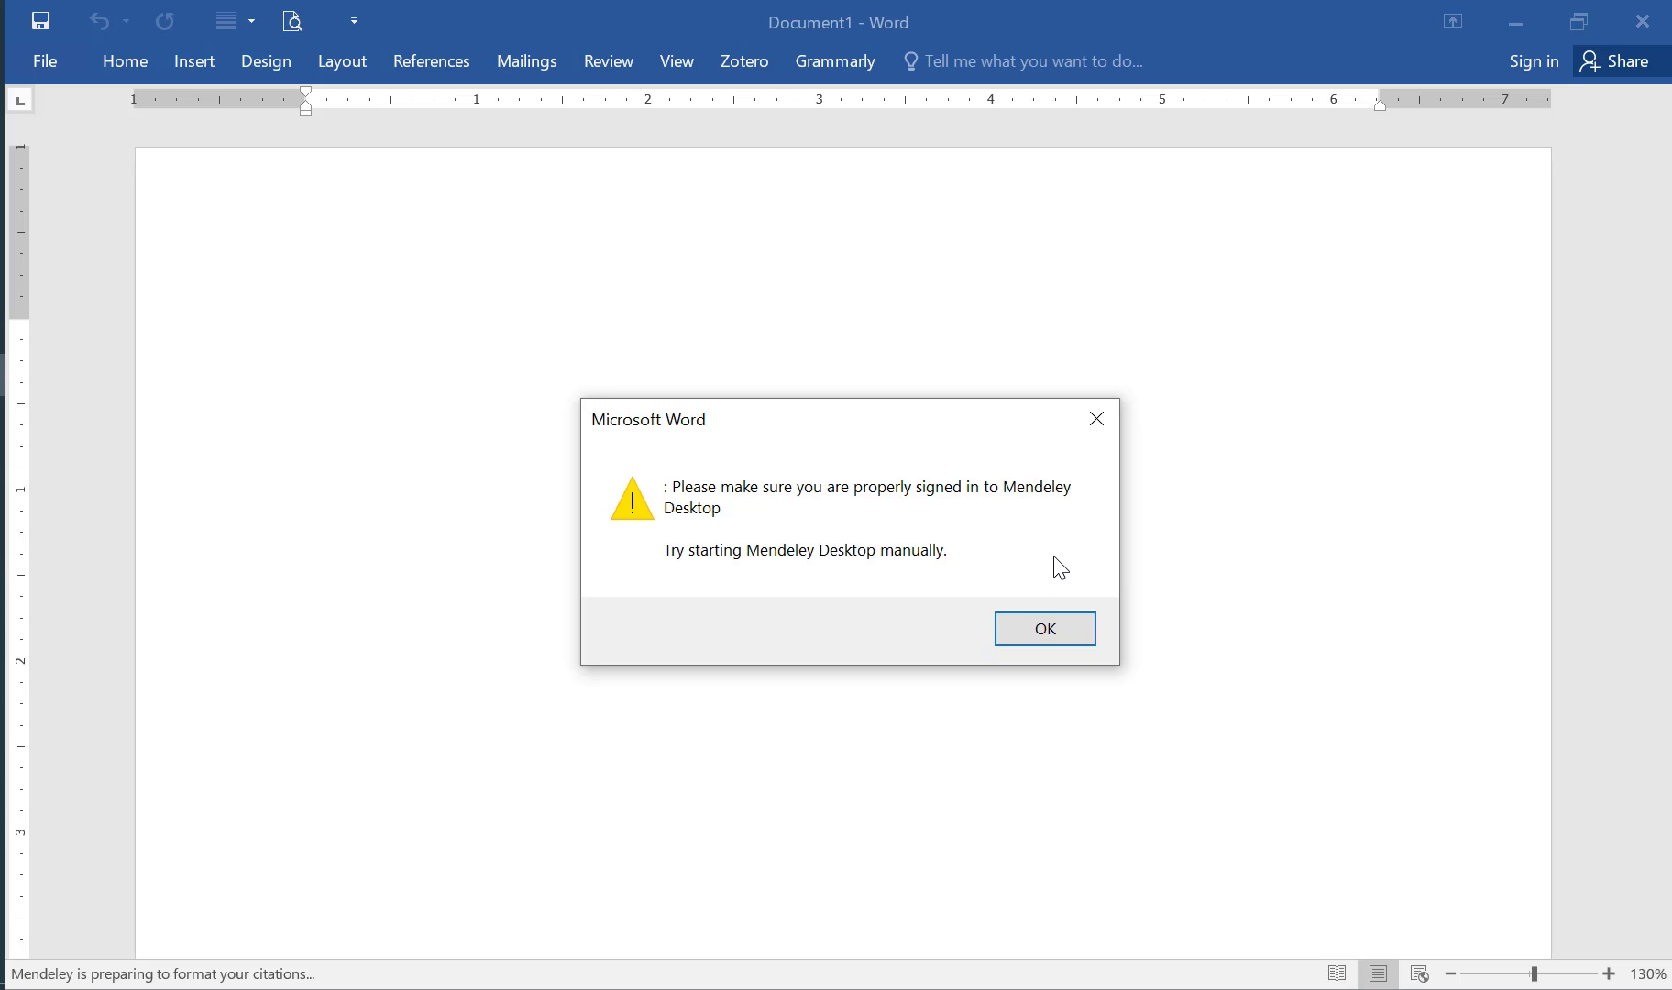
pyautogui.click(1048, 628)
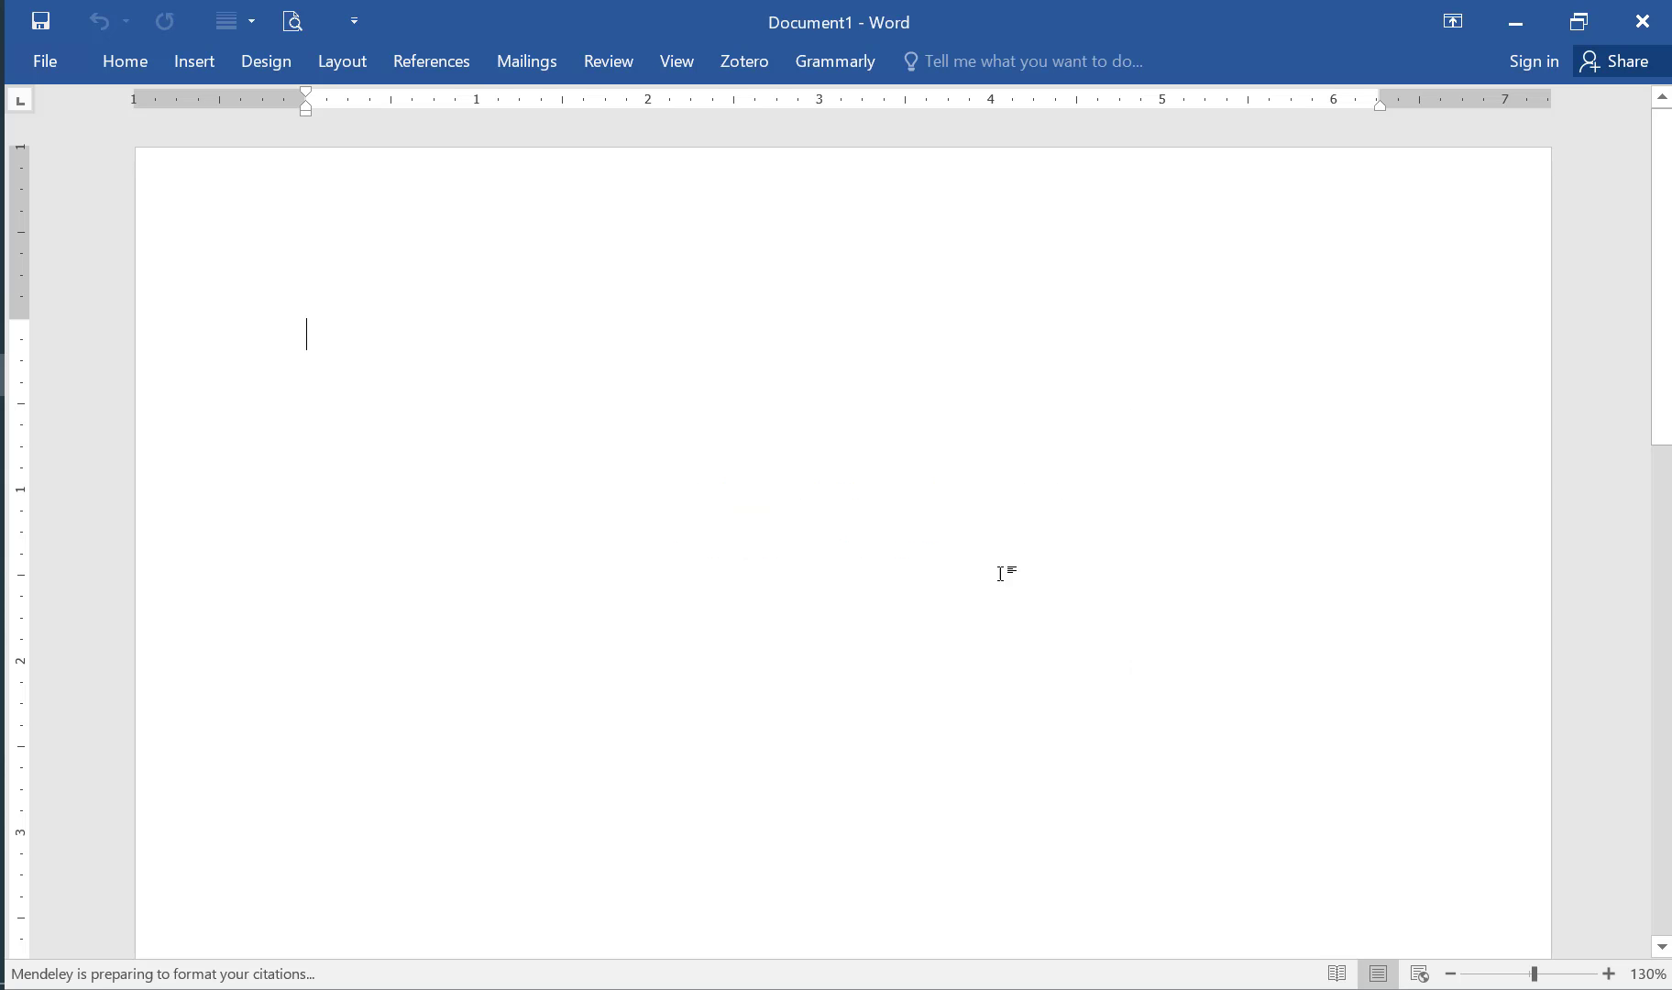
pyautogui.click(458, 70)
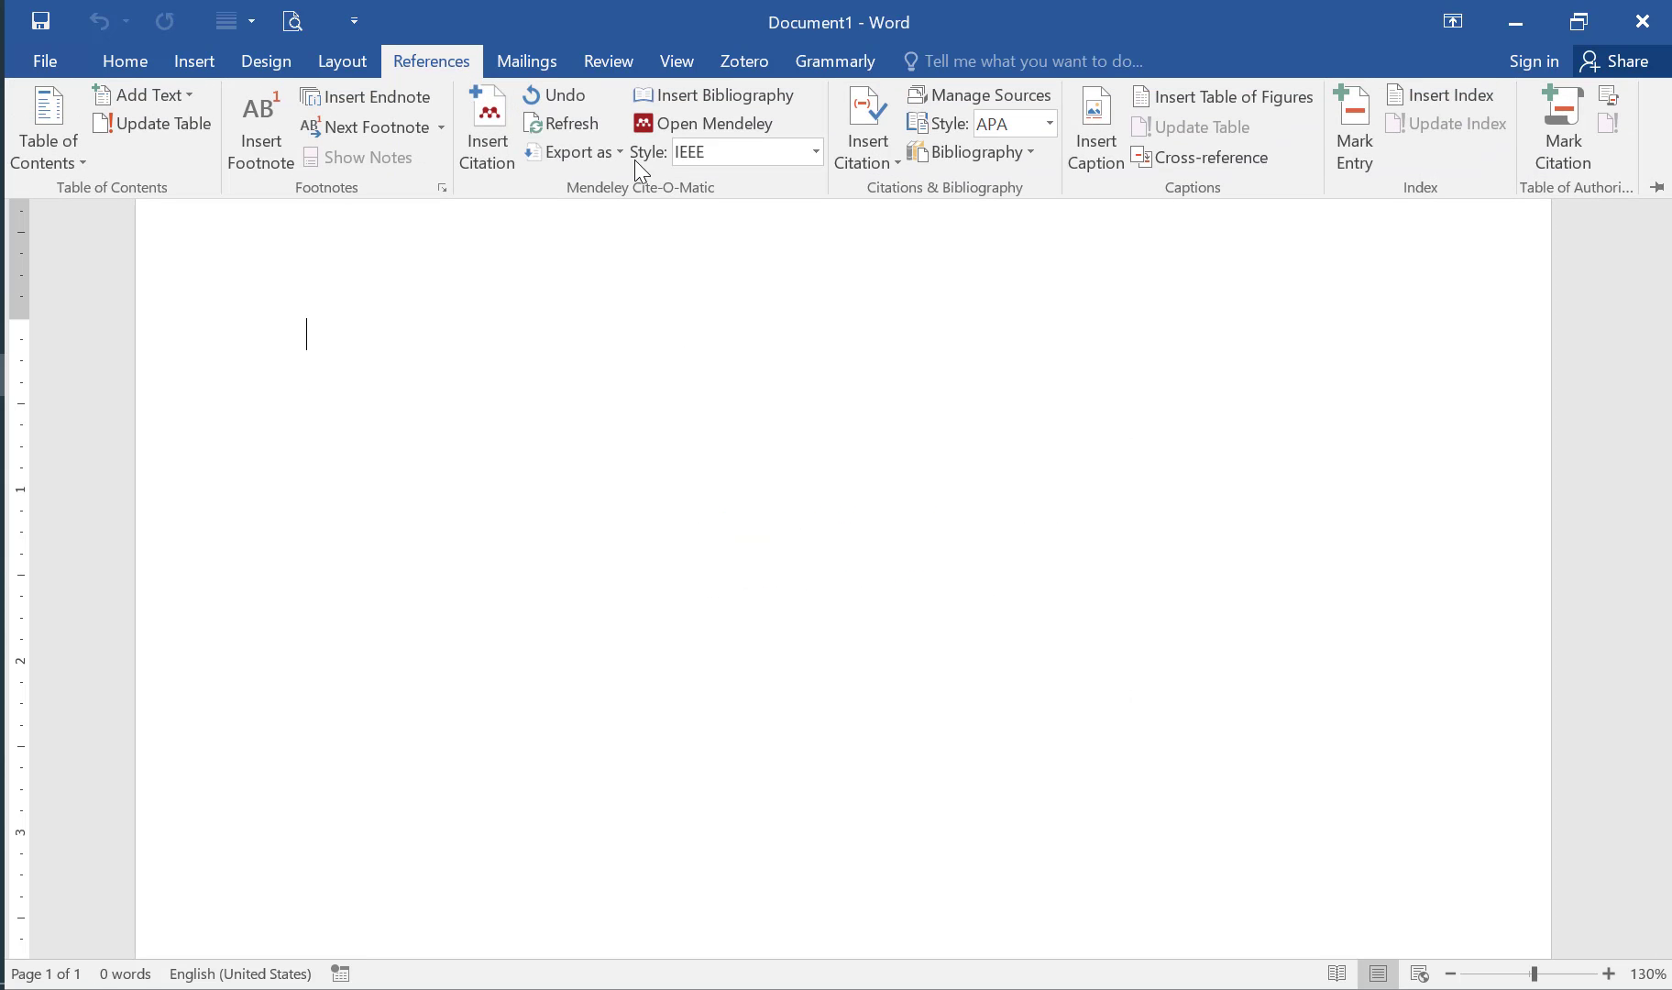
pyautogui.click(418, 351)
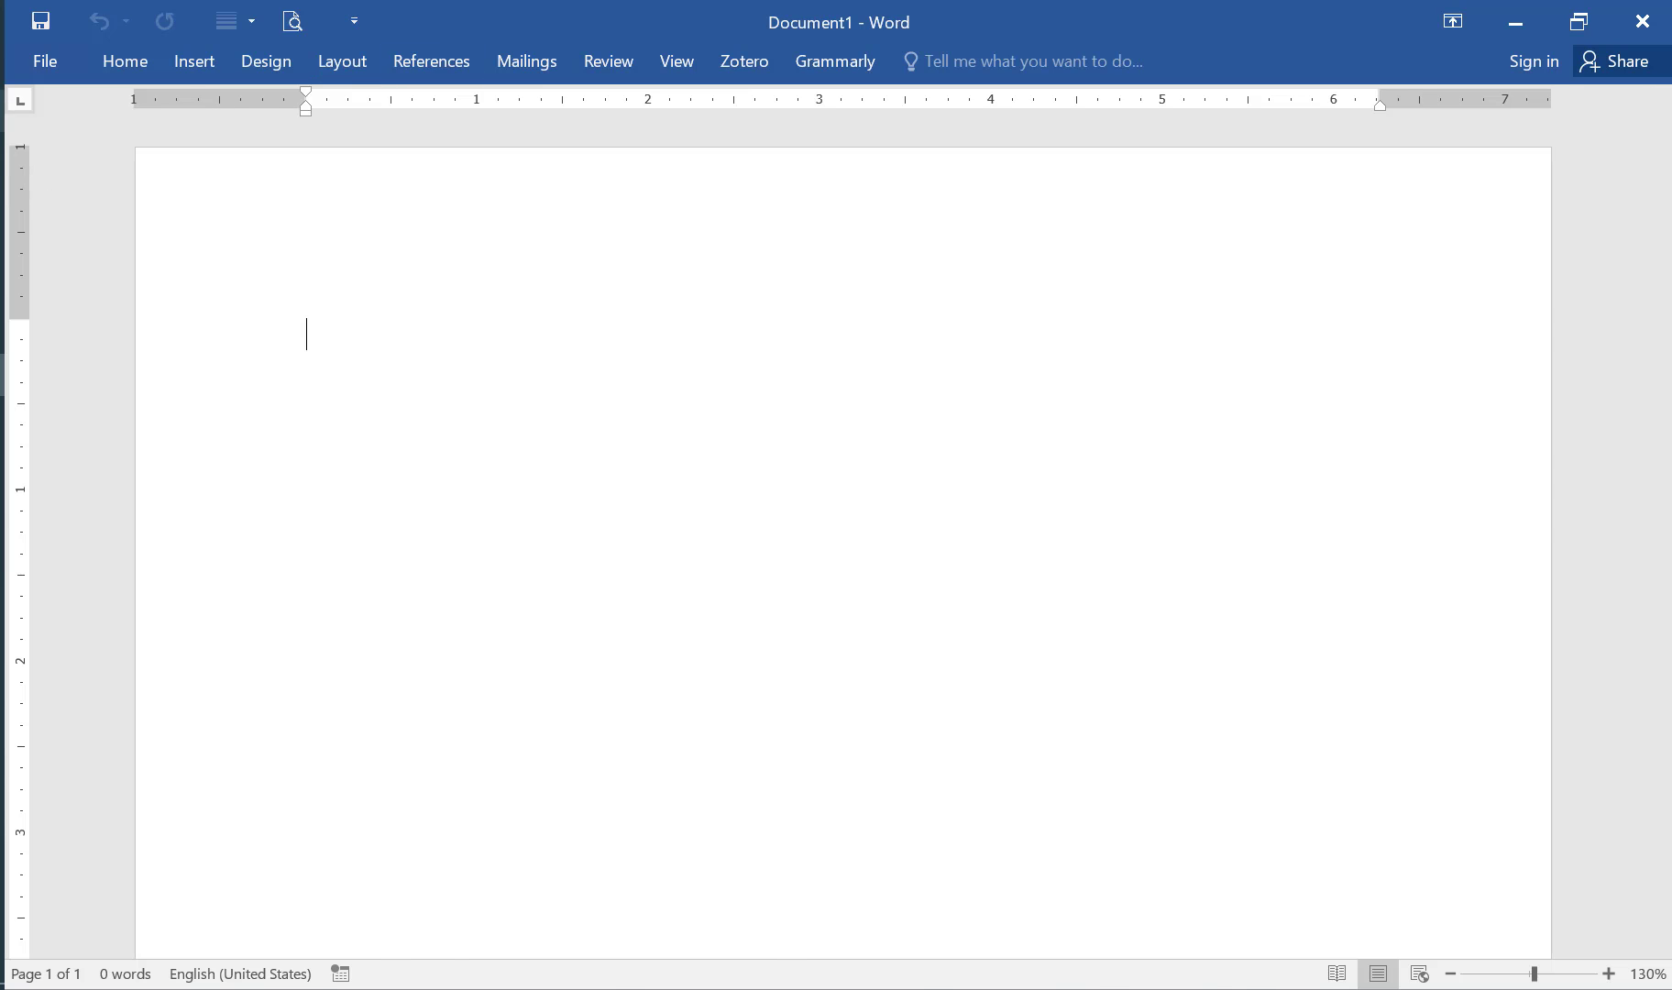
# Switch to Chrome and bring up the Google Scholar page with its search field ready for input.
pyautogui.click(1, 111)
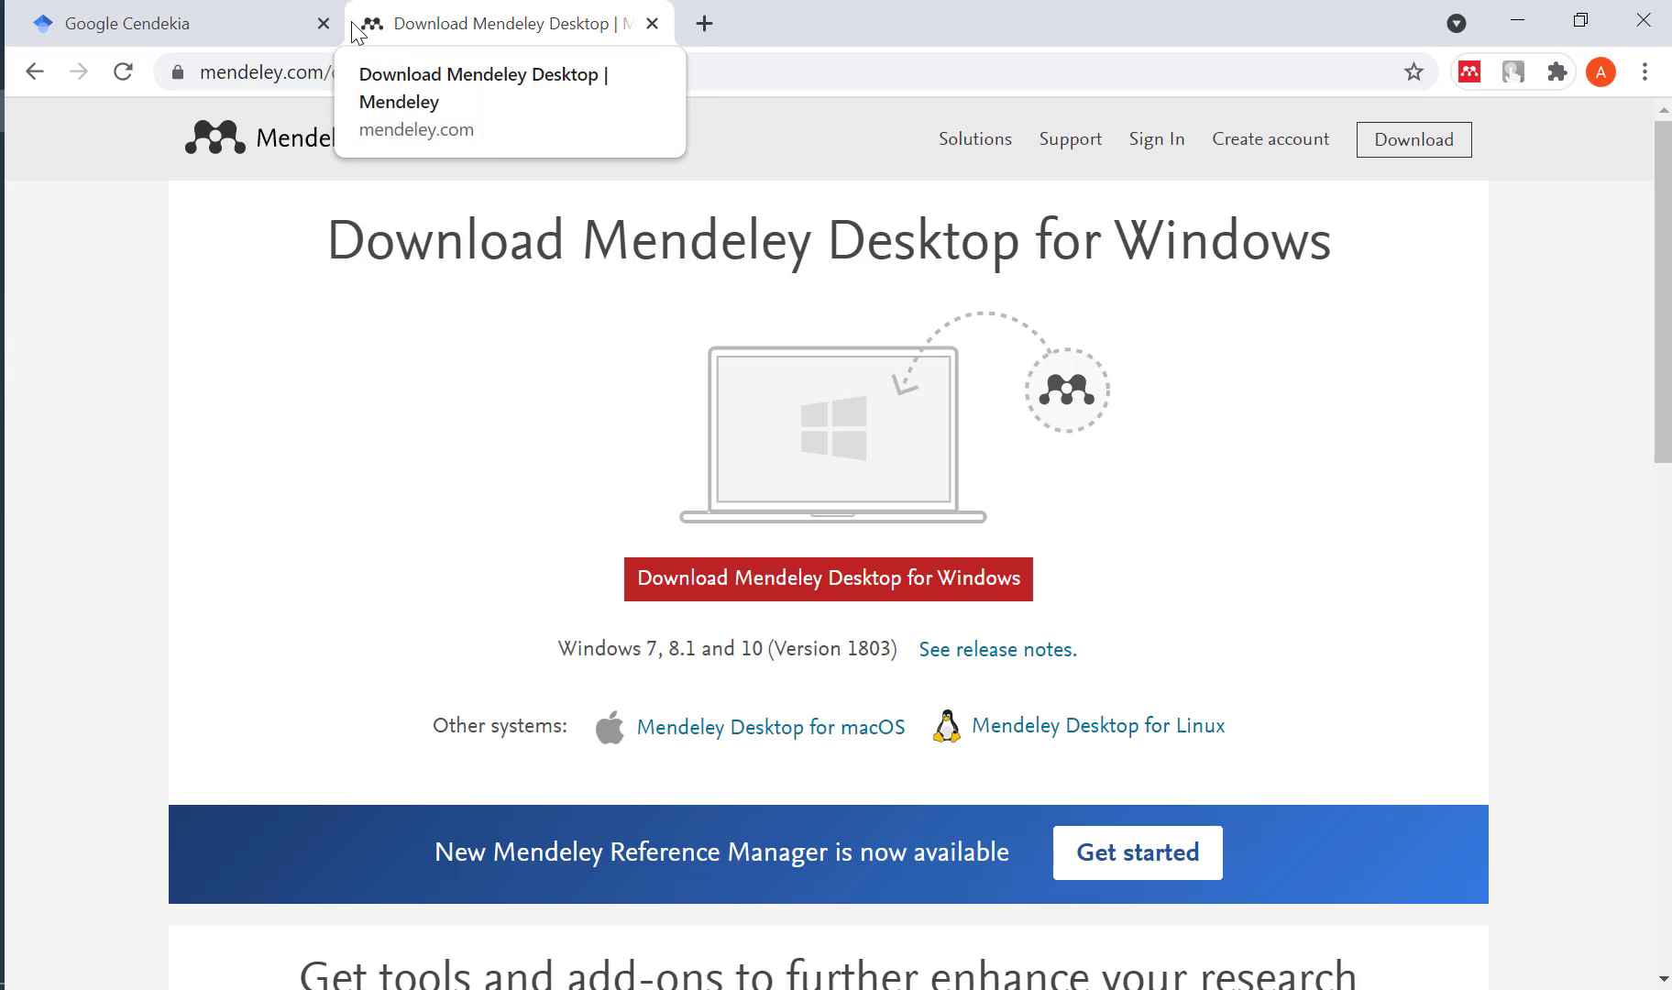
pyautogui.click(240, 13)
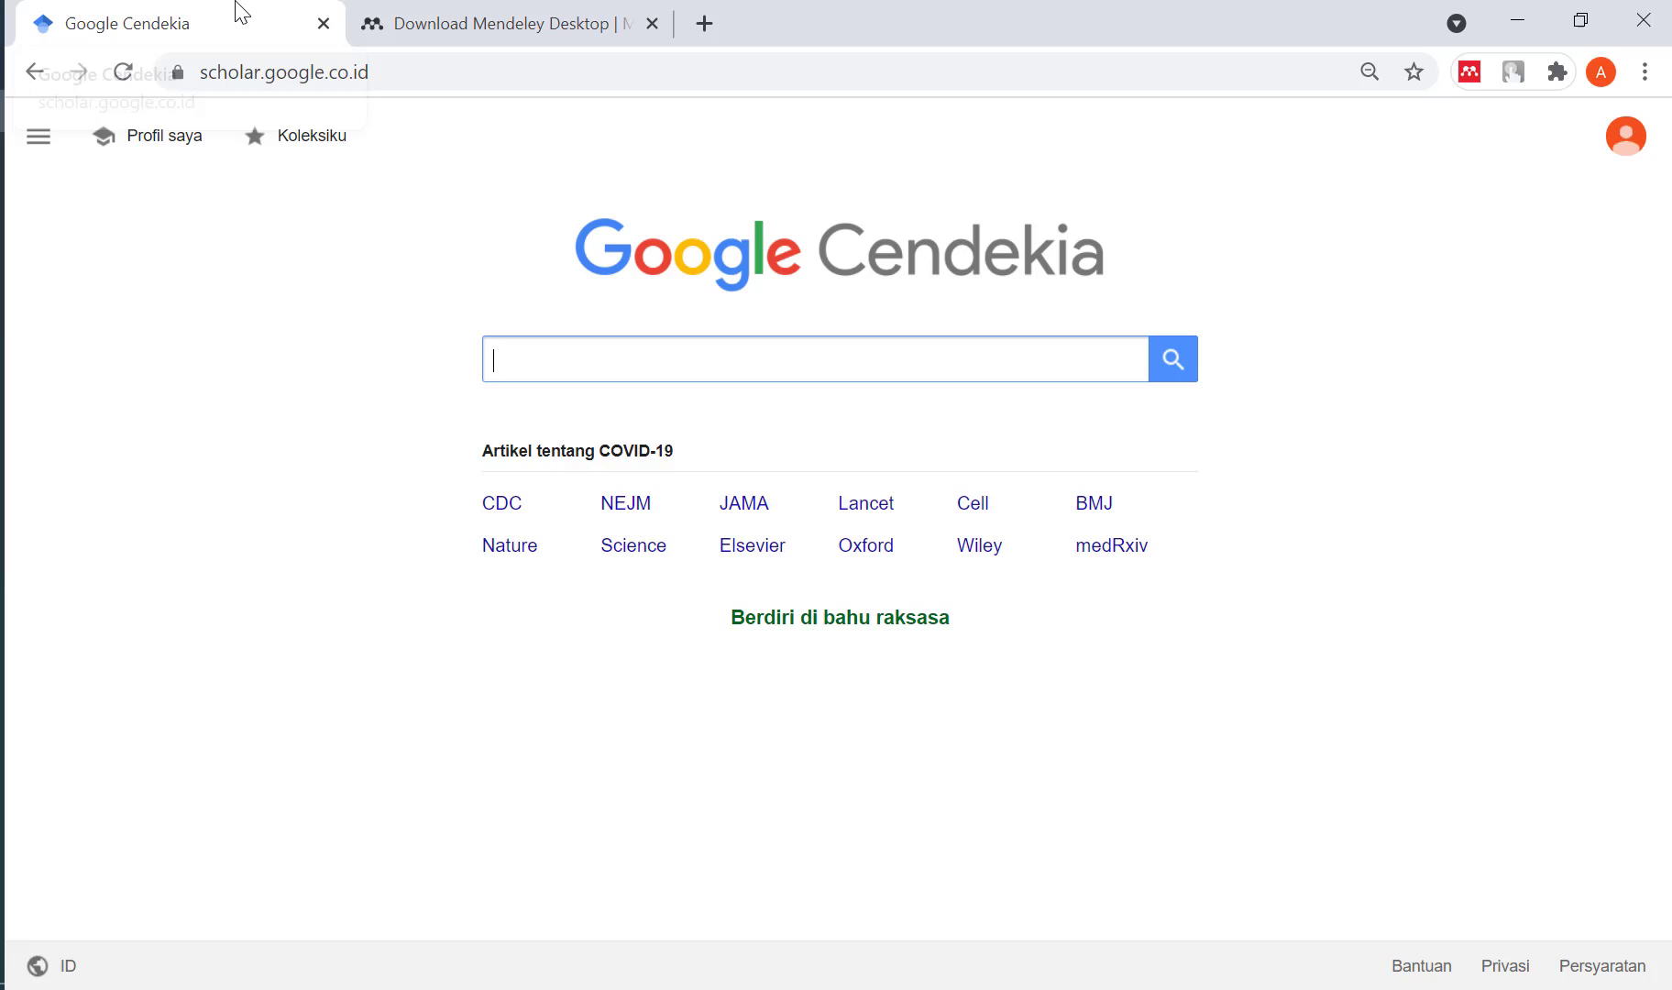
pyautogui.click(591, 359)
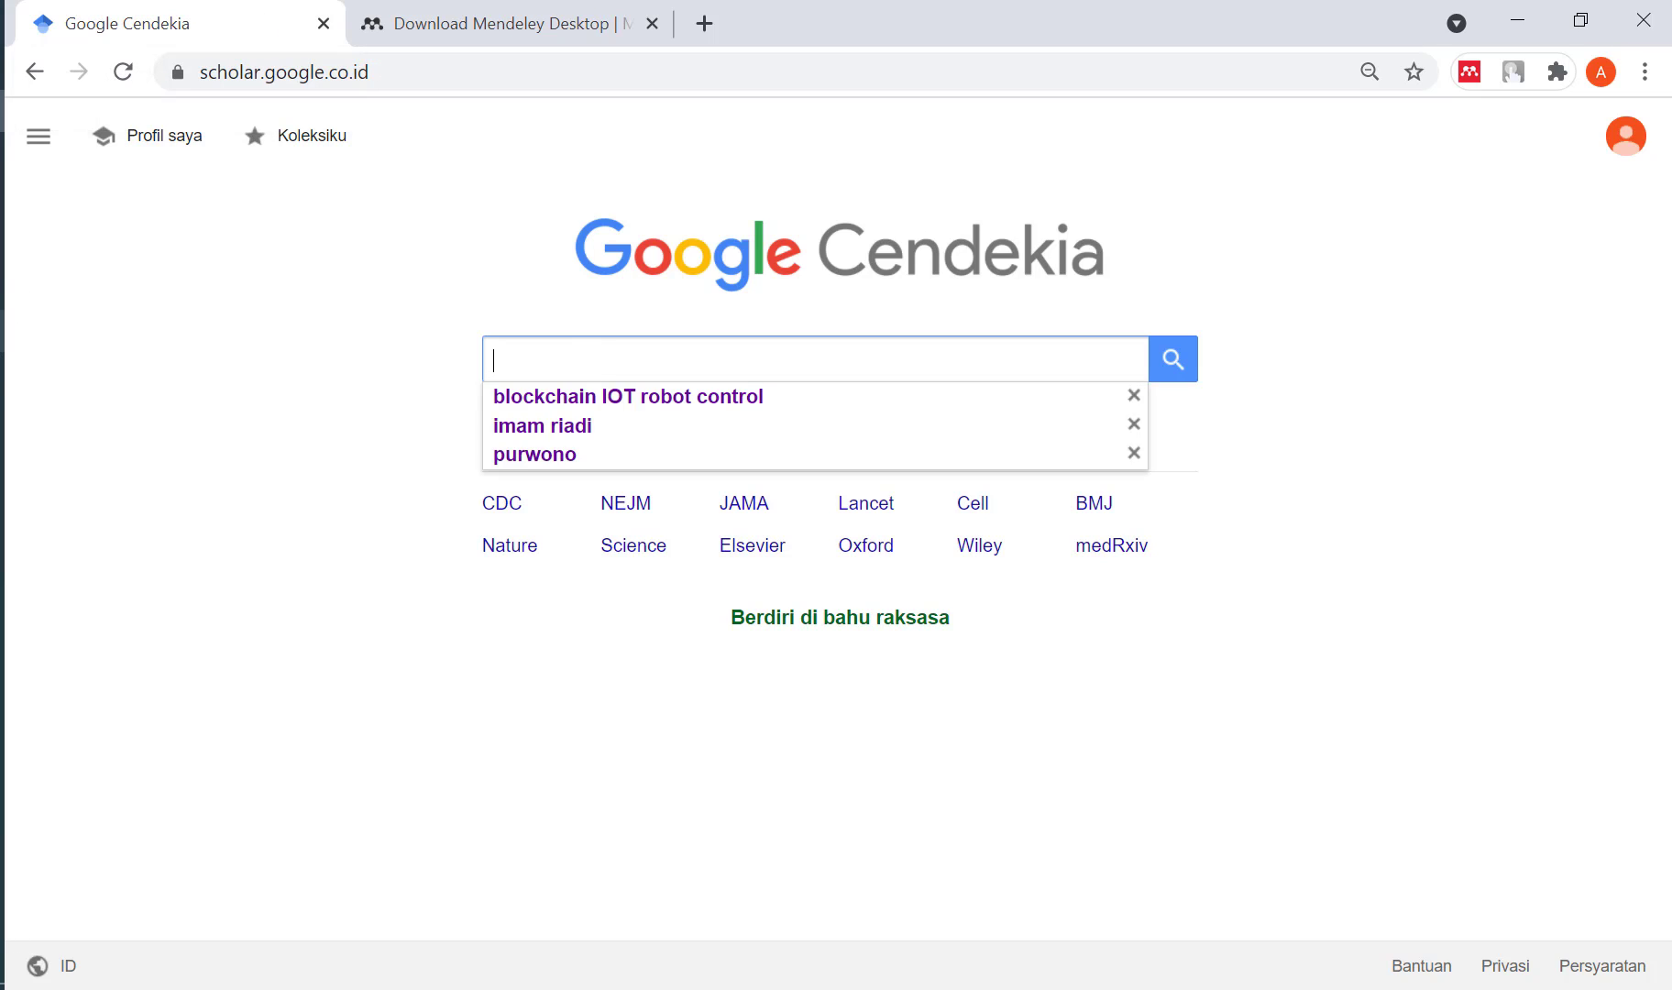
pyautogui.click(9, 266)
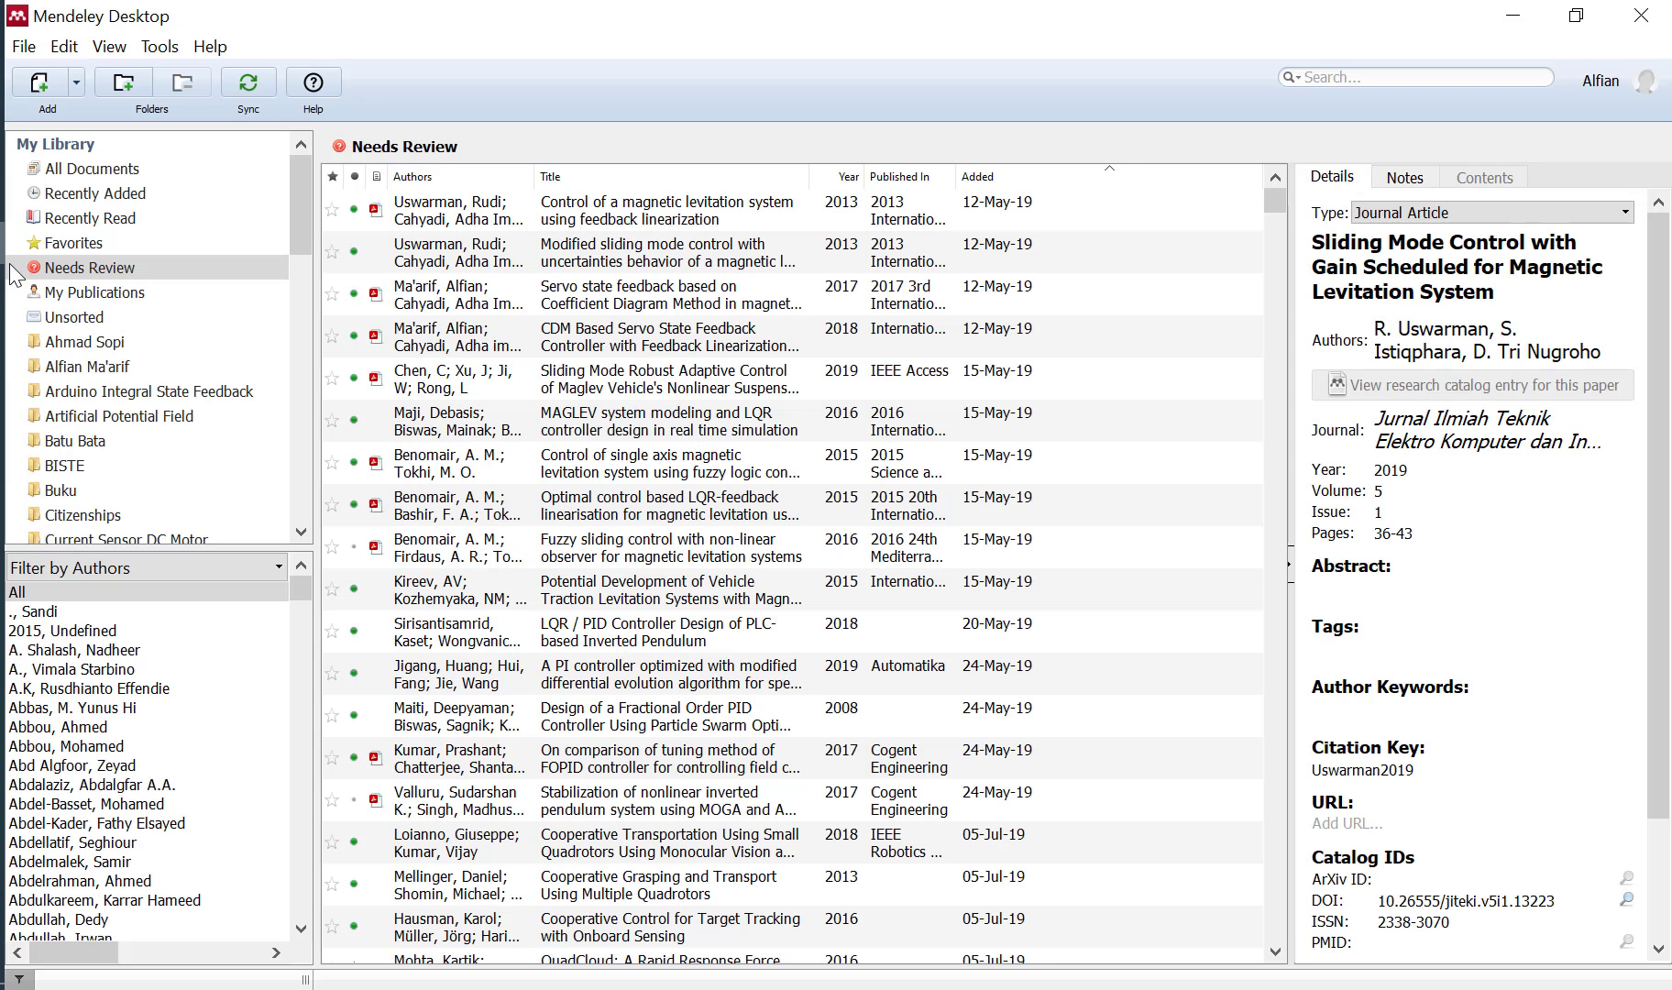
pyautogui.click(1506, 16)
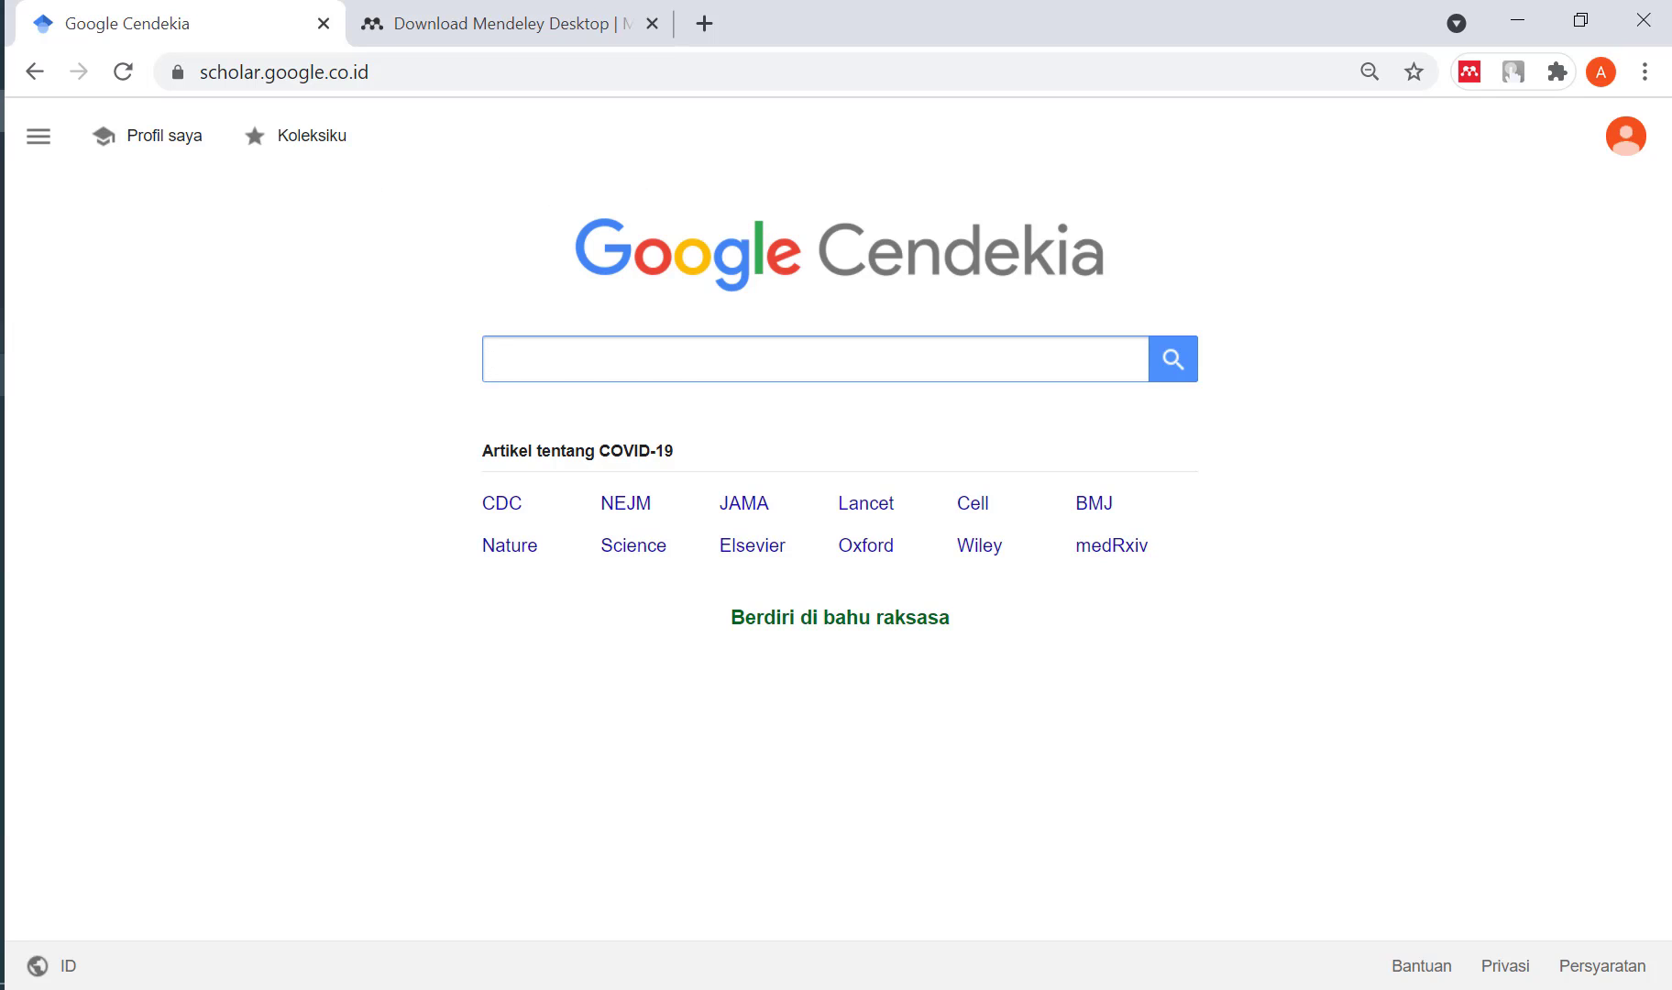
pyautogui.click(2, 375)
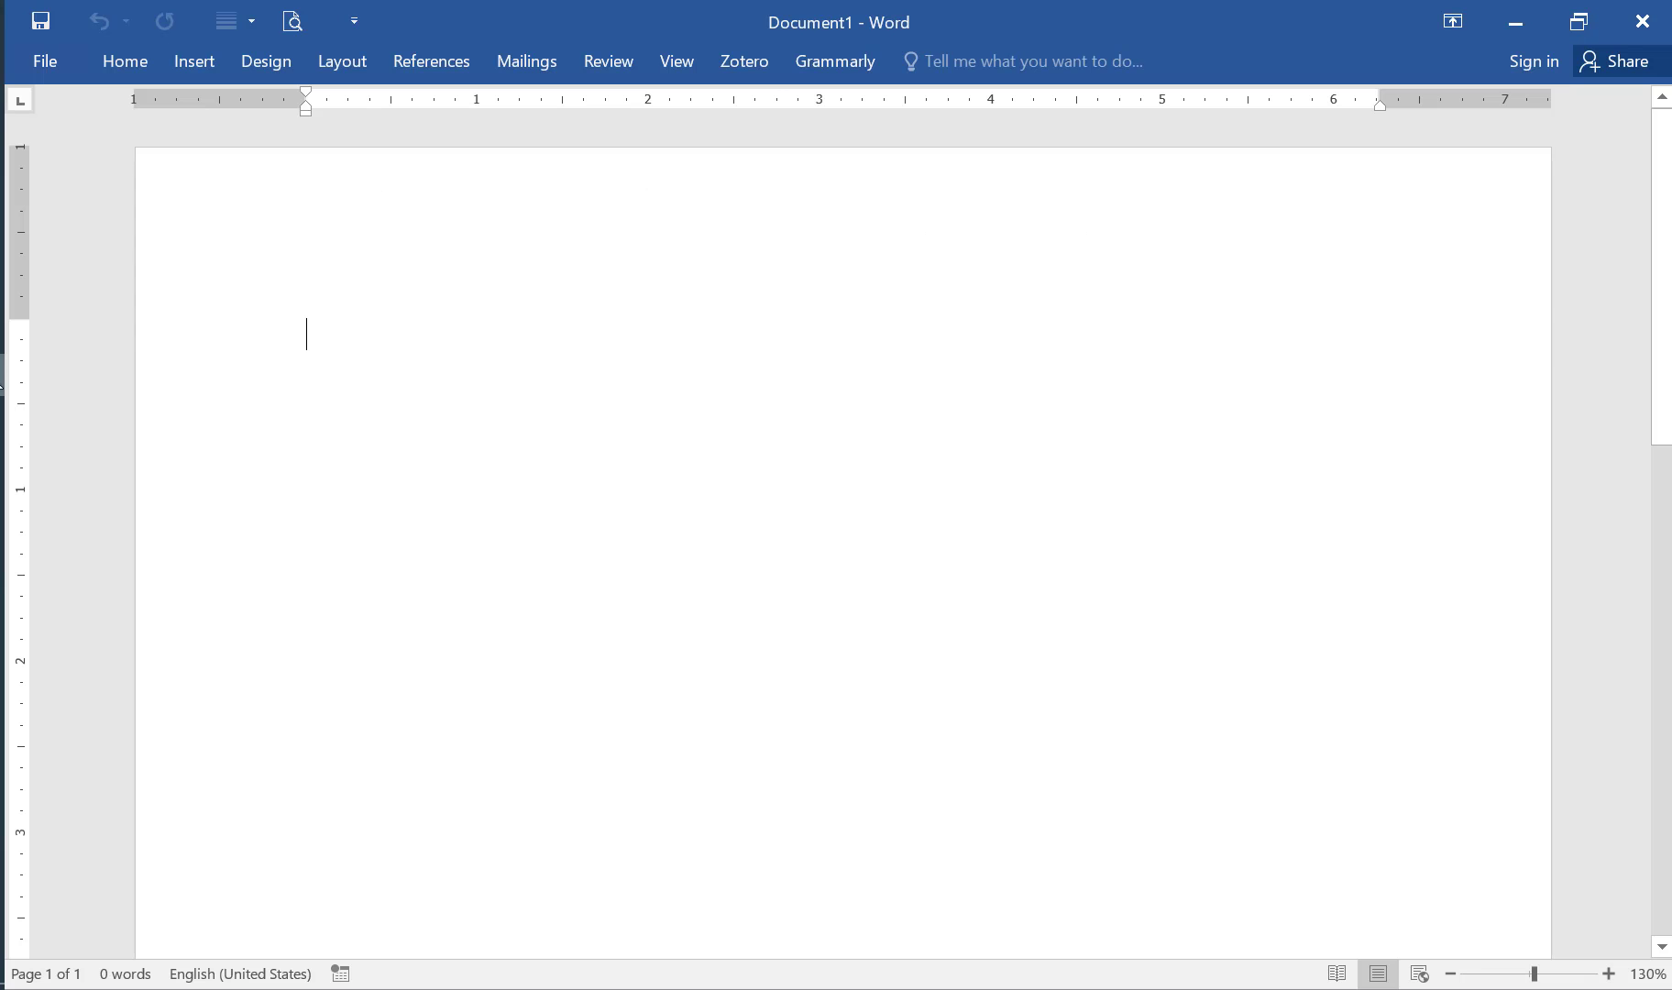
pyautogui.click(453, 65)
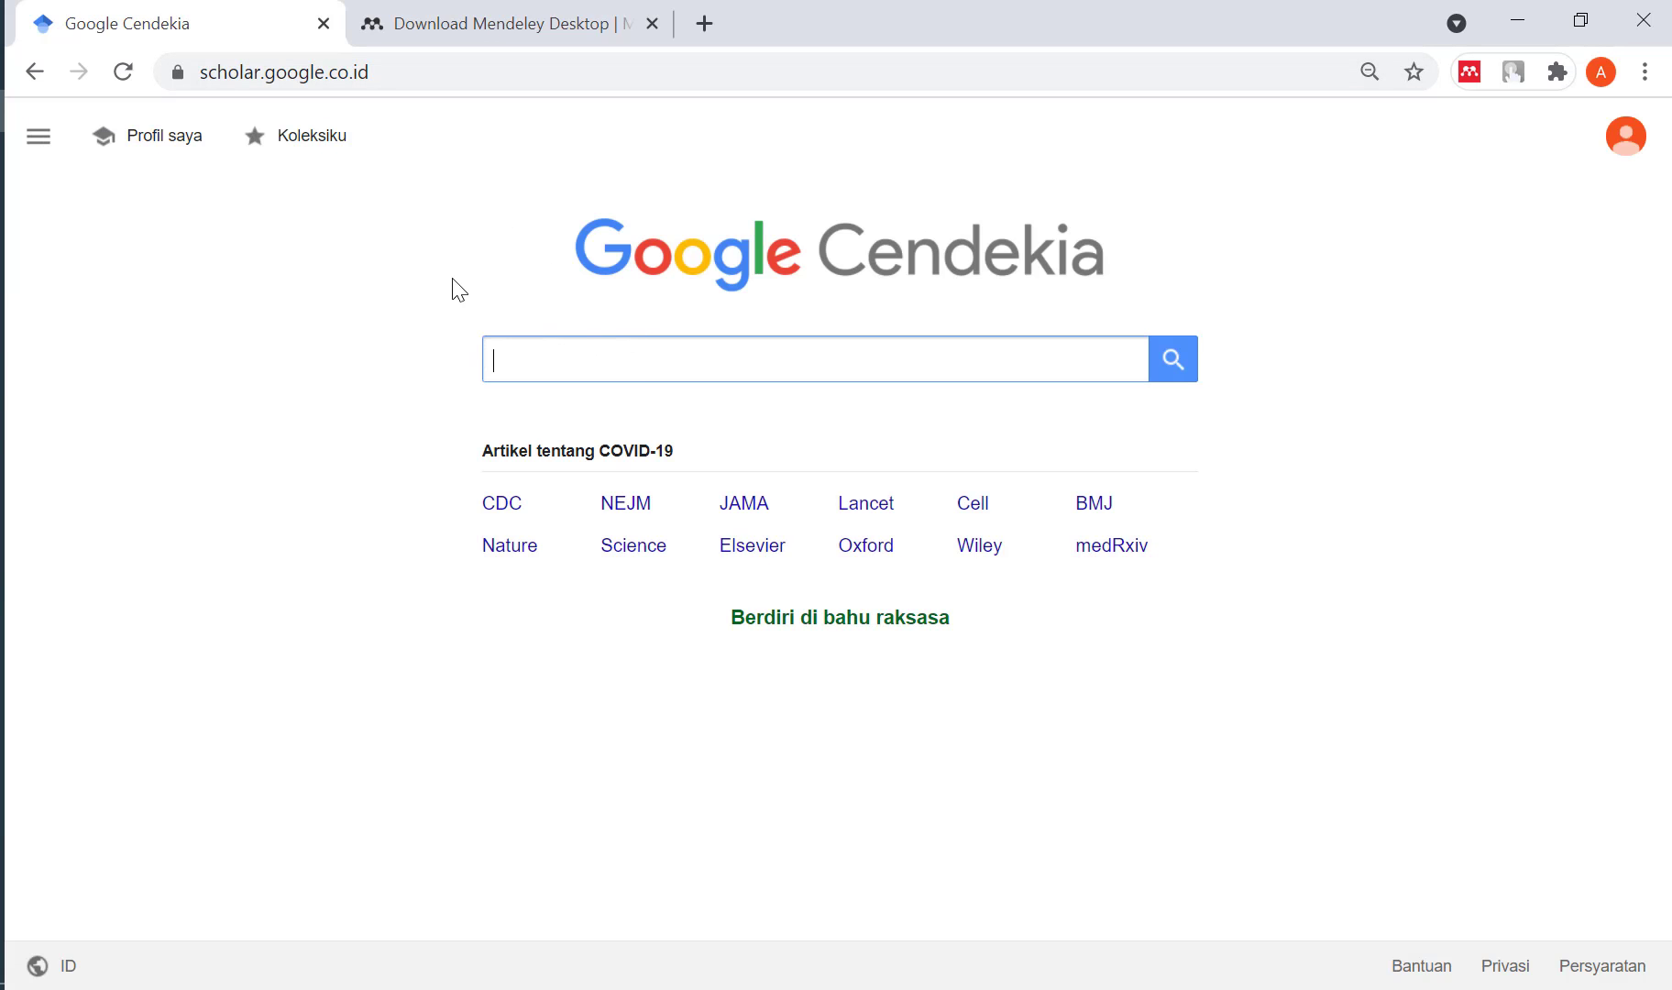
pyautogui.click(578, 361)
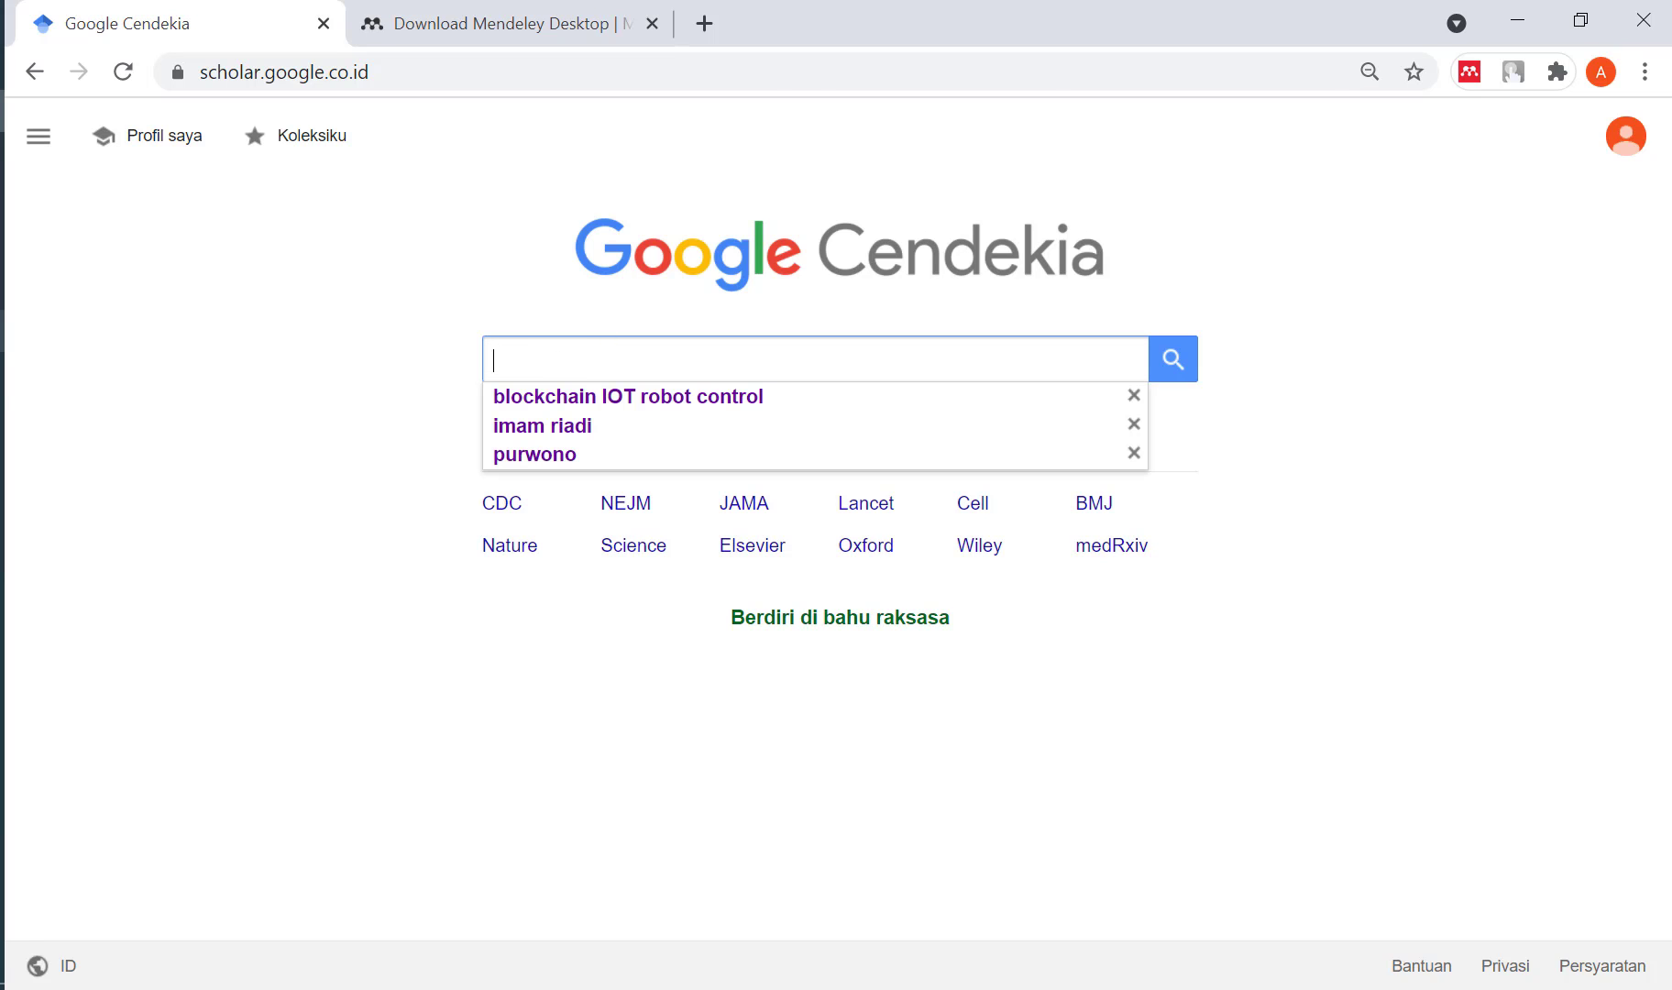
# Switch to Word and pin the ribbon open with the References commands displayed.
pyautogui.click(2, 375)
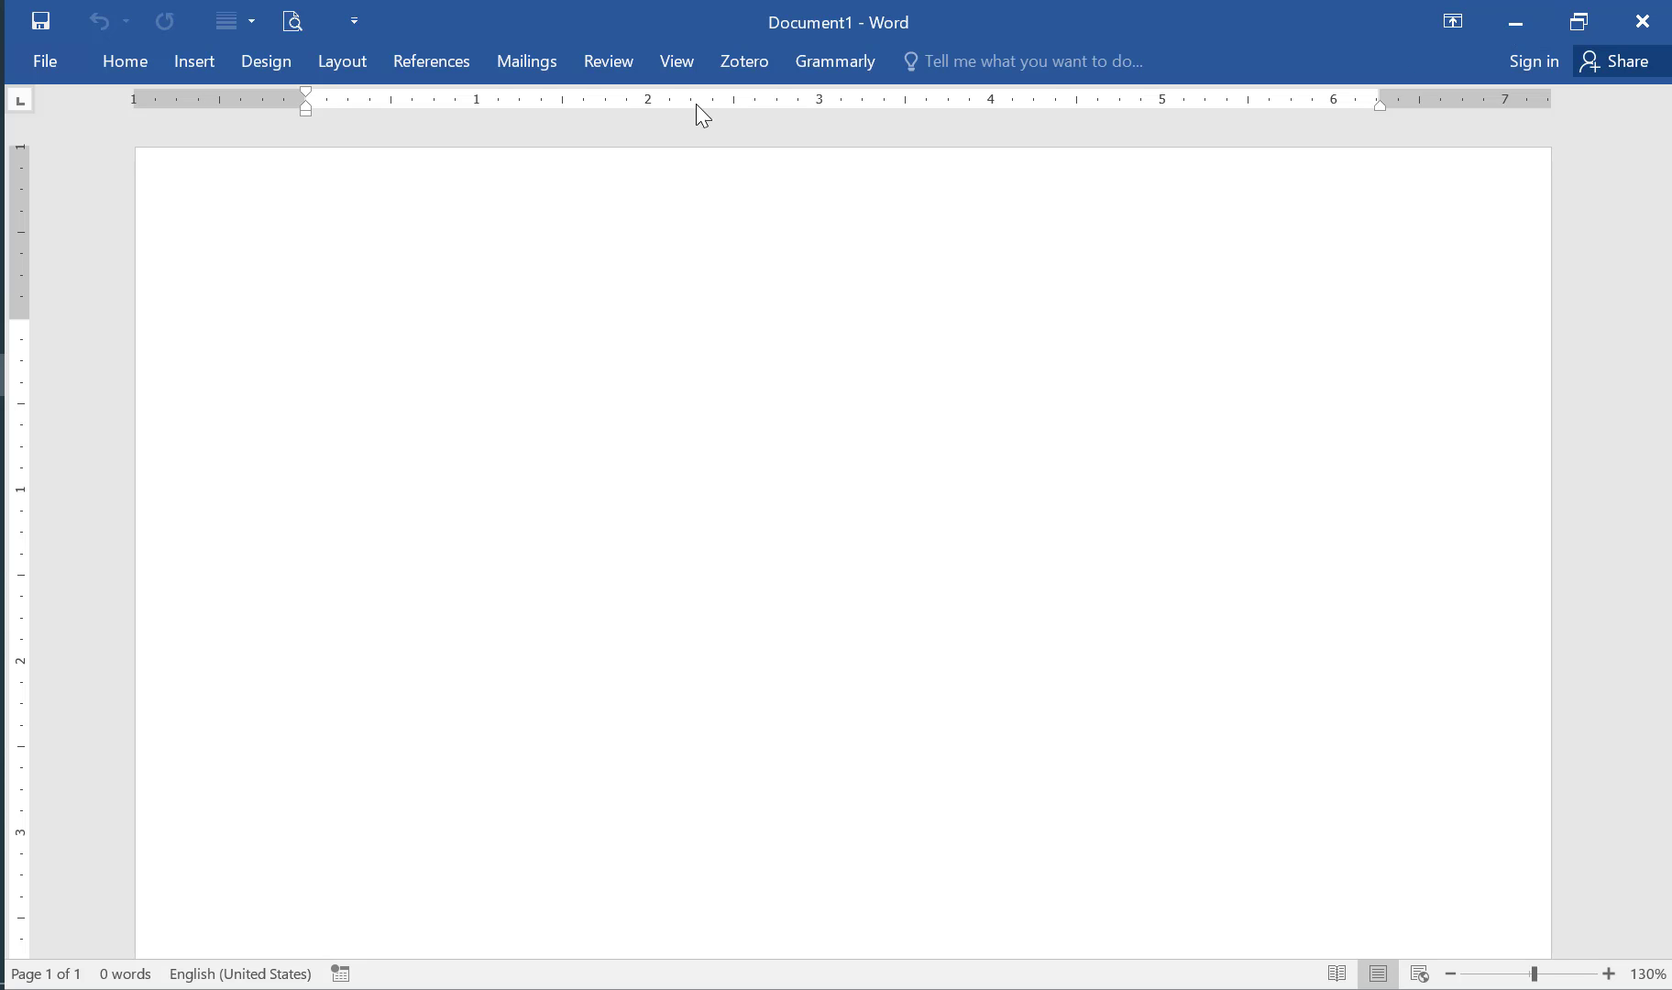
pyautogui.click(465, 70)
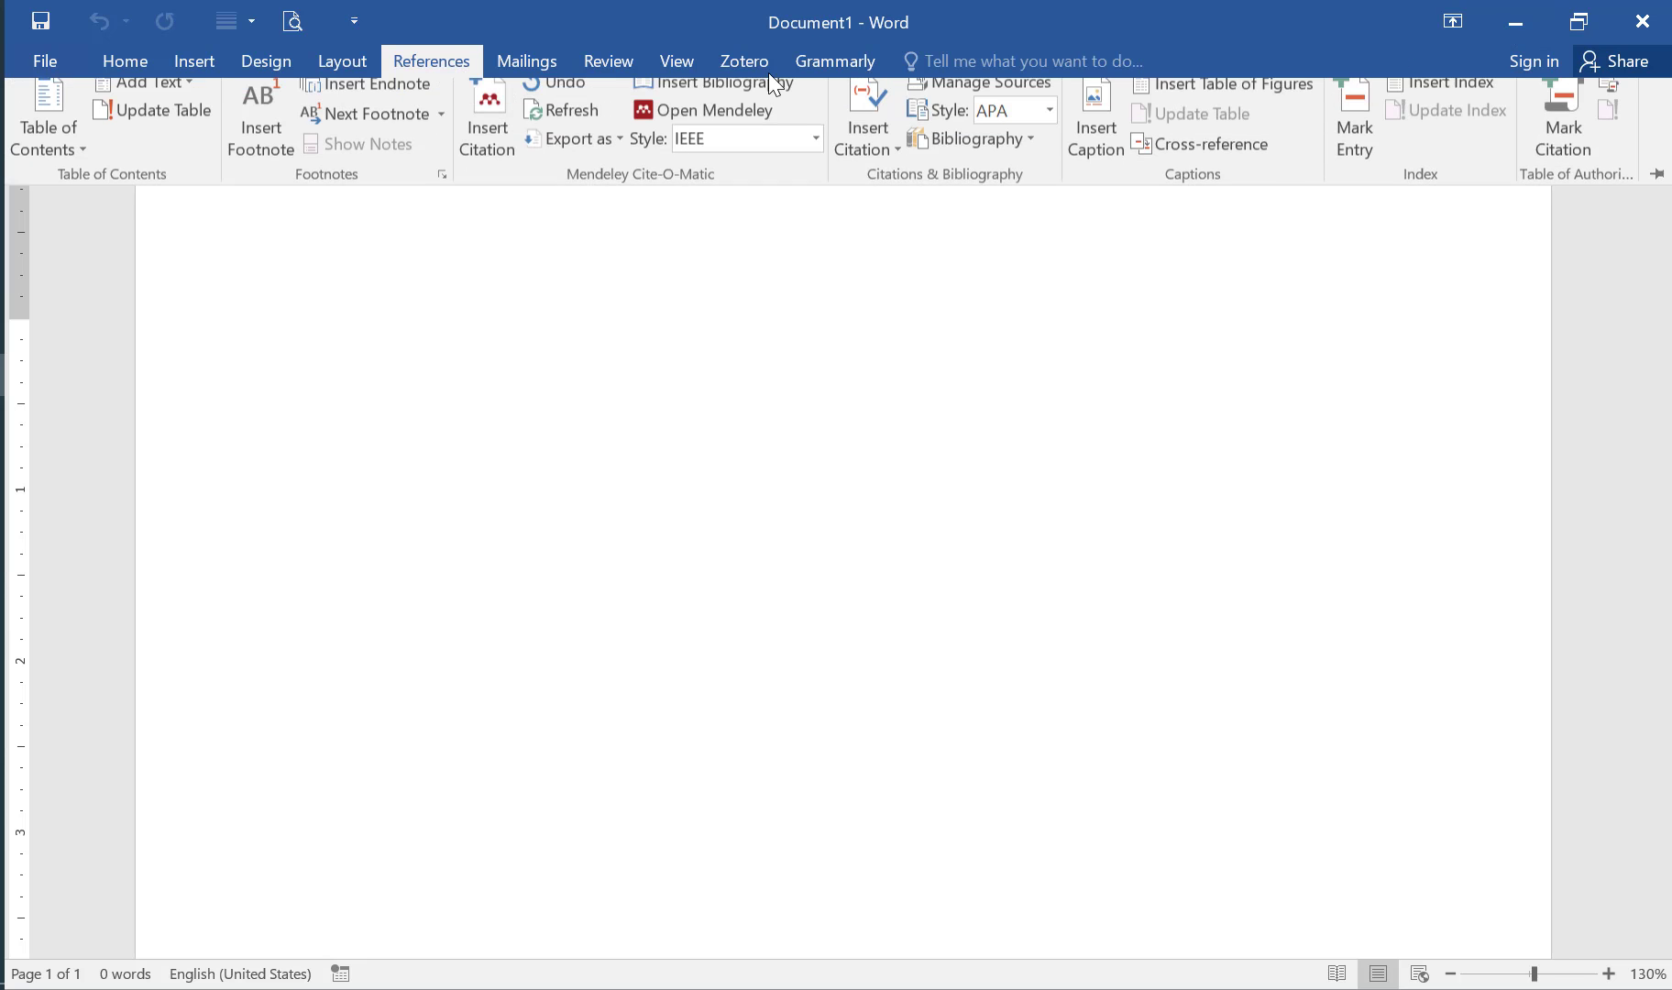
pyautogui.click(1655, 186)
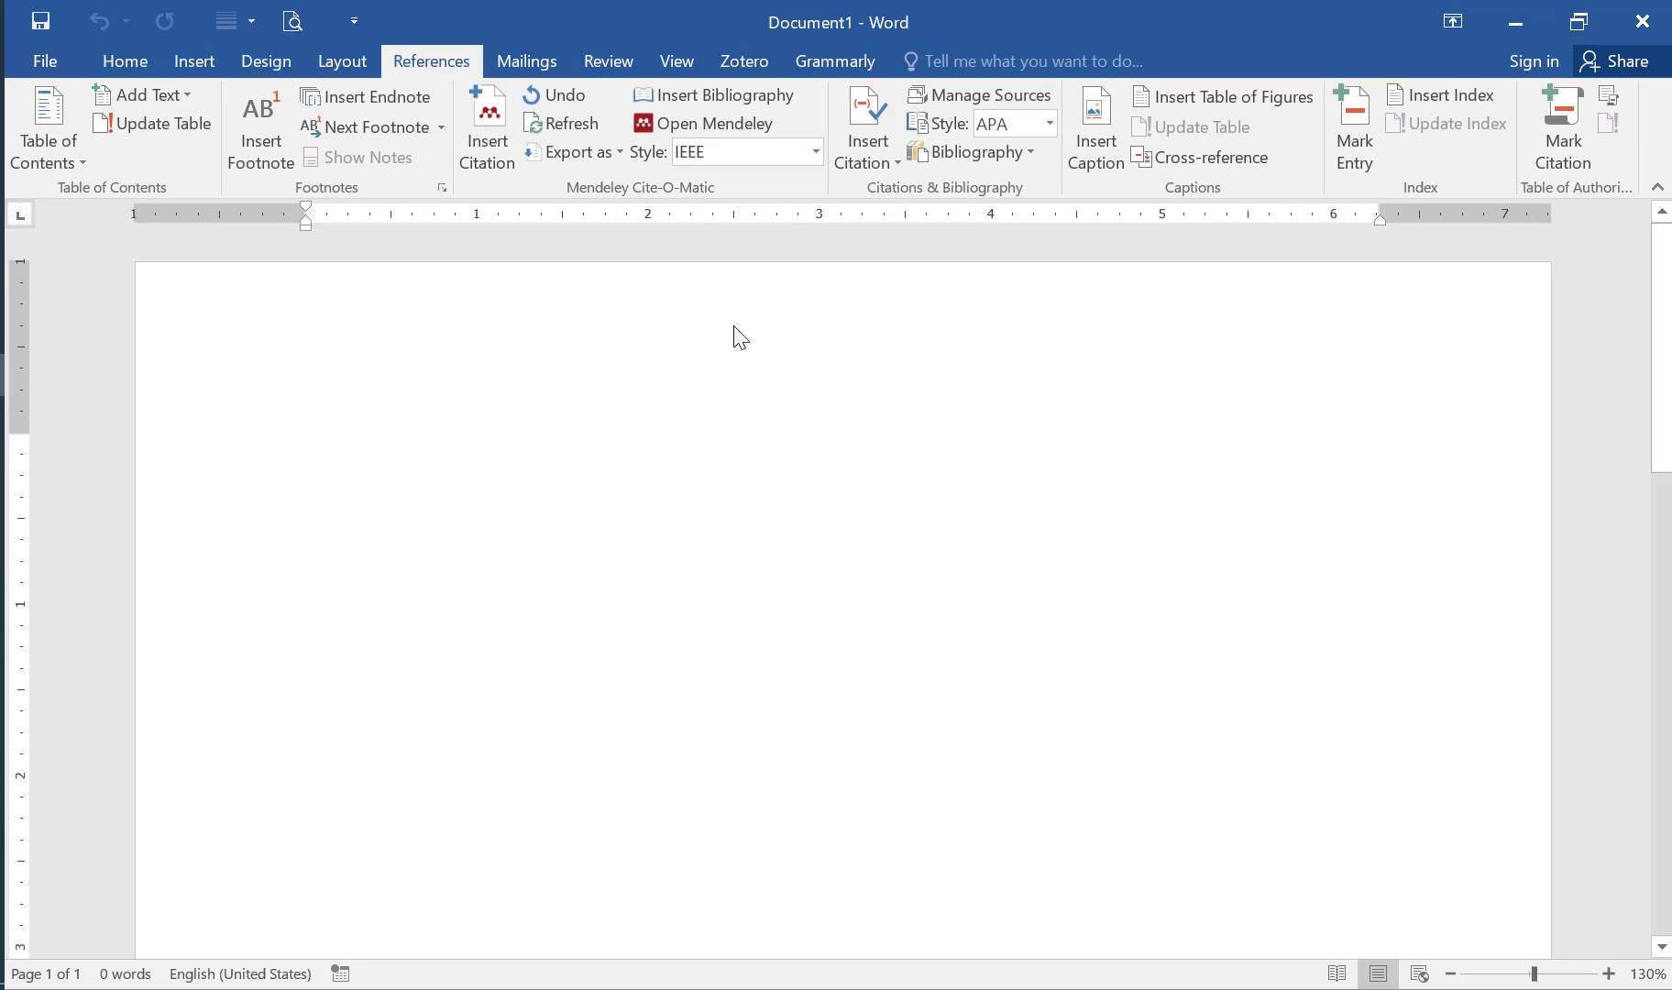
# Return to Google Scholar in Chrome and search for "Artificial Potential Field".
pyautogui.click(1526, 22)
pyautogui.click(633, 353)
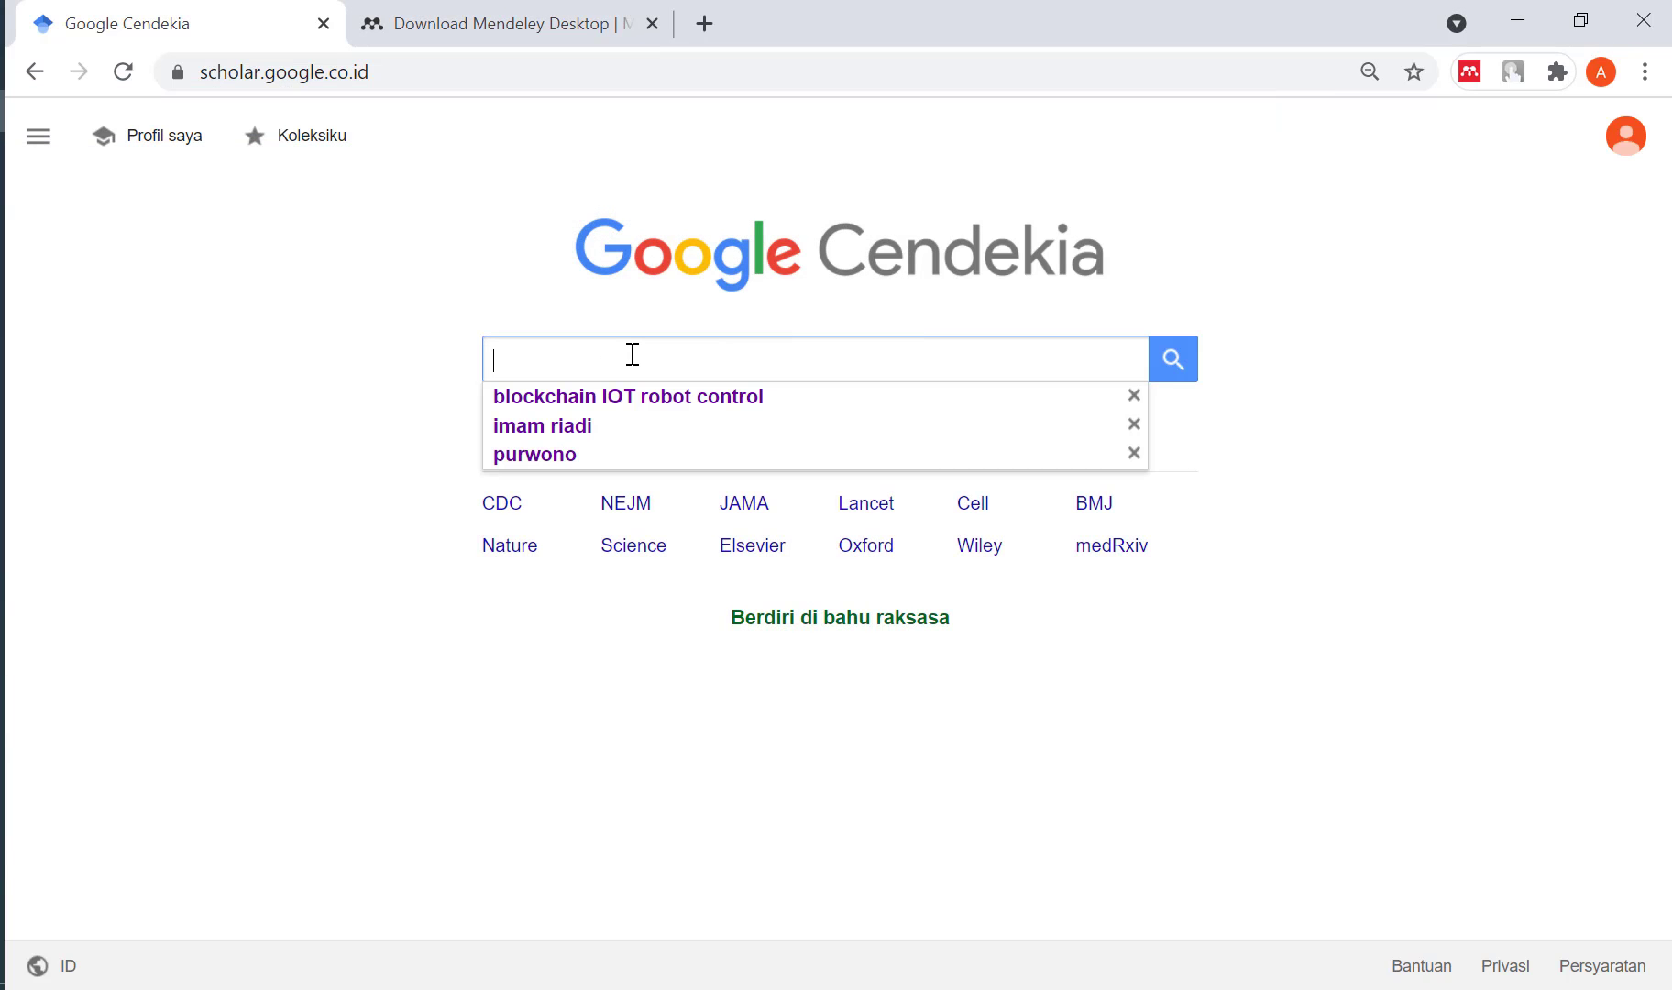
pyautogui.write('Artifical')
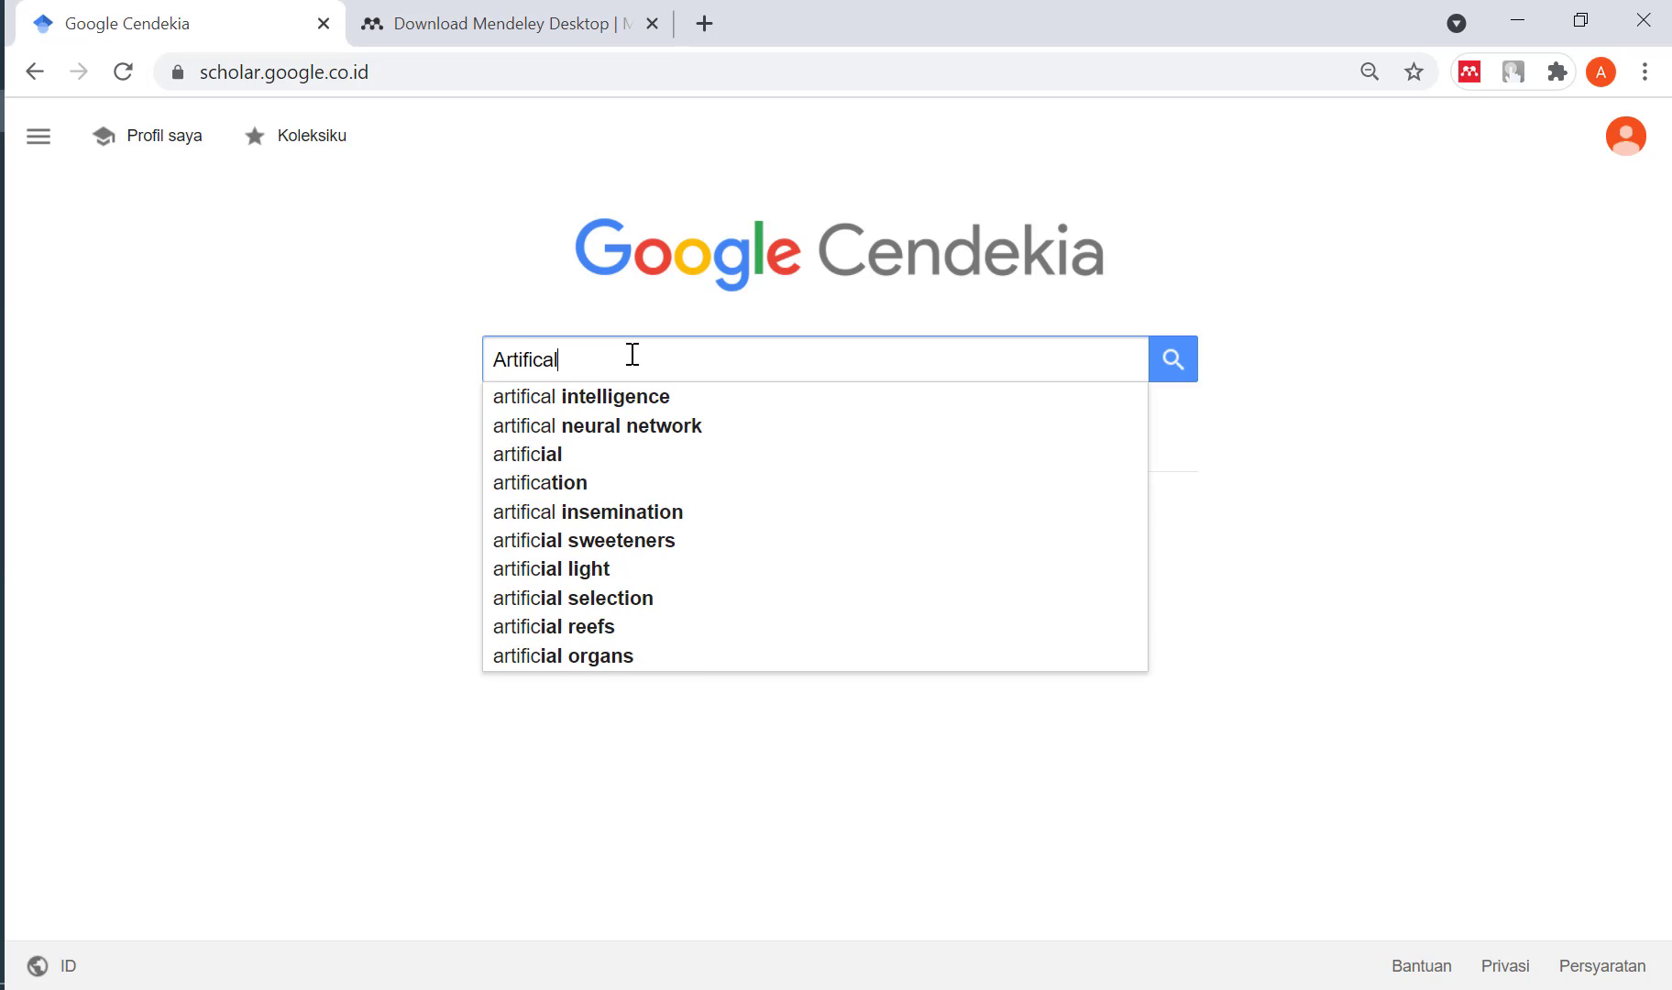
pyautogui.press('BackSpace')
pyautogui.press('BackSpace')
pyautogui.write('ial Potent')
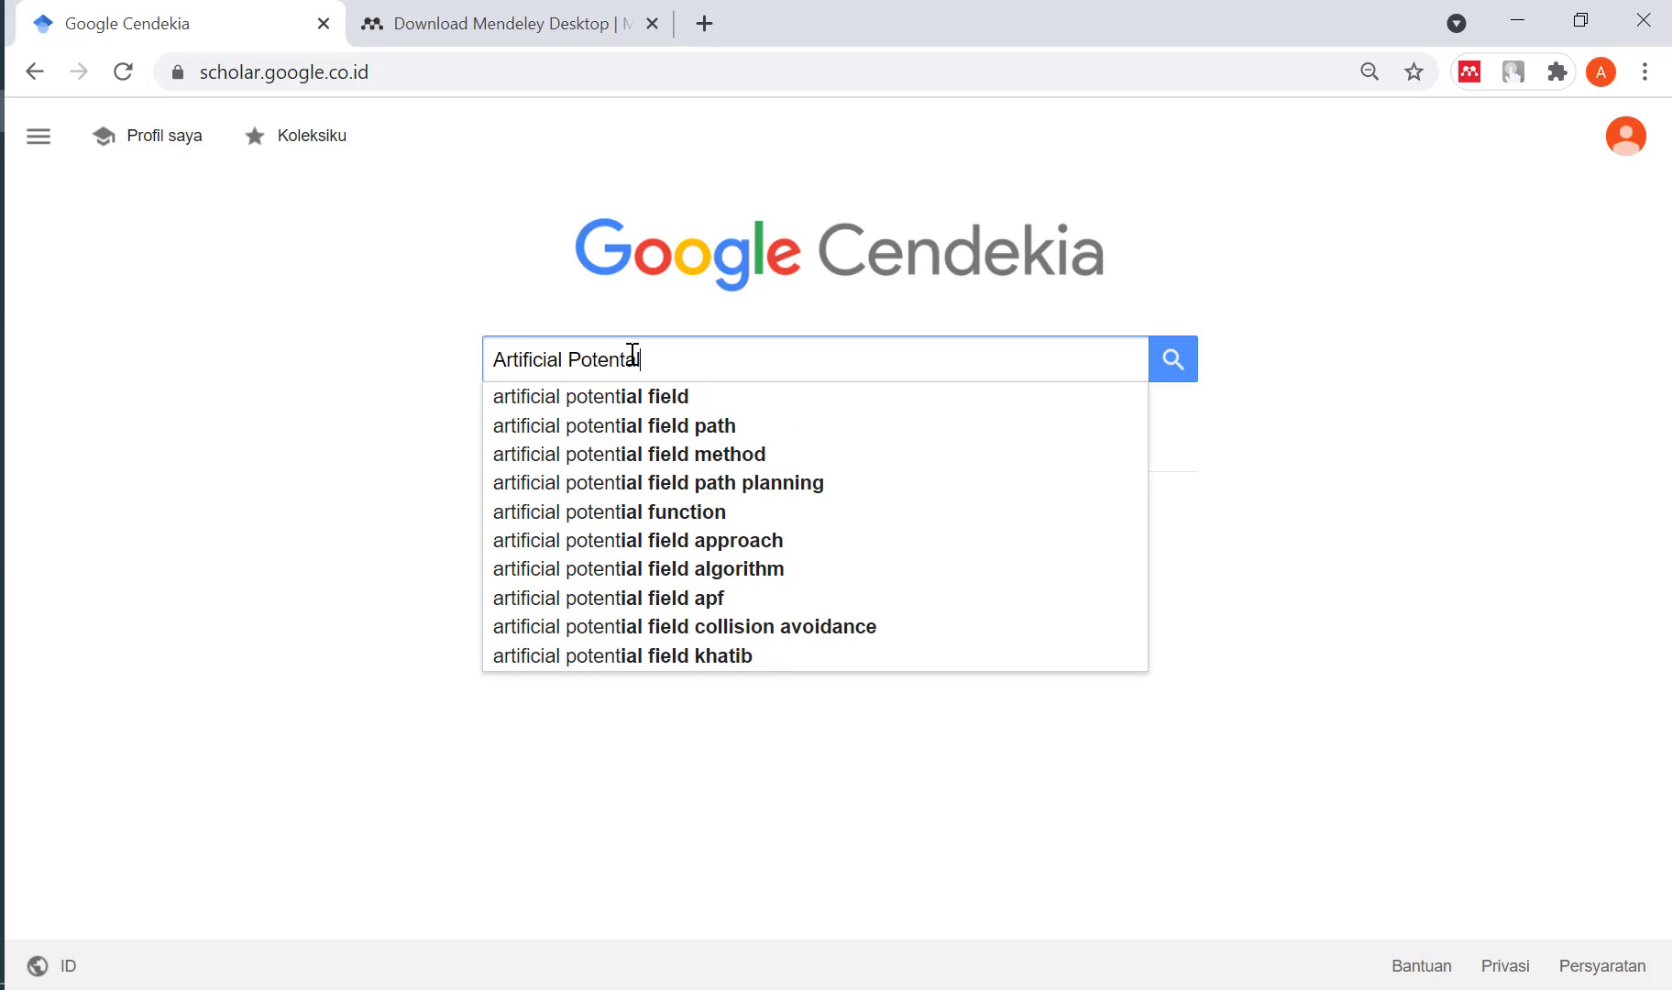
pyautogui.write('ial Field')
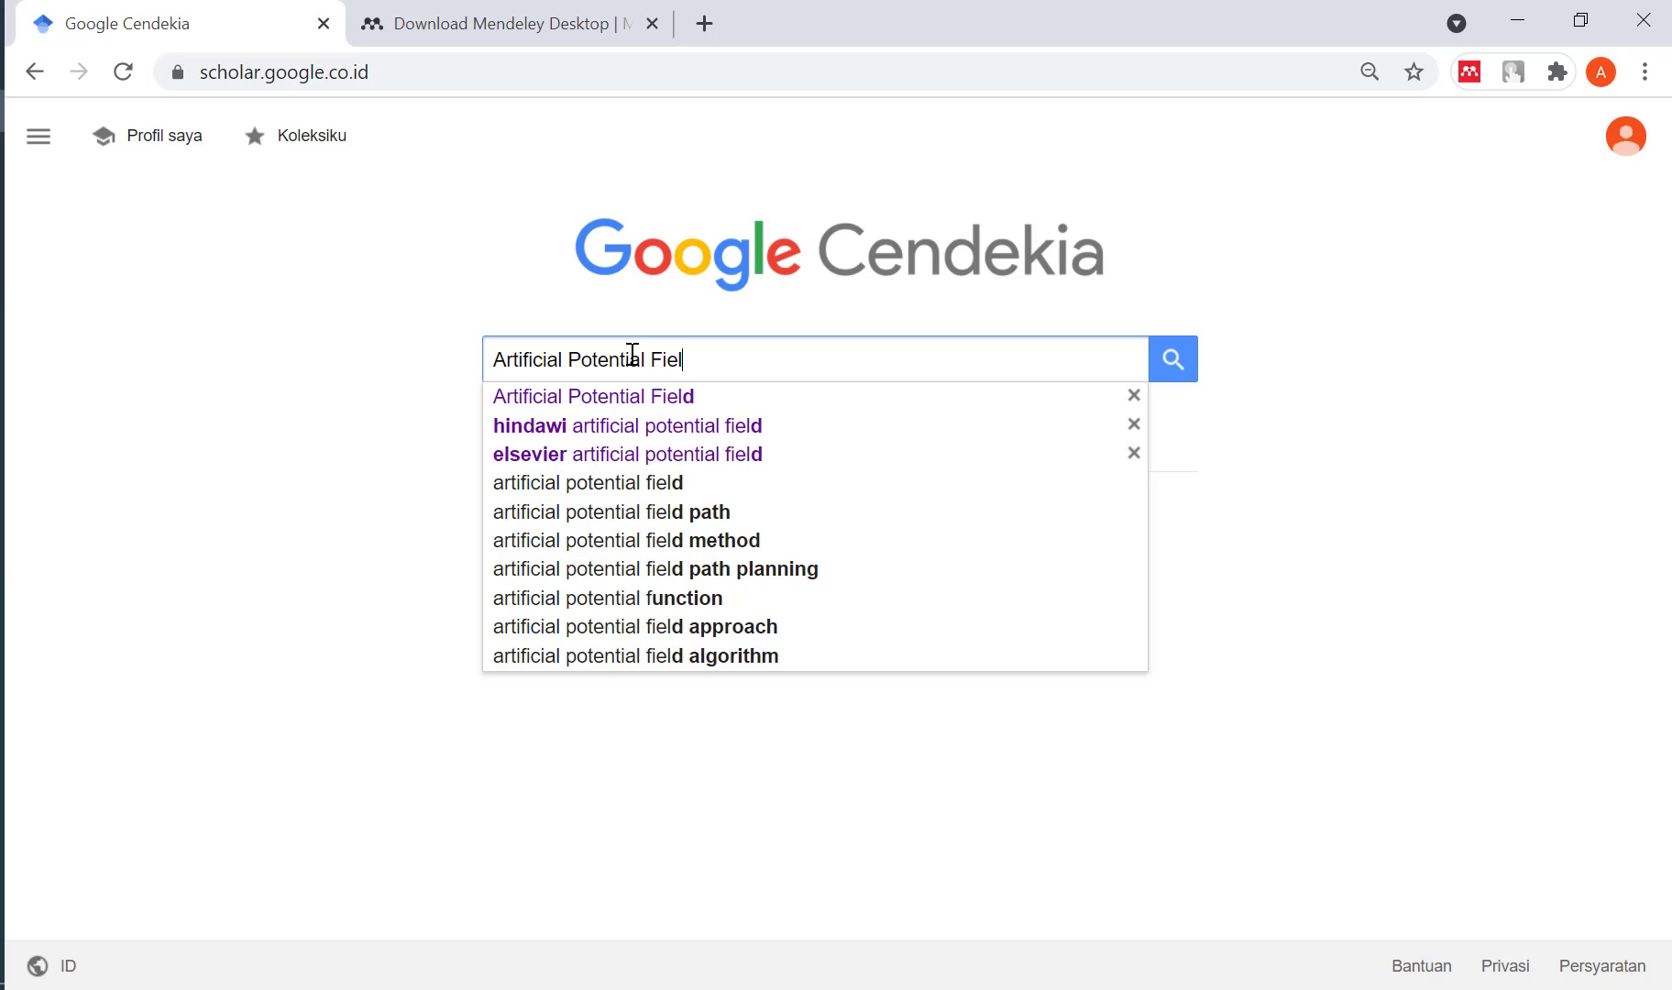
pyautogui.press('Return')
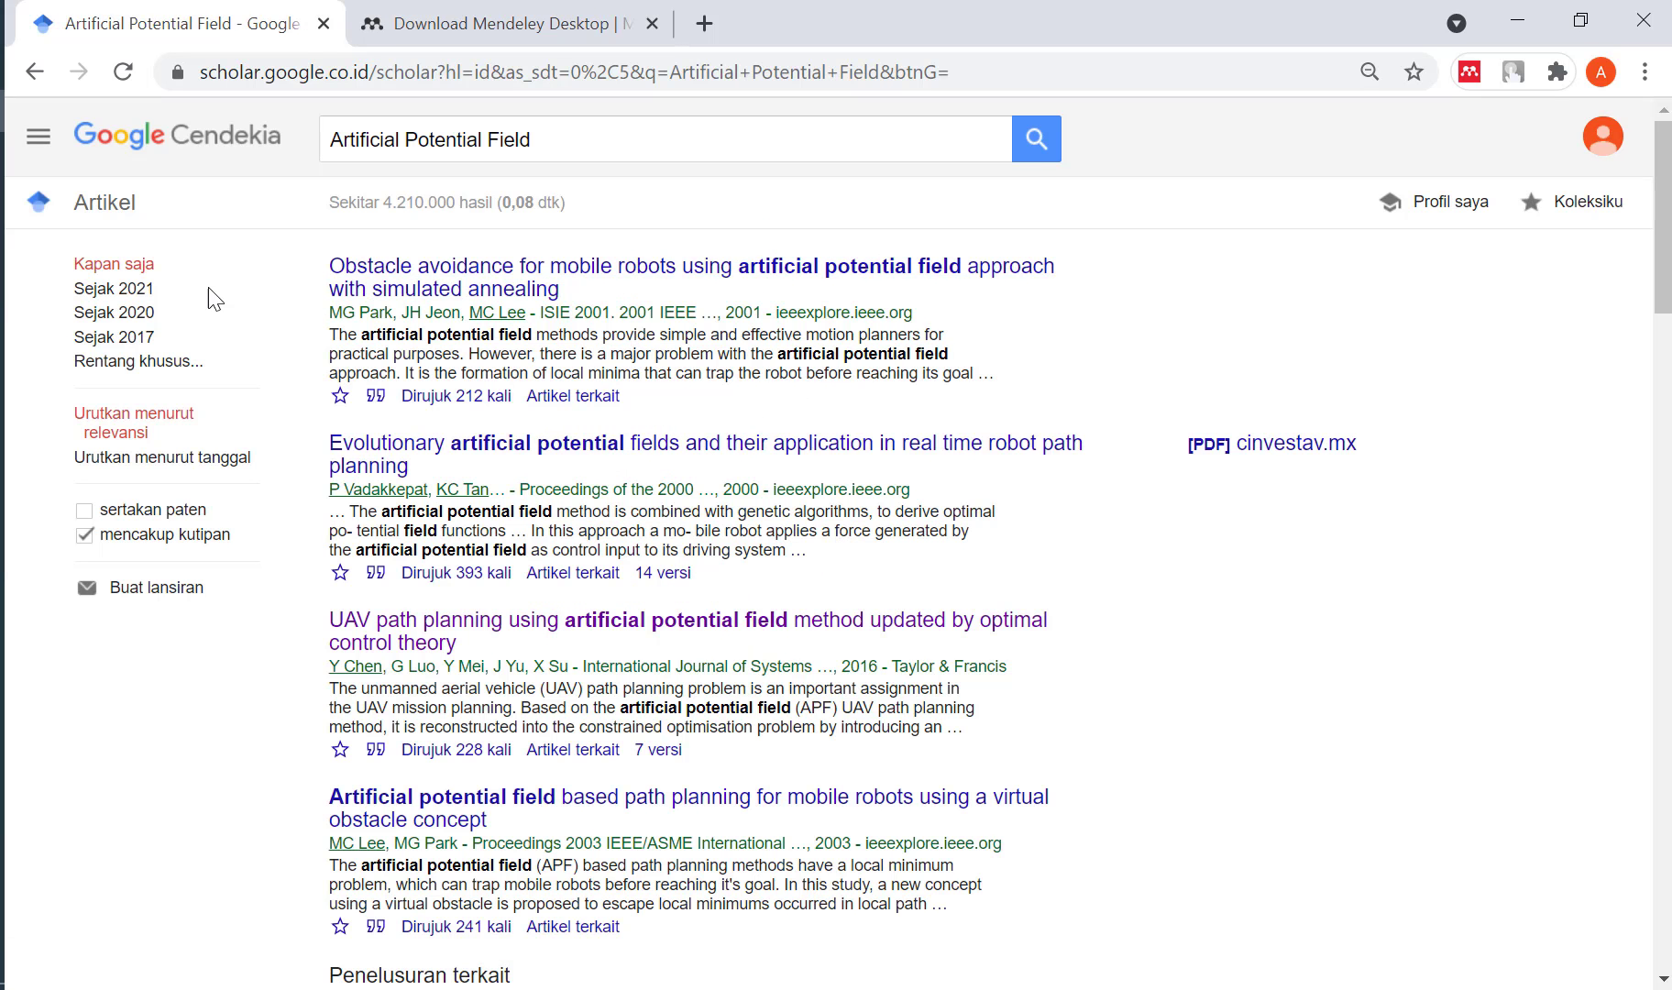
# Limit the article results to a custom year range starting at 2016 and browse the filtered list.
pyautogui.click(139, 361)
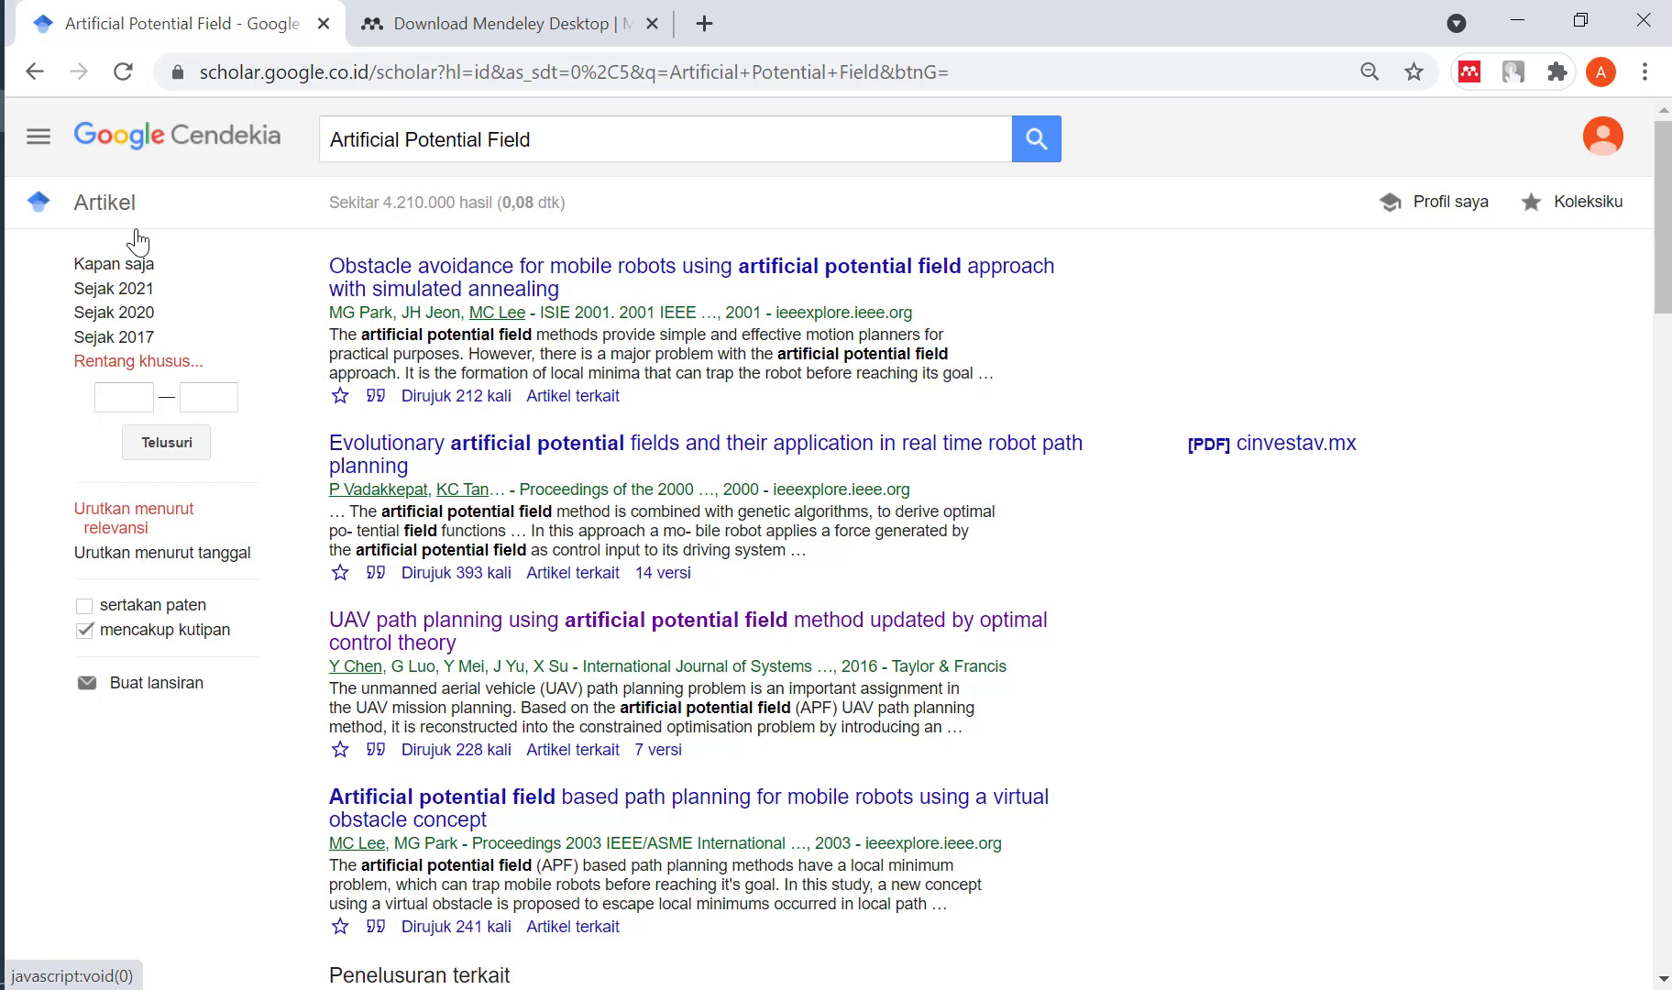
pyautogui.click(110, 396)
pyautogui.write('2016')
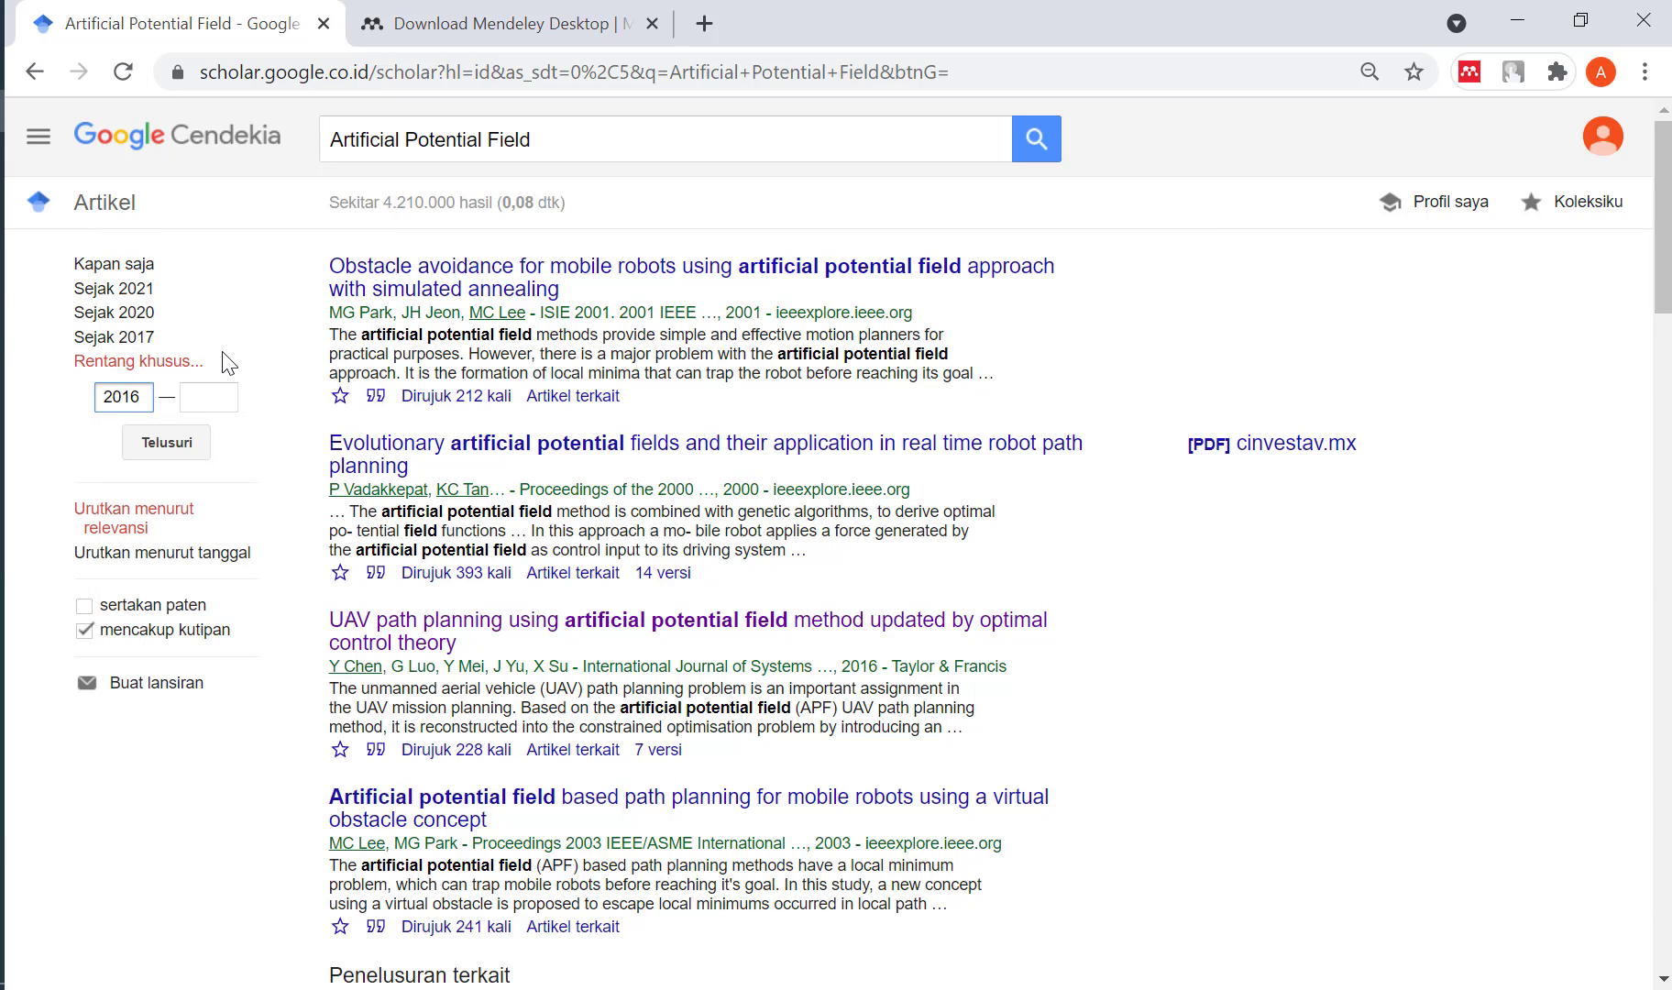
pyautogui.press('Return')
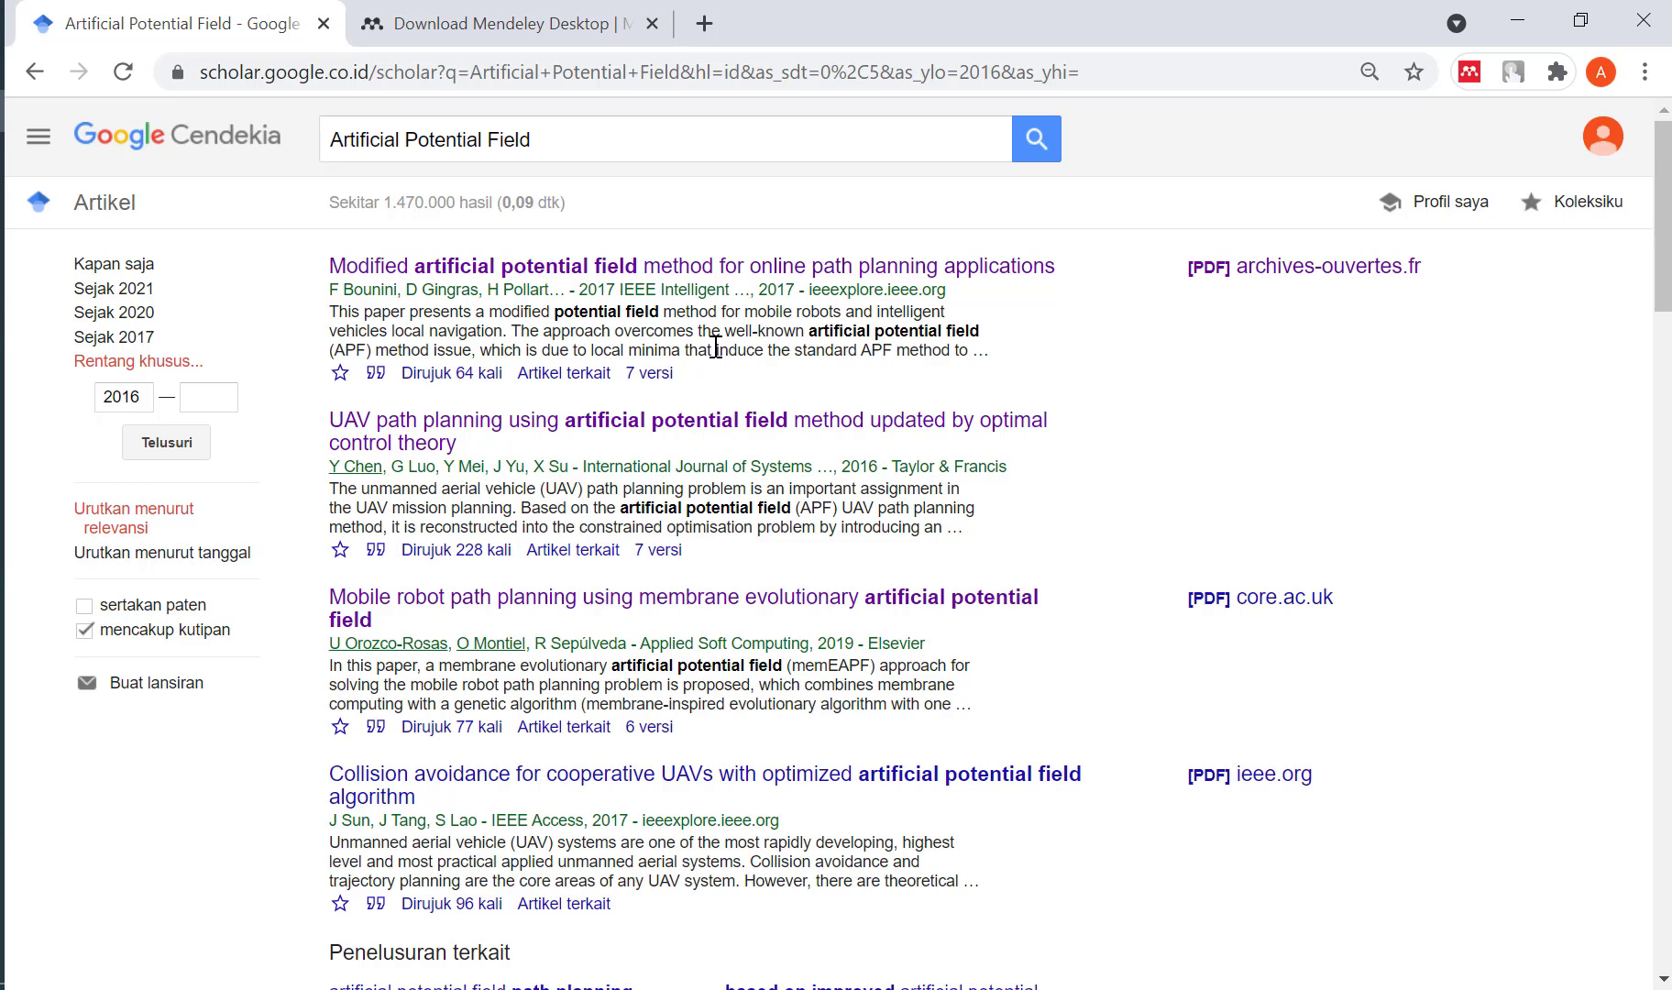
pyautogui.scroll(-4, 1180, 541)
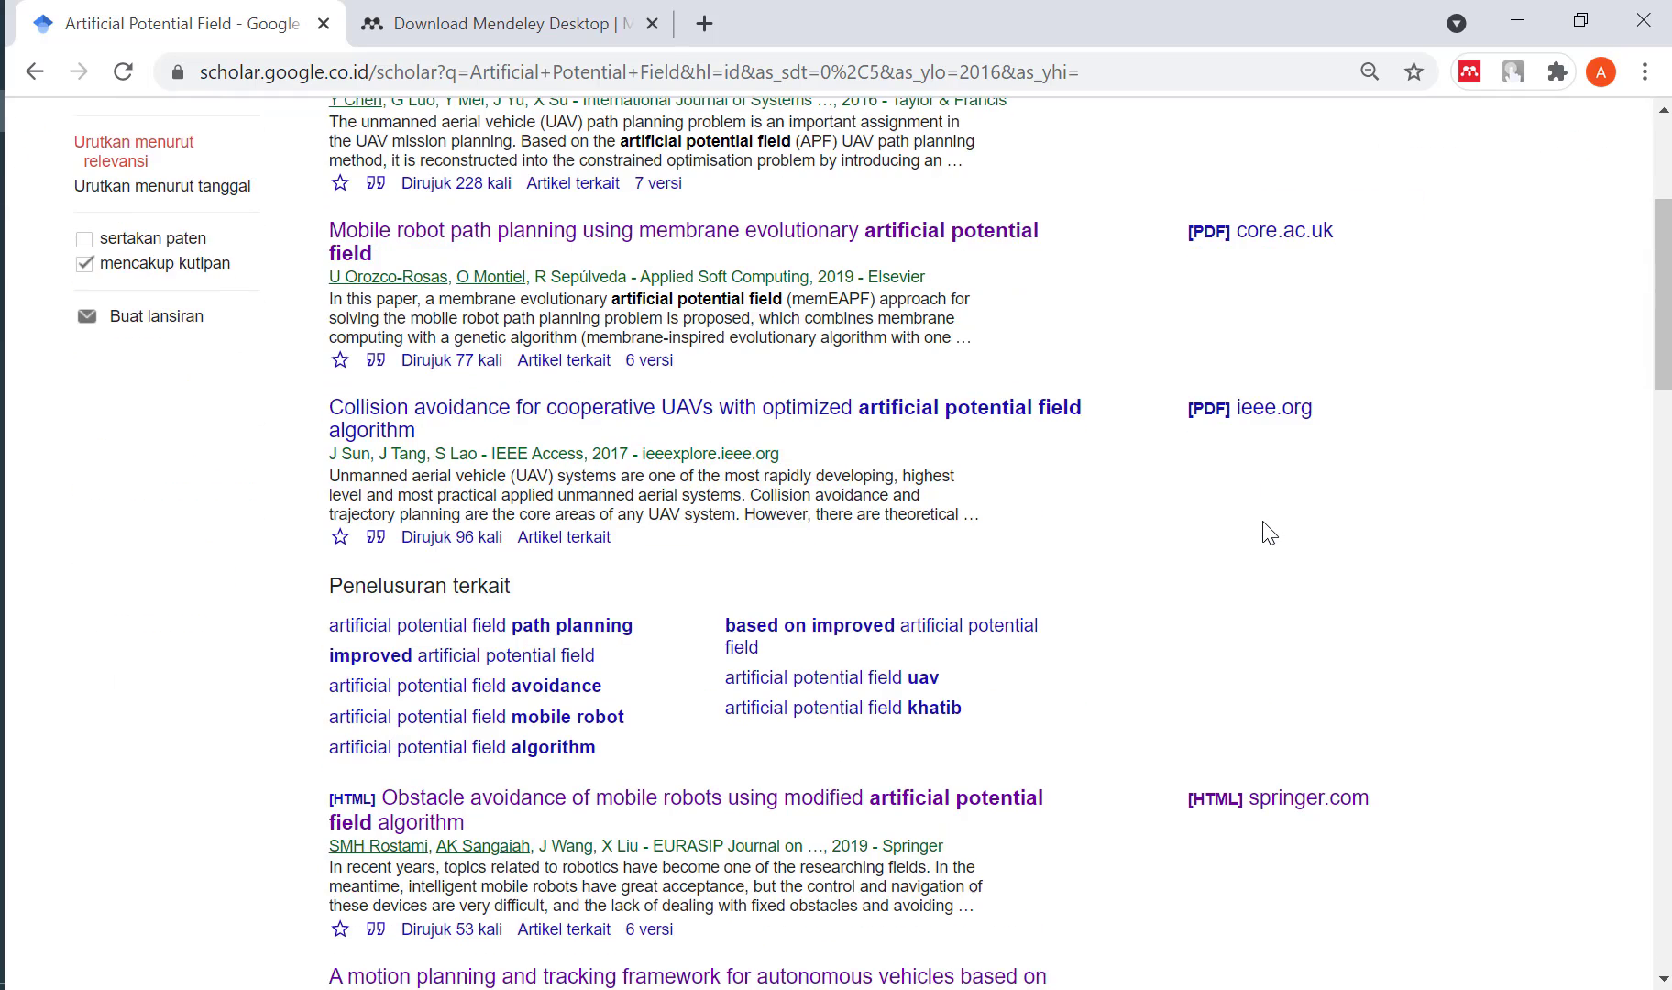
# Find the article "Path planning method with improved artificial potential field—A reinforcement learning perspective" and open its ieee.org PDF in a new tab.
pyautogui.scroll(2, 1180, 530)
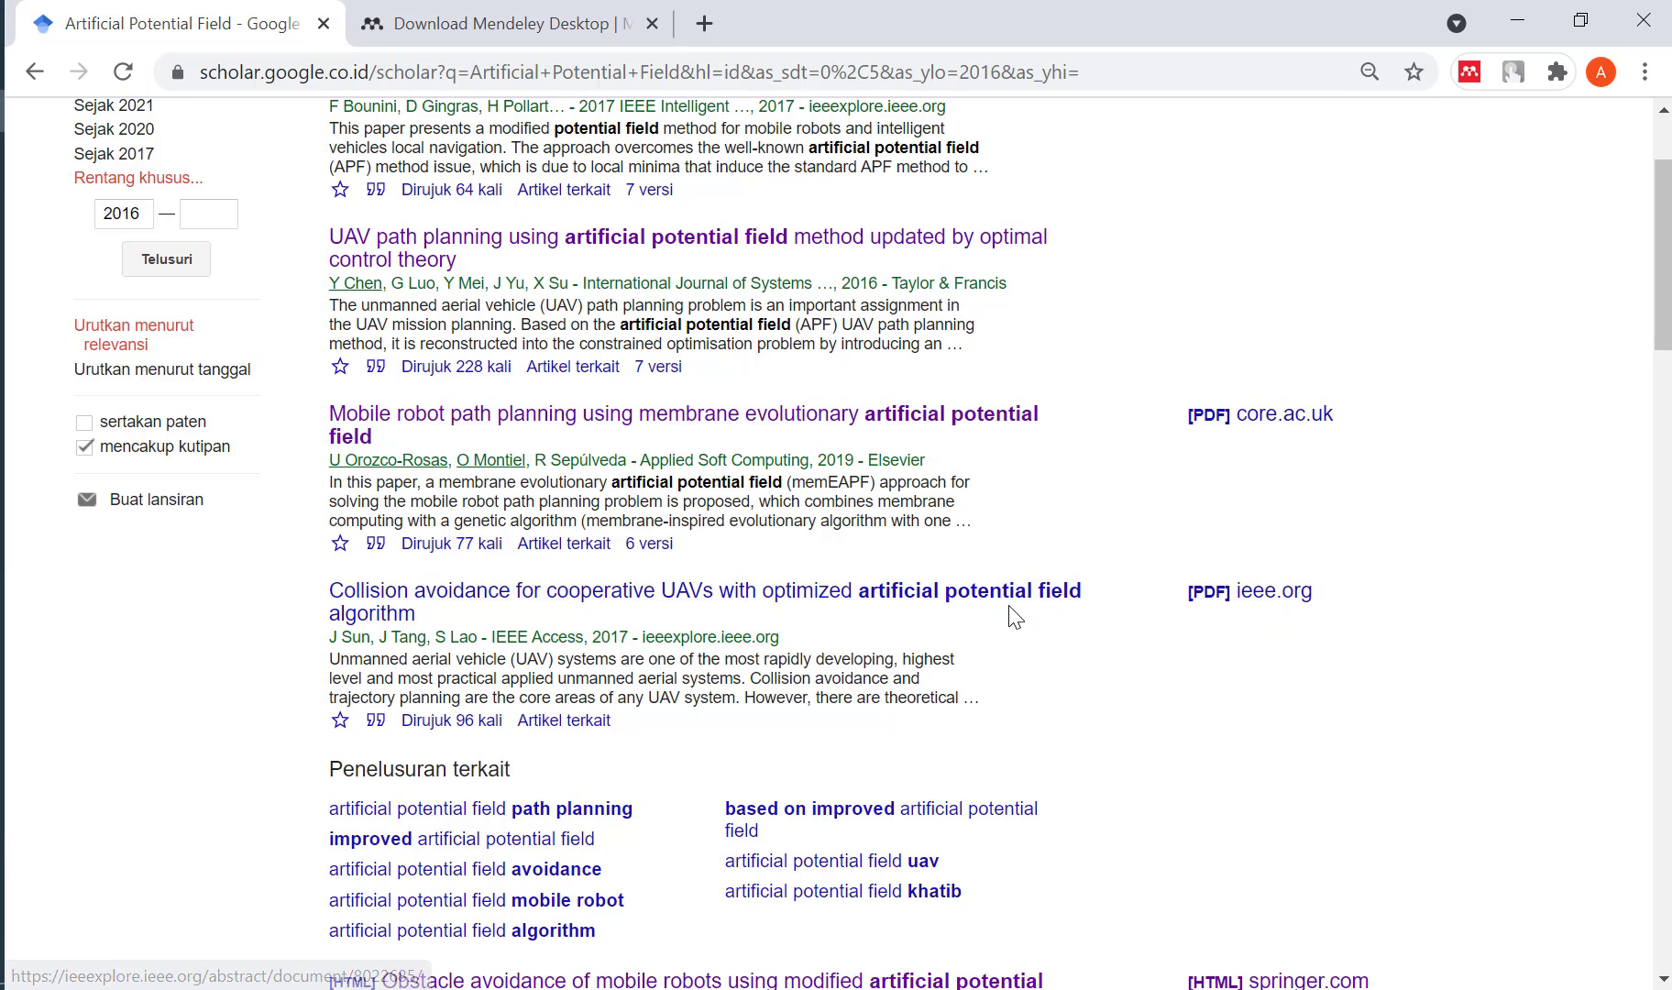
pyautogui.scroll(-2, 1033, 614)
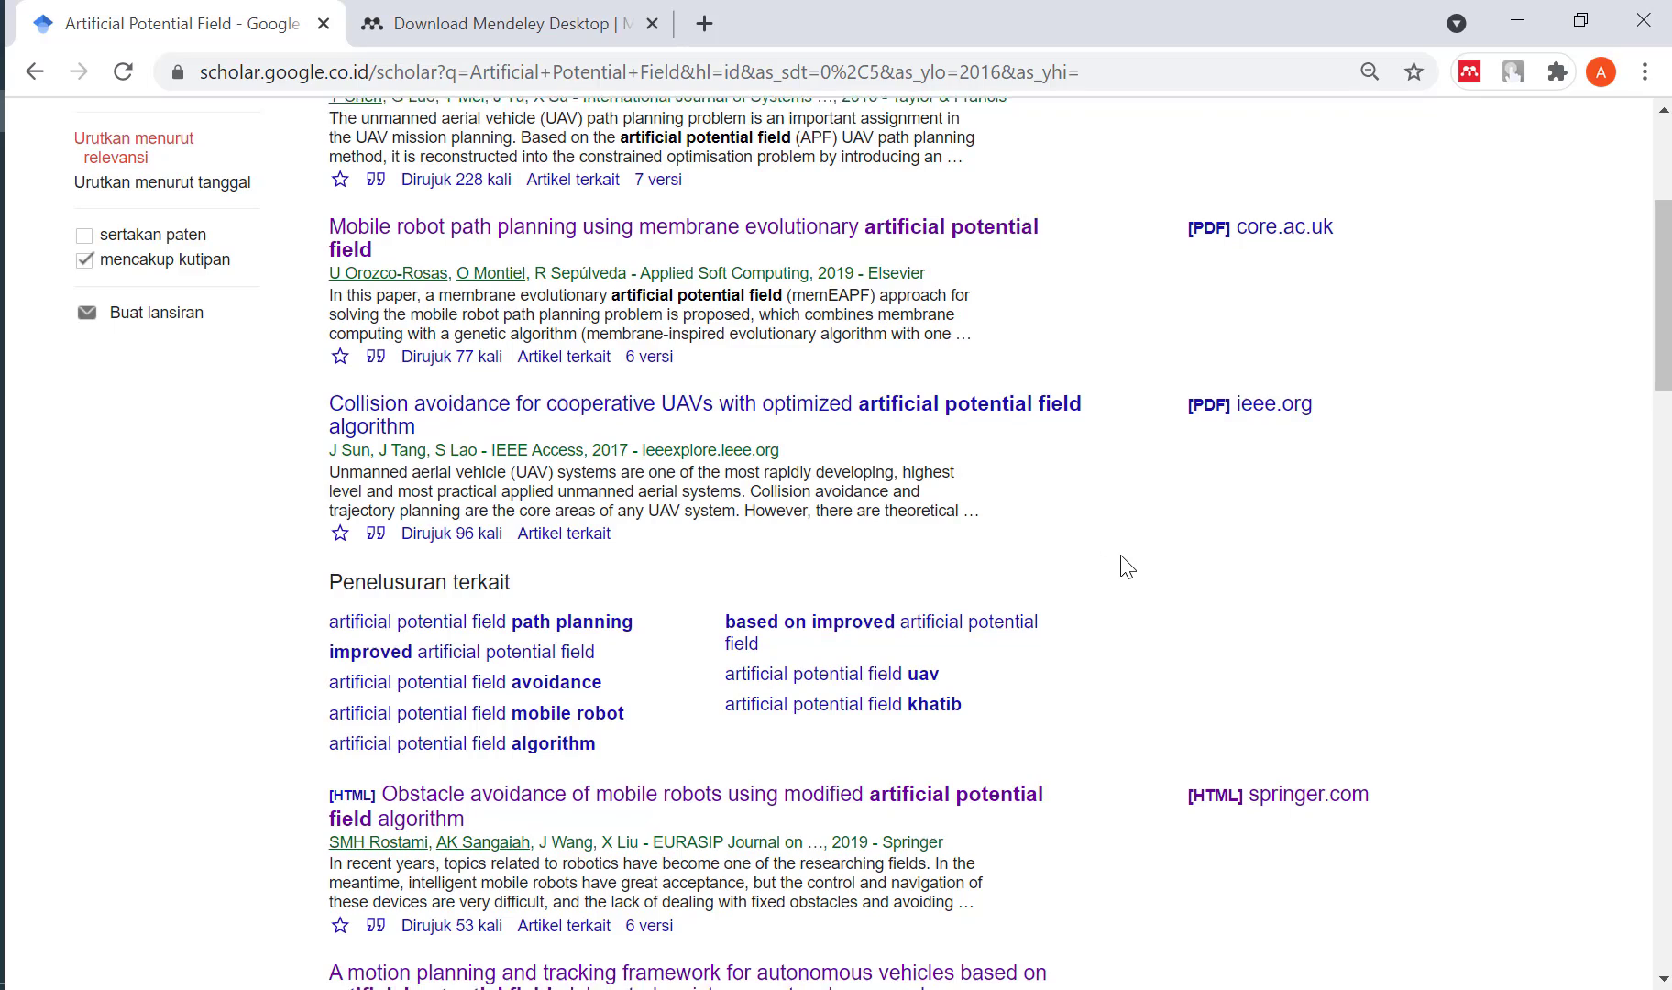
pyautogui.scroll(-8, 1122, 557)
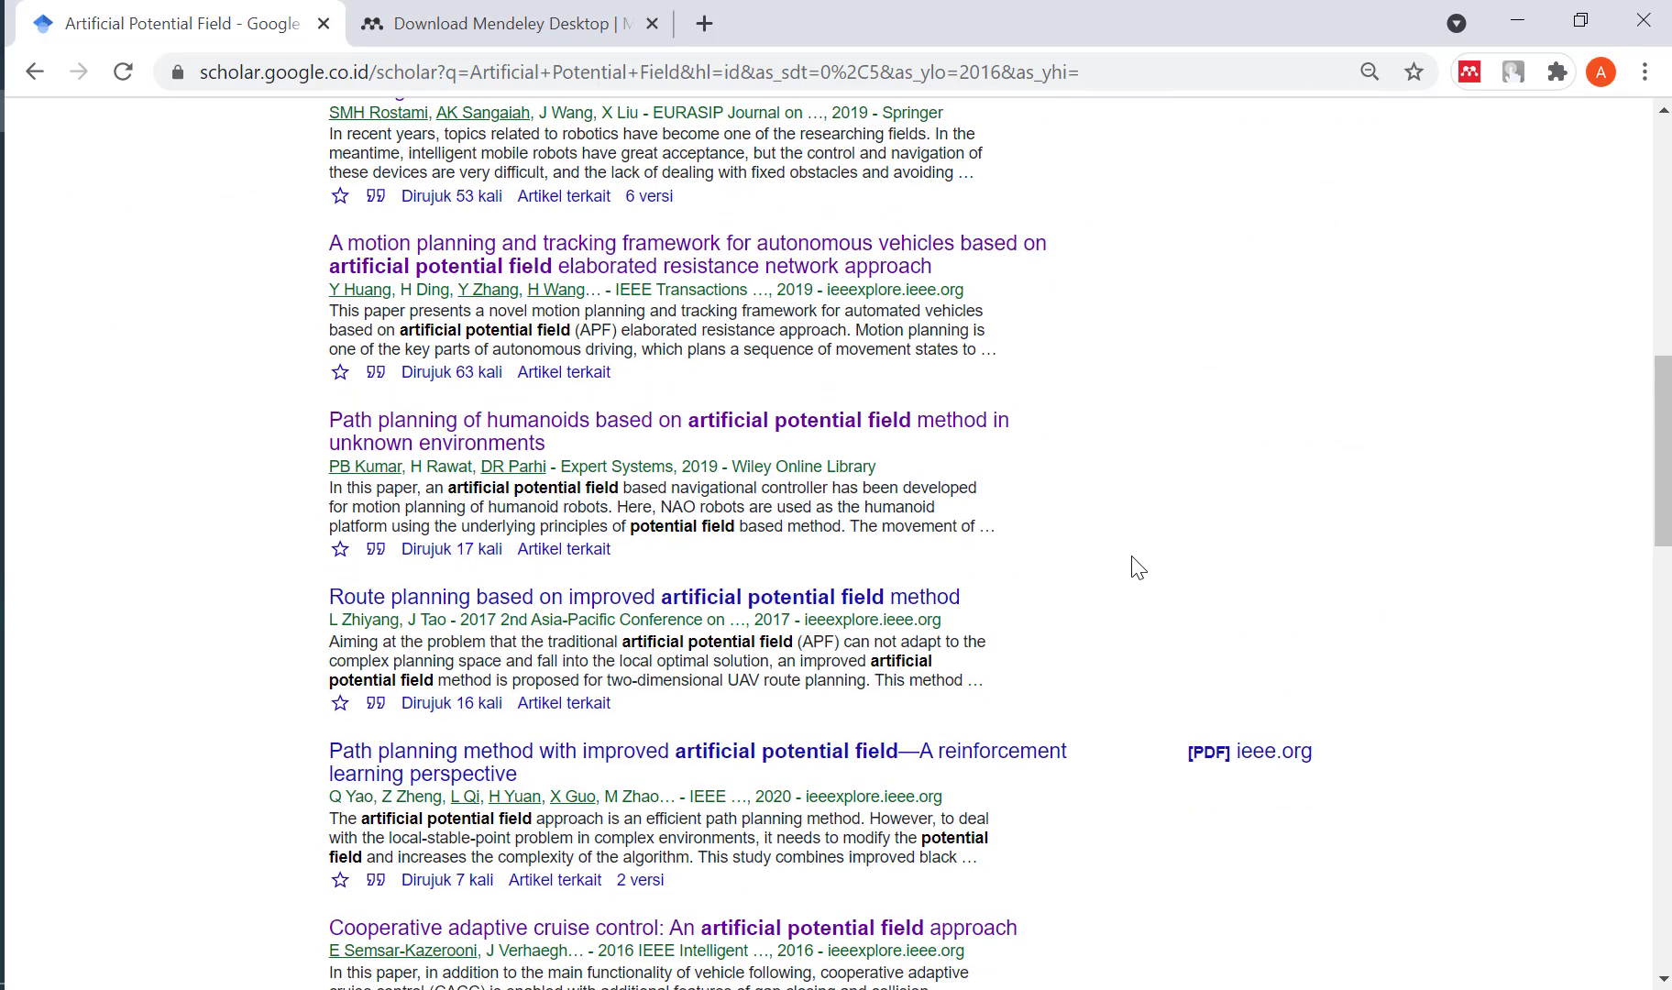
pyautogui.scroll(-4, 1132, 561)
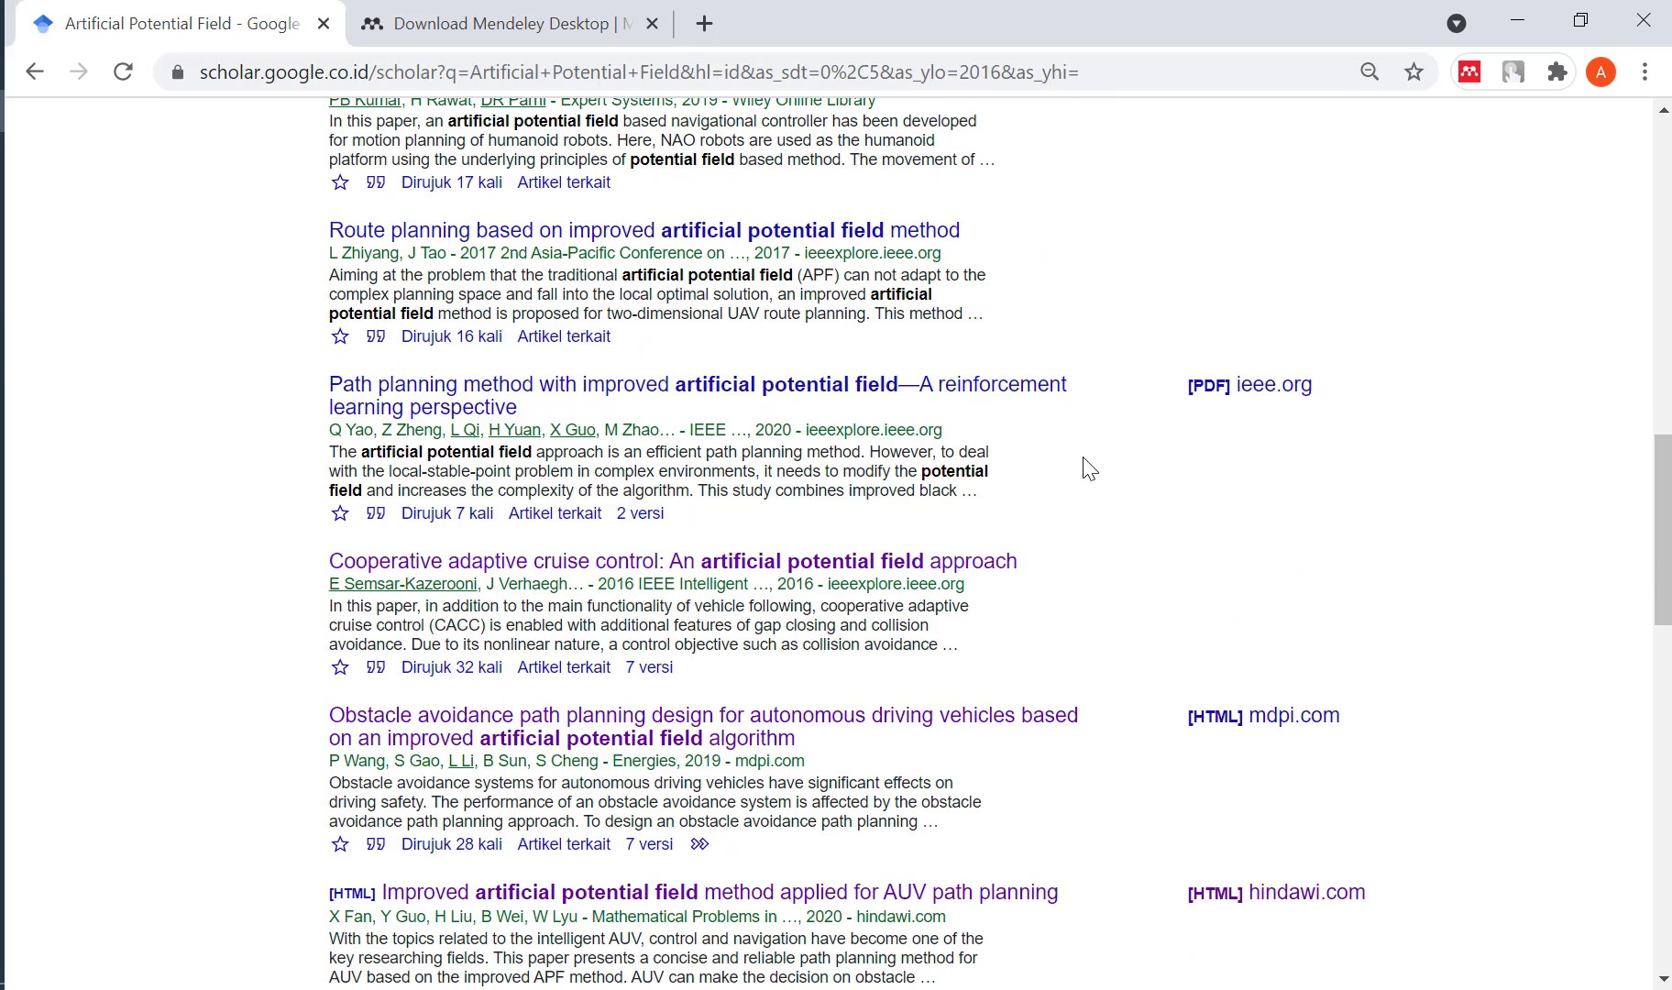
pyautogui.rightClick(1271, 392)
pyautogui.click(1297, 409)
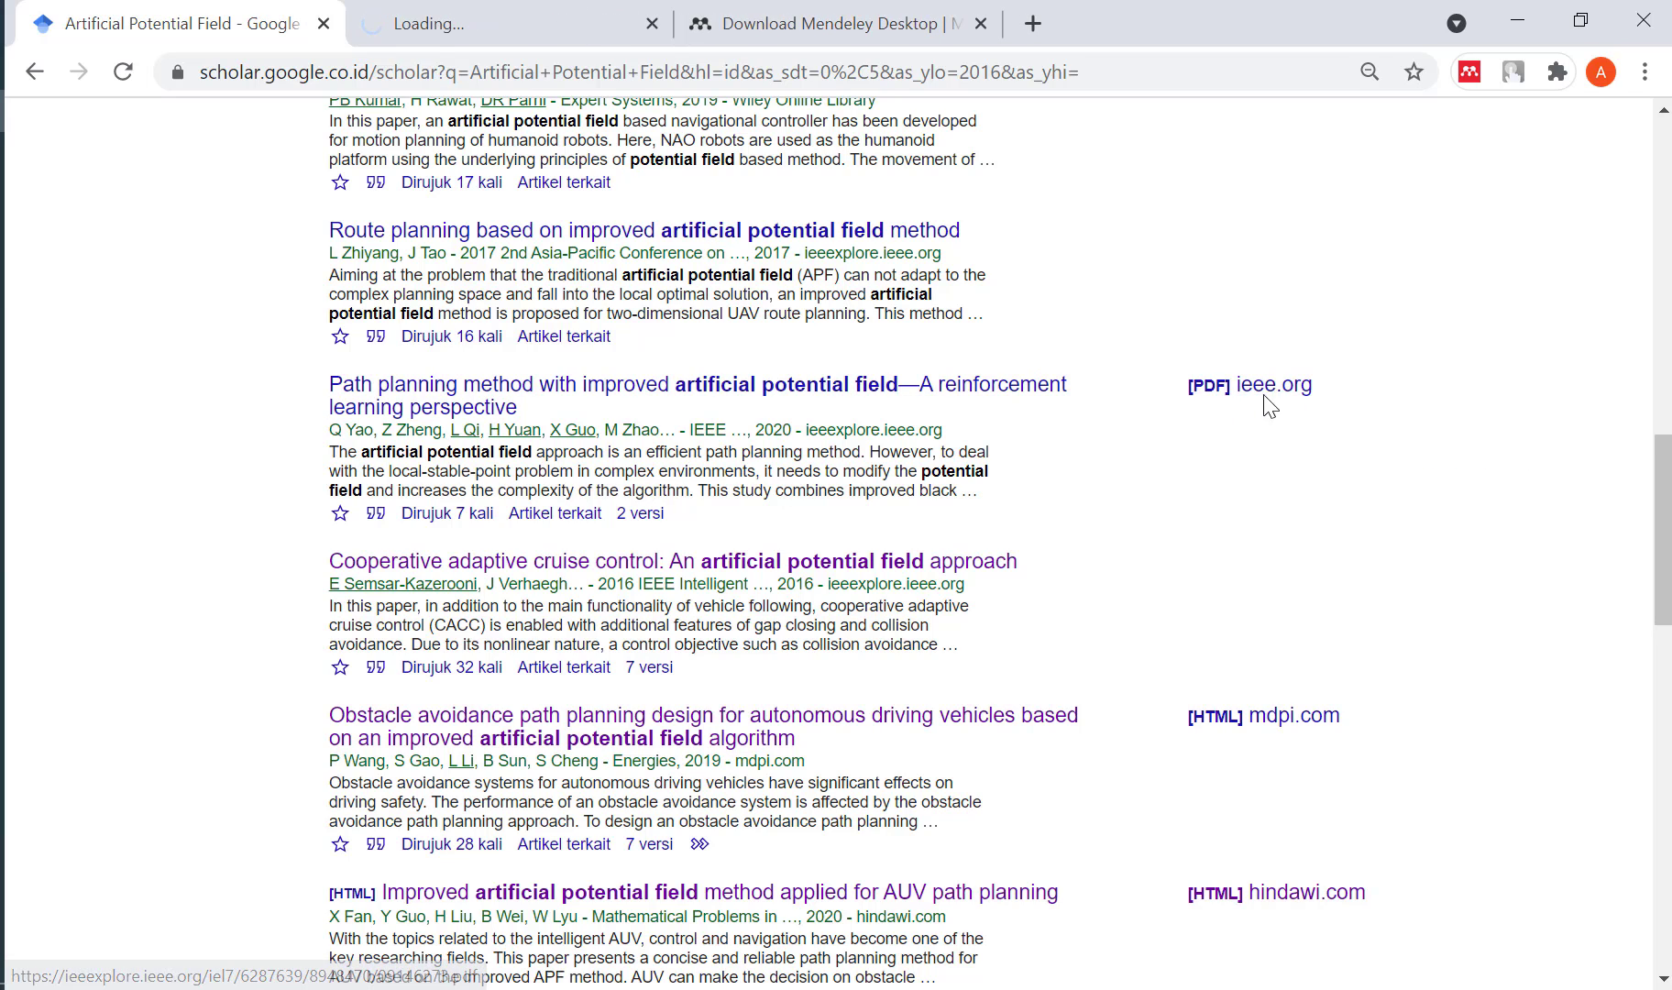
pyautogui.click(530, 11)
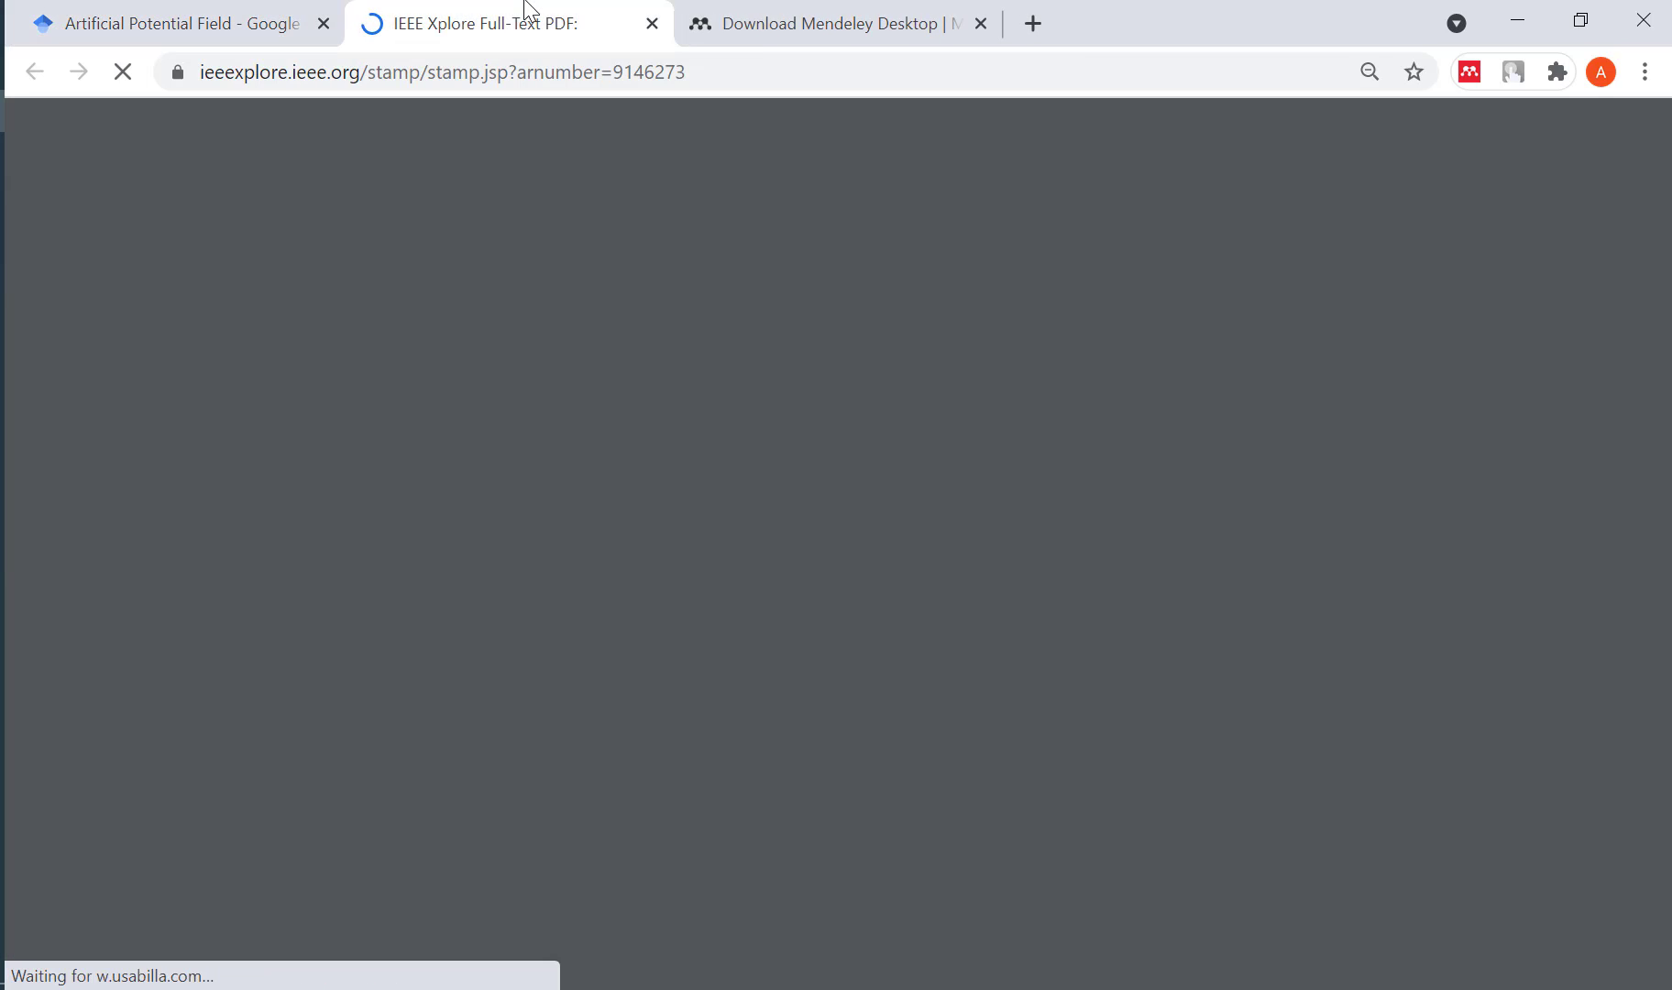
# Browse further down the Google Scholar results while the IEEE PDF loads, and check back on the PDF.
pyautogui.click(266, 20)
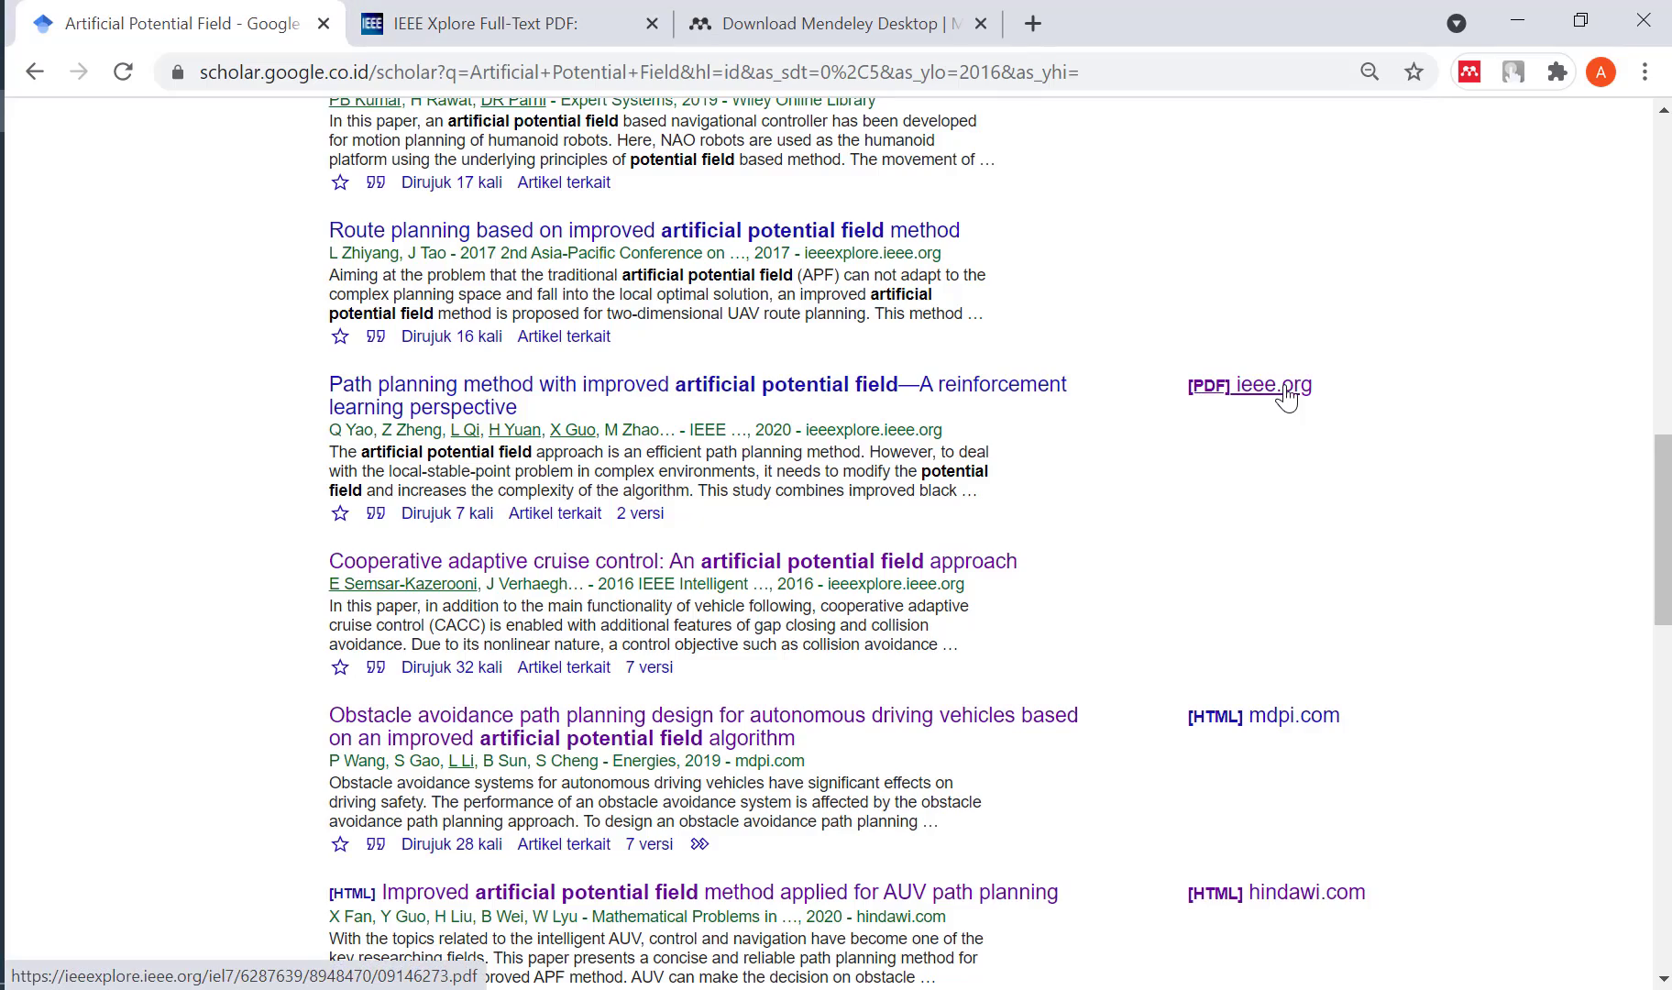
pyautogui.scroll(-2, 1192, 477)
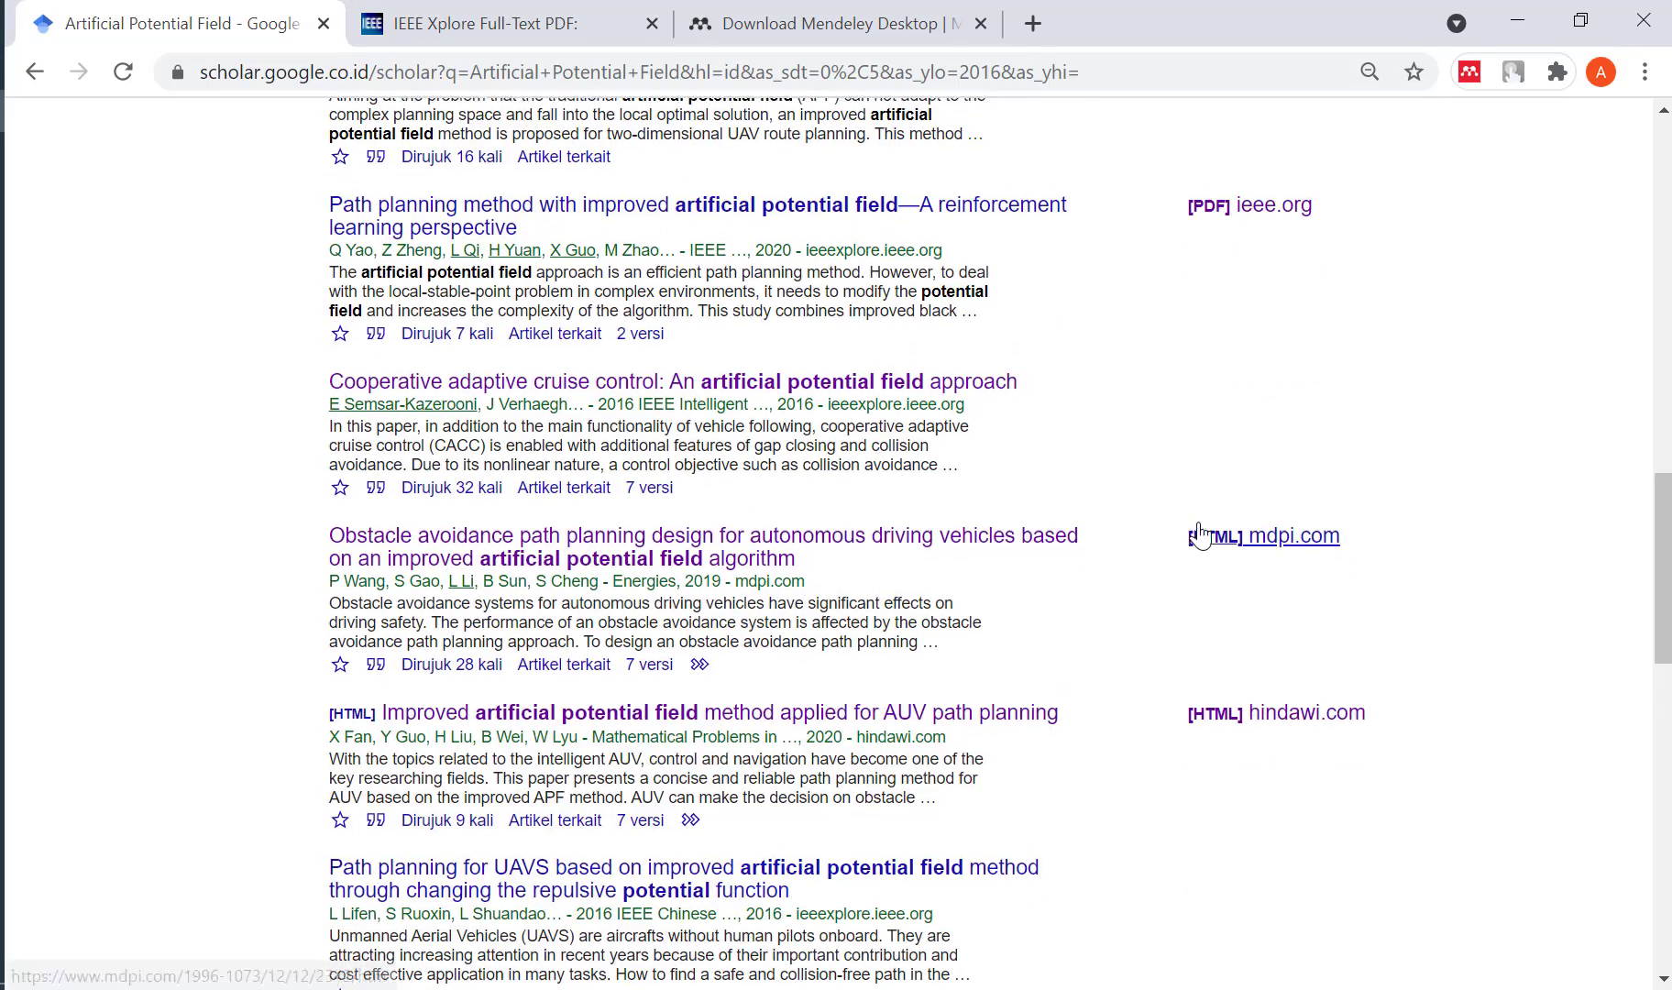
pyautogui.scroll(-2, 1183, 527)
pyautogui.scroll(-6, 1146, 496)
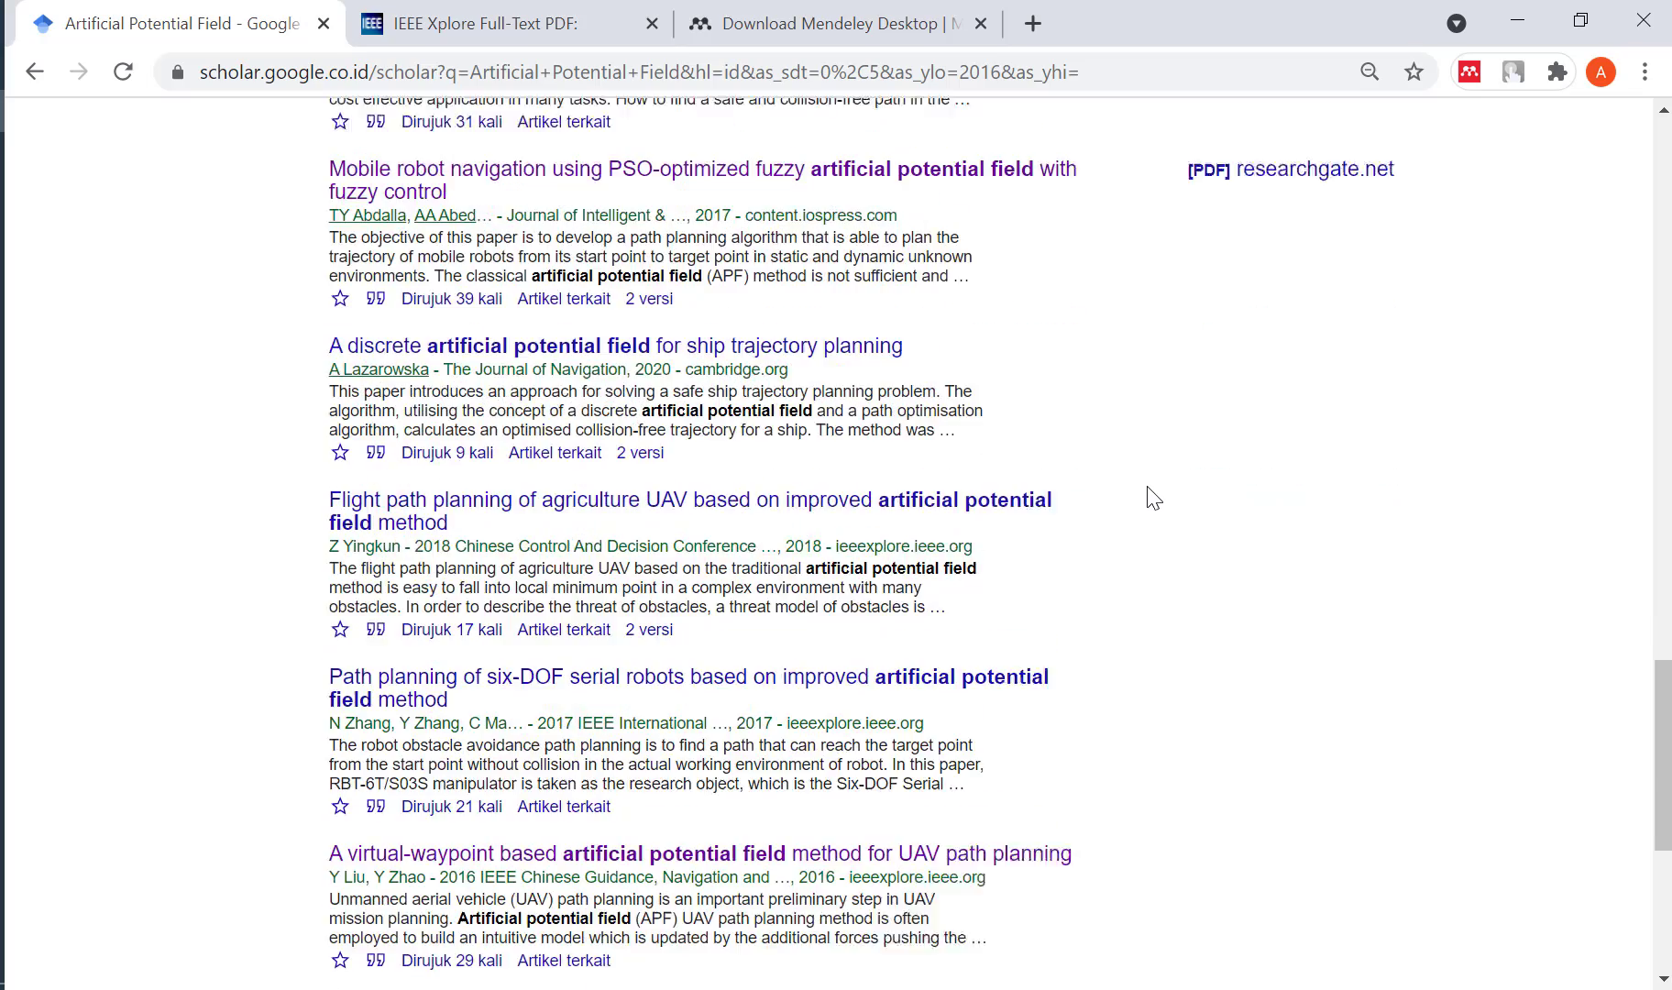
pyautogui.scroll(8, 965, 371)
pyautogui.click(467, 16)
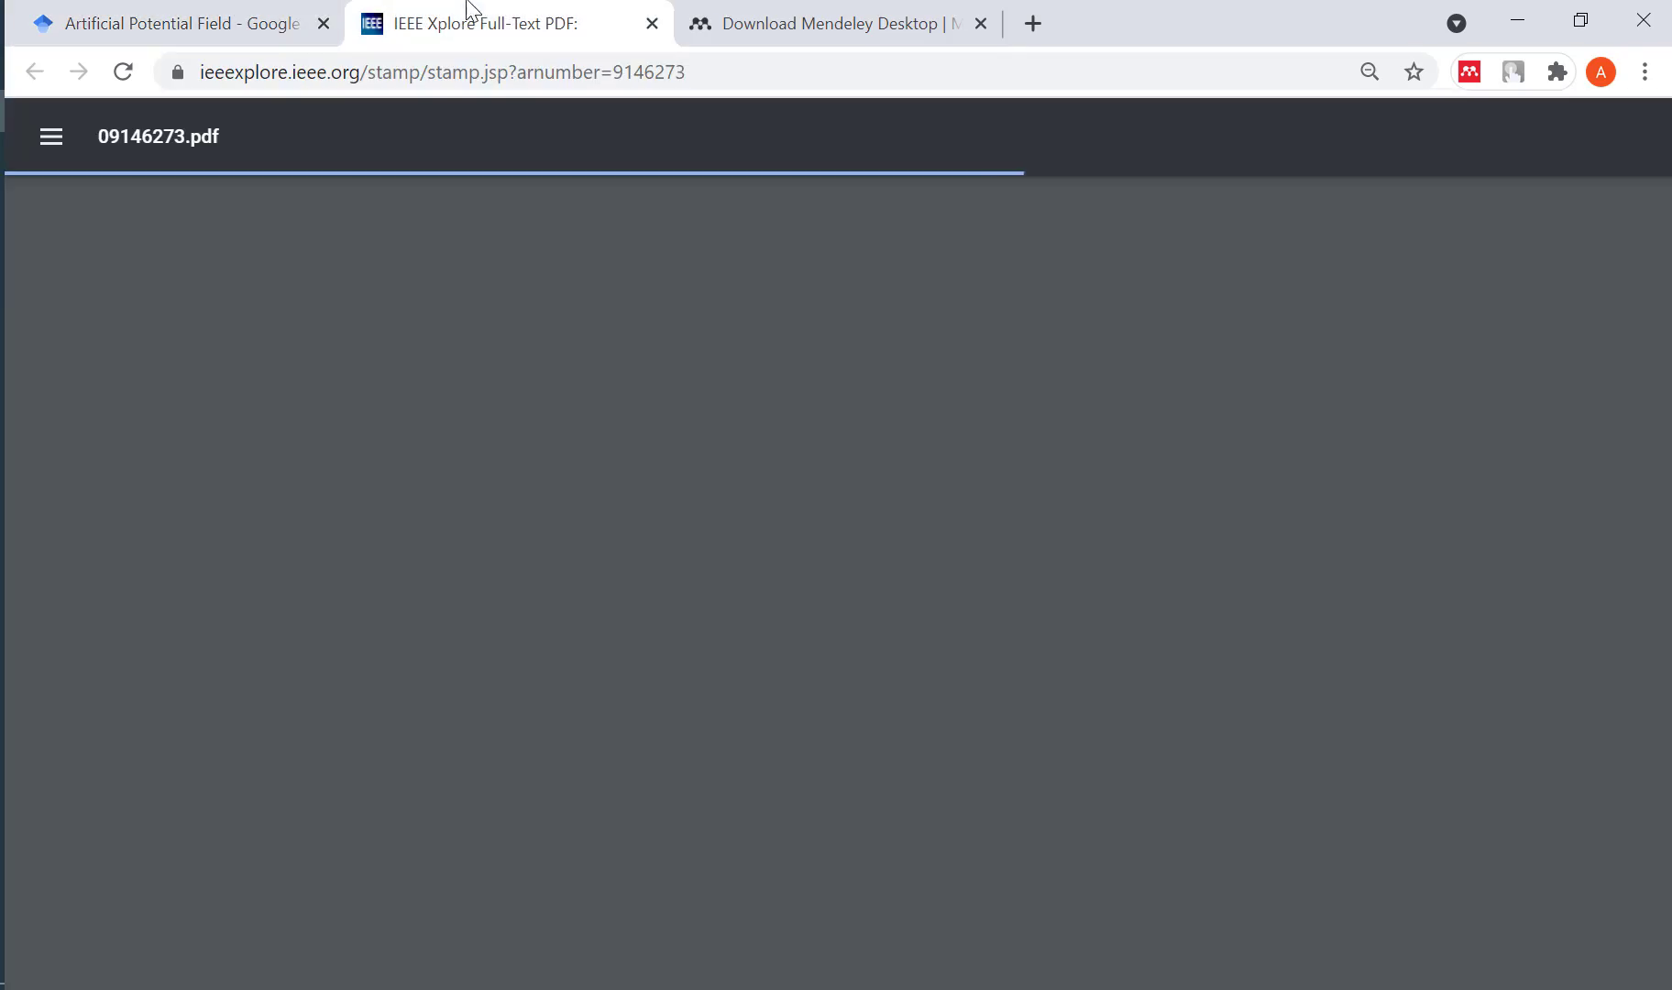
pyautogui.click(280, 13)
pyautogui.scroll(2, 1256, 344)
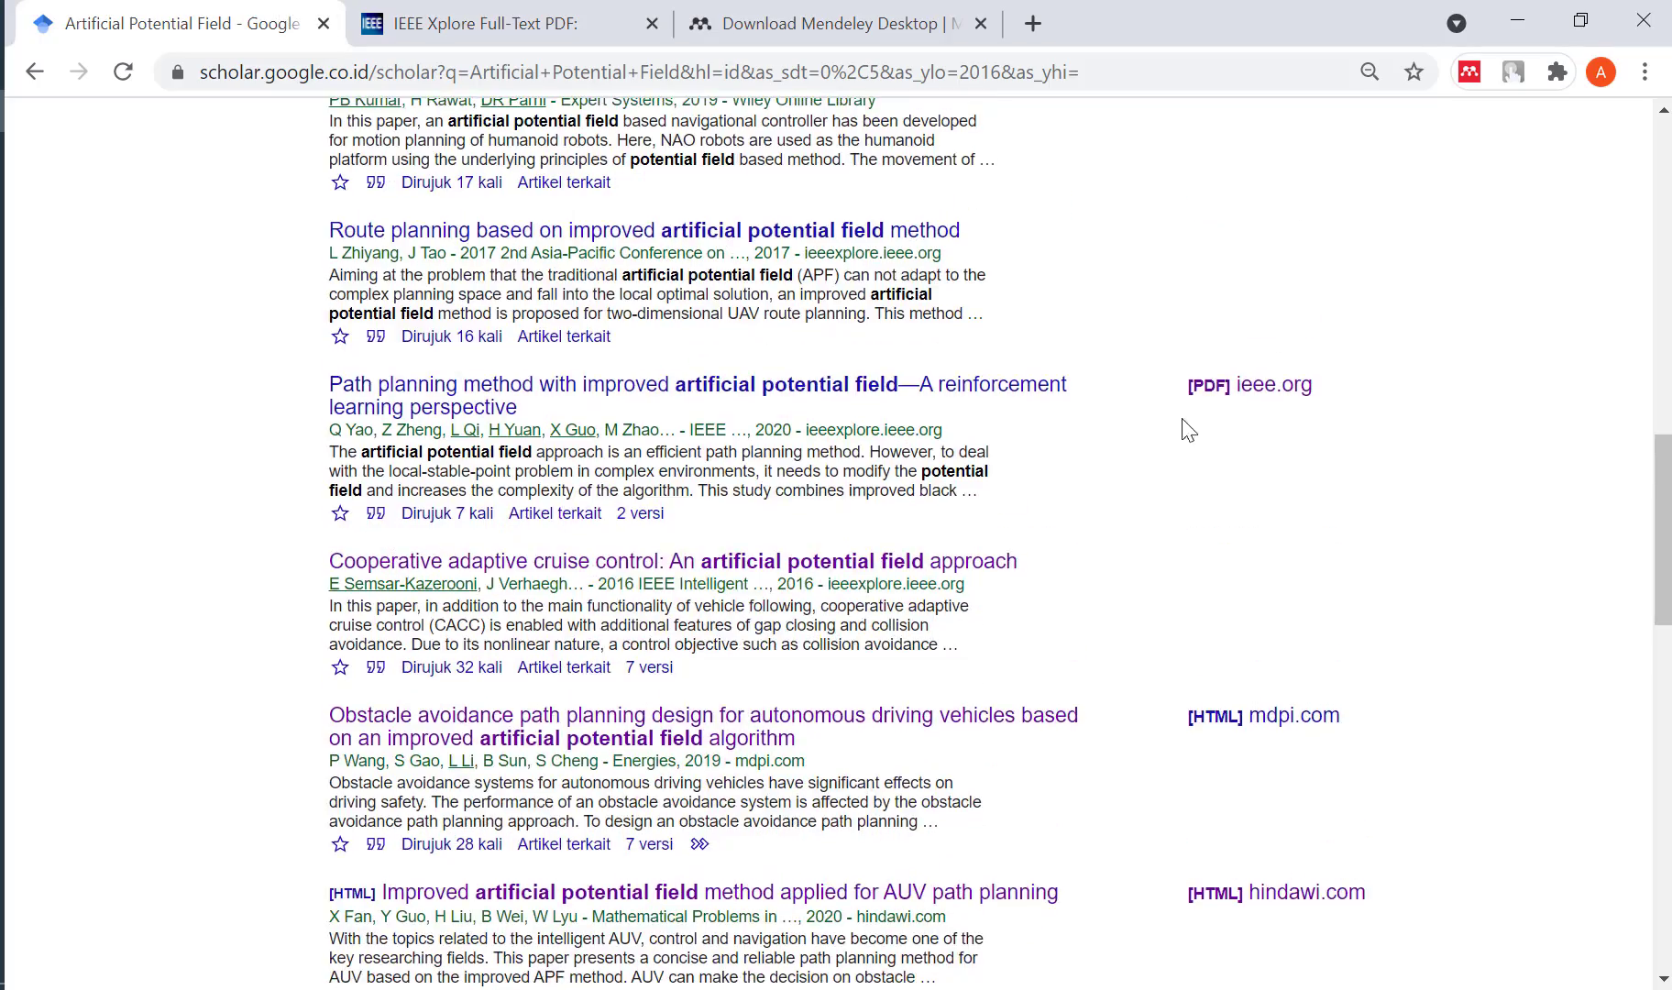
pyautogui.click(495, 20)
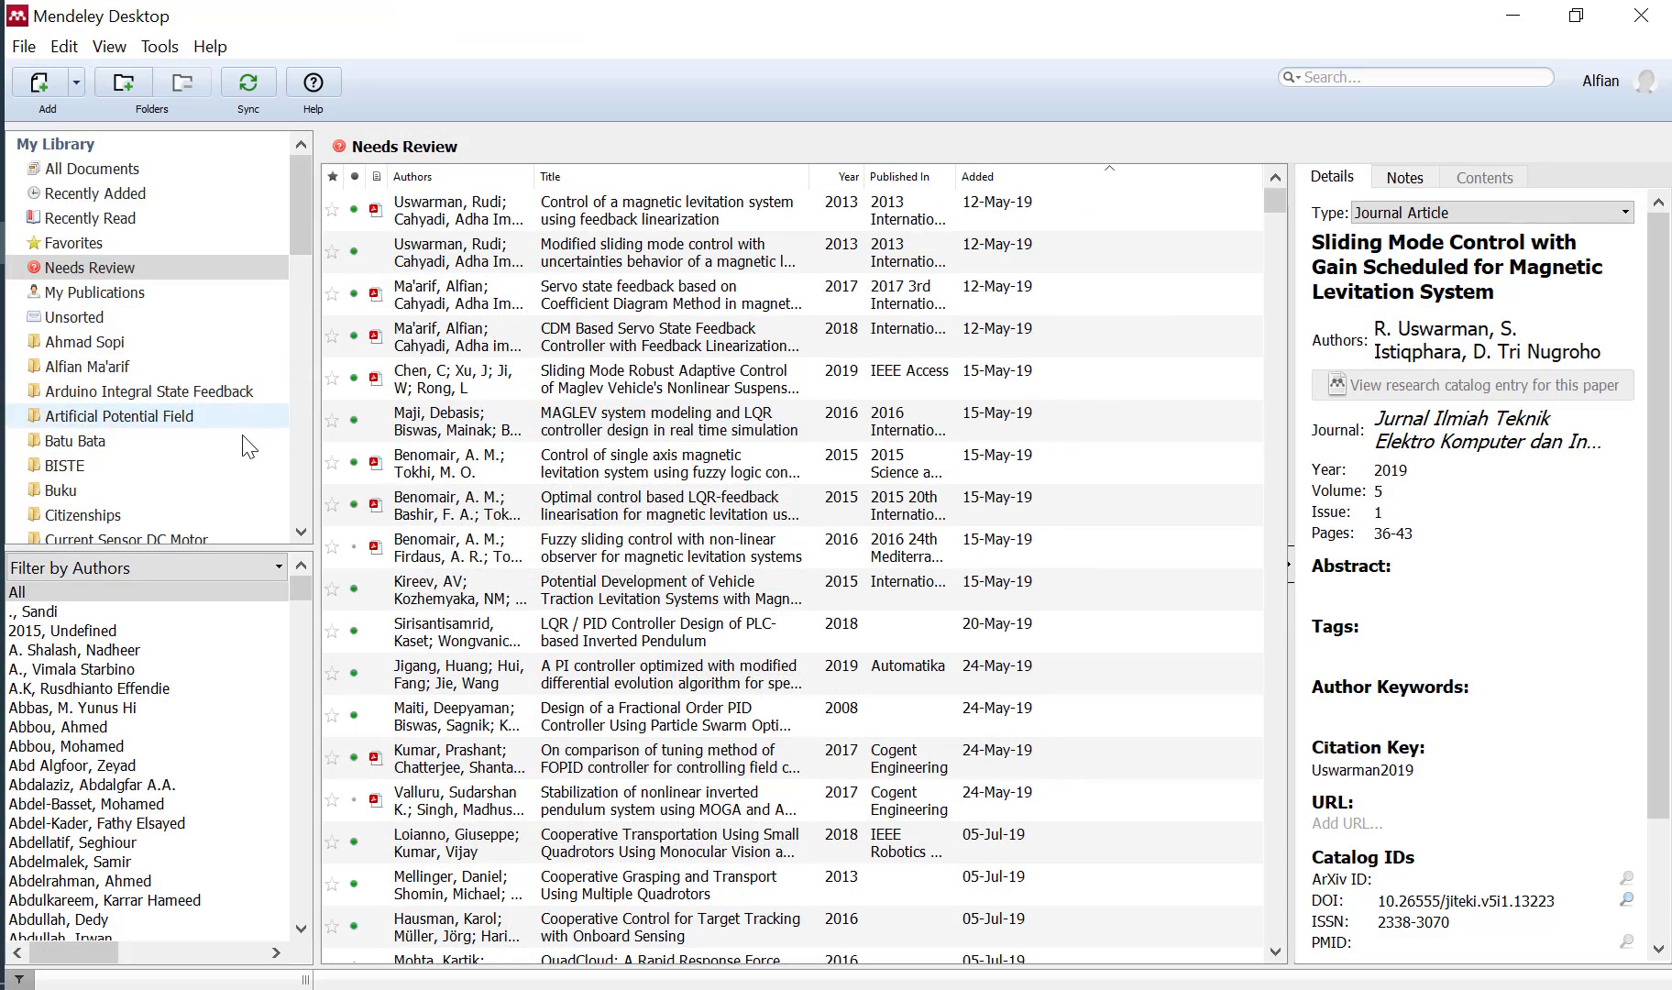
# Try to create a Mendeley Desktop folder named "Artificial Potential Field".
pyautogui.scroll(-10, 188, 403)
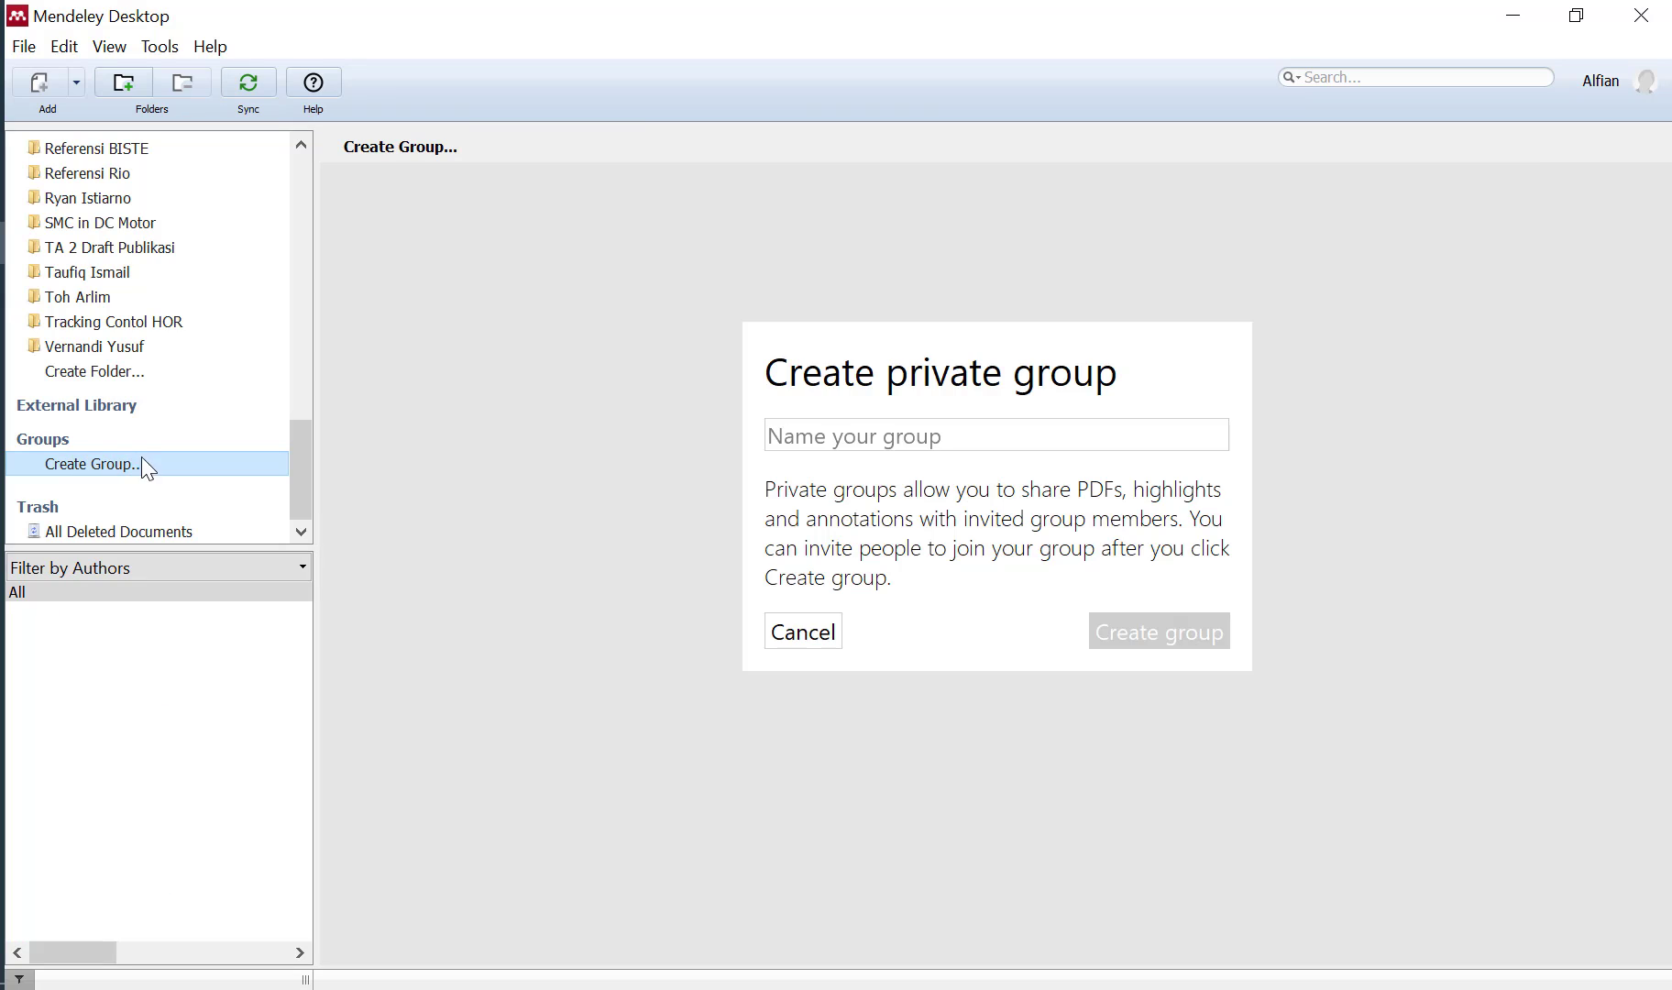
pyautogui.click(108, 375)
pyautogui.write('Artificial P')
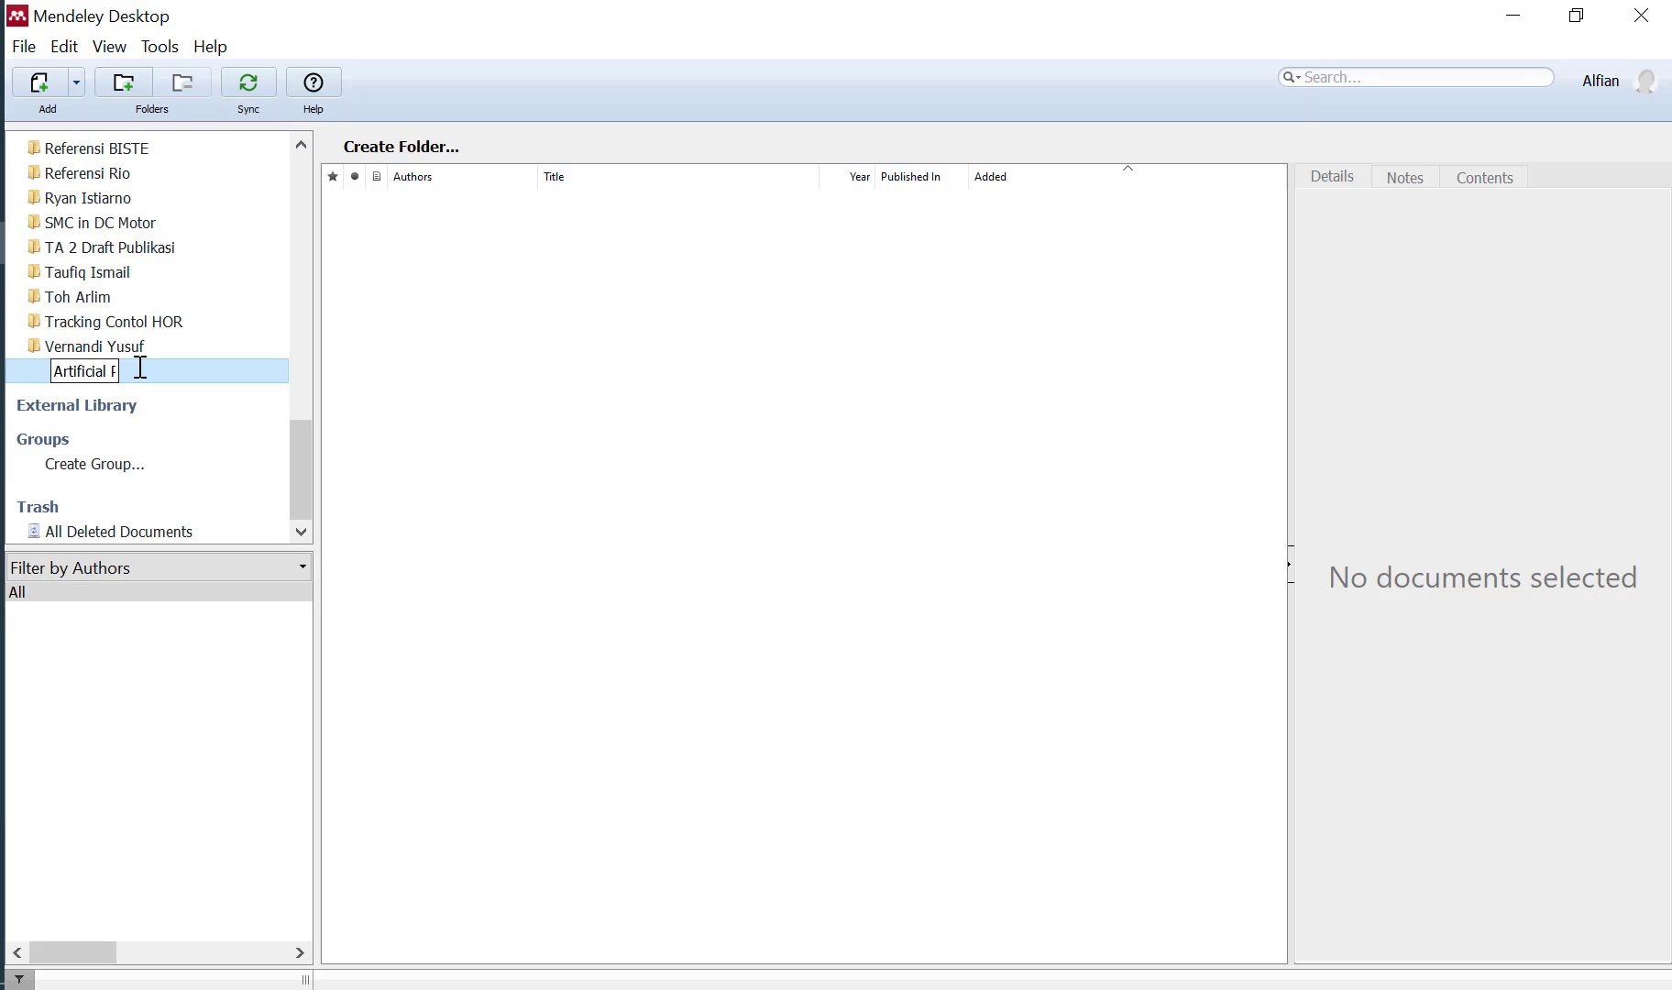
pyautogui.write('otential Field')
pyautogui.press('Return')
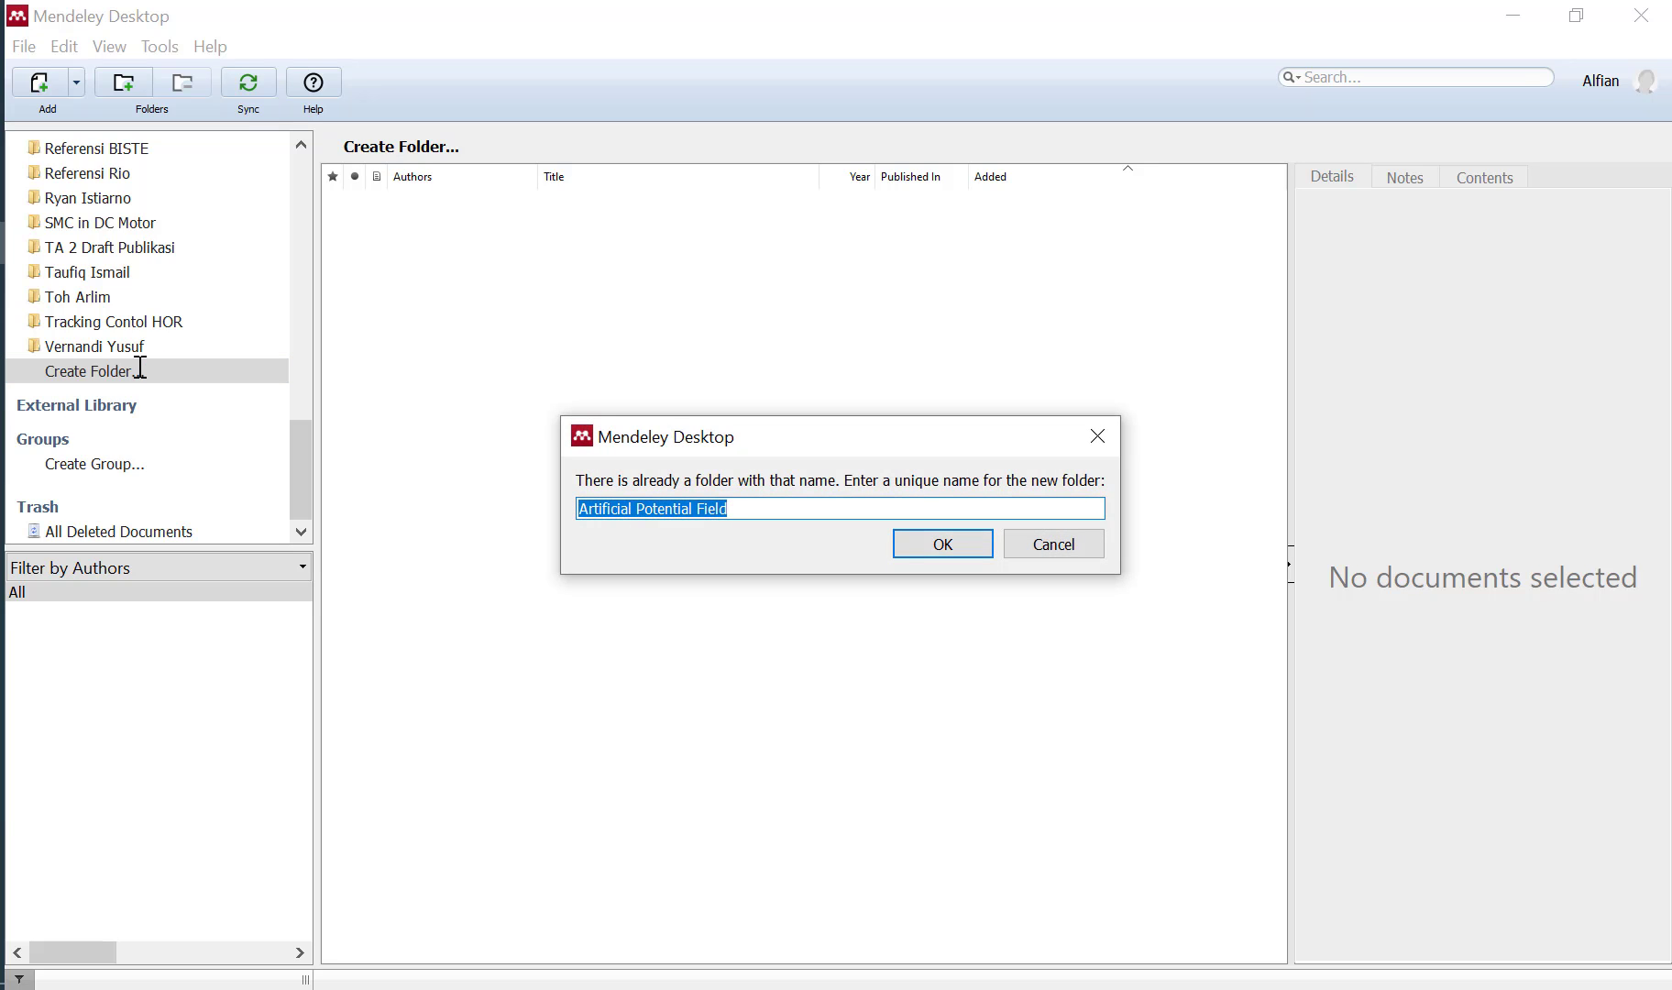
pyautogui.press('Escape')
# Create a new Mendeley folder named "Review AFP".
pyautogui.click(140, 370)
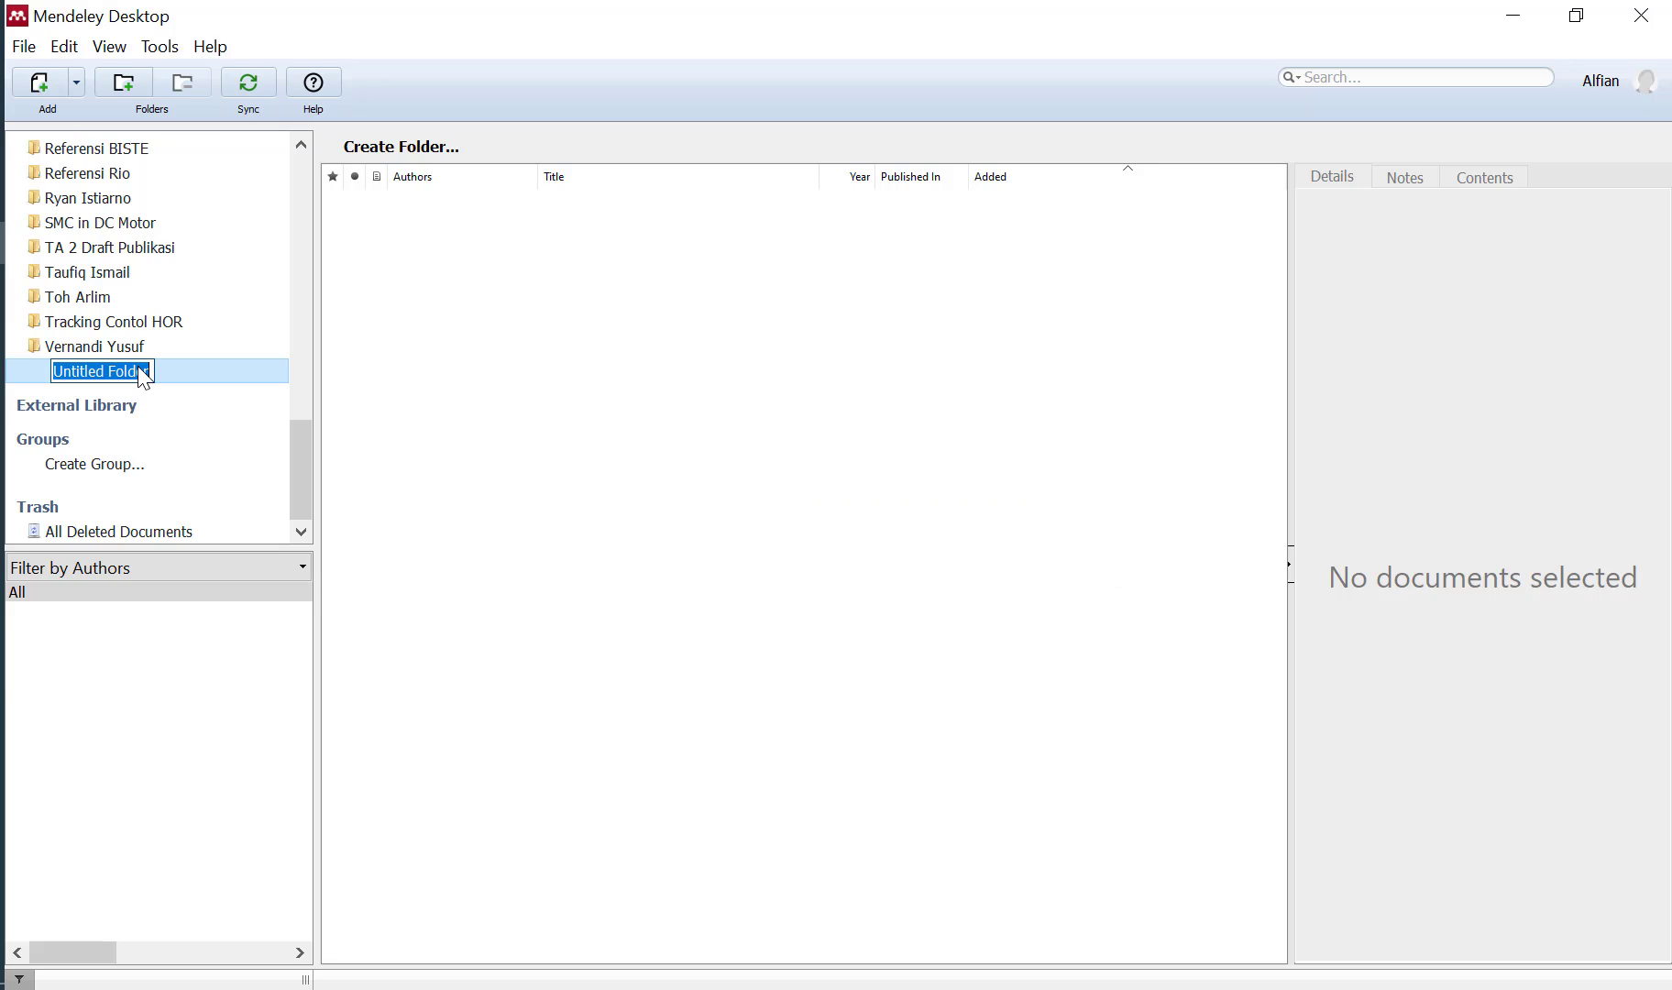
pyautogui.write('AP')
pyautogui.press('BackSpace')
pyautogui.press('BackSpace')
pyautogui.write('Ju')
pyautogui.press('BackSpace')
pyautogui.press('BackSpace')
pyautogui.write('Revie')
pyautogui.press('Return')
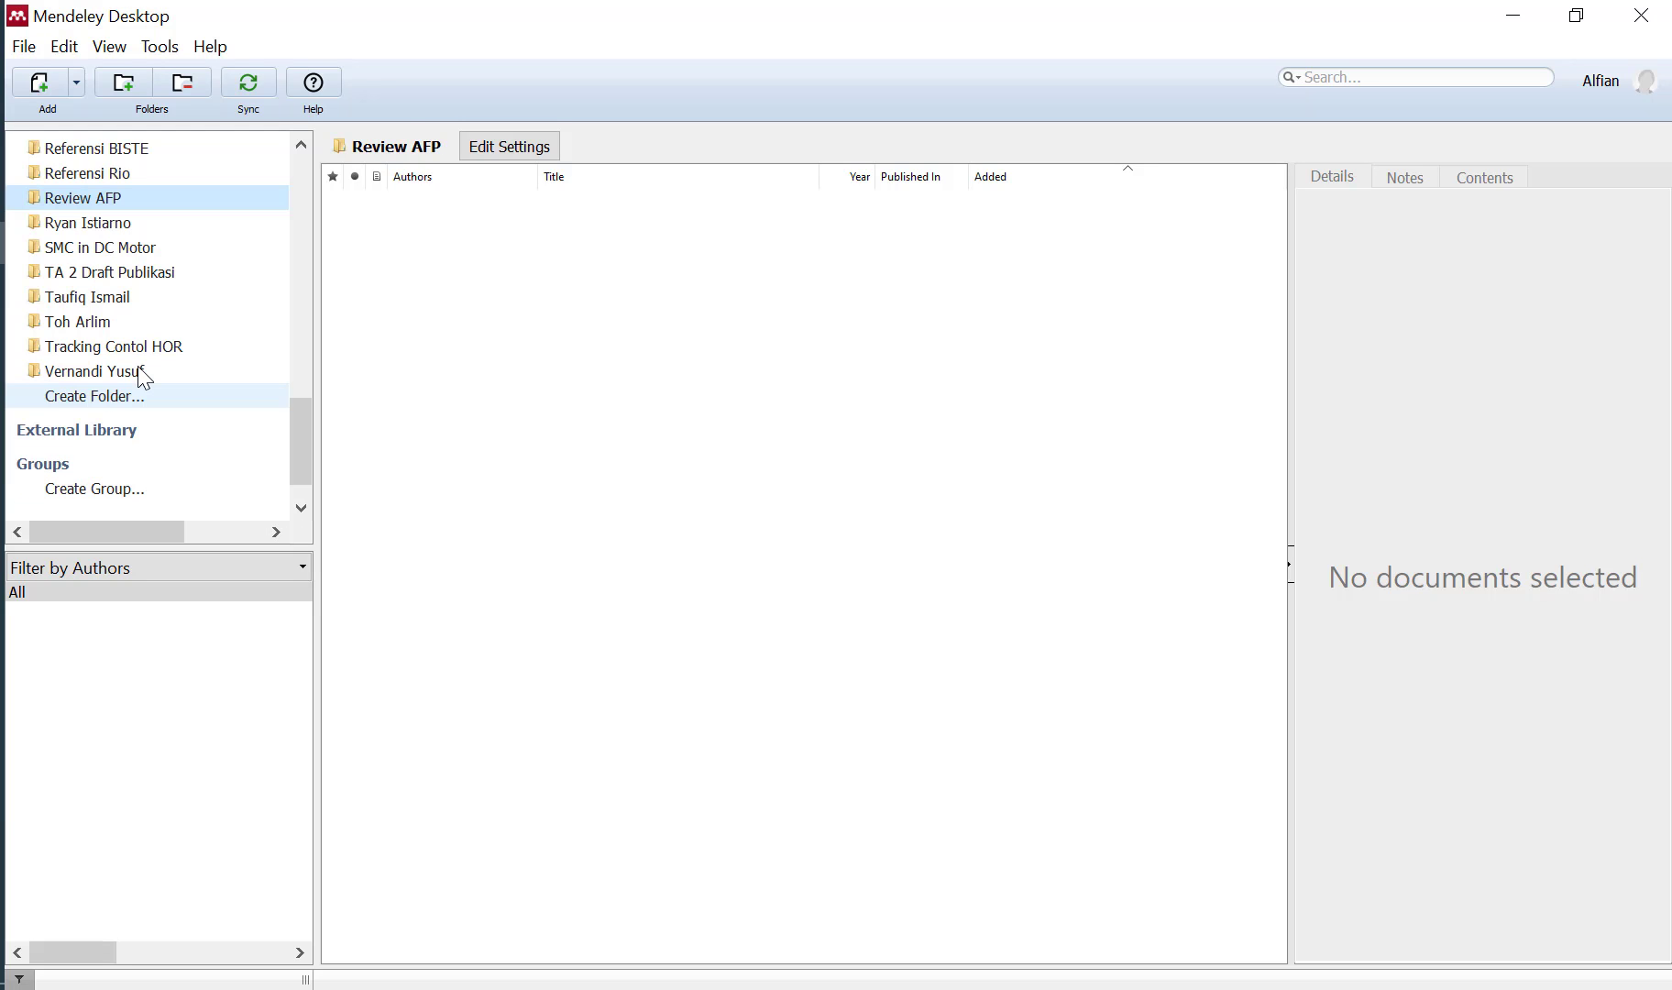
# Rename the "Review AFP" folder as "Review APF".
pyautogui.rightClick(110, 194)
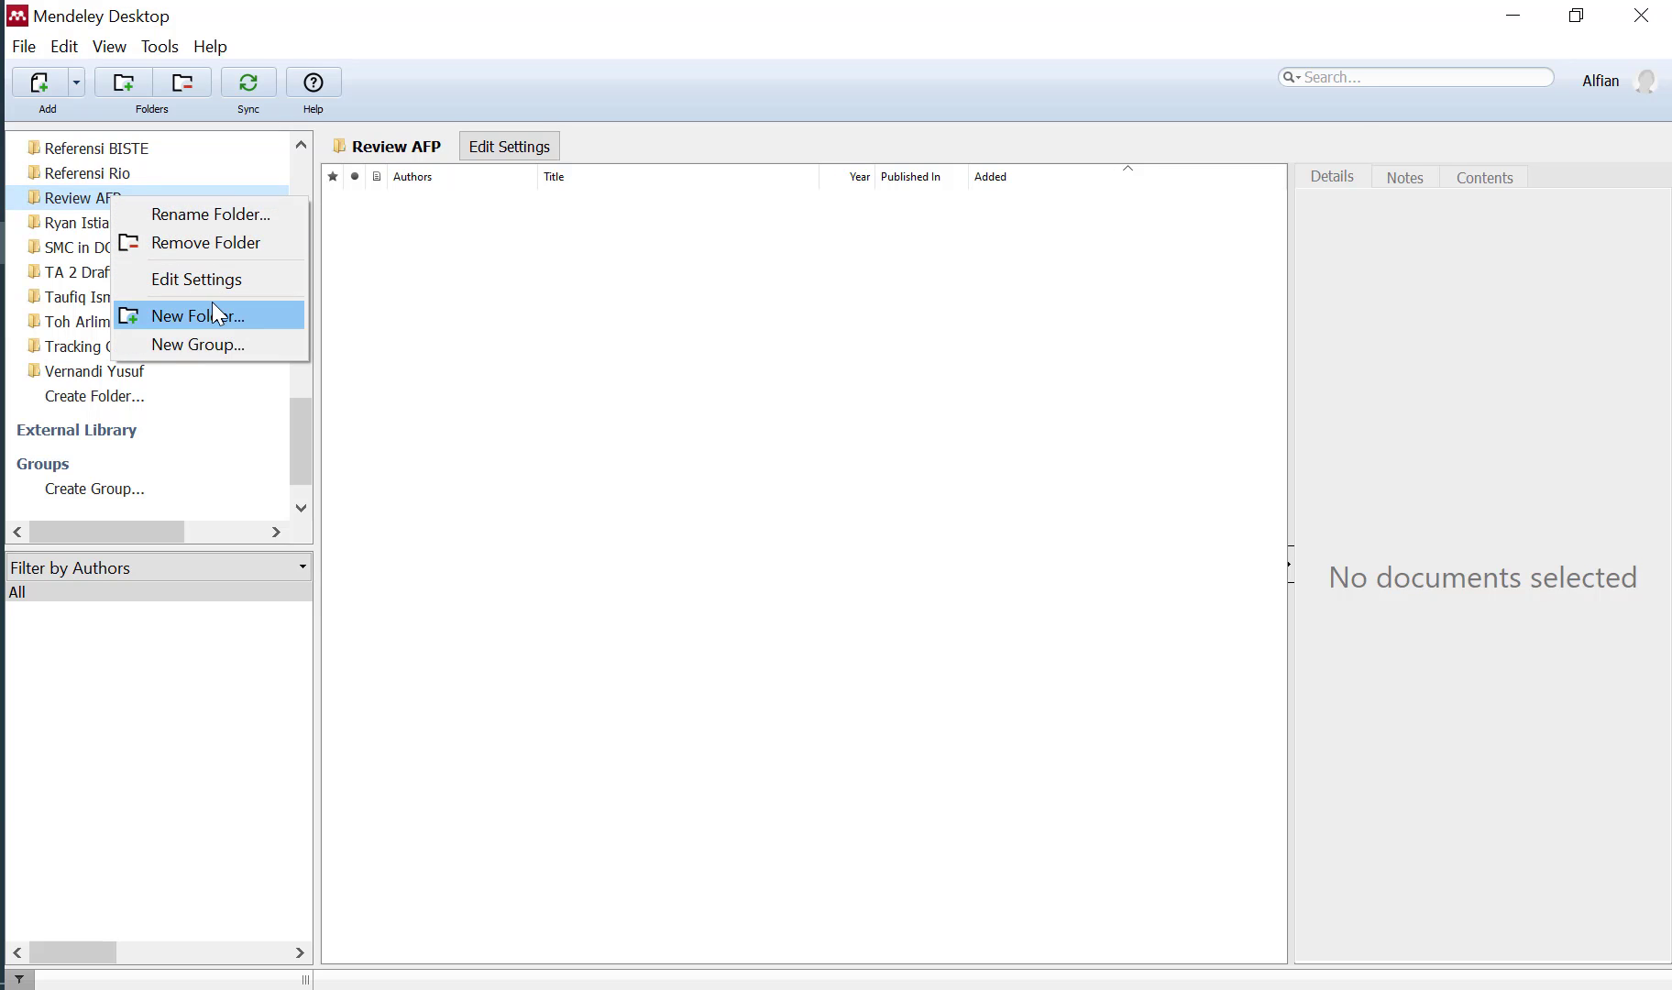
pyautogui.click(227, 218)
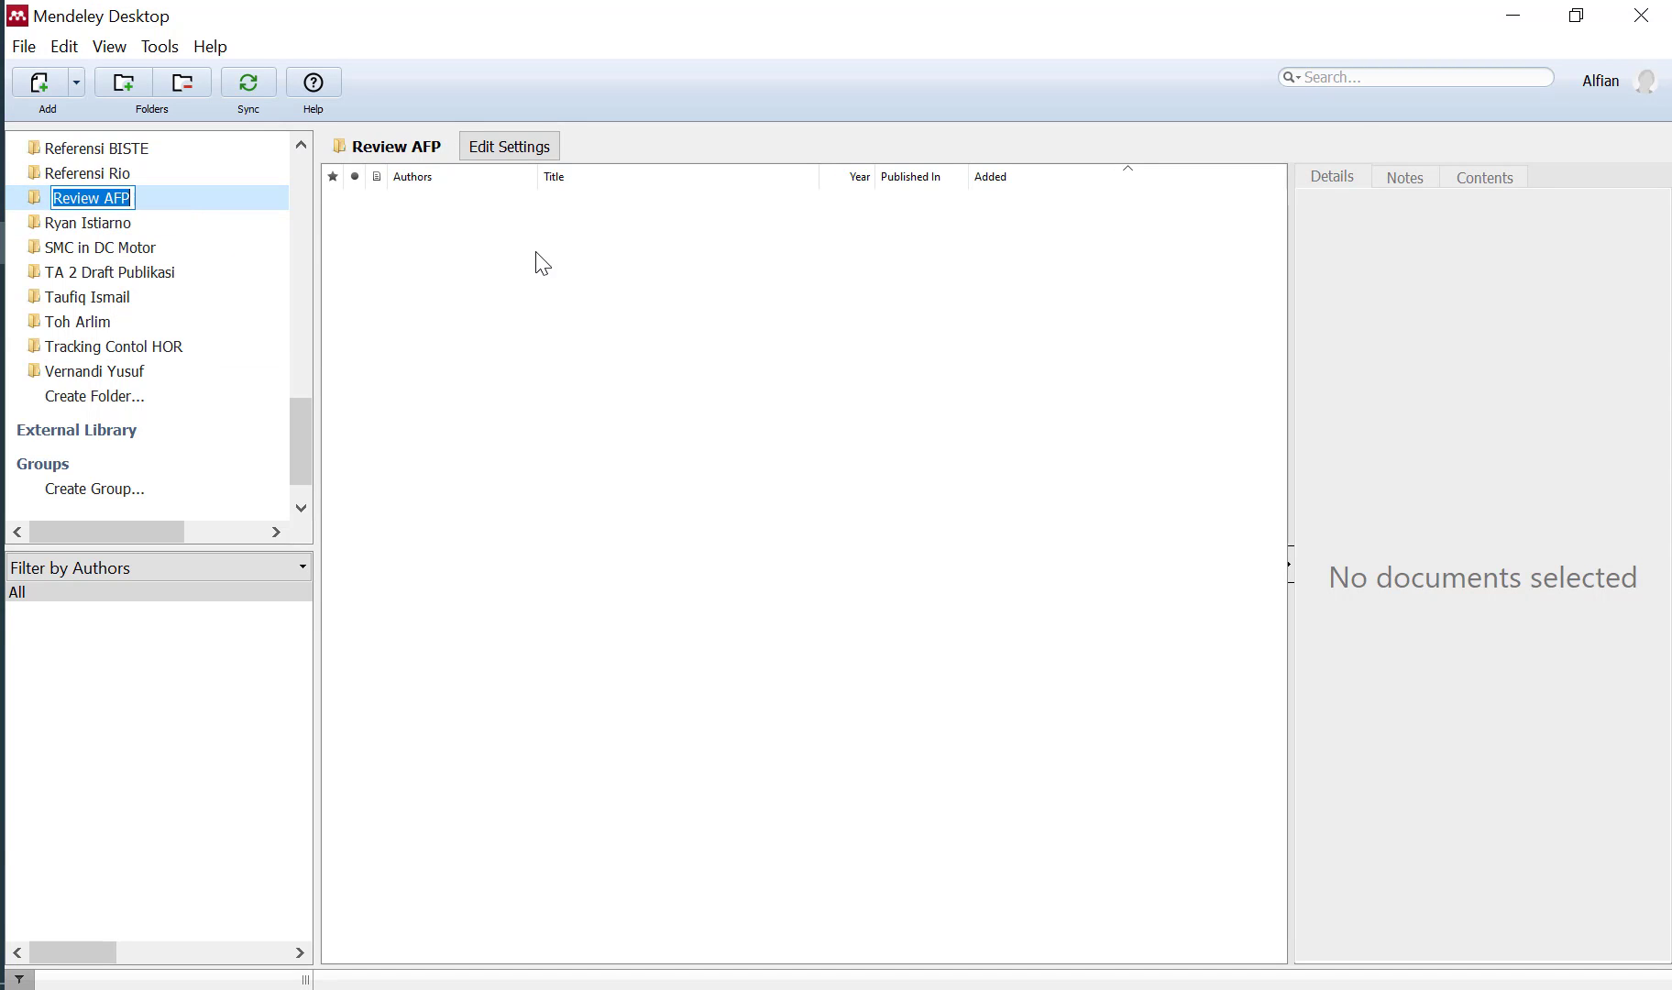
pyautogui.press('End')
pyautogui.press('BackSpace')
pyautogui.write('PF')
pyautogui.press('Return')
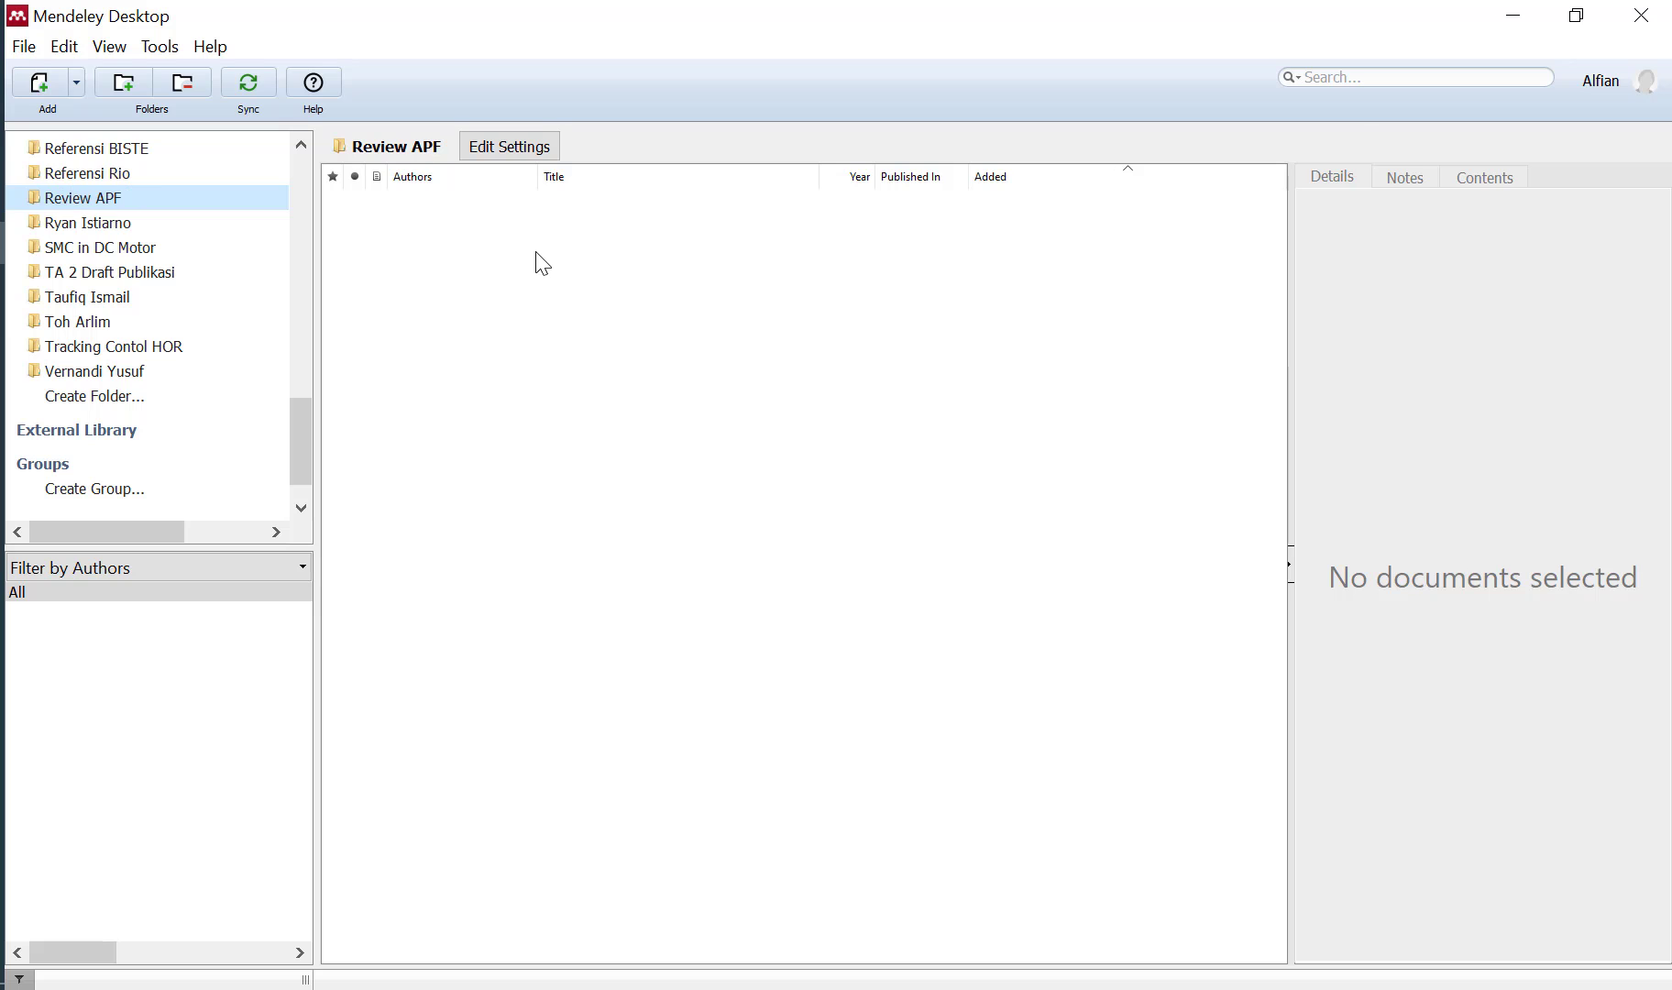
pyautogui.click(534, 441)
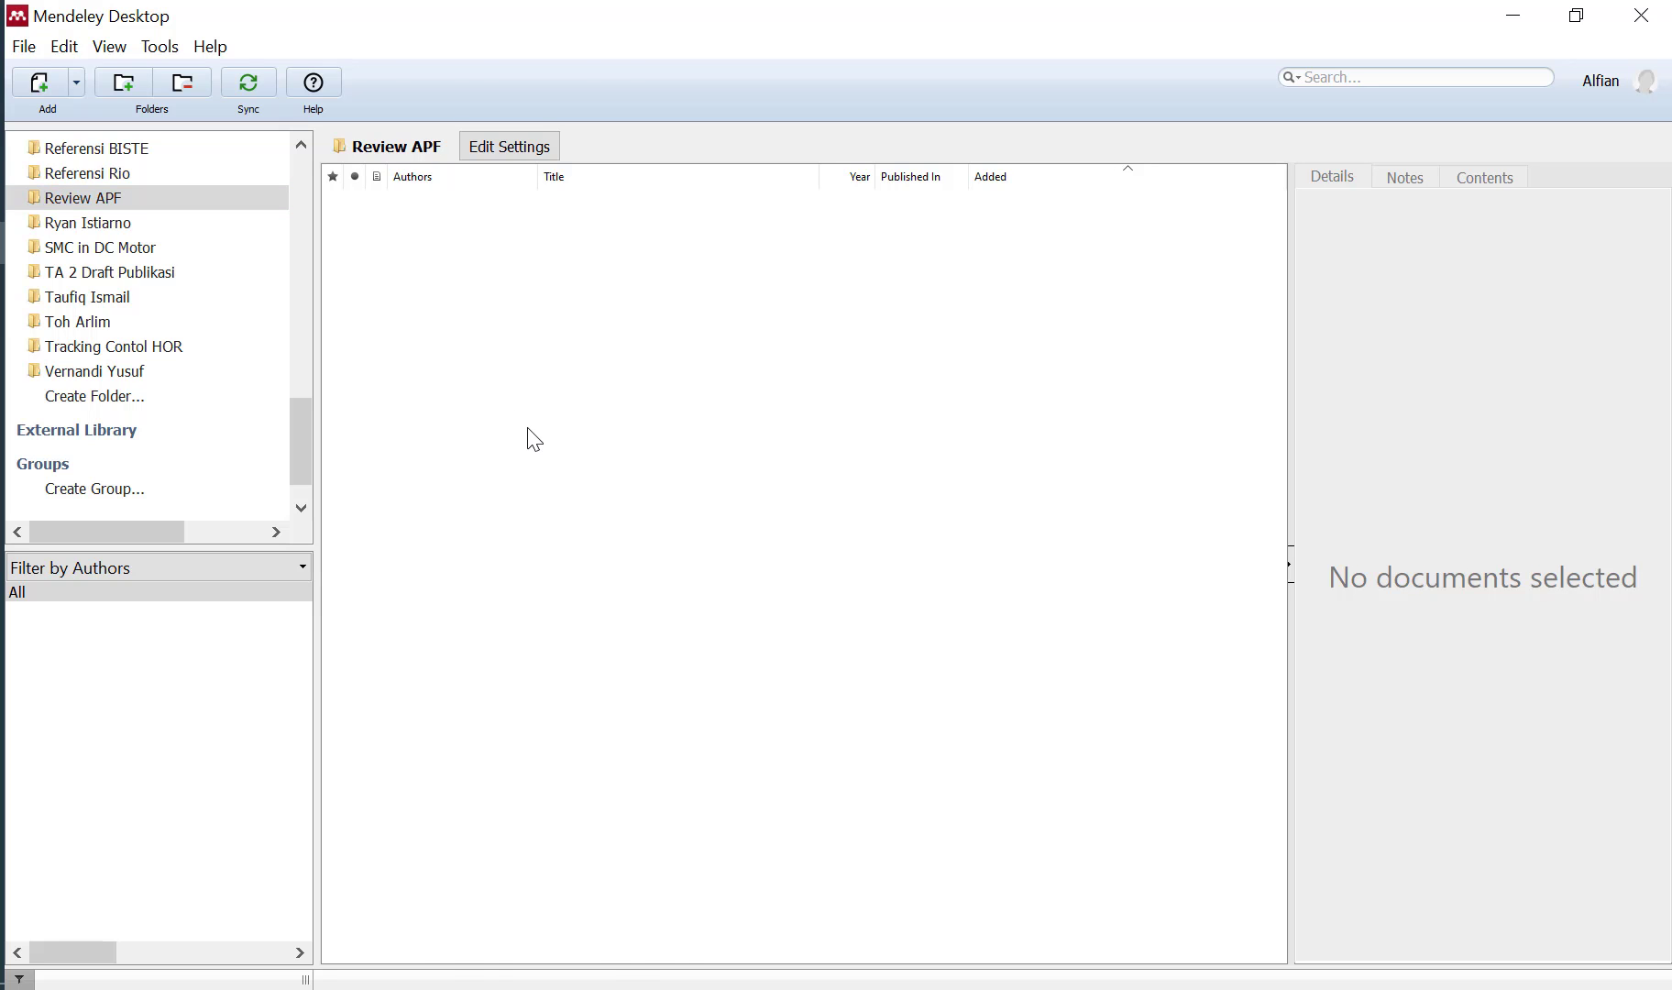
# Switch back to Chrome and open the reinforcement learning article's IEEE Xplore abstract page from Google Scholar in a new tab.
pyautogui.hotkey('alt', 'Tab')
pyautogui.scroll(4, 1028, 394)
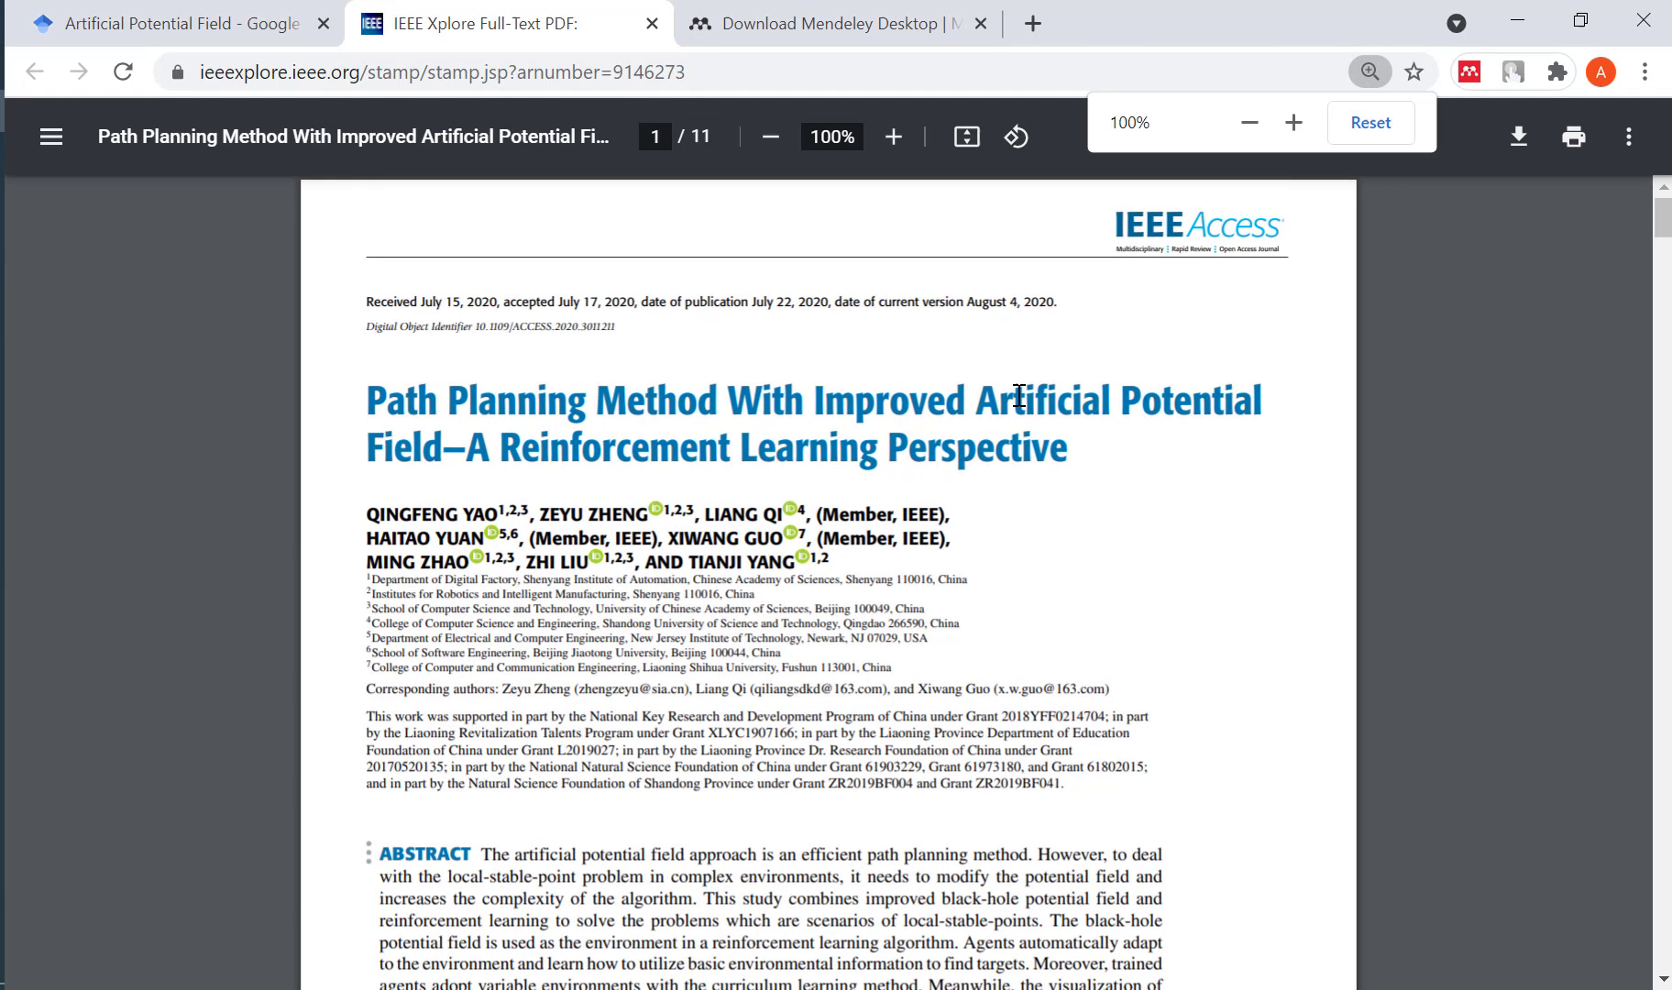
pyautogui.scroll(-1, 1015, 399)
pyautogui.hotkey('ctrl', 'shift', 'Tab')
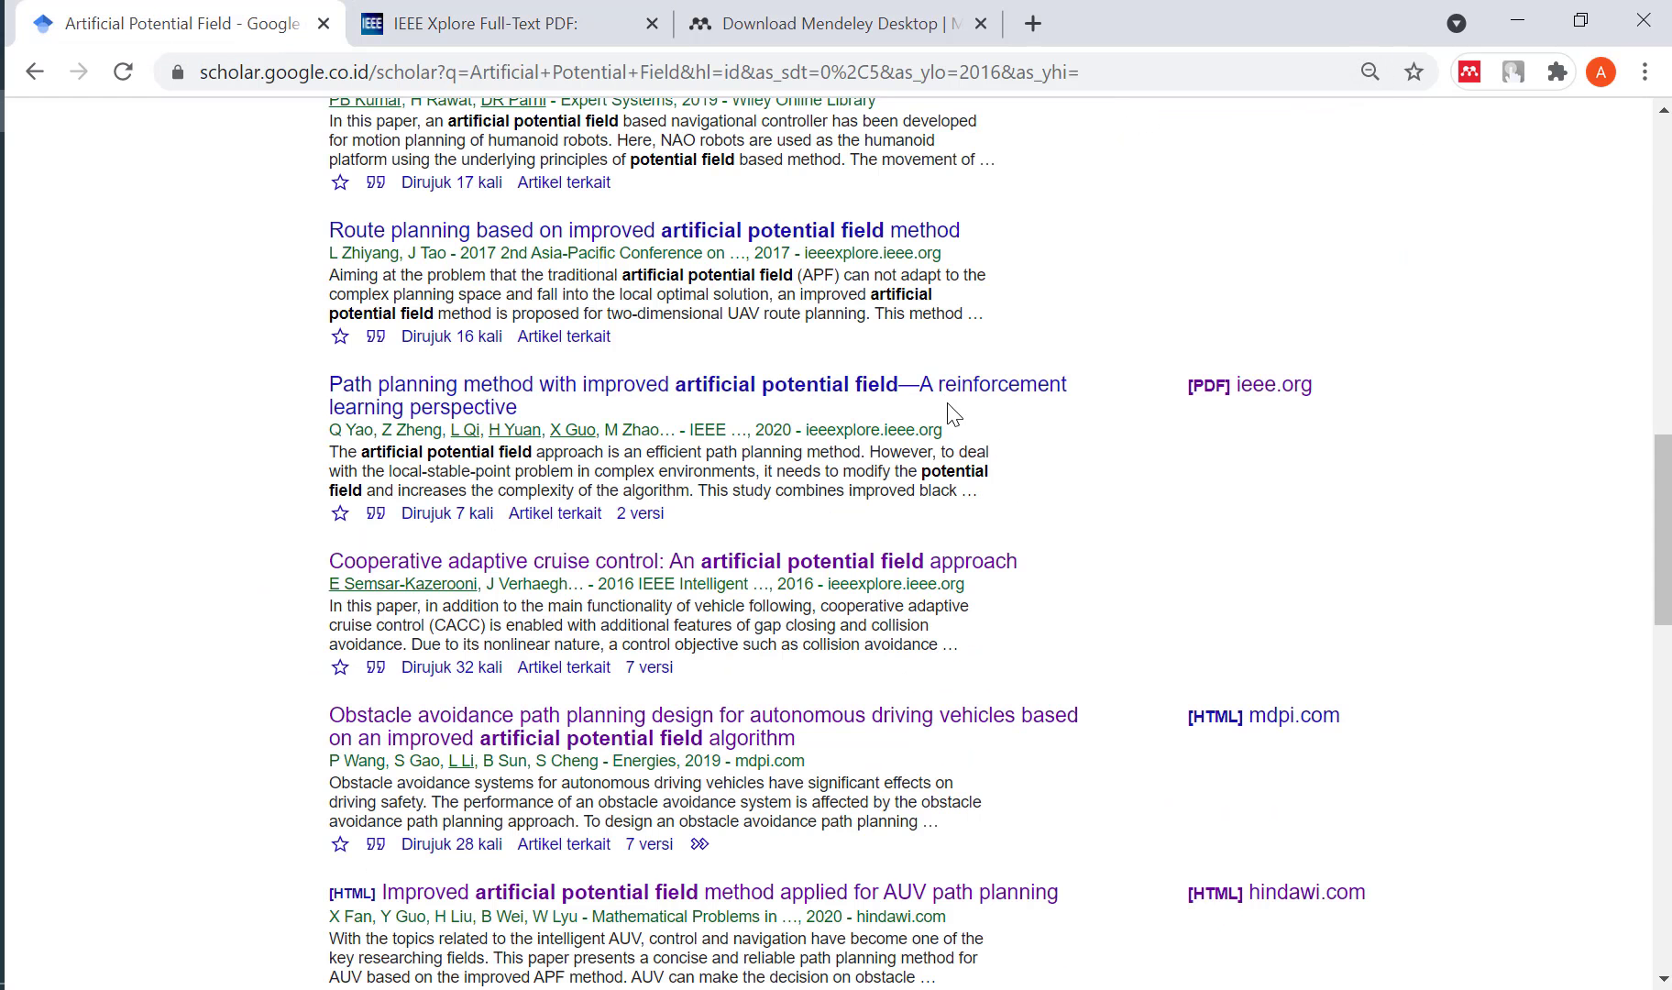
pyautogui.rightClick(1055, 387)
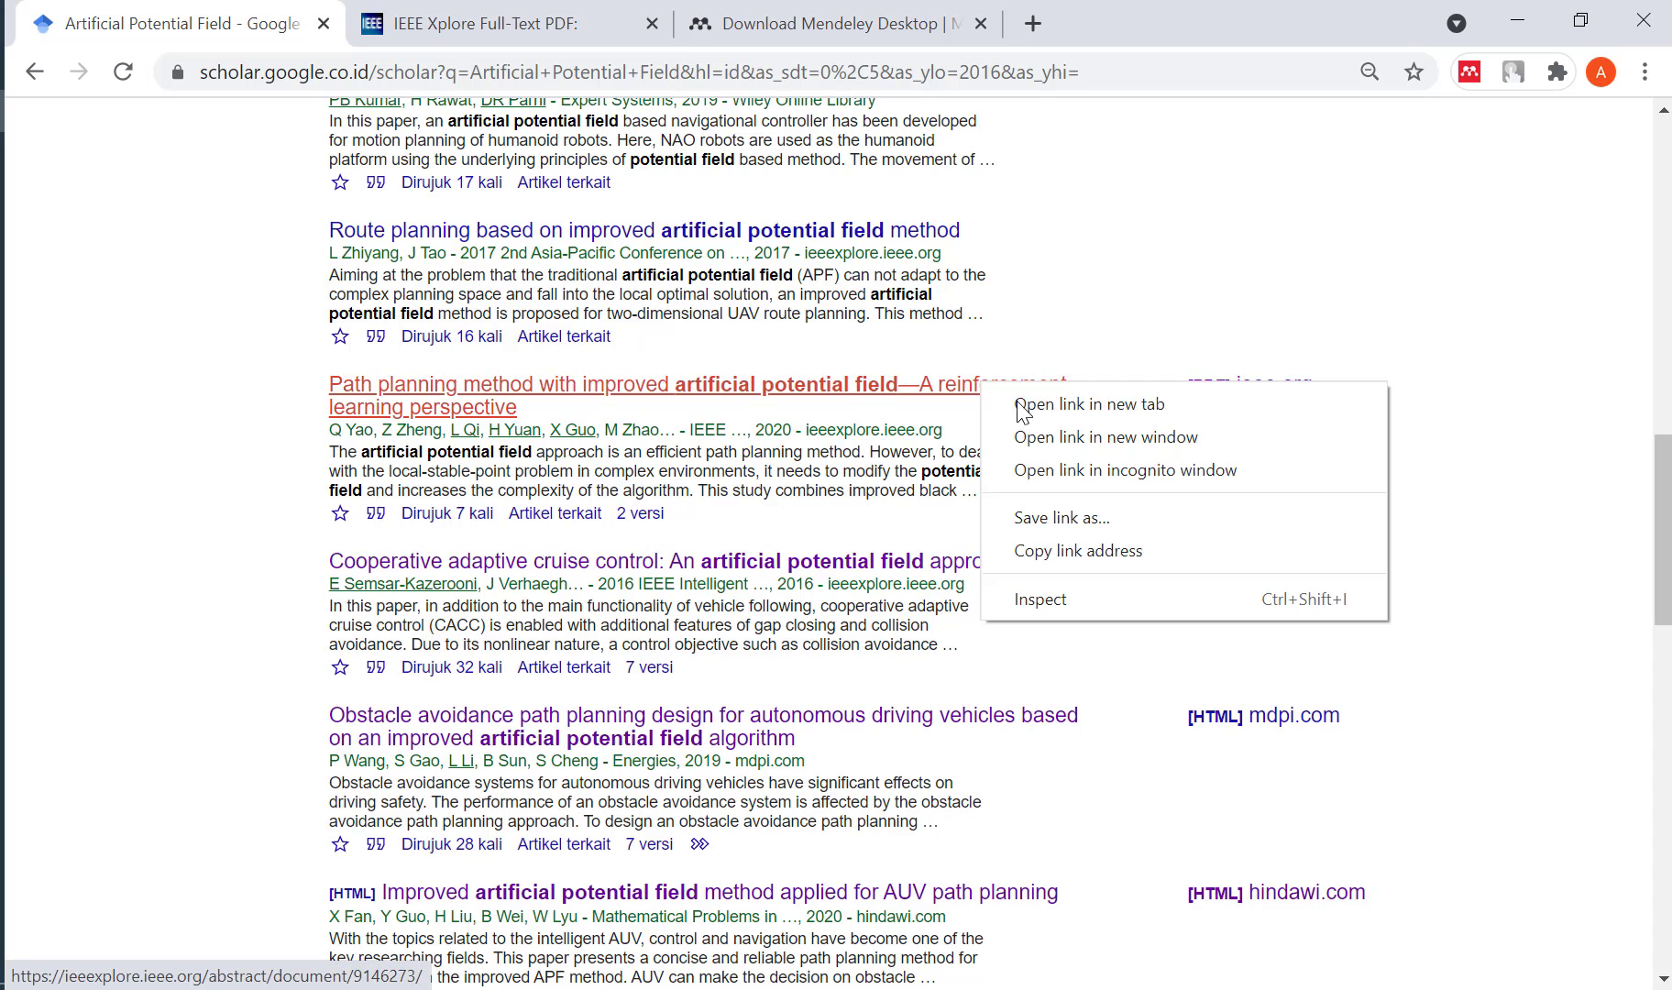
pyautogui.click(1137, 404)
pyautogui.click(841, 12)
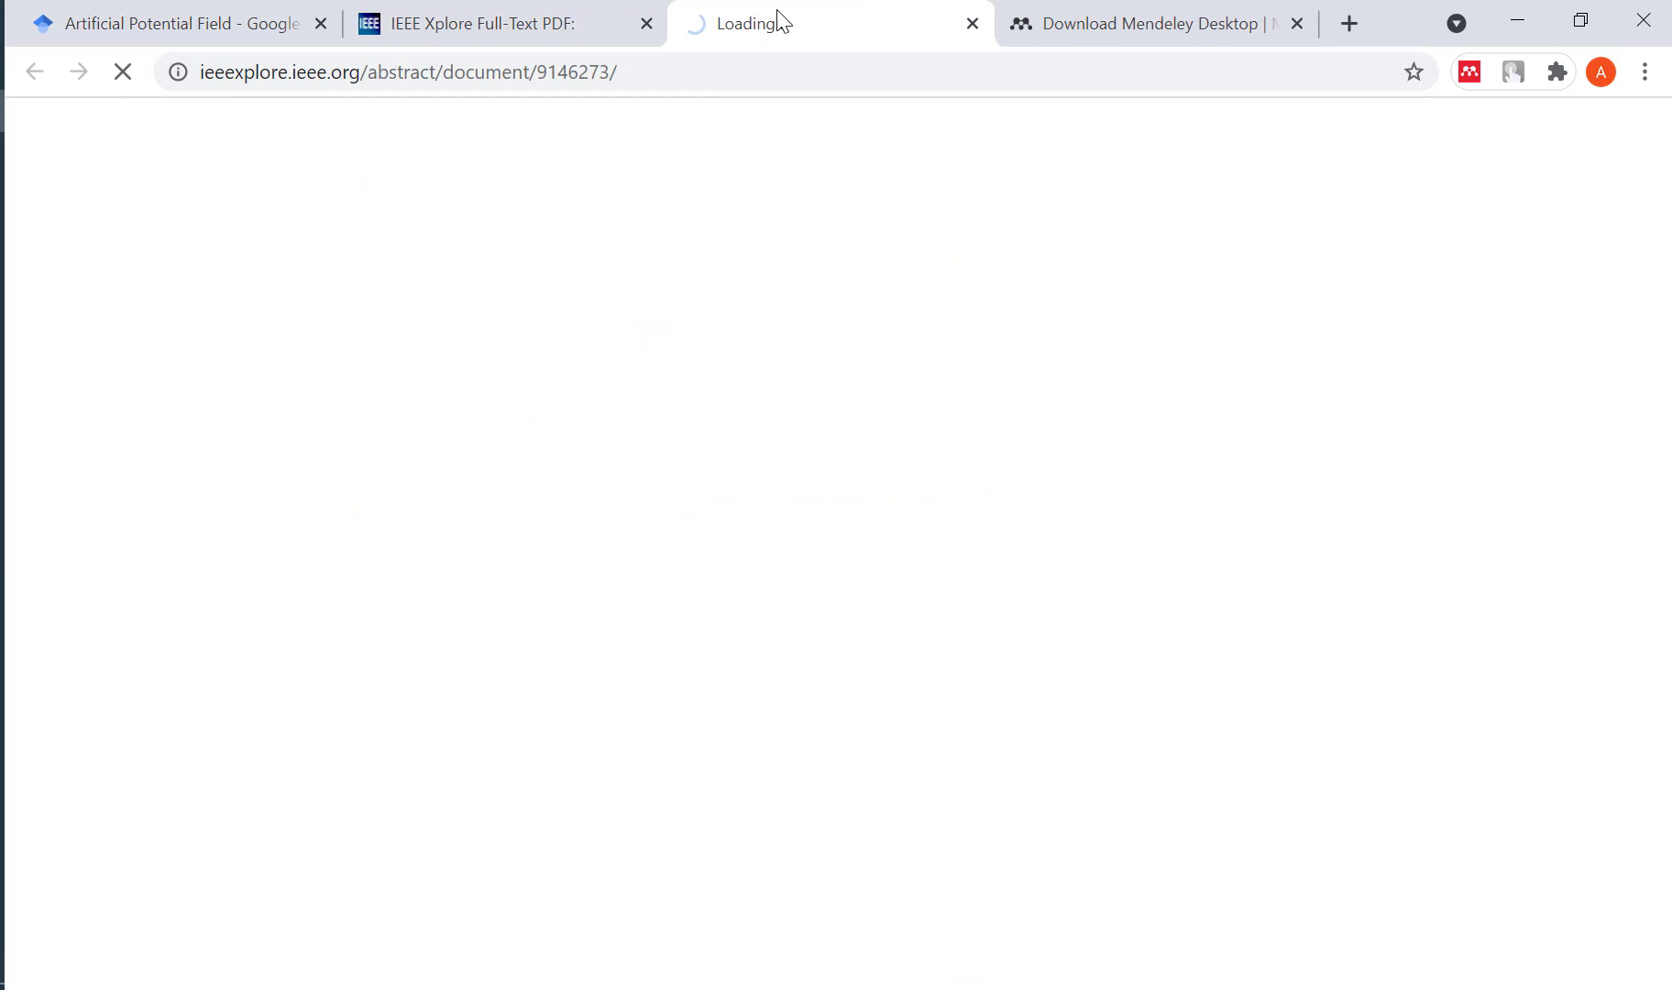
pyautogui.click(511, 14)
pyautogui.scroll(-1, 1083, 394)
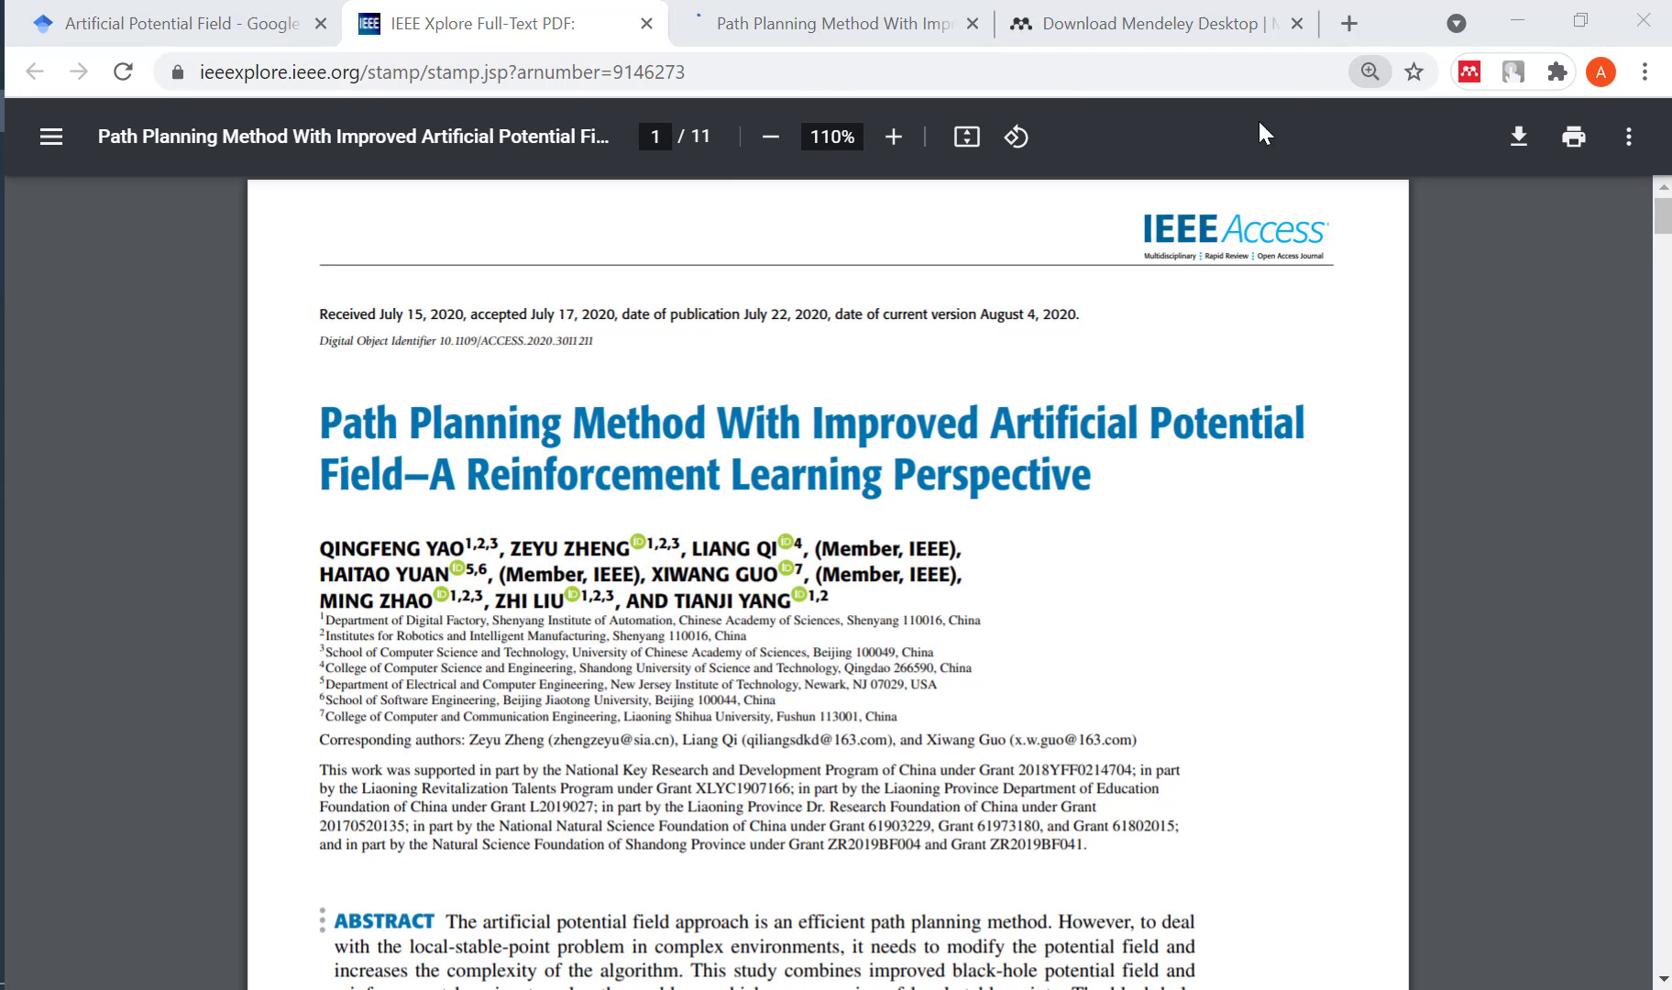
pyautogui.click(752, 26)
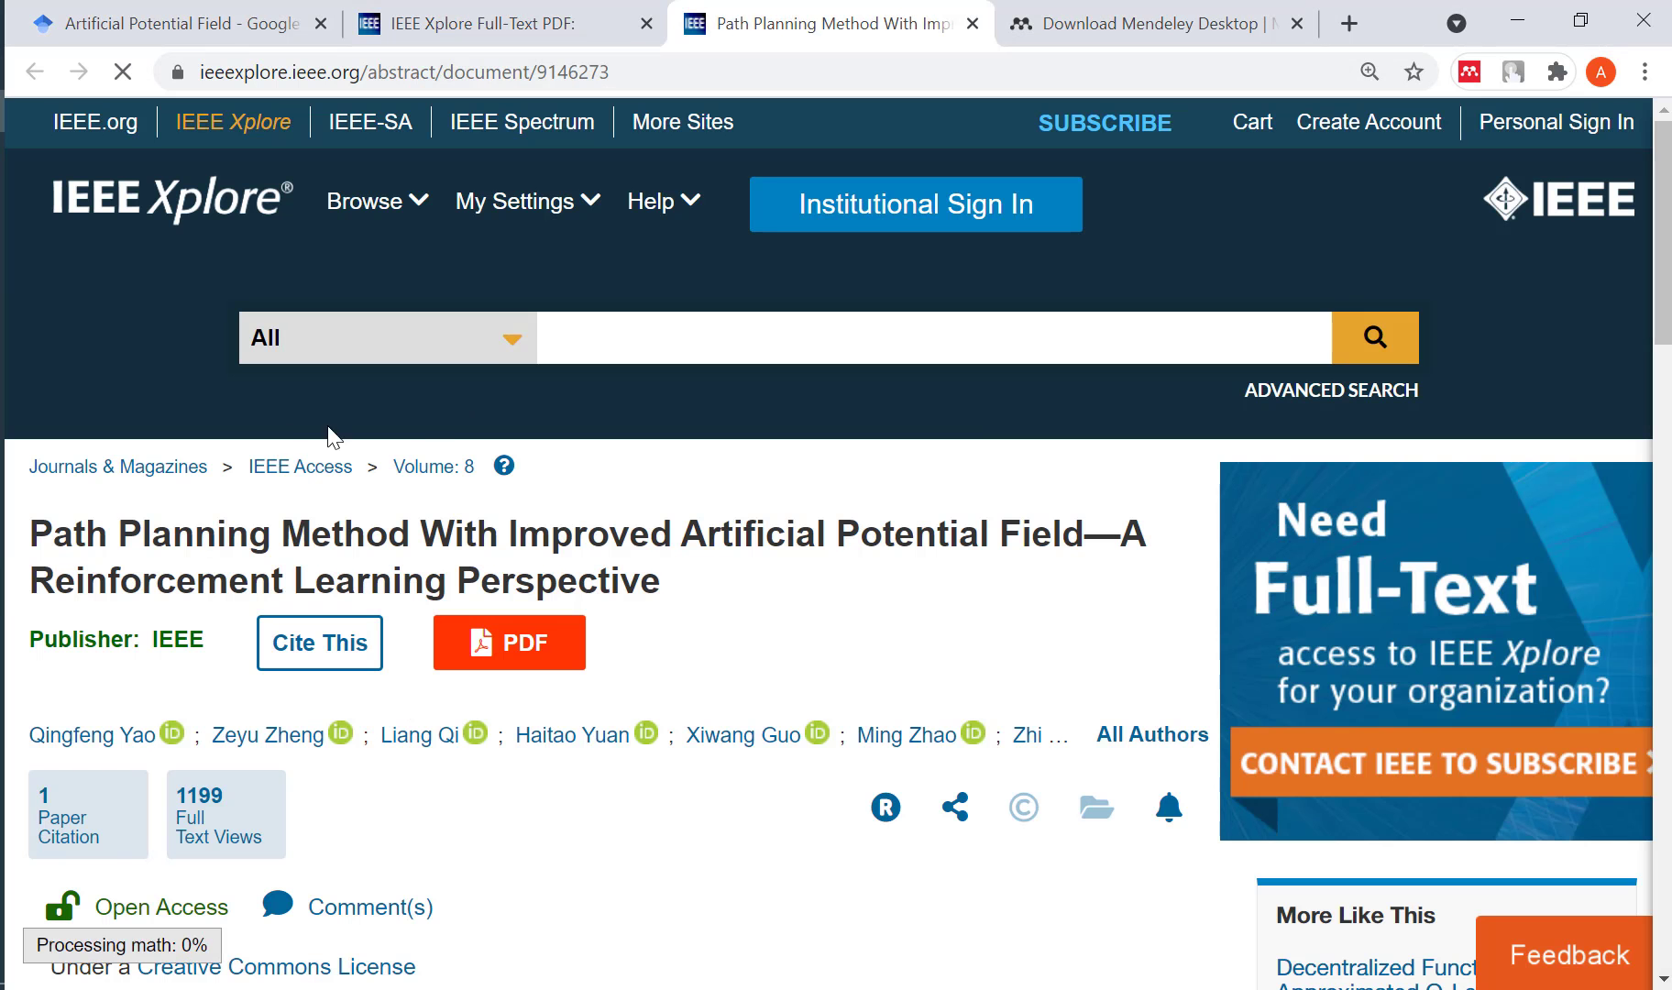
# Copy the article's full title from its abstract page and save the PDF under that name in the Download Paper folder.
pyautogui.moveTo(32, 533); pyautogui.dragTo(694, 586)
pyautogui.hotkey('ctrl', 'c')
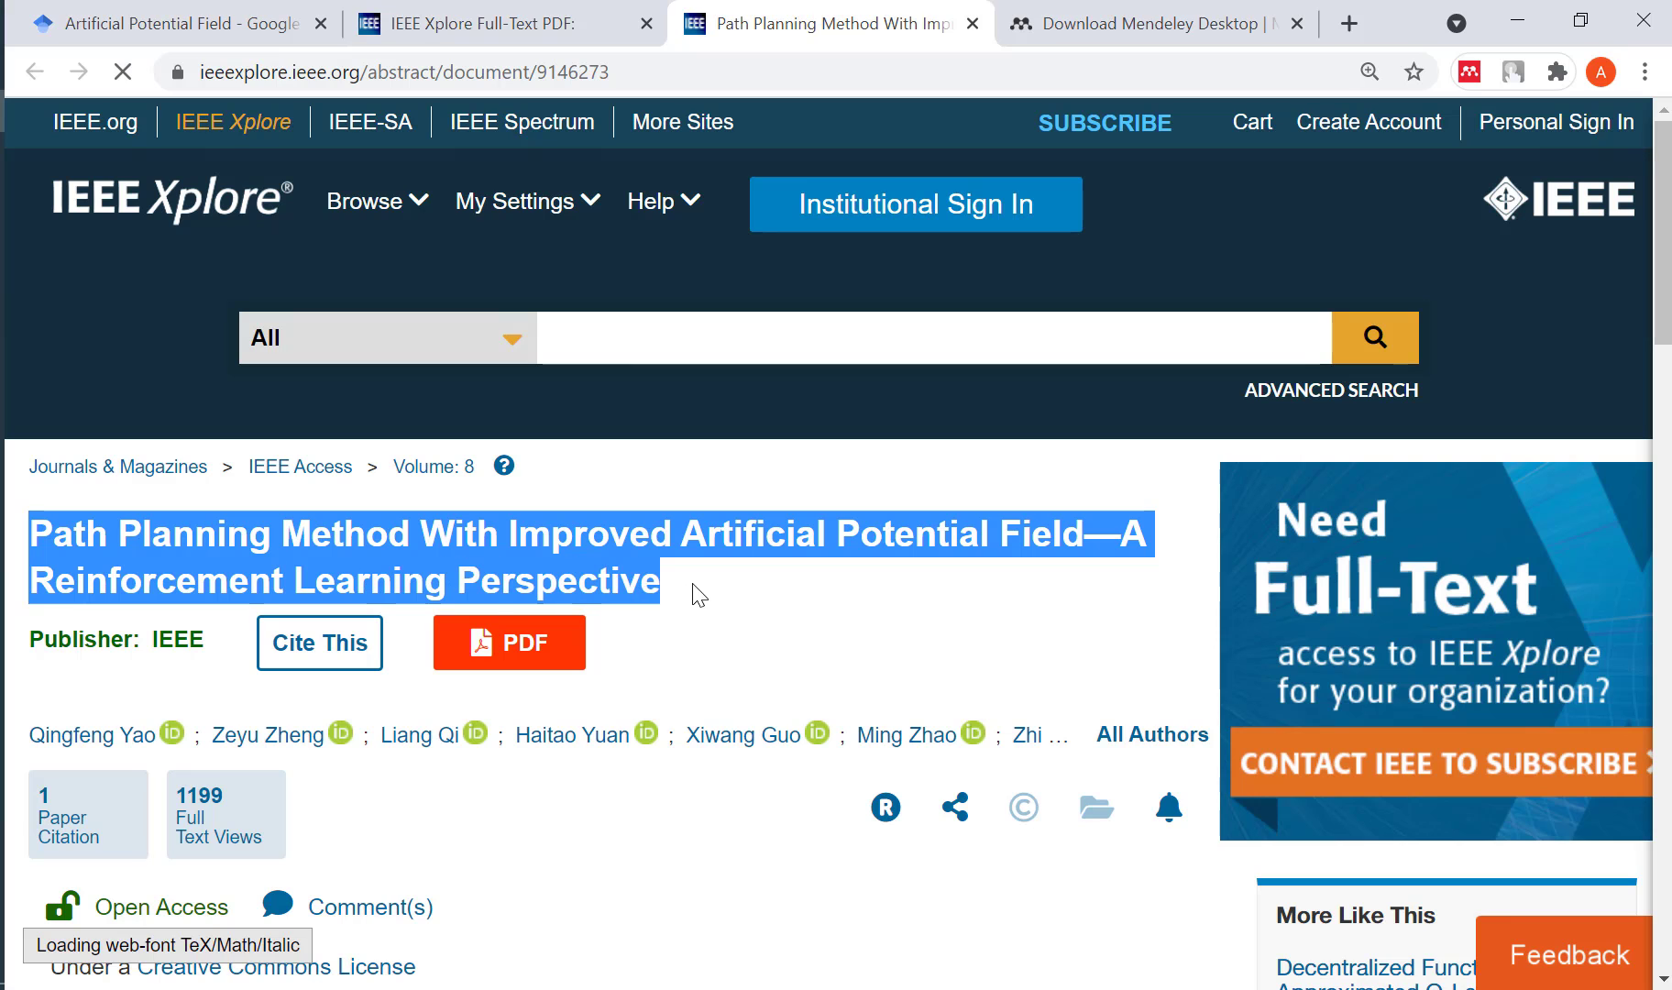
pyautogui.click(519, 7)
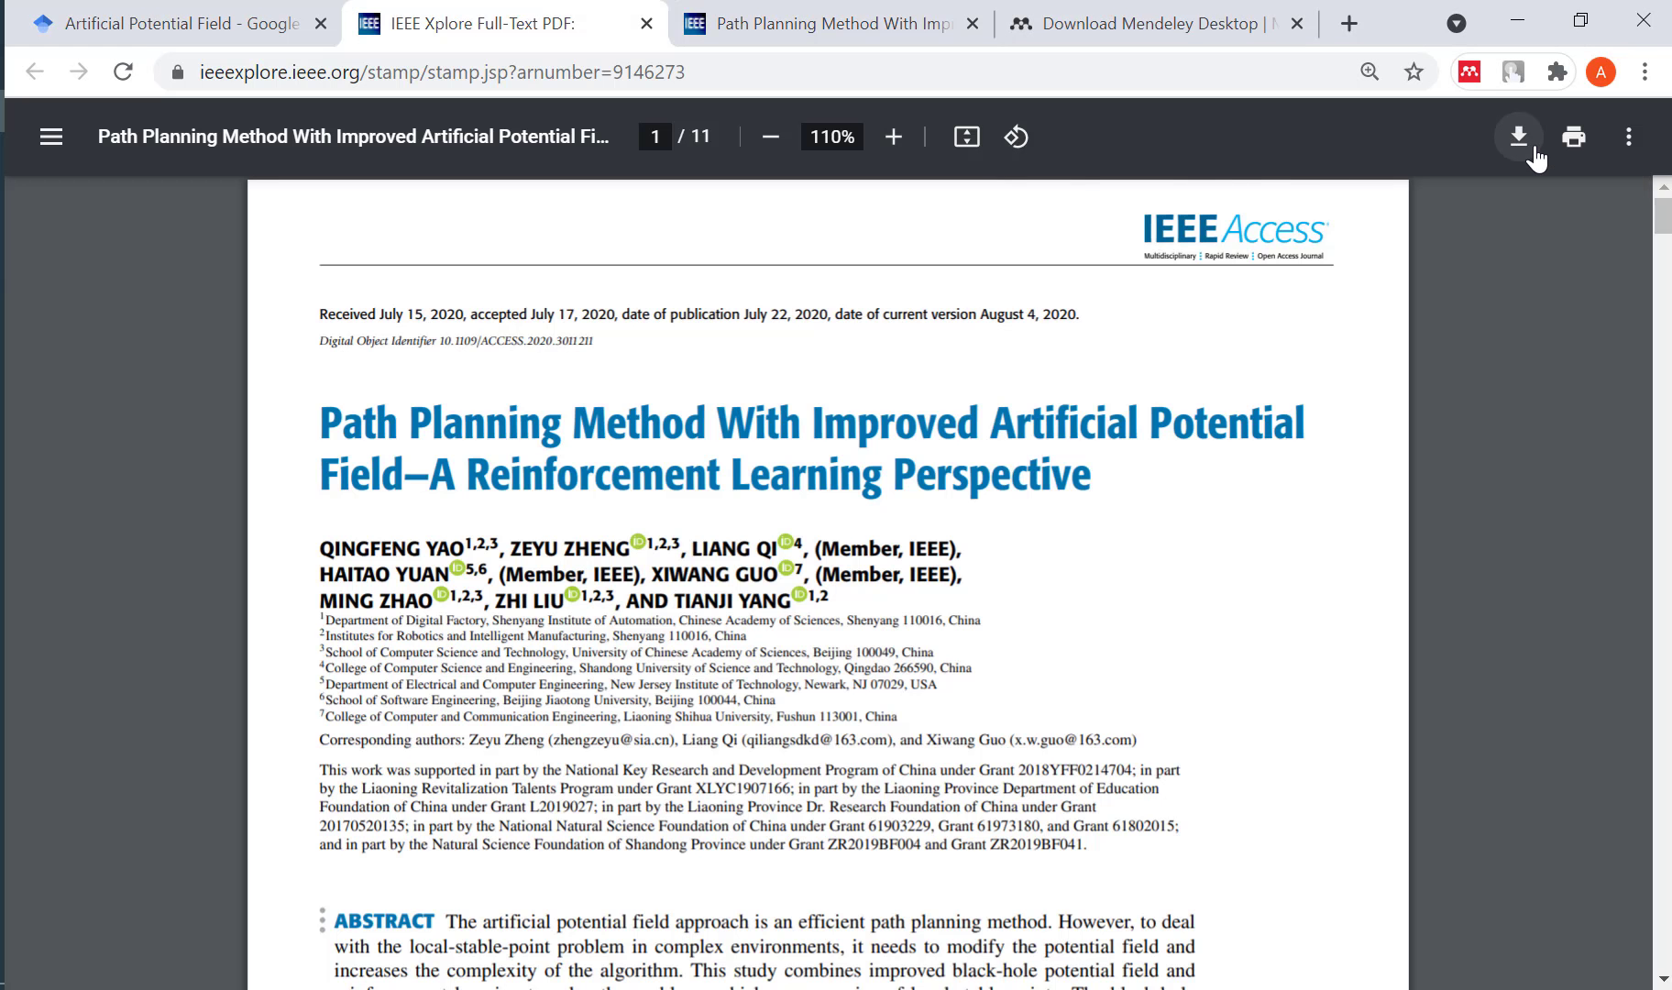
pyautogui.click(1535, 153)
pyautogui.hotkey('ctrl', 'v')
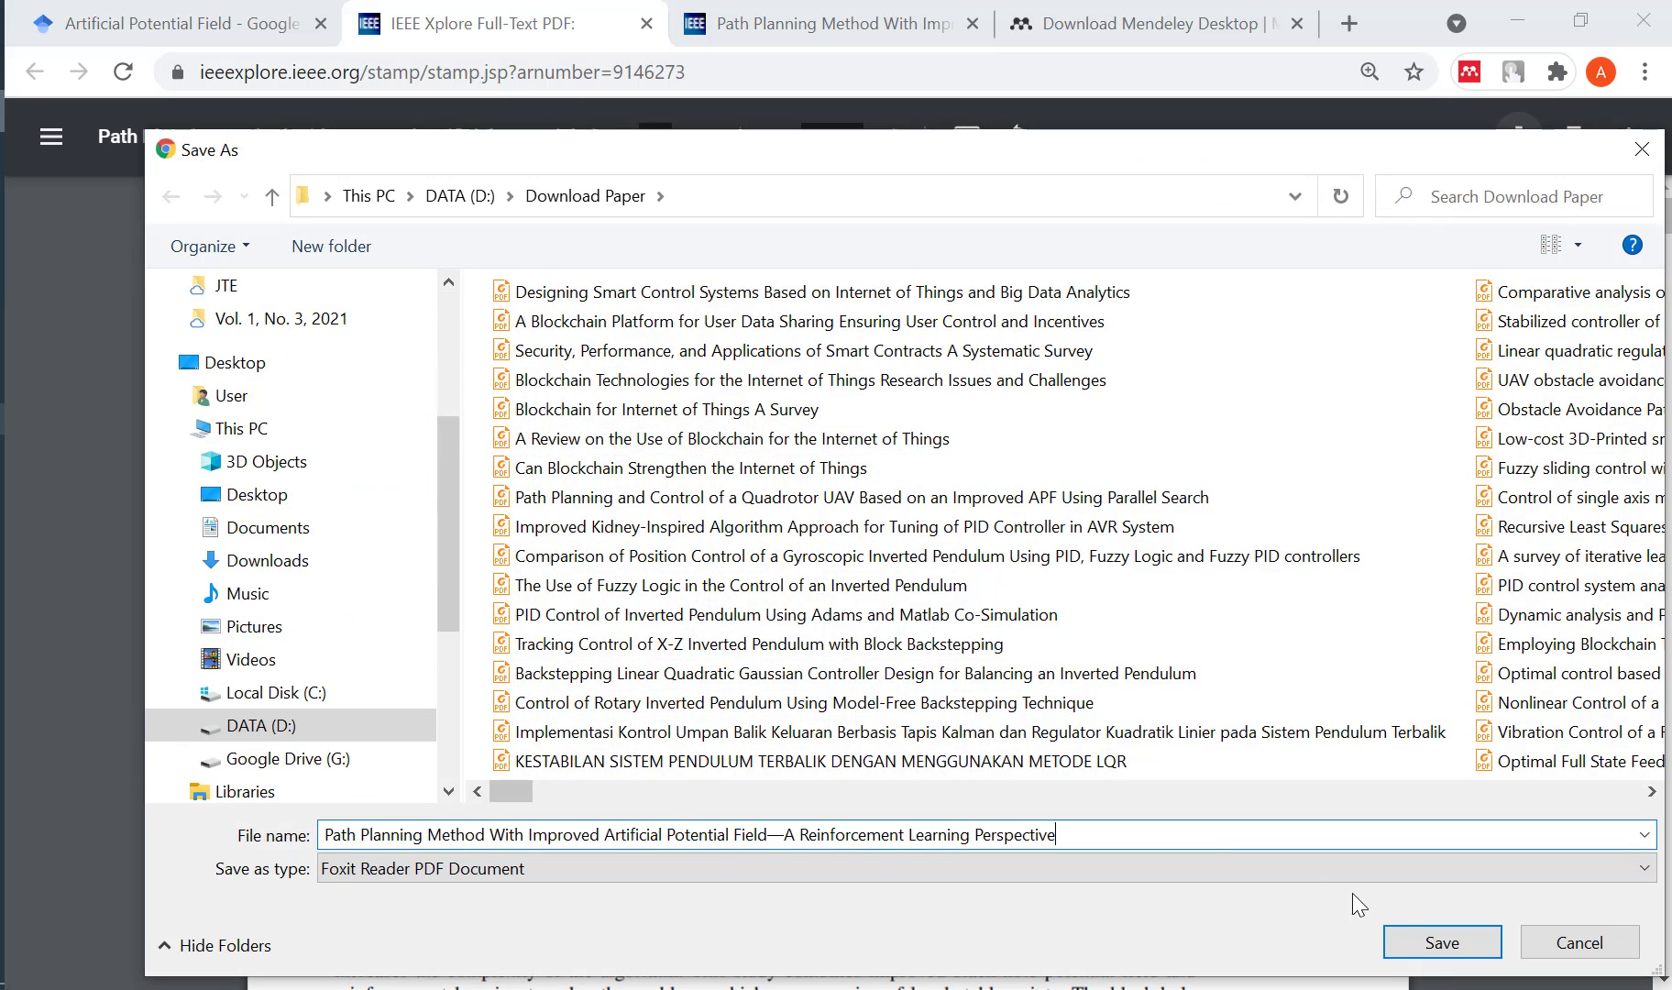
pyautogui.click(1442, 943)
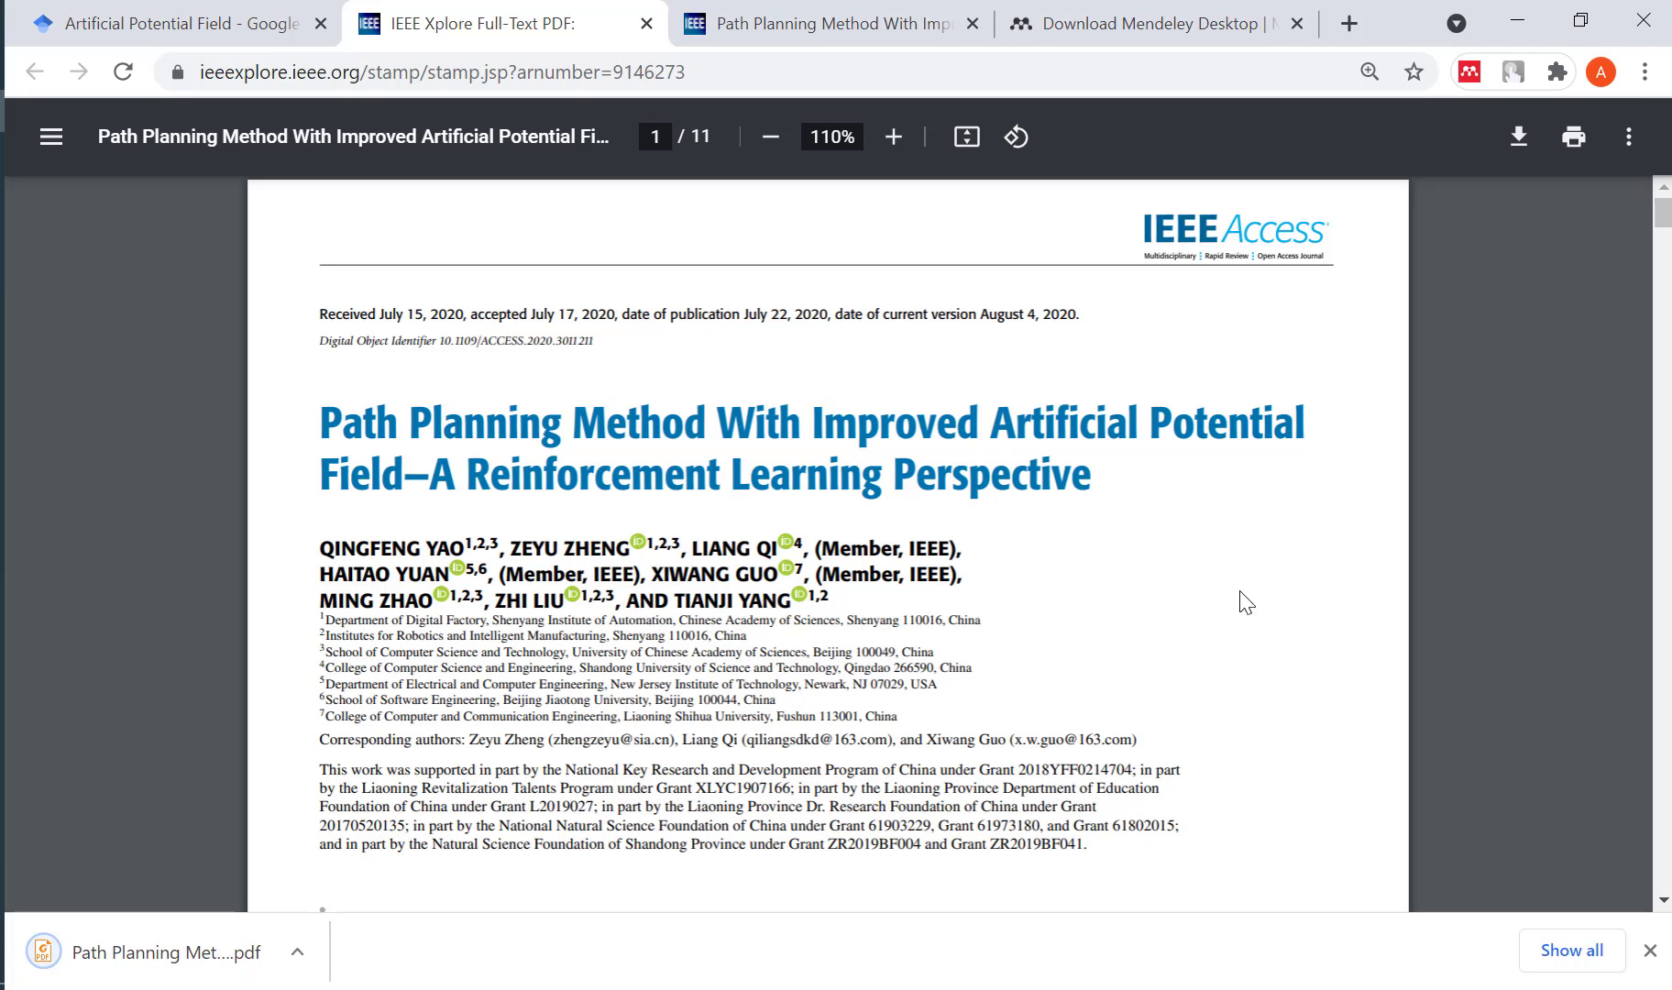
# Enlarge the PDF to 138% and read through the article's title, authors and introduction.
pyautogui.click(894, 136)
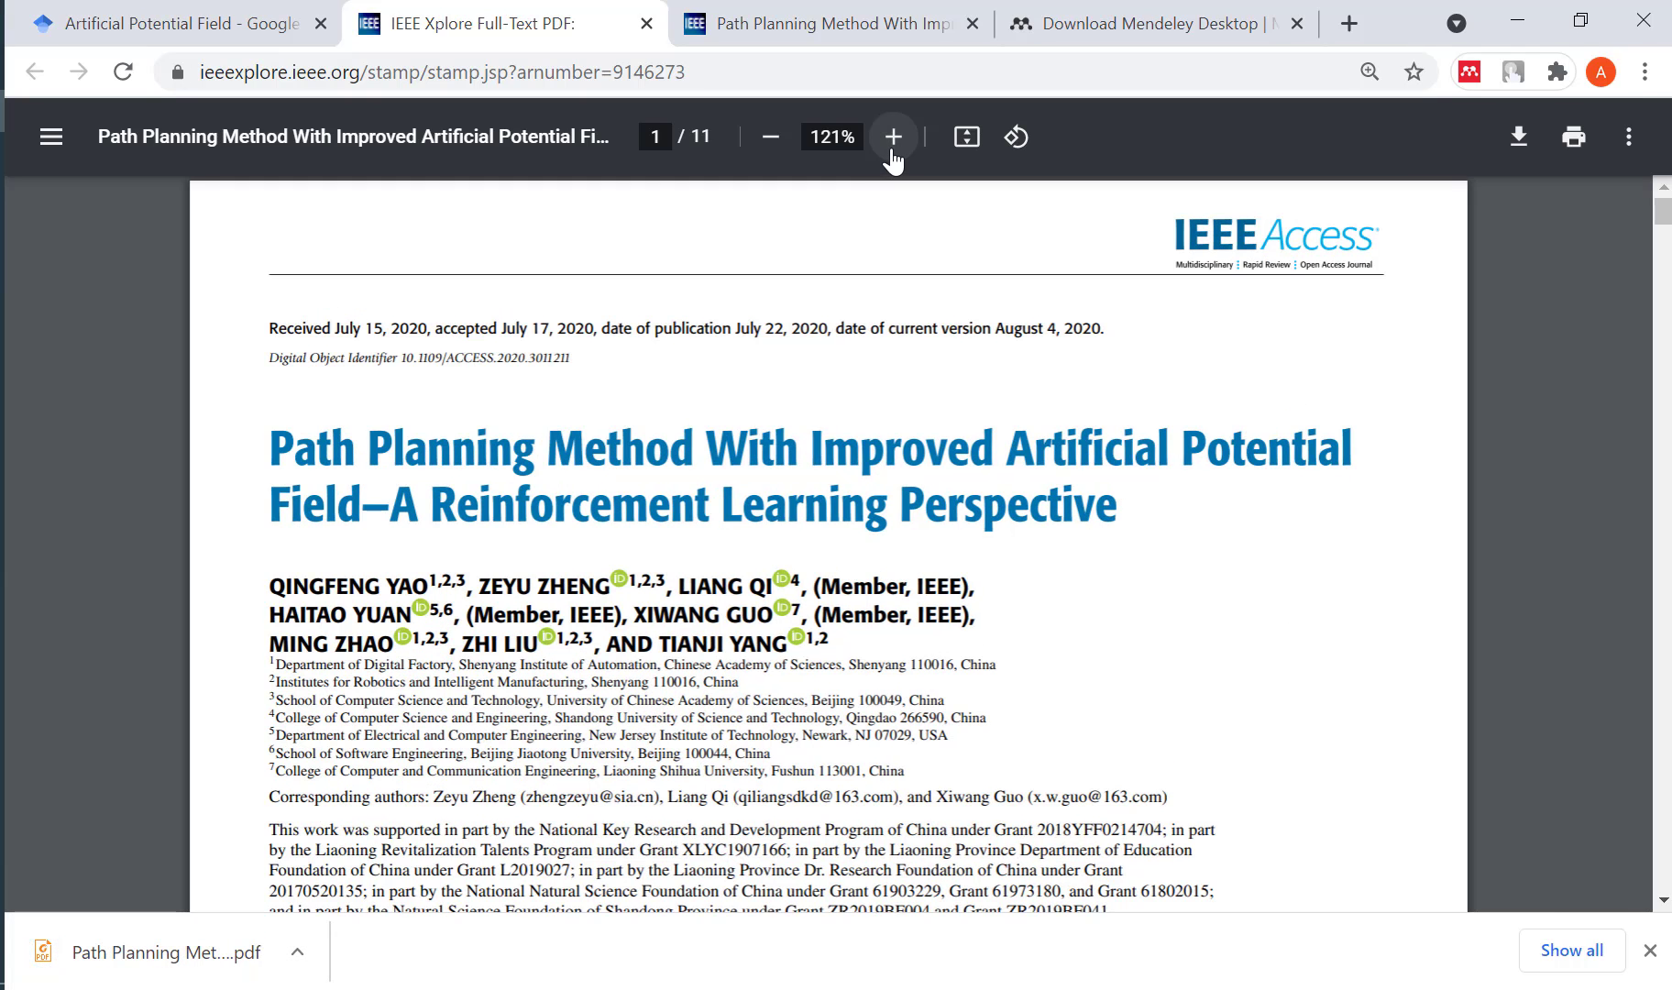
pyautogui.click(891, 152)
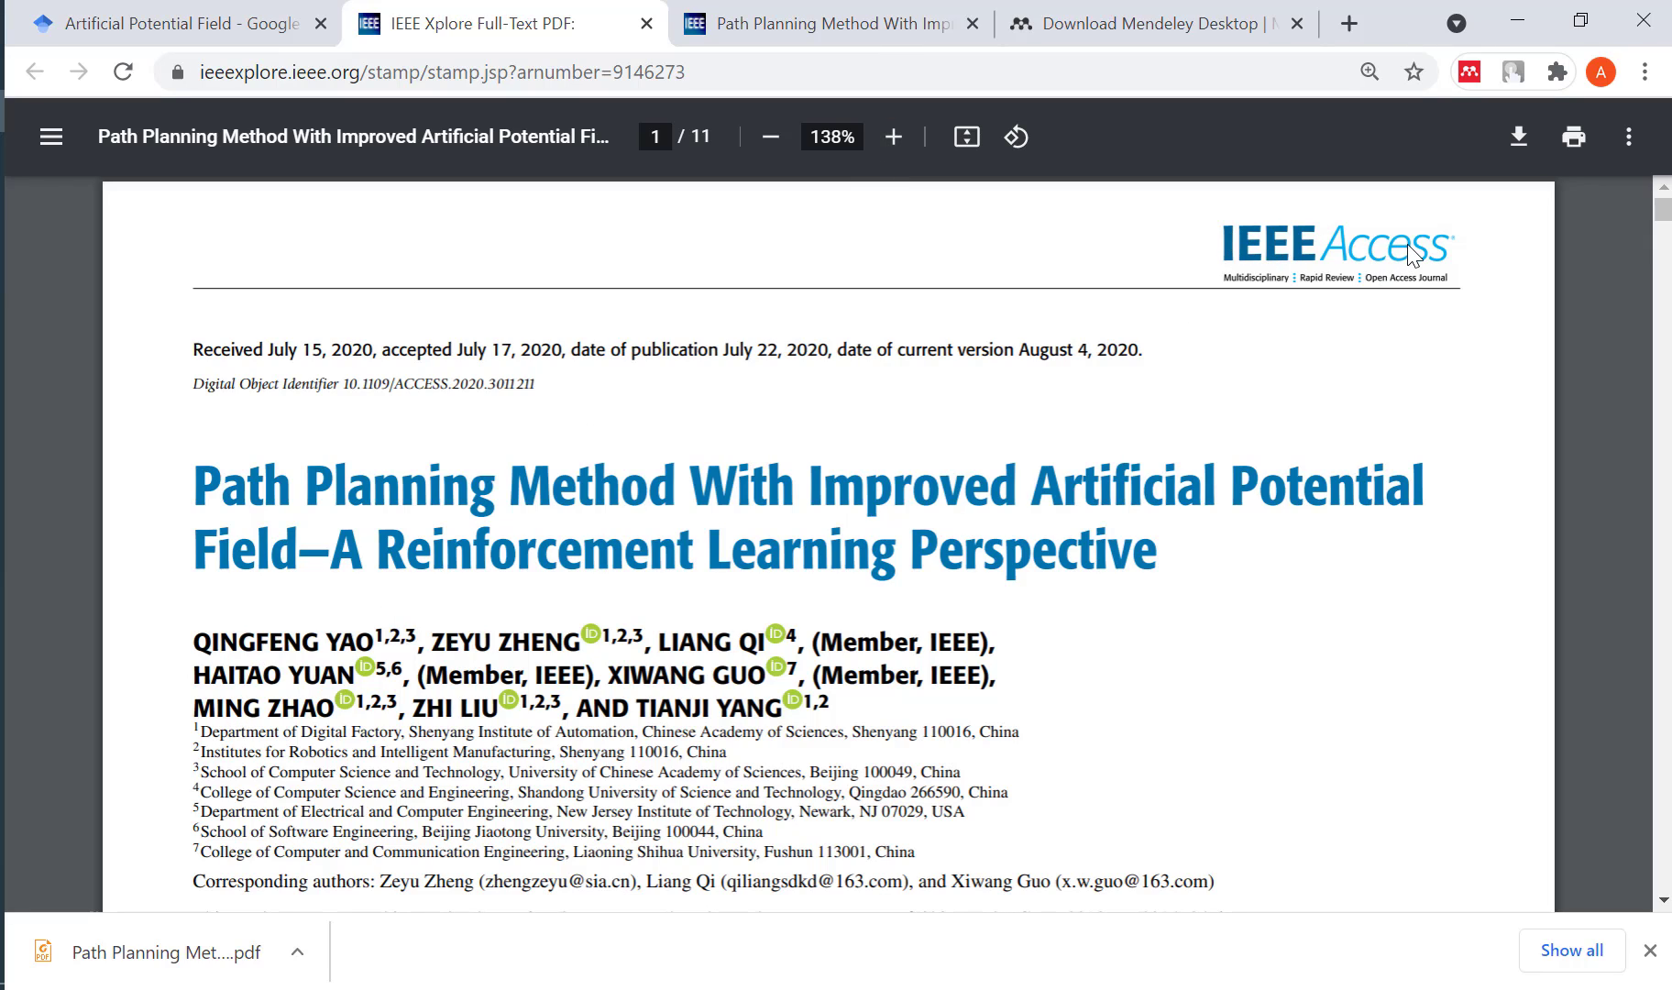
pyautogui.scroll(-3, 385, 495)
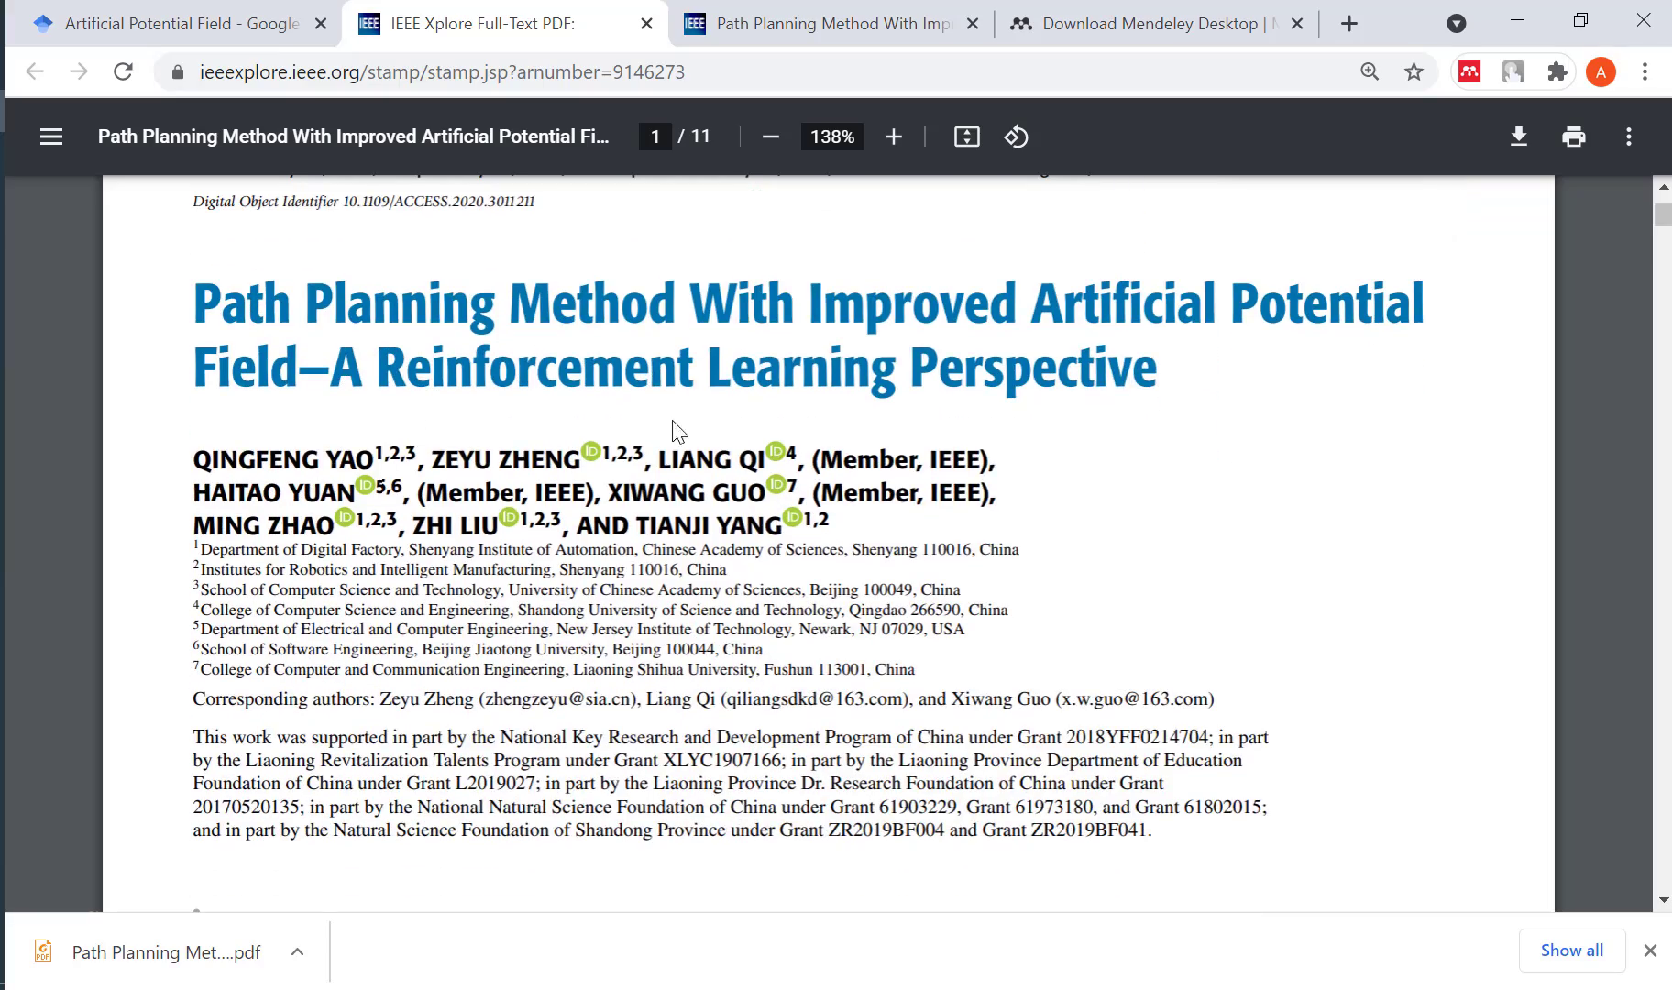
pyautogui.scroll(-6, 1009, 513)
pyautogui.scroll(-10, 1068, 522)
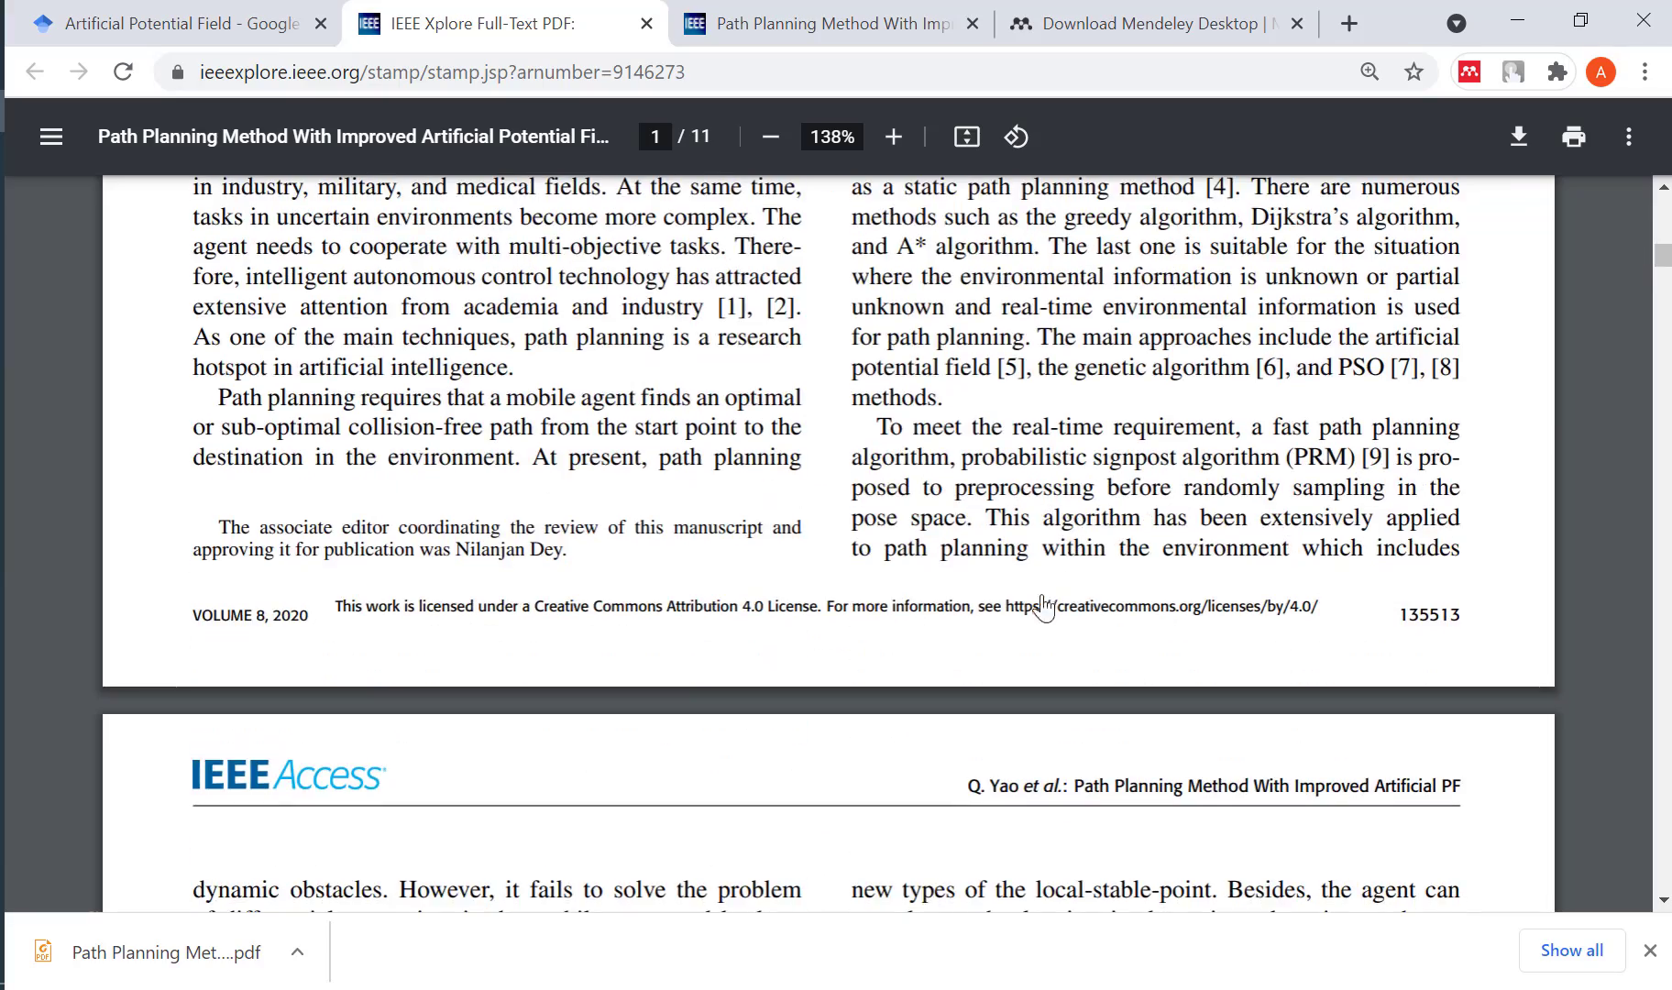
# Skim the article PDF through the black-hole potential field section on page 3 and return to its title page.
pyautogui.scroll(-1, 548, 525)
pyautogui.scroll(2, 548, 525)
pyautogui.scroll(-15, 761, 605)
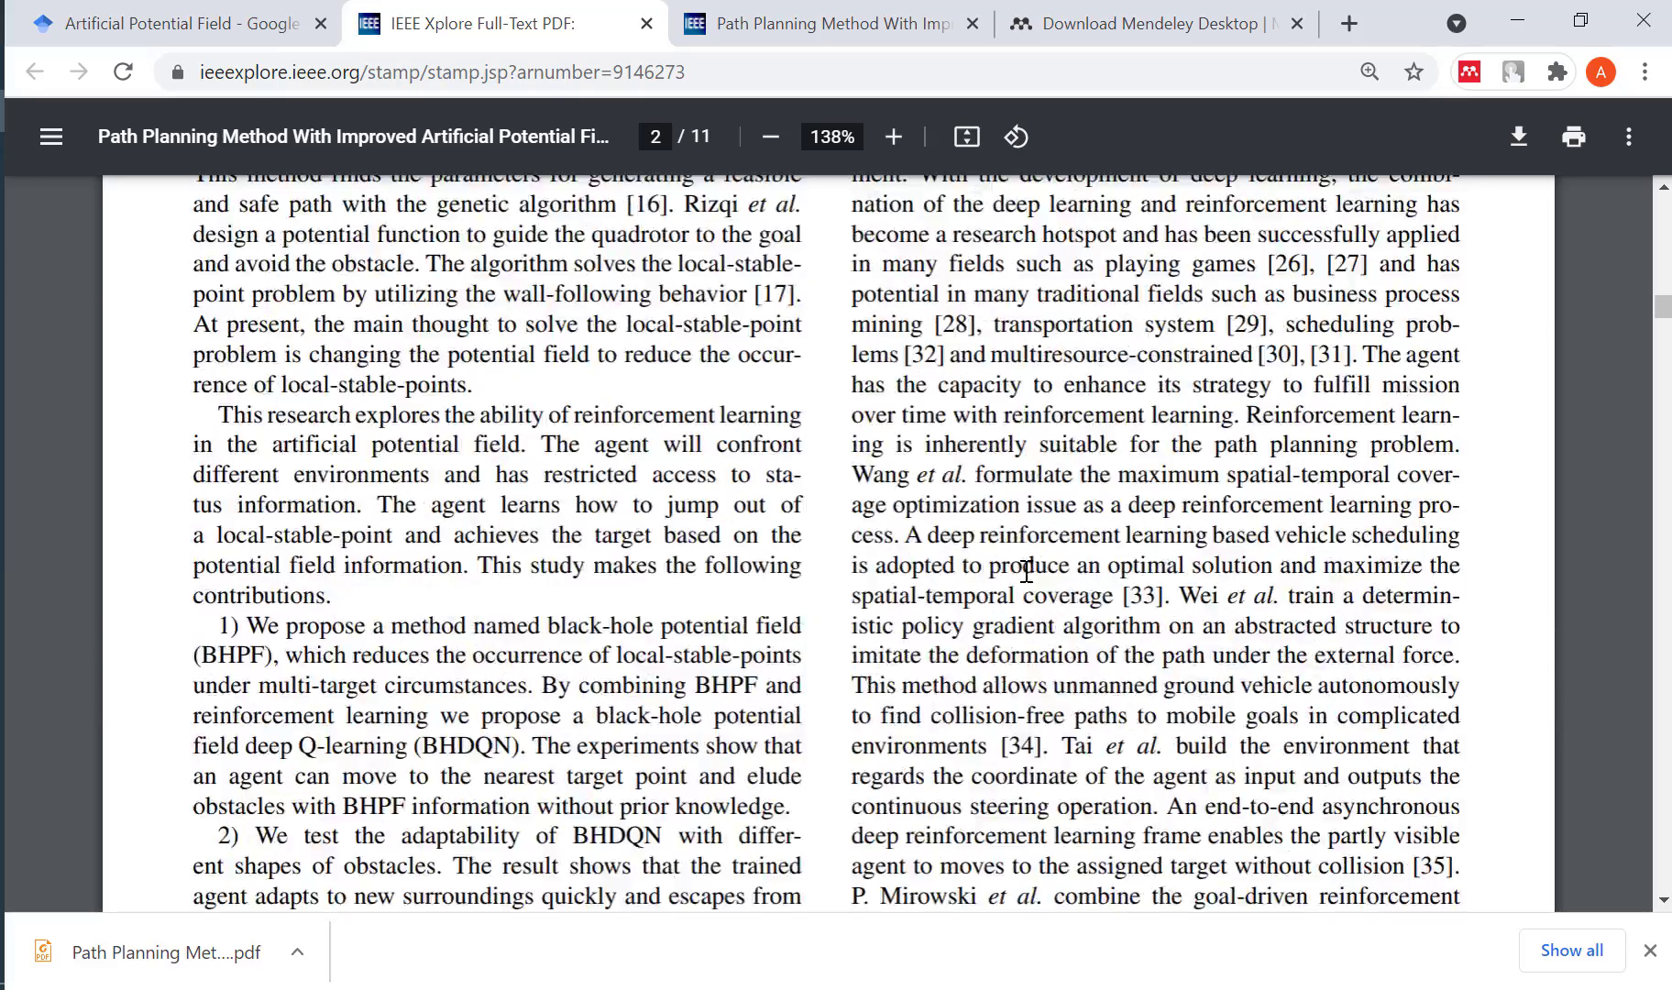
pyautogui.scroll(-6, 1026, 570)
pyautogui.scroll(-9, 1275, 638)
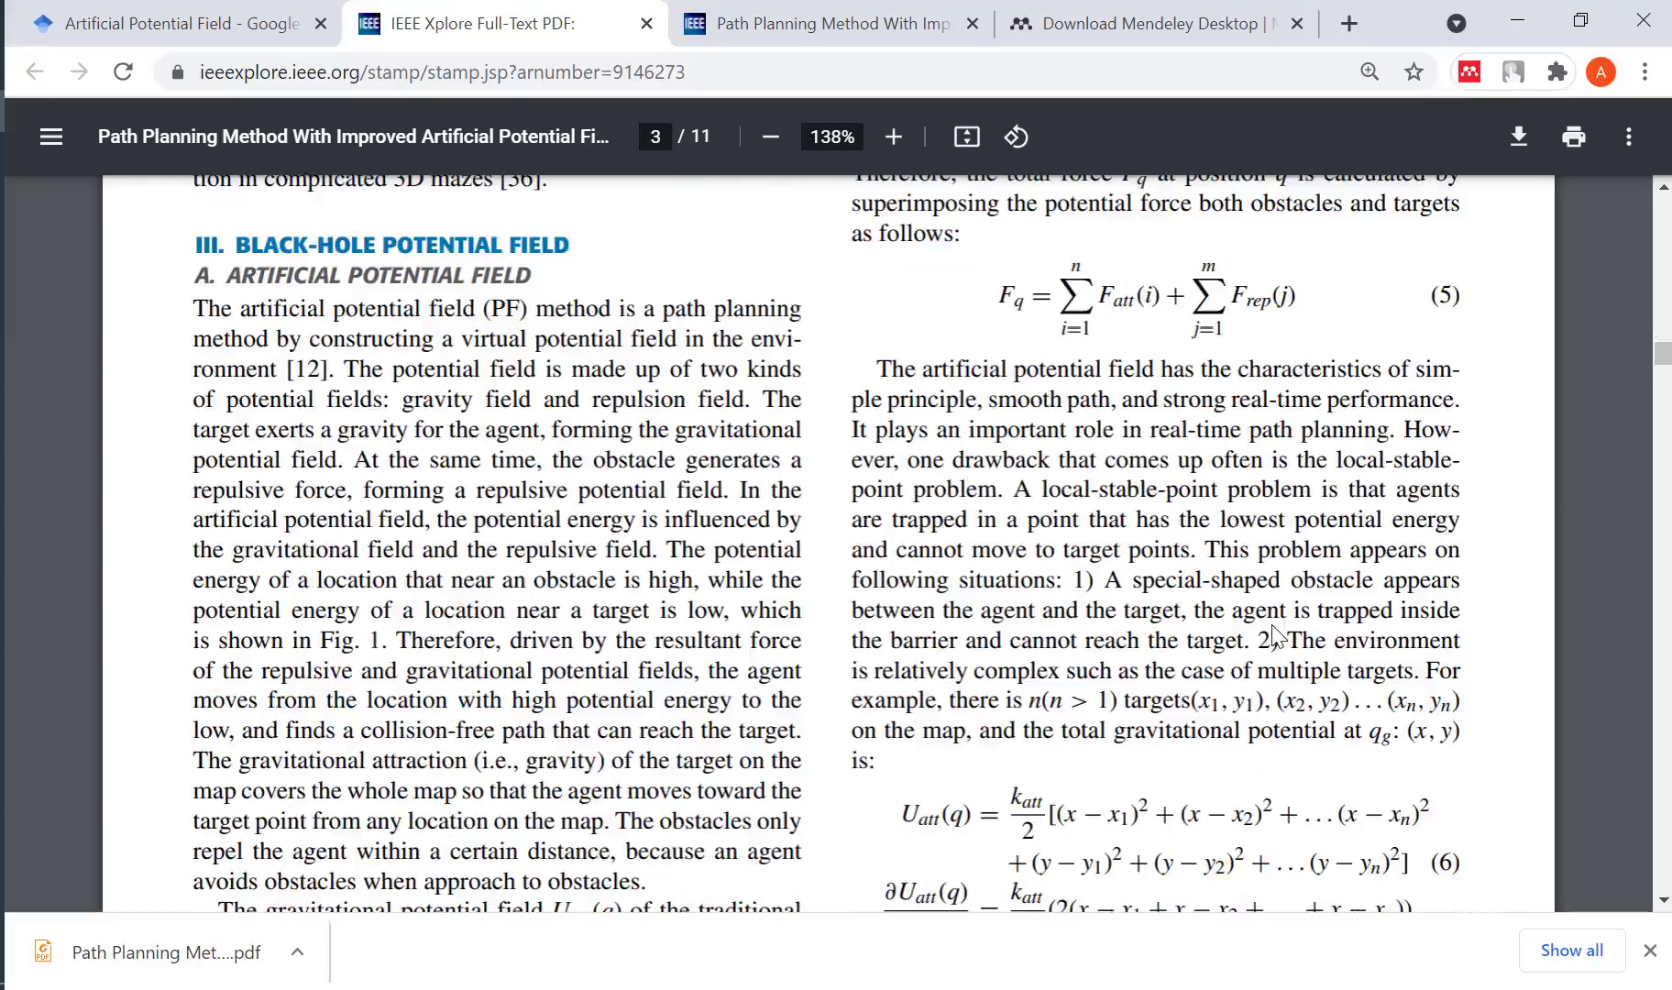
pyautogui.scroll(11, 1275, 624)
pyautogui.scroll(20, 1274, 625)
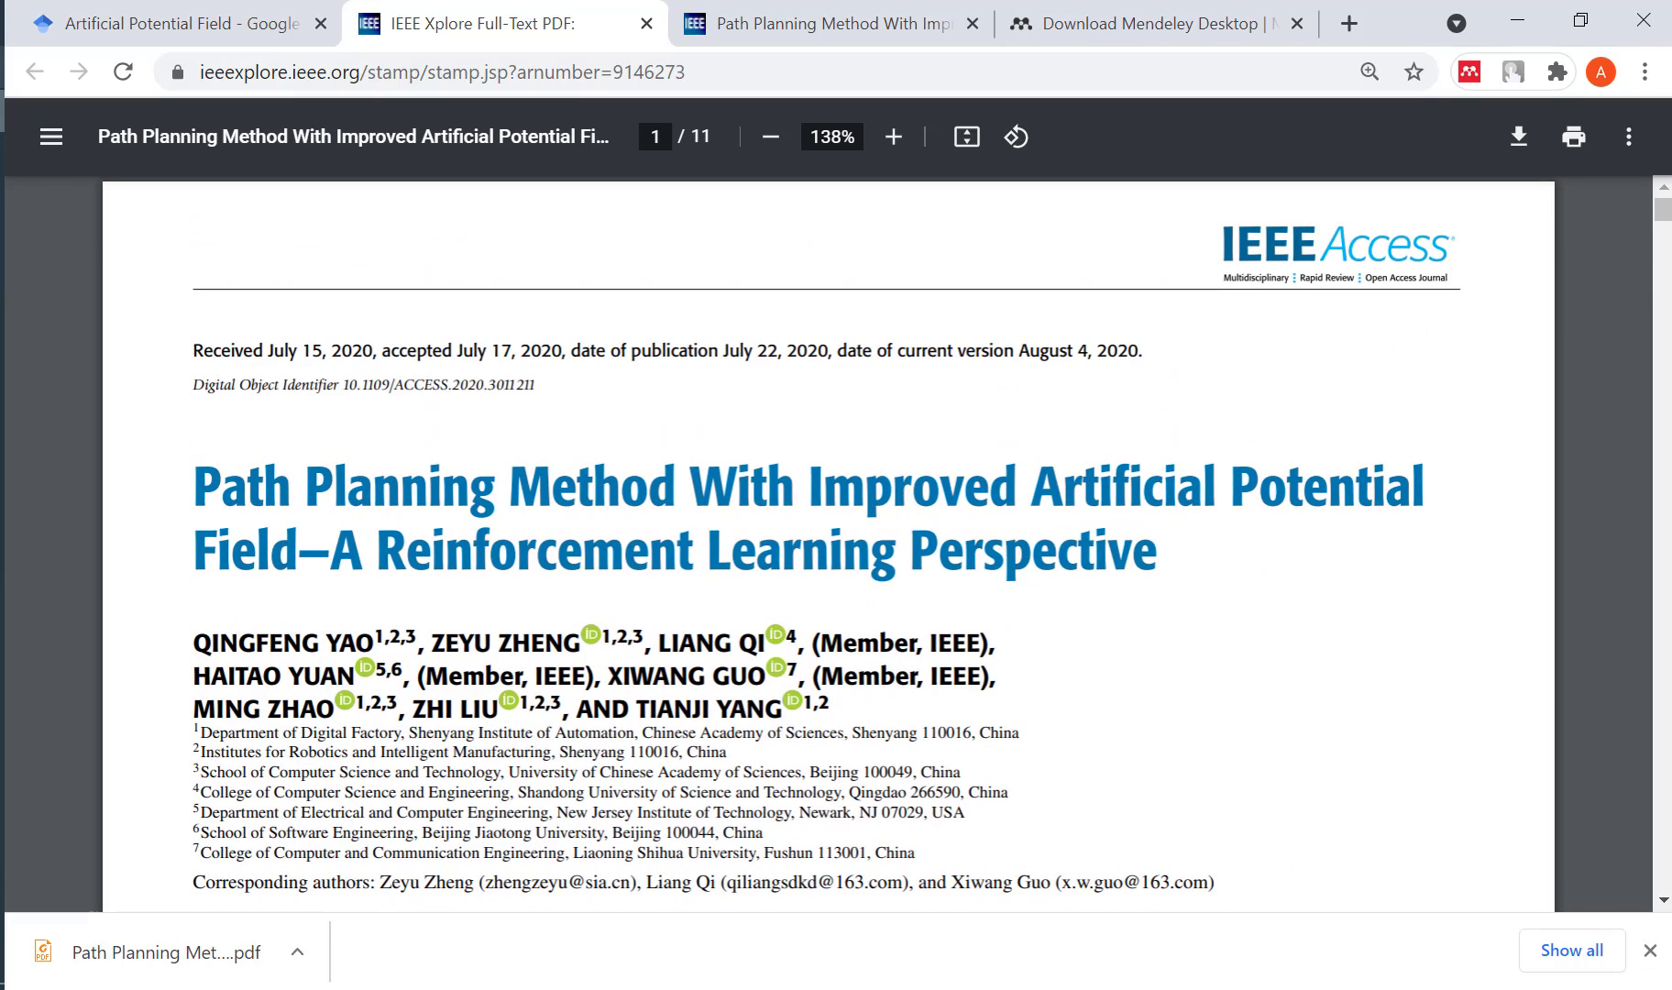
# Switch to File Explorer and select the saved reinforcement learning article PDF in the Download Paper folder on DATA (D:).
pyautogui.hotkey('alt', 'Tab')
pyautogui.click(290, 92)
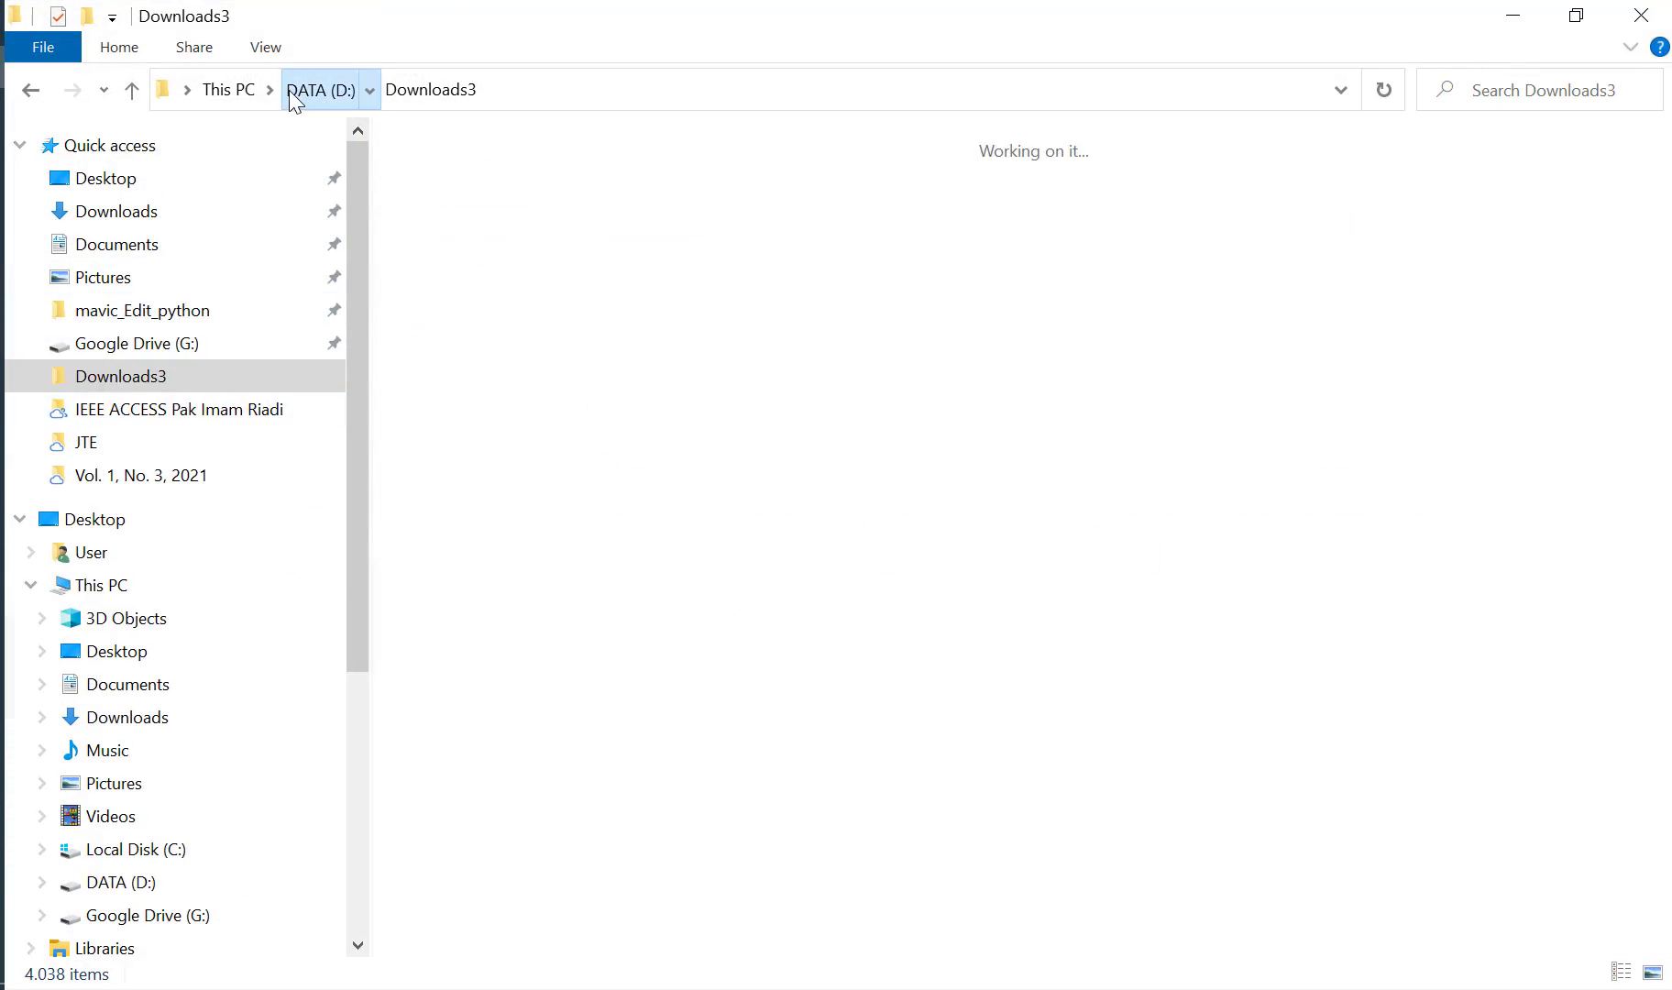
pyautogui.doubleClick(752, 627)
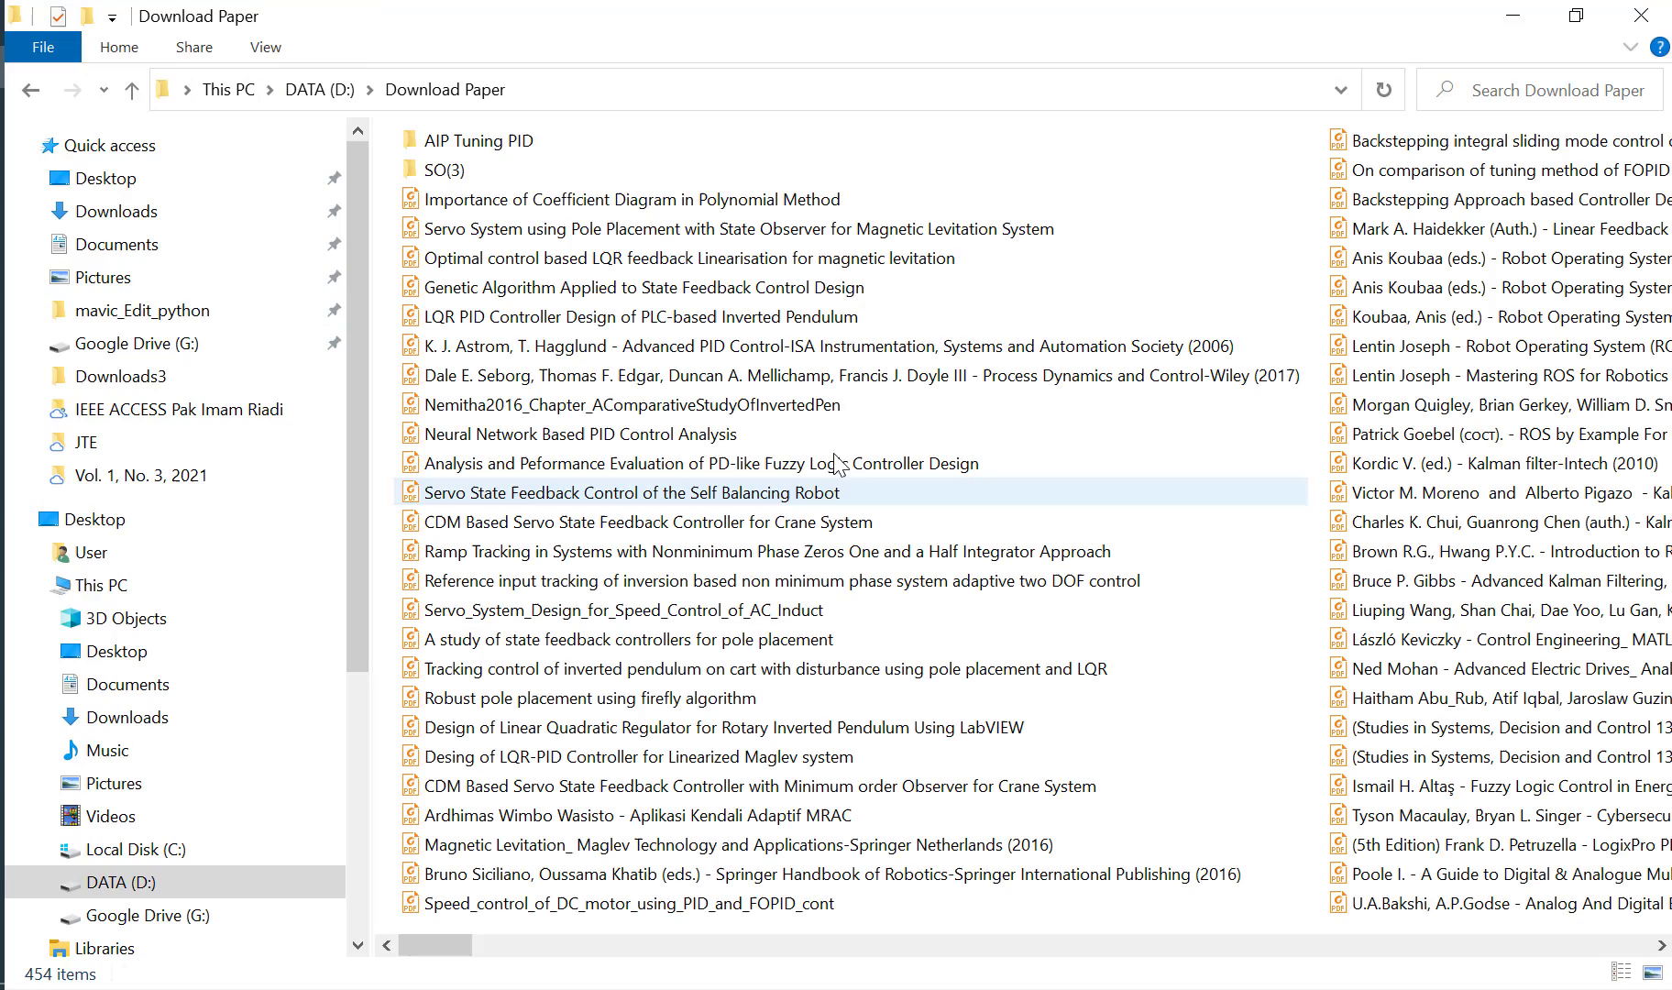
pyautogui.scroll(-10, 917, 513)
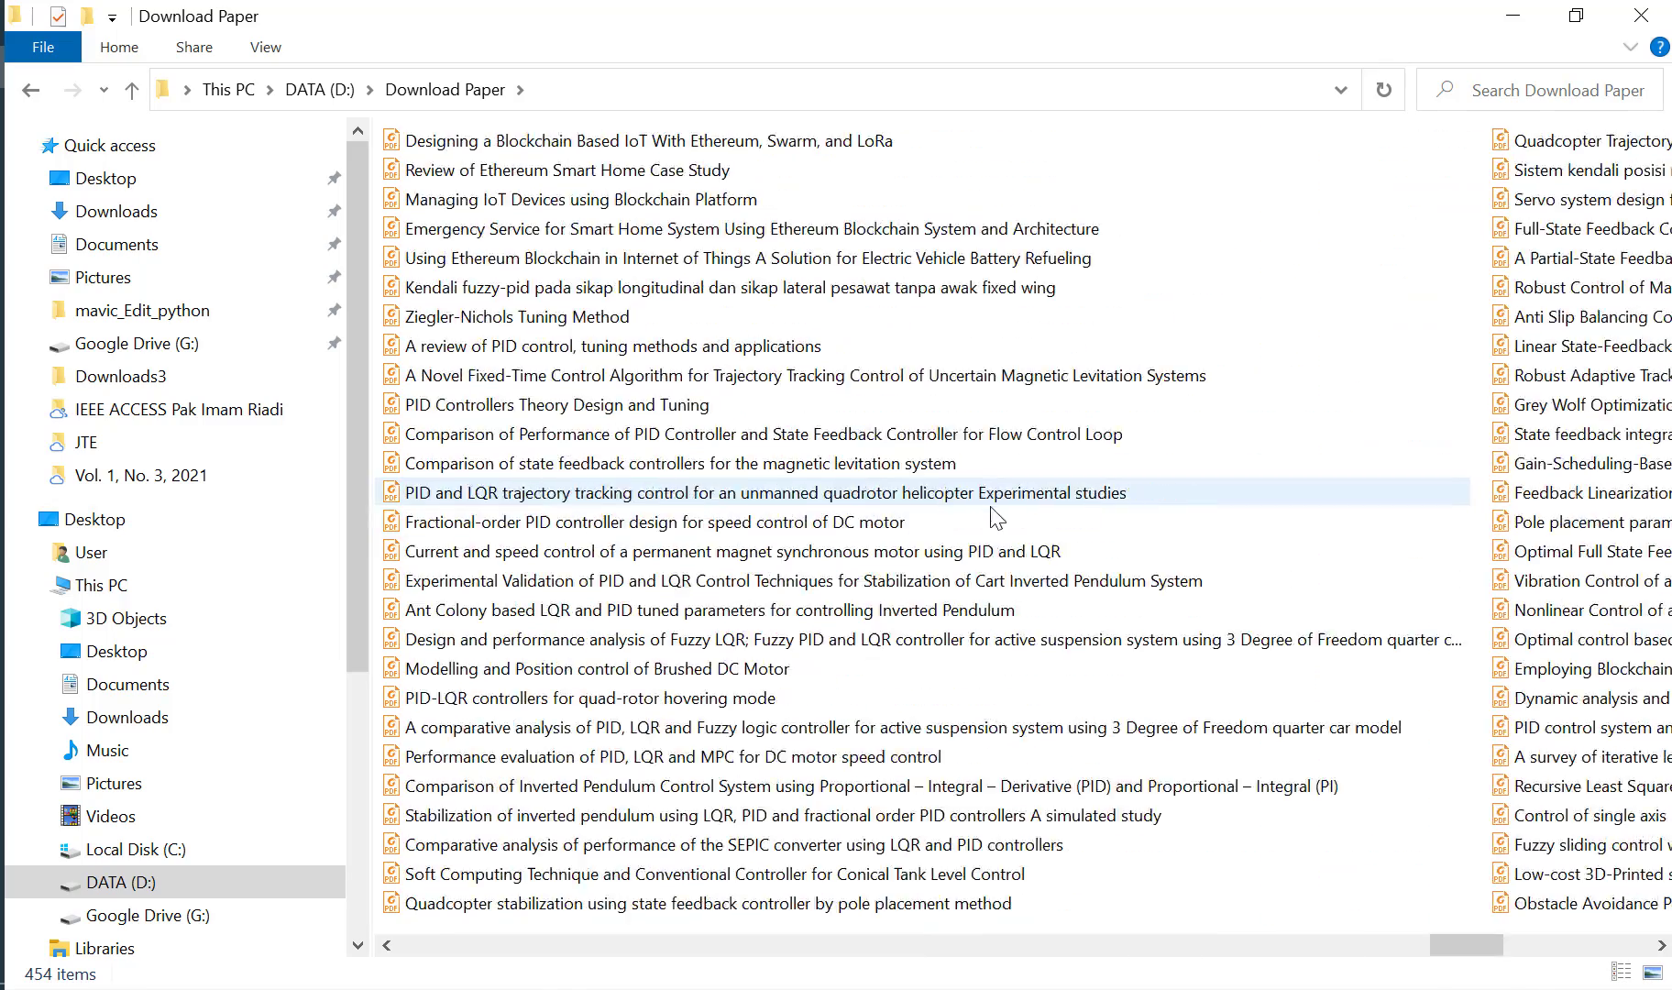
pyautogui.scroll(-5, 997, 518)
pyautogui.click(1045, 761)
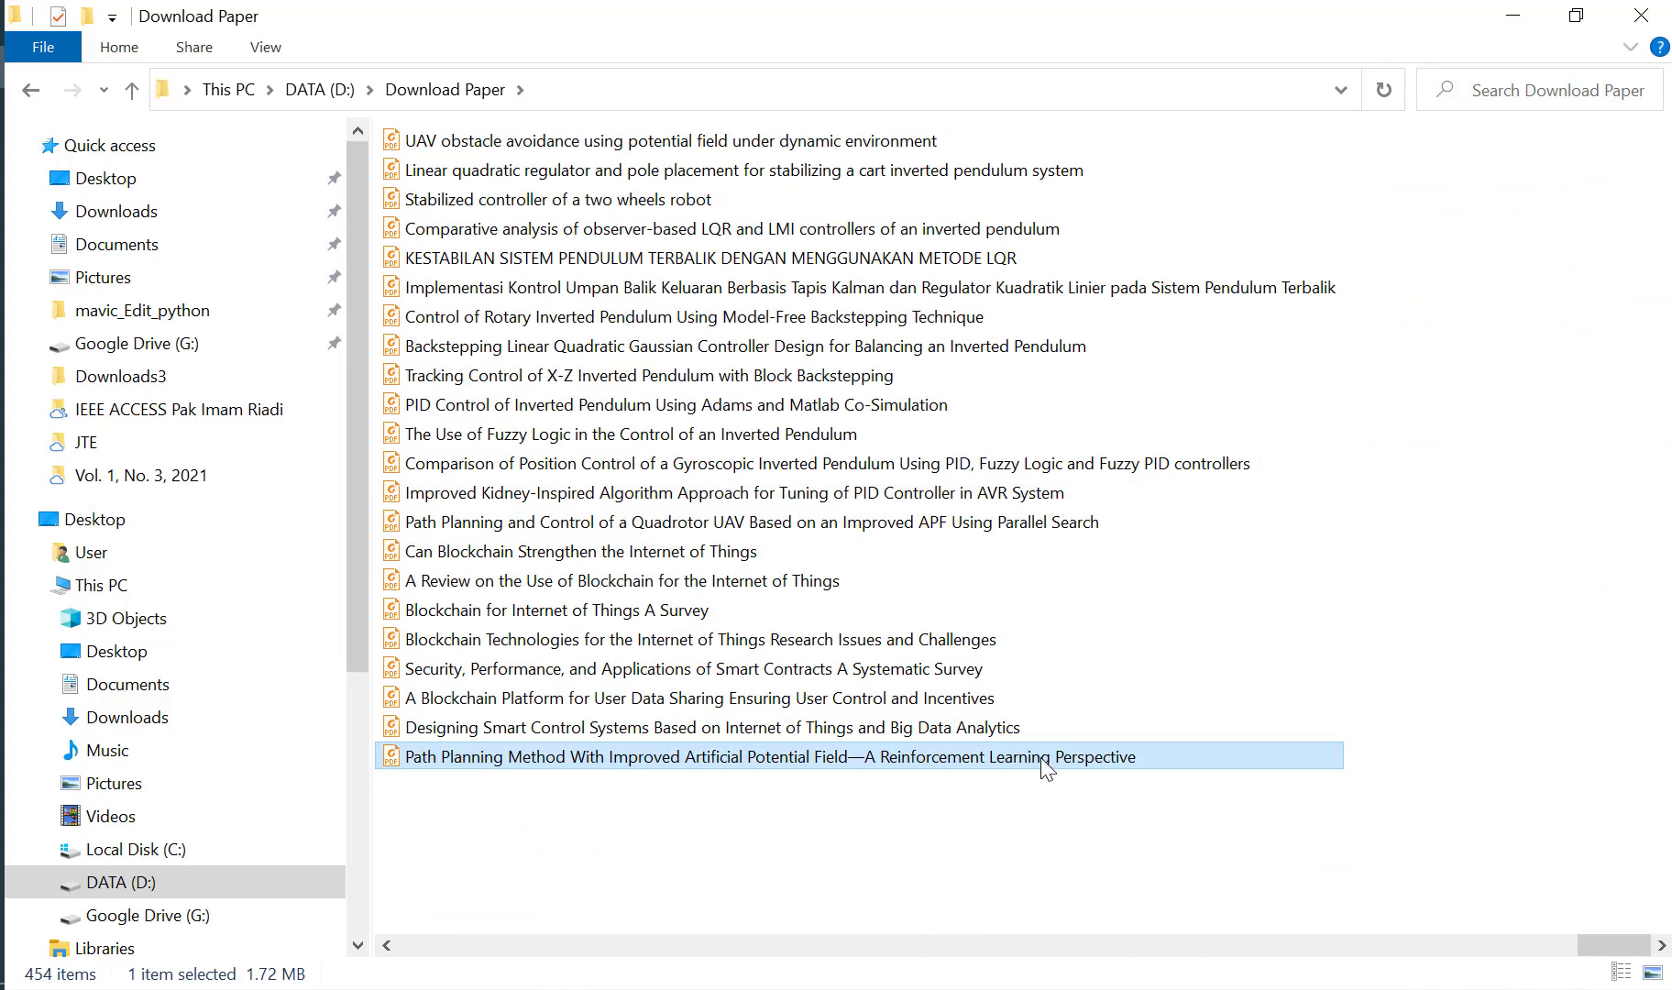
# Switch to Mendeley Desktop and import the selected PDF from File Explorer into the Review APF folder.
pyautogui.click(2, 243)
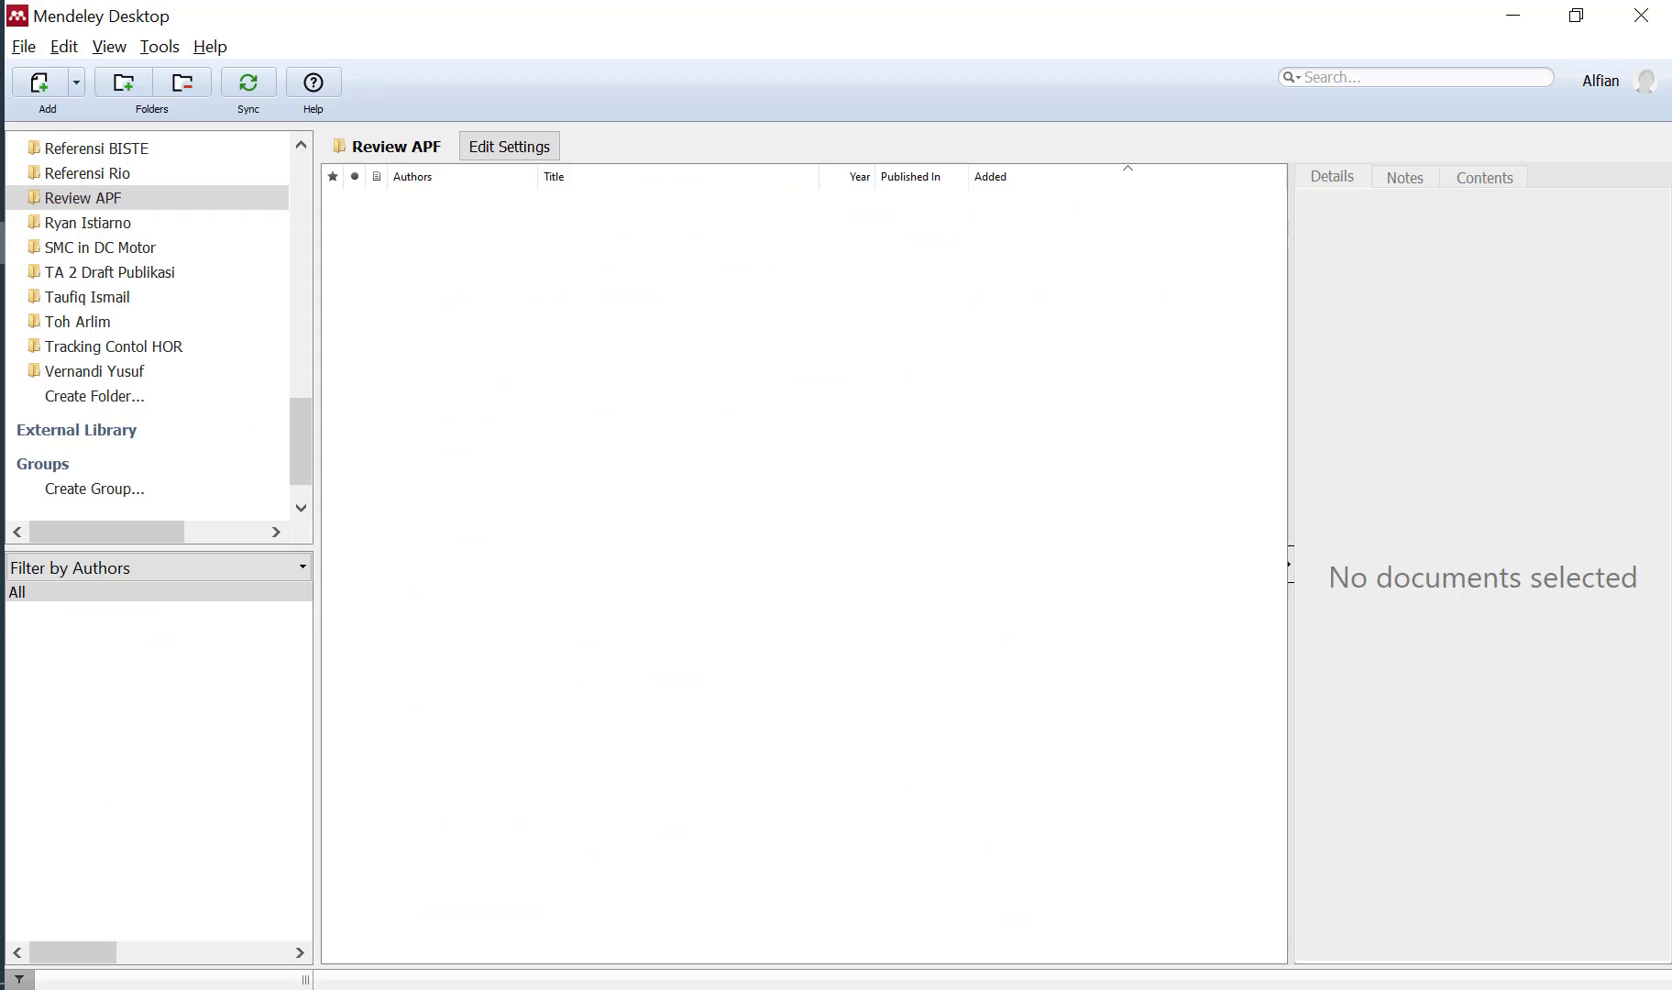
pyautogui.moveTo(749, 17); pyautogui.dragTo(1302, 83)
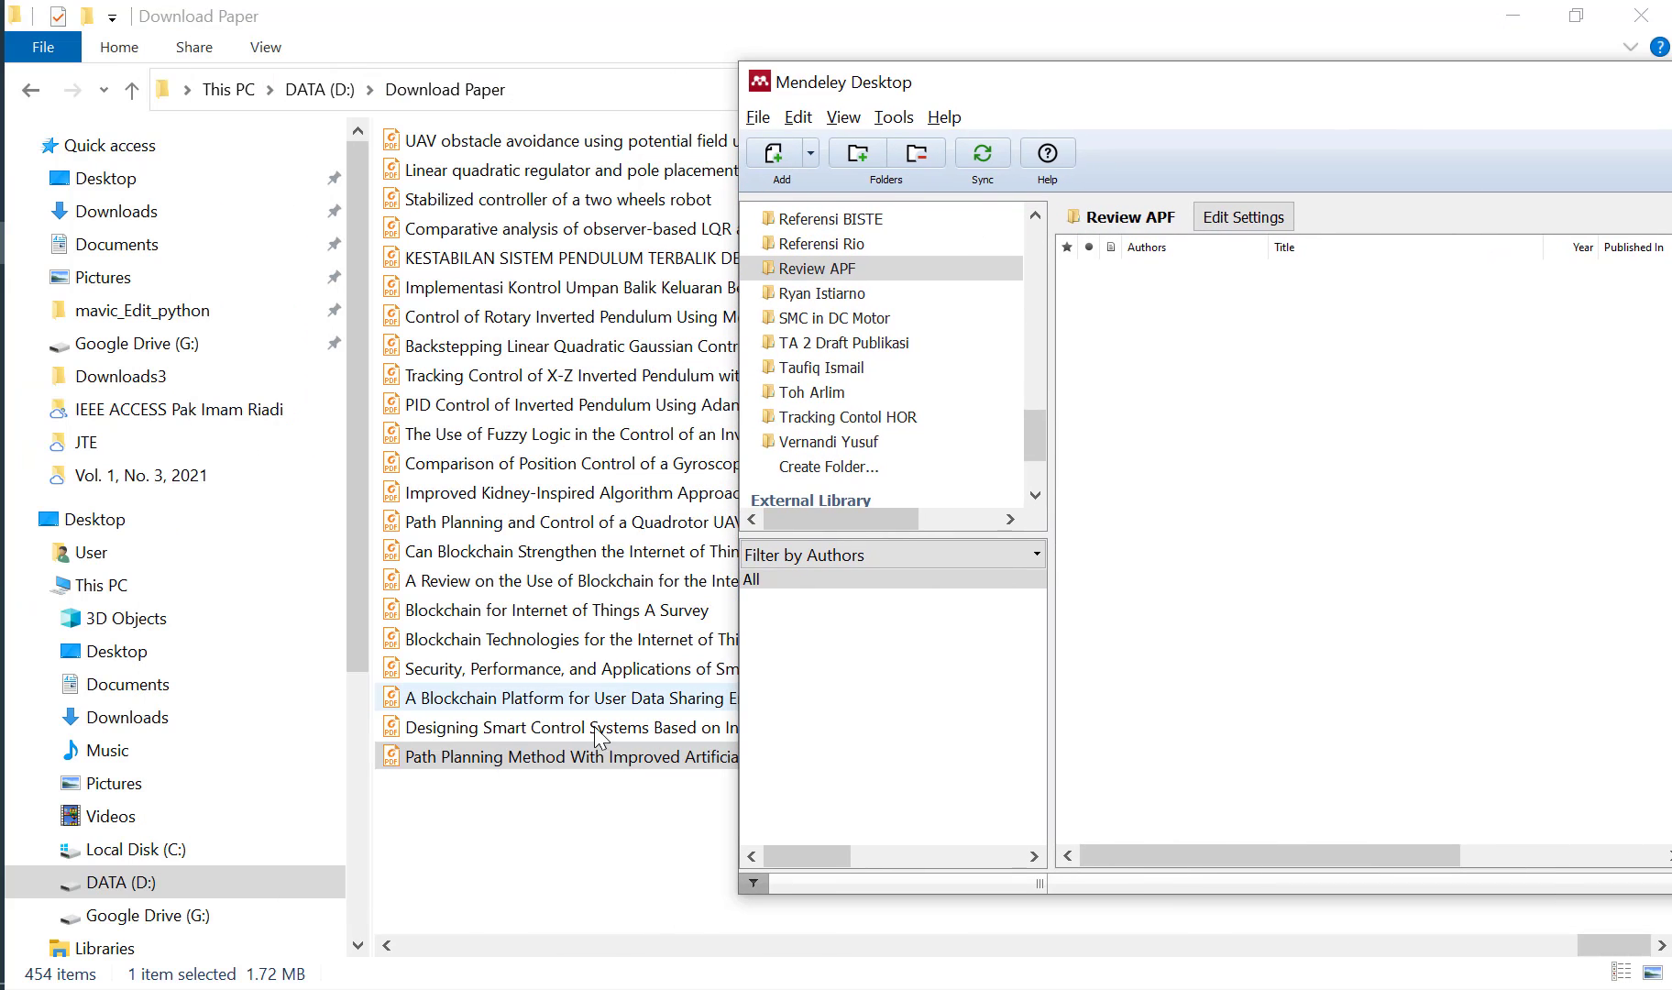
pyautogui.moveTo(568, 765); pyautogui.dragTo(1189, 490)
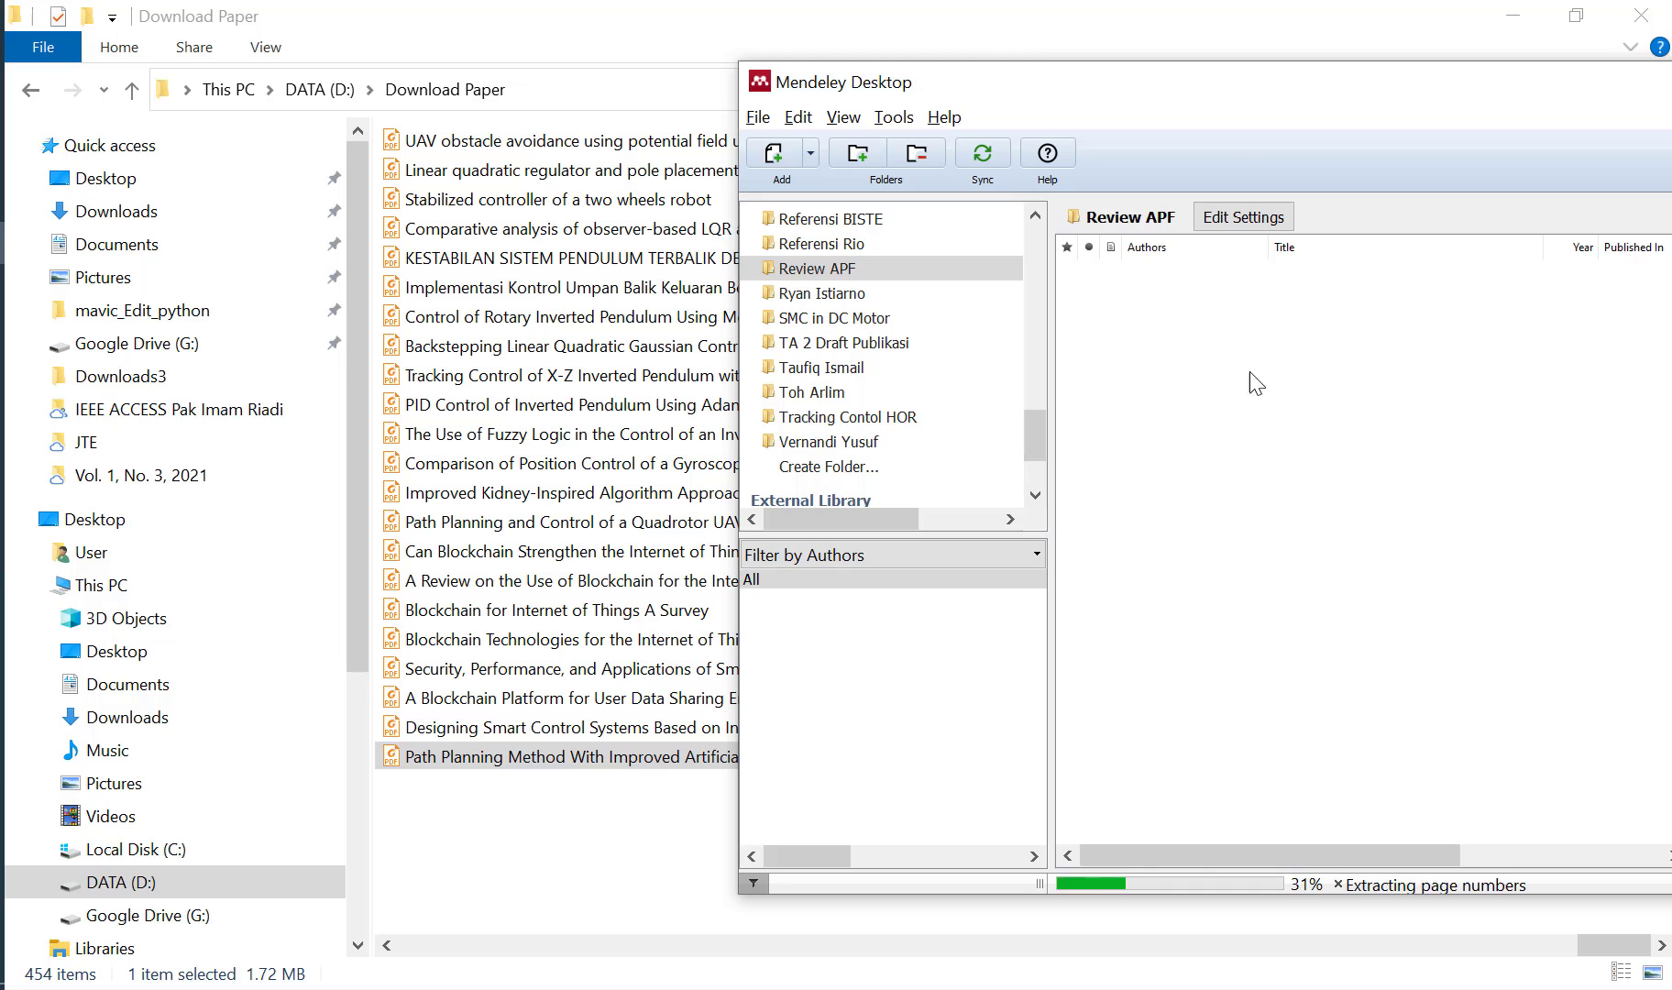
pyautogui.doubleClick(1212, 83)
# Examine the imported article's title, authors, journal, year, volume, pages, keywords and DOI in its document details.
pyautogui.click(780, 226)
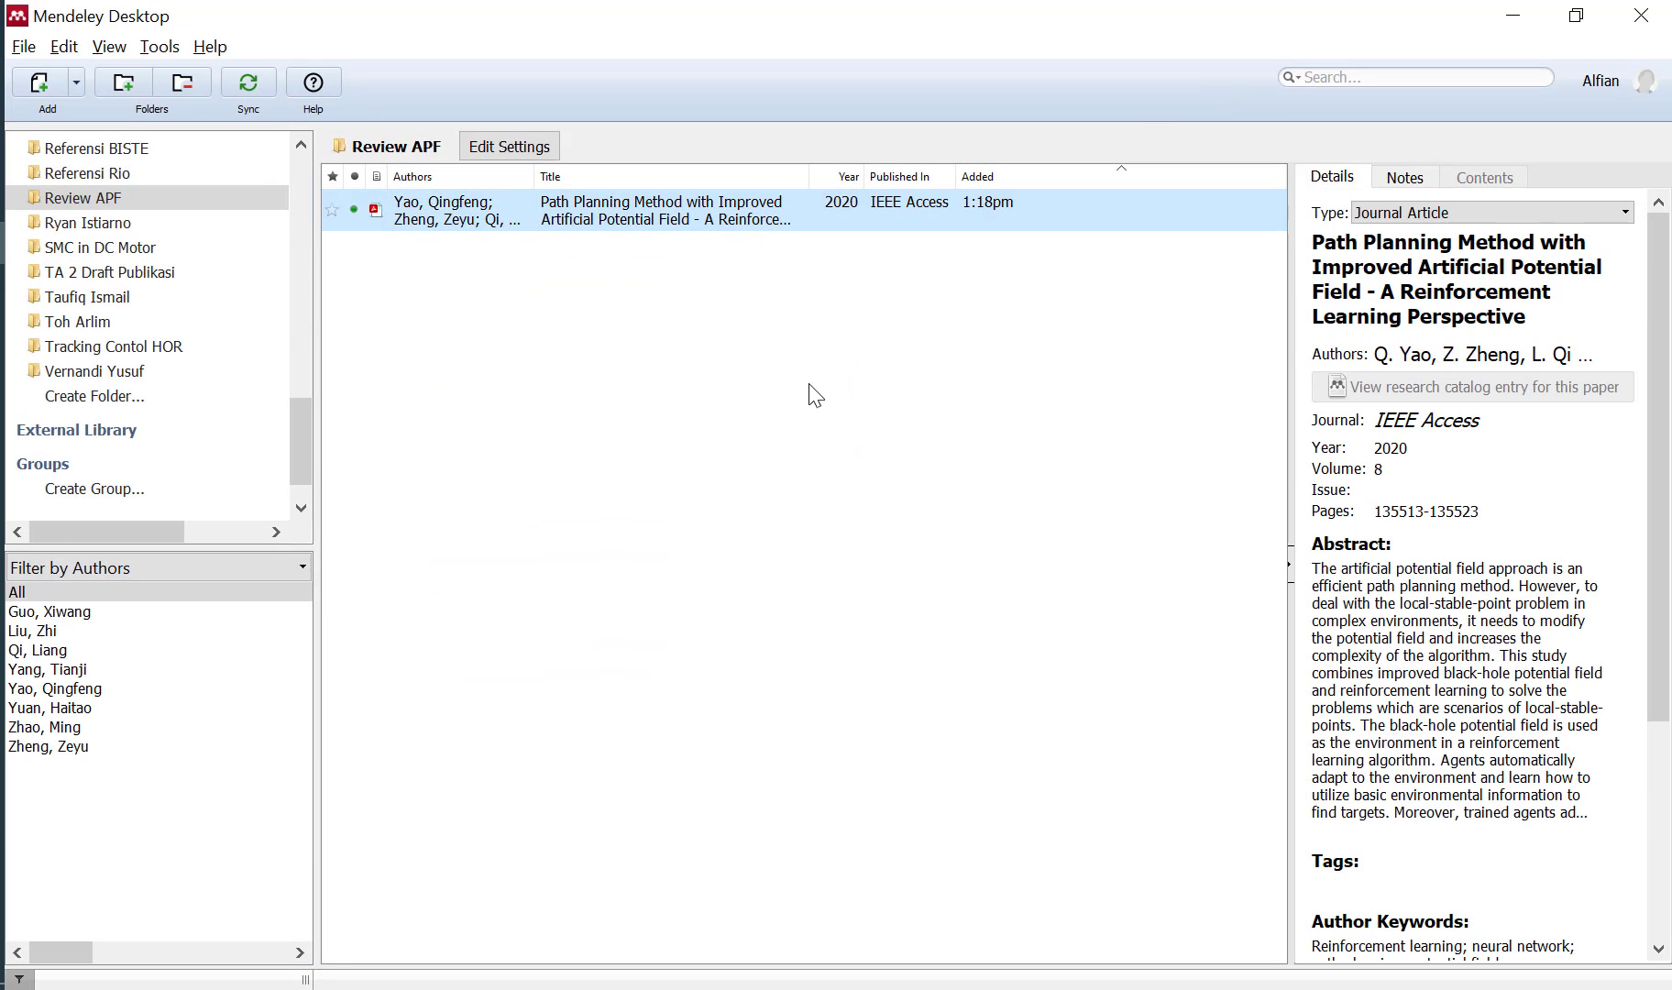
pyautogui.click(1515, 294)
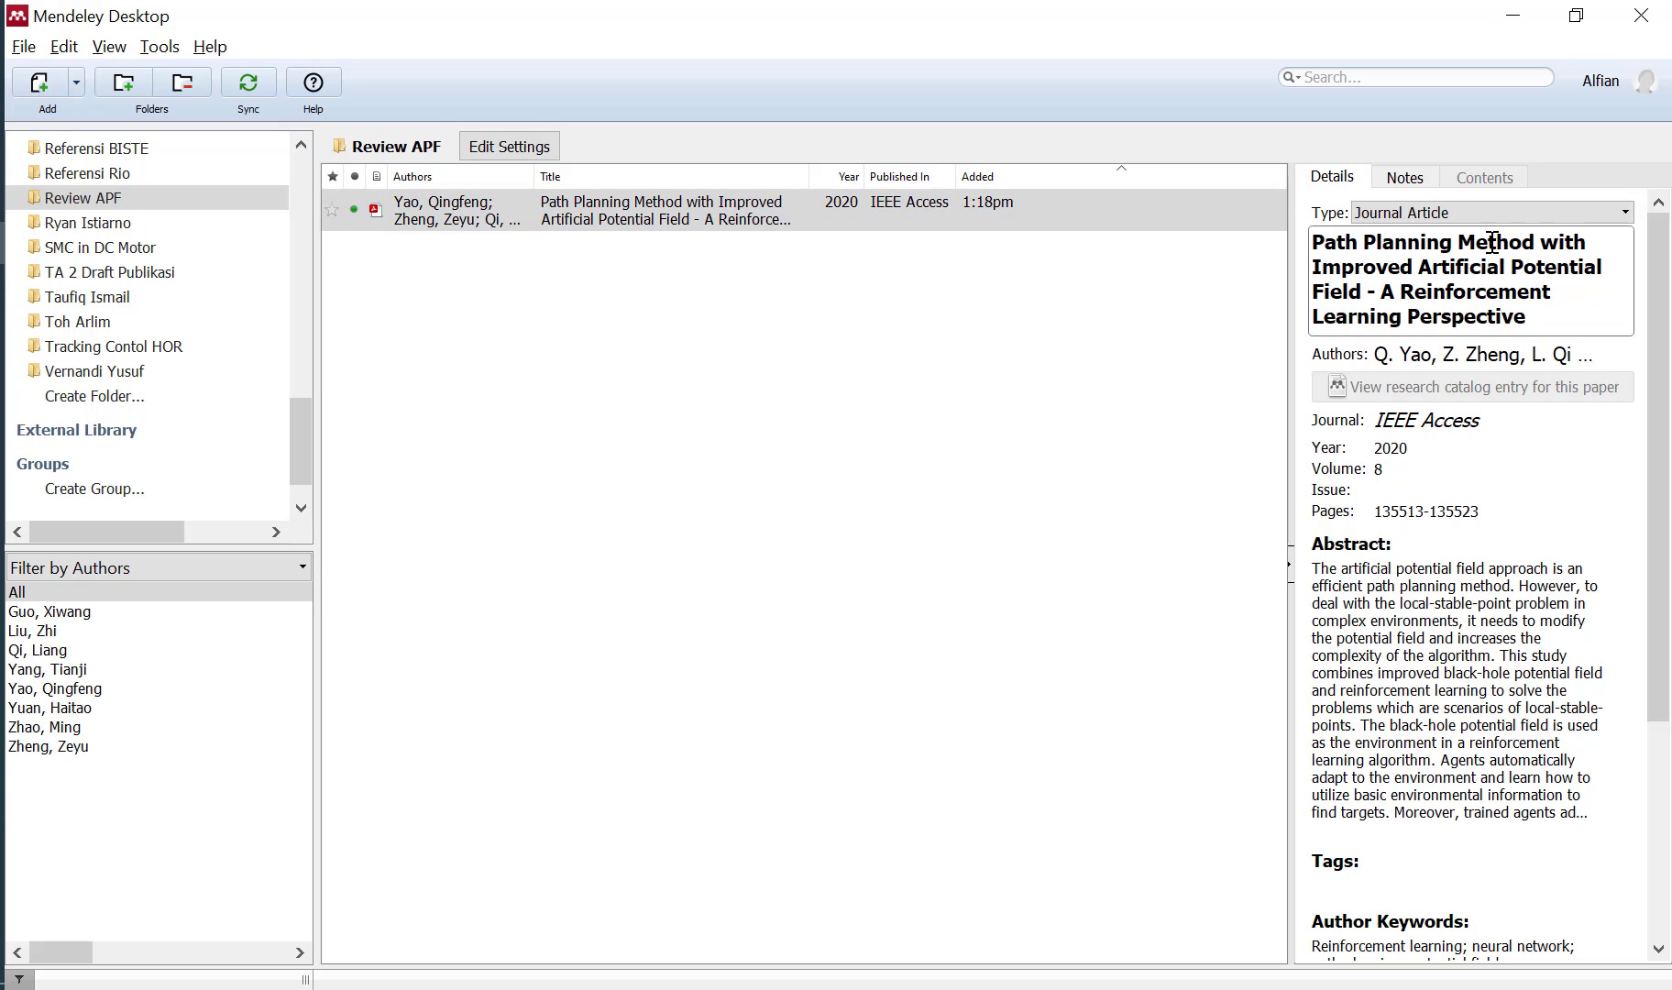
pyautogui.click(1458, 356)
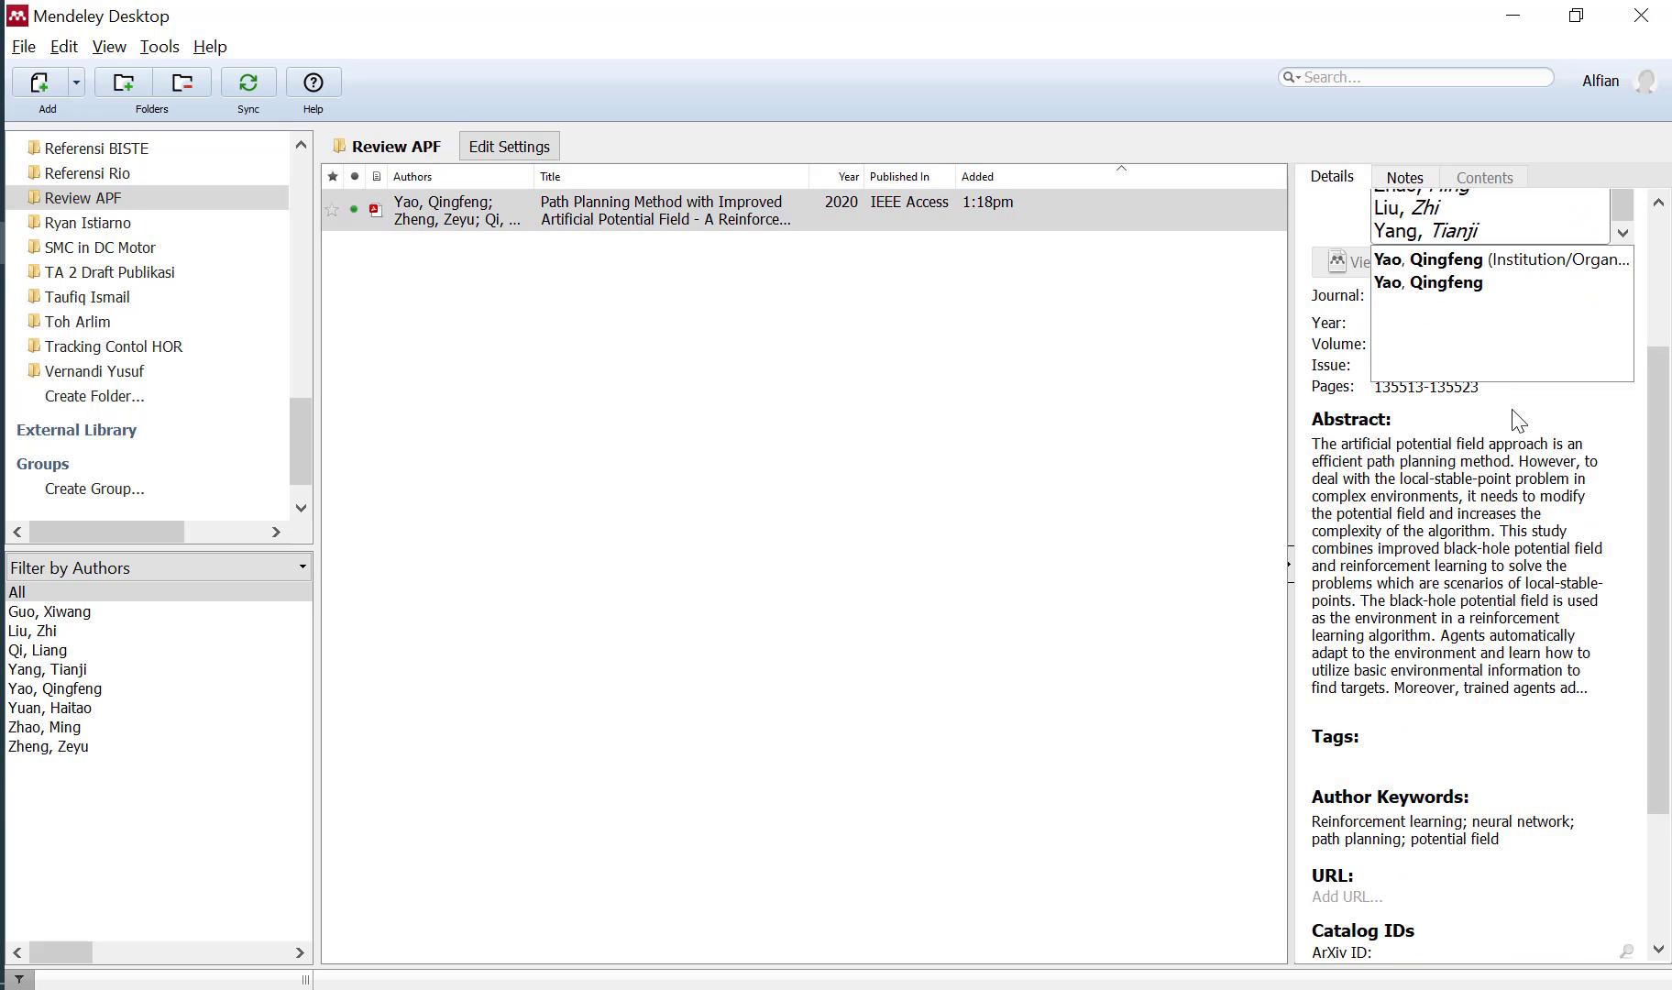
pyautogui.click(1197, 536)
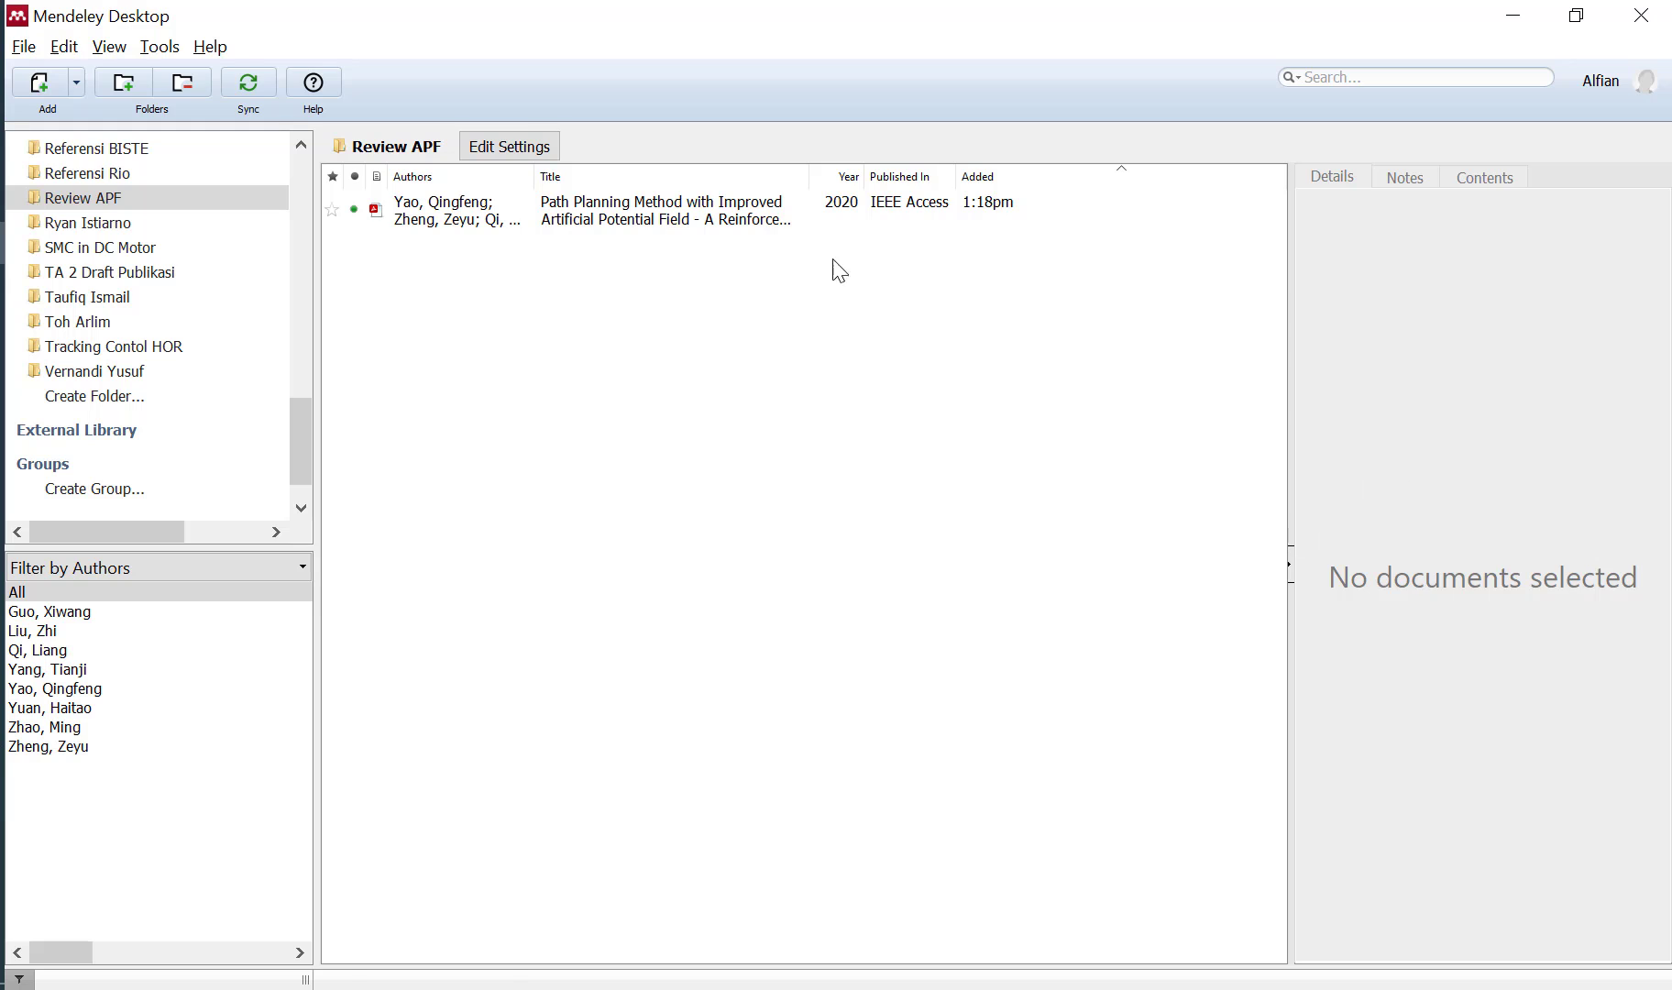
pyautogui.click(848, 220)
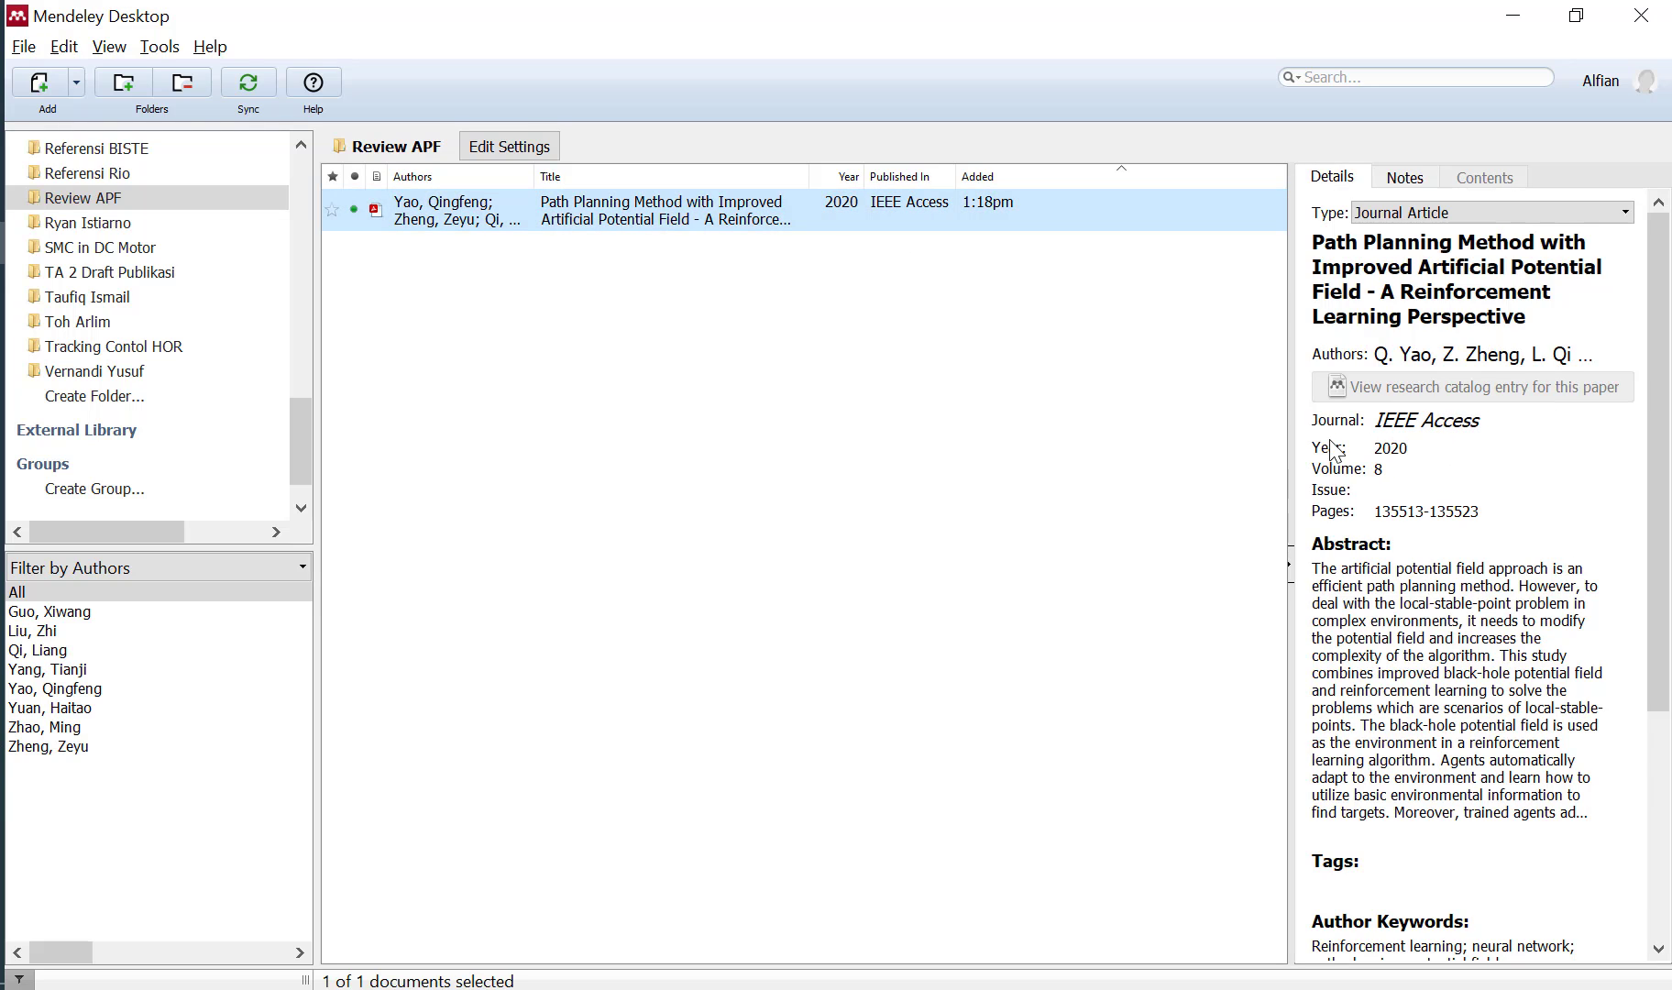
pyautogui.scroll(-5, 1460, 516)
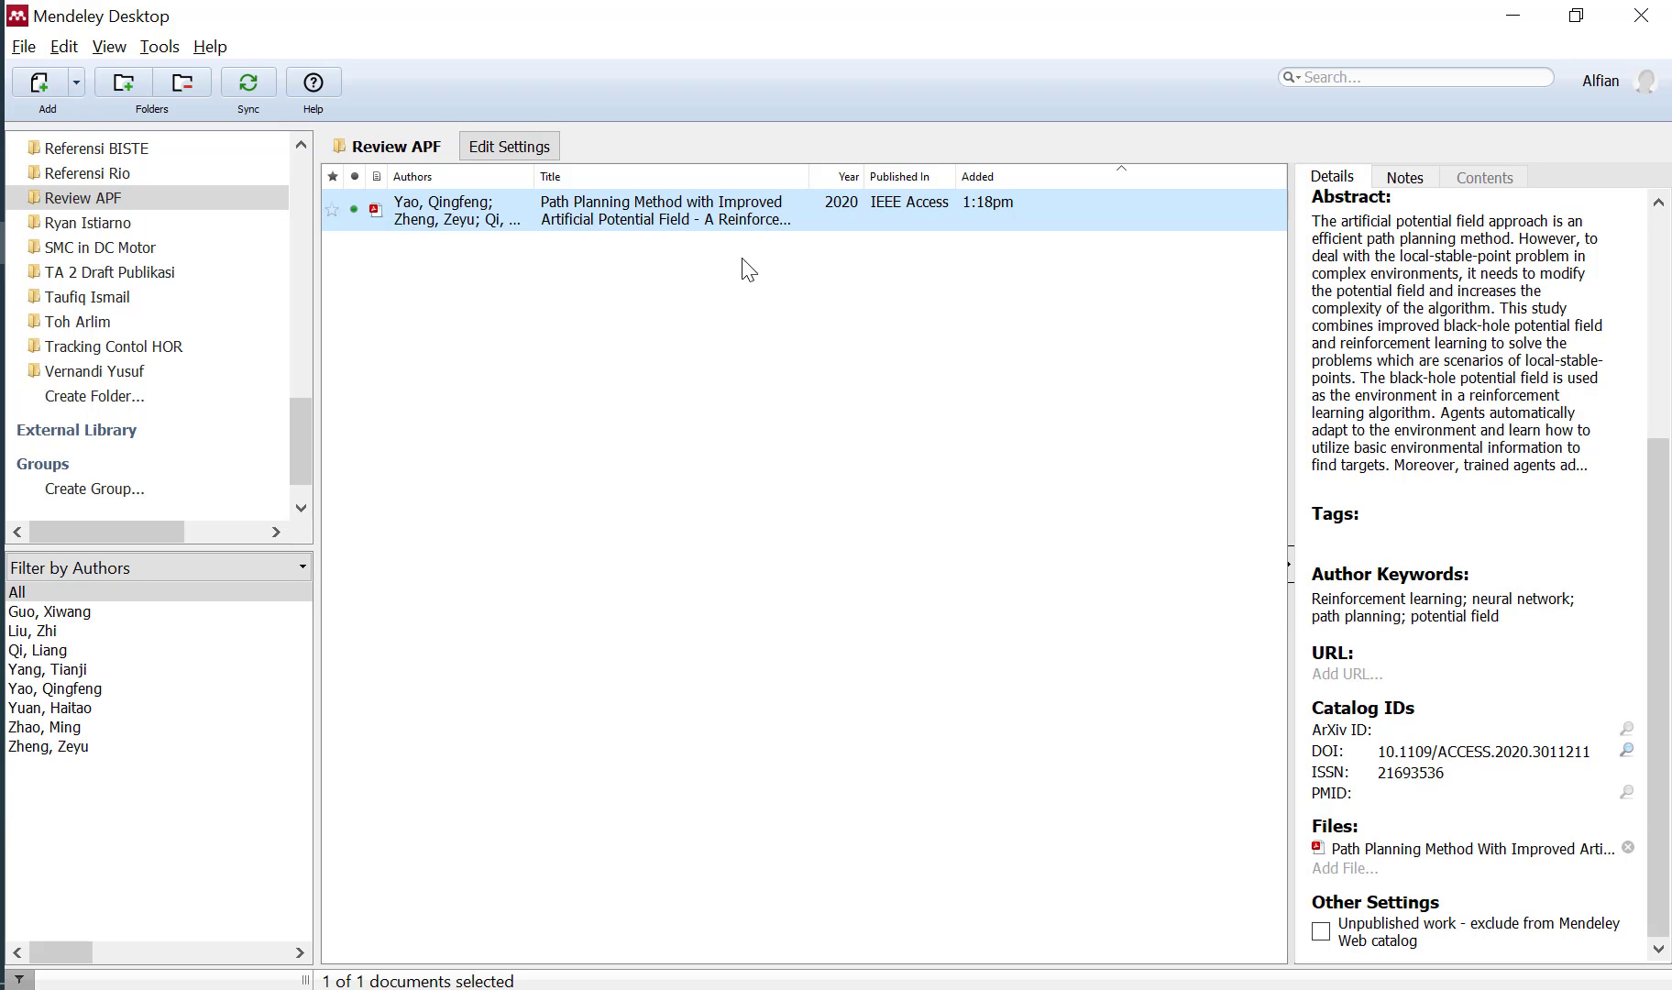
pyautogui.click(652, 218)
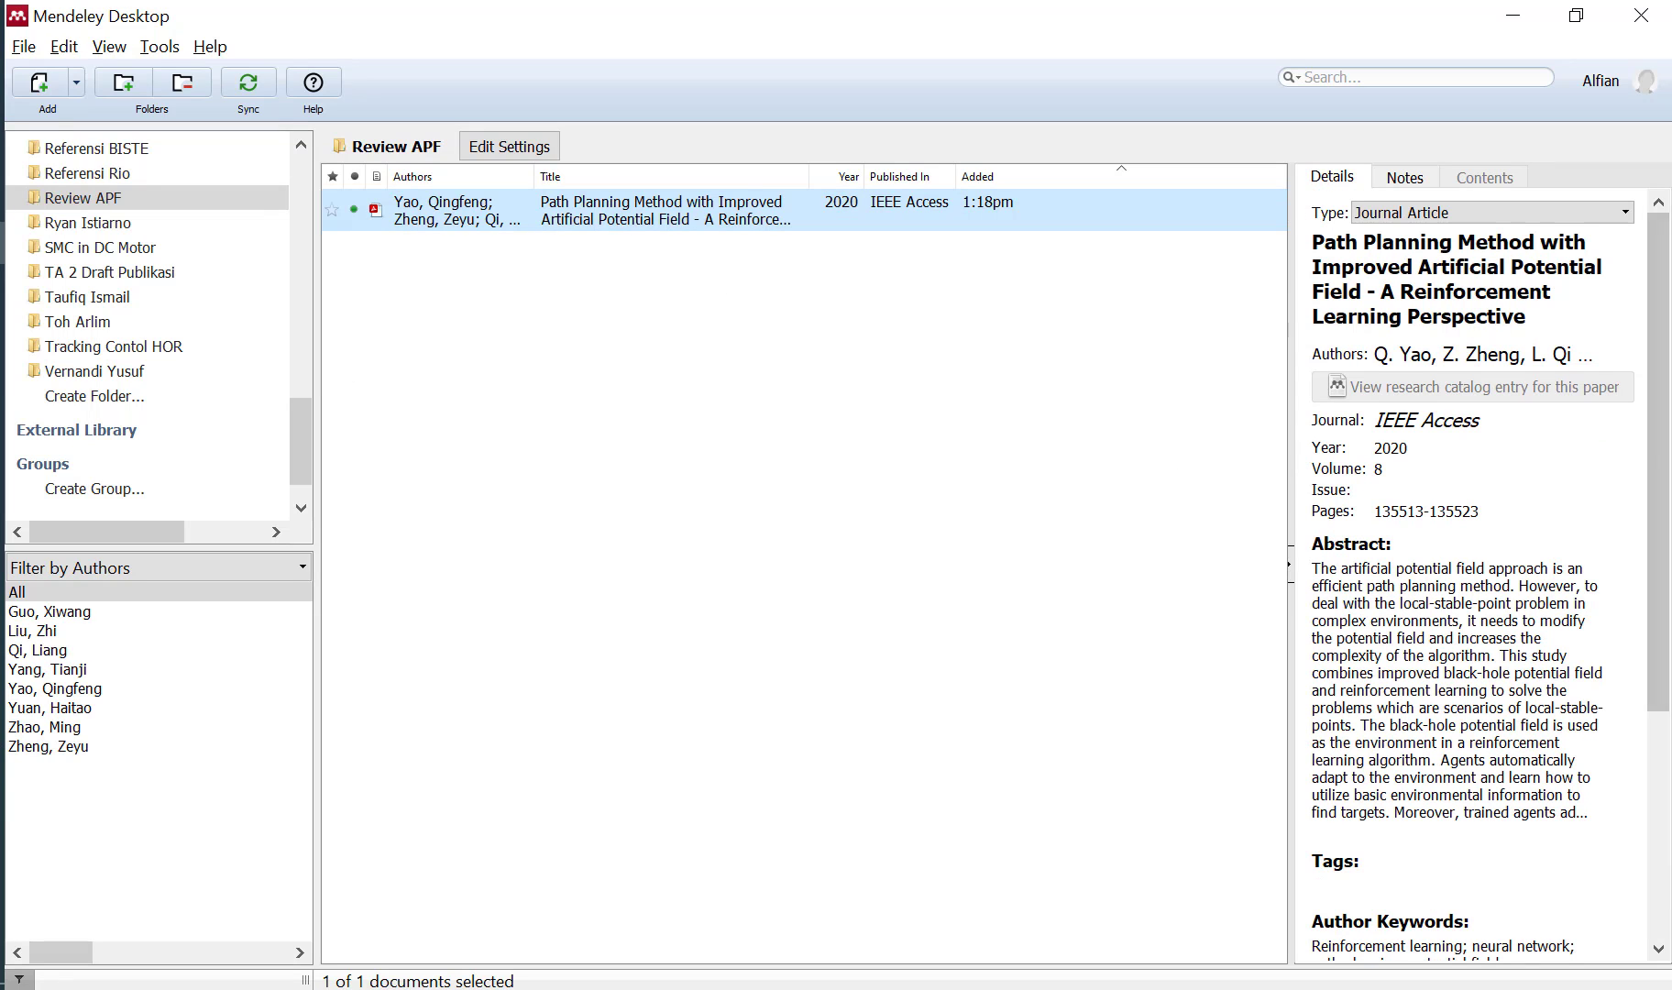
# Open the imported article's PDF in Mendeley's built-in viewer and skim its opening pages.
pyautogui.hotkey('alt', 'Tab')
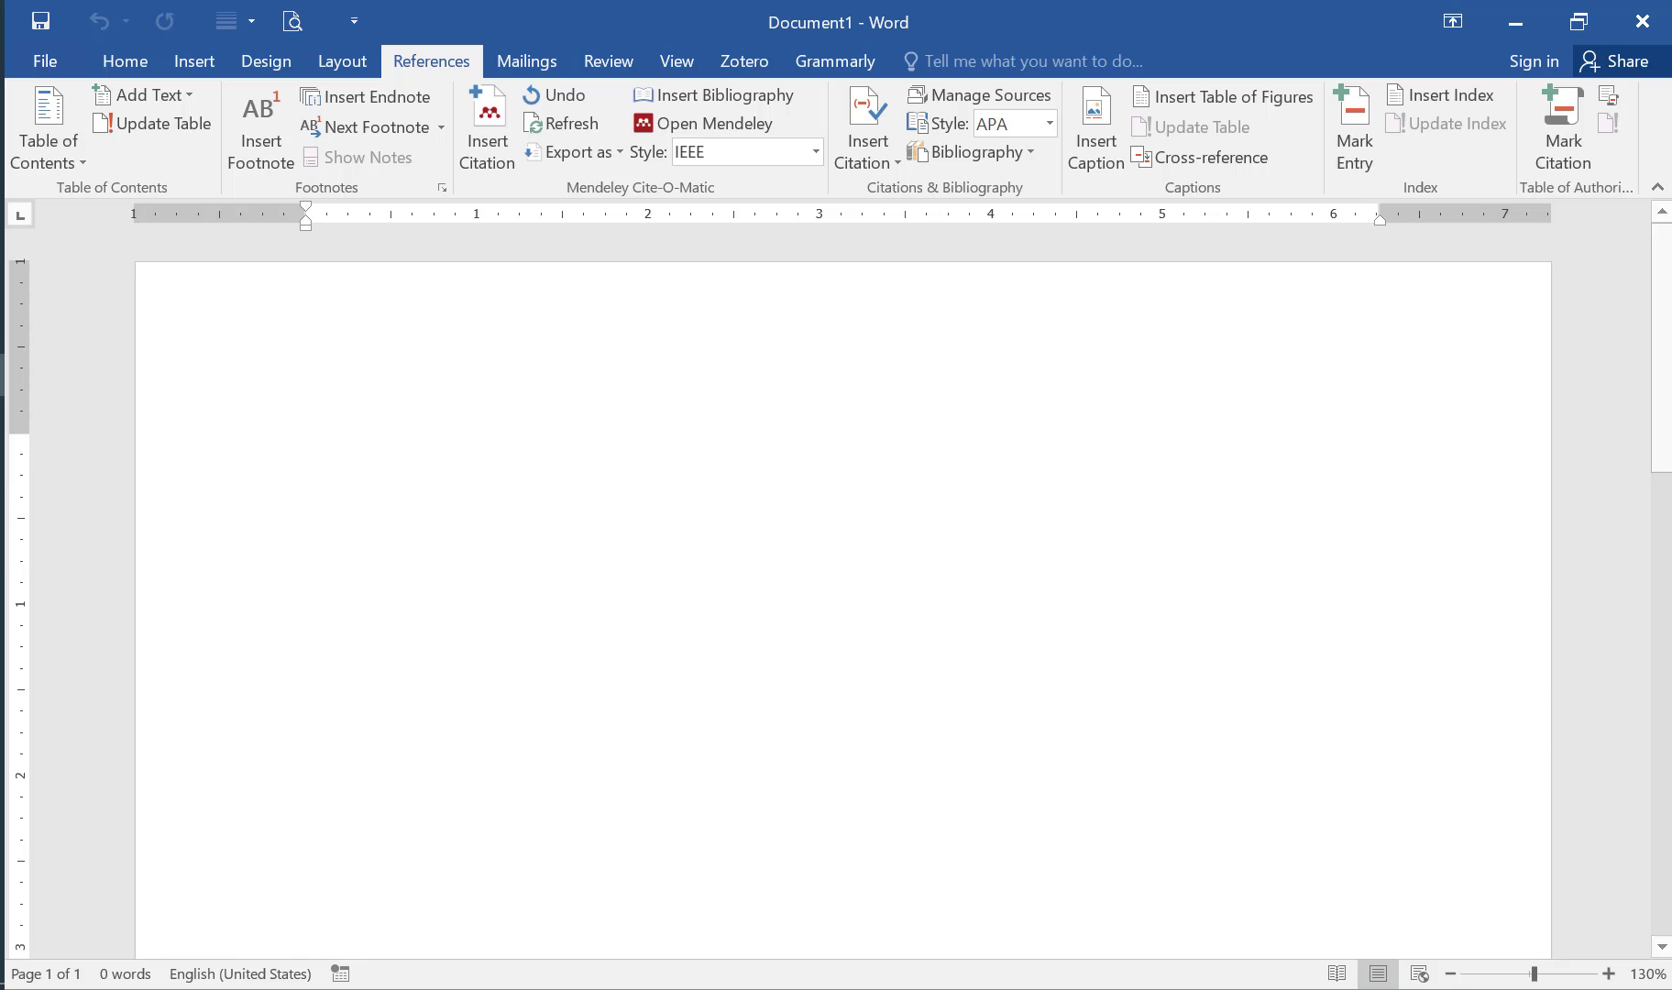
pyautogui.hotkey('alt', 'Tab')
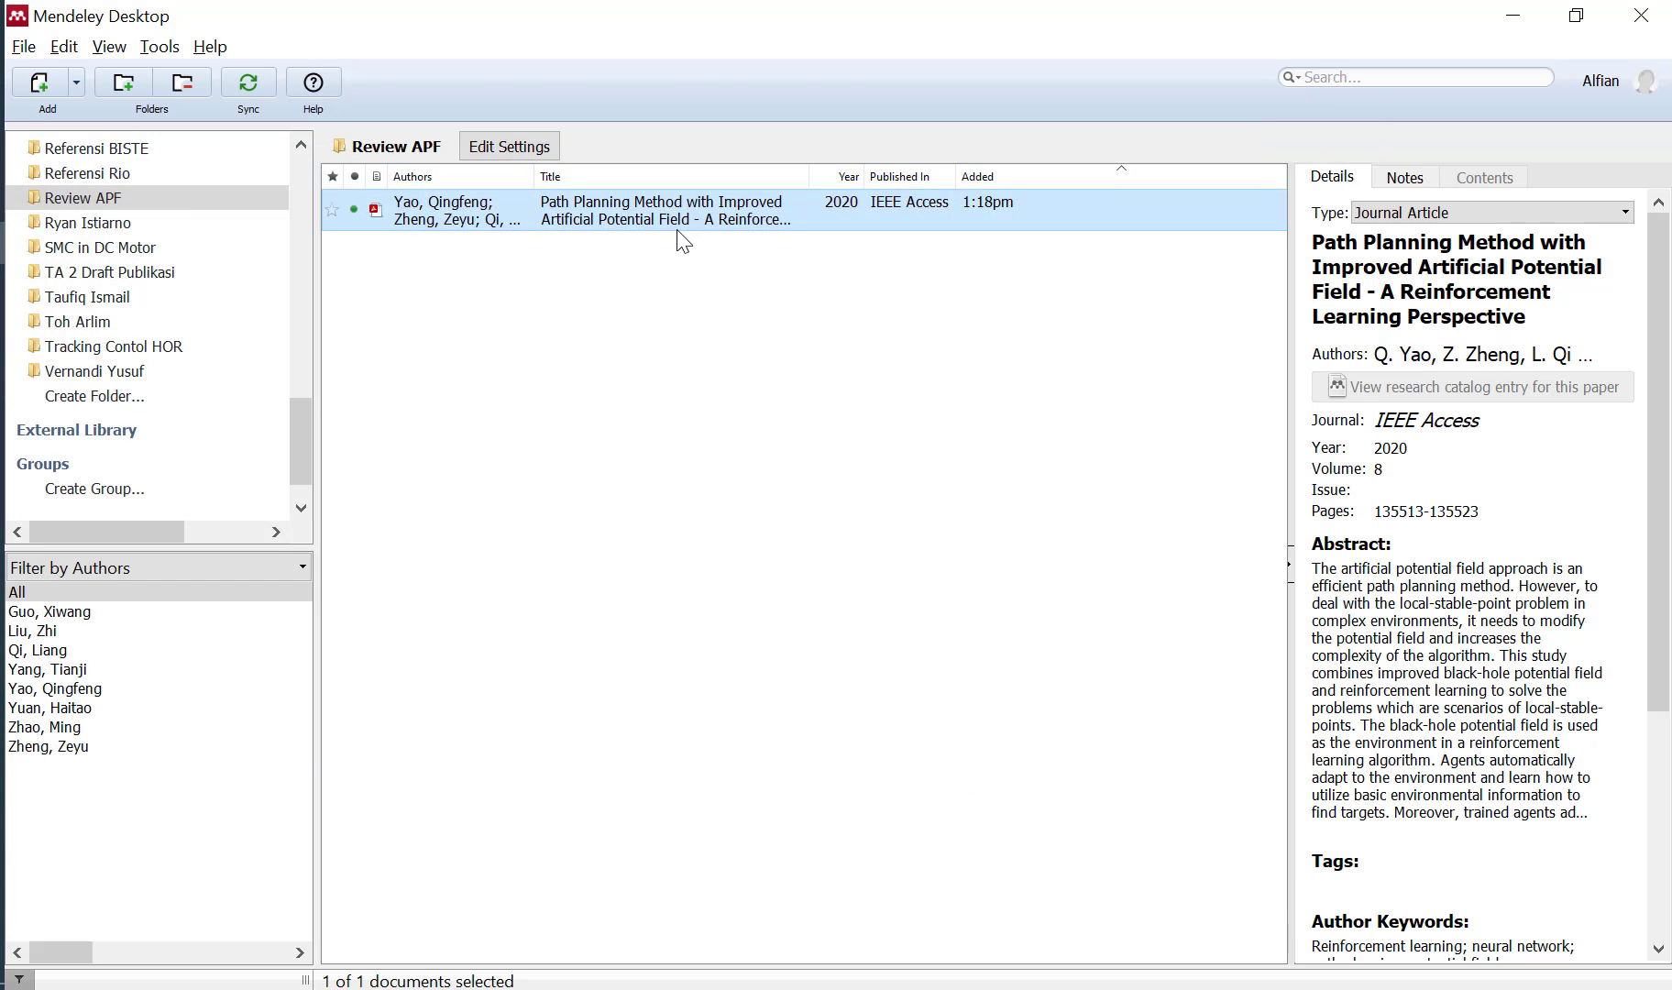
pyautogui.doubleClick(678, 229)
pyautogui.scroll(-1, 853, 563)
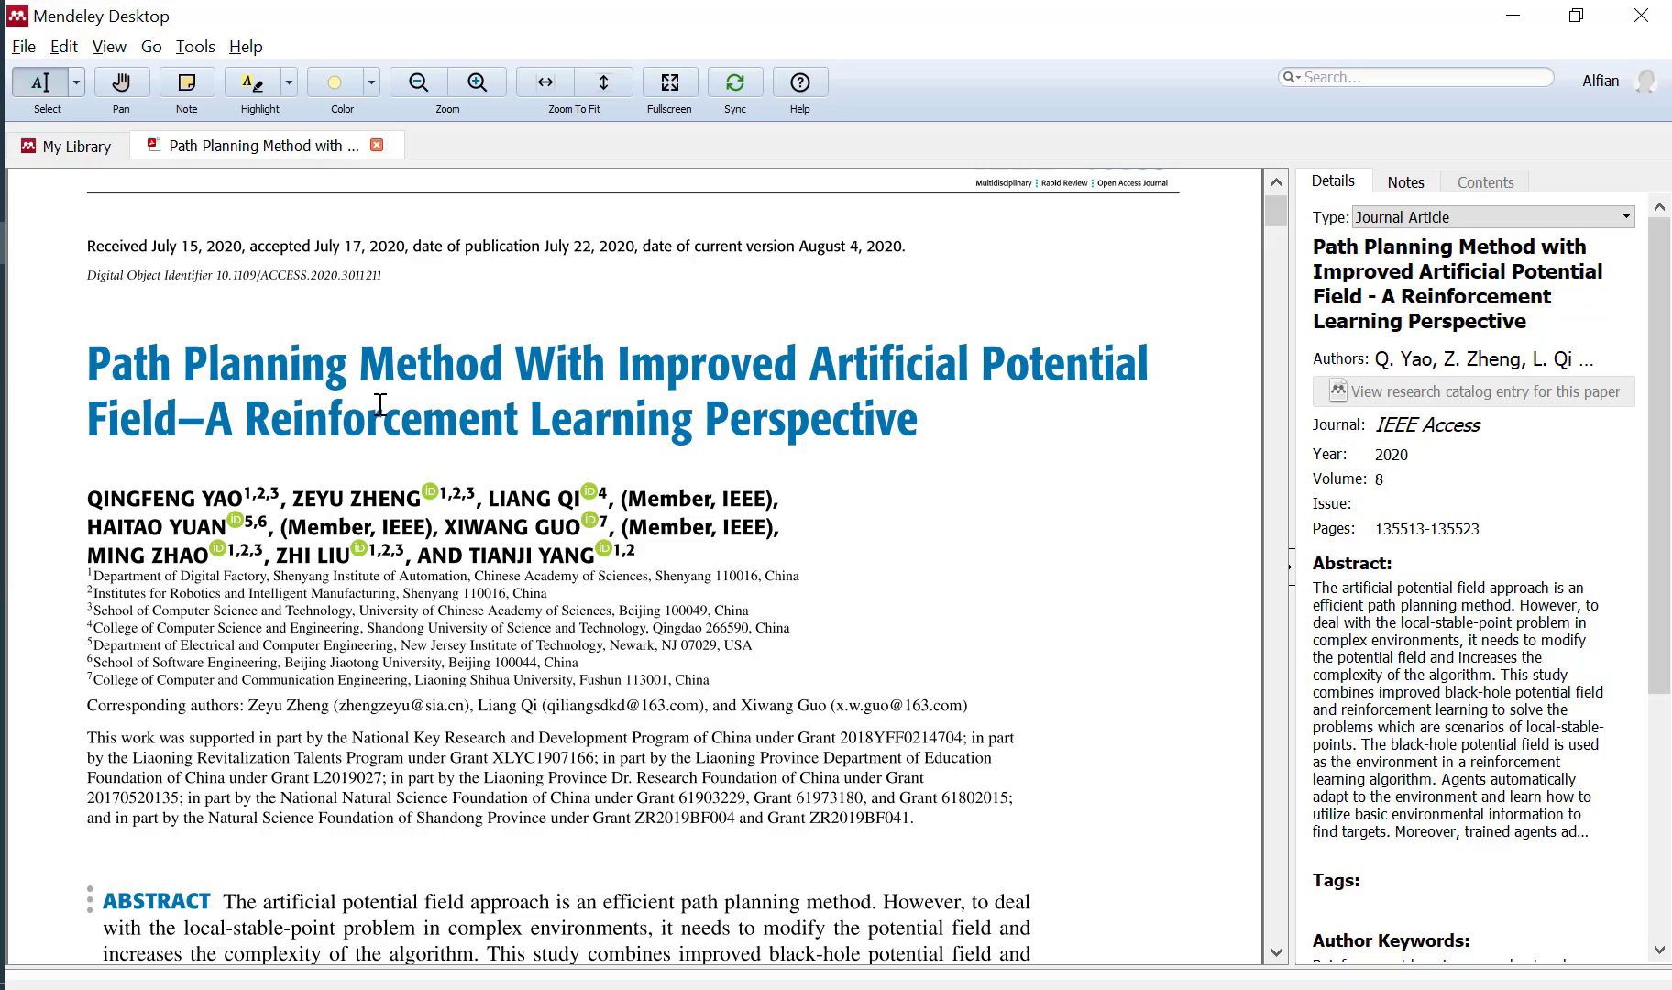
pyautogui.scroll(-15, 928, 434)
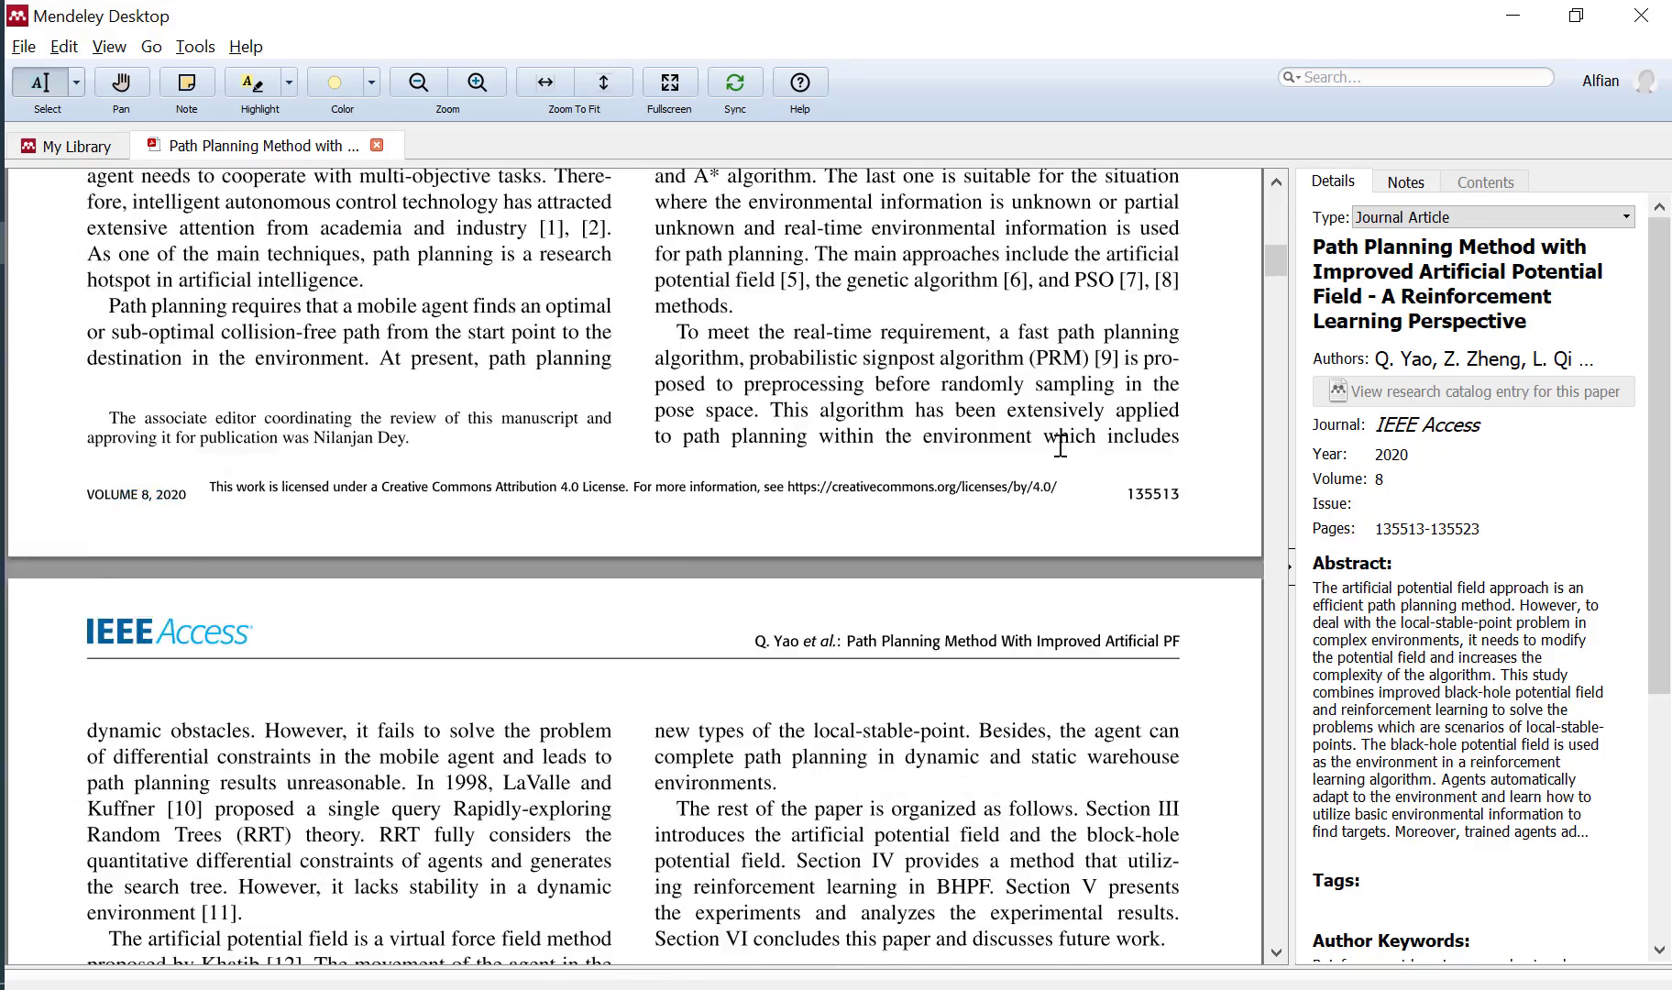
# Switch to the blank Word document and write "Improved Artificial Potential Field" on the first line.
pyautogui.hotkey('alt', 'Tab')
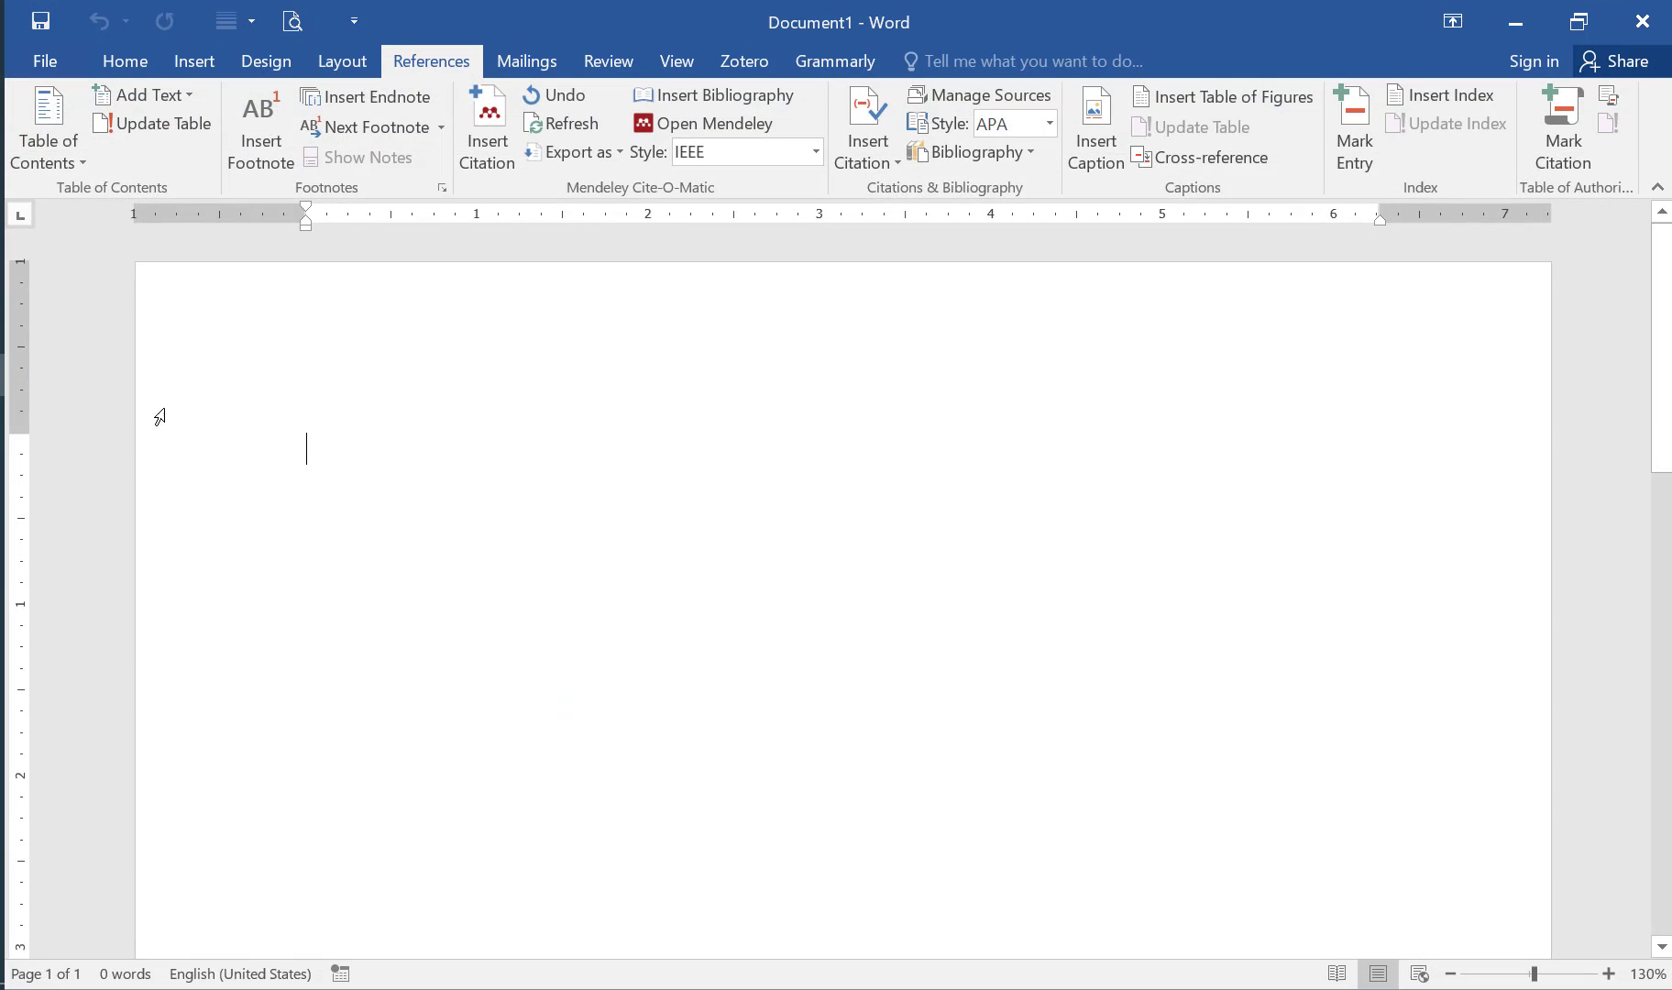
pyautogui.write('iMP')
pyautogui.press('BackSpace')
pyautogui.press('BackSpace')
pyautogui.press('BackSpace')
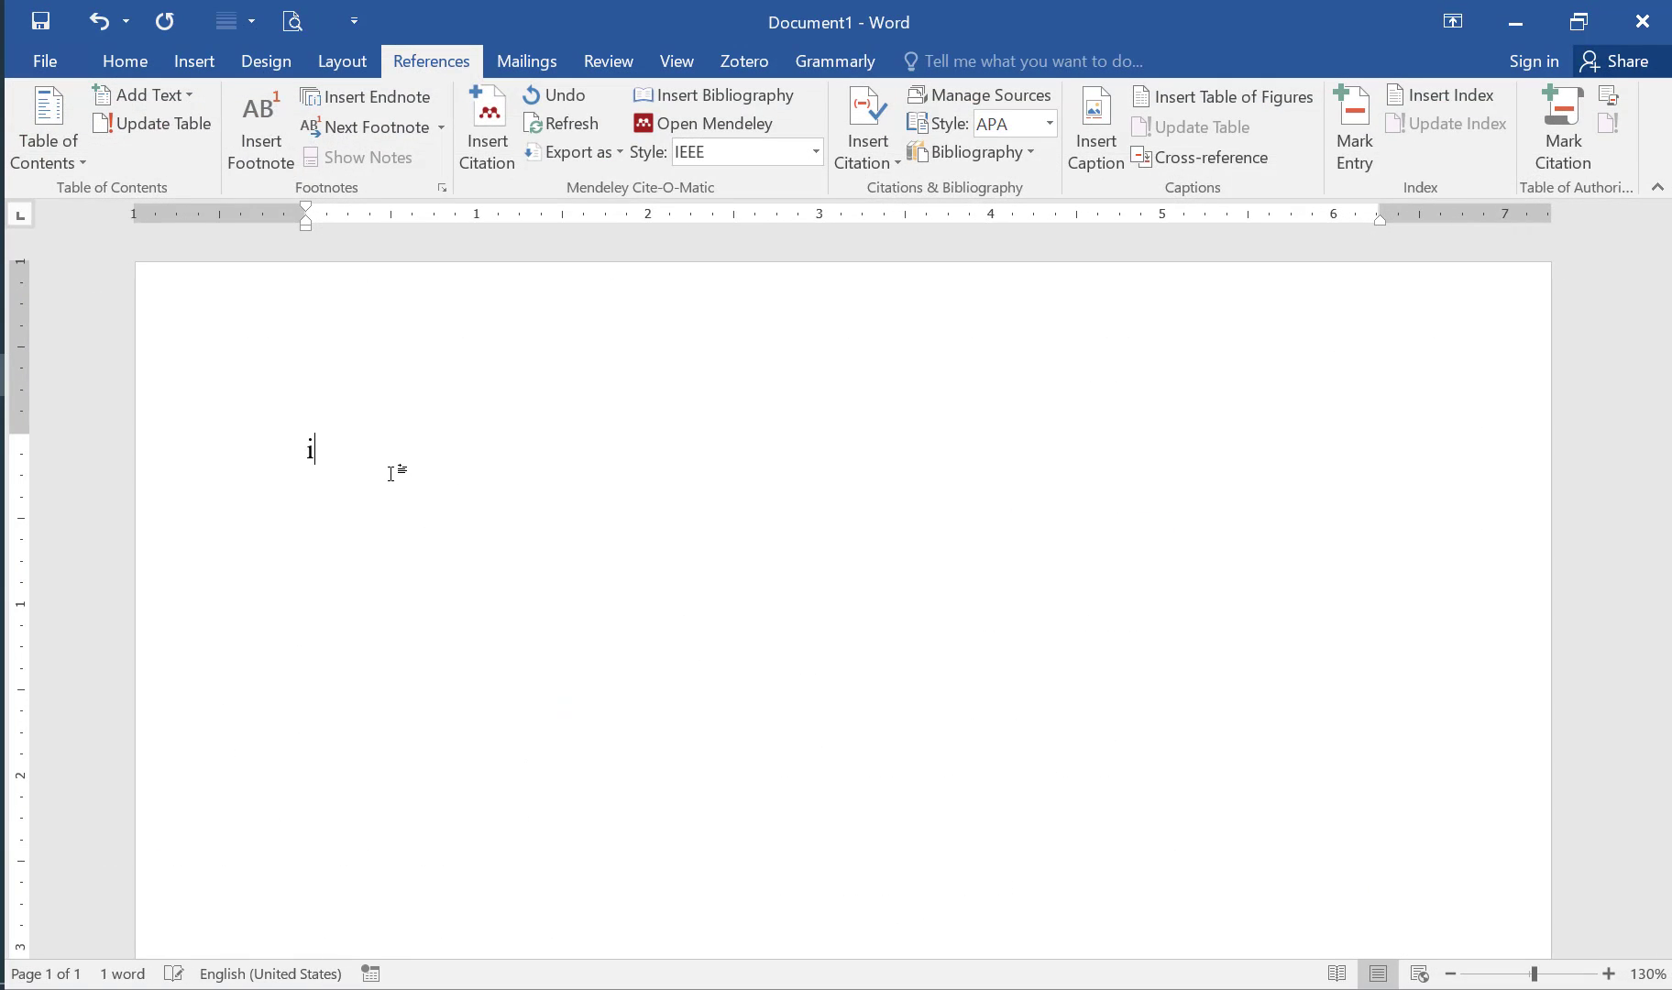
pyautogui.write('Improved Artifi')
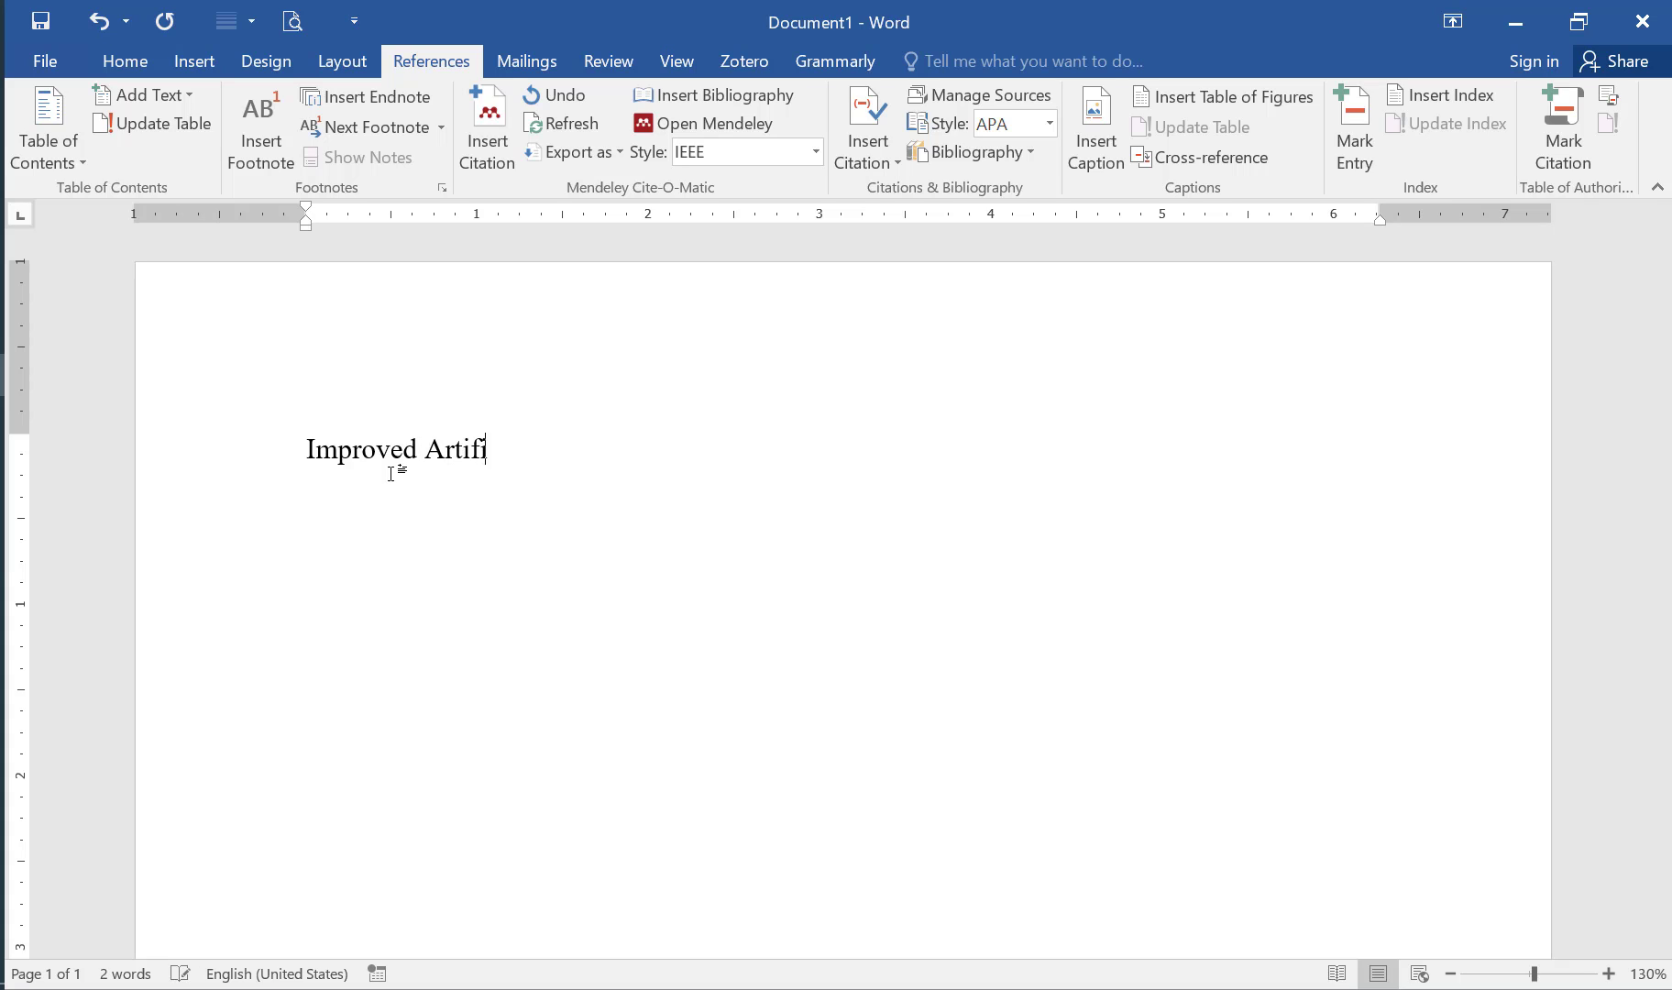
pyautogui.write('cial Potent')
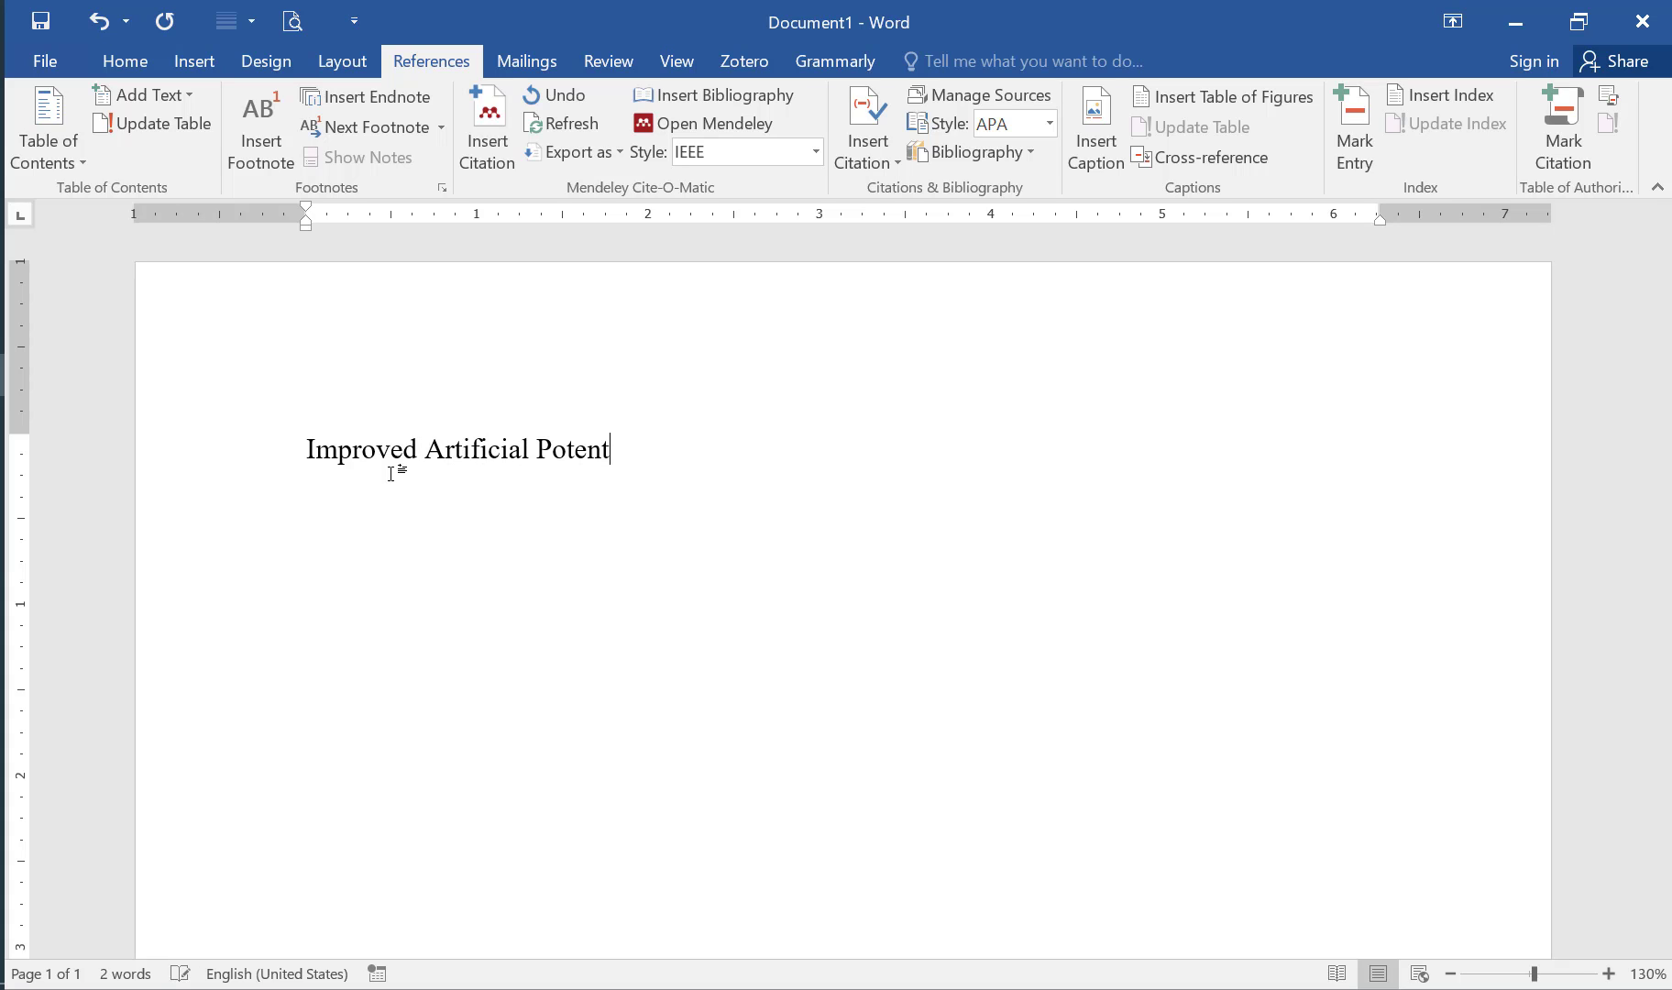
pyautogui.write('ia')
pyautogui.press('BackSpace')
pyautogui.write('ial Field')
# Insert a Mendeley citation after the phrase for "Path Planning Method with Improved Artificial Potential Field—A Reinforcement Learning Perspective".
pyautogui.click(490, 138)
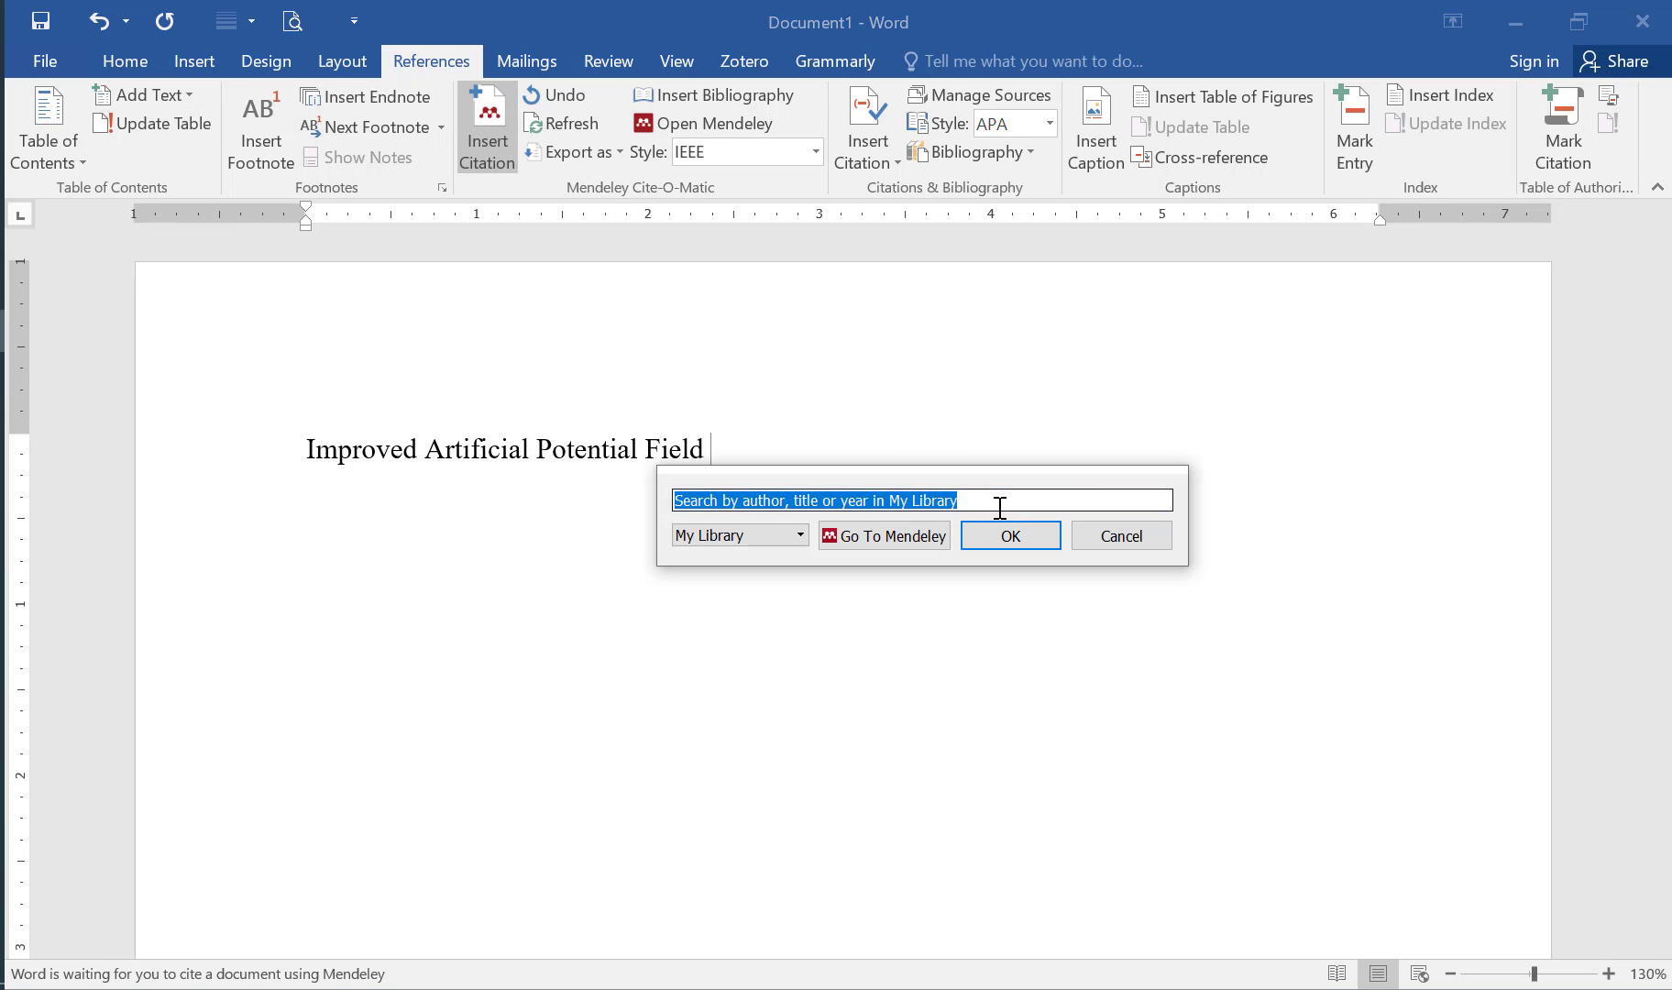
pyautogui.write('Path Planning Method with Improved Artificial Potential Field—A Reinforcement Learning Perspective')
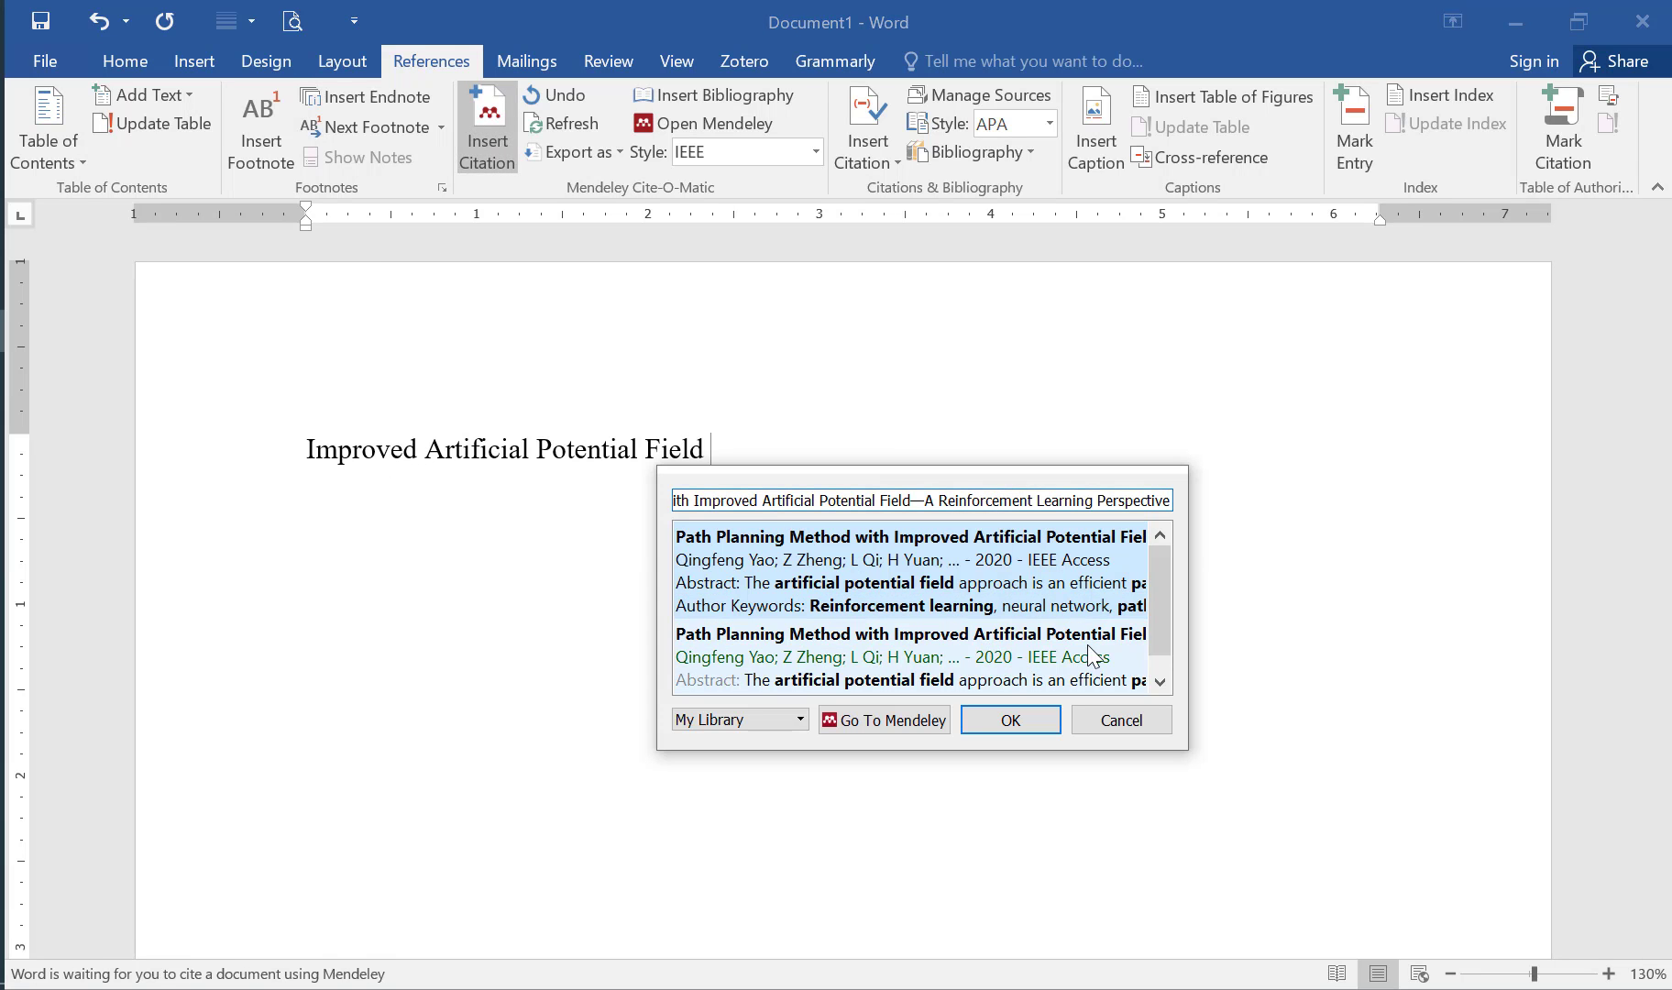
pyautogui.moveTo(1158, 635); pyautogui.dragTo(1043, 554)
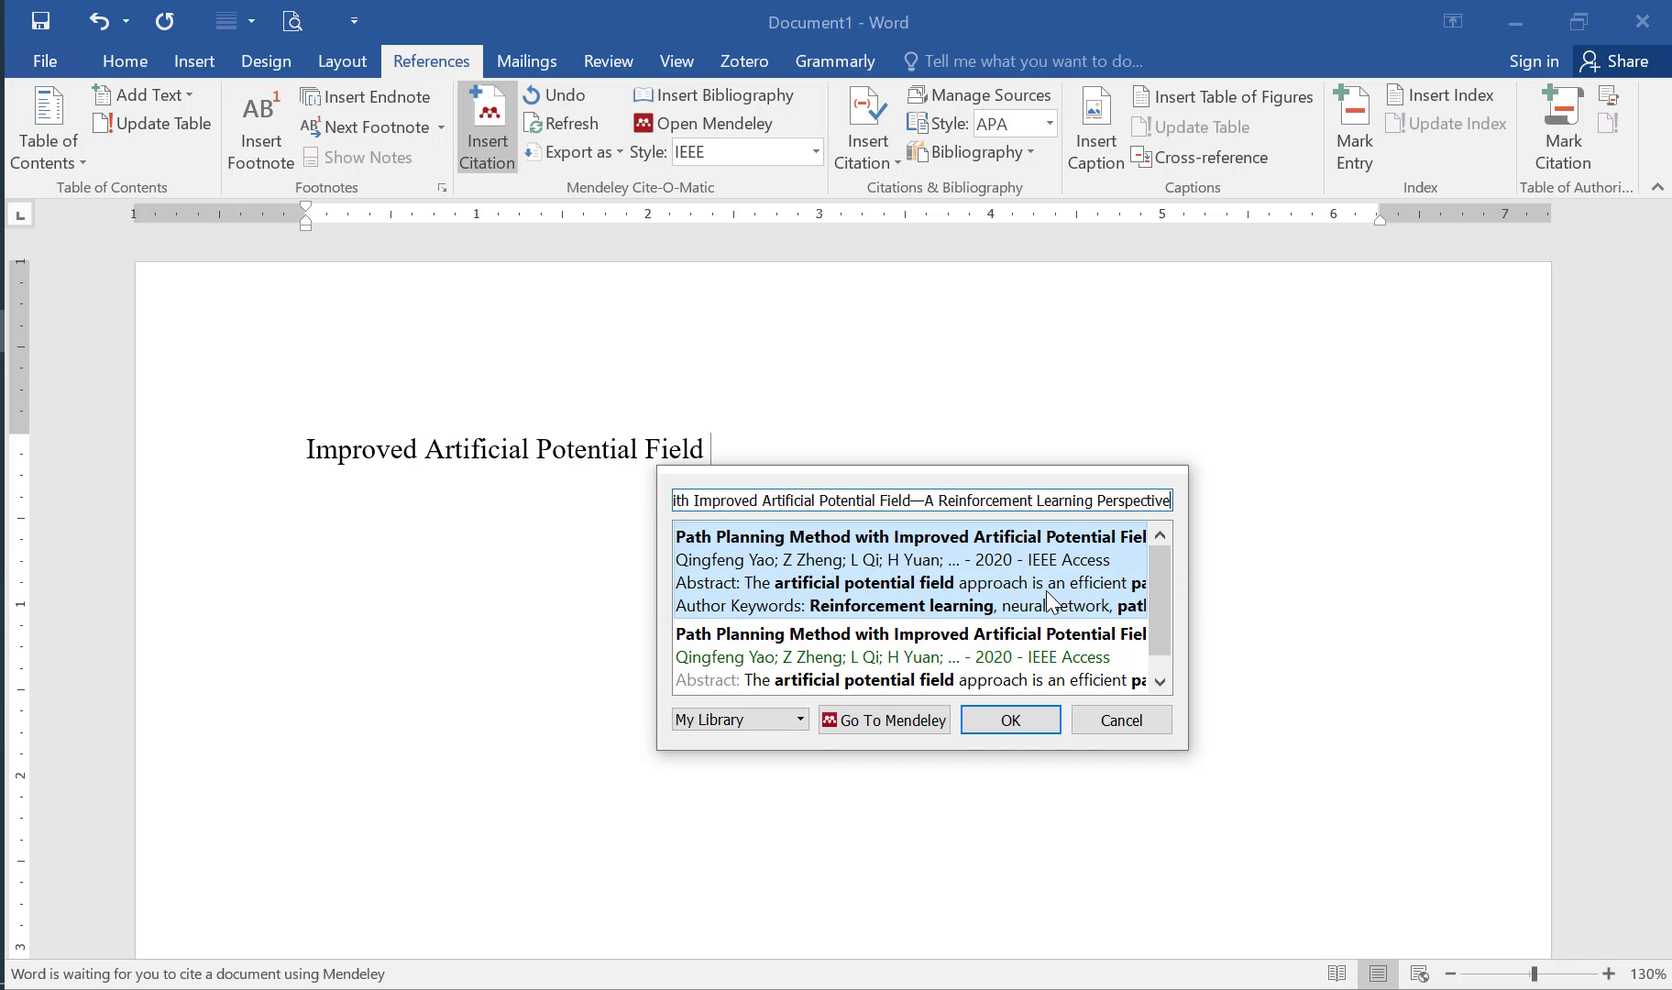
pyautogui.click(989, 596)
pyautogui.click(1009, 543)
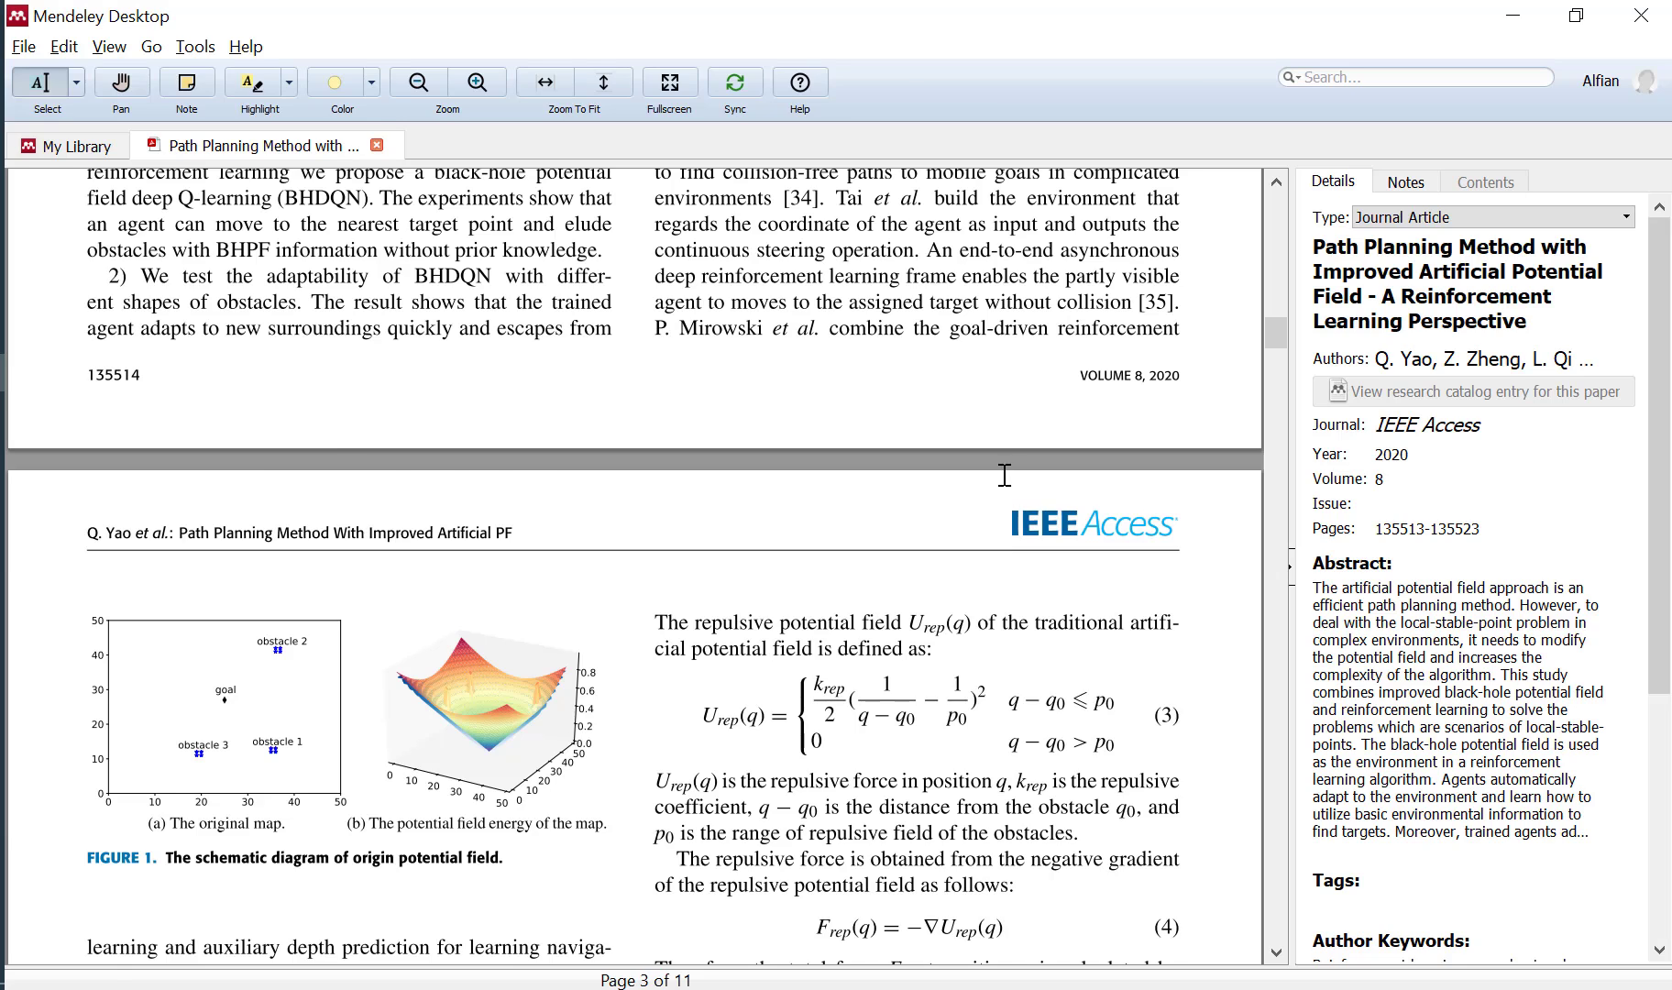
pyautogui.press('Return')
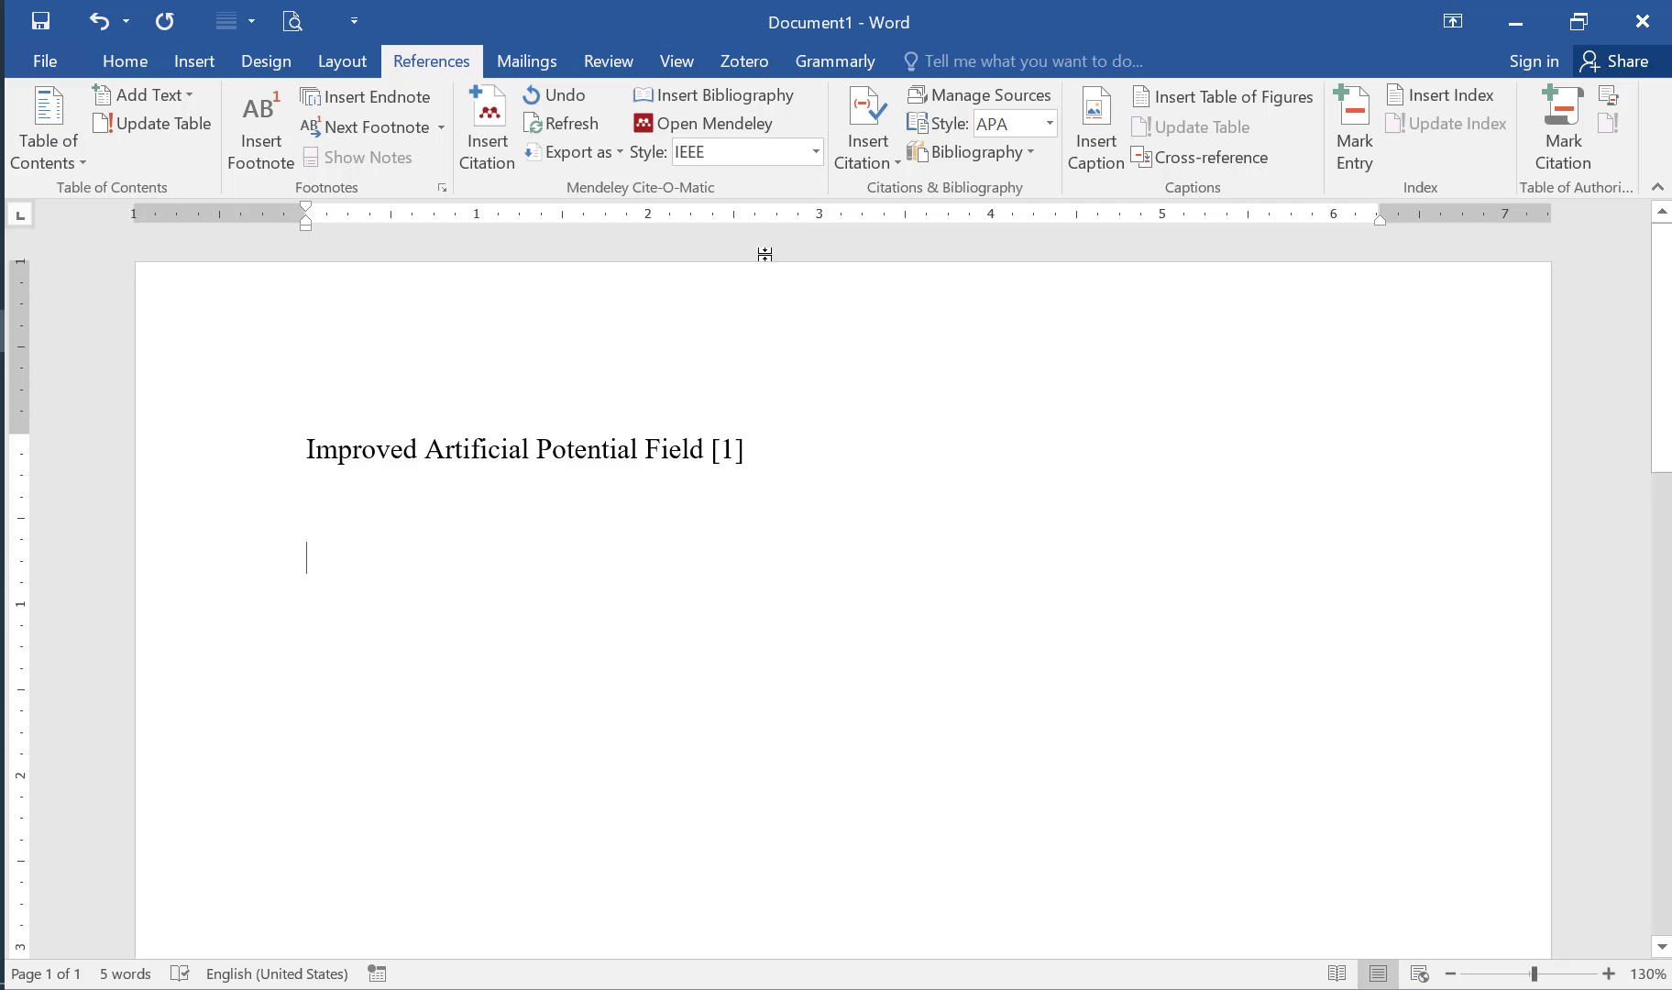
# Change the Mendeley citation style to Elsevier - Harvard (with titles).
pyautogui.click(734, 449)
pyautogui.moveTo(709, 447); pyautogui.dragTo(705, 448)
pyautogui.click(791, 459)
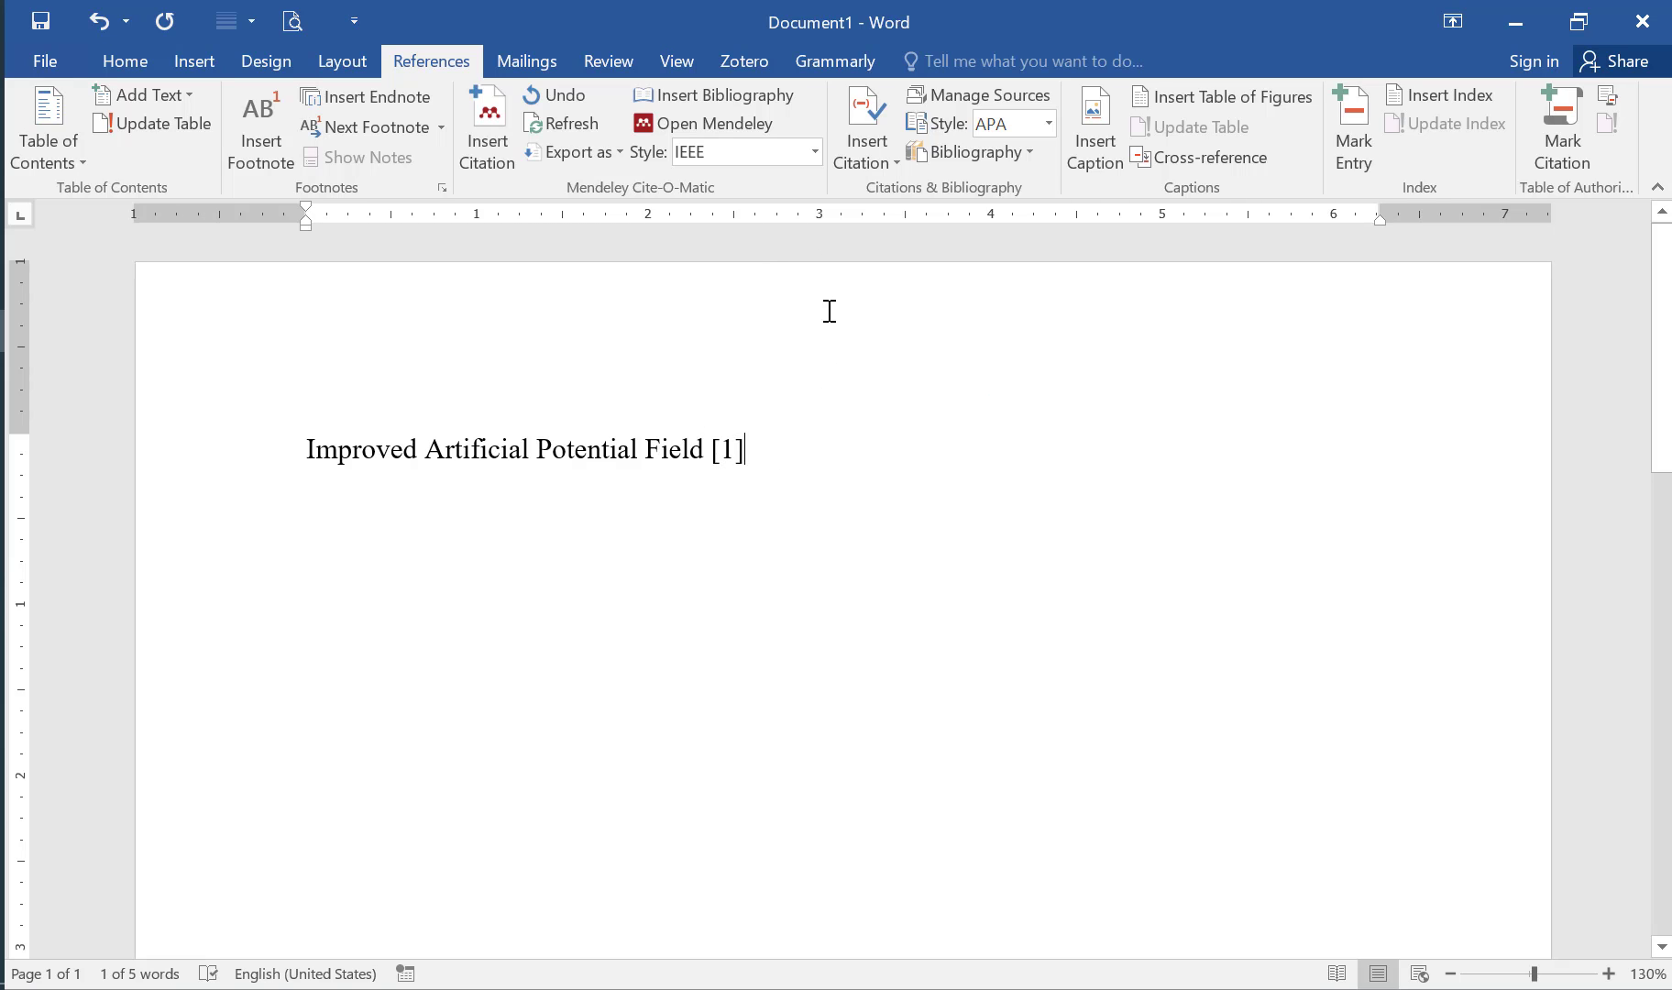
pyautogui.click(814, 153)
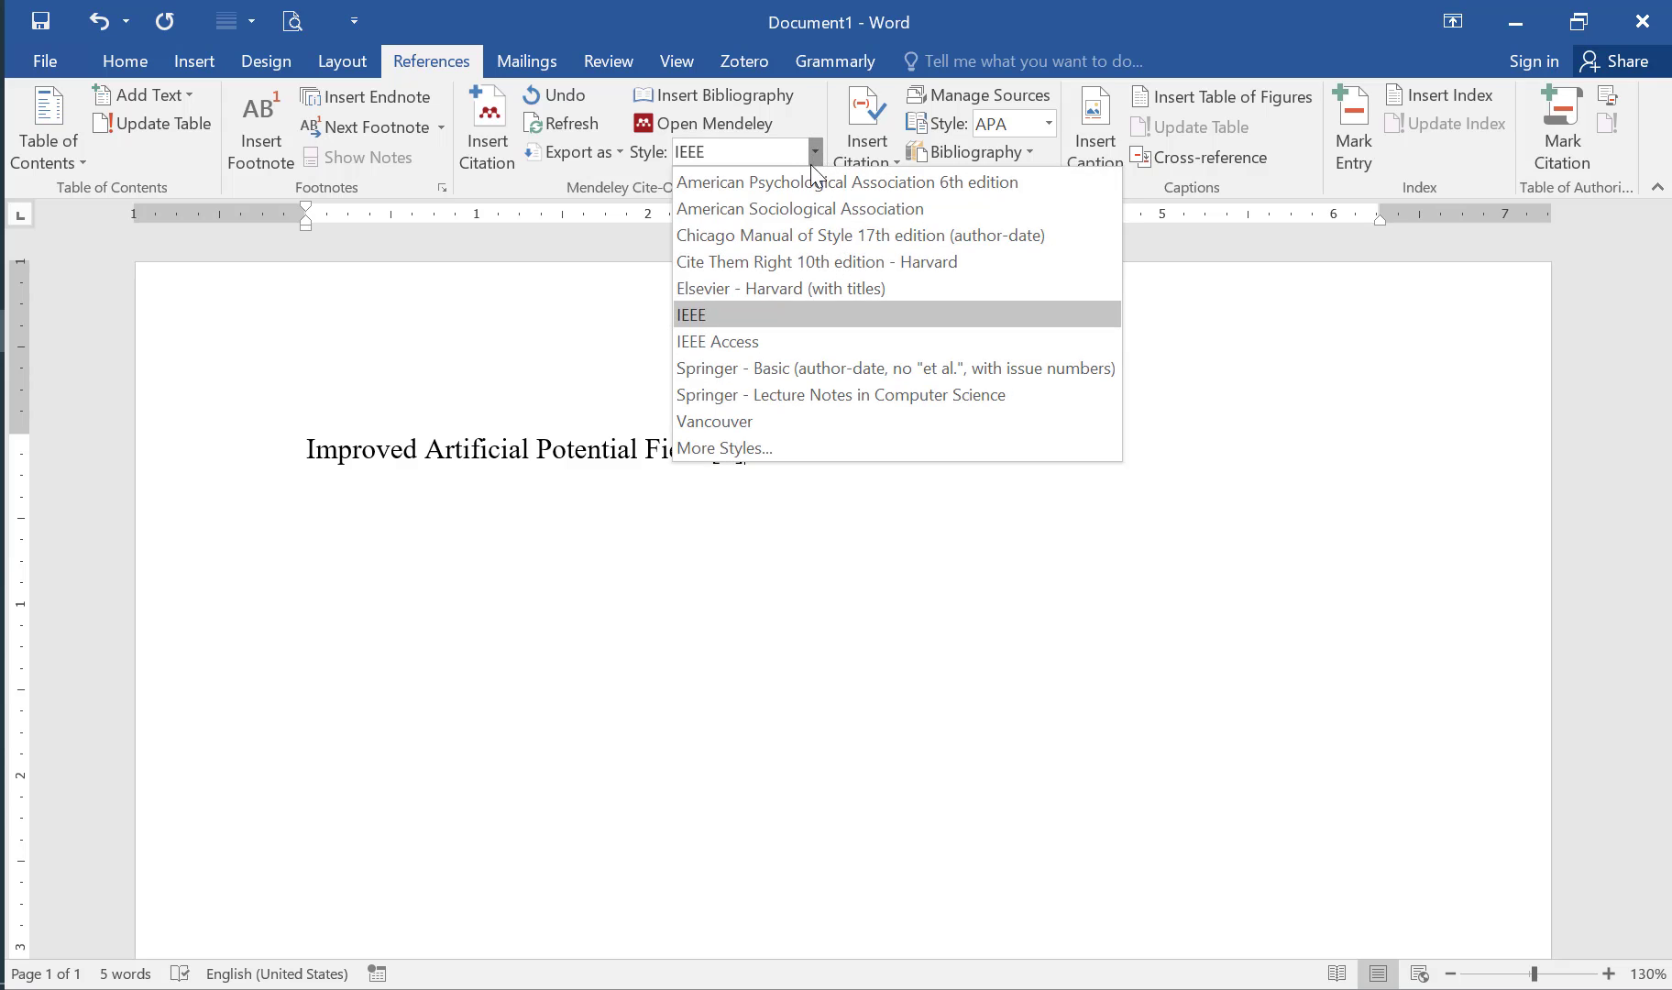
pyautogui.click(802, 289)
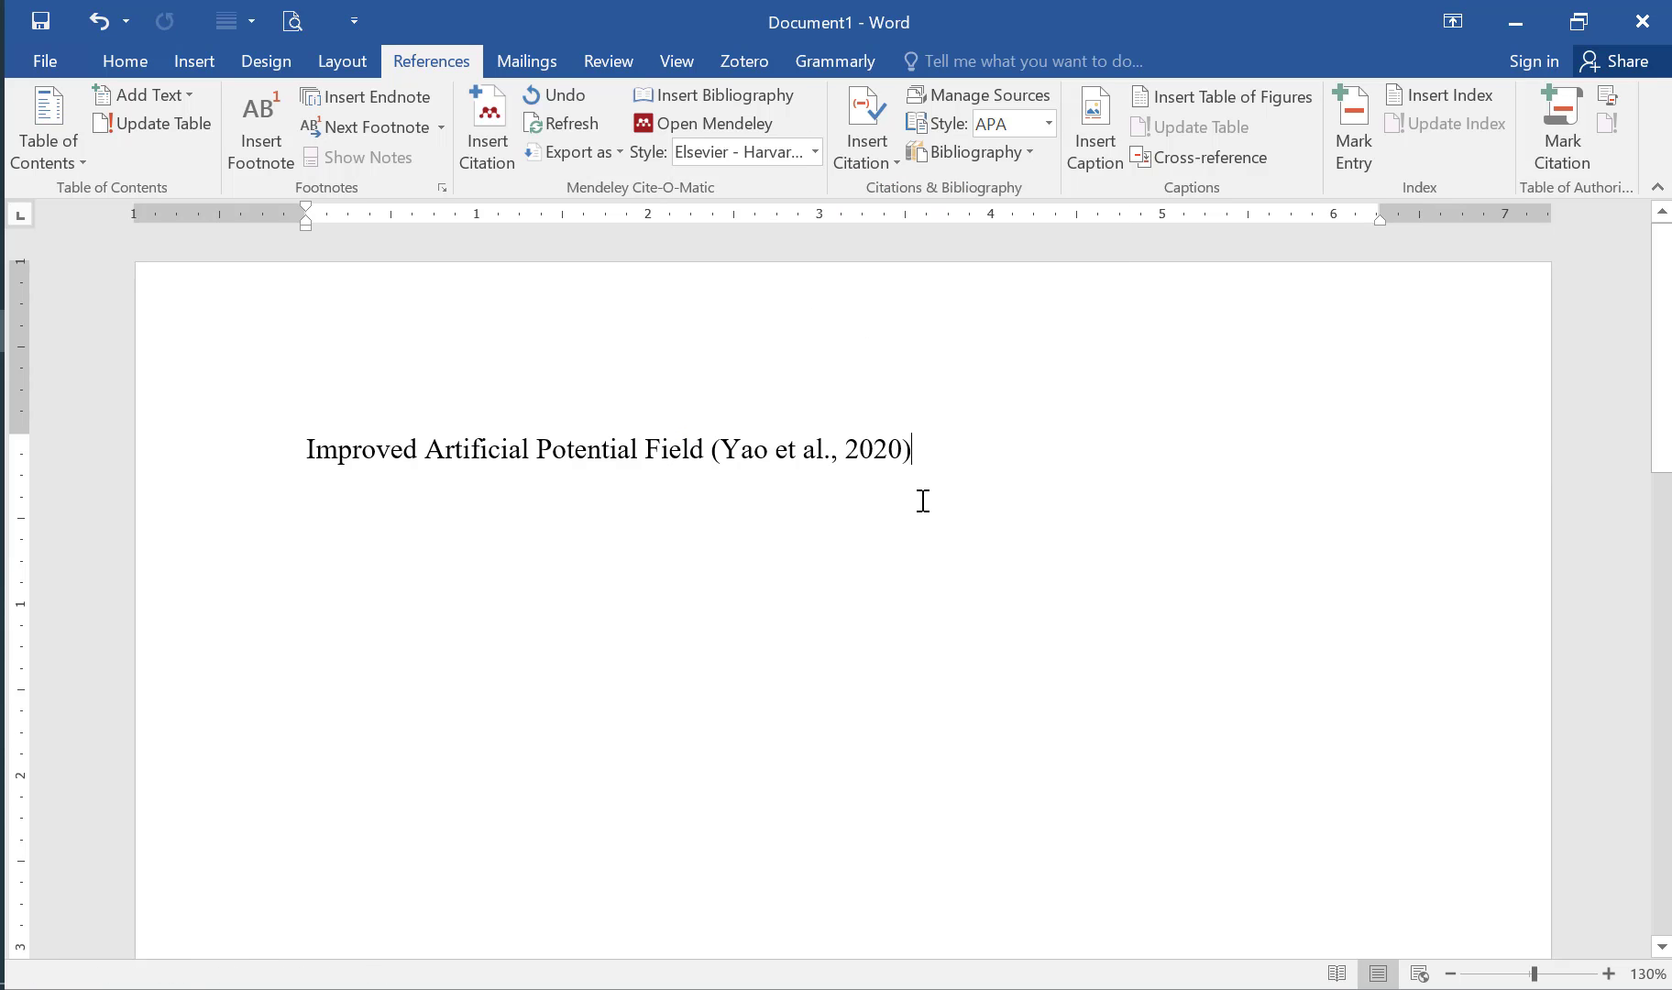
# Add the heading "Daftar Pustaka" two lines below the cited phrase.
pyautogui.press('Return')
pyautogui.press('Return')
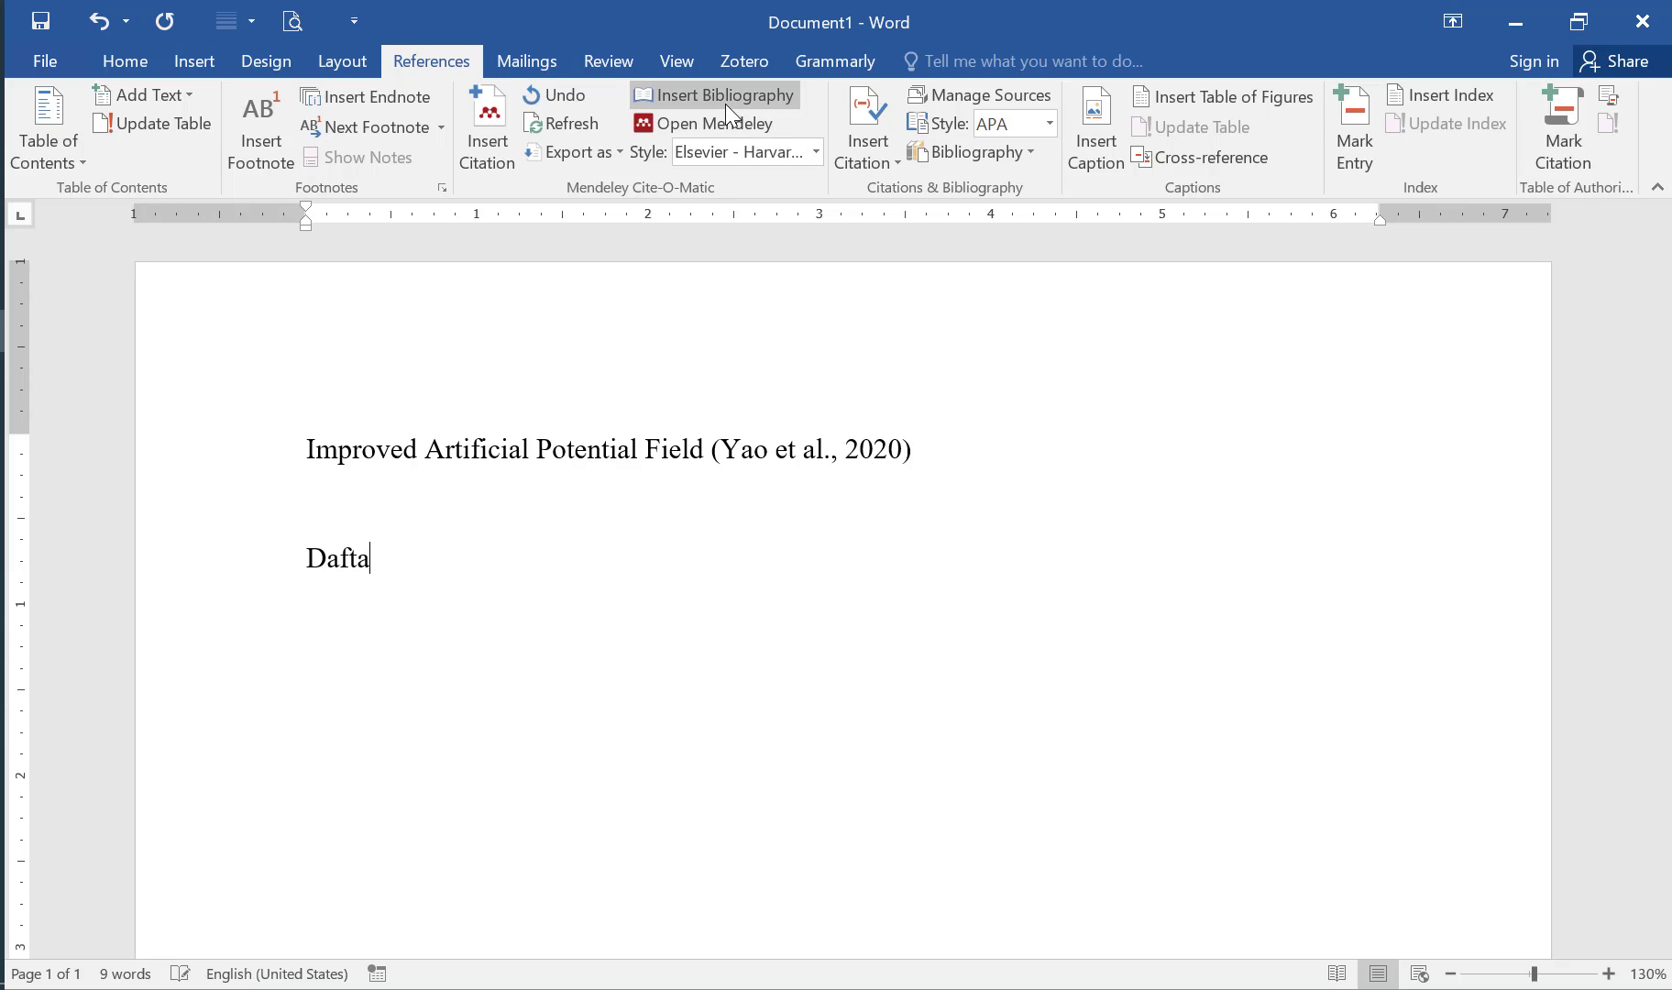
pyautogui.write('Daftar Pustaka')
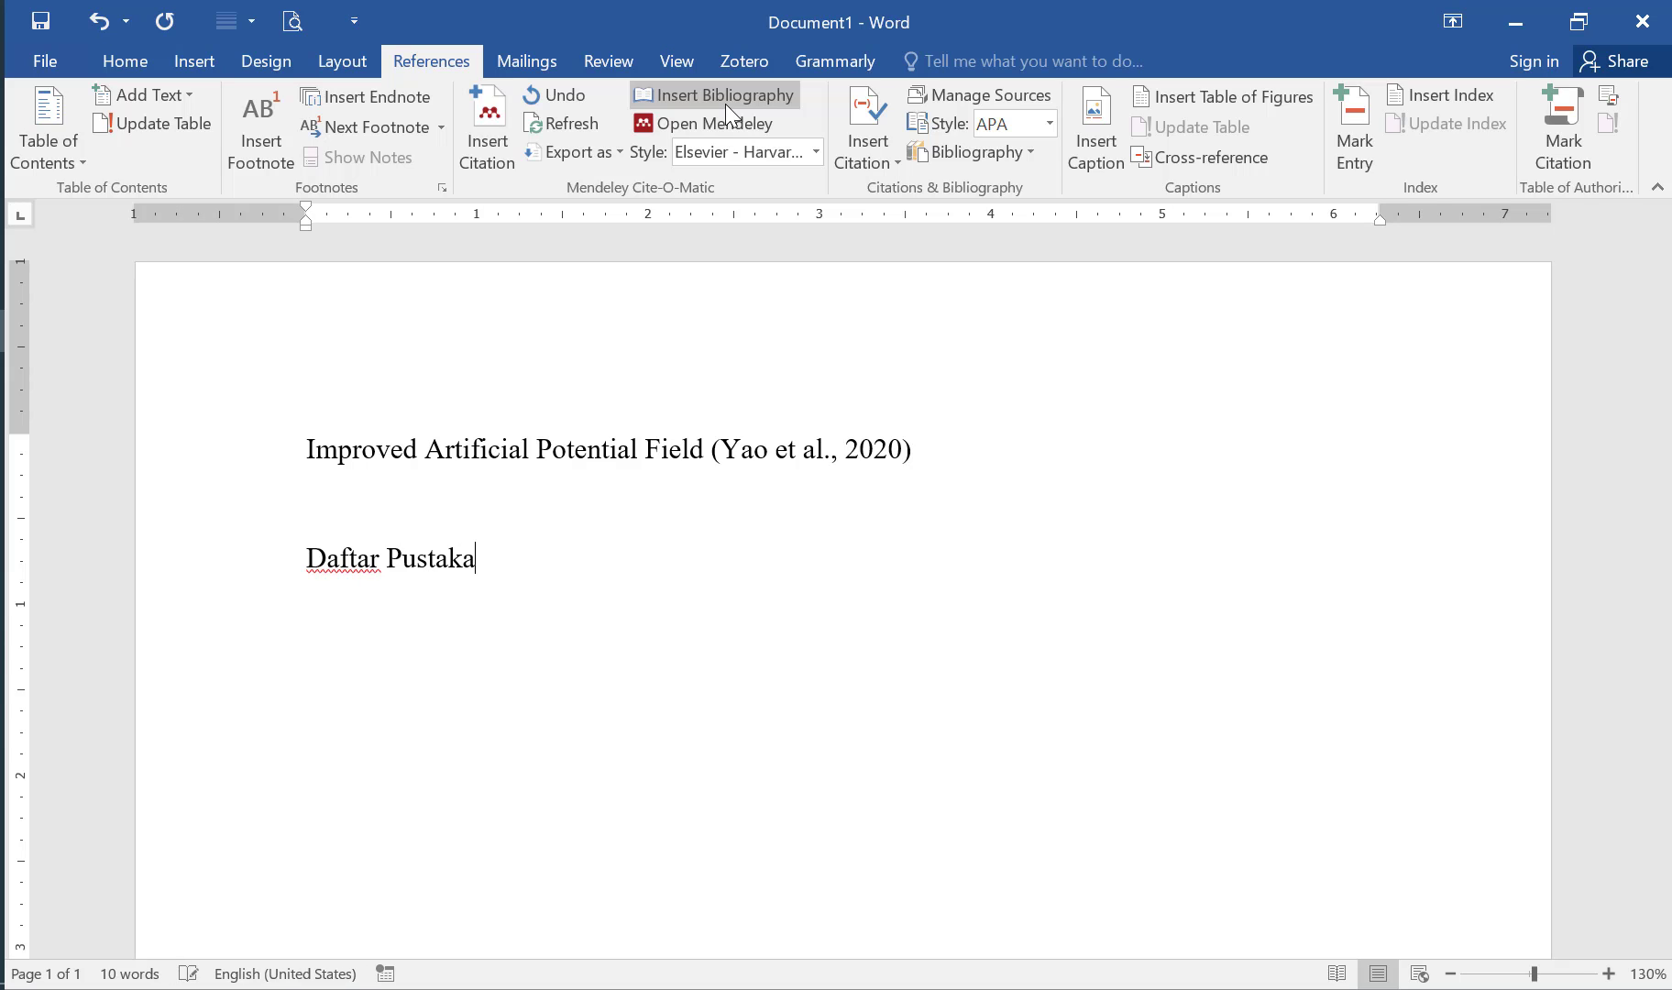
# Extend the heading to "Daftar Pustaka / Referensi" and start a new line below it.
pyautogui.press('Return')
pyautogui.write('eferensi')
pyautogui.press('Return')
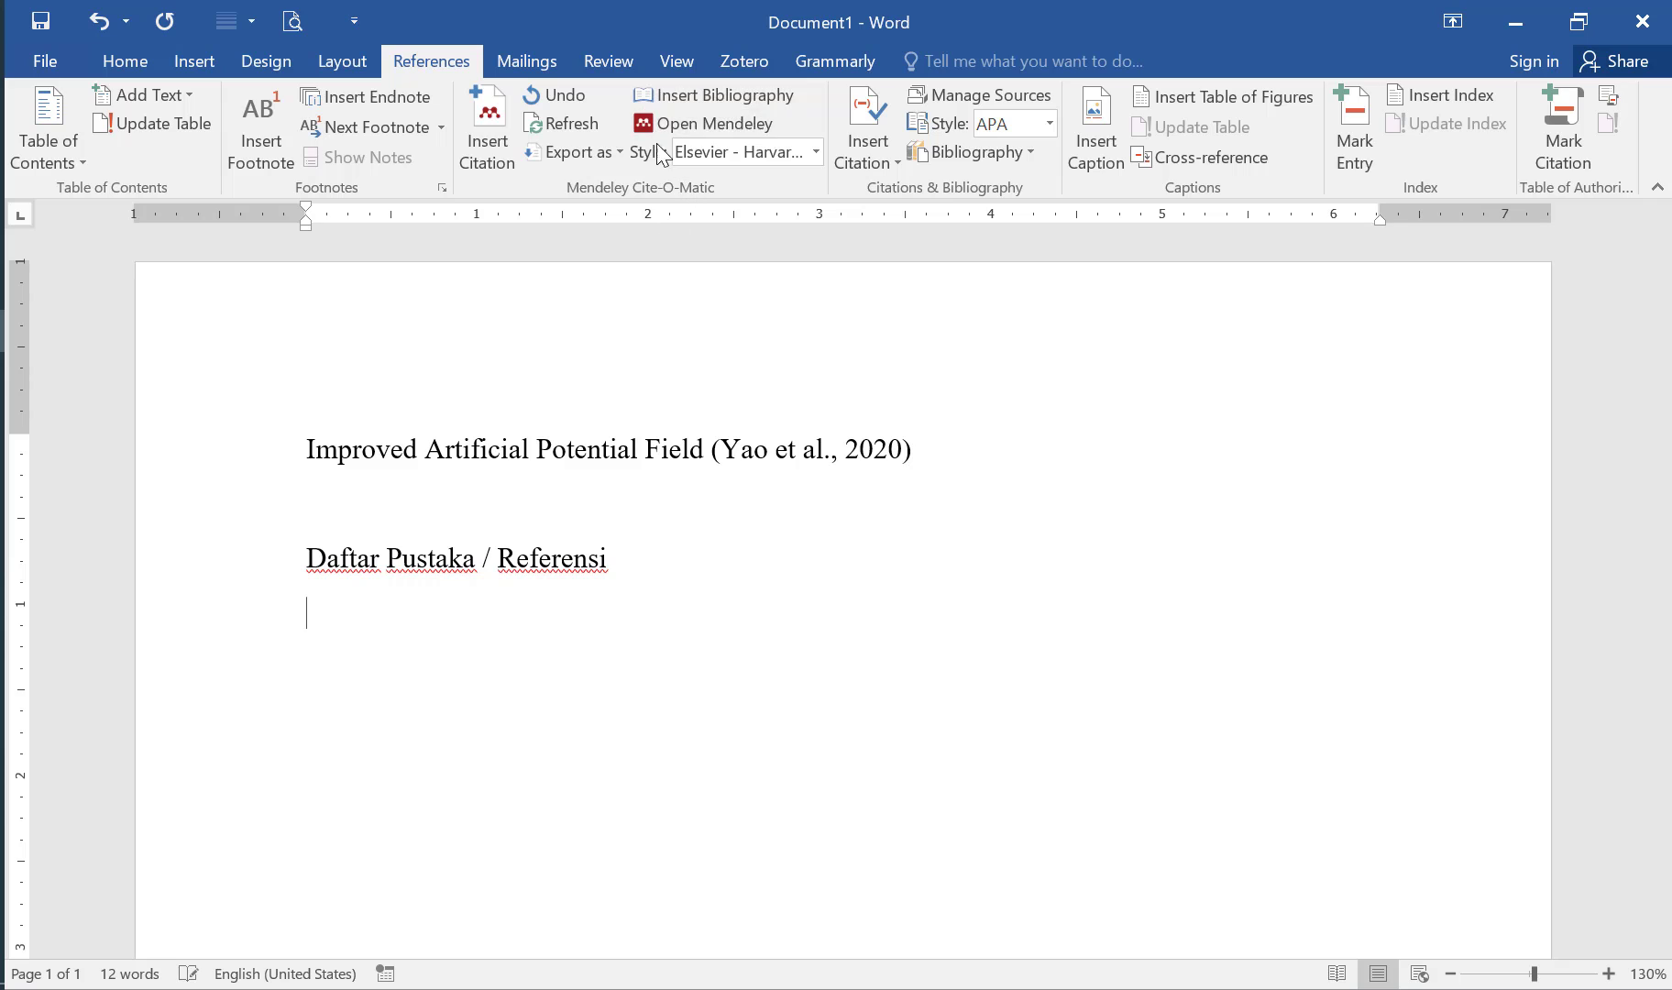
# Insert the Mendeley bibliography under the heading and change the citation style to IEEE.
pyautogui.click(753, 95)
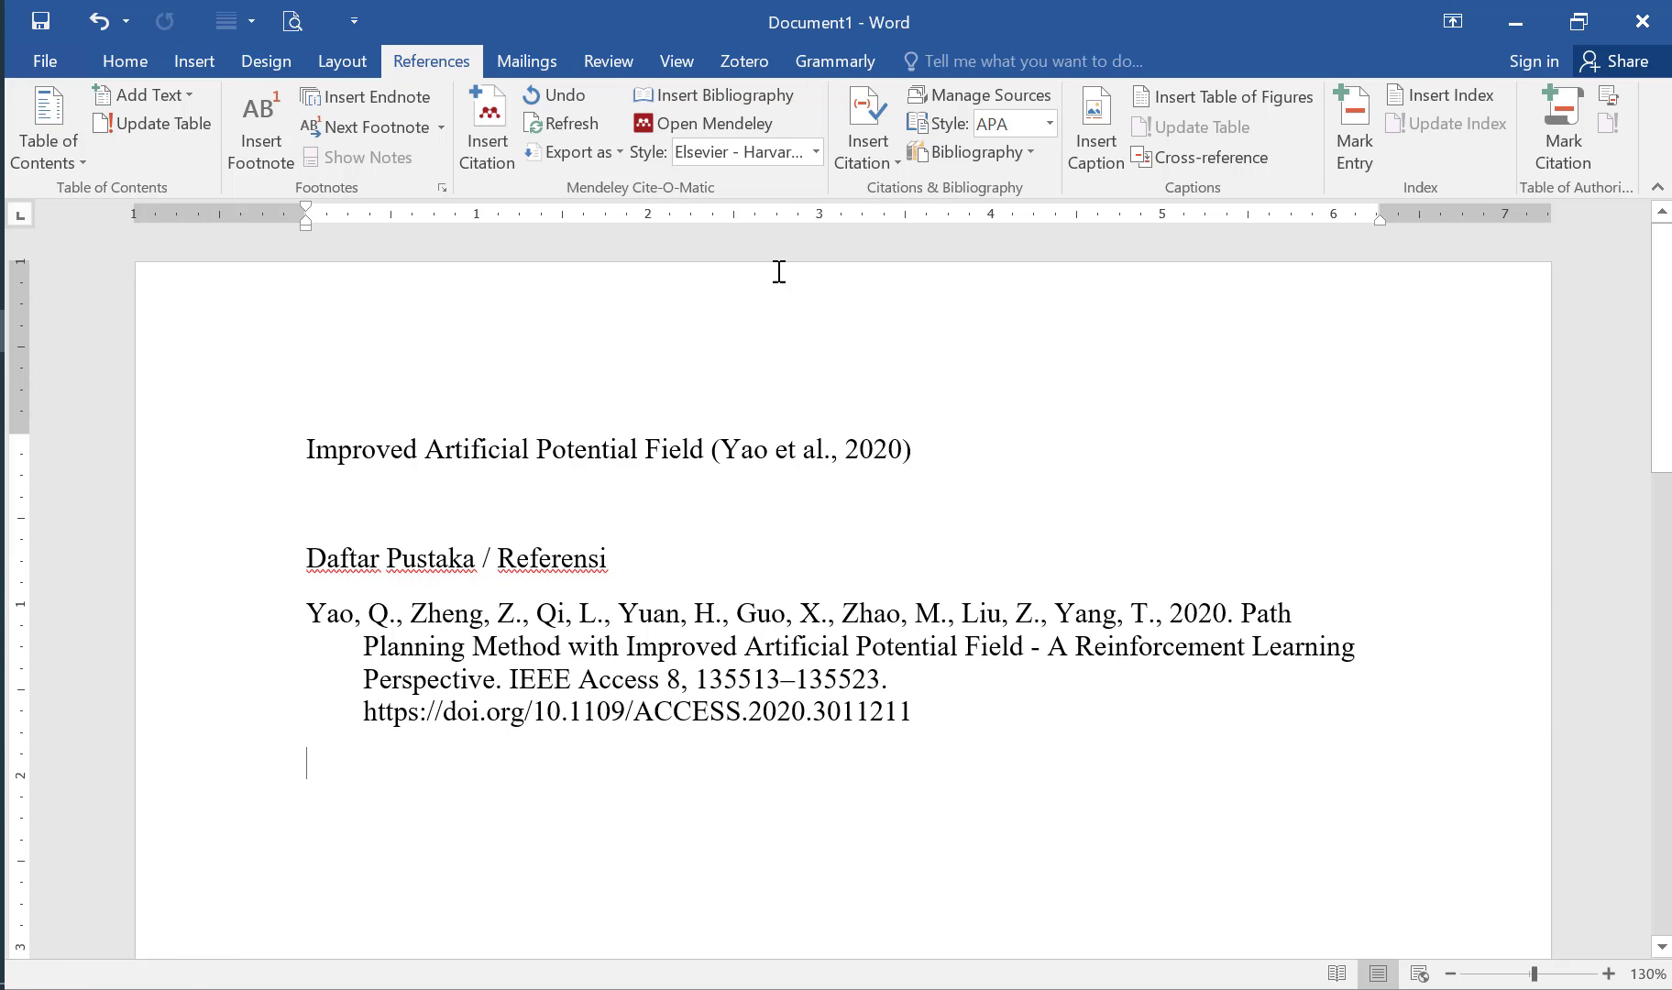
pyautogui.click(816, 152)
pyautogui.click(717, 317)
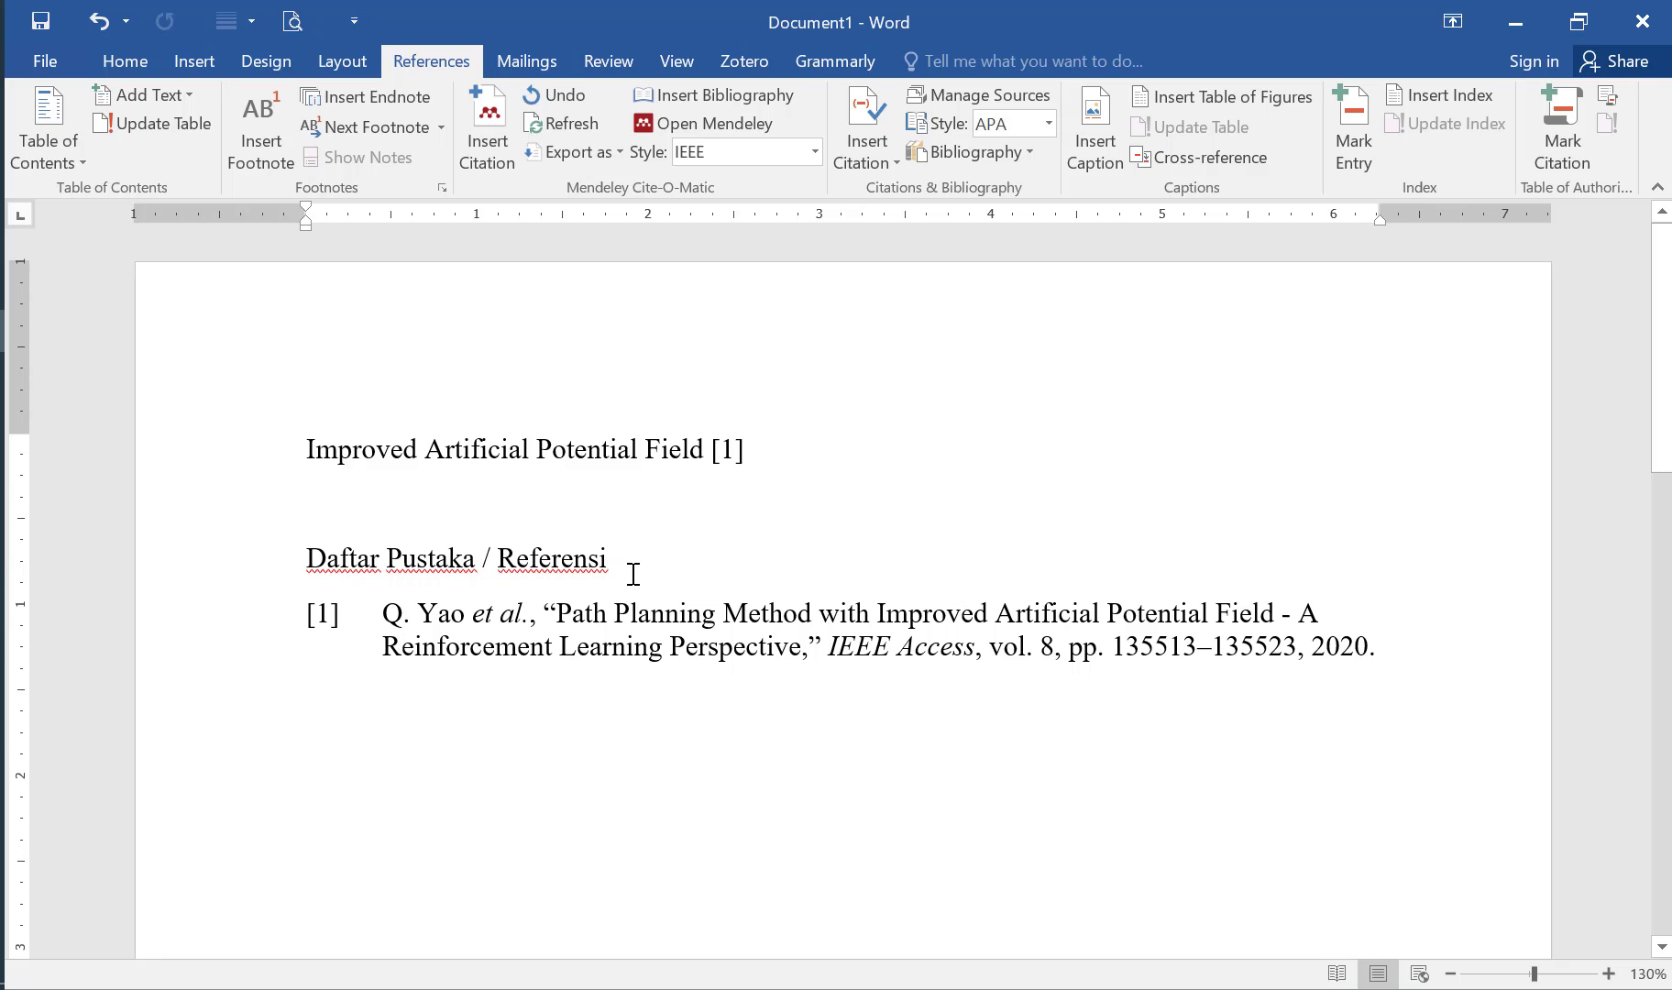
# Switch to Chrome and close the two IEEE Xplore pages and the Mendeley download page, keeping the Google Scholar results.
pyautogui.hotkey('alt', 'Tab')
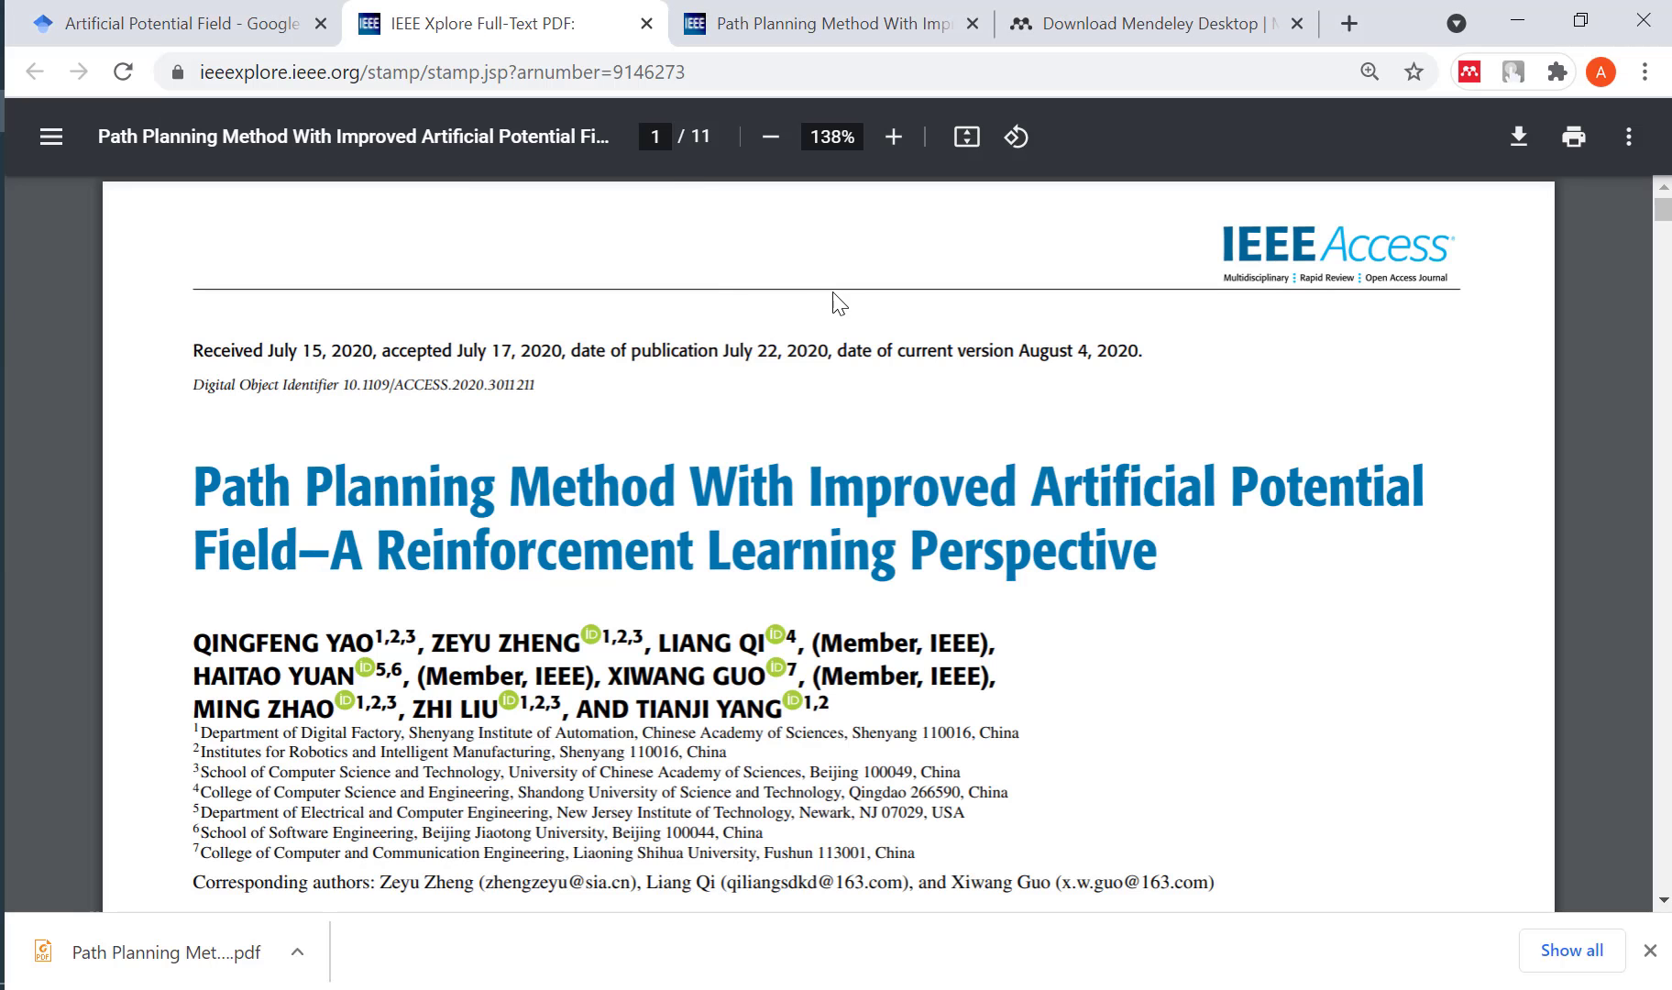
pyautogui.click(647, 23)
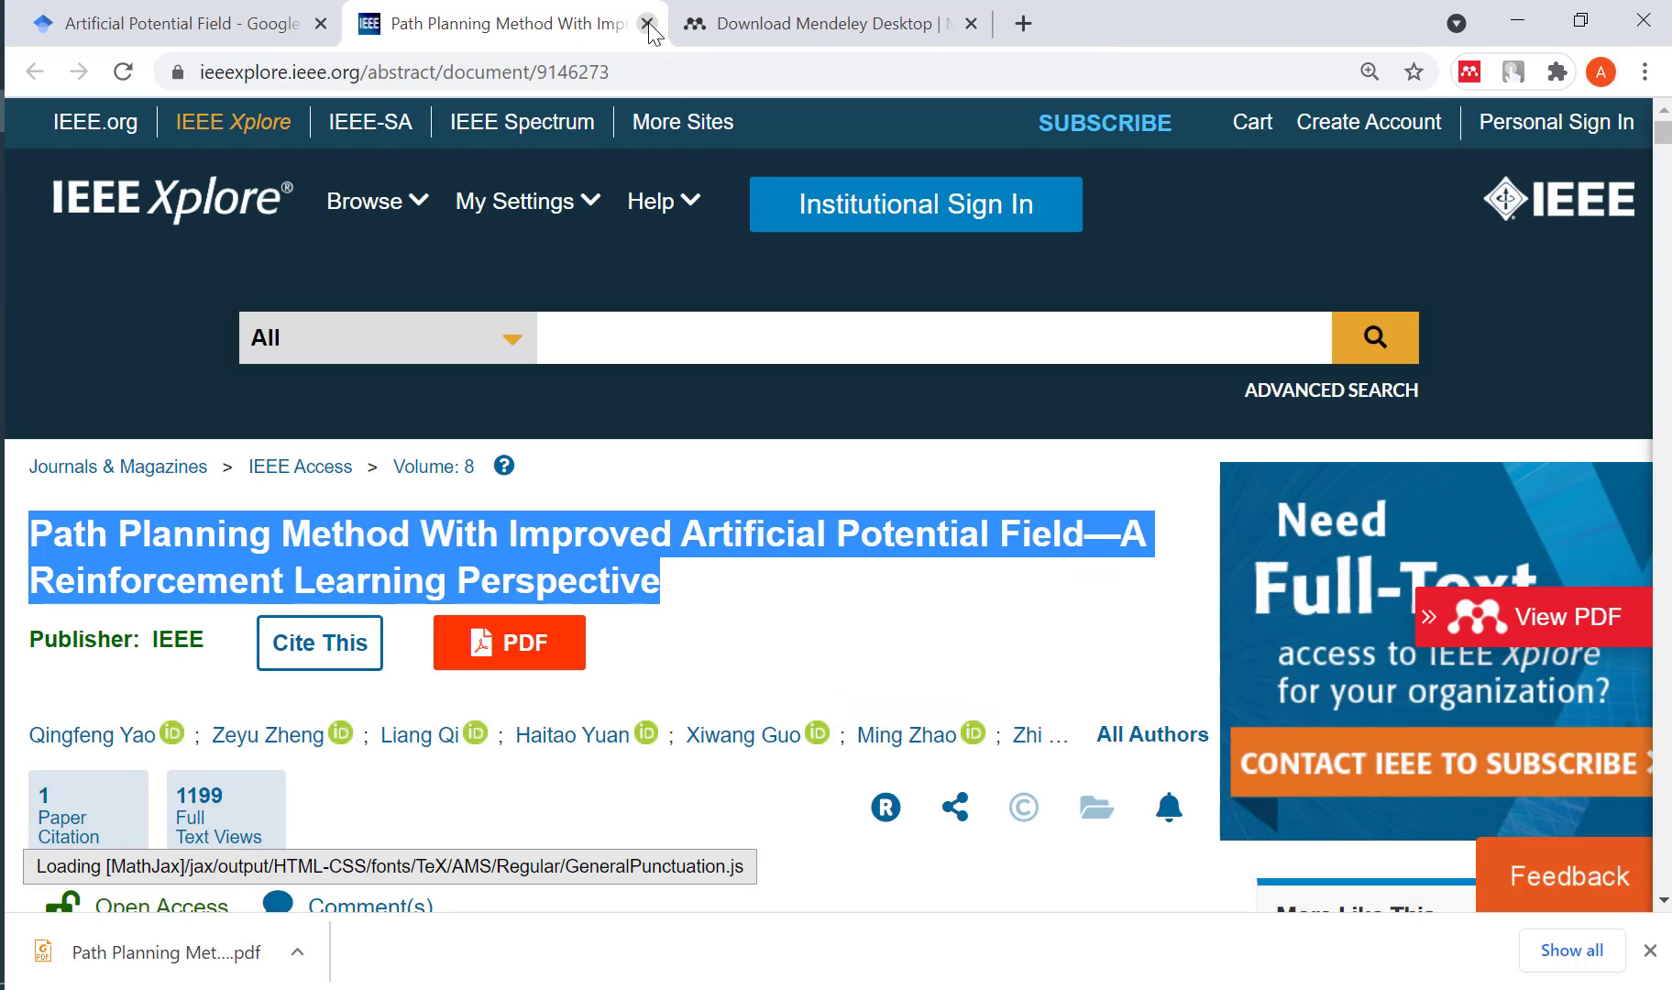
pyautogui.click(648, 23)
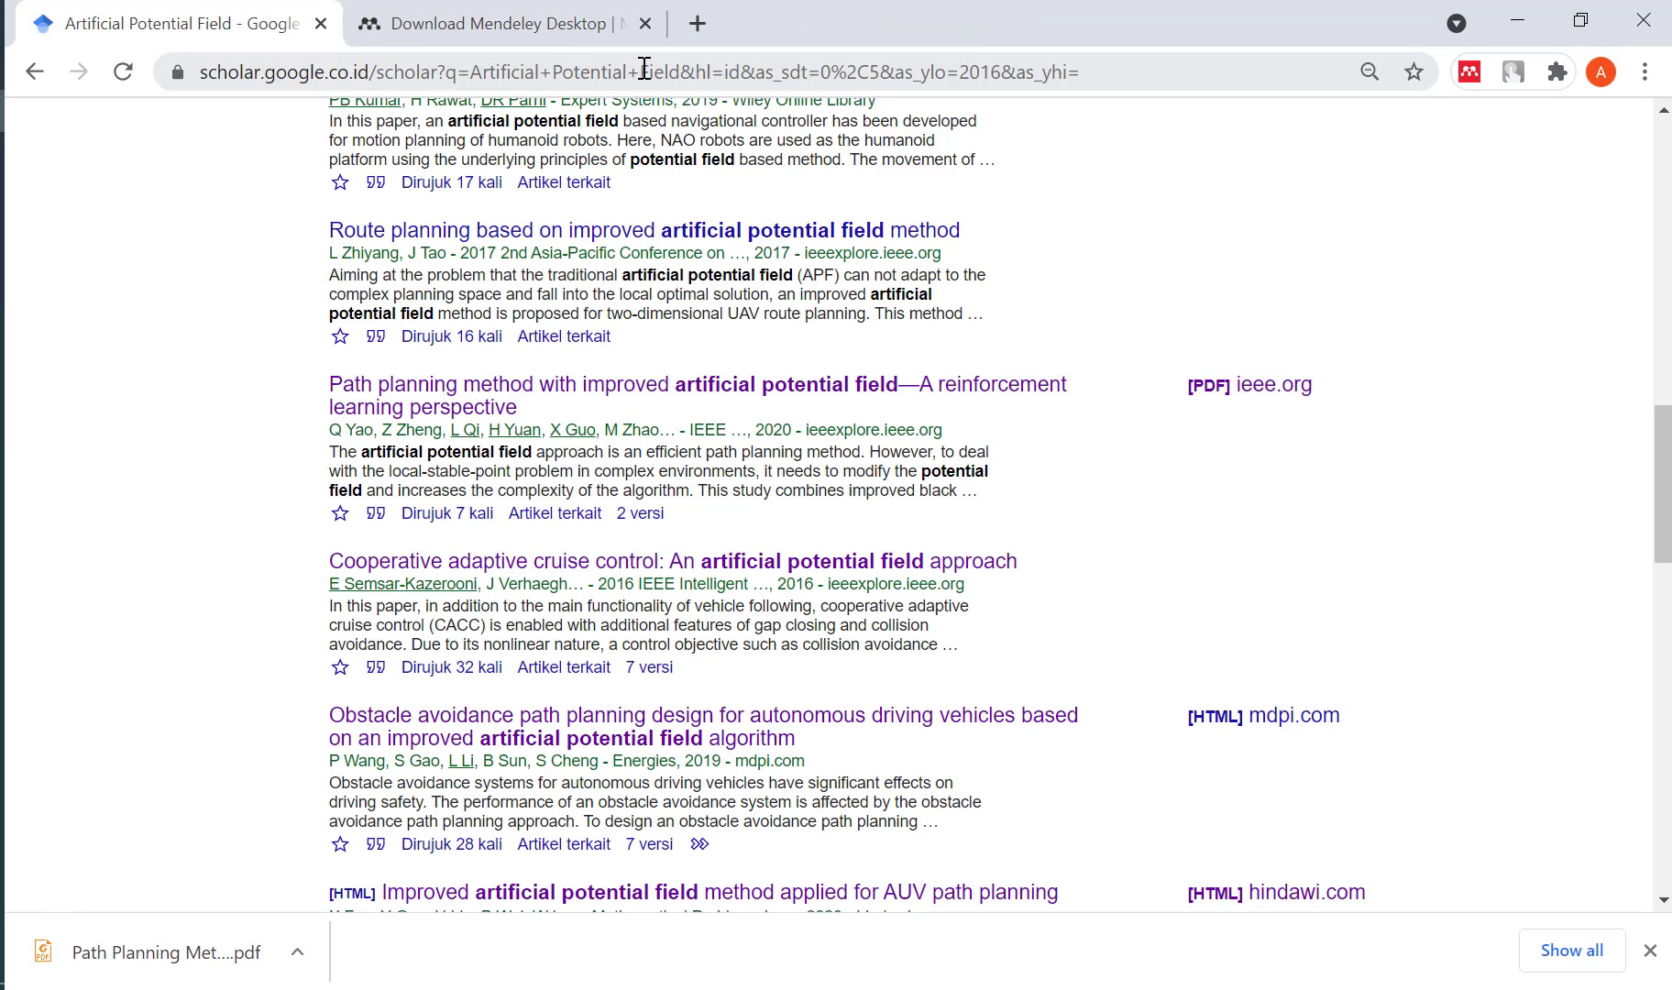
pyautogui.click(524, 13)
pyautogui.click(645, 23)
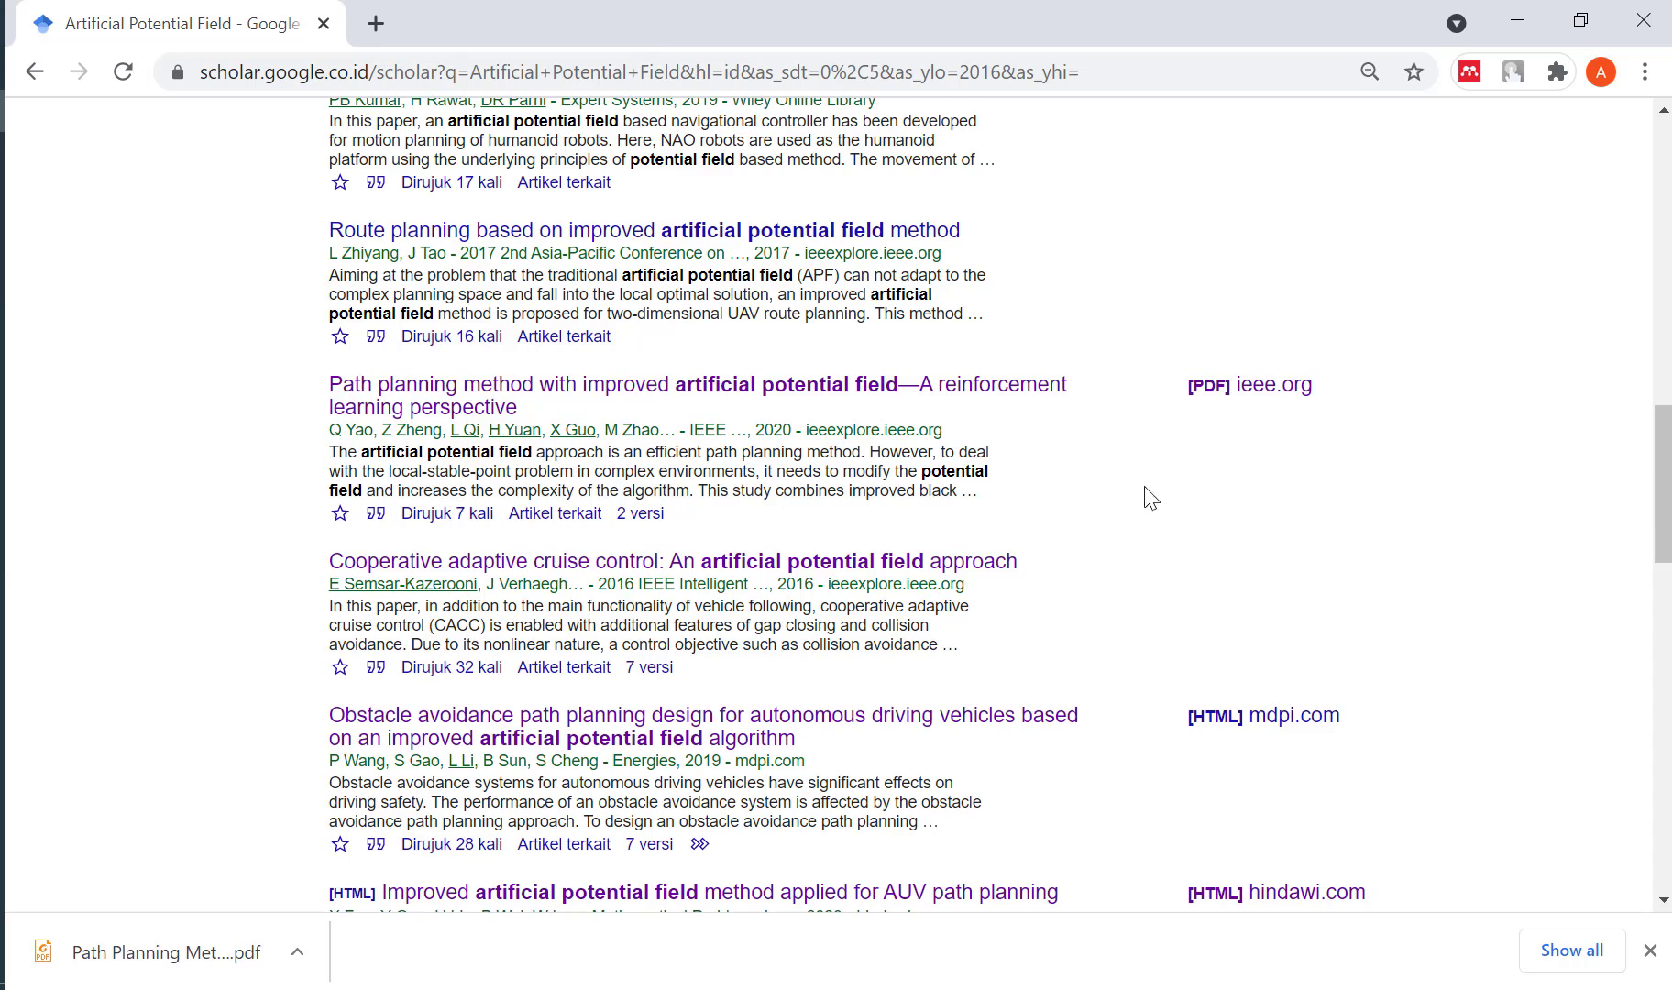
# Open the sagepub.com PDF of the 2018 improved artificial potential field article on redundant manipulators from the Scholar results in a new tab.
pyautogui.scroll(-4, 1150, 498)
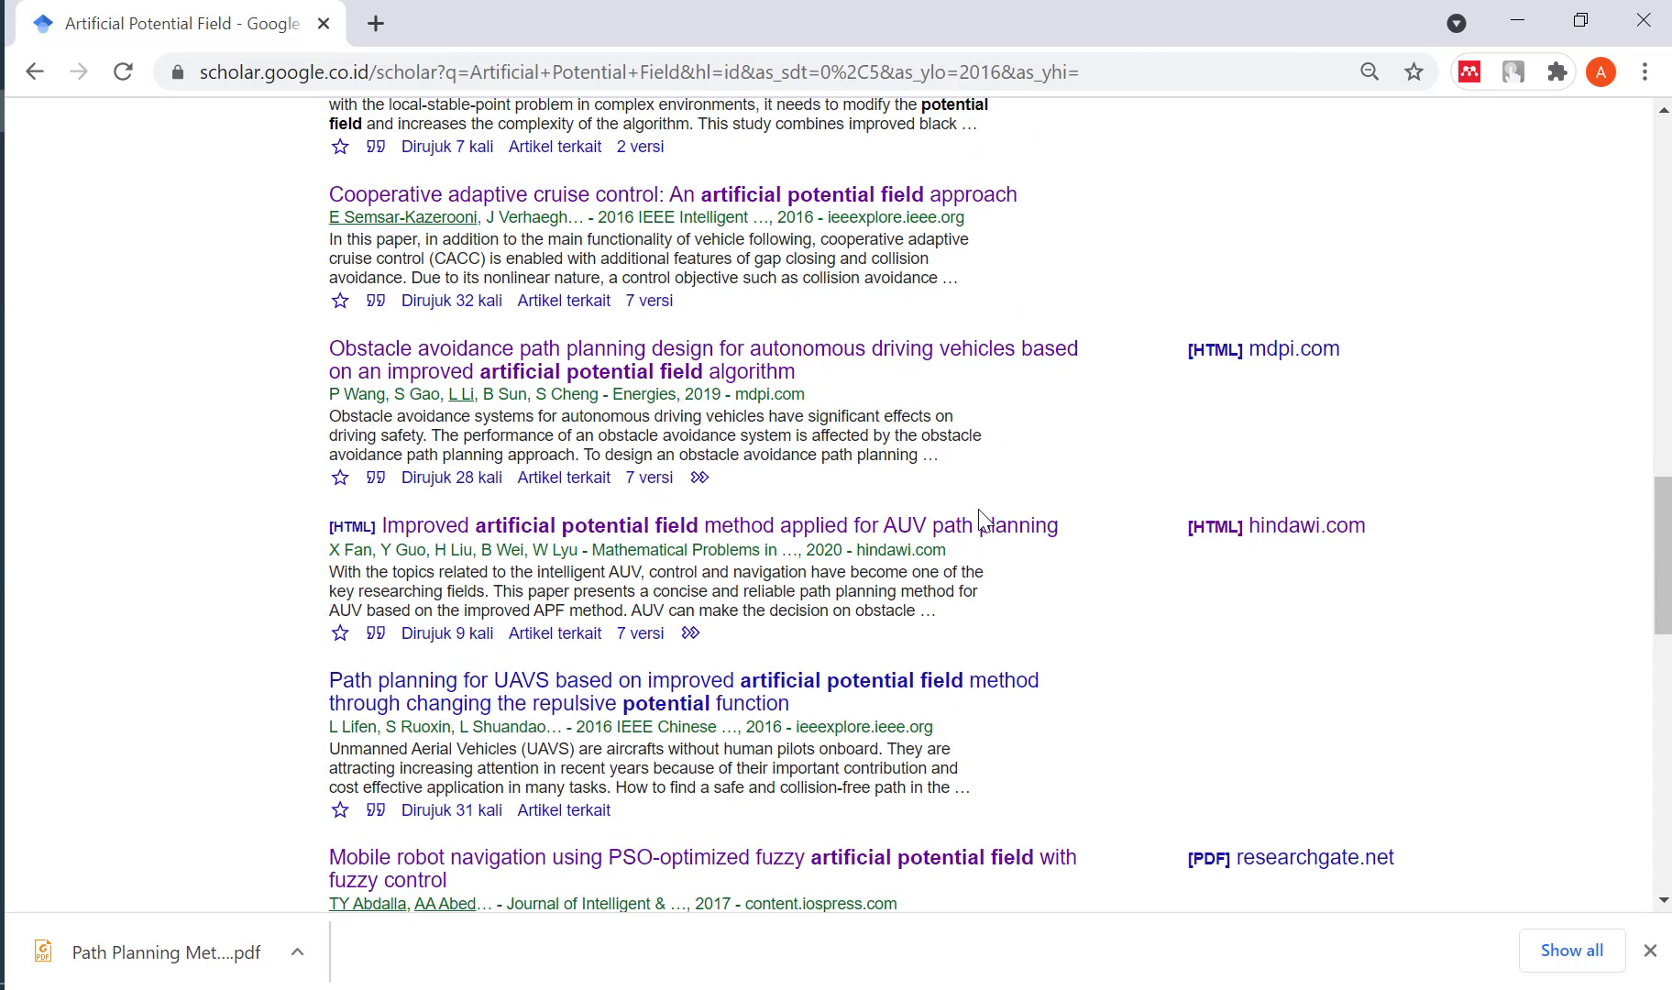
pyautogui.scroll(-8, 1055, 569)
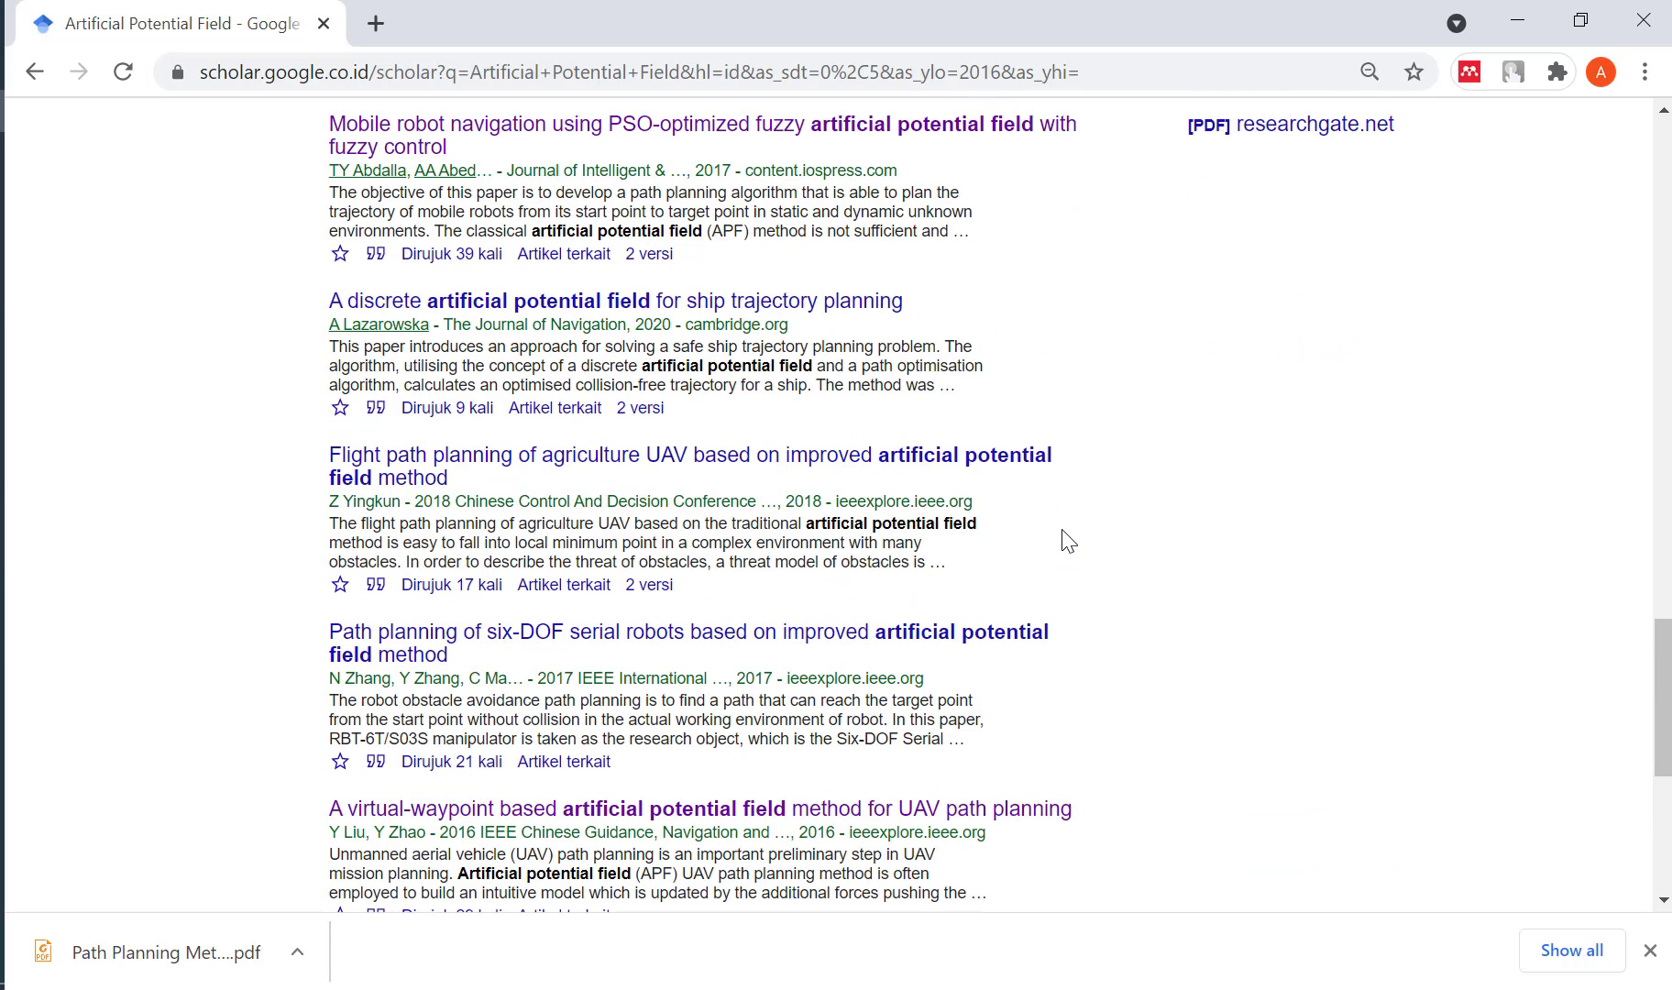
pyautogui.scroll(-4, 1176, 526)
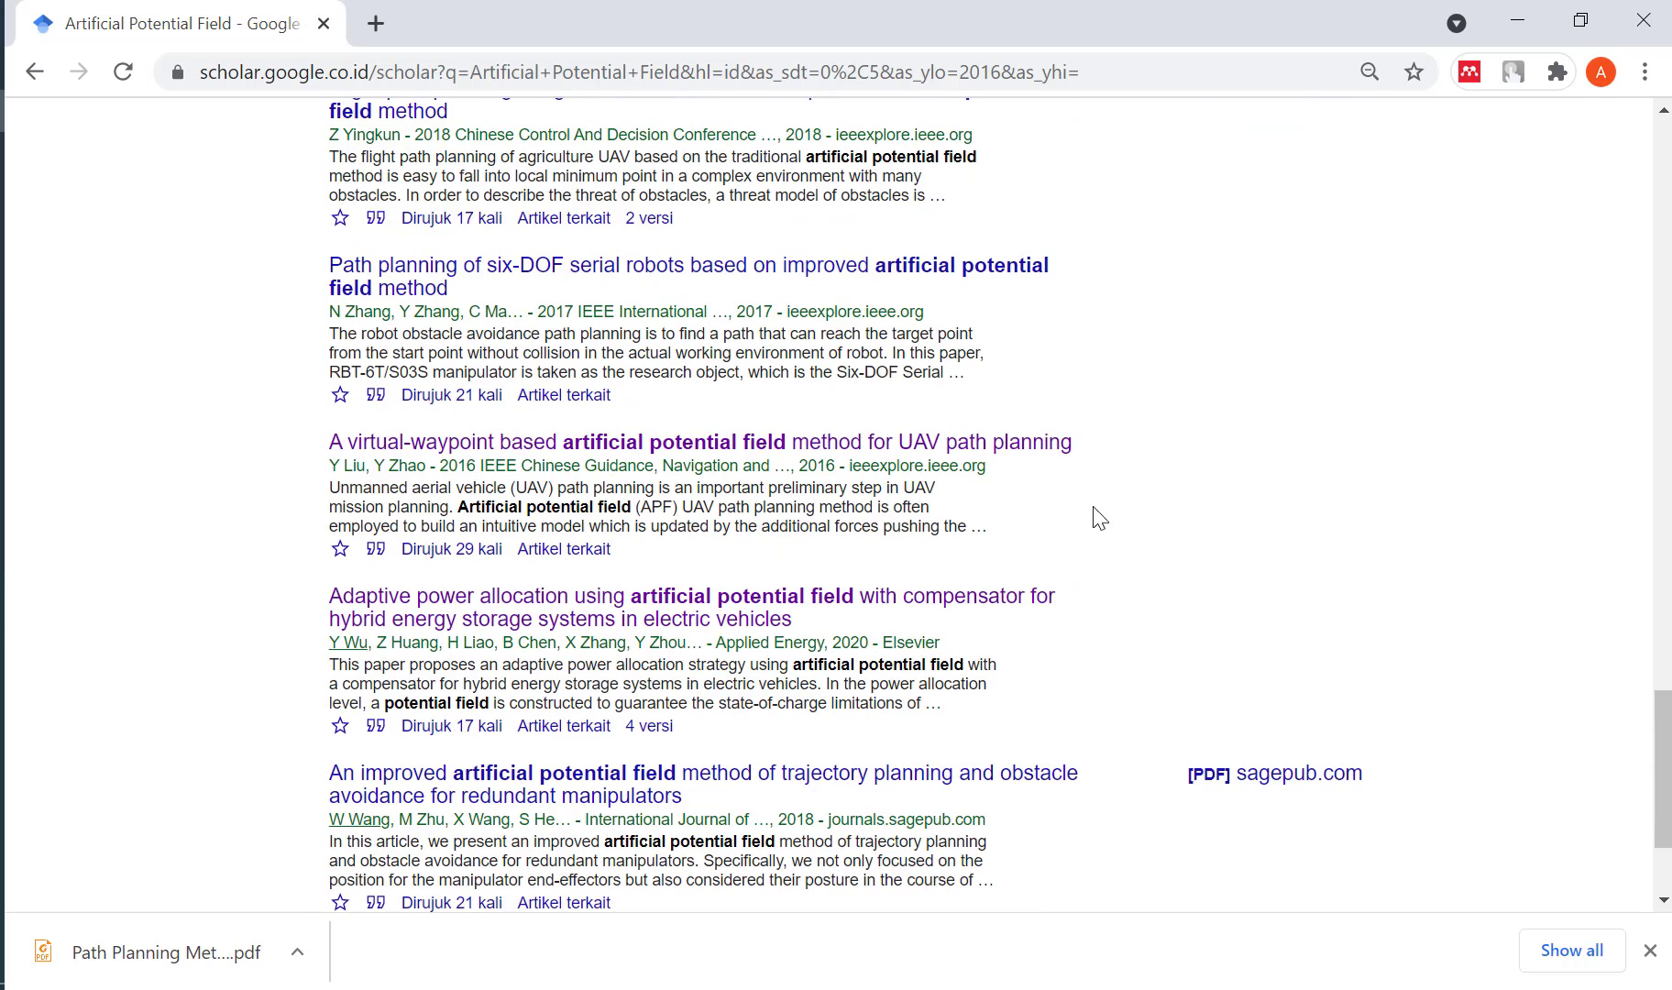
pyautogui.scroll(-3, 1201, 587)
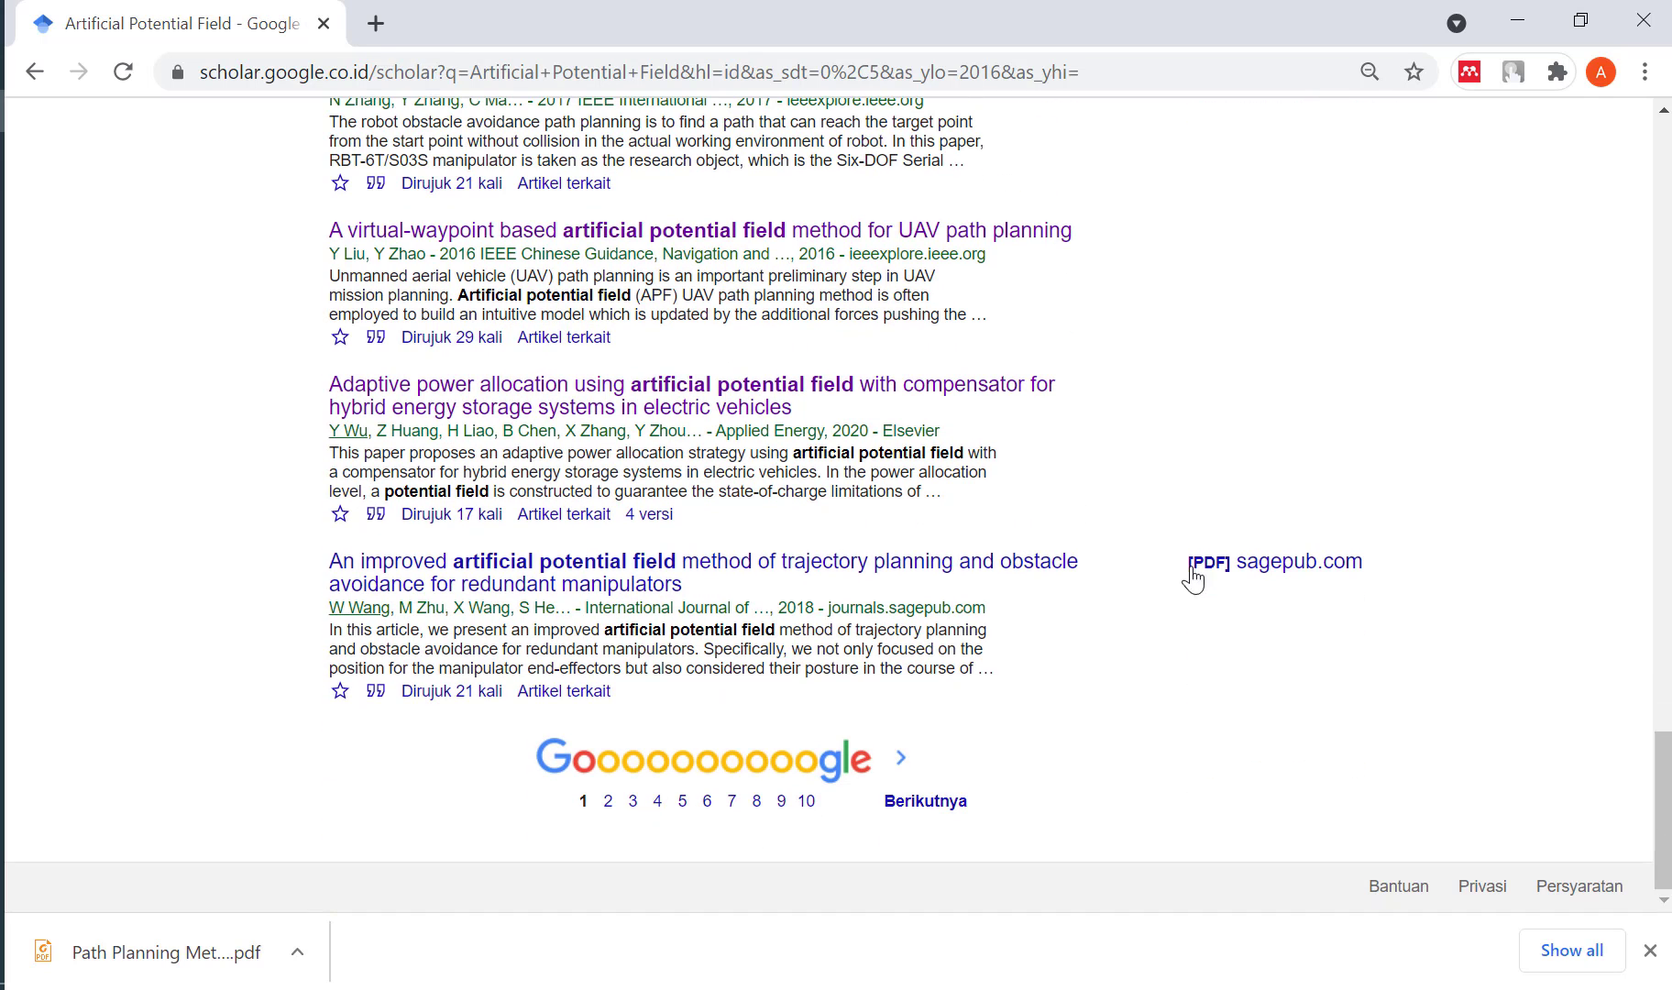
pyautogui.rightClick(1300, 583)
pyautogui.click(1306, 589)
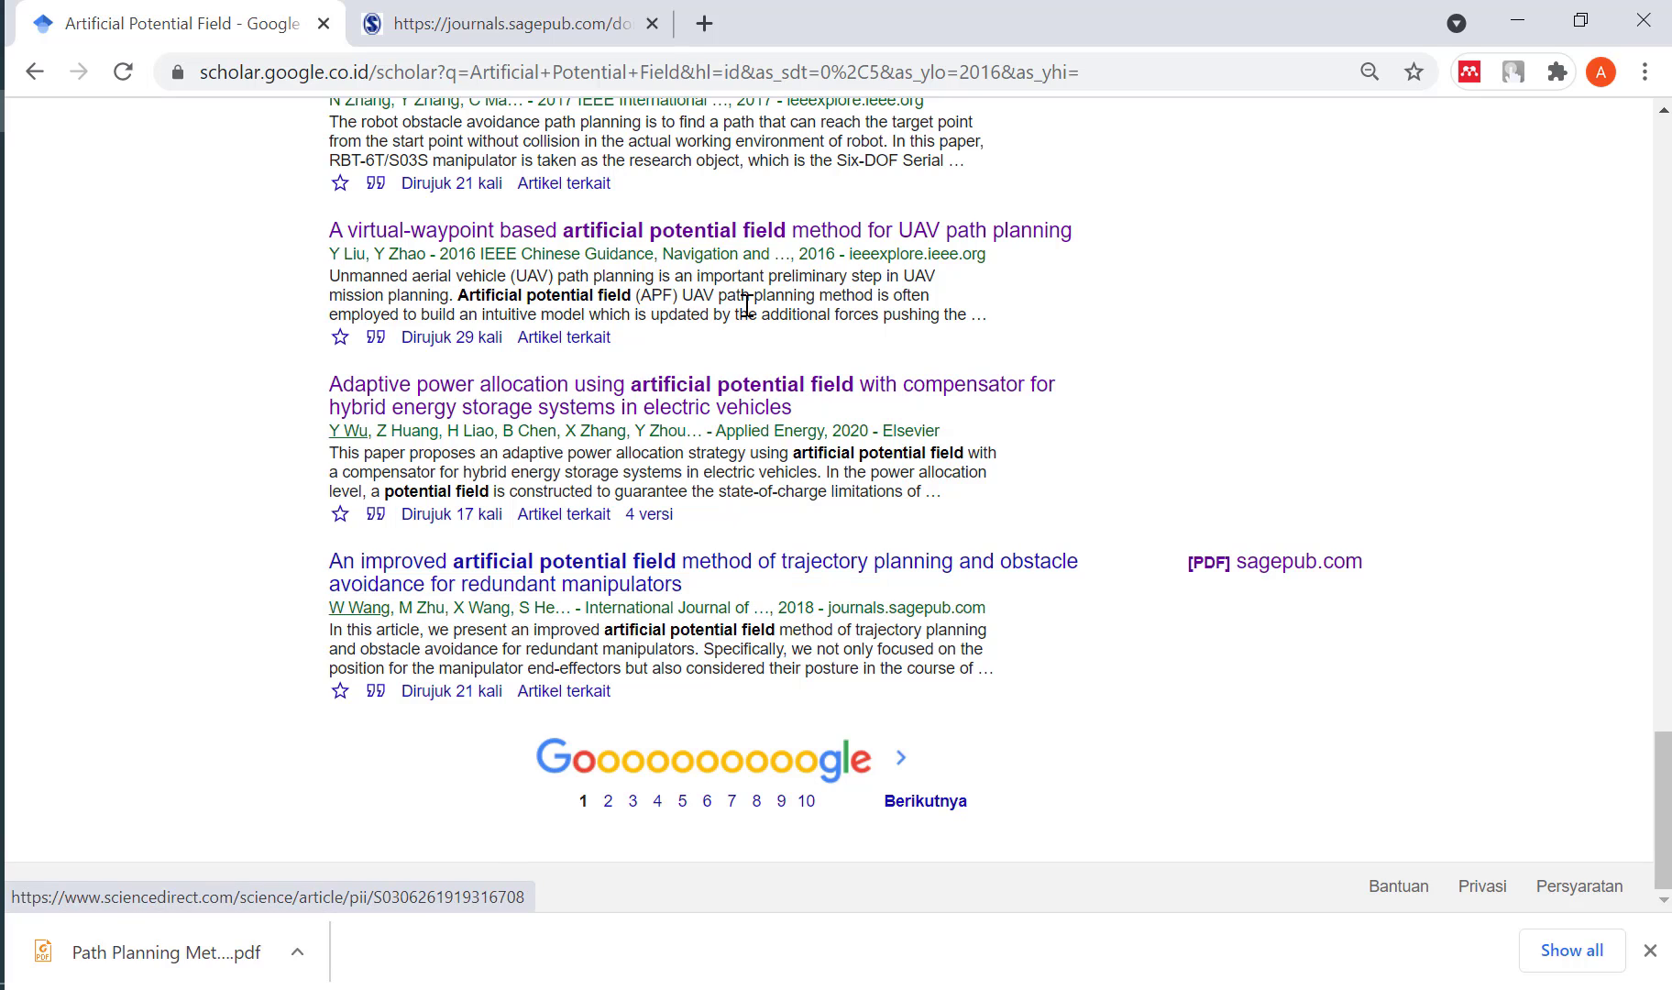
pyautogui.click(542, 29)
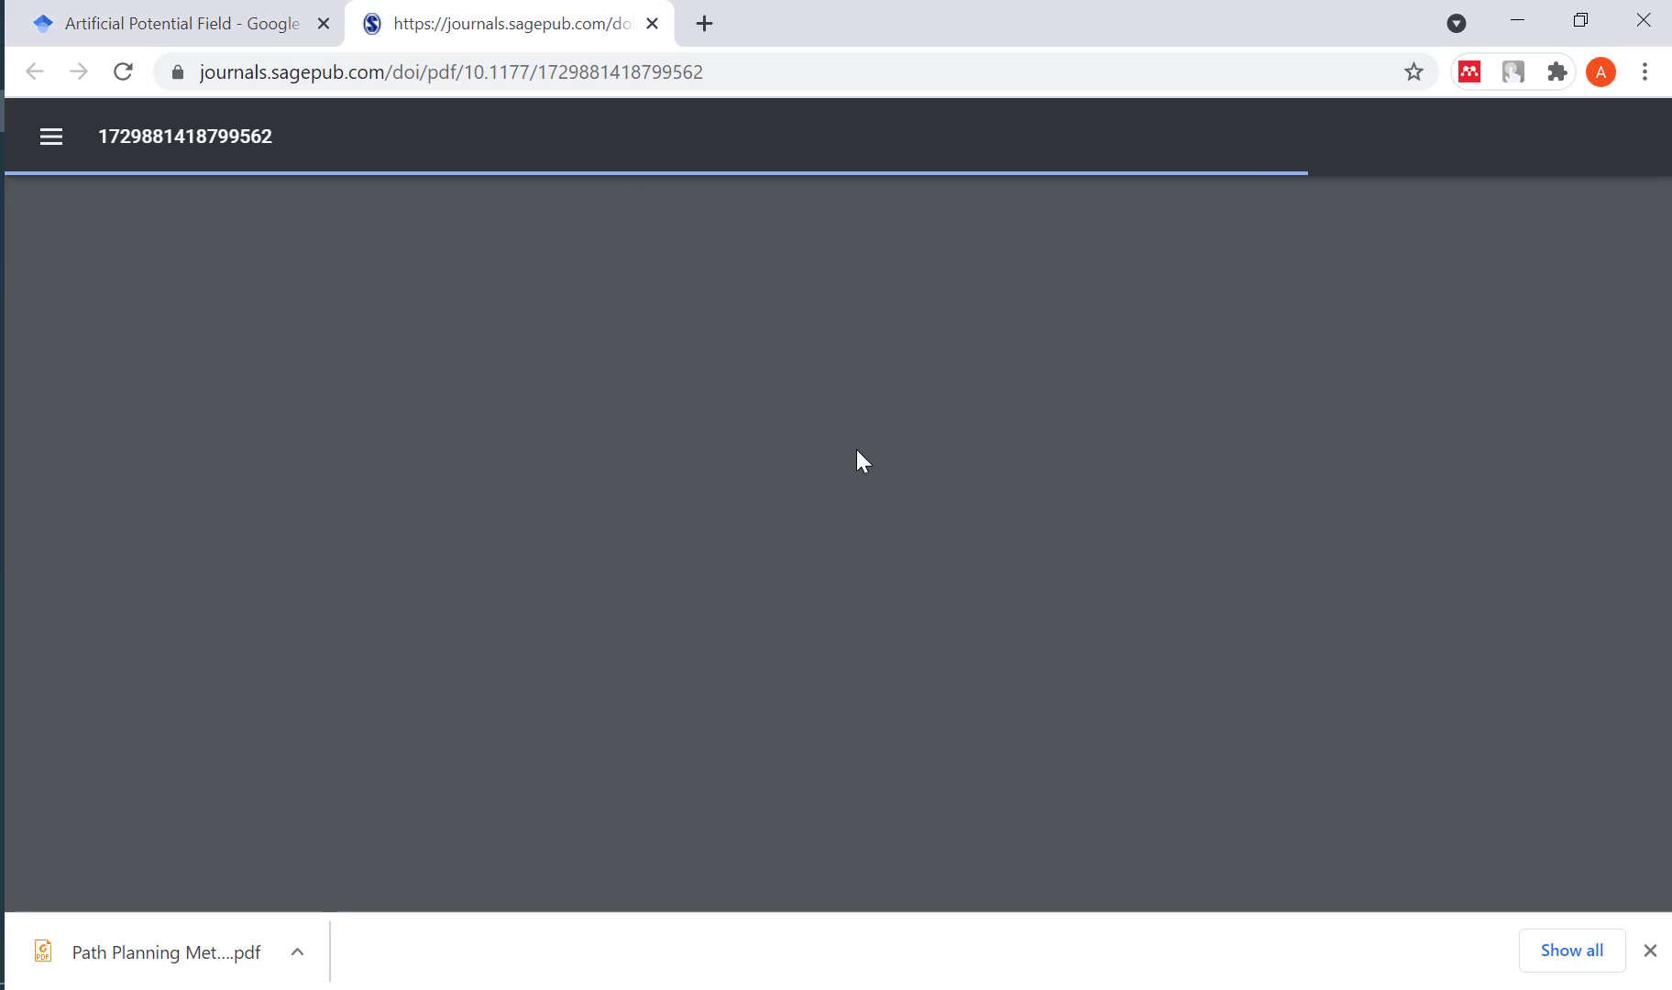
# Open the journal page of the same redundant manipulators article from the Scholar results in another new tab.
pyautogui.click(229, 23)
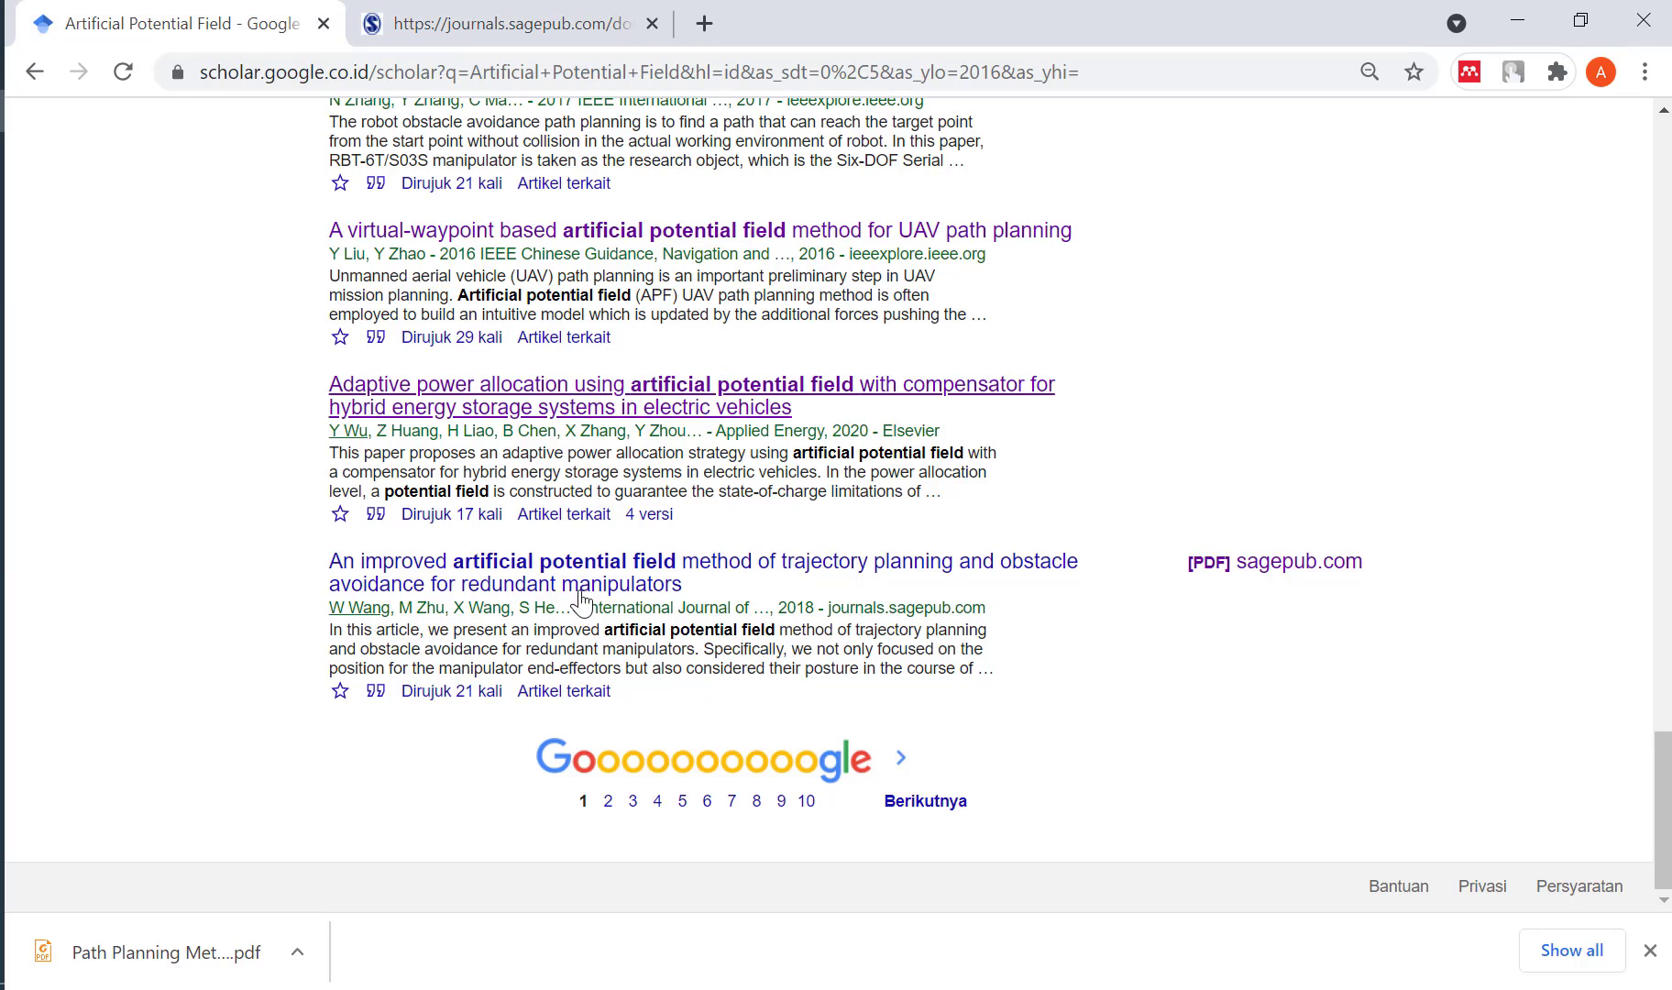
pyautogui.rightClick(751, 568)
pyautogui.click(776, 592)
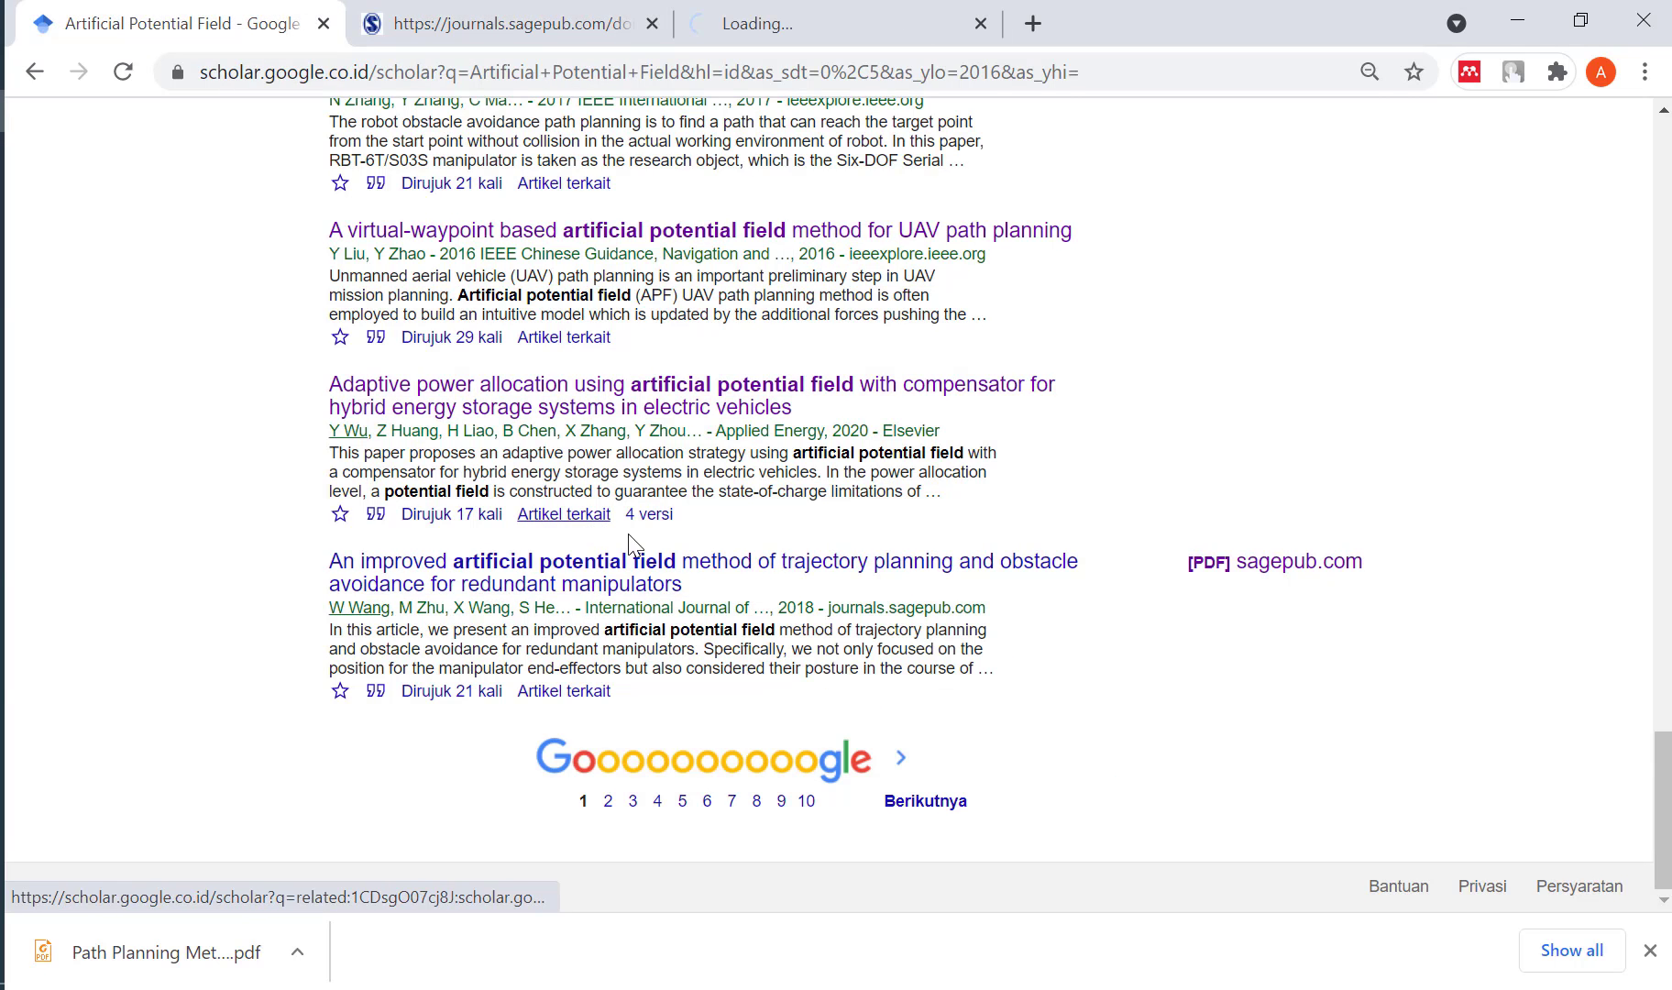
pyautogui.moveTo(689, 584); pyautogui.dragTo(332, 562)
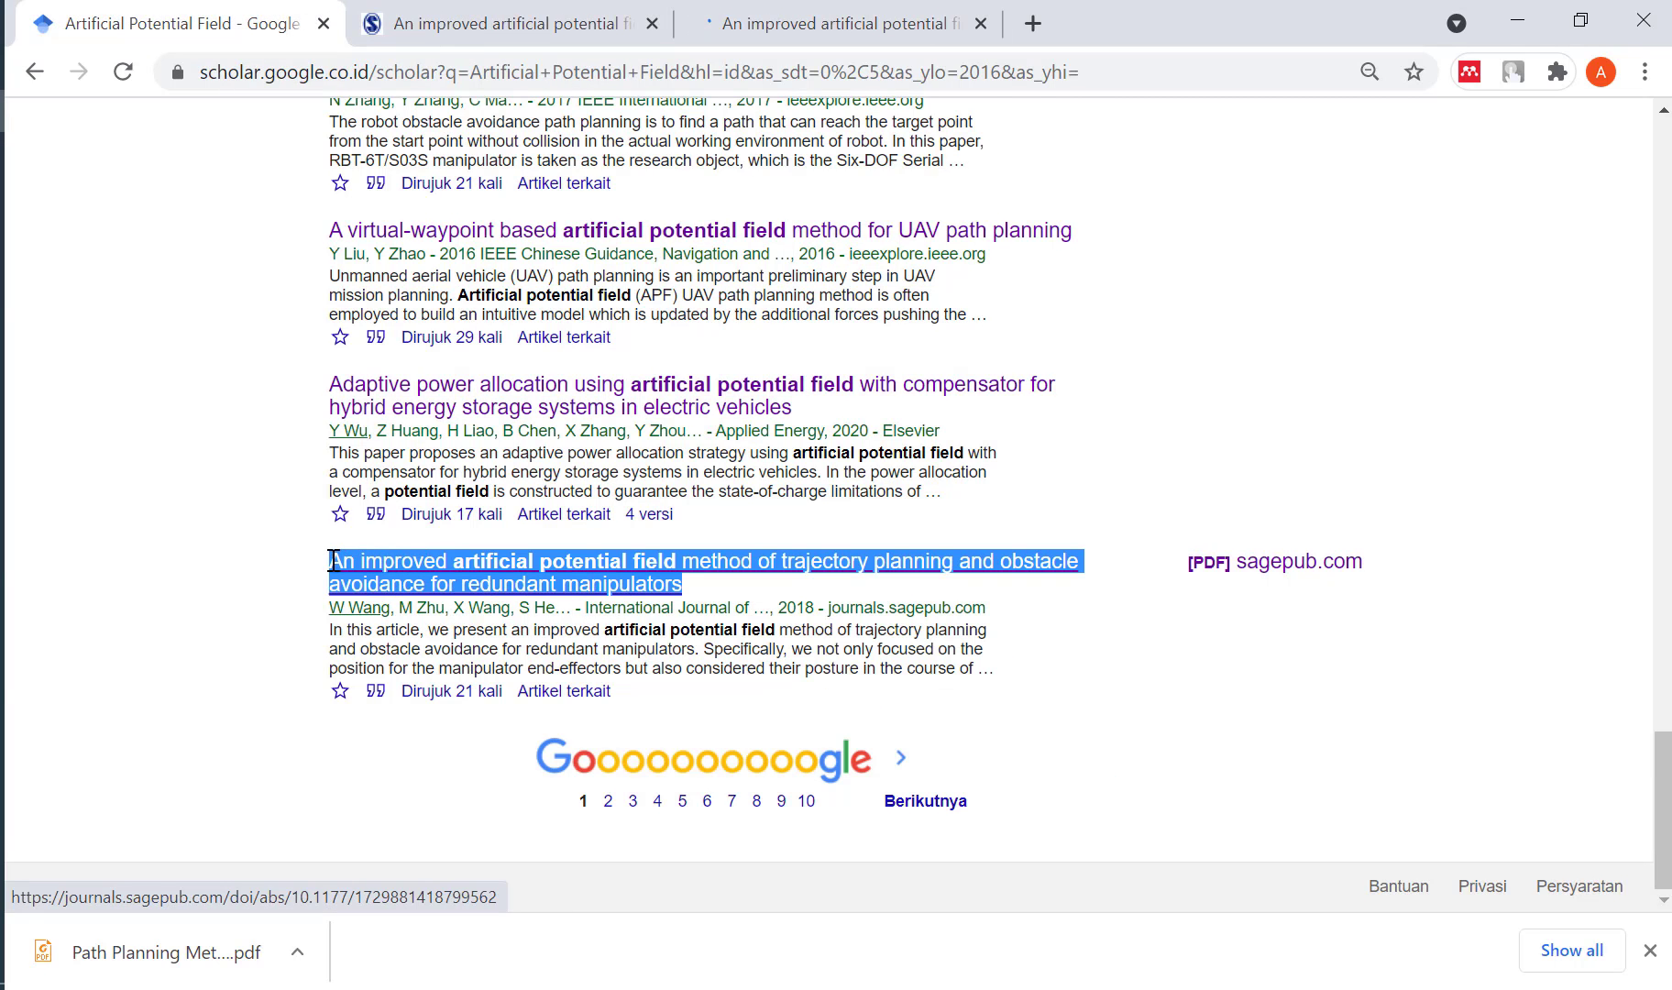
pyautogui.click(816, 23)
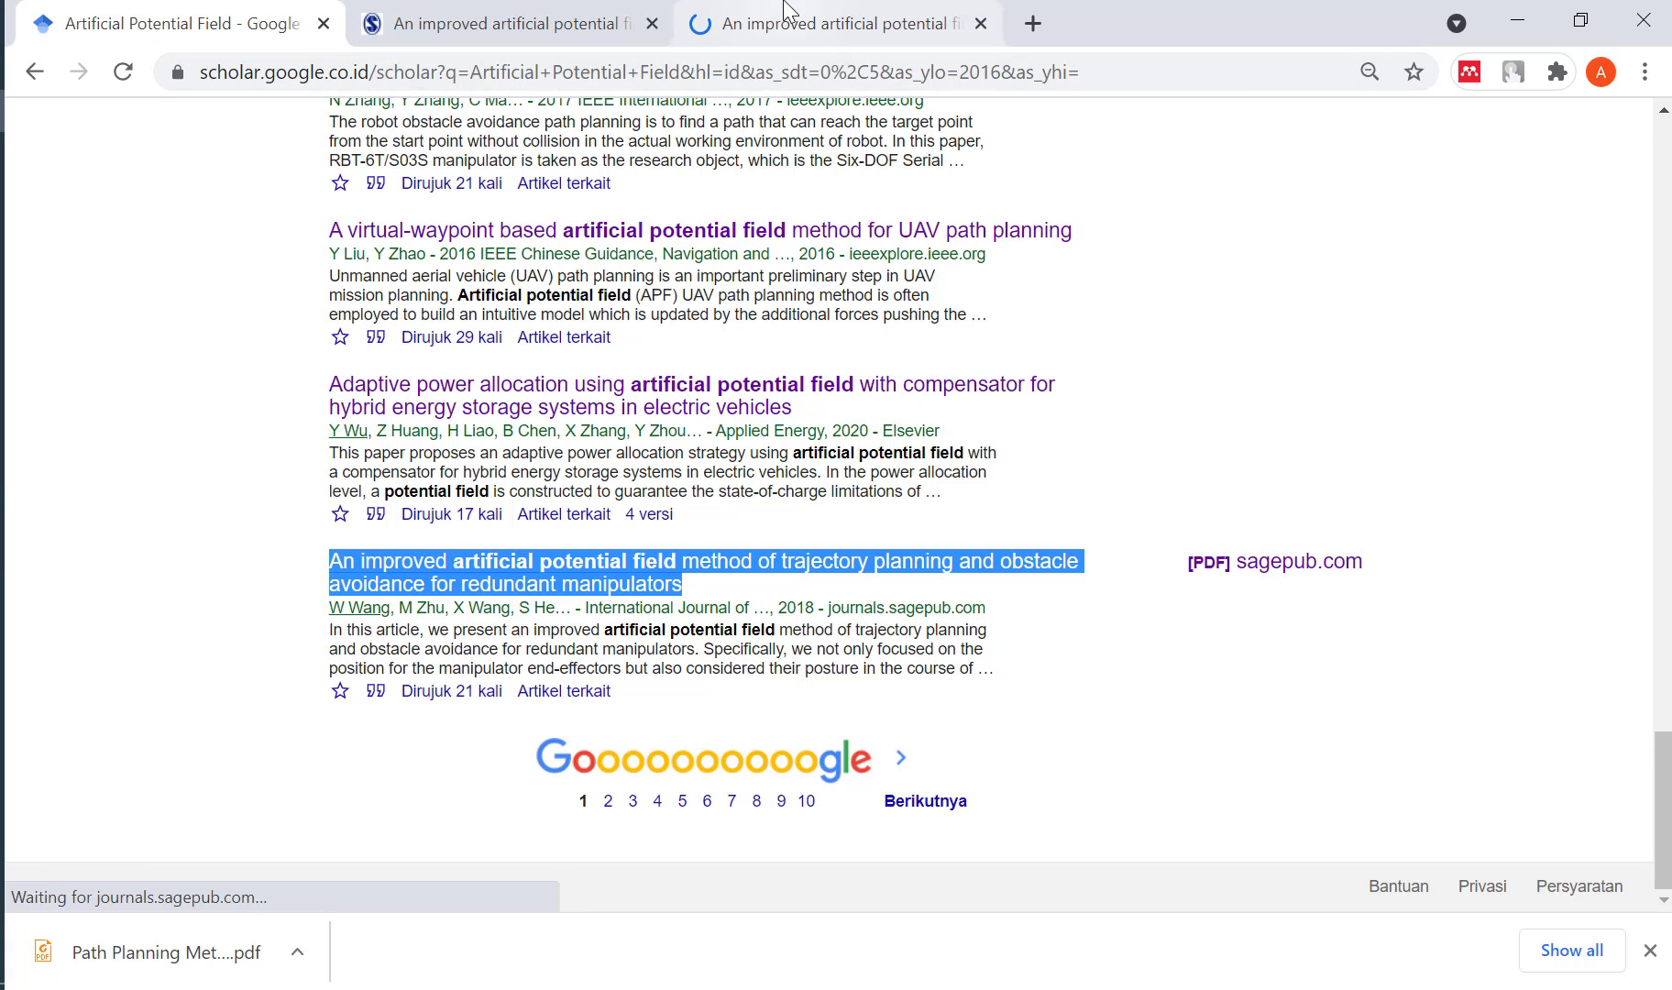
# Show the article's PDF and enlarge it to 125%.
pyautogui.click(519, 23)
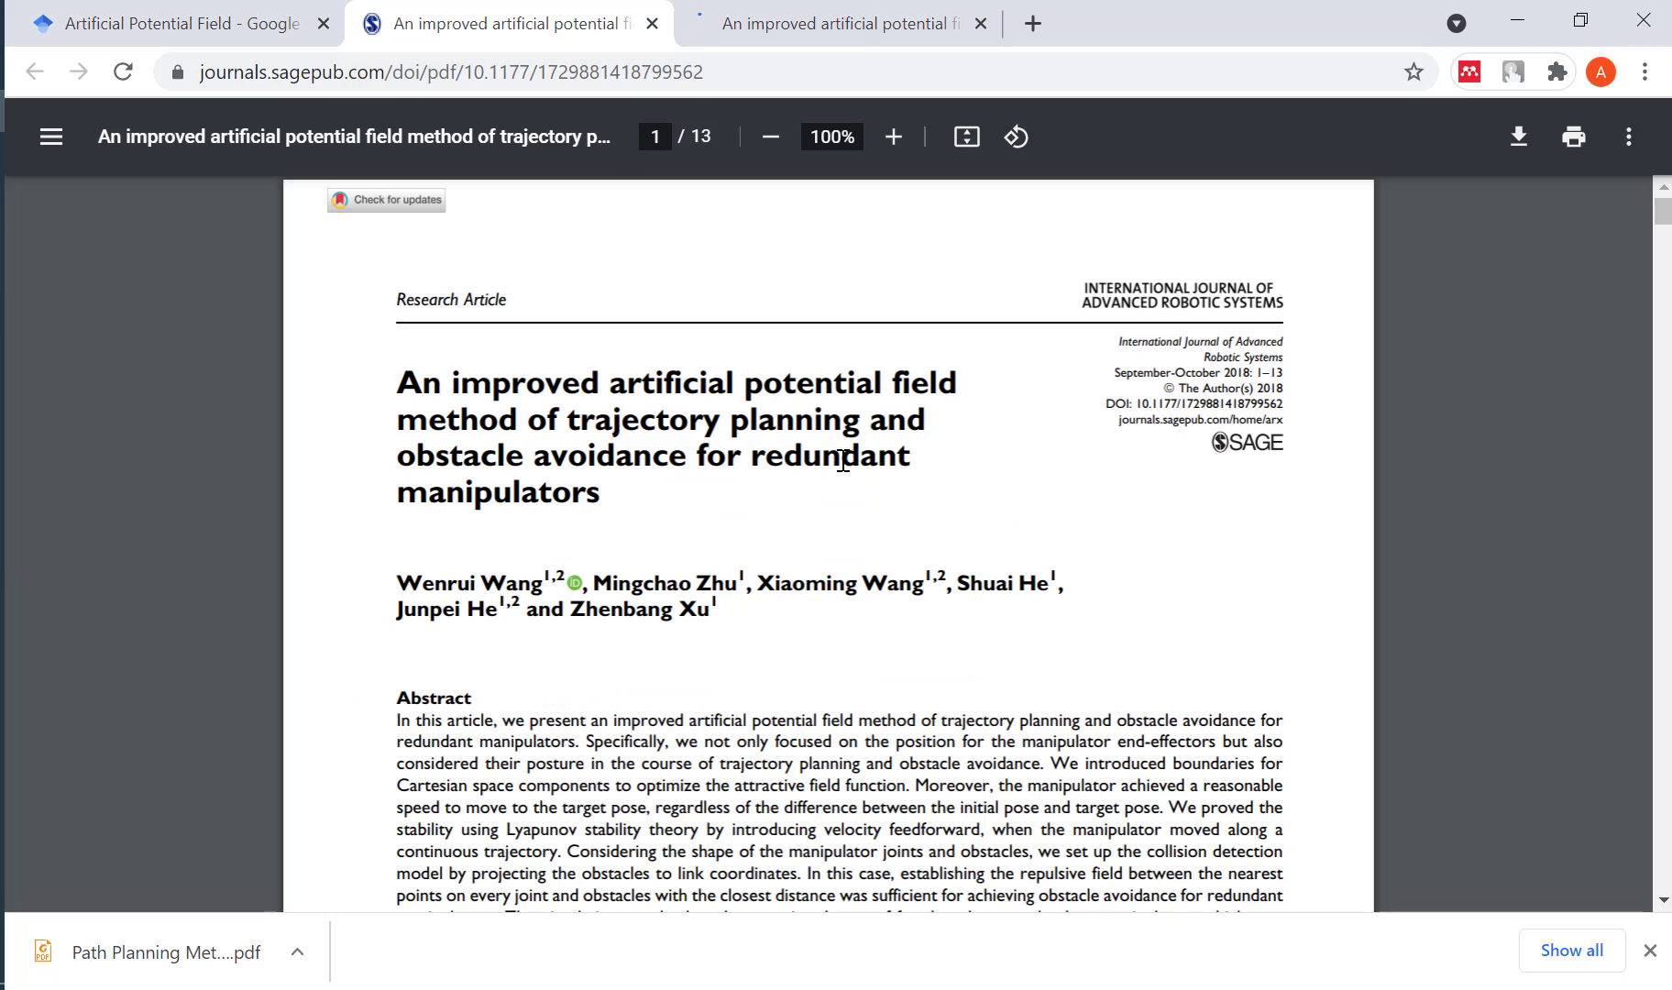
pyautogui.click(895, 140)
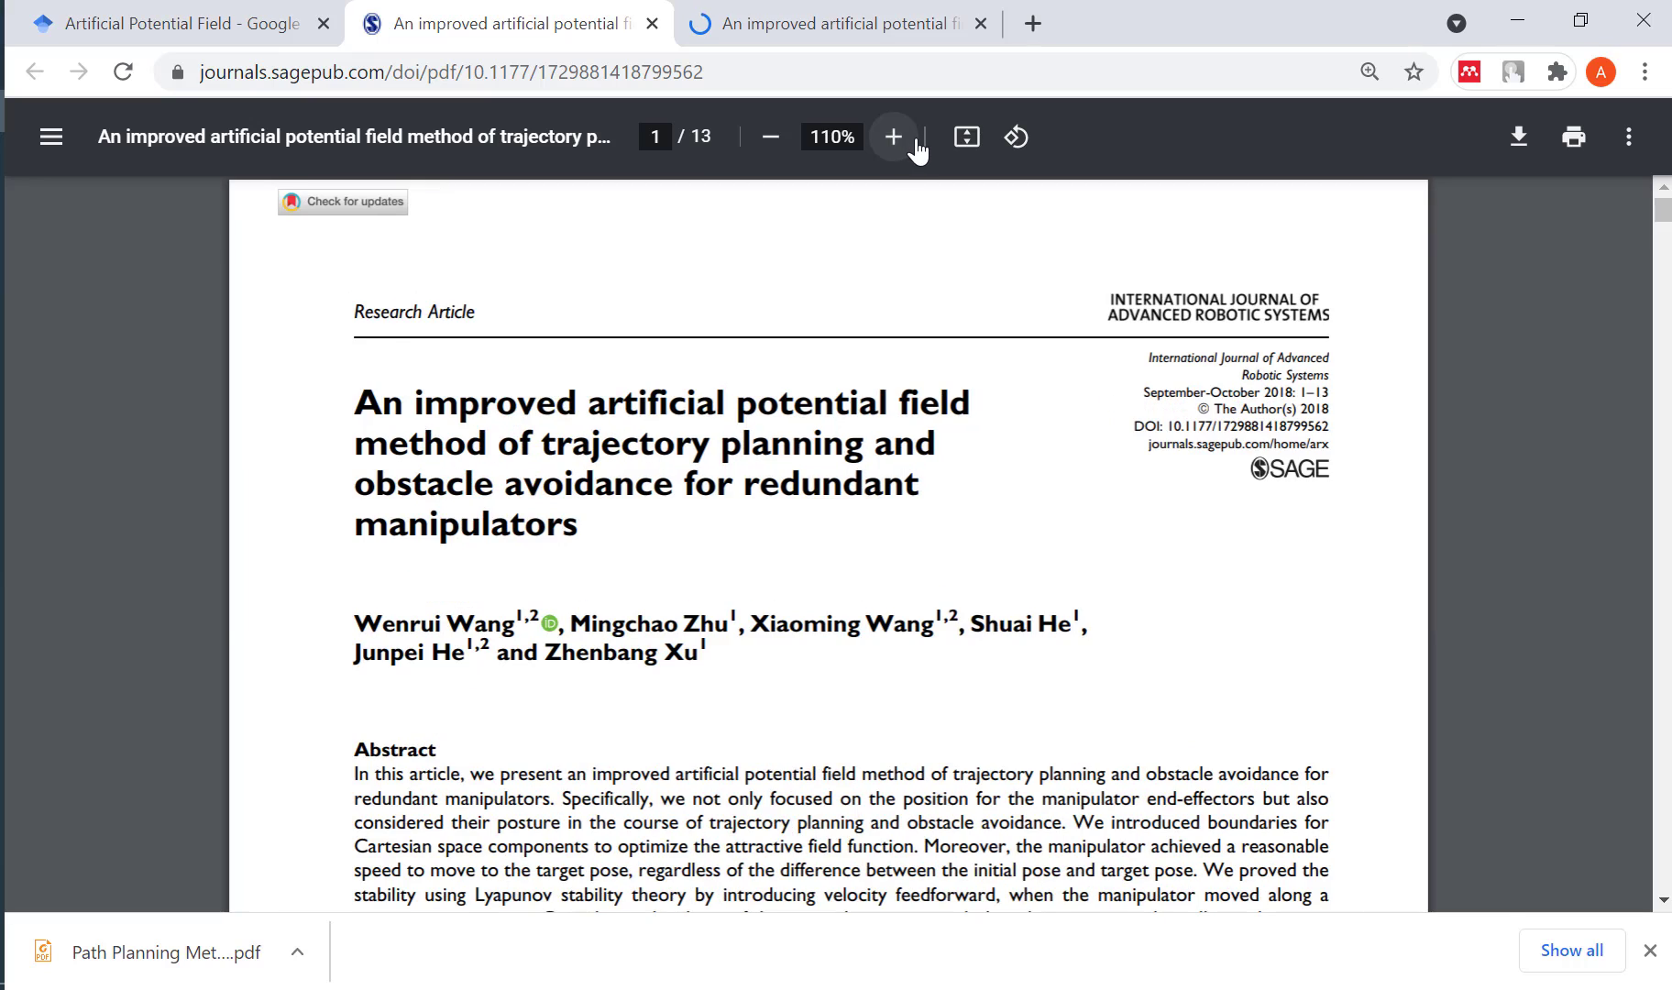
pyautogui.click(896, 141)
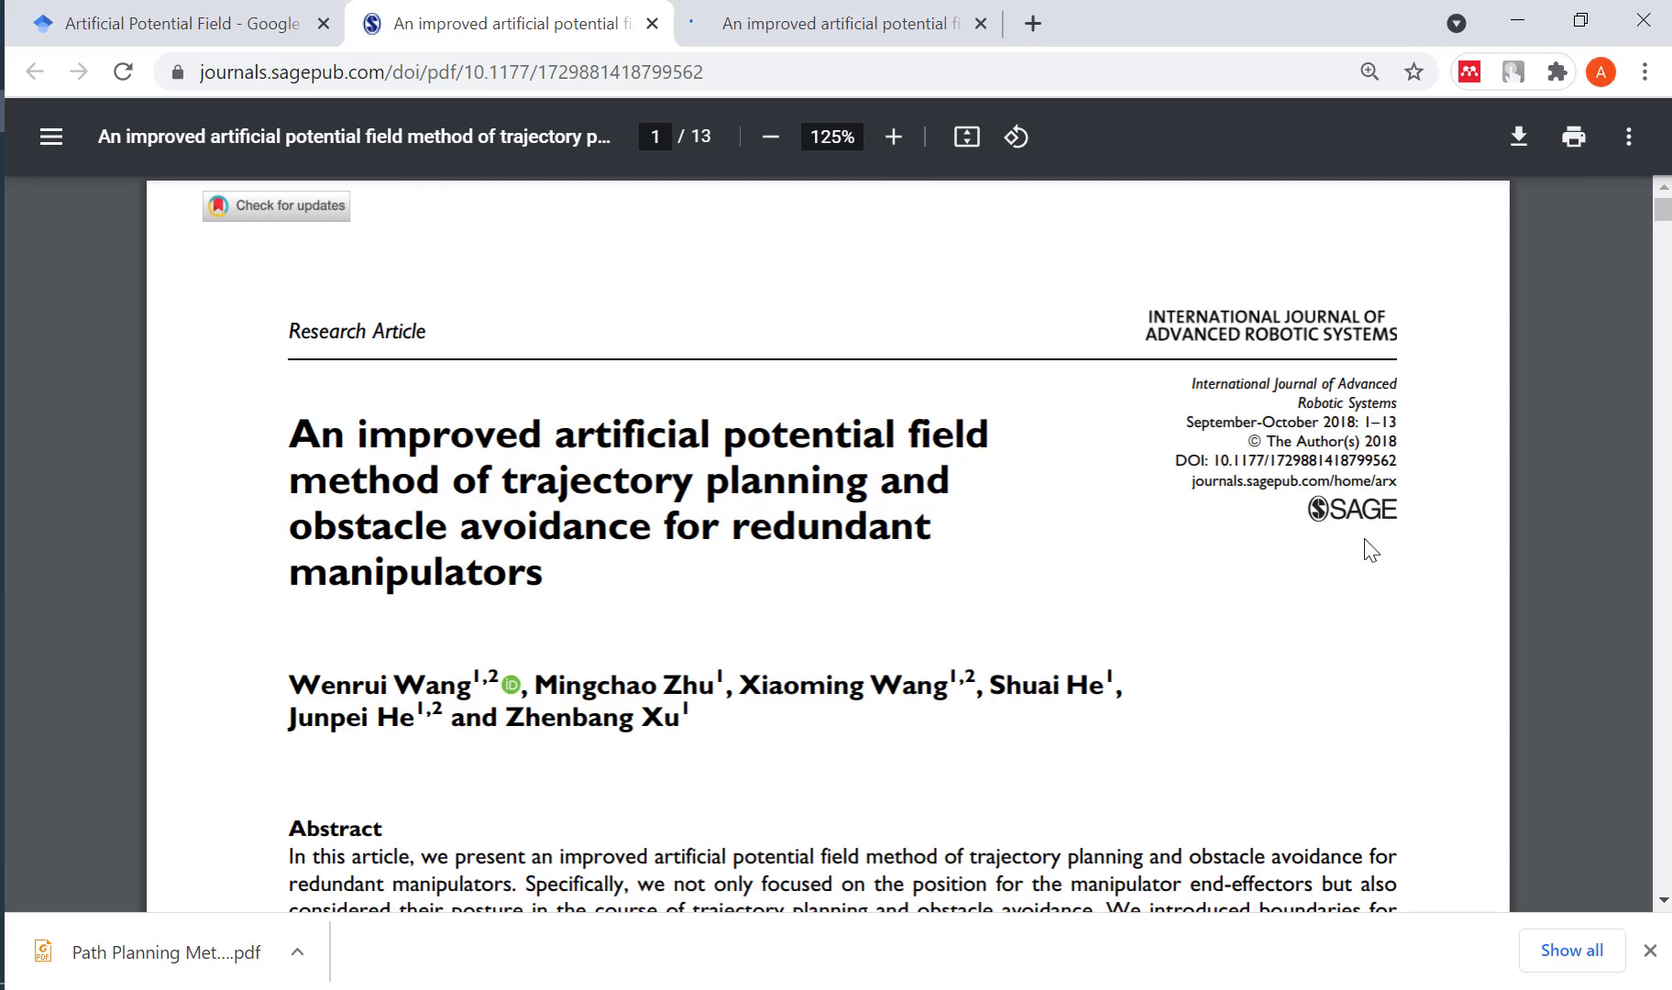
# Examine the article's SAGE journal page for the journal name, title, authors and abstract.
pyautogui.click(871, 27)
pyautogui.scroll(-4, 1187, 642)
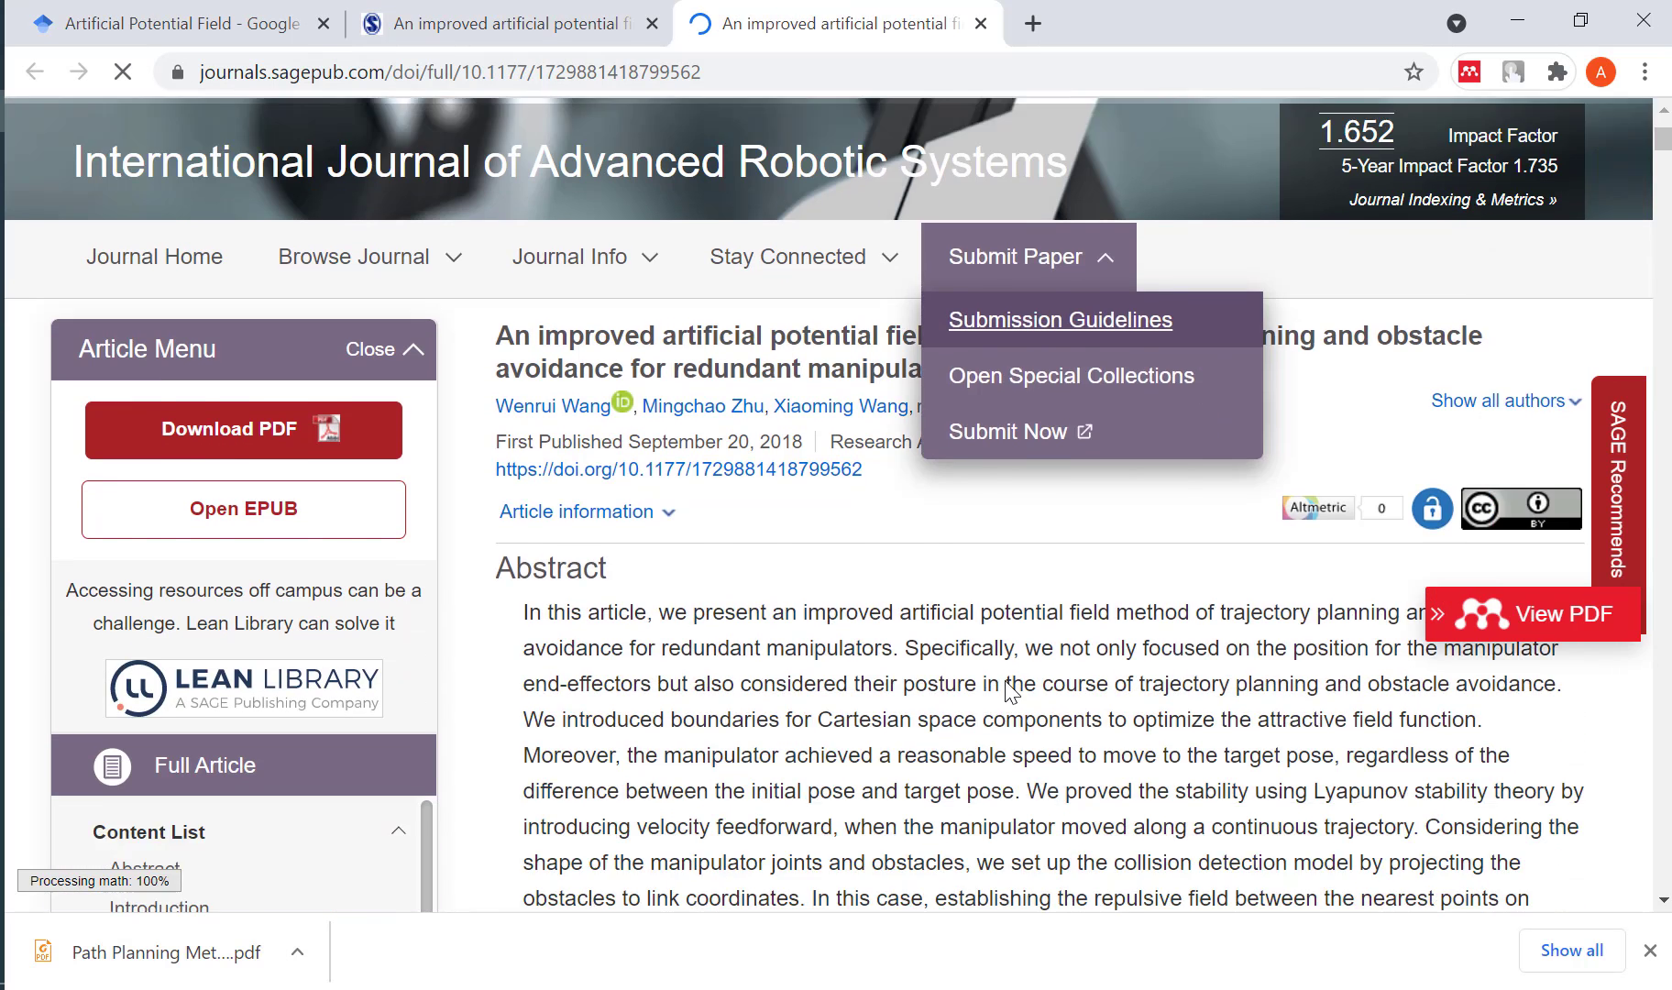
pyautogui.scroll(2, 818, 569)
pyautogui.scroll(2, 1212, 553)
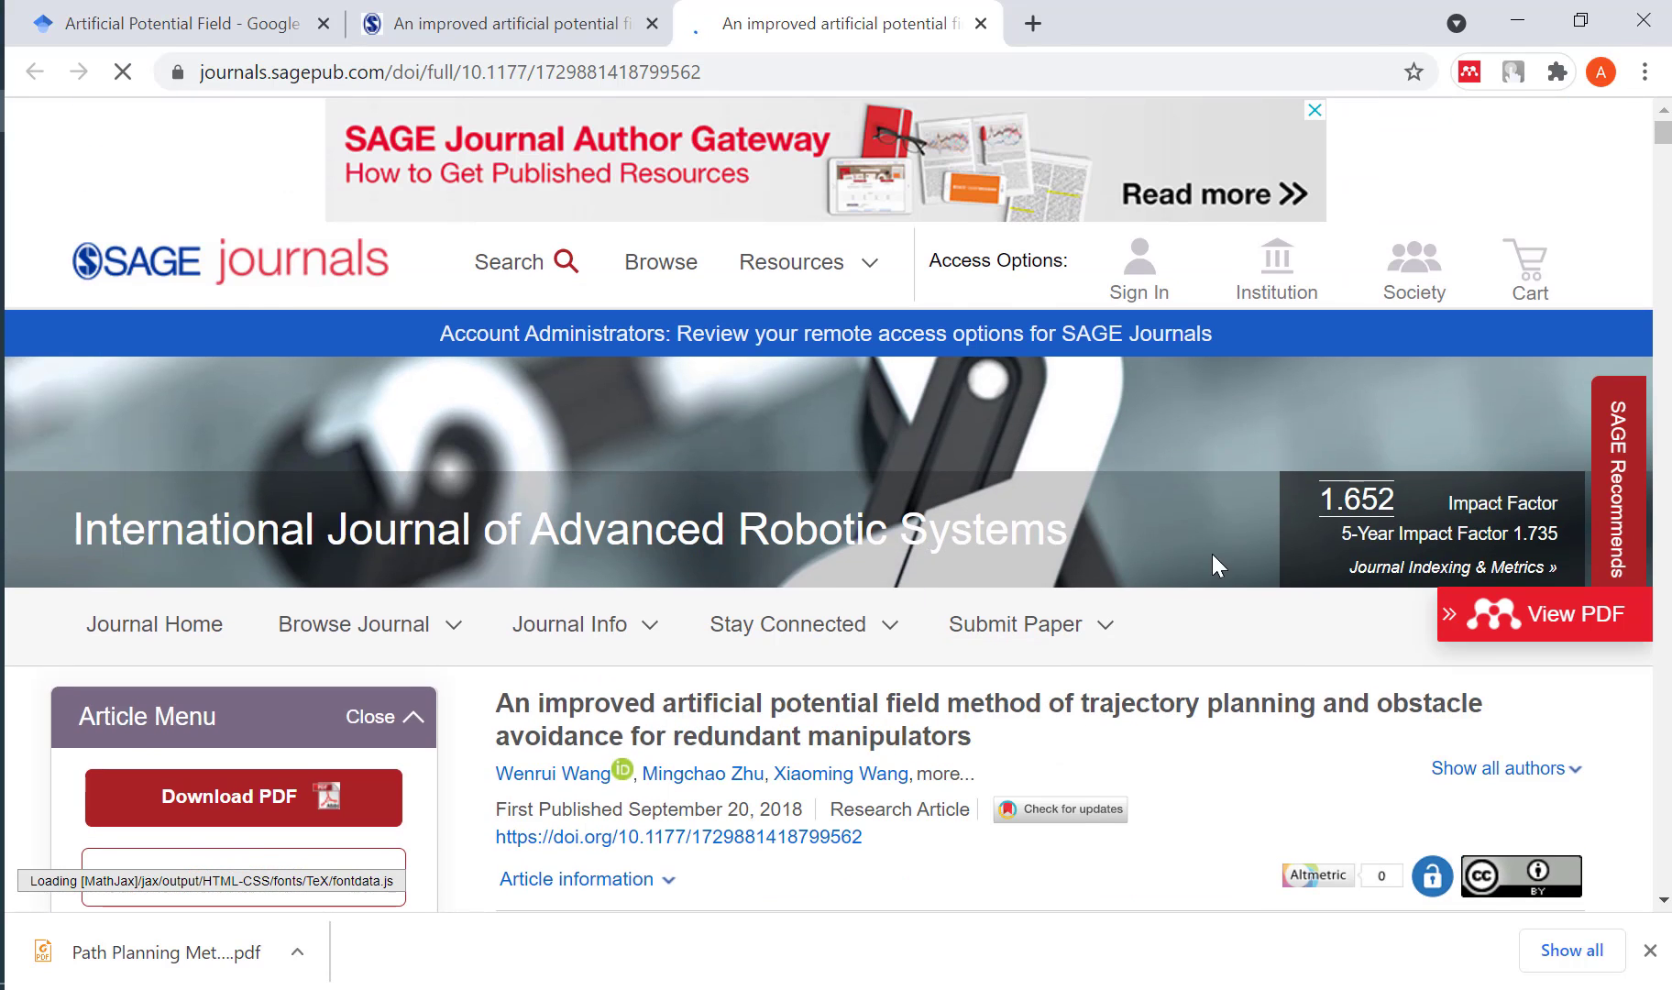
pyautogui.scroll(-3, 1206, 584)
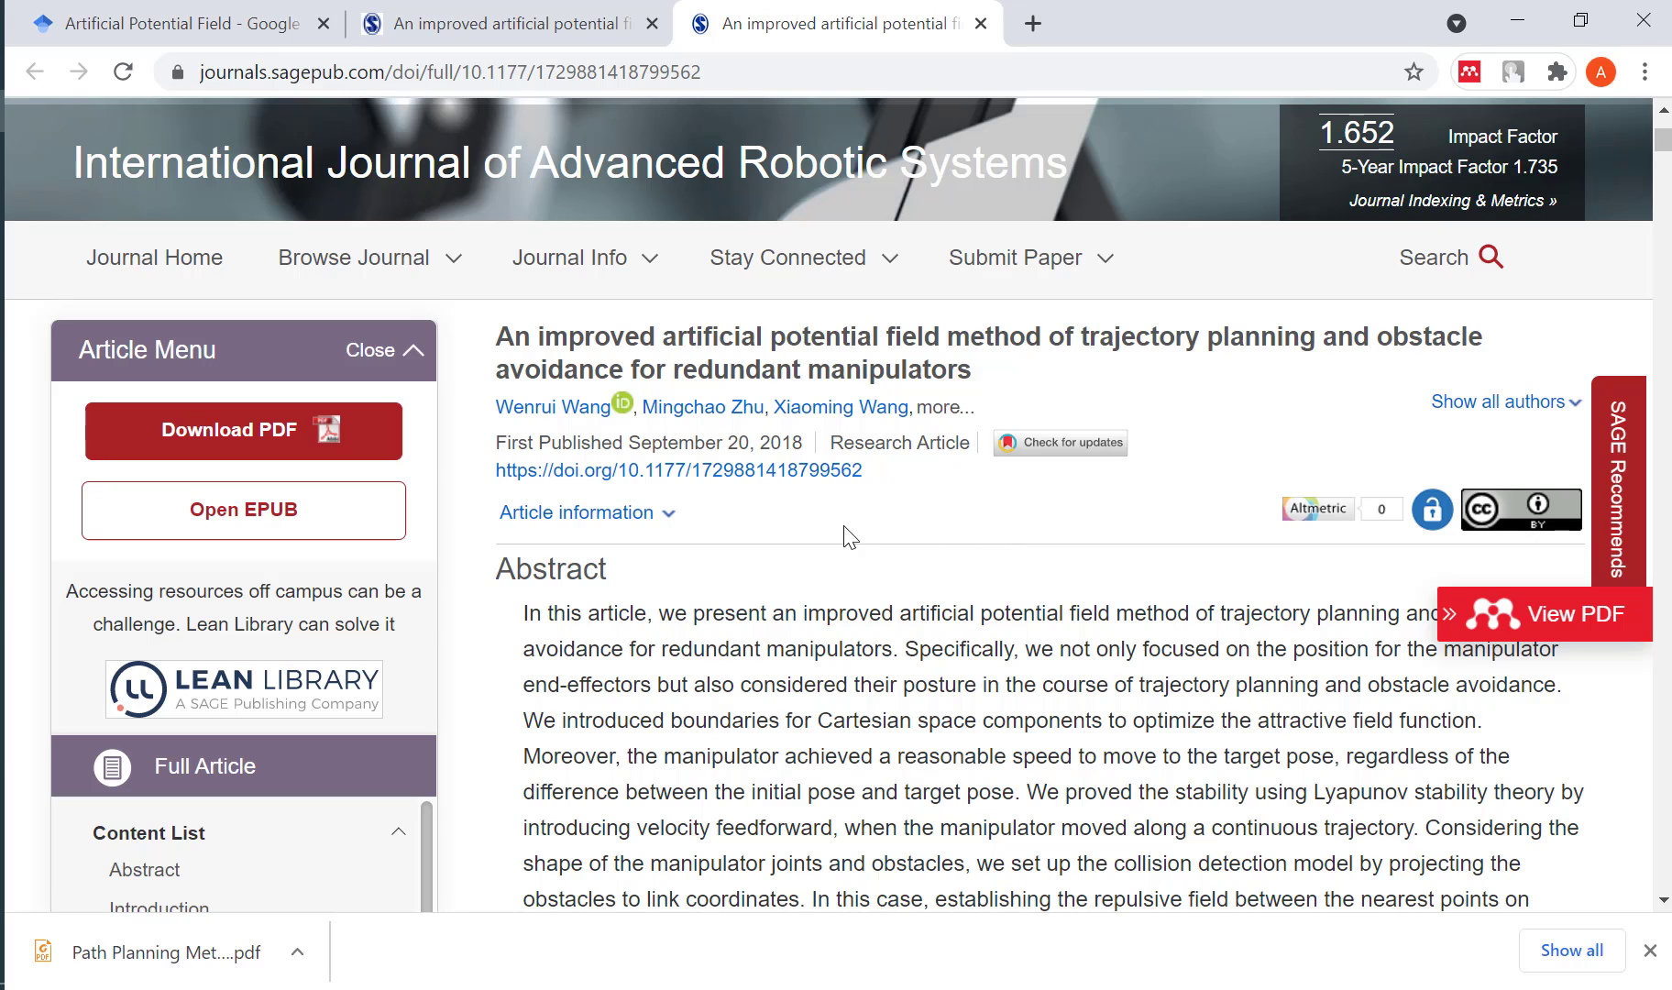
pyautogui.scroll(2, 448, 382)
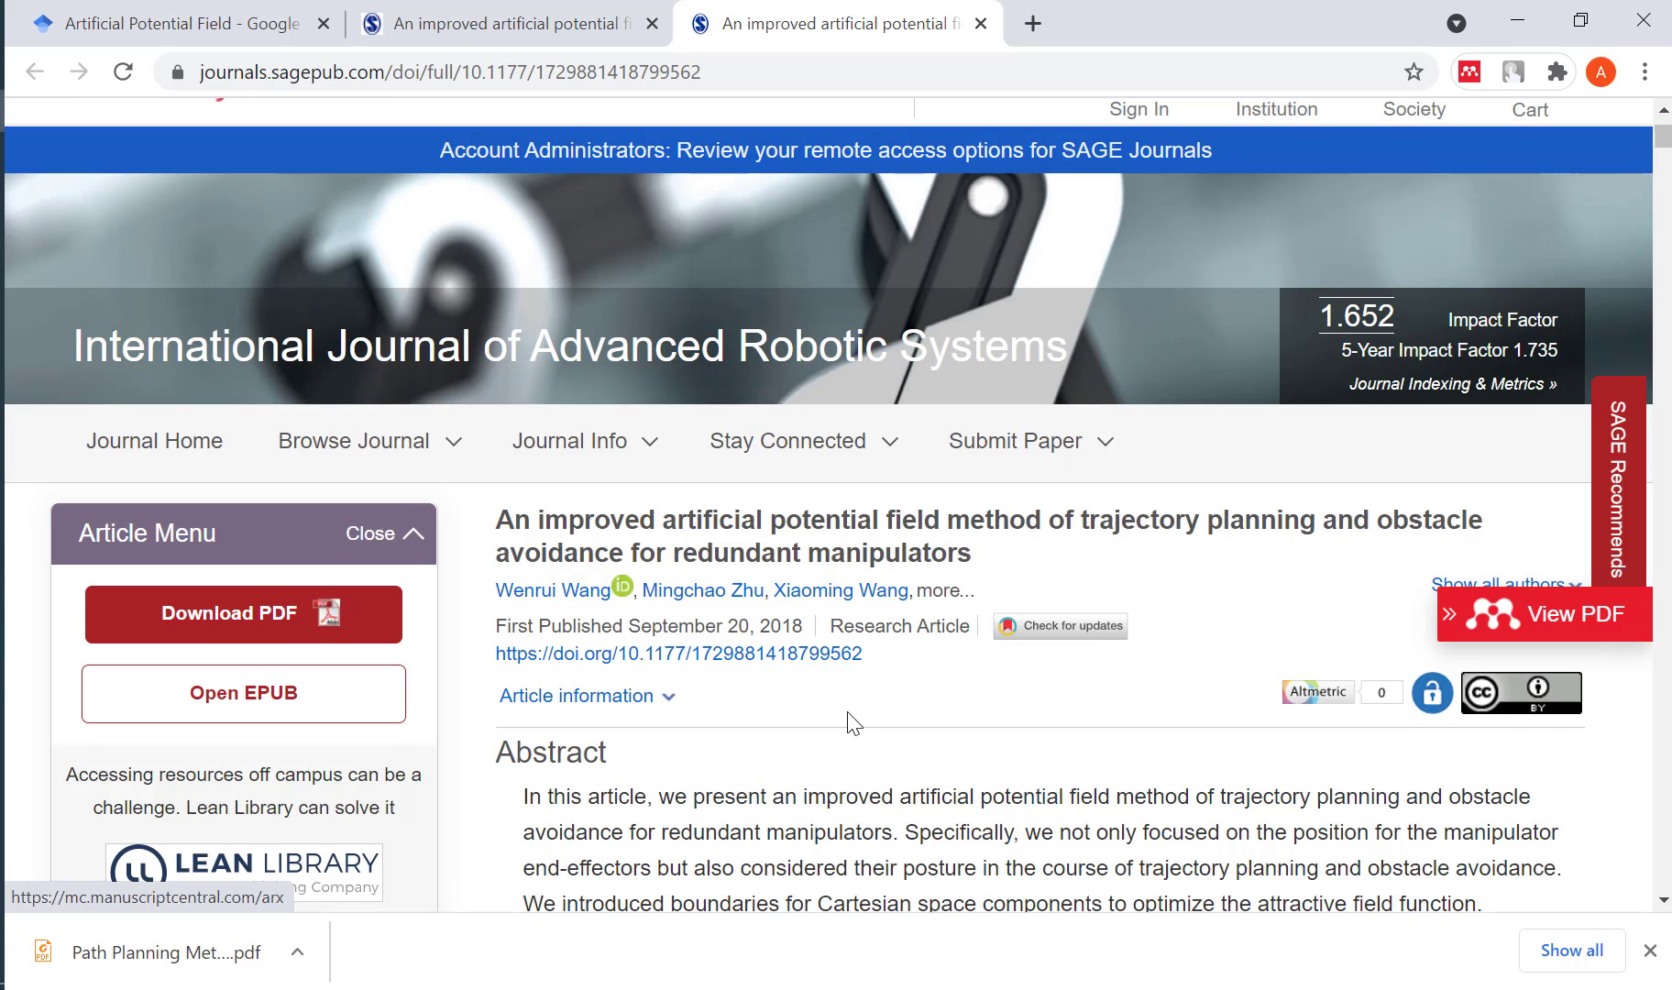
pyautogui.scroll(-4, 860, 711)
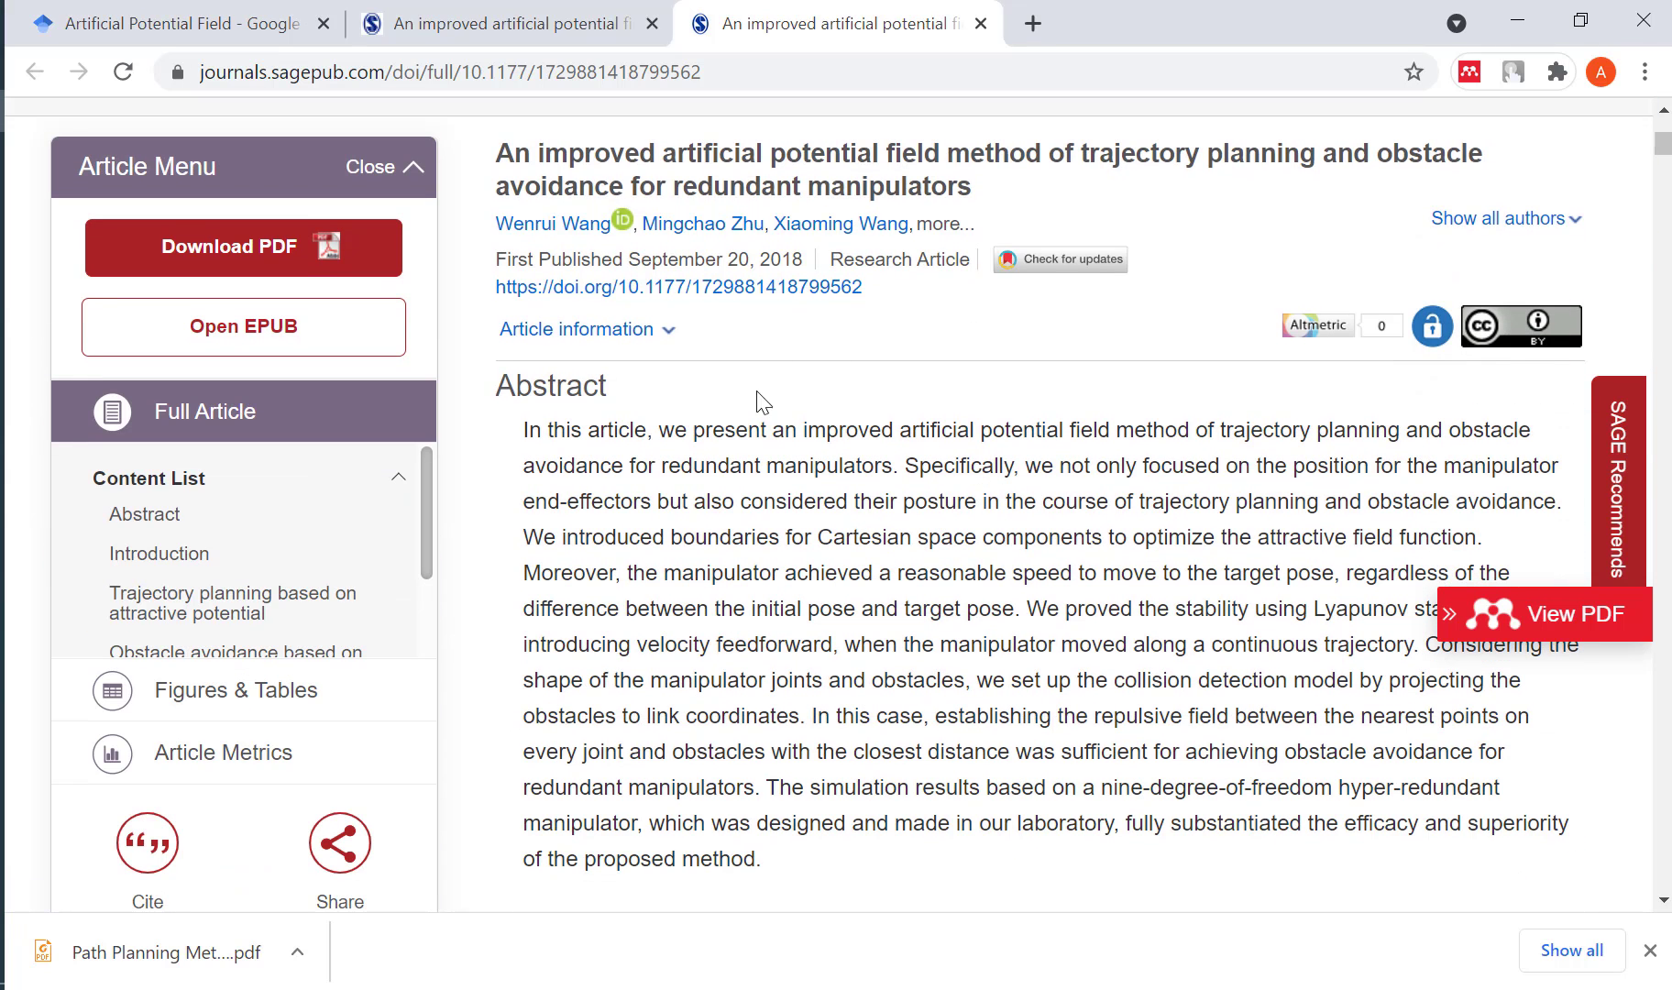
# Expand the article information and check its volume, issue and publication dates, then compare them with the PDF's first page.
pyautogui.click(670, 333)
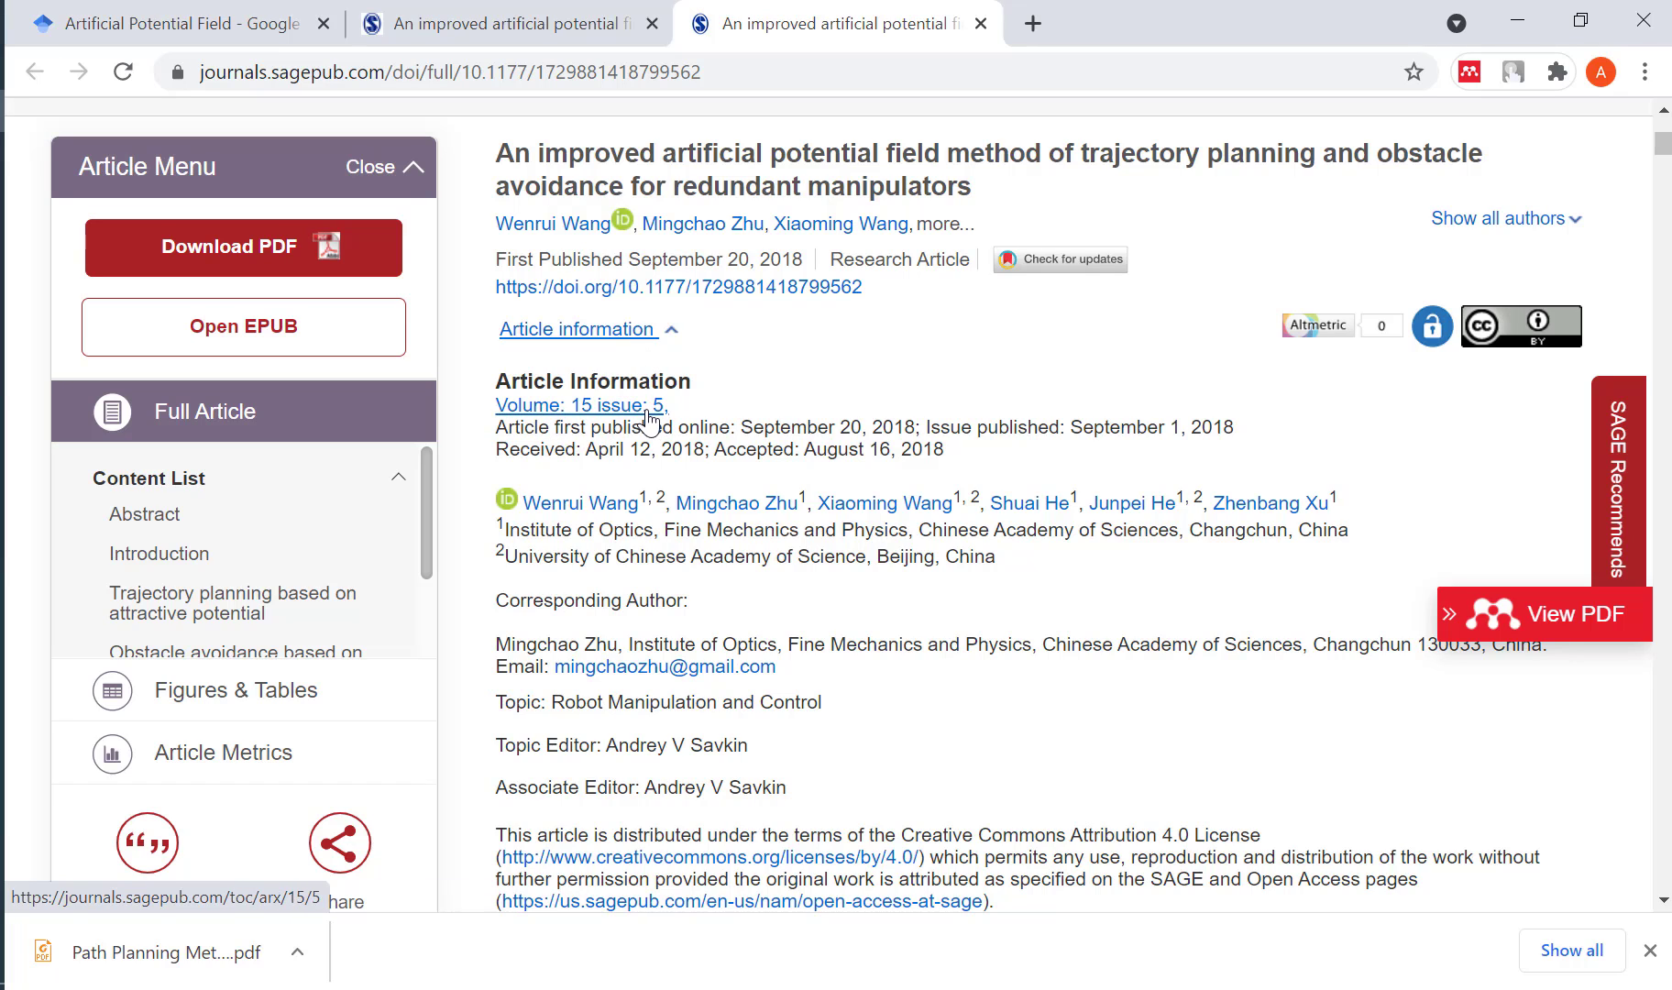
pyautogui.doubleClick(1193, 428)
pyautogui.click(1183, 456)
pyautogui.scroll(2, 1054, 484)
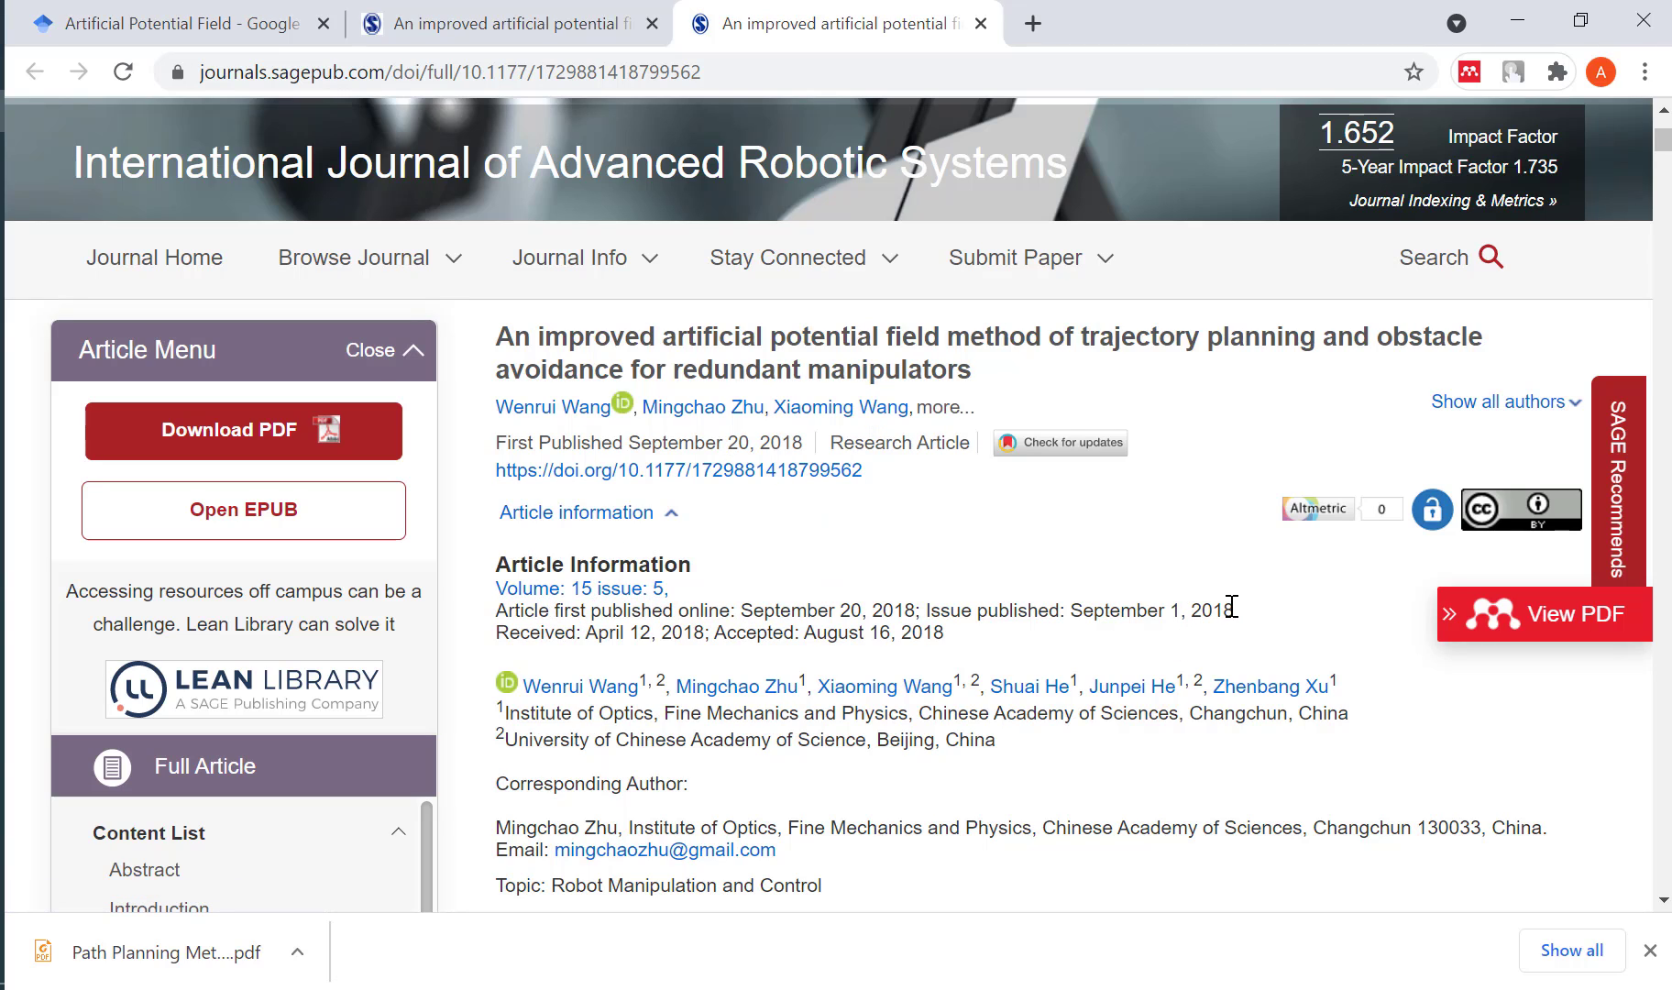
pyautogui.scroll(-2, 1029, 568)
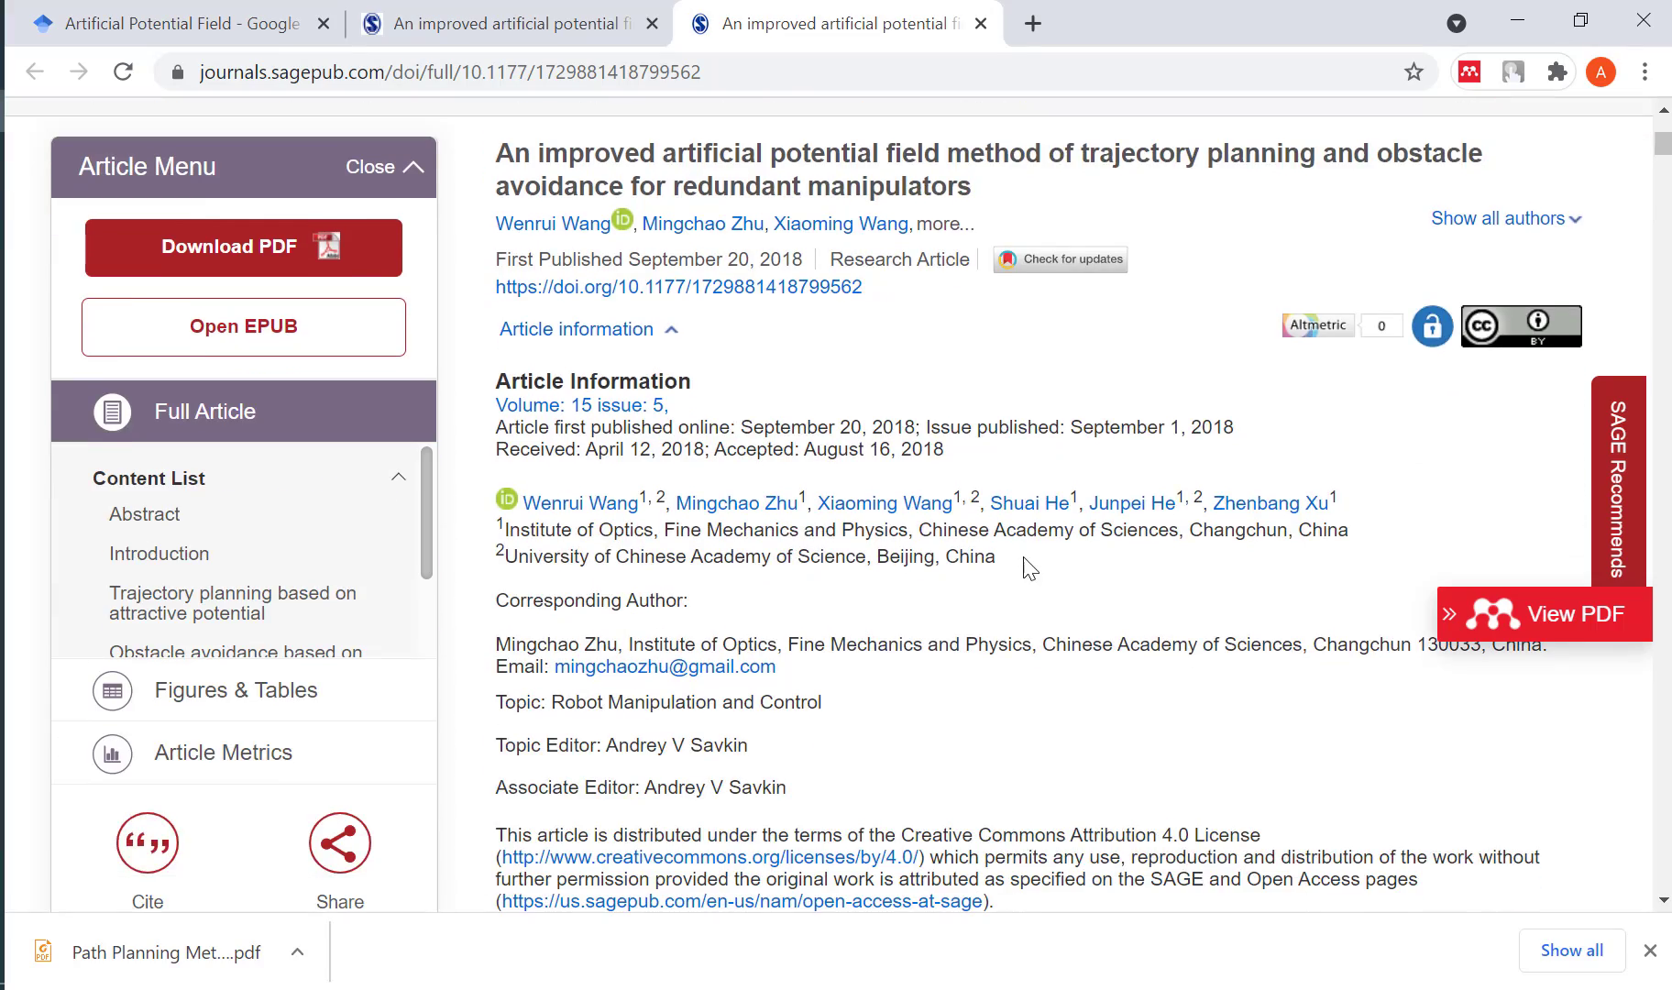
pyautogui.scroll(-20, 966, 554)
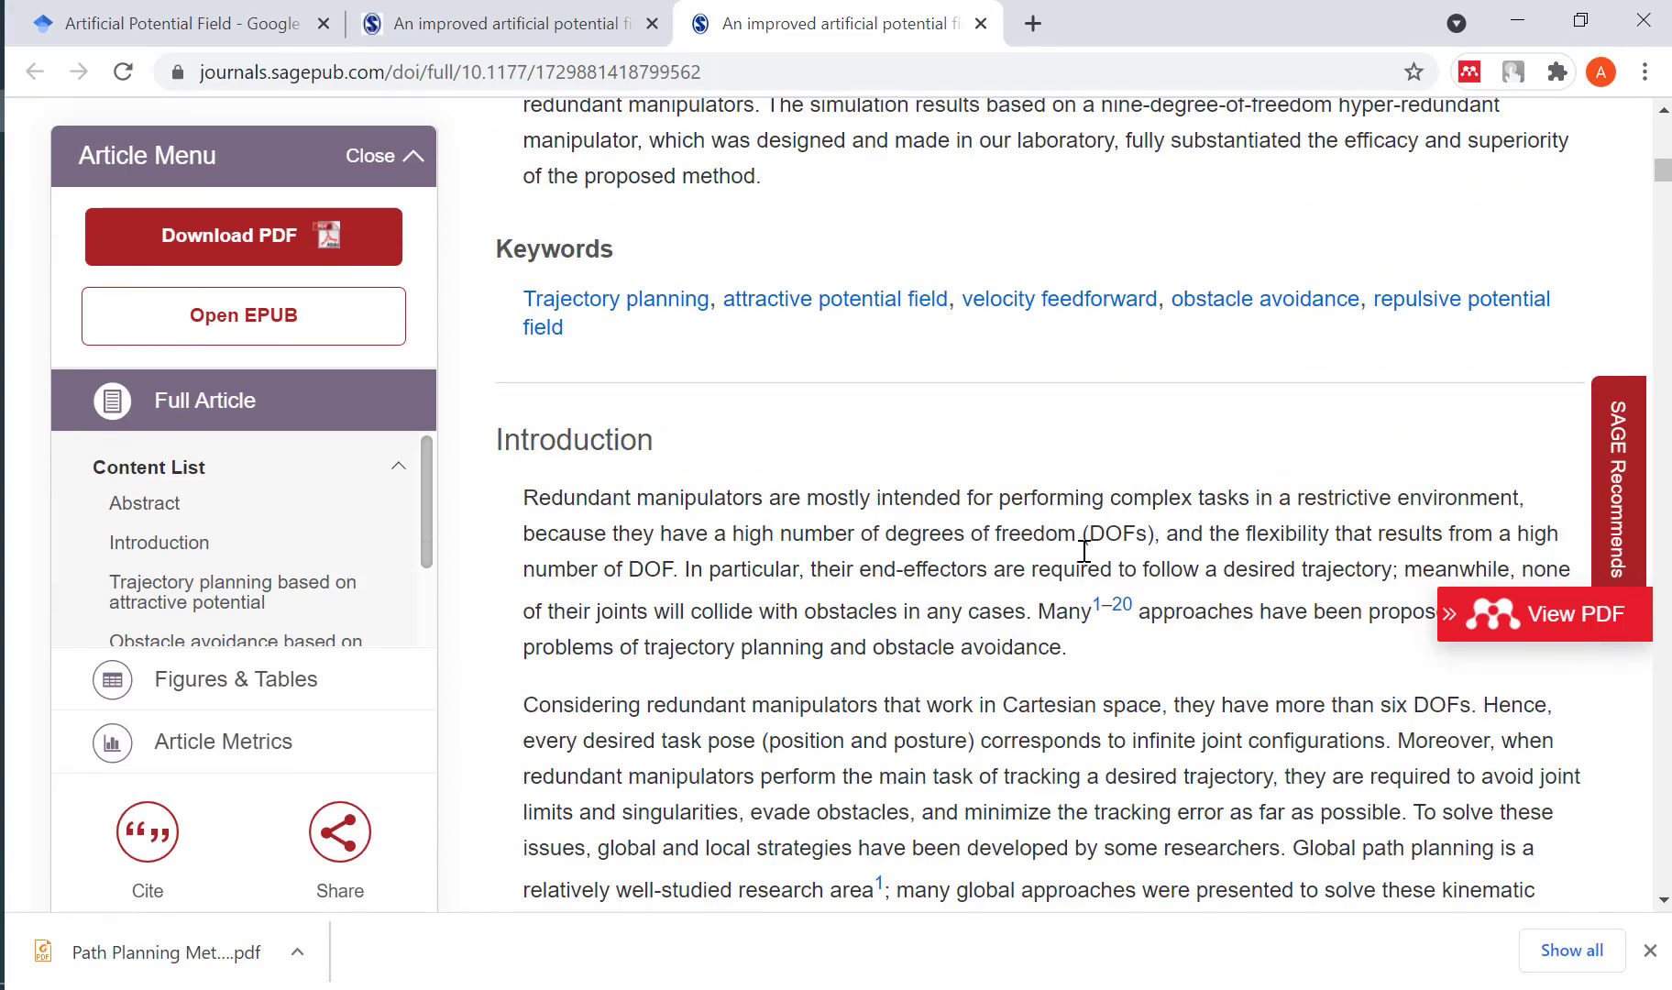
pyautogui.scroll(10, 1084, 556)
pyautogui.hotkey('ctrl', 'shift', 'Tab')
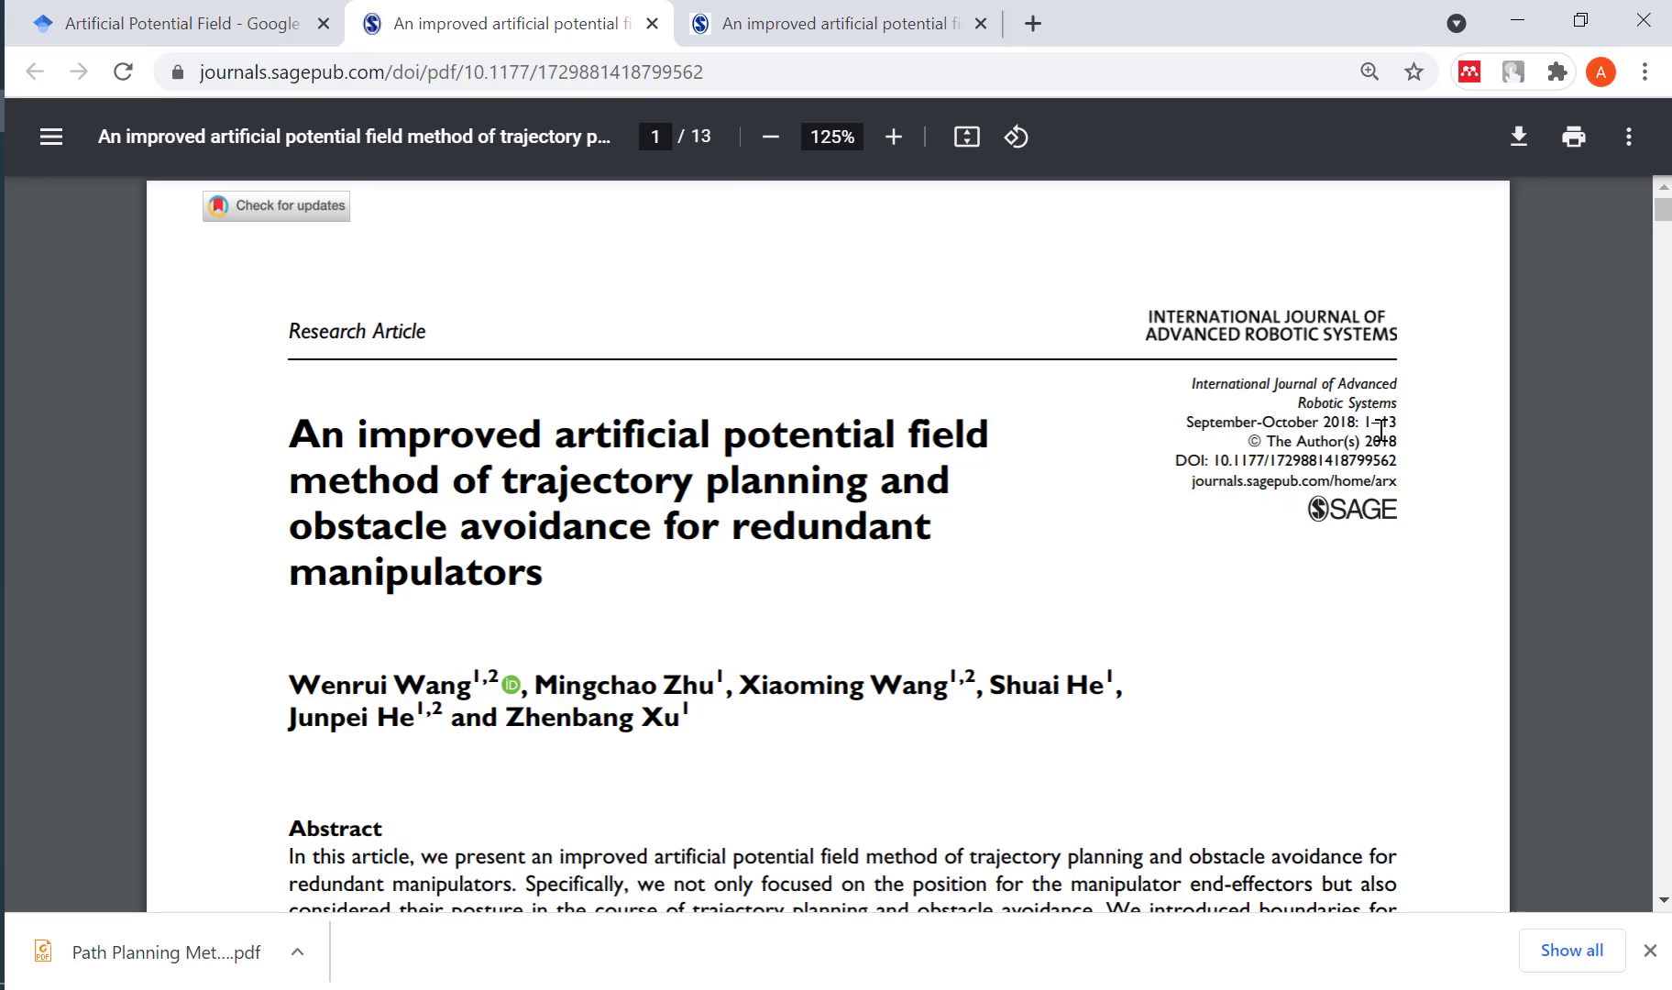
# Copy the full article title from the SAGE journal page.
pyautogui.click(720, 27)
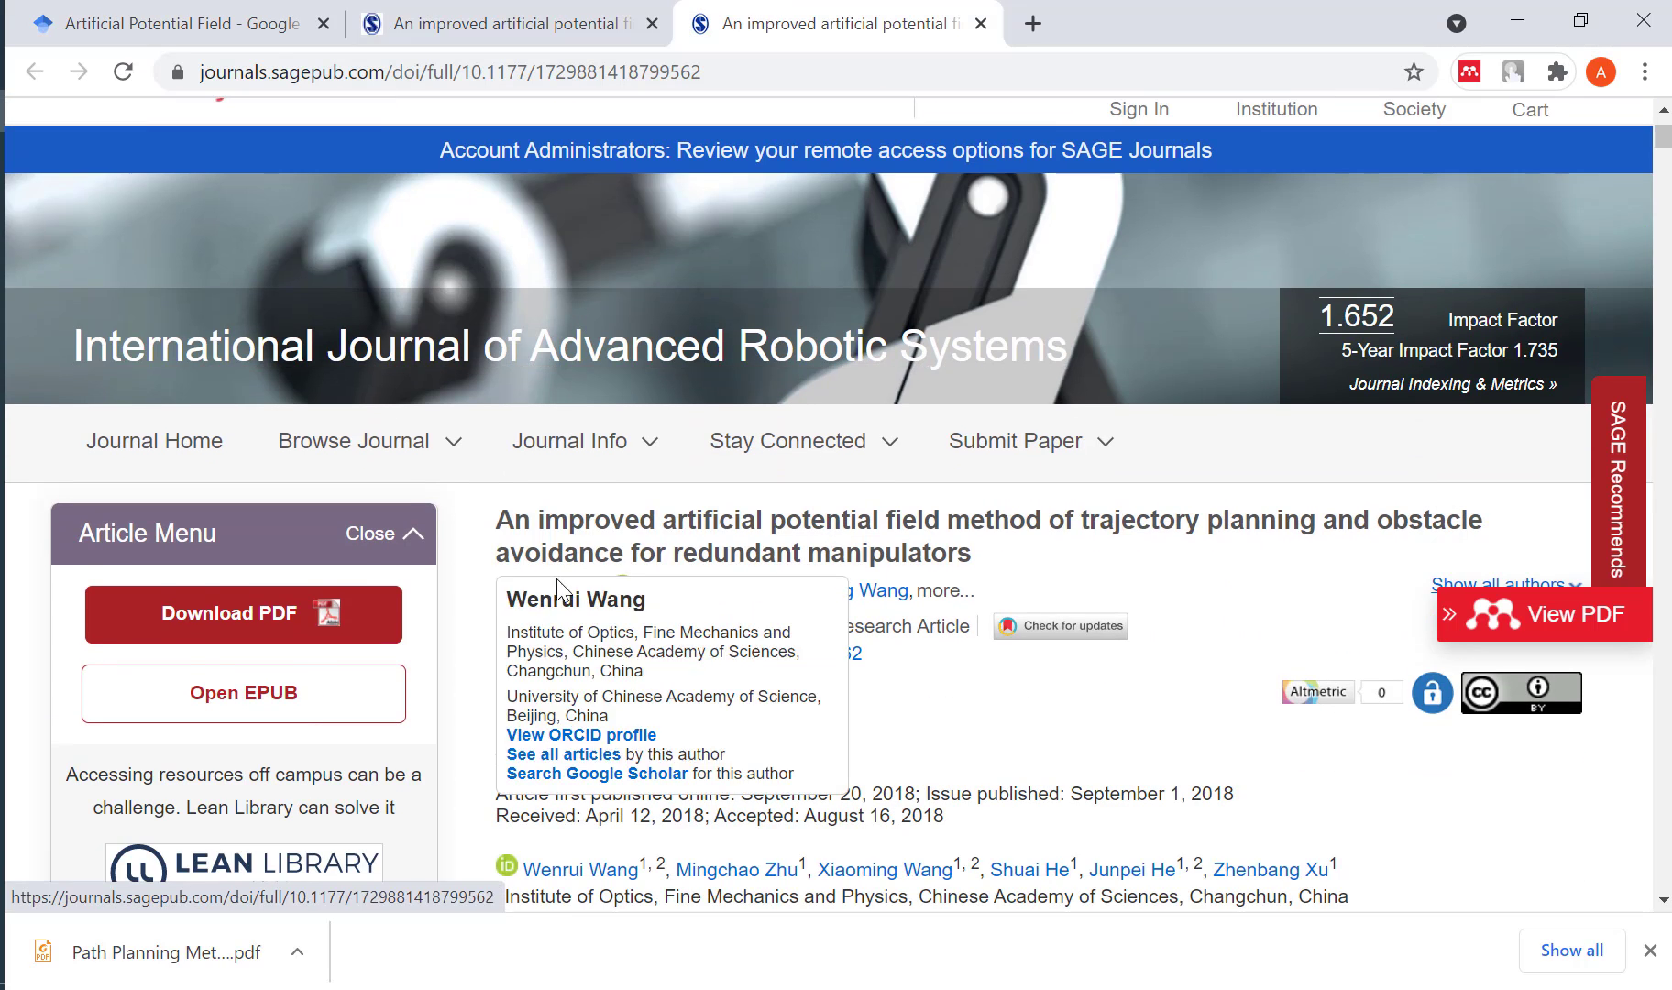
pyautogui.moveTo(497, 521); pyautogui.dragTo(1011, 568)
pyautogui.hotkey('ctrl', 'c')
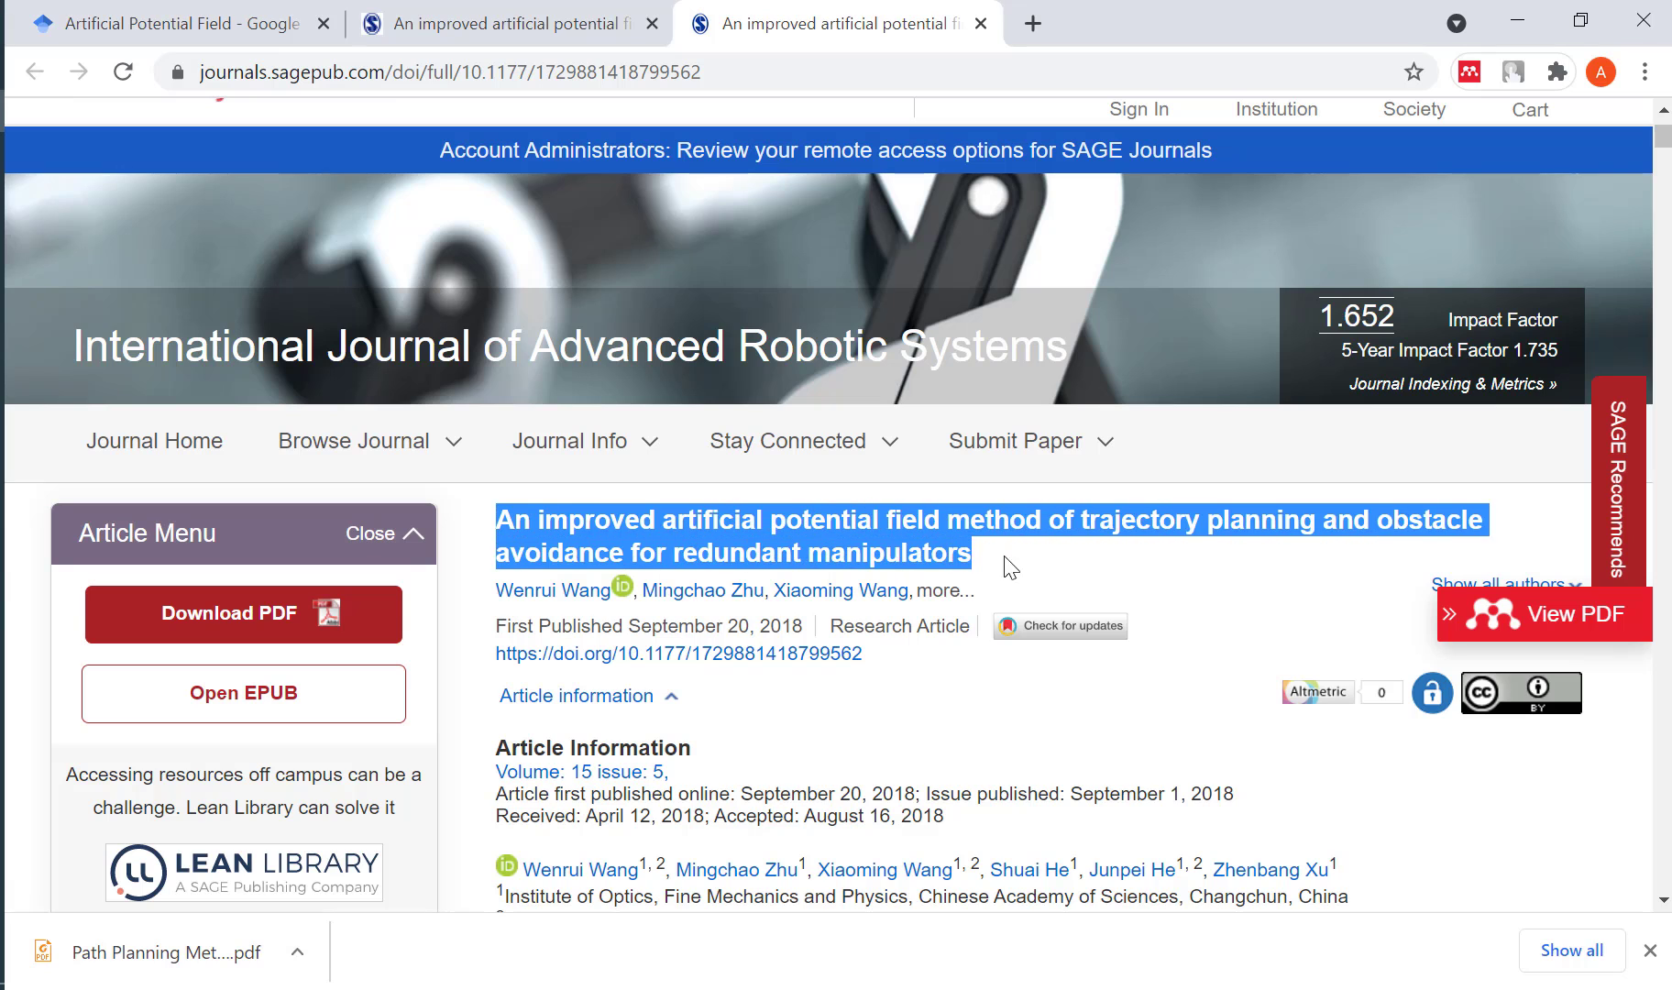
# Download the article's PDF into the Download Paper folder, using the copied title as its file name.
pyautogui.click(594, 22)
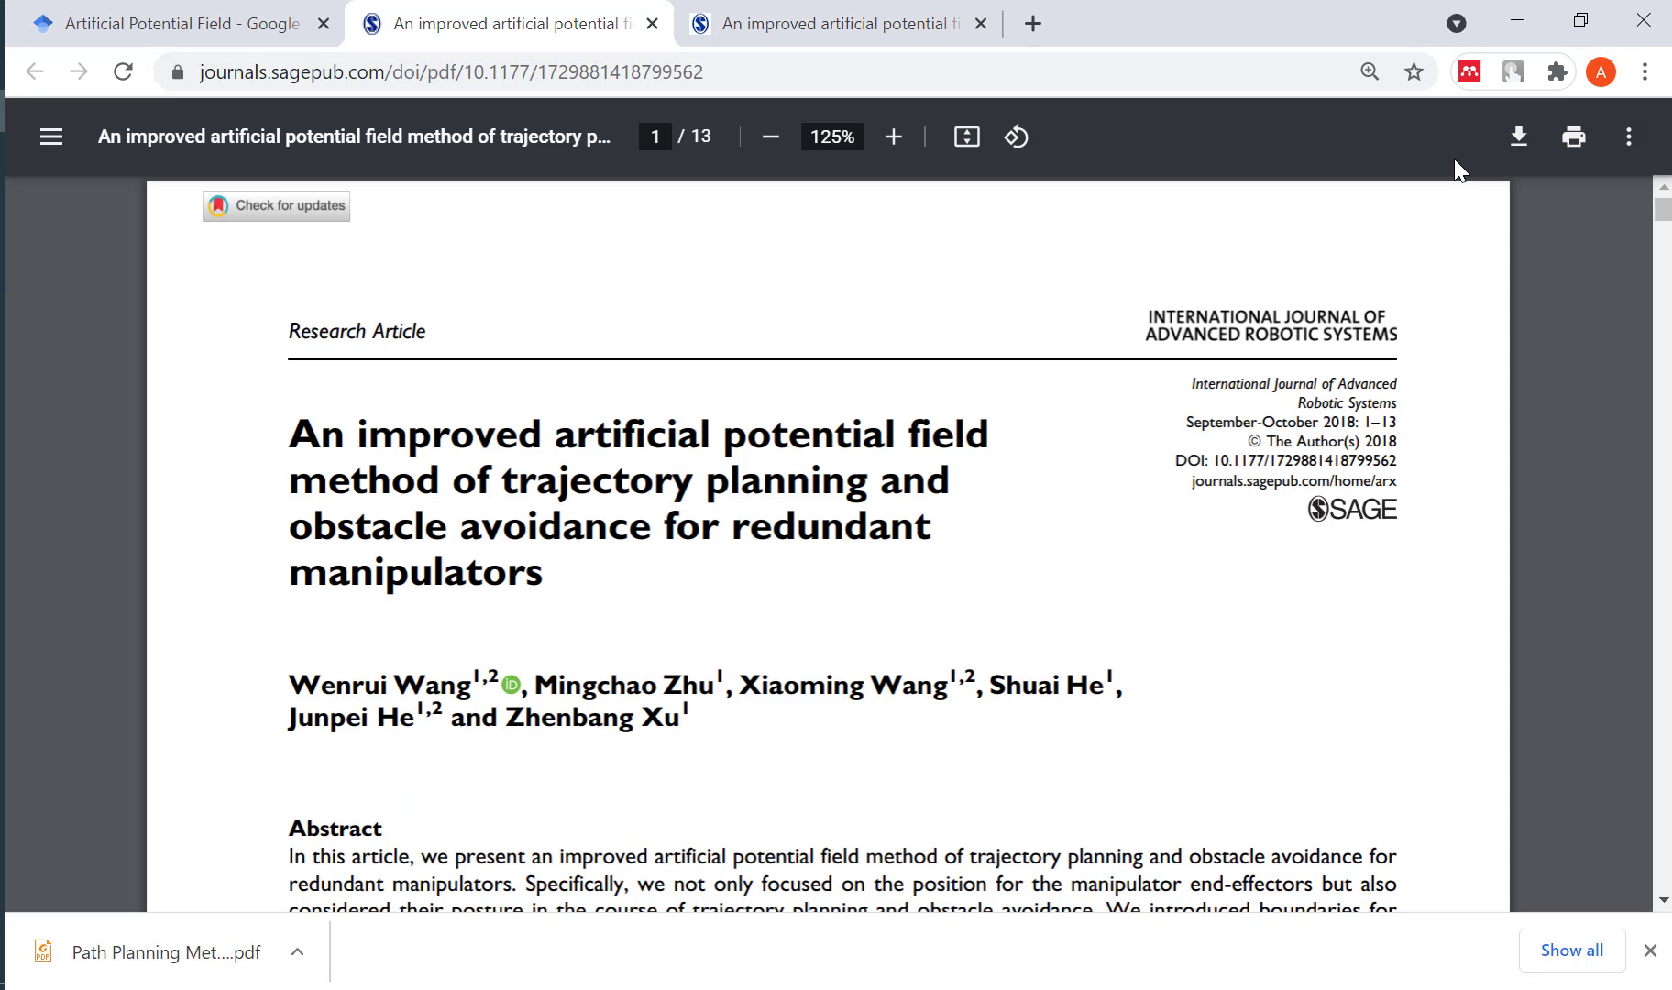
pyautogui.click(1523, 133)
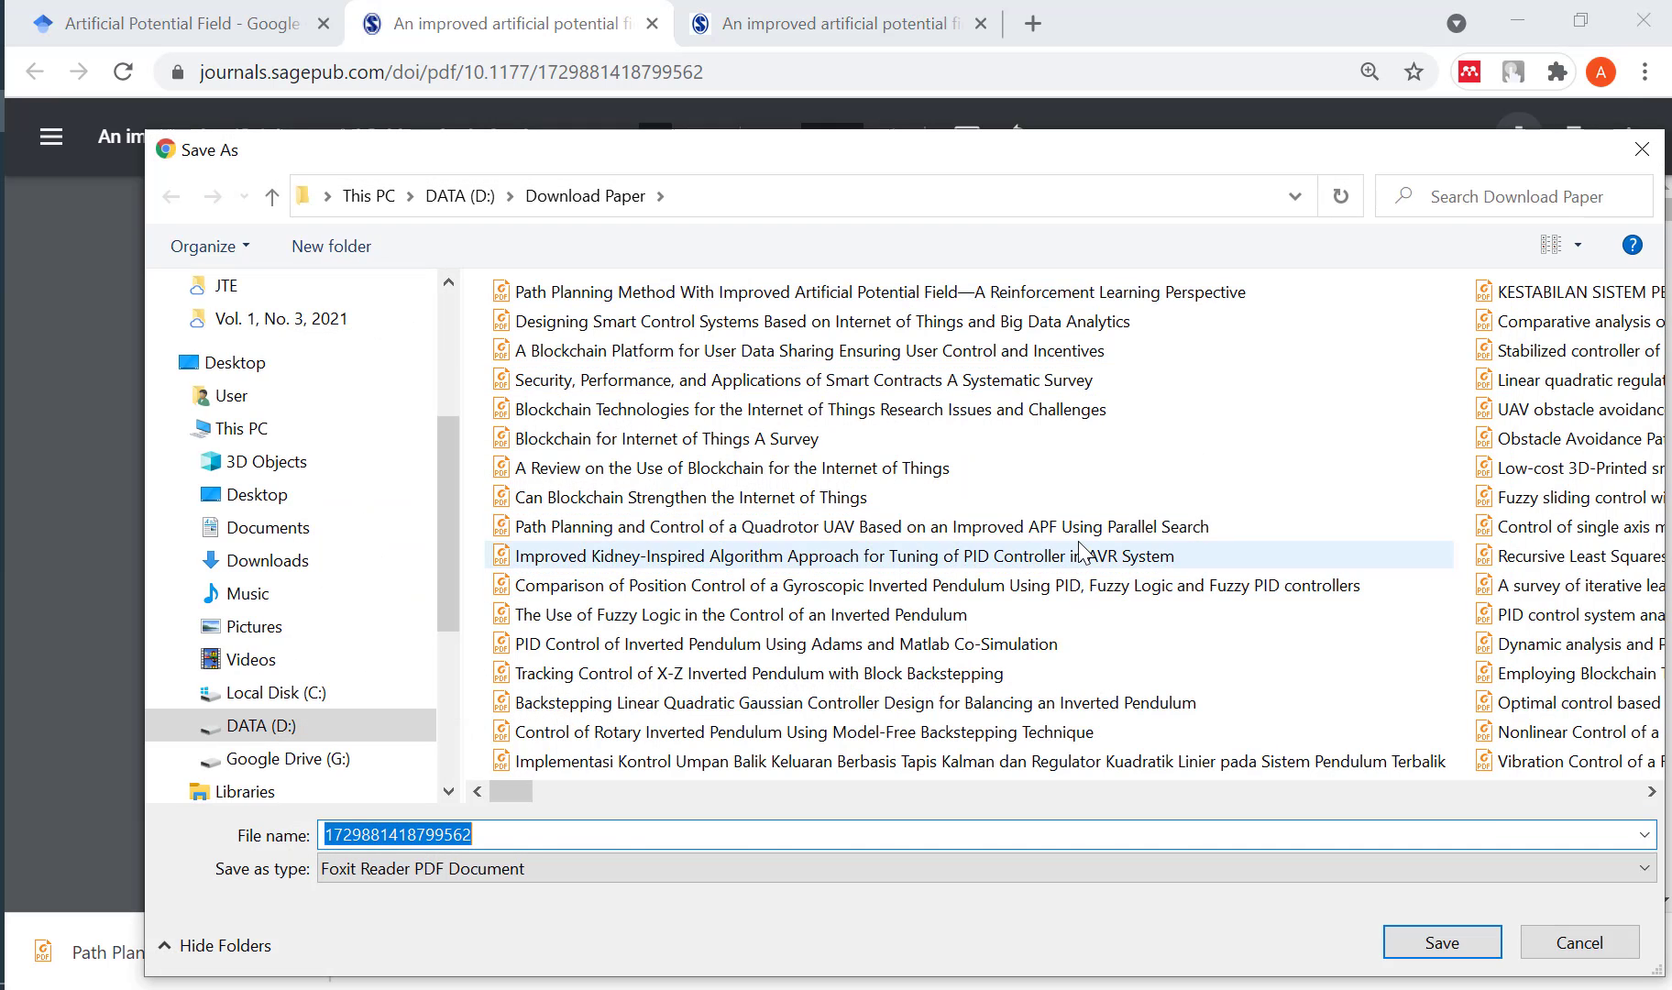
pyautogui.hotkey('ctrl', 'v')
pyautogui.click(1443, 942)
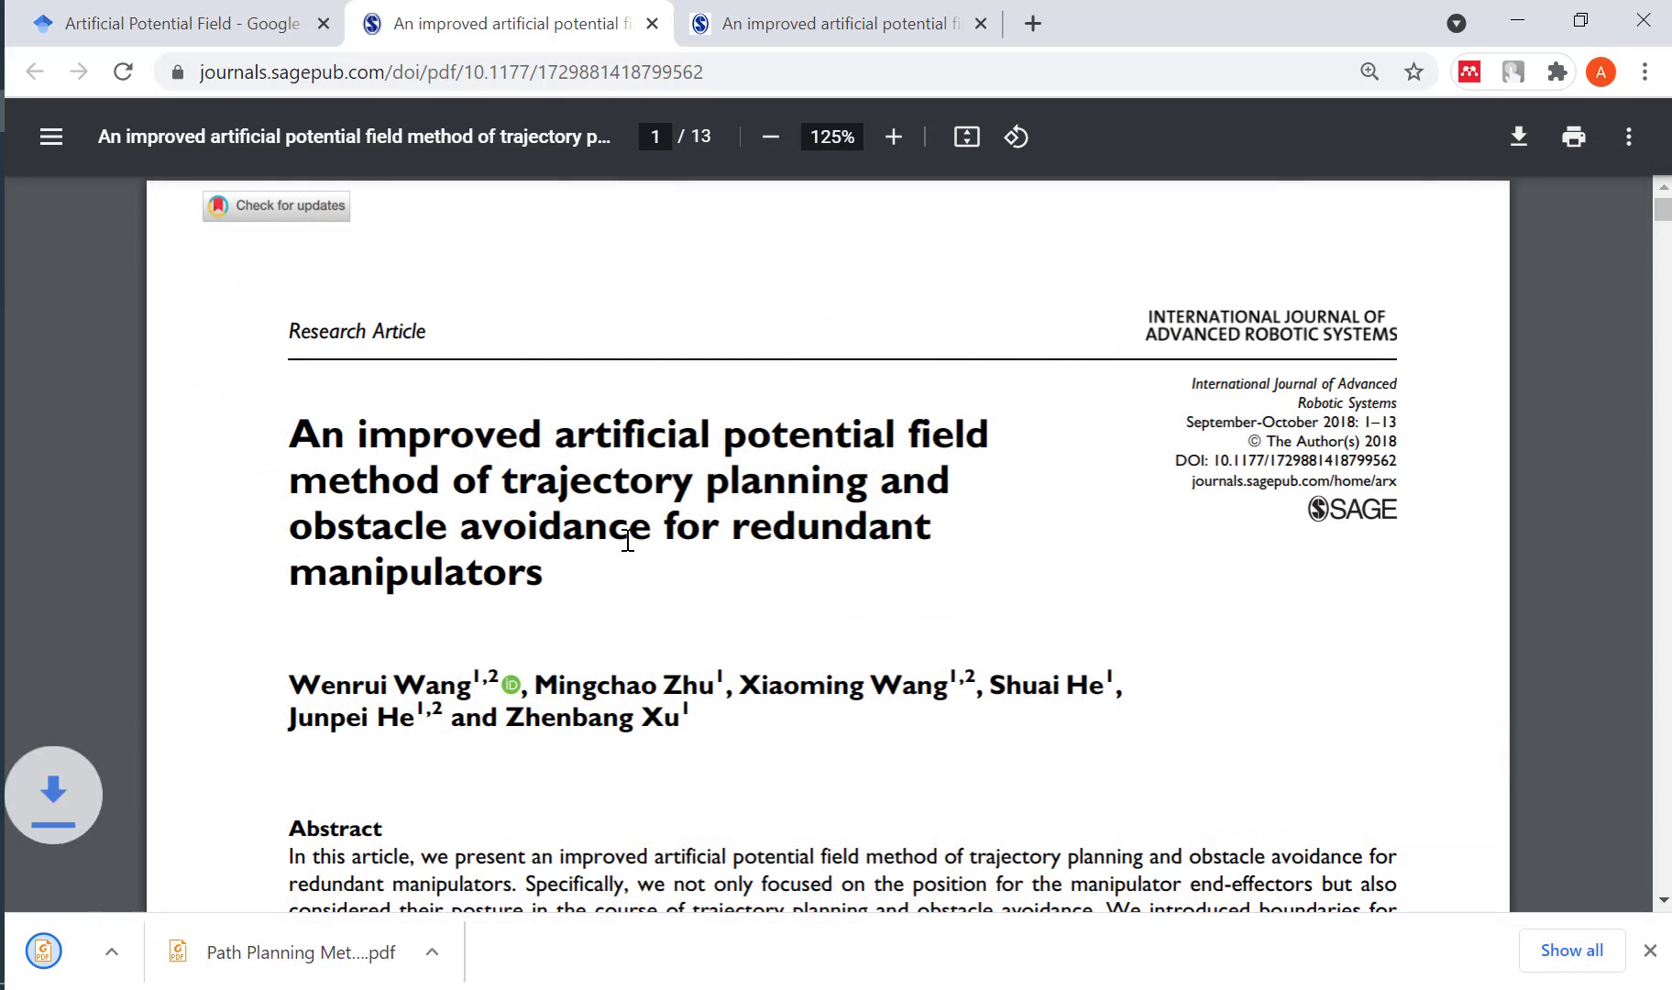
# Add the PDF of the improved potential field article on redundant manipulators from the Download Paper folder to Mendeley's Review APF folder.
pyautogui.hotkey('alt', 'Tab')
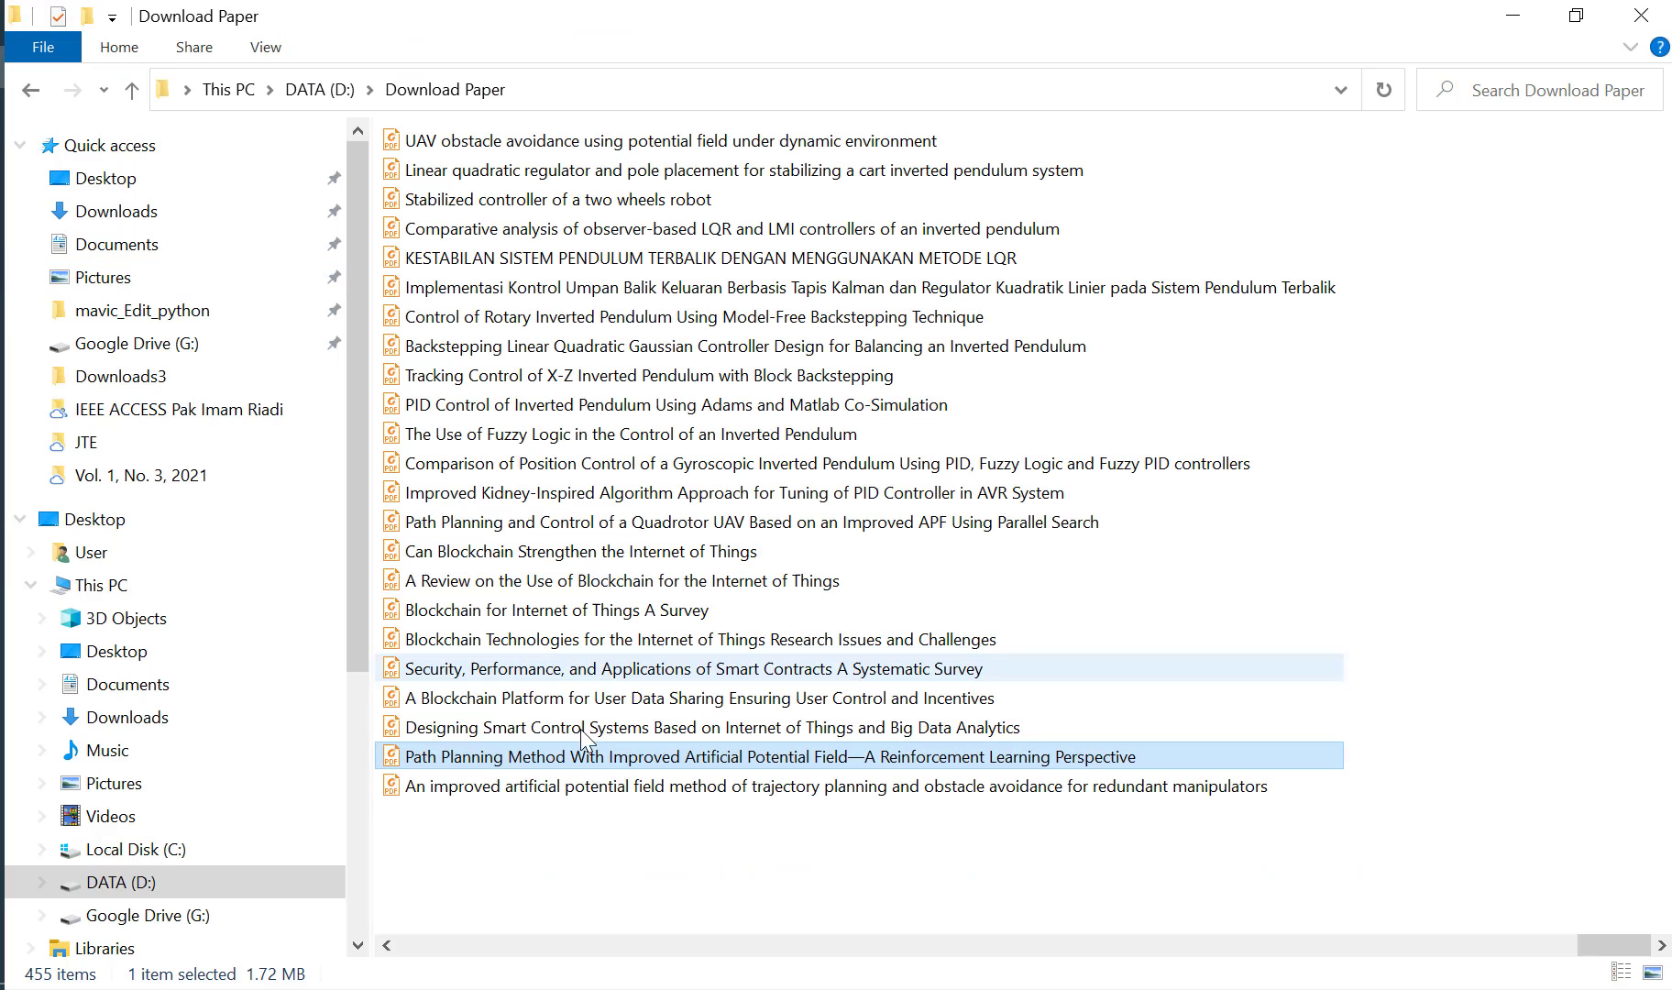
pyautogui.doubleClick(620, 800)
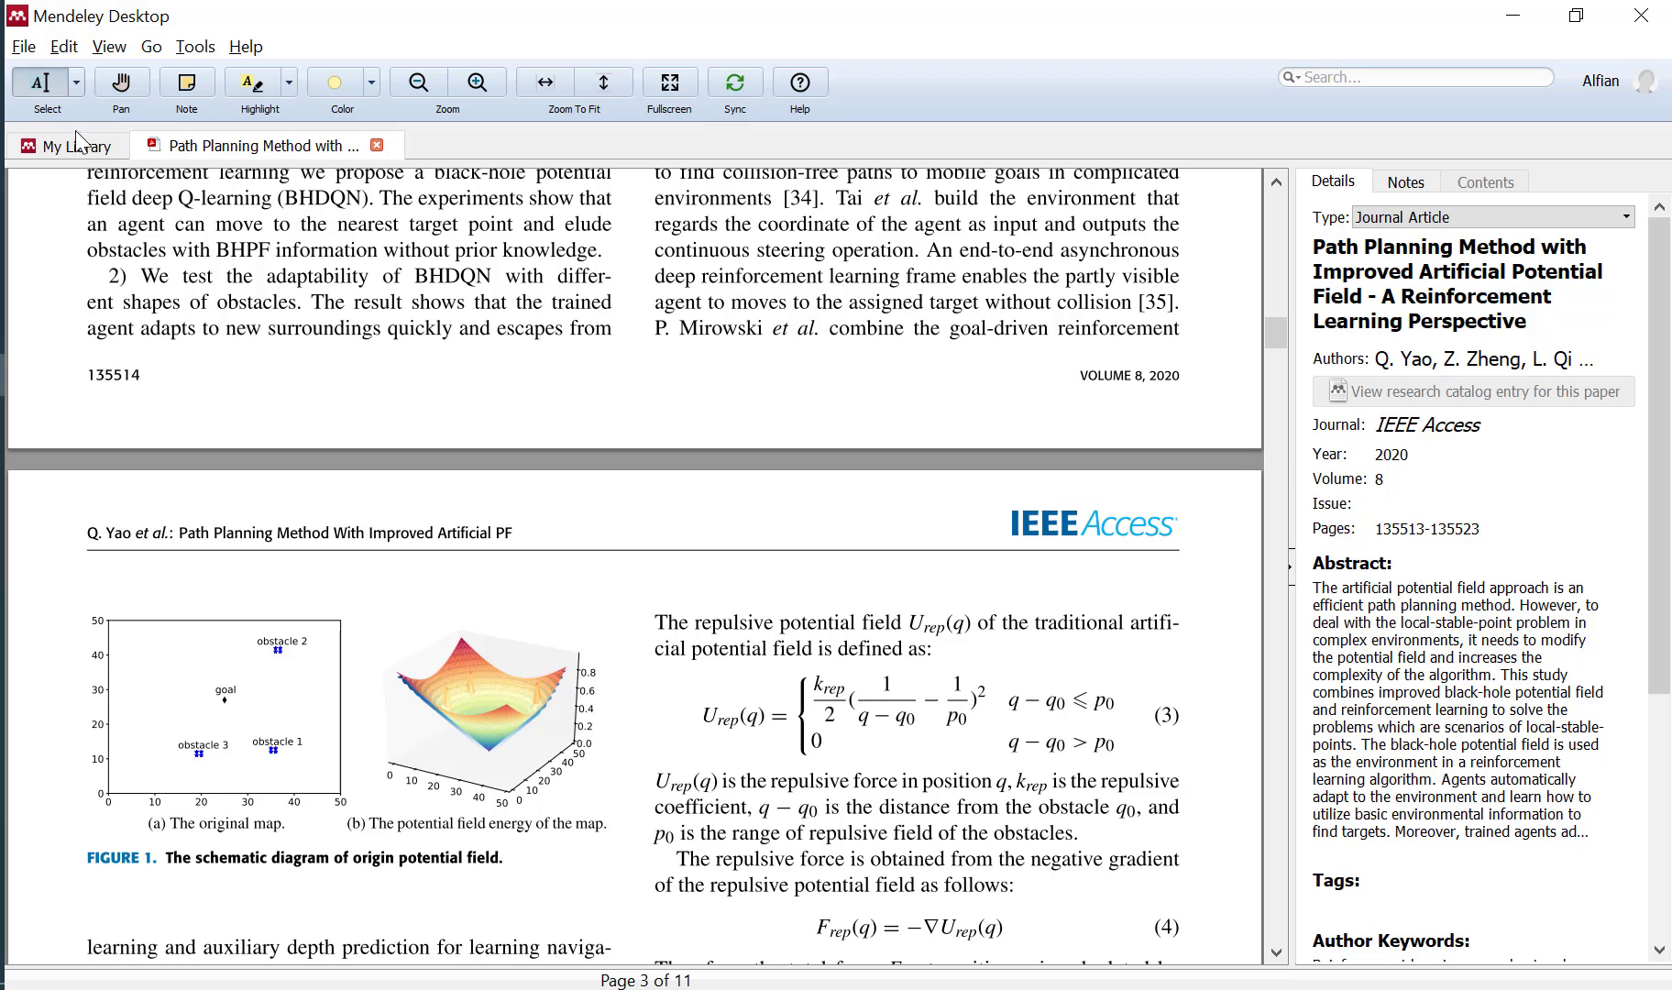
pyautogui.click(58, 147)
pyautogui.moveTo(635, 11); pyautogui.dragTo(1293, 117)
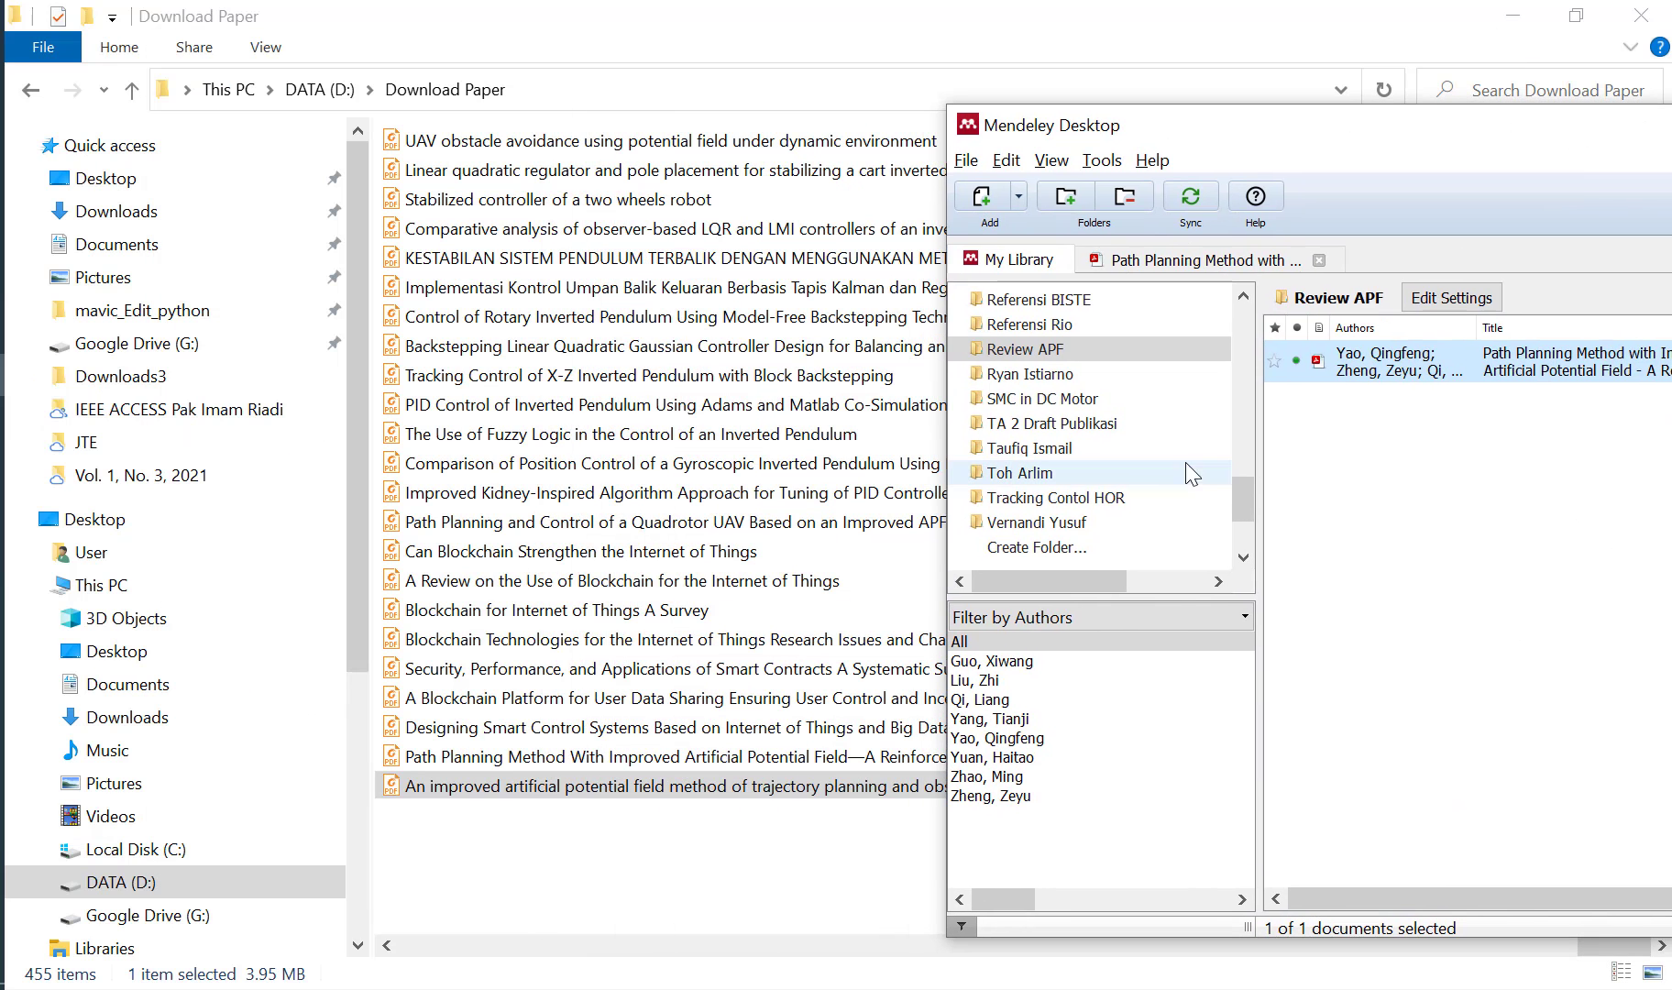
pyautogui.moveTo(885, 788); pyautogui.dragTo(1426, 443)
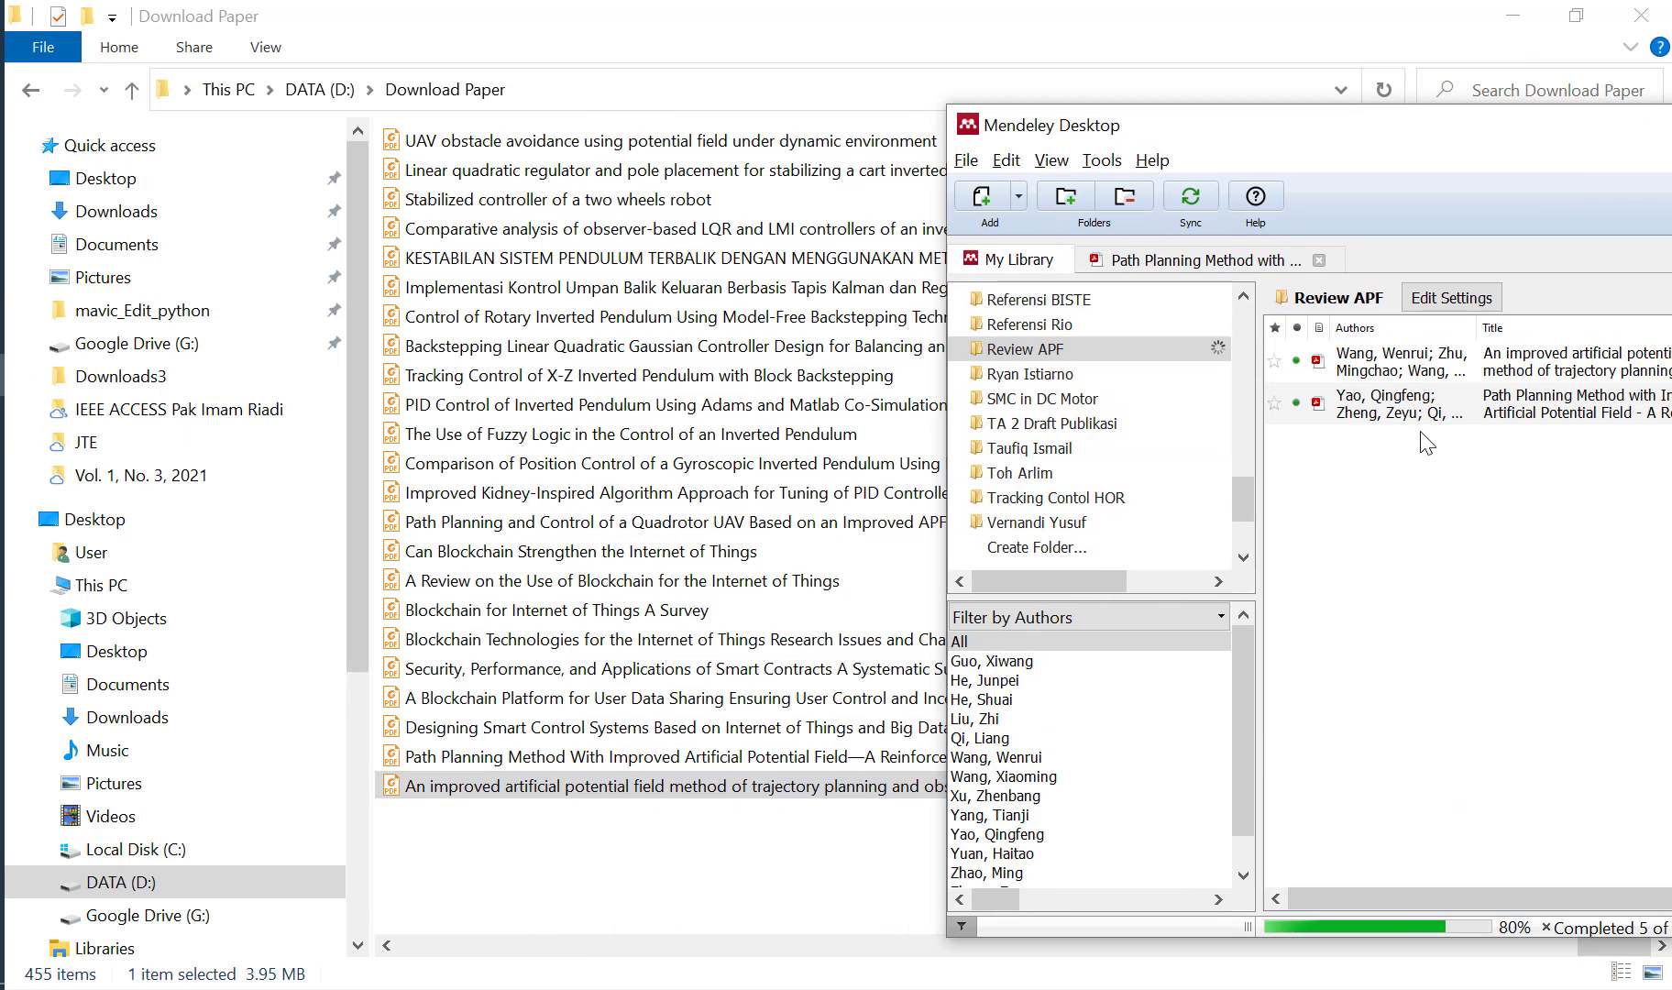
# Maximise Mendeley and check the imported redundant manipulators article's journal, year, volume, issue, pages and abstract.
pyautogui.doubleClick(1353, 138)
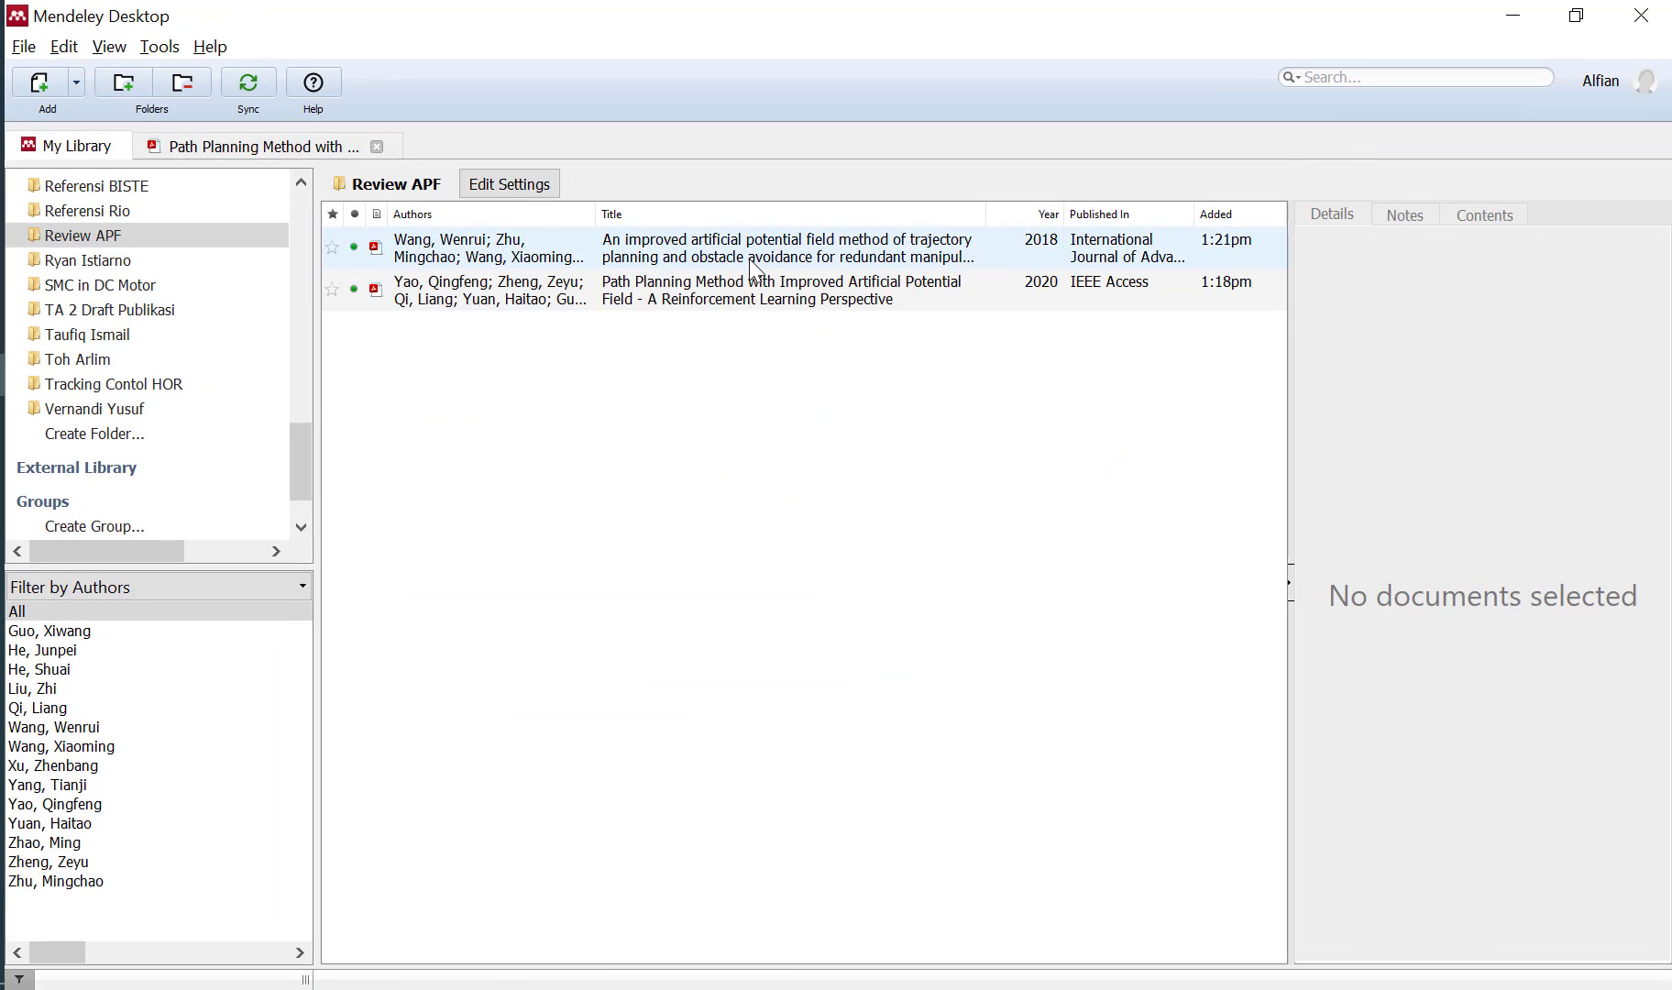
pyautogui.click(749, 259)
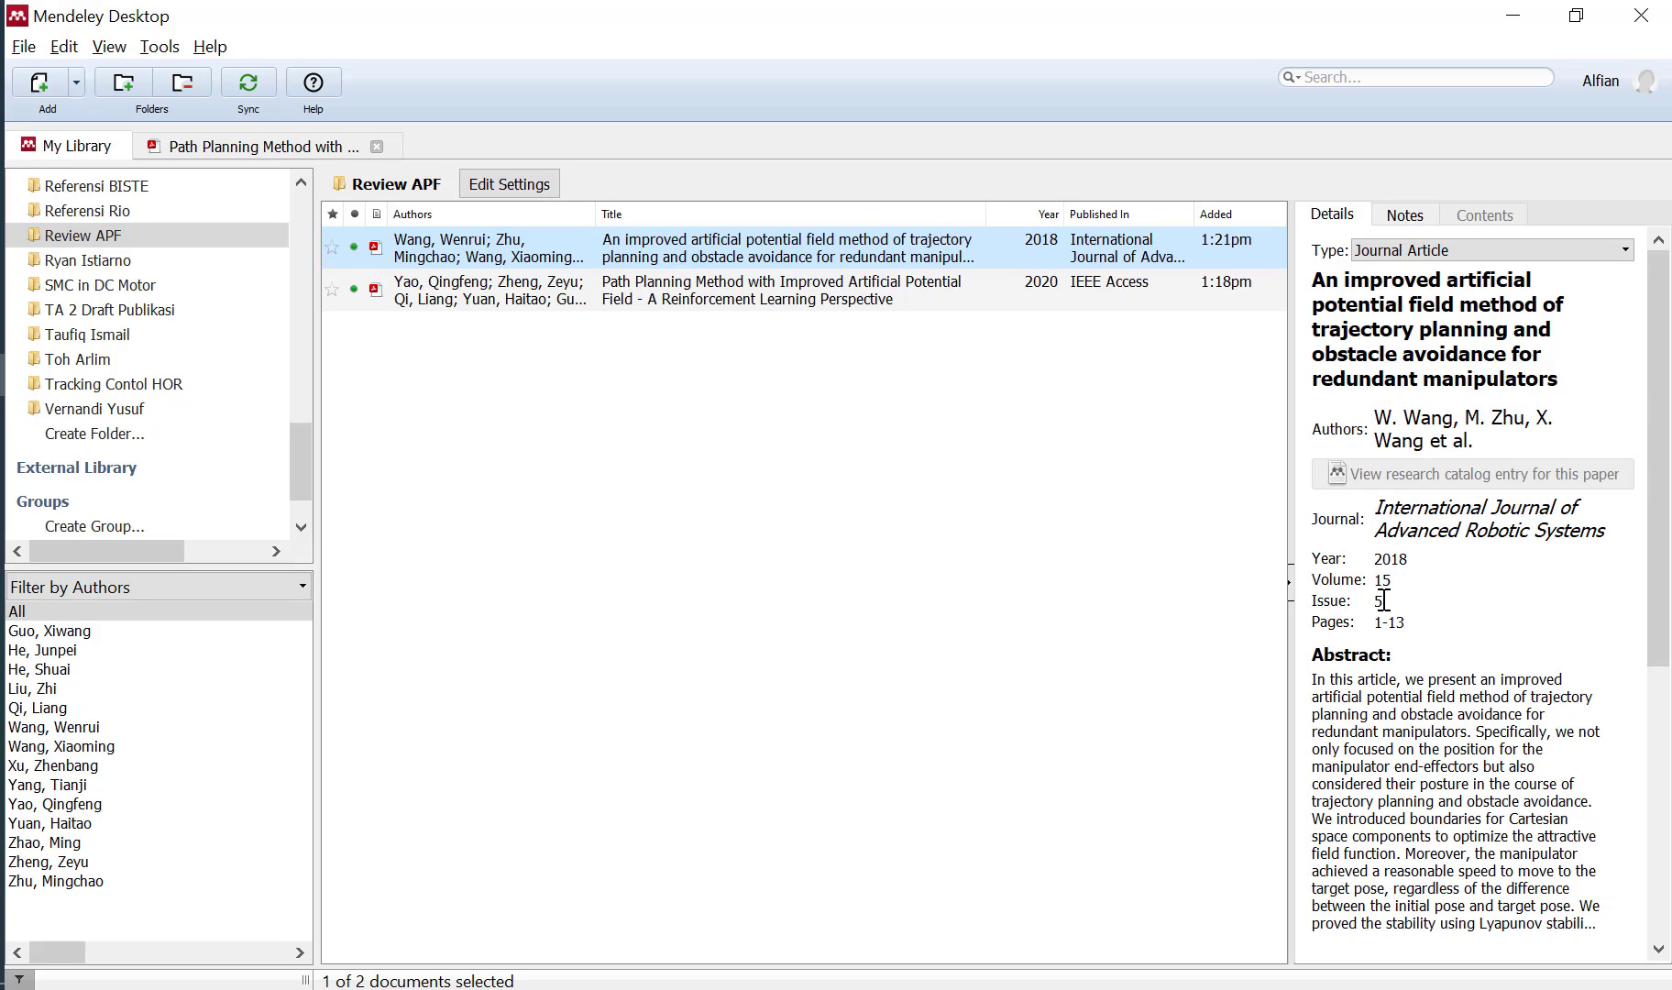
pyautogui.scroll(-7, 1417, 631)
pyautogui.scroll(6, 1375, 465)
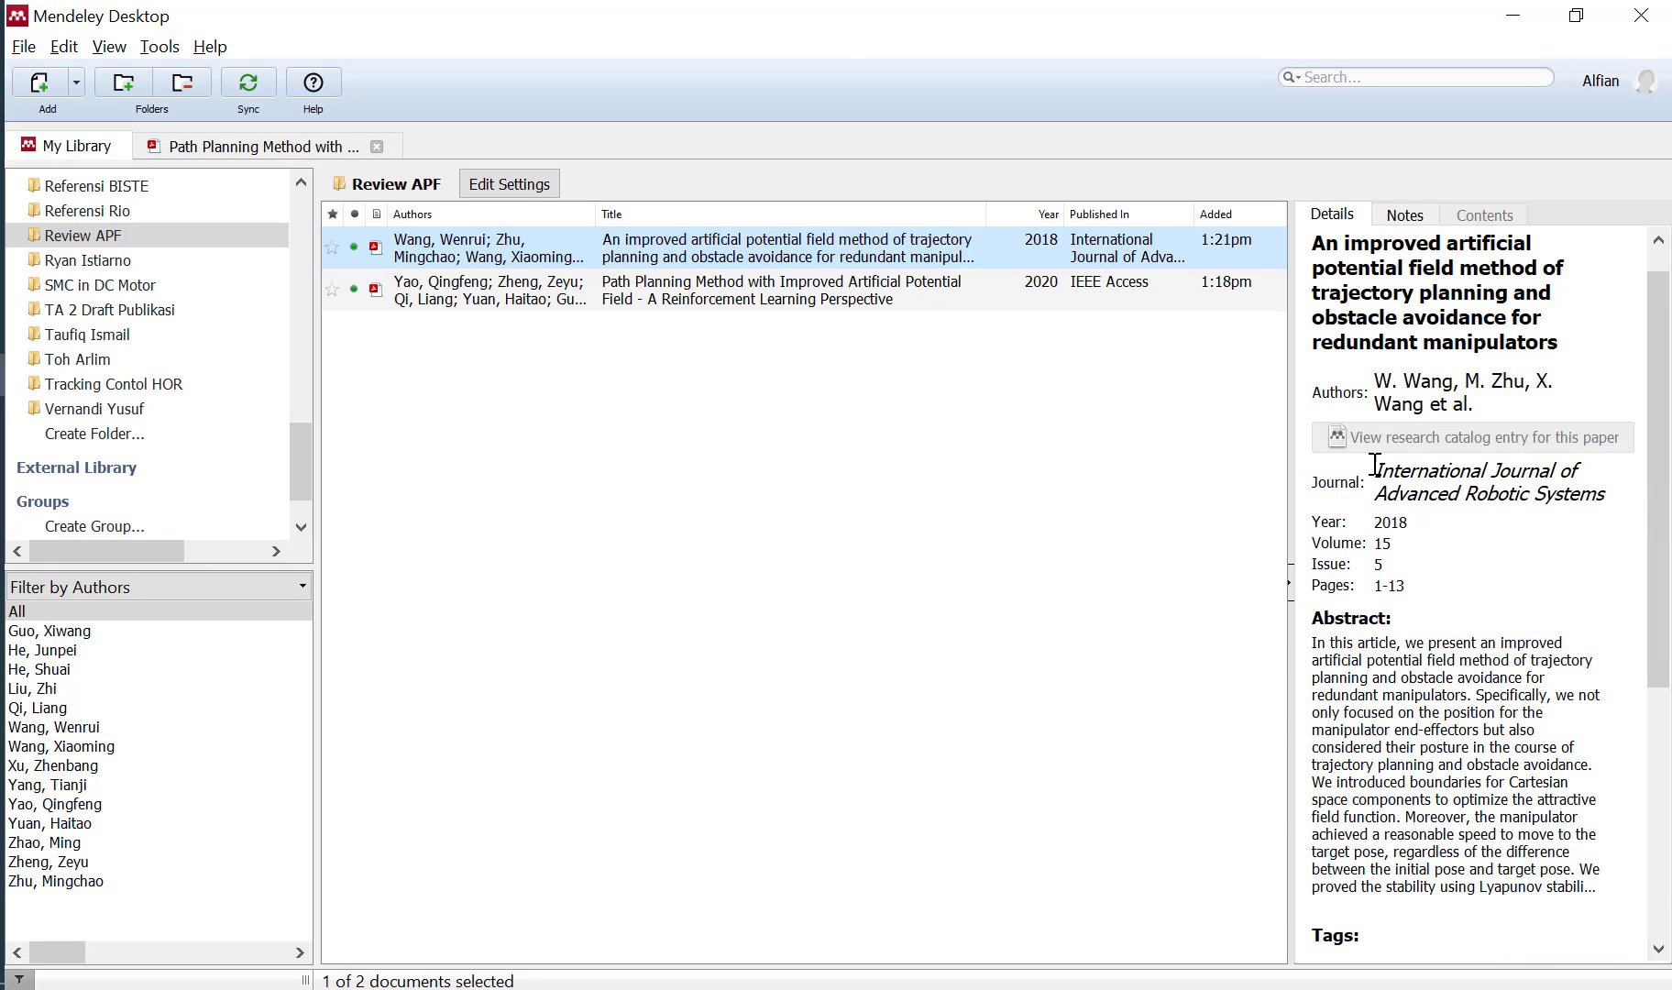
# In the Word document, start a new paragraph below the first citation and insert a Mendeley citation using the copied redundant manipulators article title.
pyautogui.hotkey('alt', 'Tab')
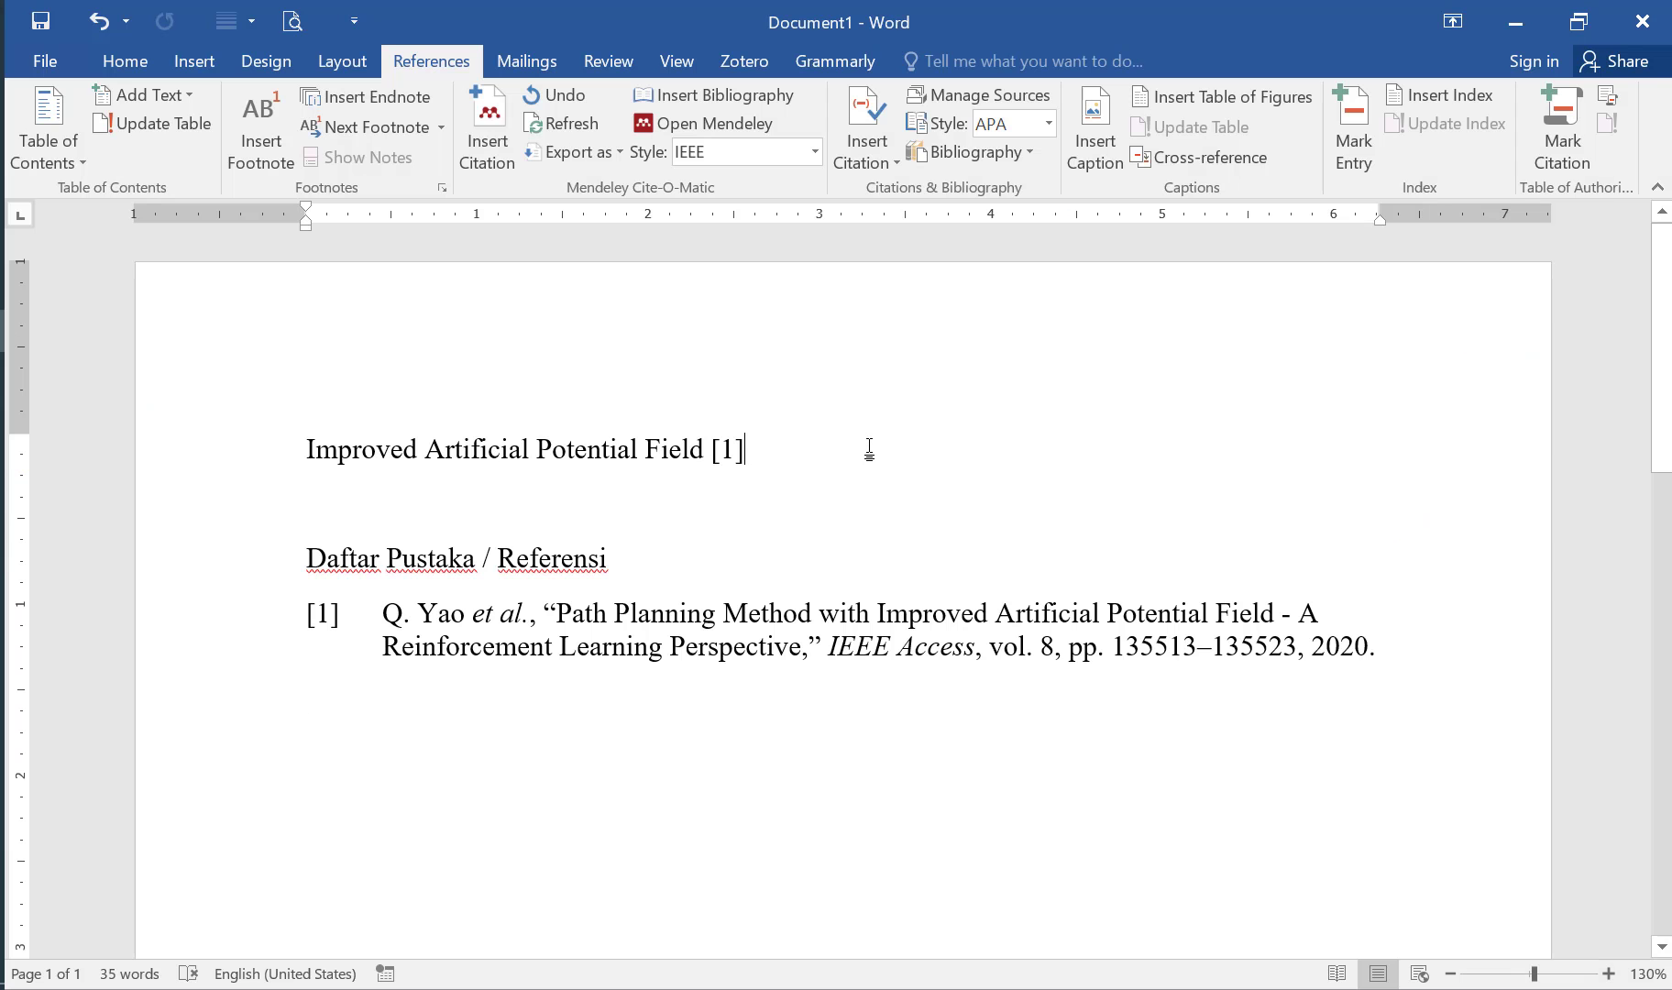
pyautogui.press('Return')
pyautogui.press('Return')
pyautogui.click(494, 147)
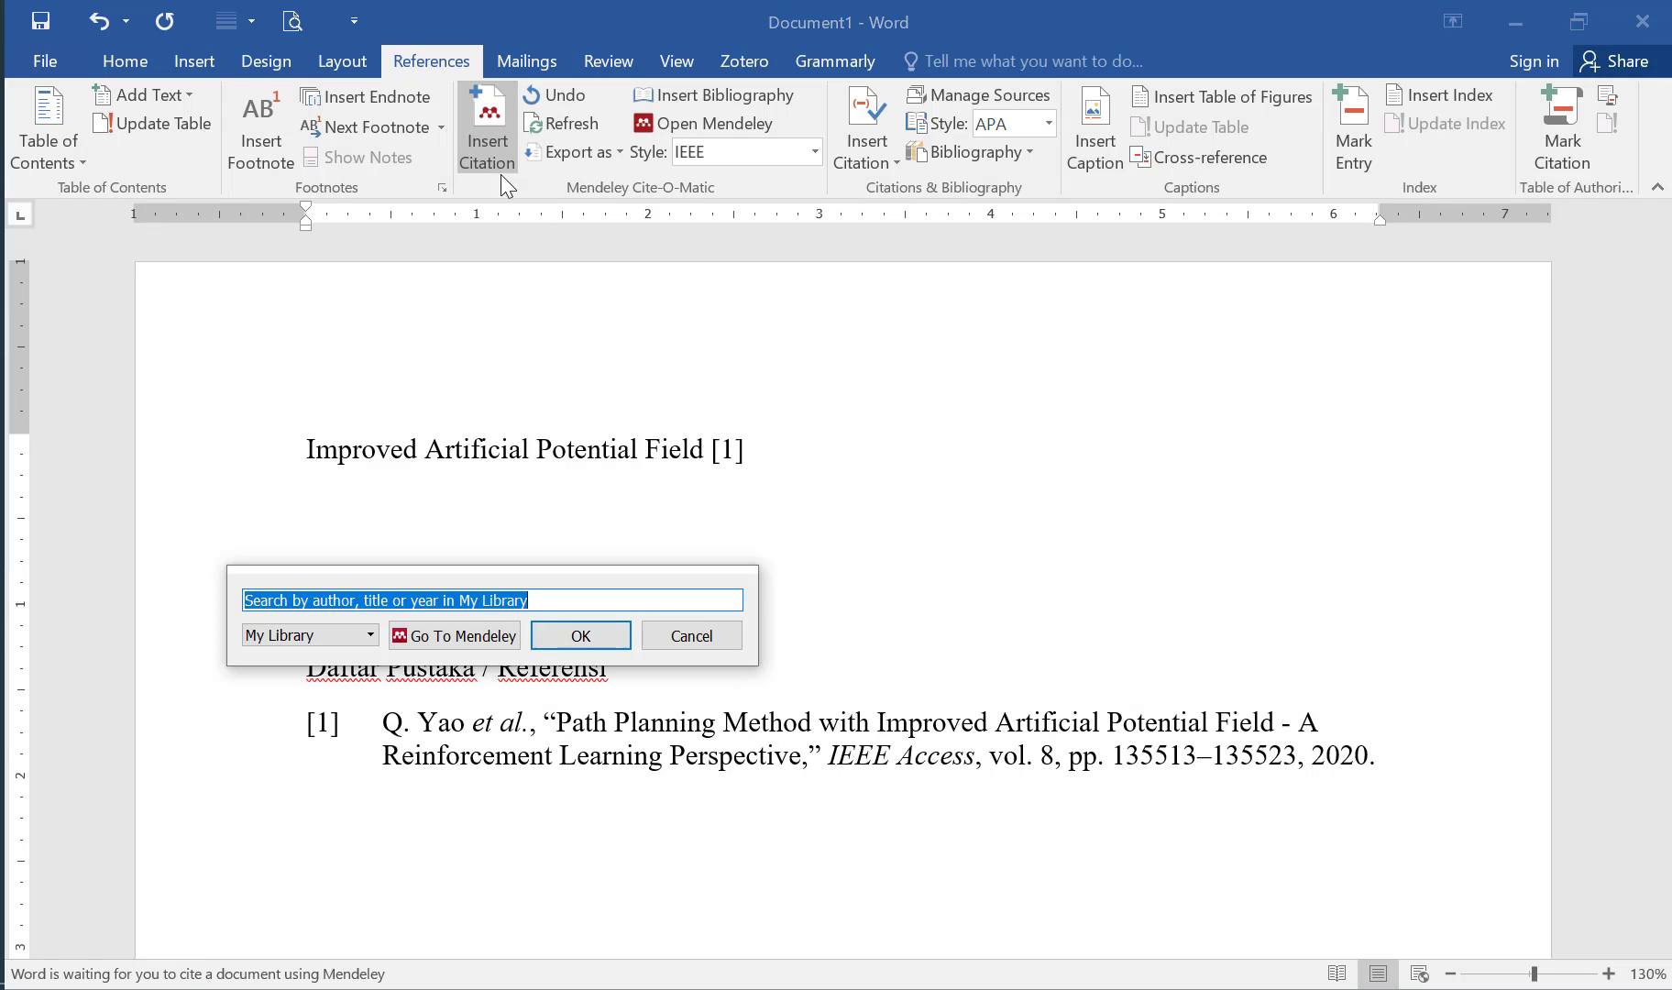
pyautogui.hotkey('ctrl', 'v')
pyautogui.click(573, 632)
pyautogui.click(578, 635)
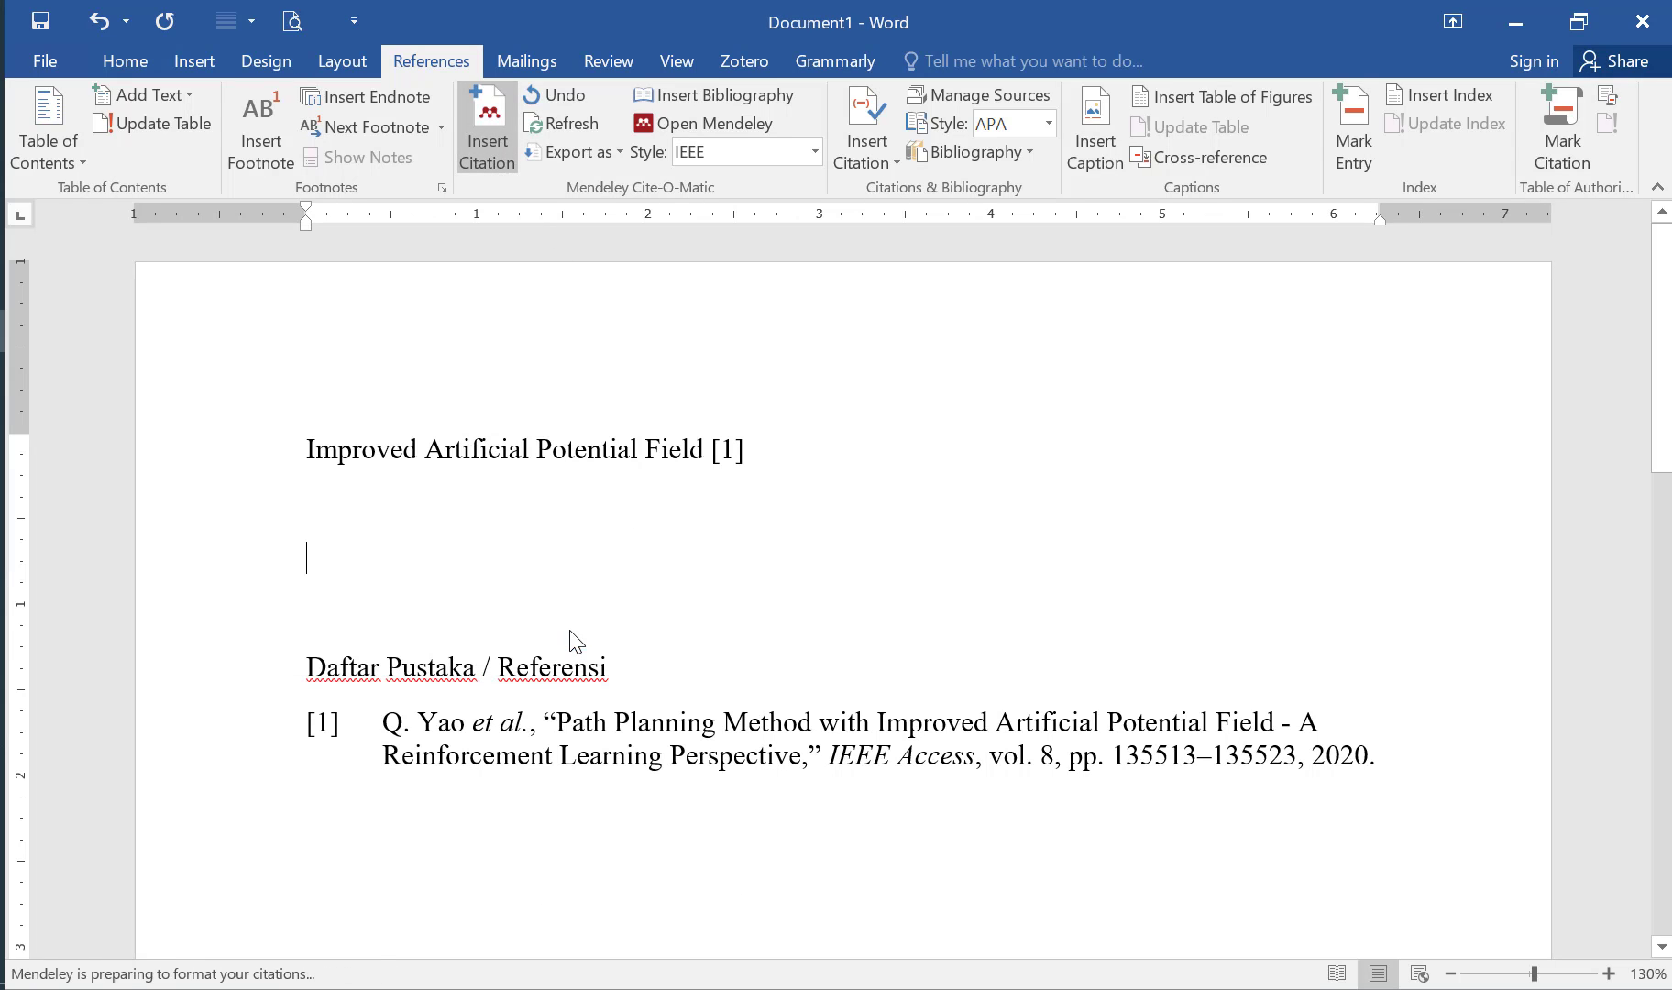
# Copy the redundant manipulators article's title from its Mendeley details and paste it as plain text before citation [2] in Word.
pyautogui.click(298, 556)
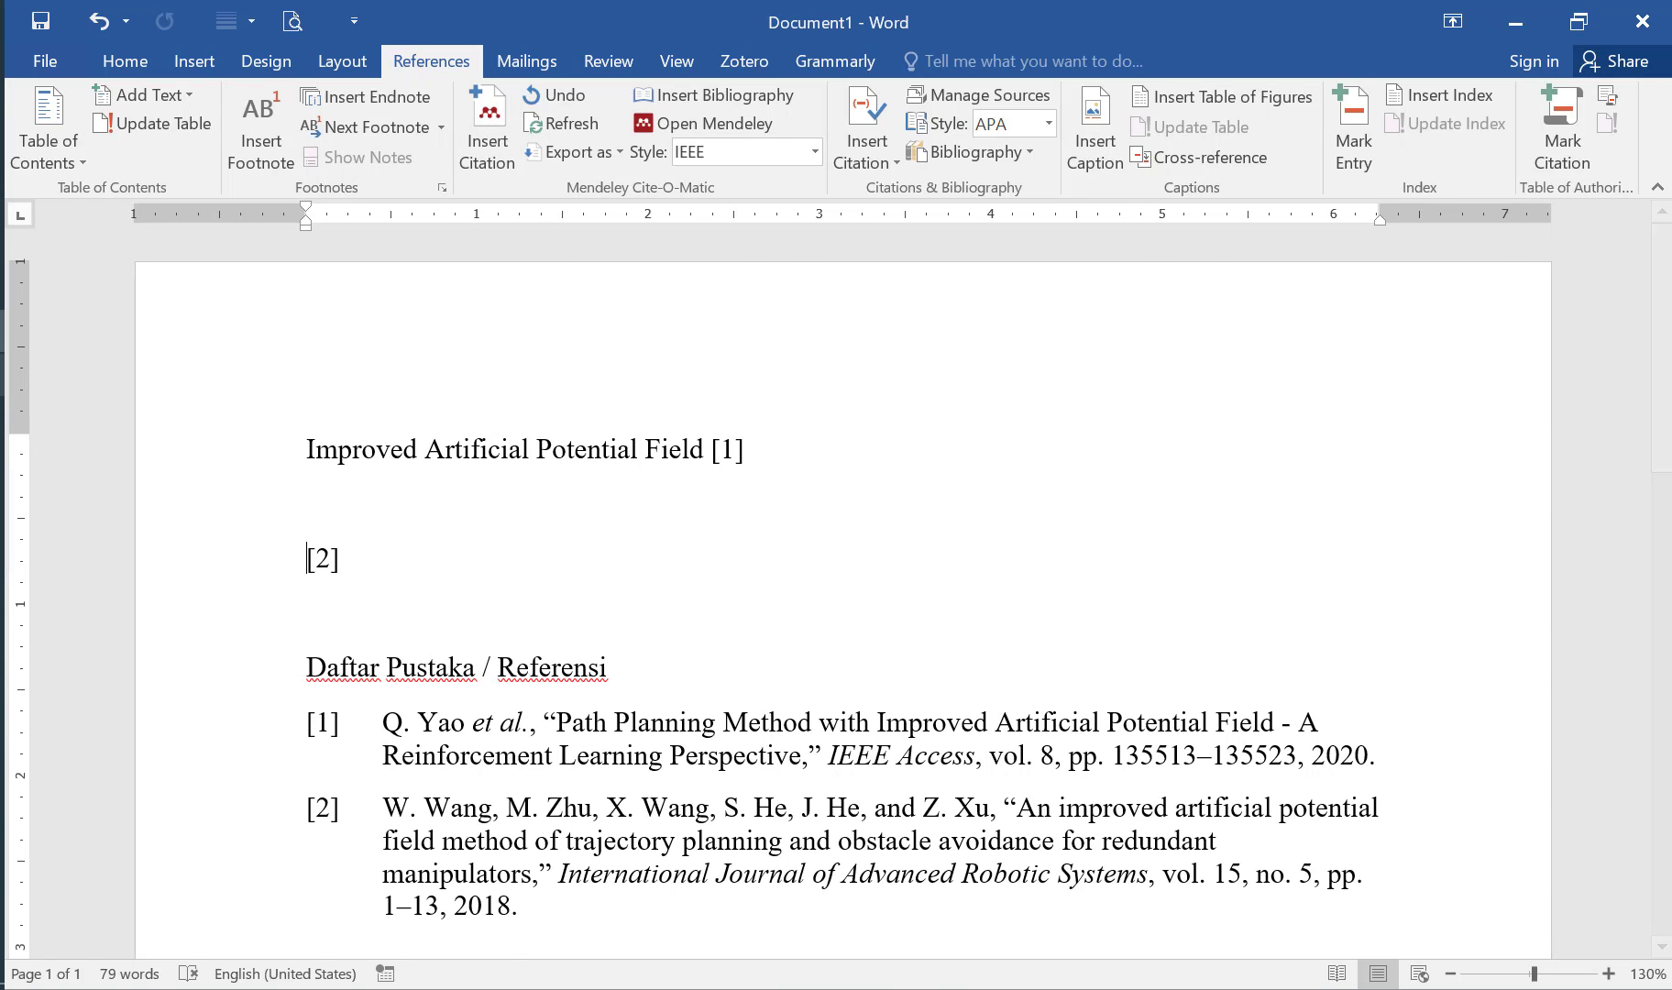
pyautogui.hotkey('alt', 'Tab')
pyautogui.click(1561, 361)
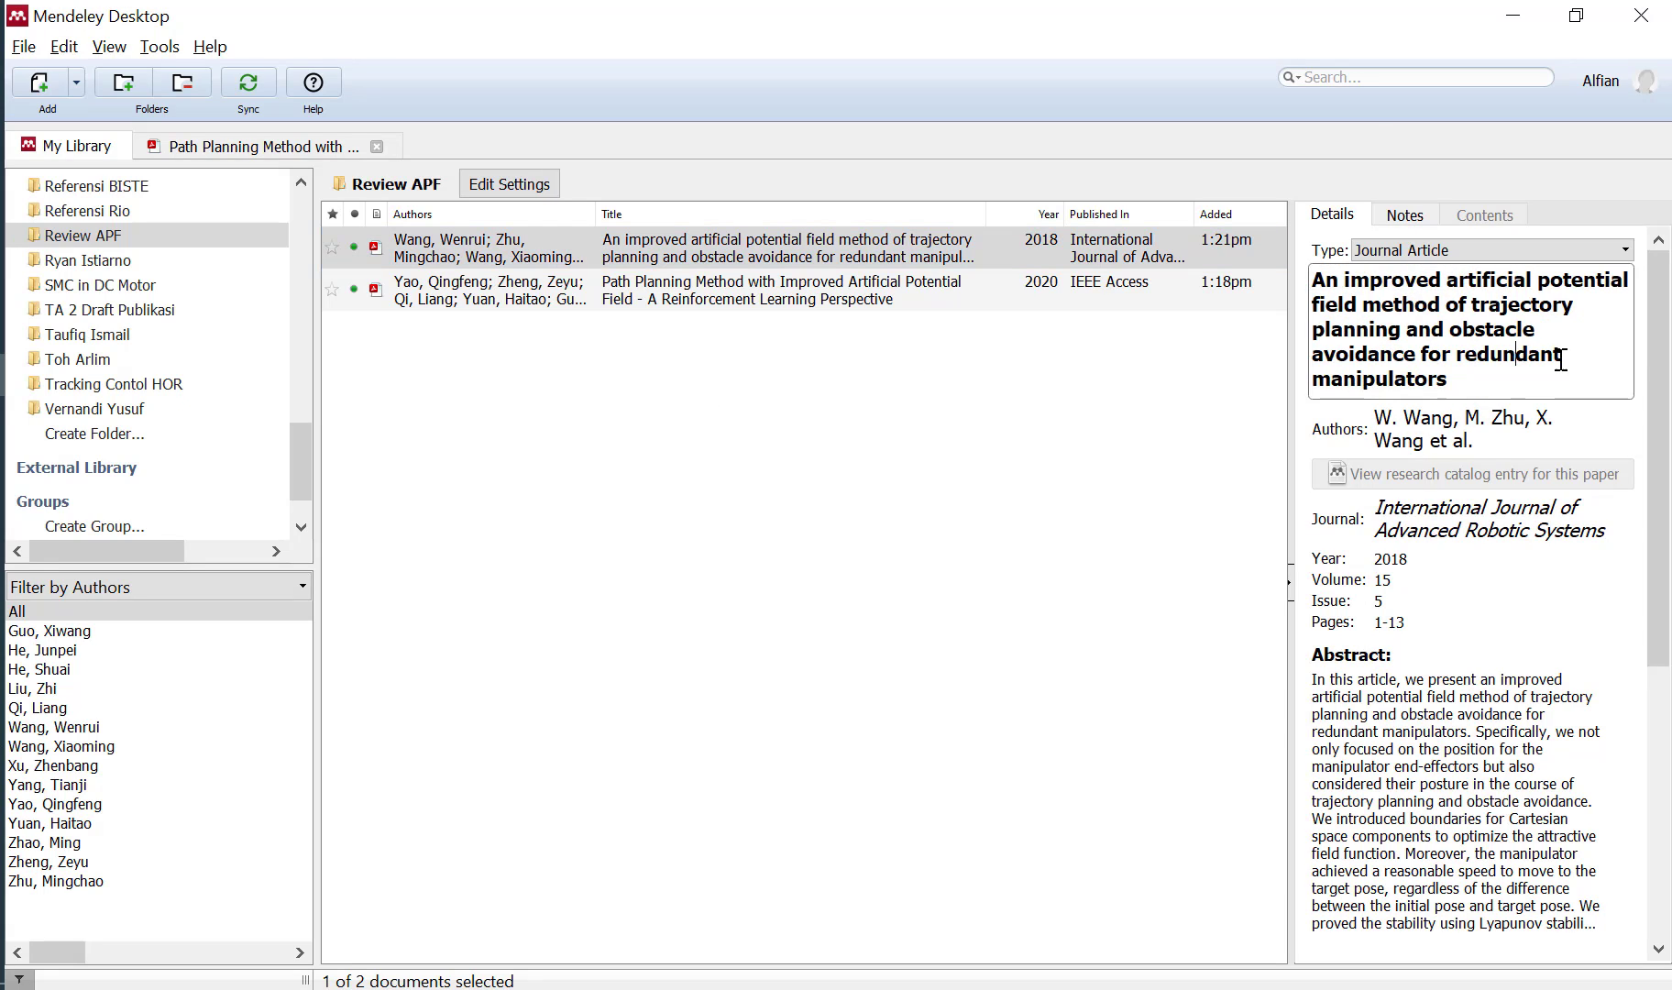
pyautogui.hotkey('ctrl', 'a')
pyautogui.hotkey('ctrl', 'c')
pyautogui.click(1511, 15)
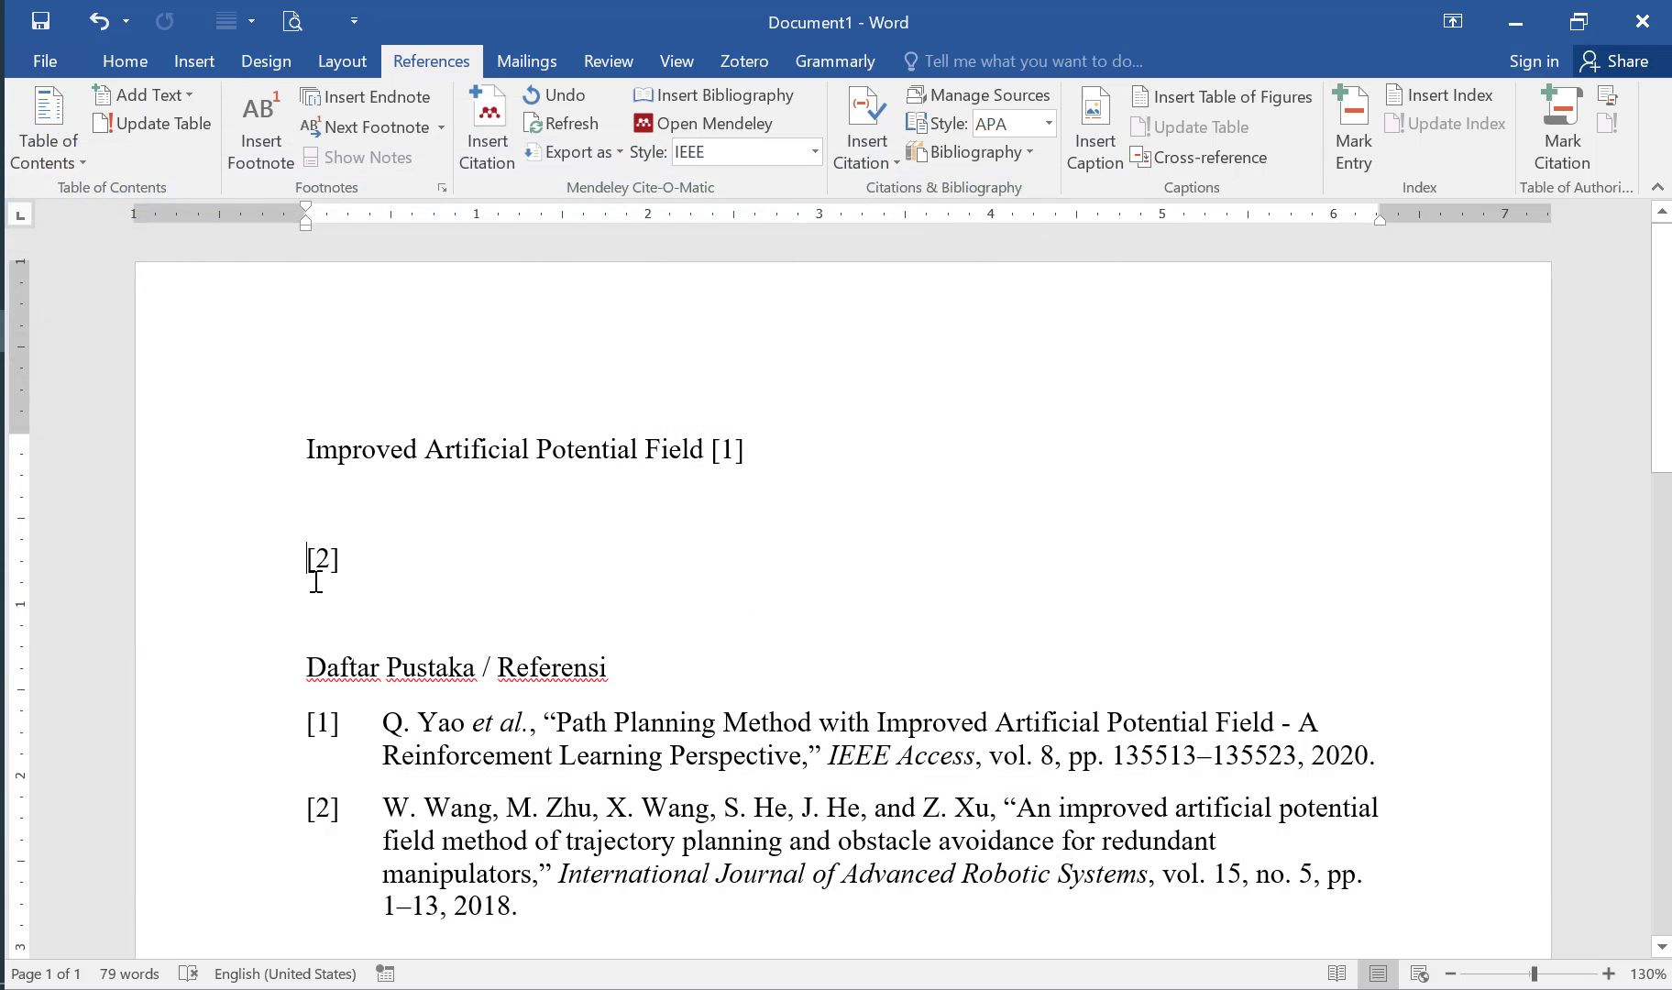
pyautogui.rightClick(302, 563)
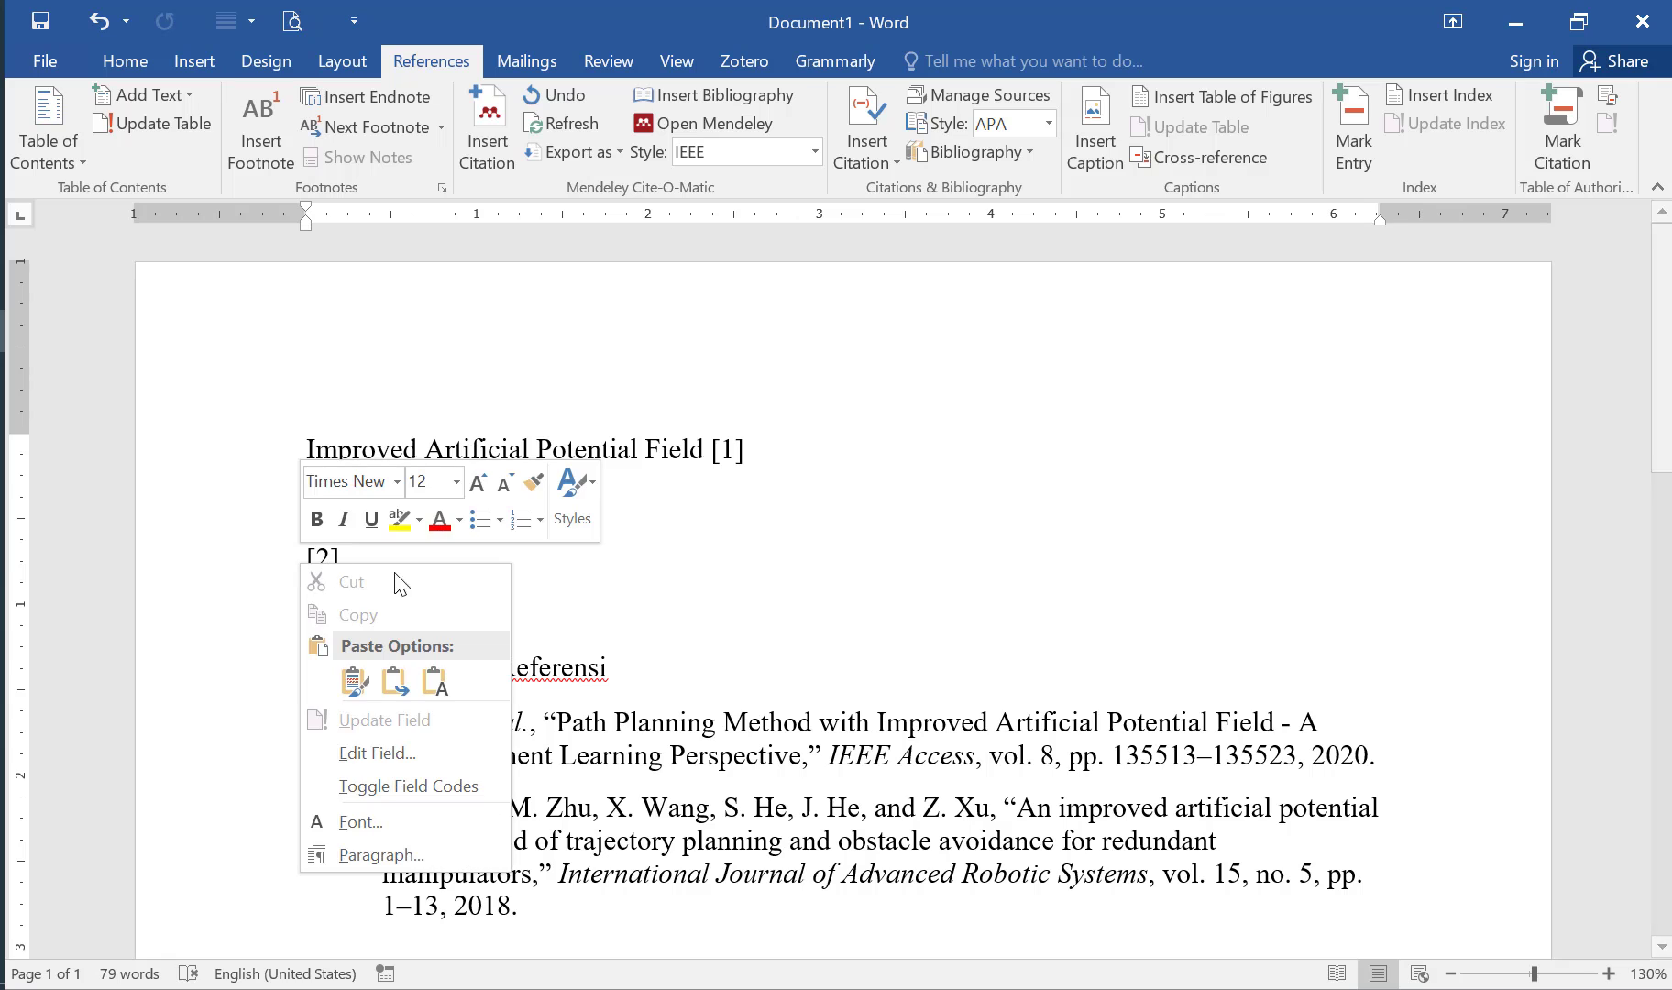
pyautogui.click(433, 686)
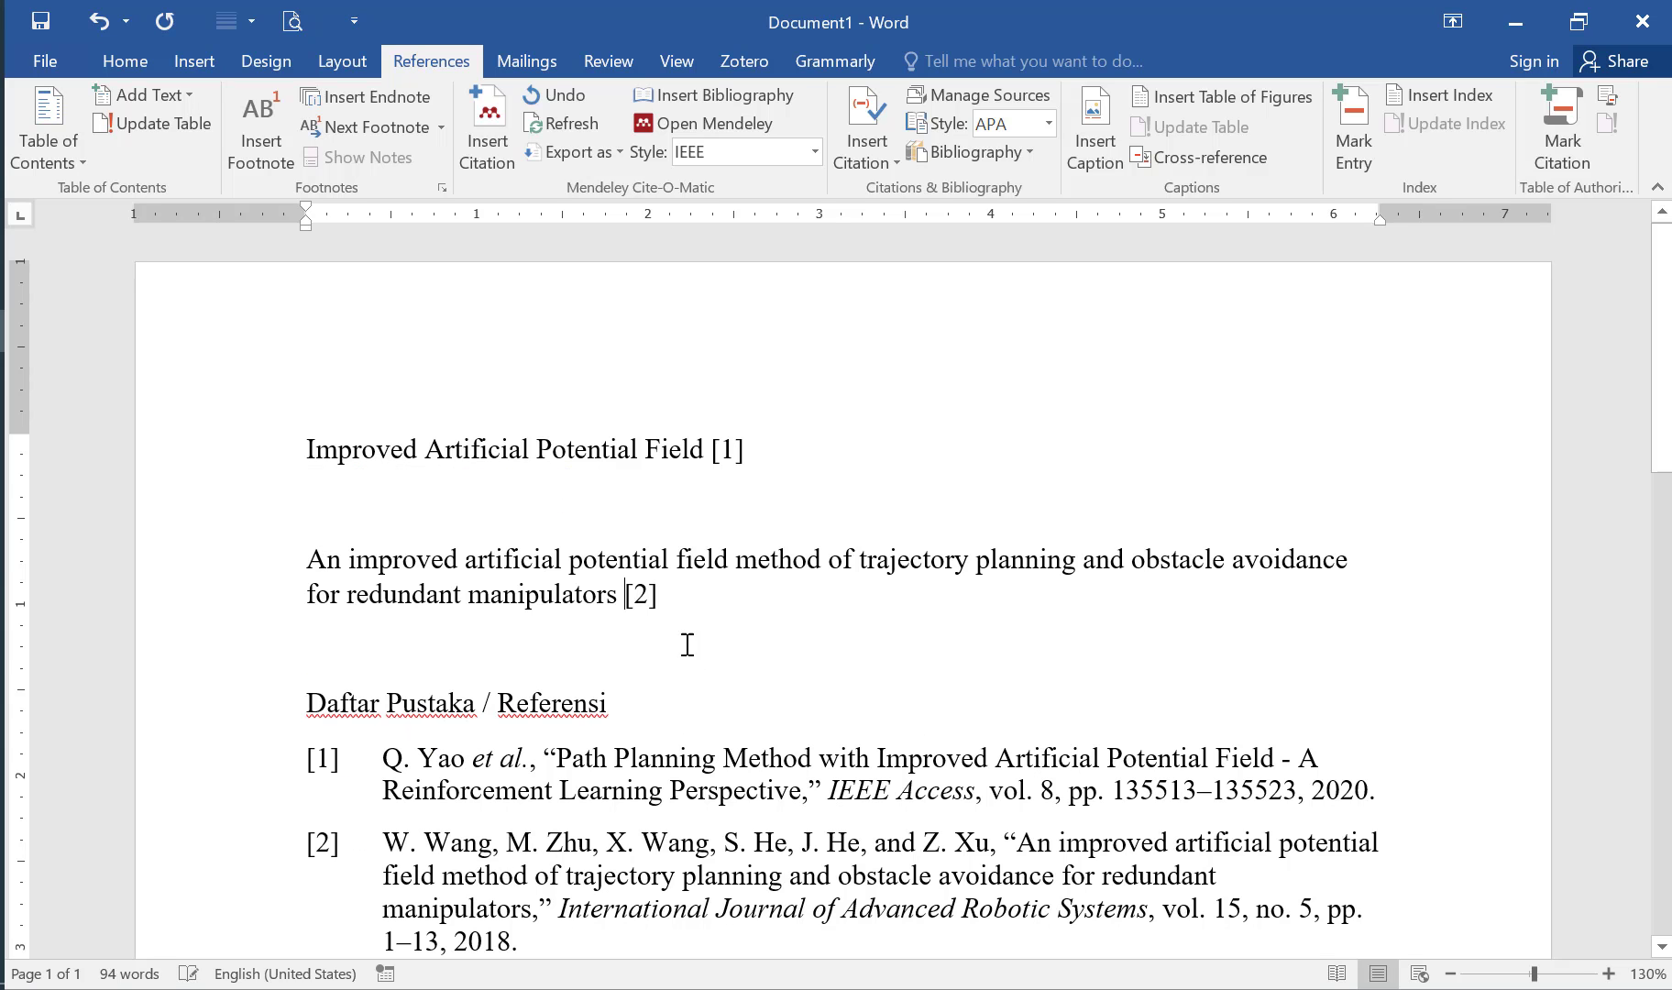
# Replace the text before citation [1] with the article title copied from the first bibliography entry, pasted as plain text.
pyautogui.scroll(-2, 719, 544)
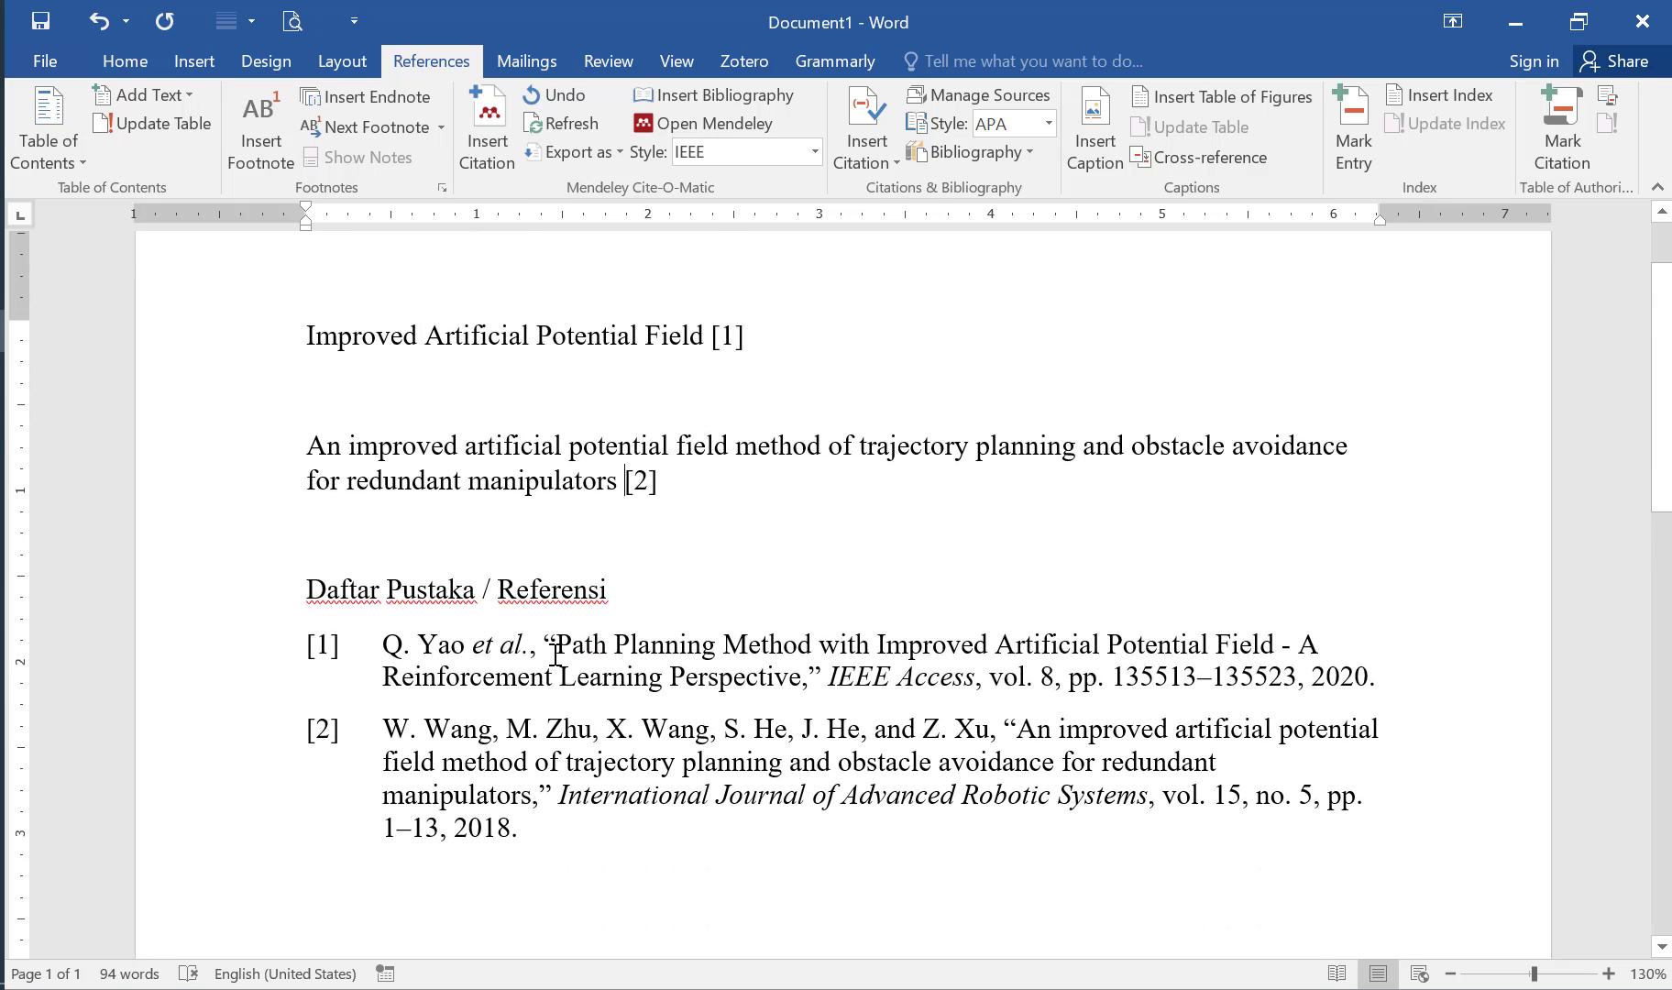
pyautogui.moveTo(563, 651); pyautogui.dragTo(803, 679)
pyautogui.hotkey('ctrl', 'c')
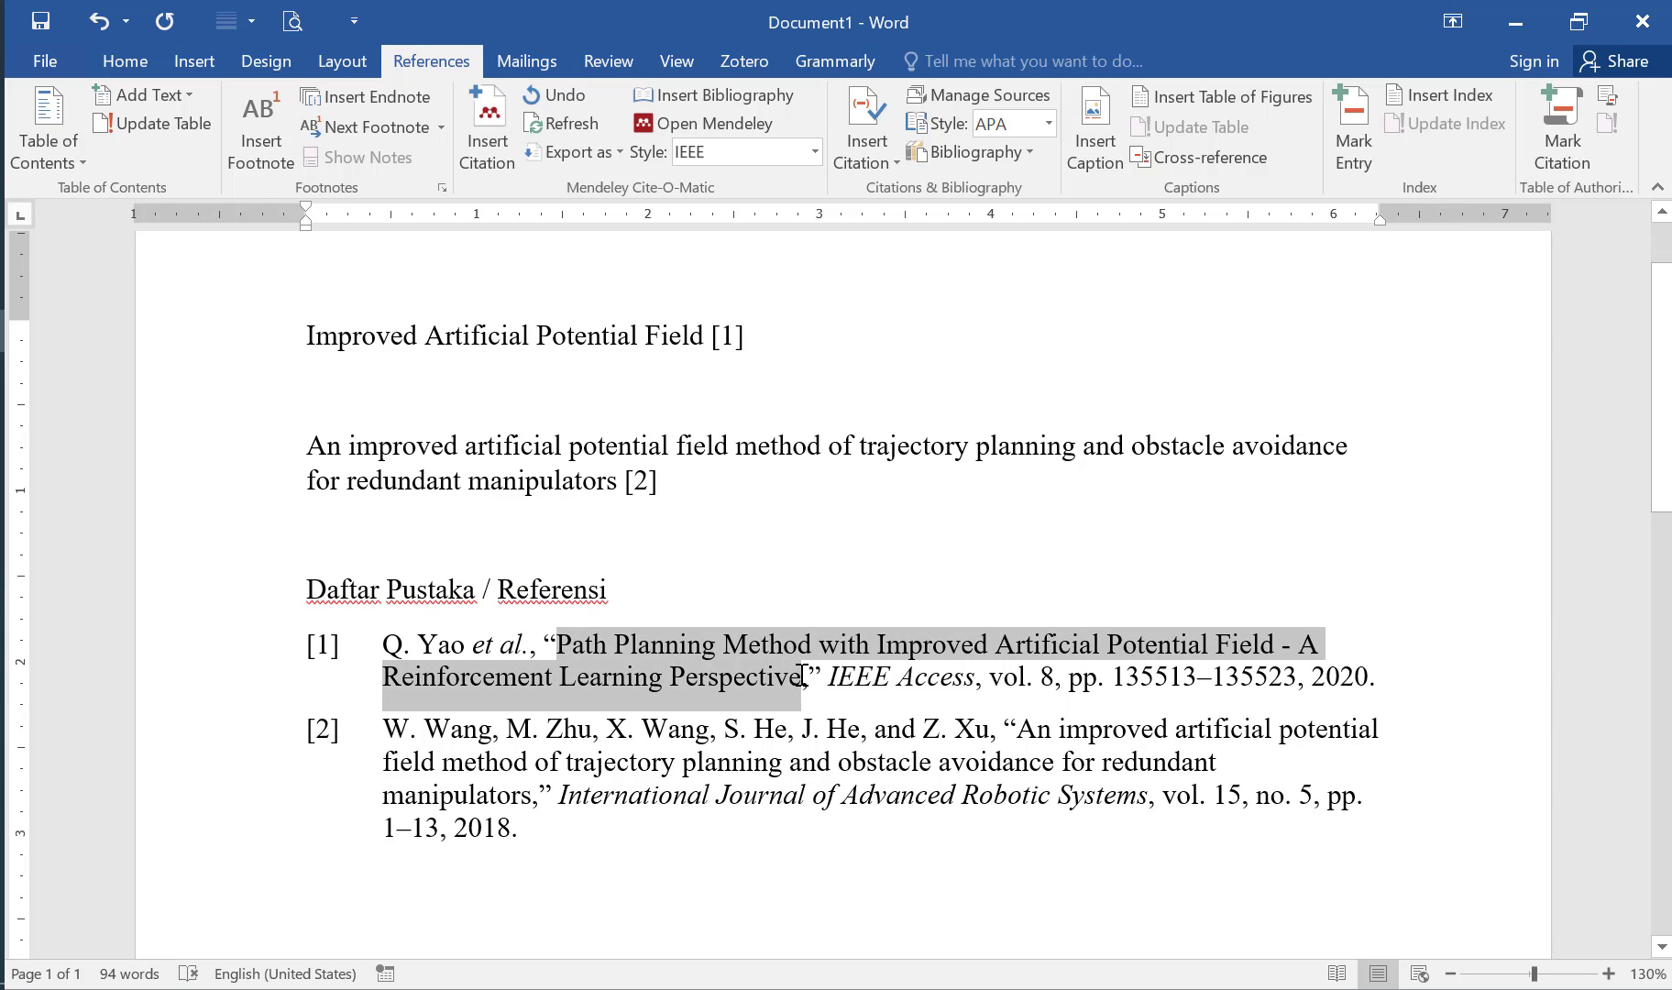
pyautogui.moveTo(711, 338); pyautogui.dragTo(338, 335)
pyautogui.rightClick(417, 365)
pyautogui.click(444, 495)
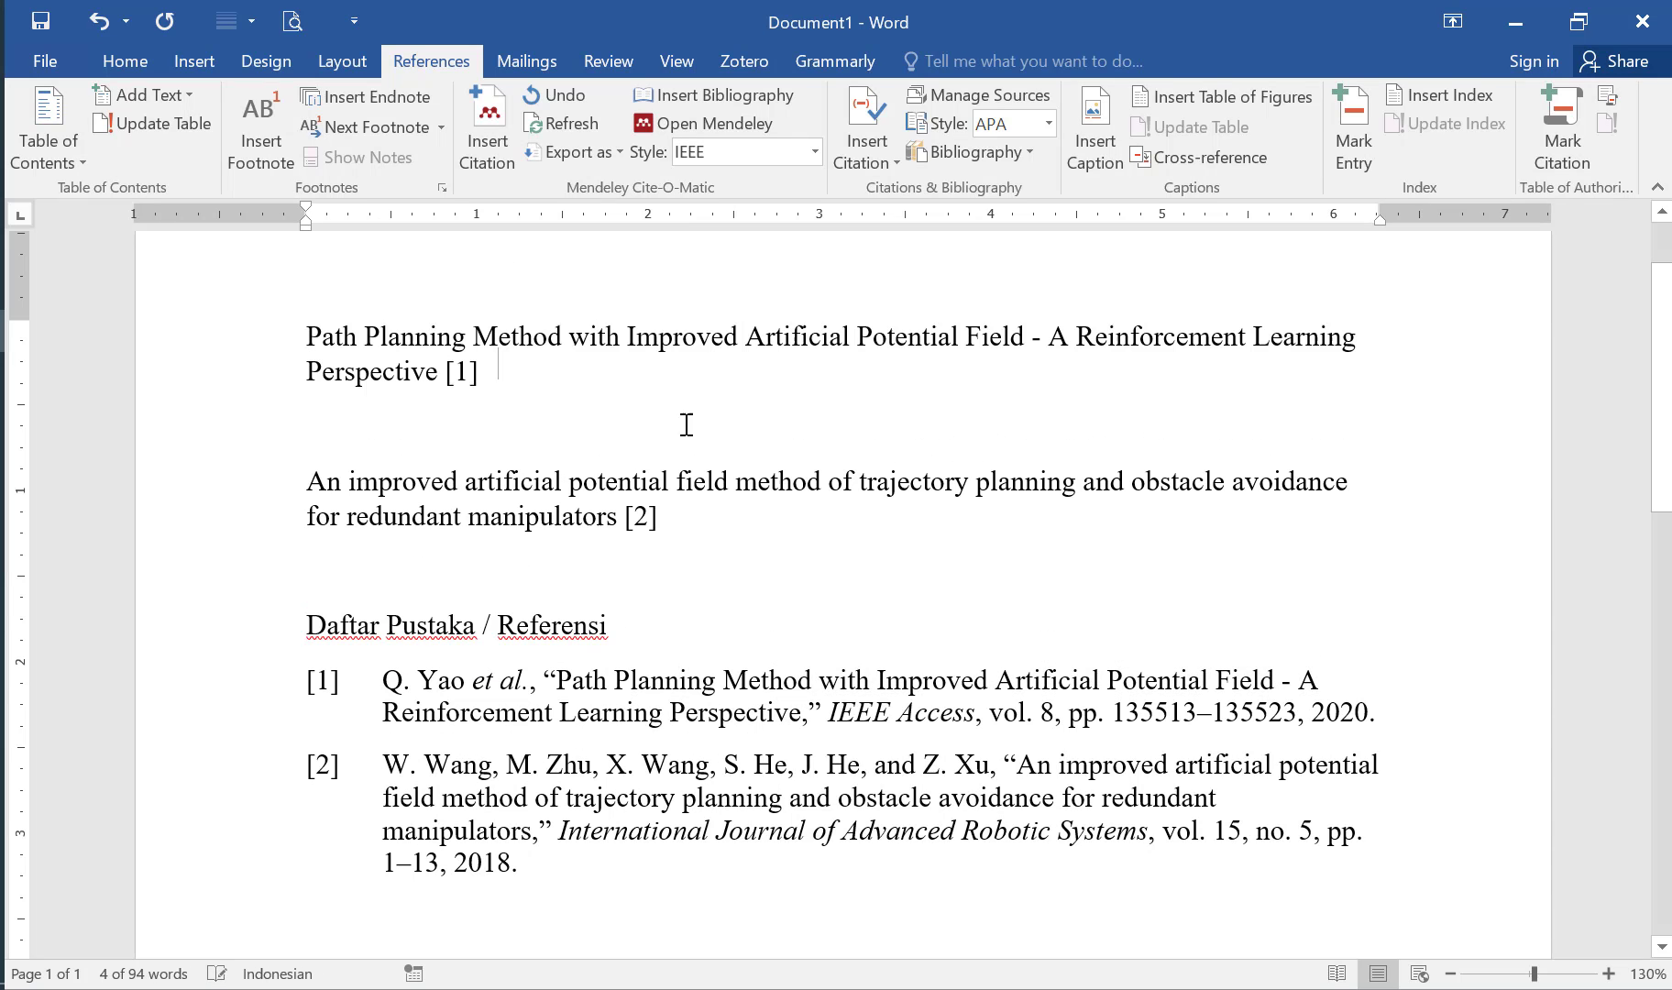
# Switch the Mendeley citation style to Vancouver and review the reformatted citations and bibliography.
pyautogui.scroll(-3, 693, 564)
pyautogui.scroll(4, 687, 586)
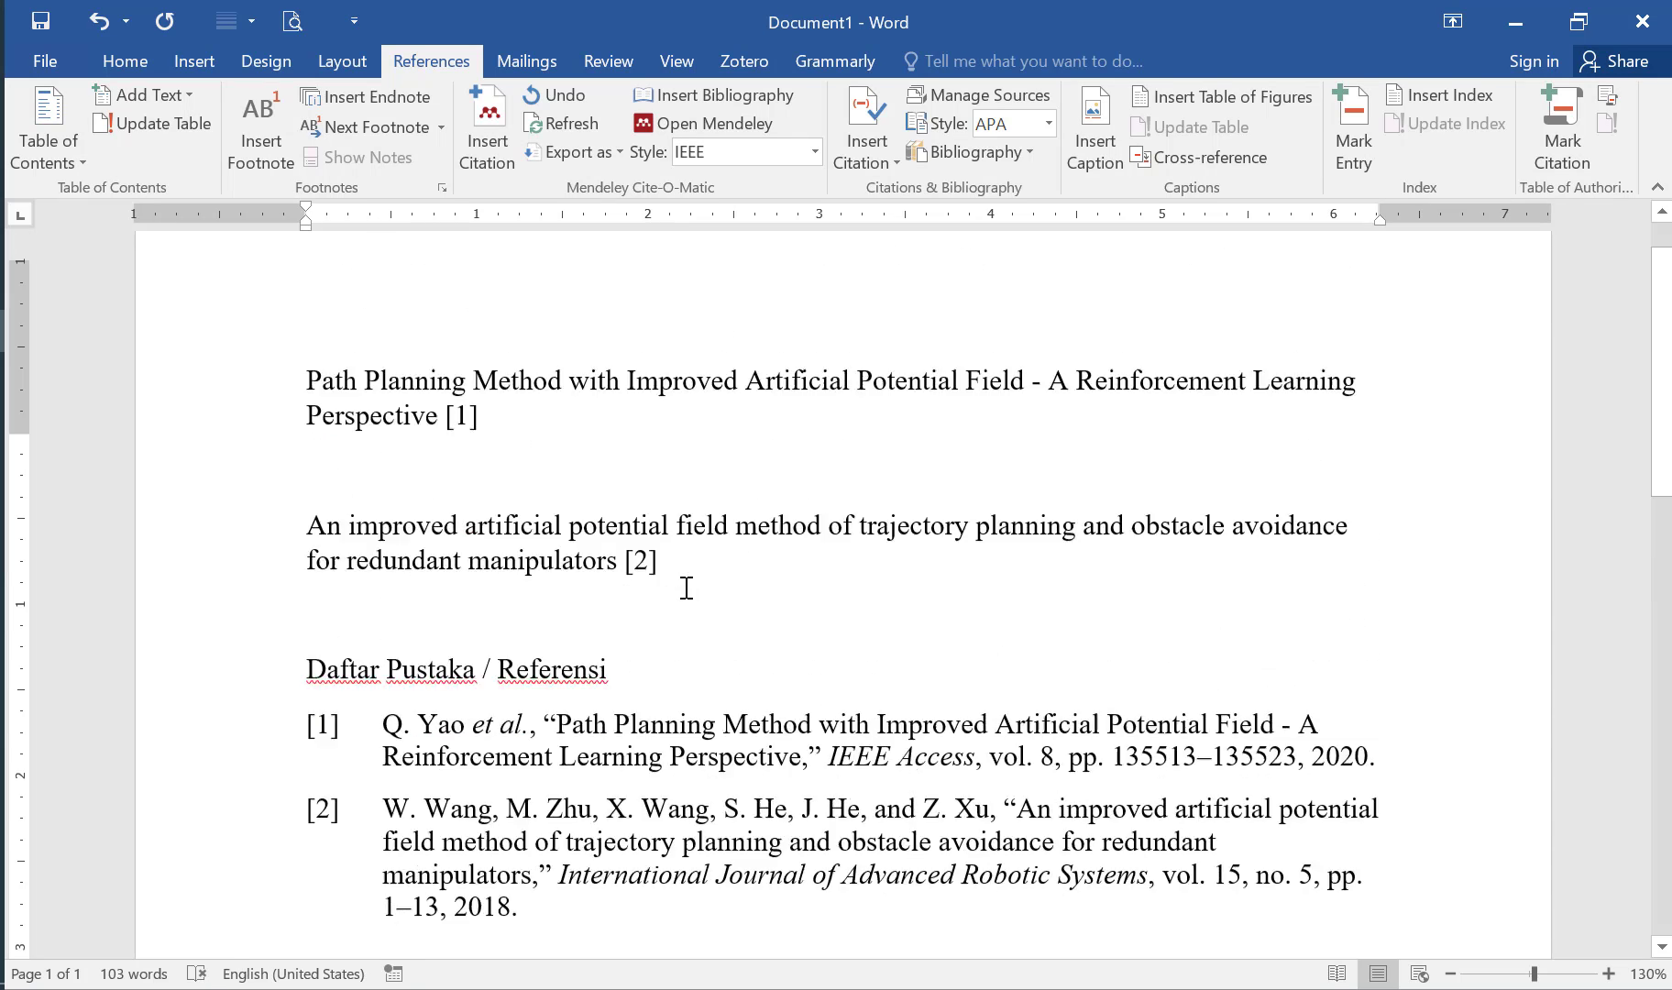
pyautogui.click(814, 154)
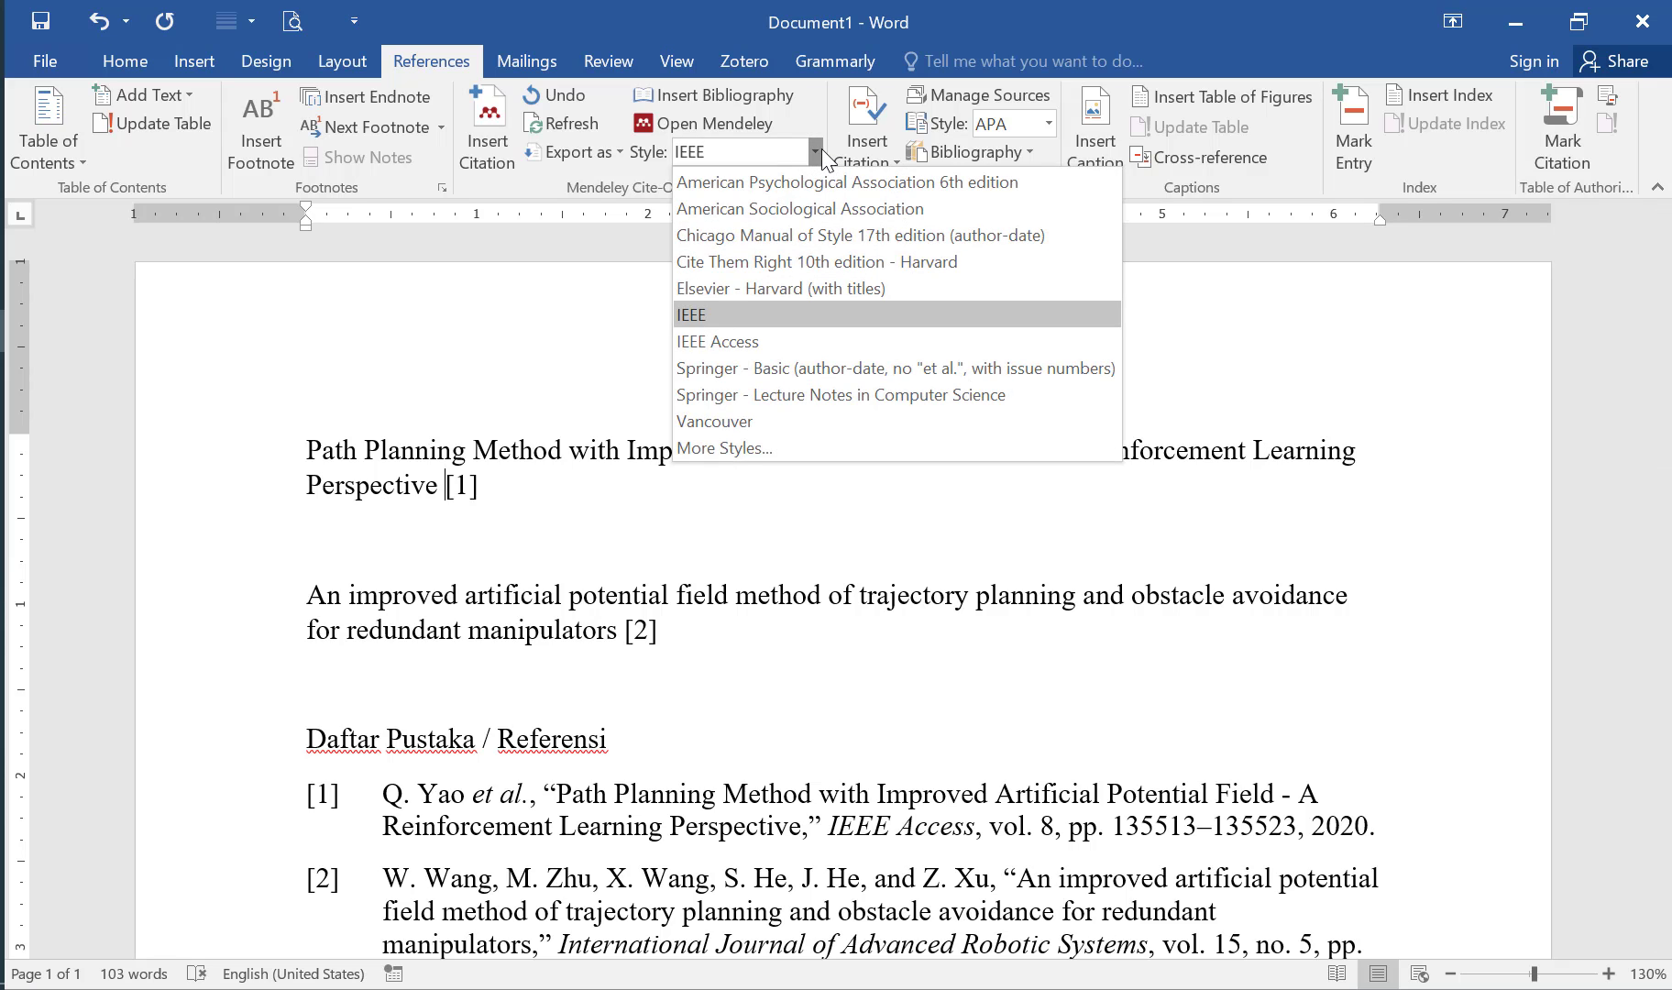
pyautogui.click(721, 422)
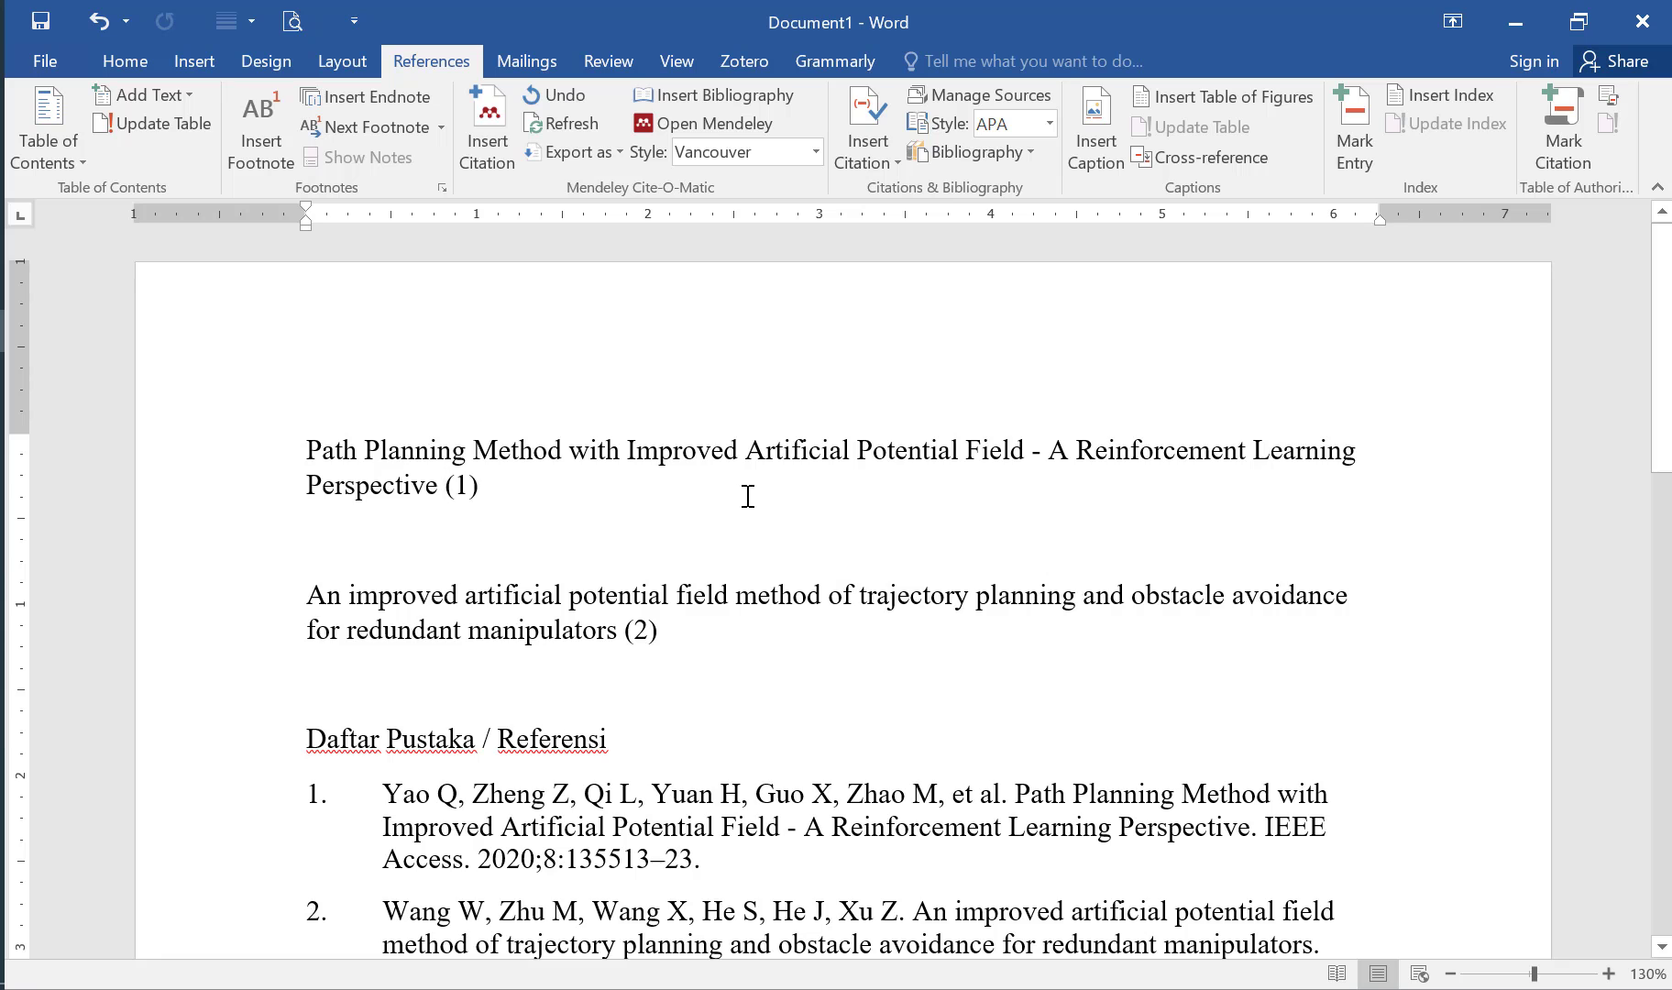
pyautogui.scroll(-2, 747, 496)
pyautogui.scroll(1, 735, 384)
# Try the Springer - Basic author-date citation style, and set the style to Cite Them Right 10th edition - Harvard.
pyautogui.click(816, 152)
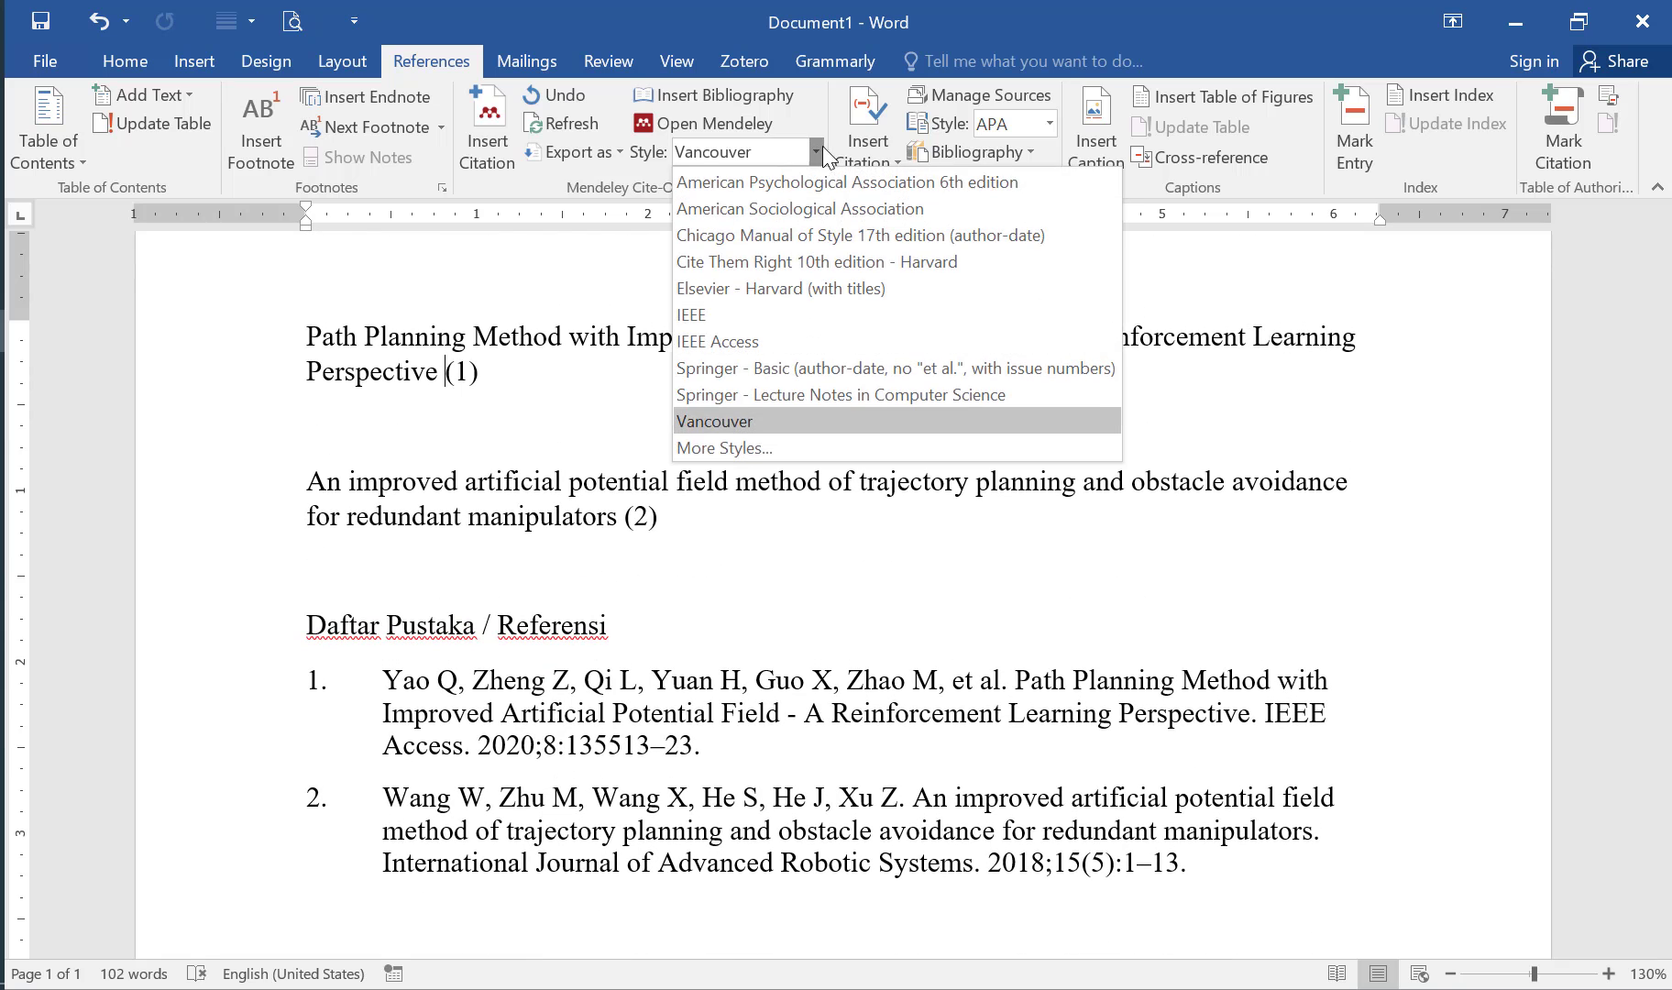
pyautogui.click(835, 369)
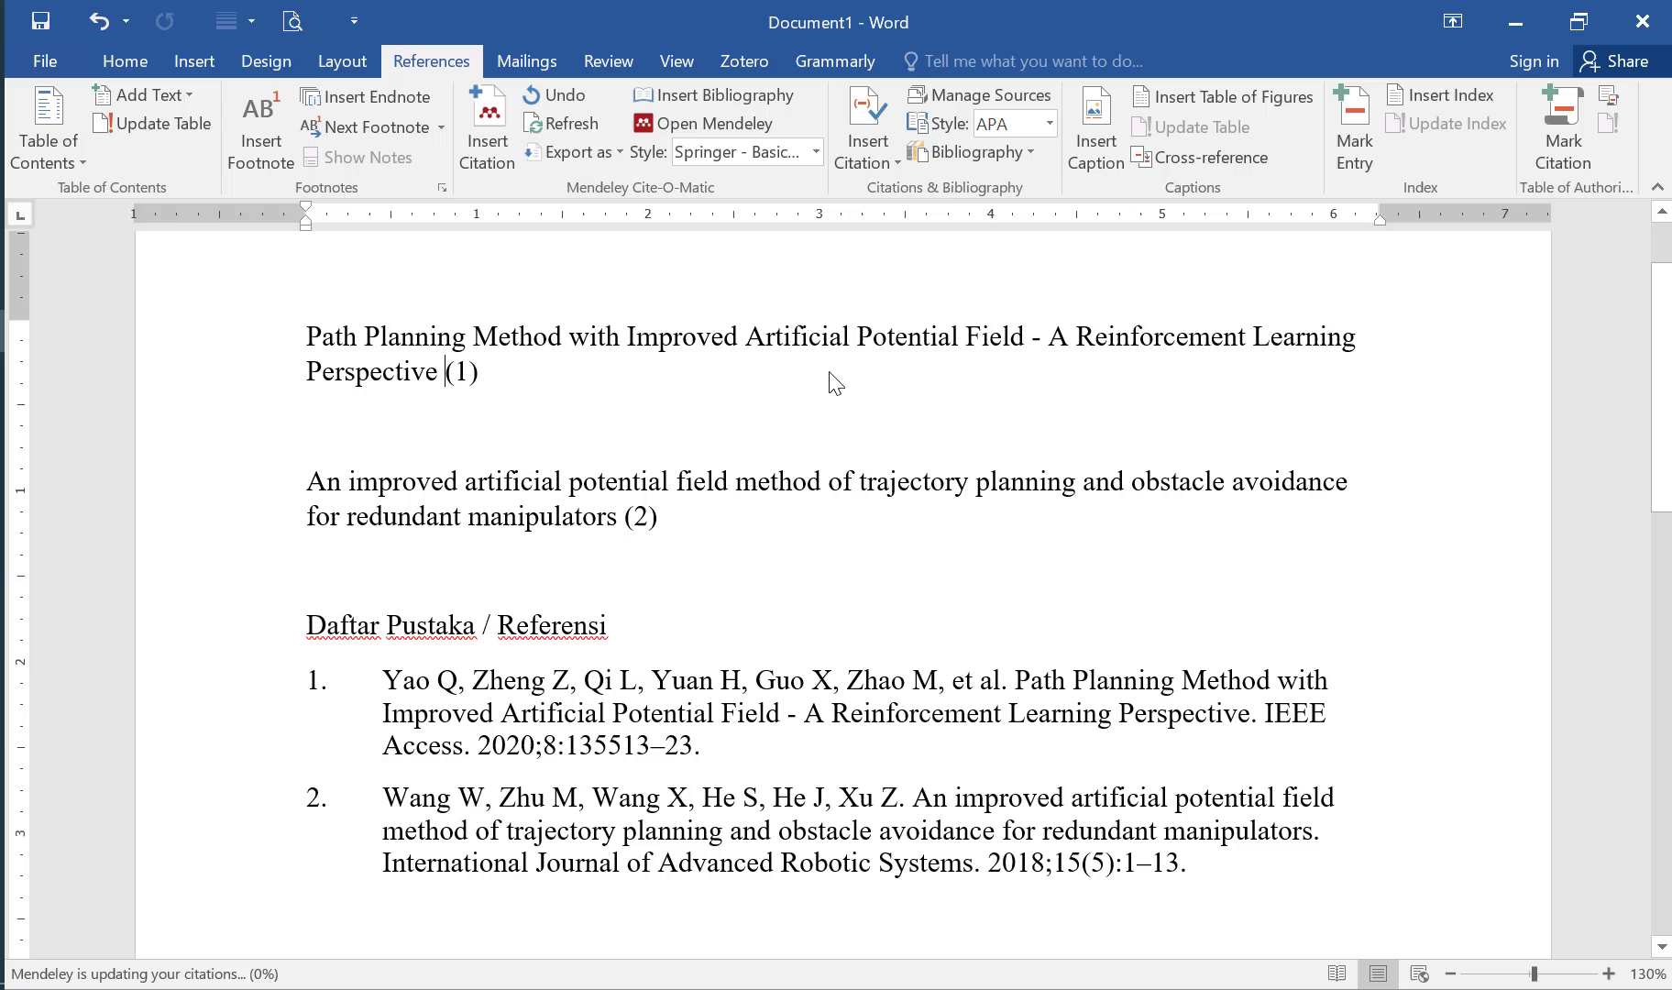
pyautogui.click(816, 152)
pyautogui.click(862, 266)
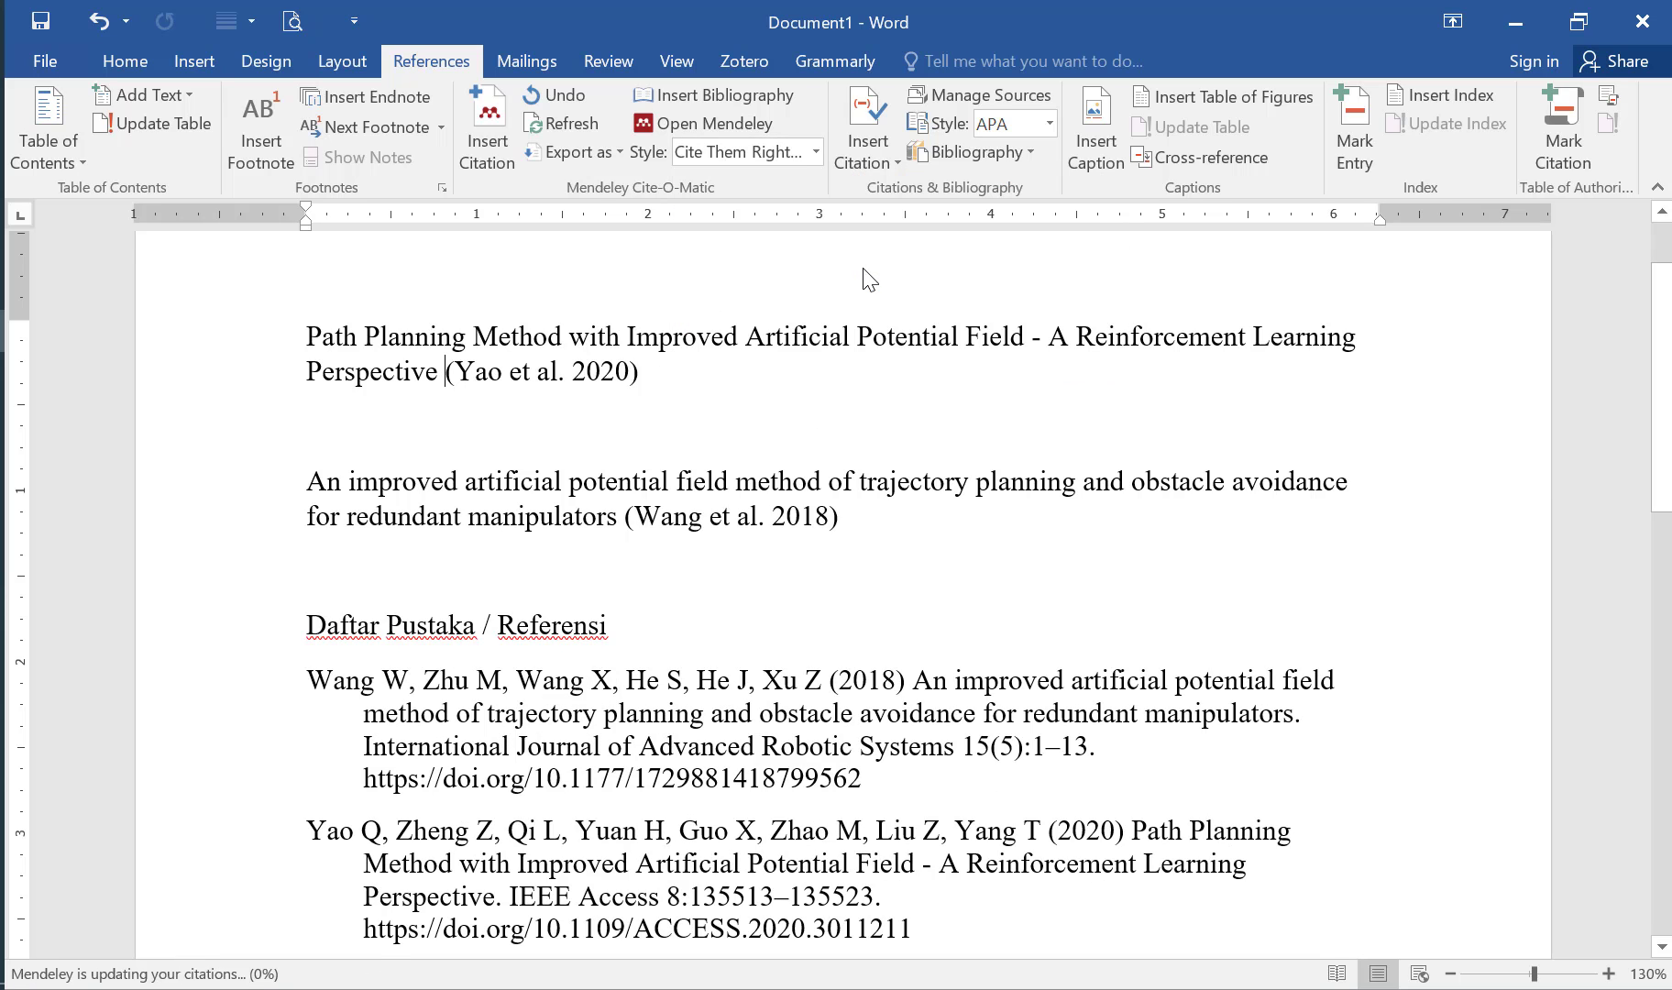
# Open Mendeley's full list of installed citation styles, browse it, and enlarge and reposition the dialog.
pyautogui.click(816, 152)
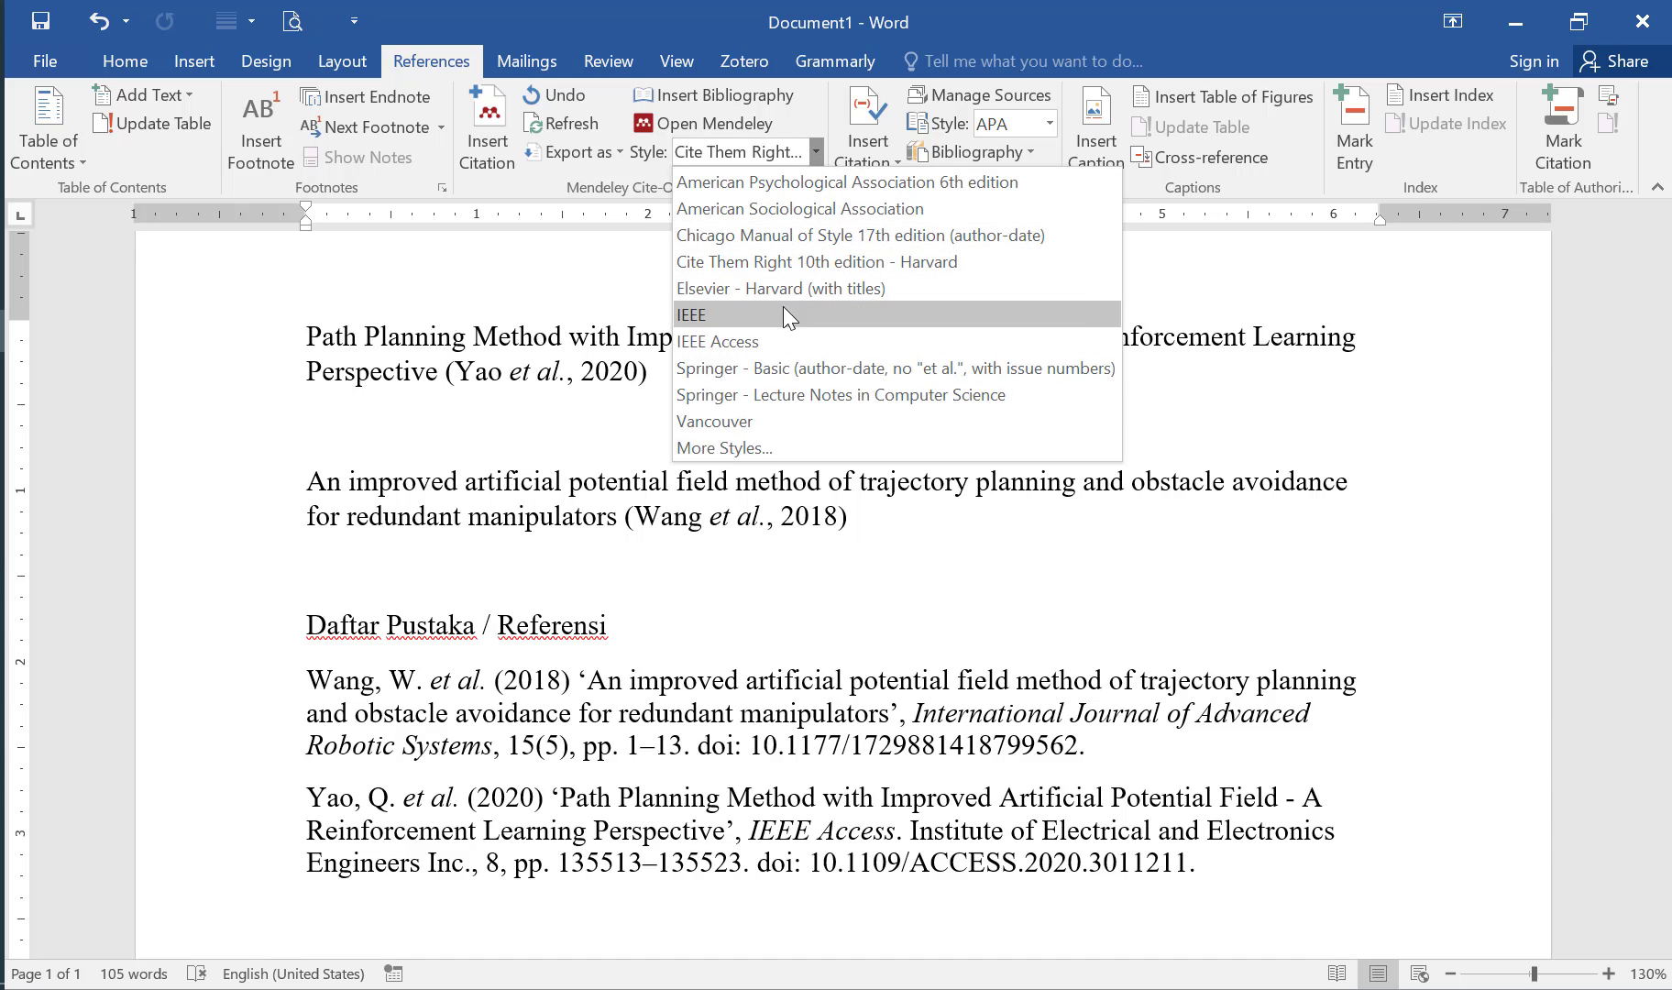
pyautogui.click(711, 446)
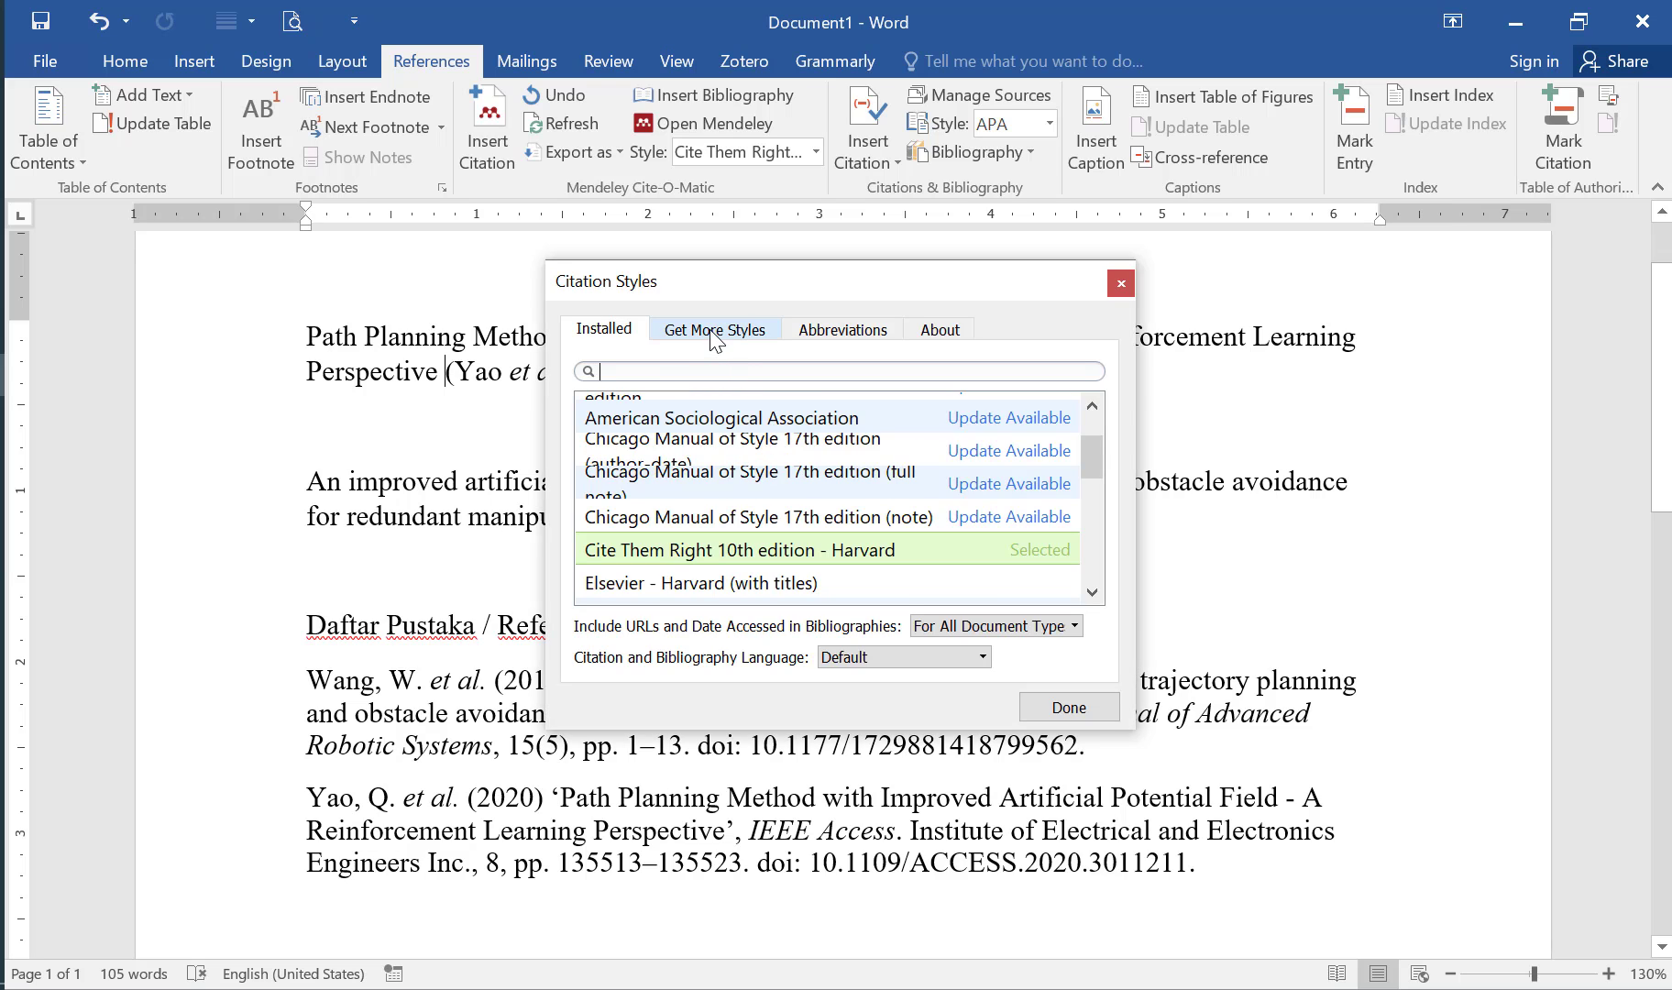
pyautogui.scroll(2, 861, 515)
pyautogui.scroll(-6, 862, 521)
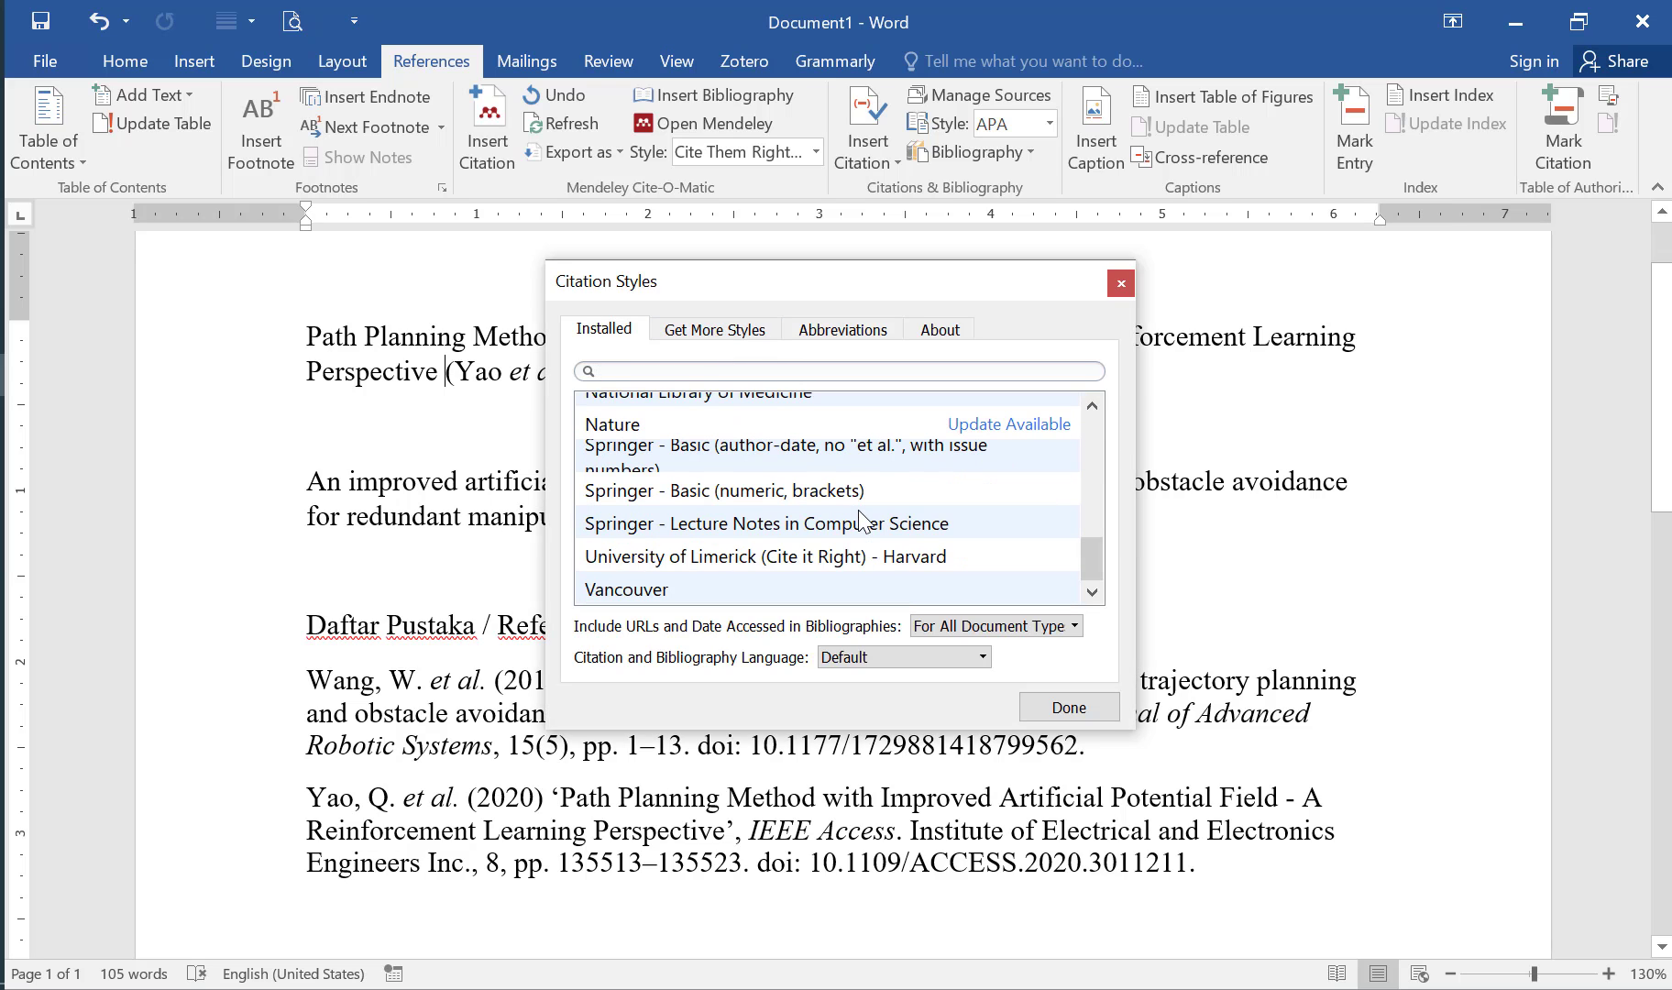
pyautogui.scroll(10, 825, 495)
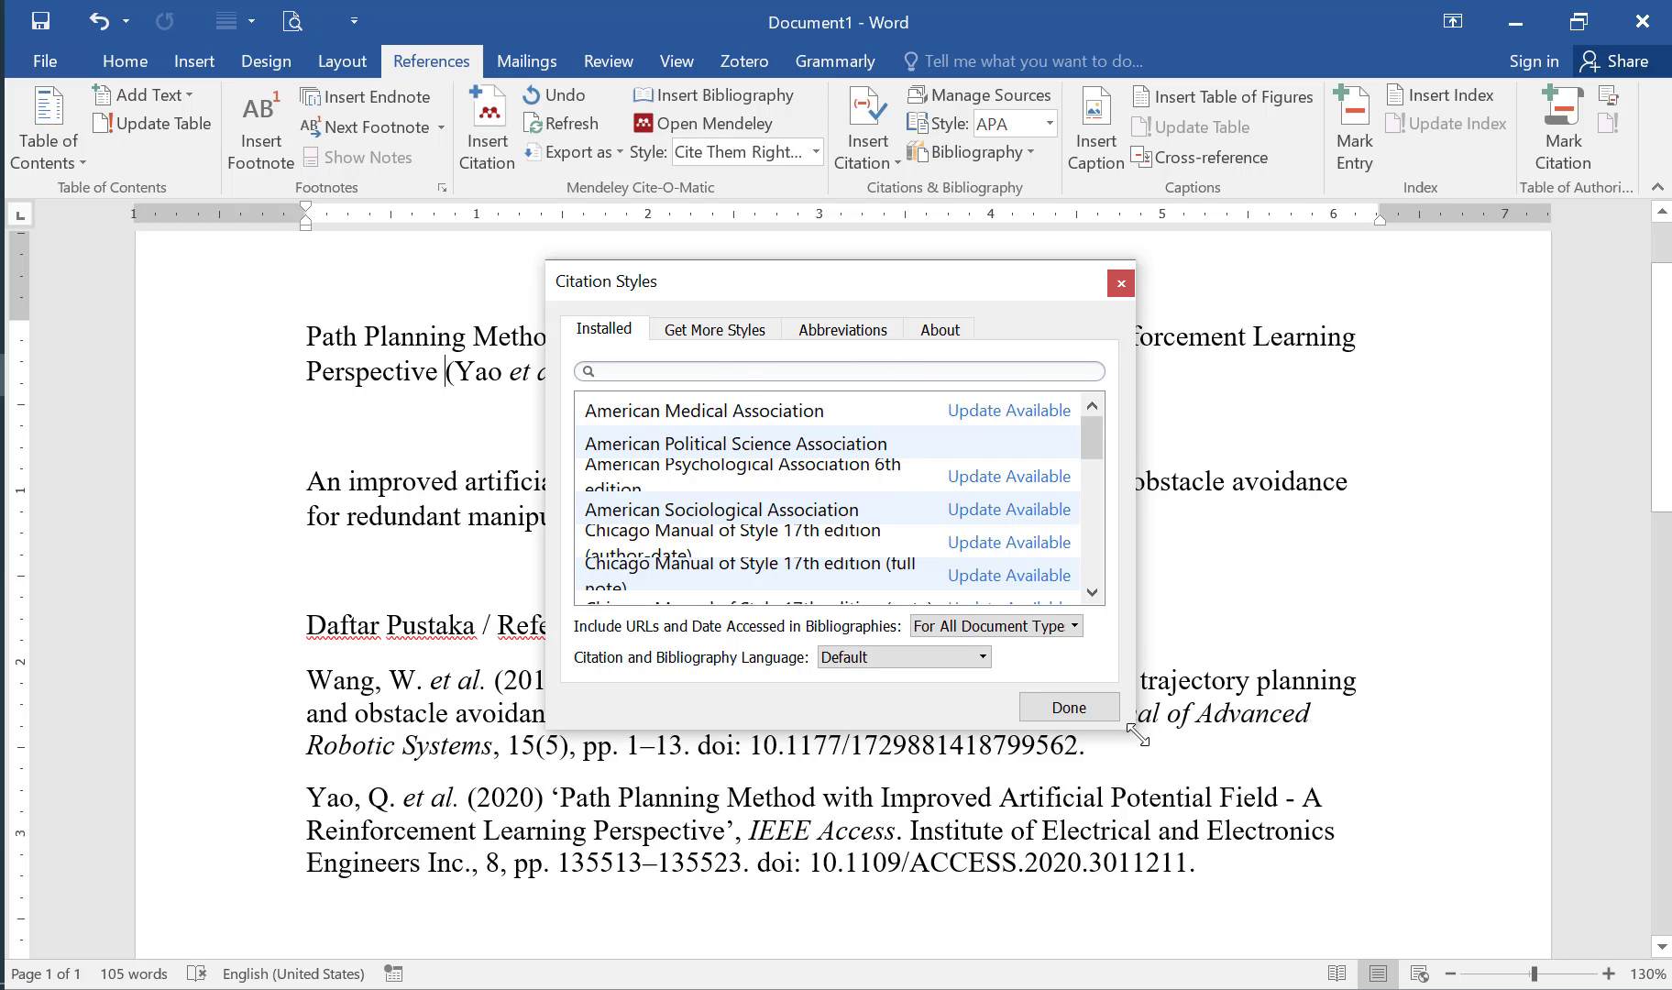
pyautogui.moveTo(1137, 733); pyautogui.dragTo(1542, 841)
pyautogui.moveTo(908, 298); pyautogui.dragTo(533, 185)
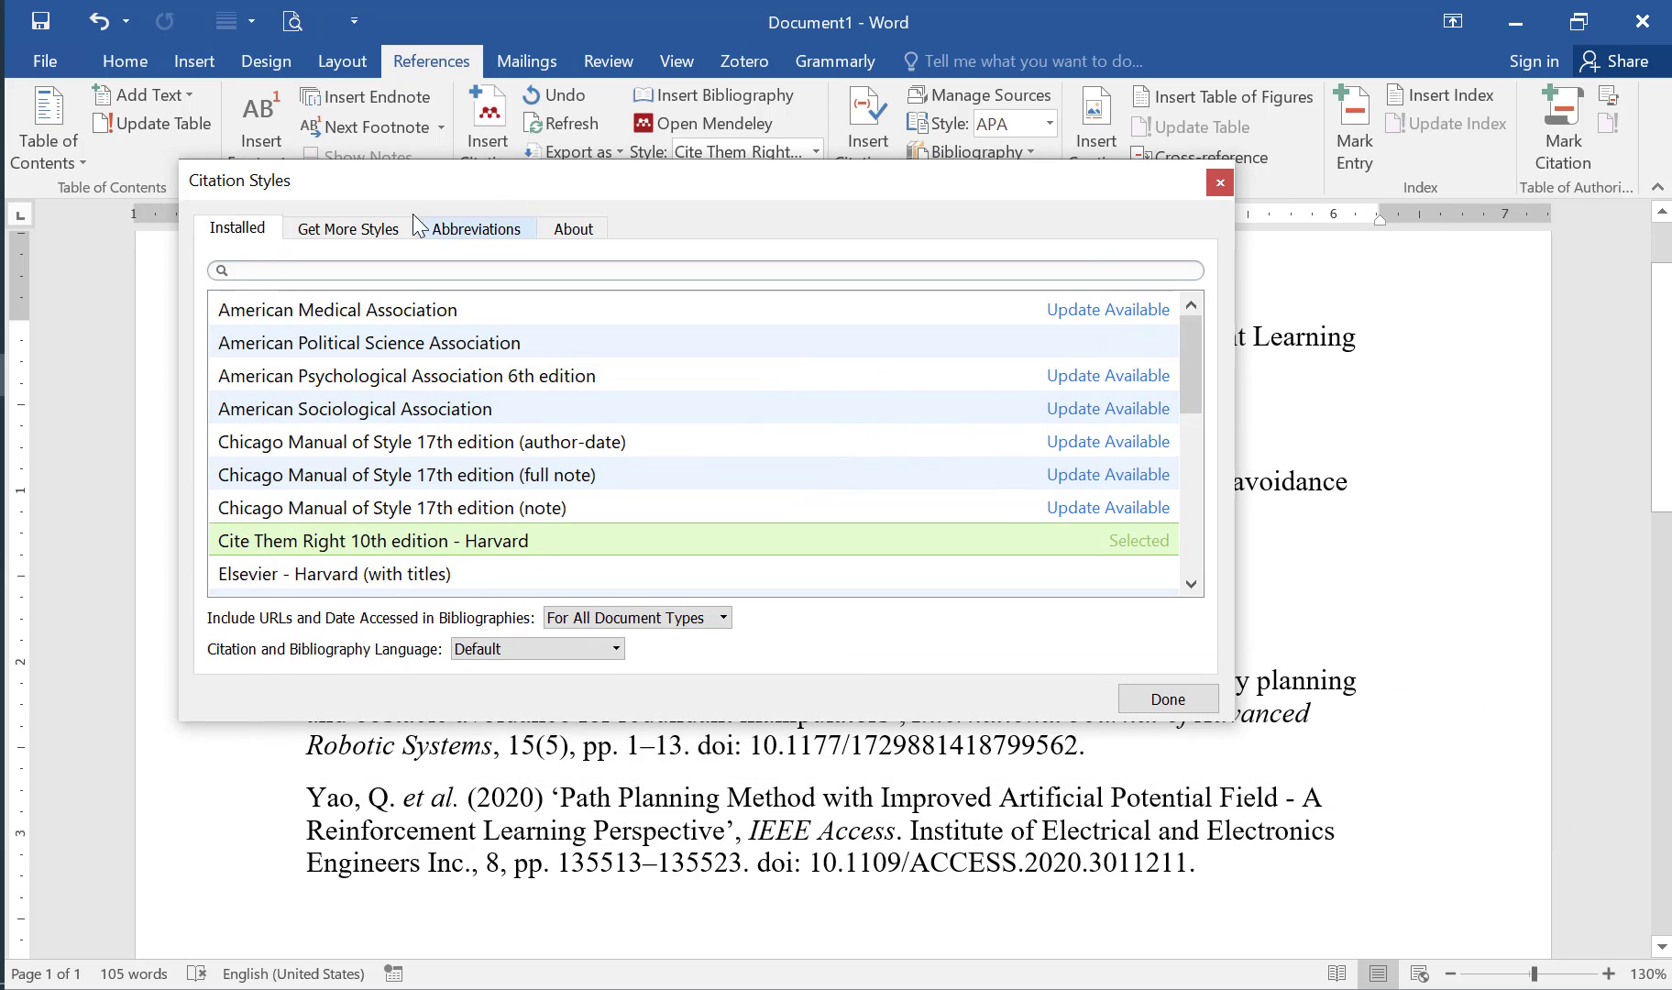
# Search the additional citation styles available for download for "Har" and clear the search.
pyautogui.click(383, 231)
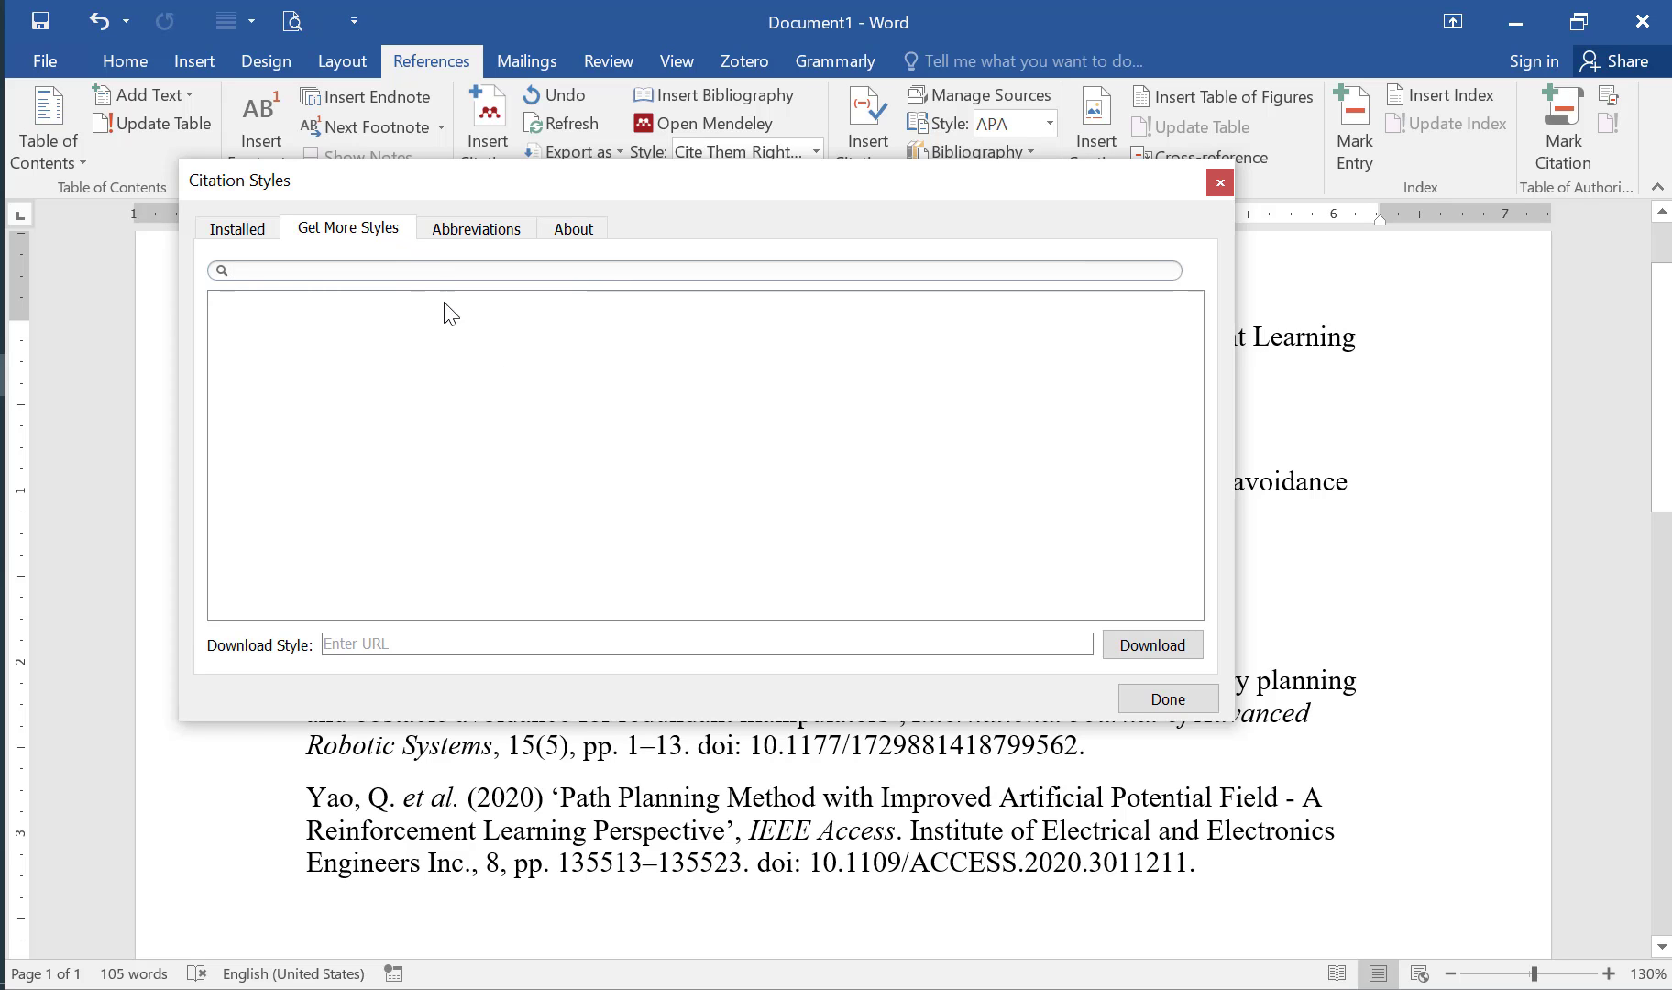
pyautogui.click(412, 271)
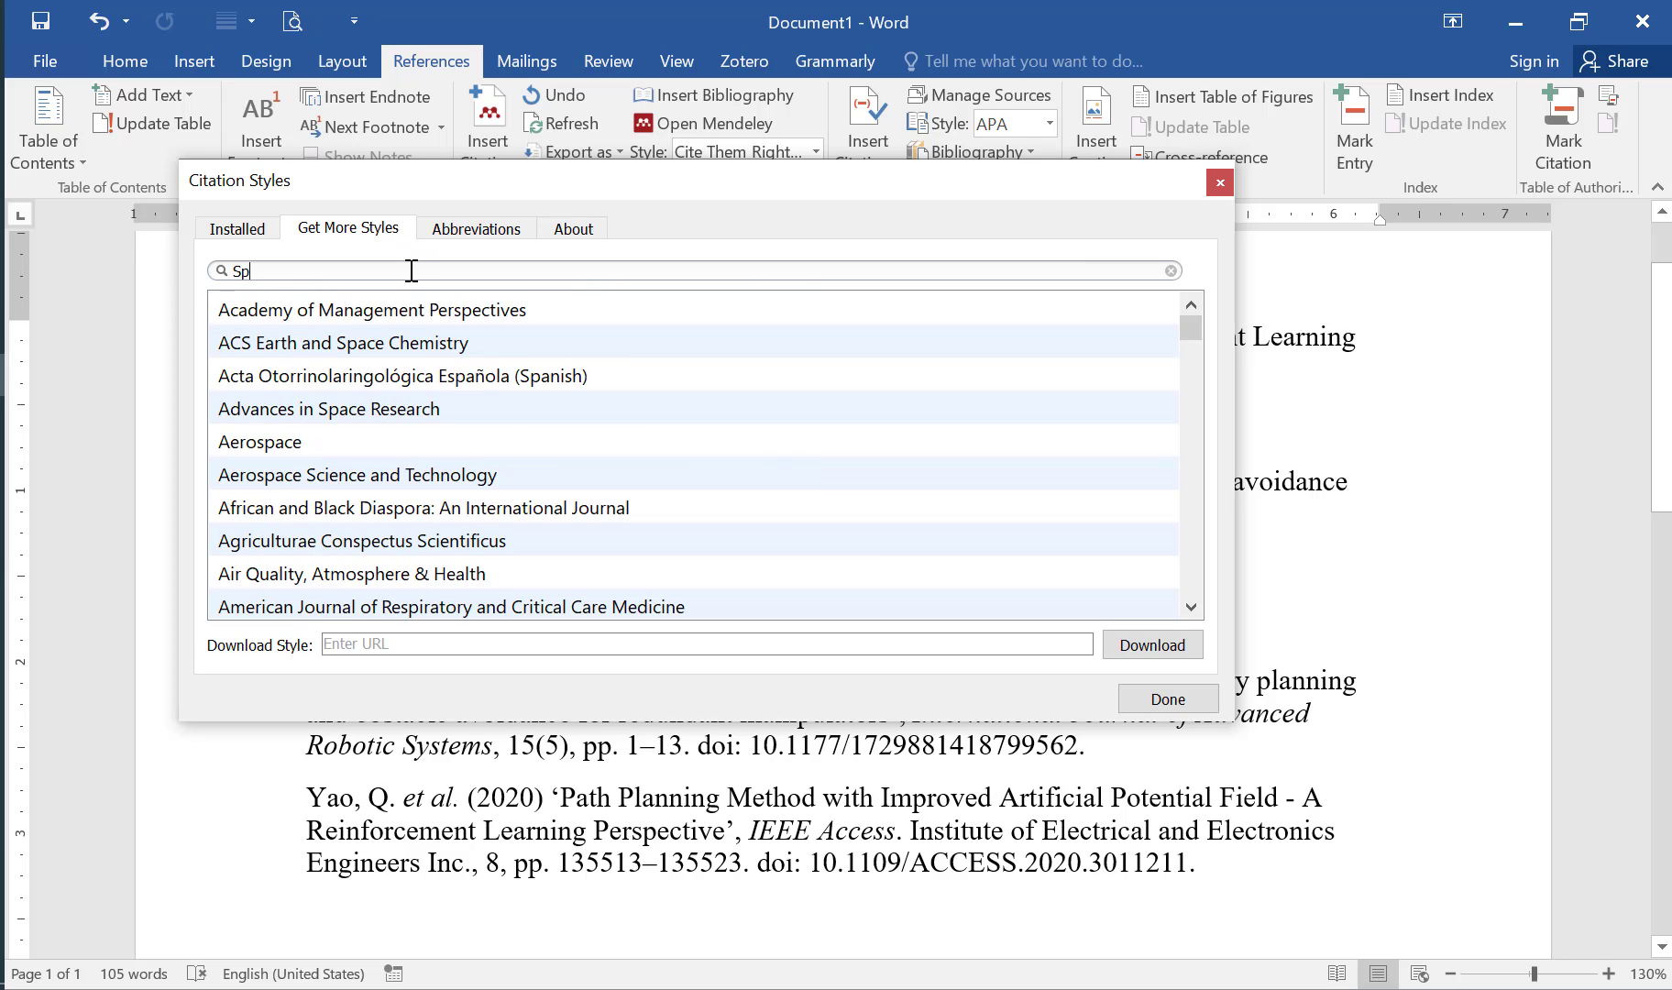
pyautogui.write('Har')
pyautogui.press('BackSpace')
pyautogui.press('BackSpace')
pyautogui.press('BackSpace')
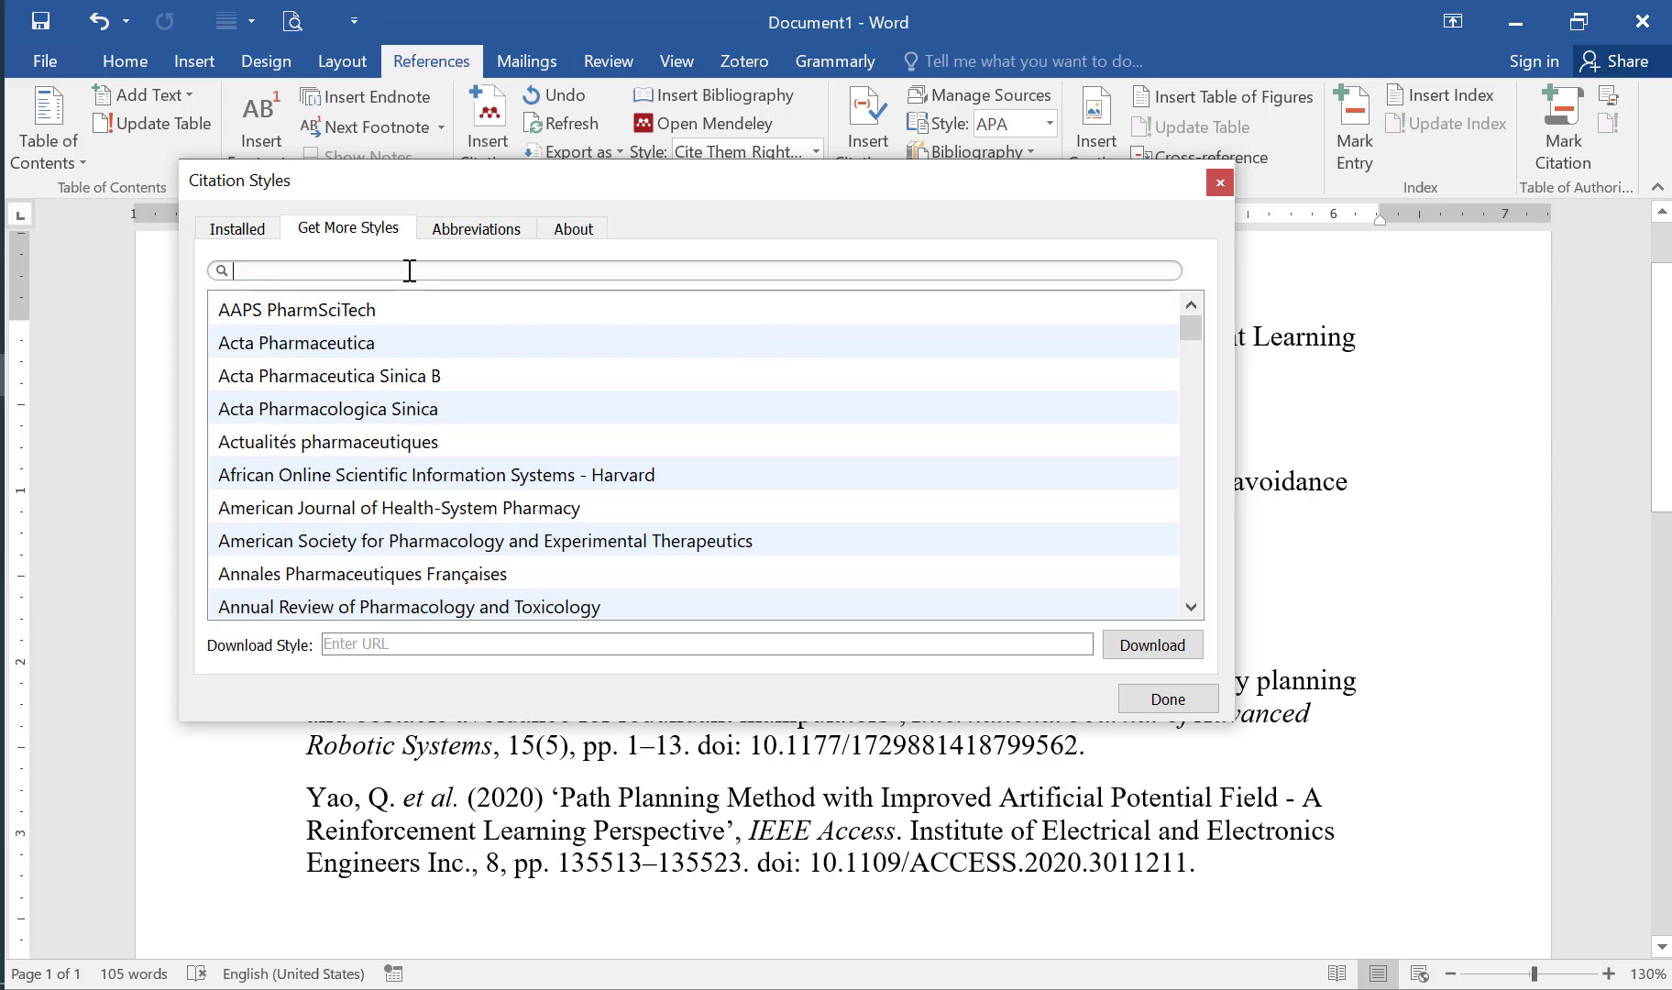
# Search the additional citation styles for "APA" and browse the matching styles.
pyautogui.write('APA')
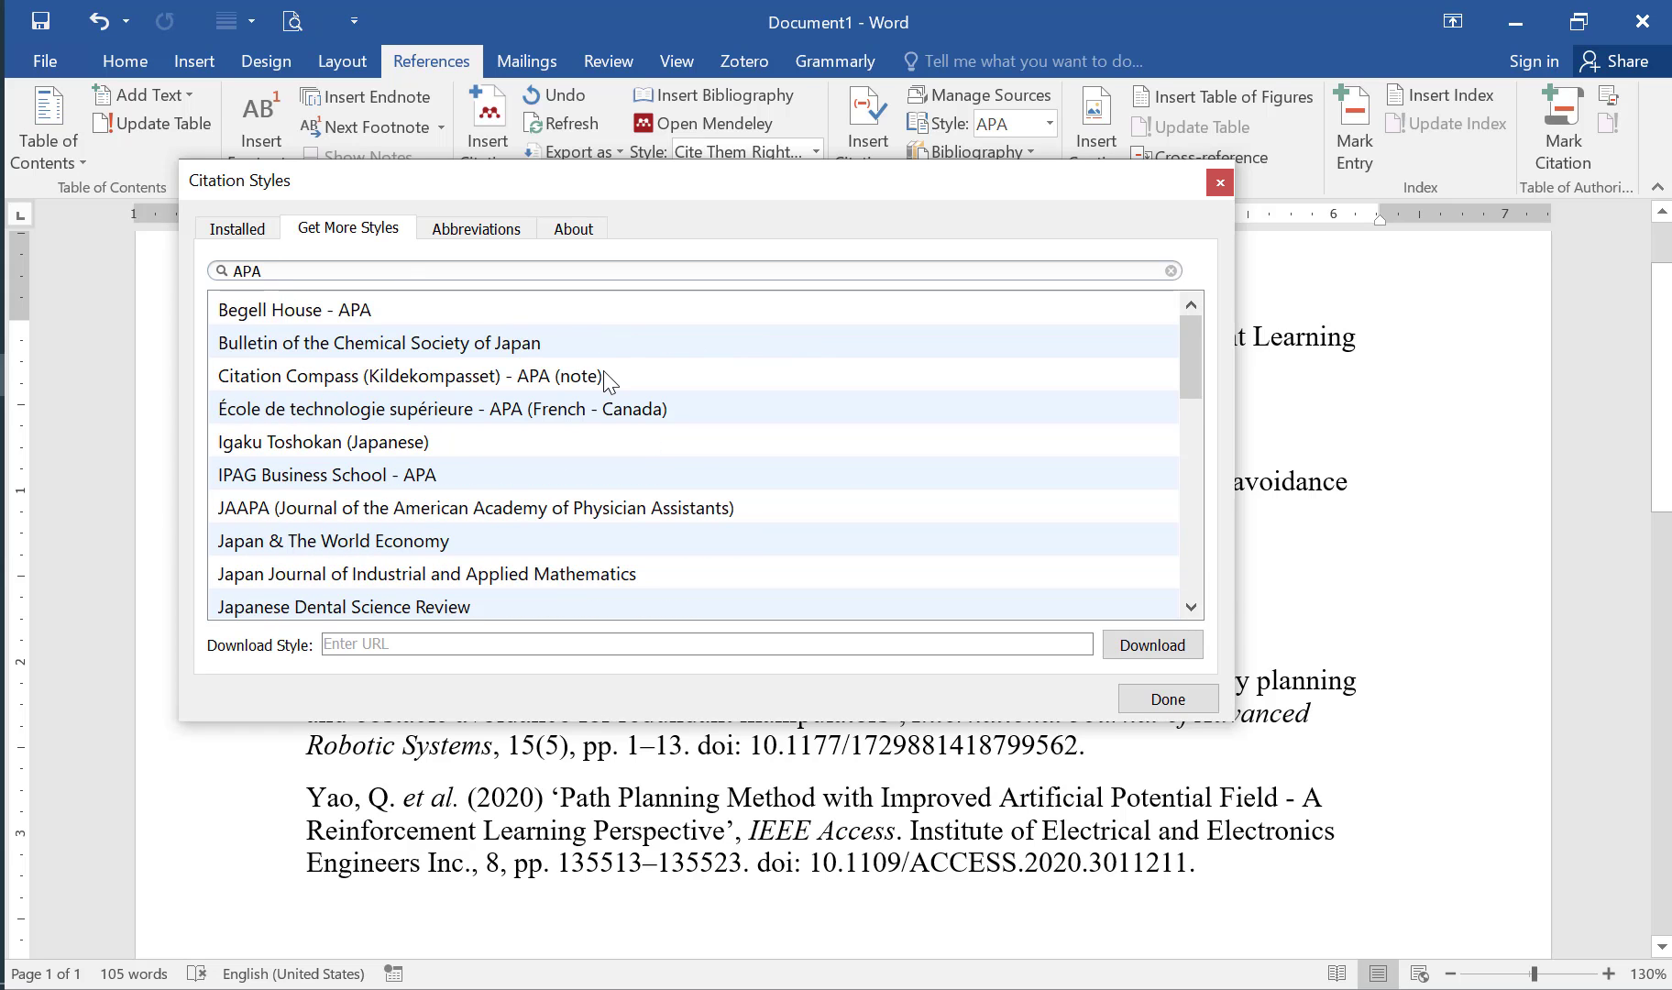
pyautogui.scroll(-5, 836, 497)
pyautogui.scroll(-3, 844, 495)
pyautogui.scroll(-4, 850, 497)
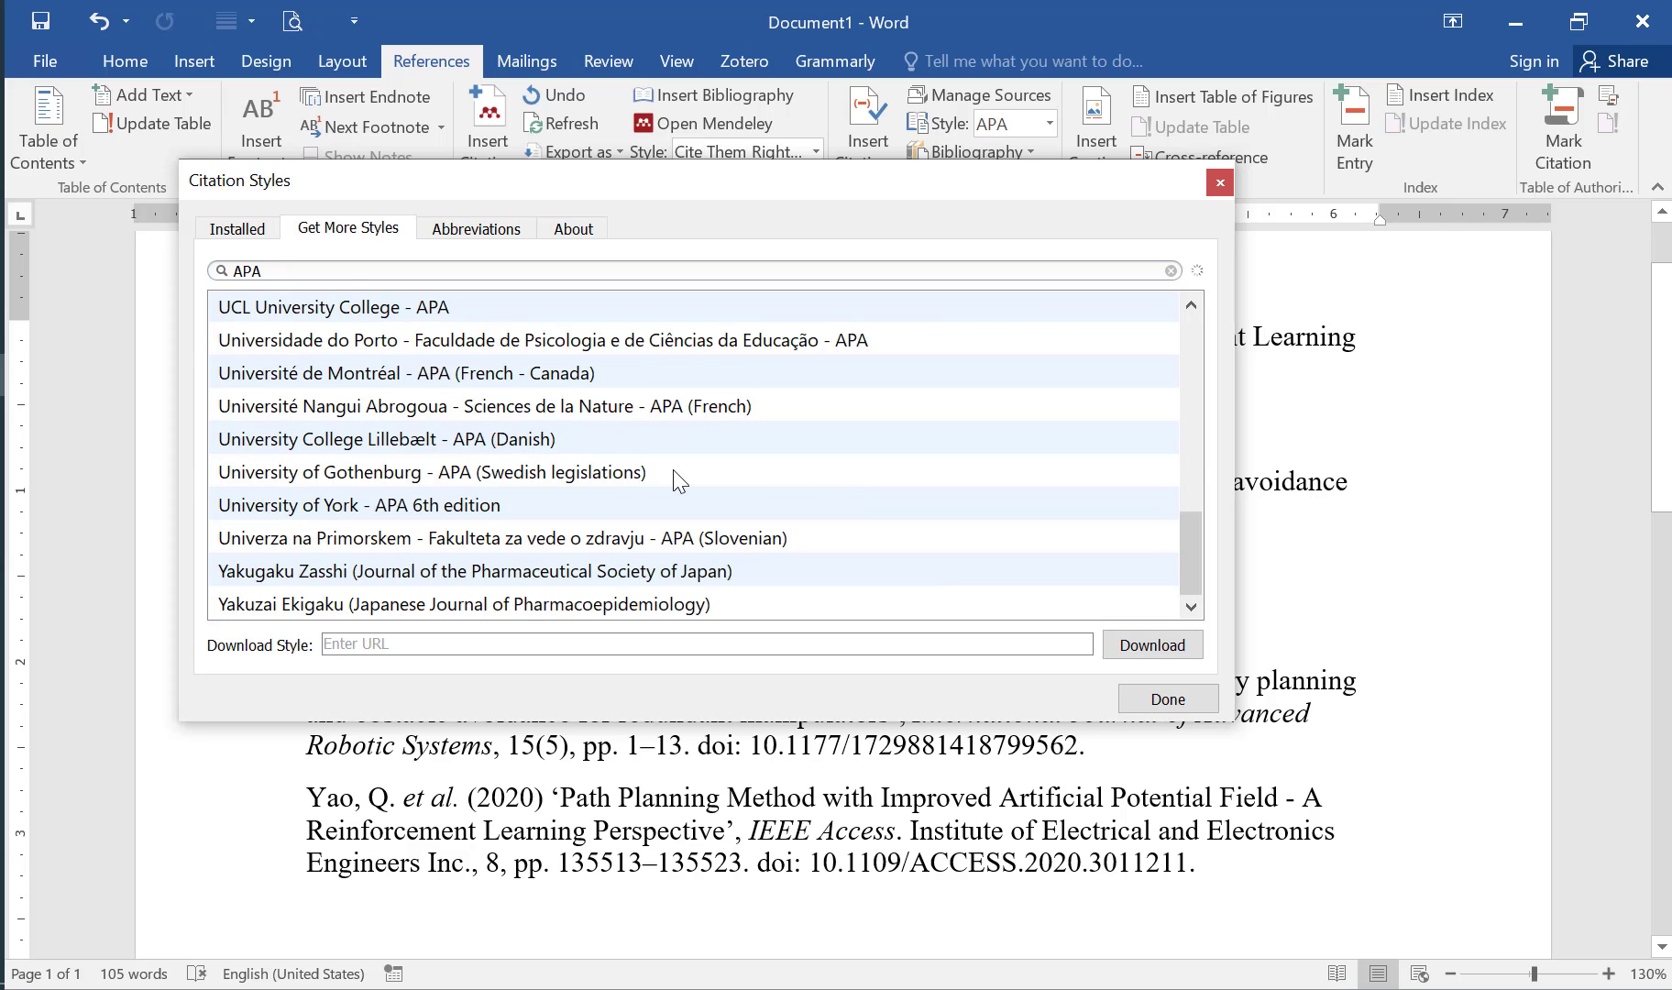
pyautogui.scroll(5, 673, 470)
pyautogui.scroll(-1, 612, 477)
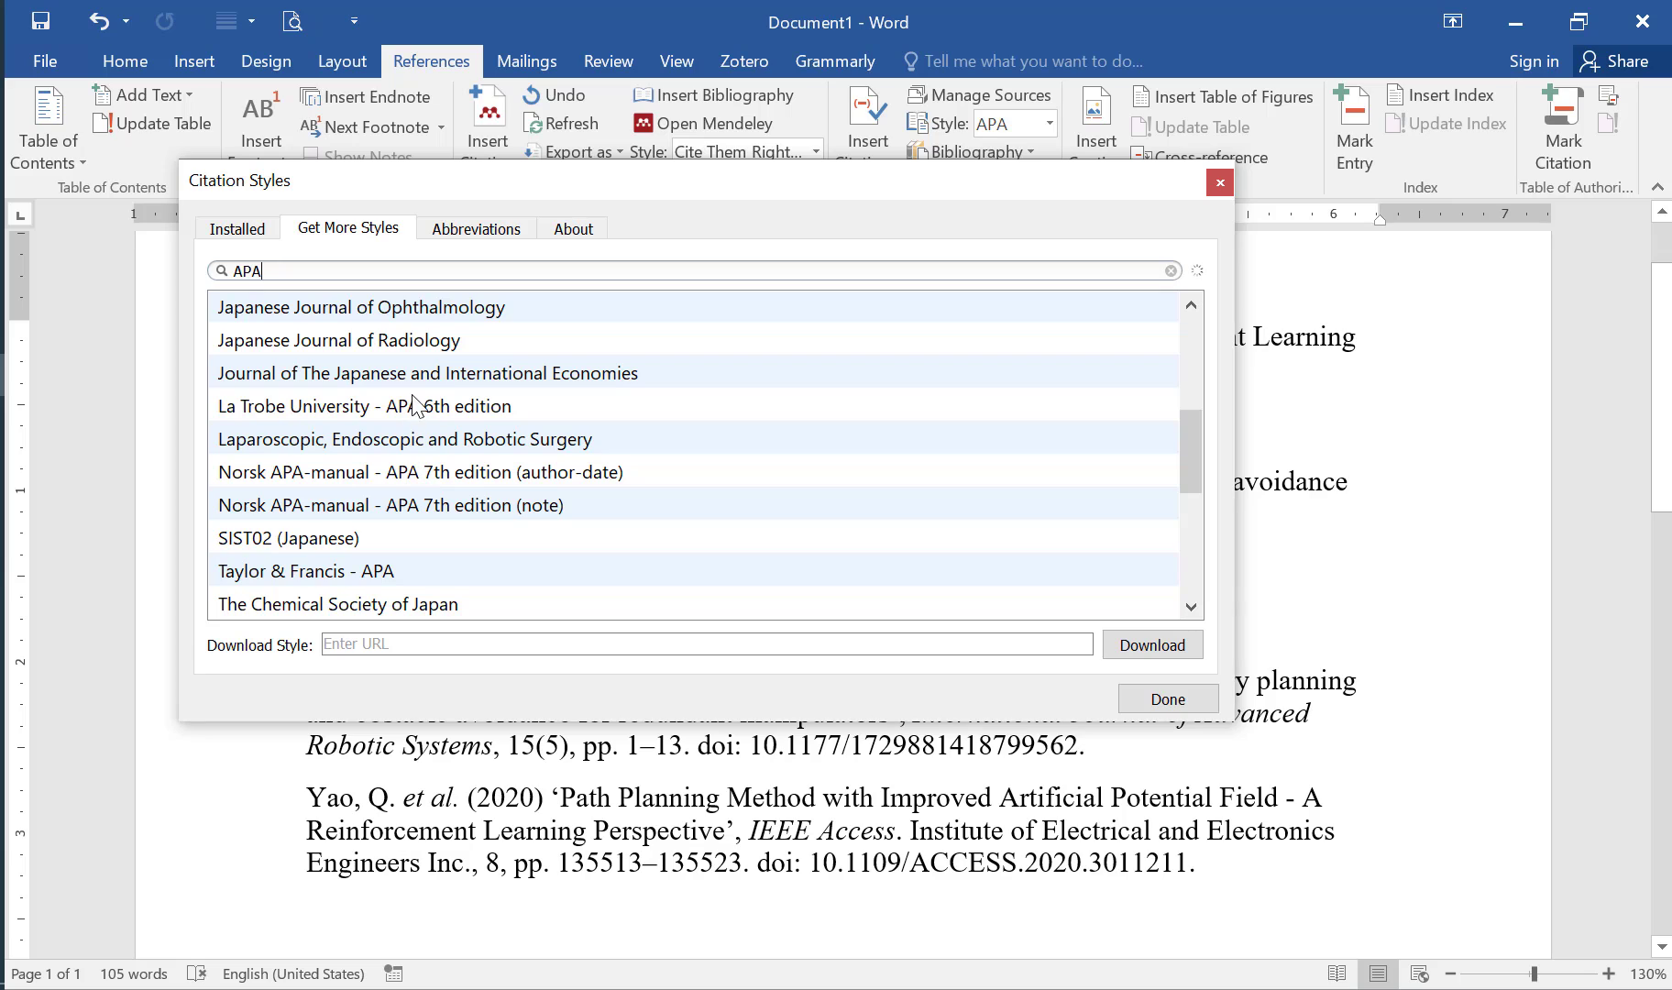
# Install the Norsk APA-manual - APA 7th edition (author-date) citation style from the search results.
pyautogui.click(500, 484)
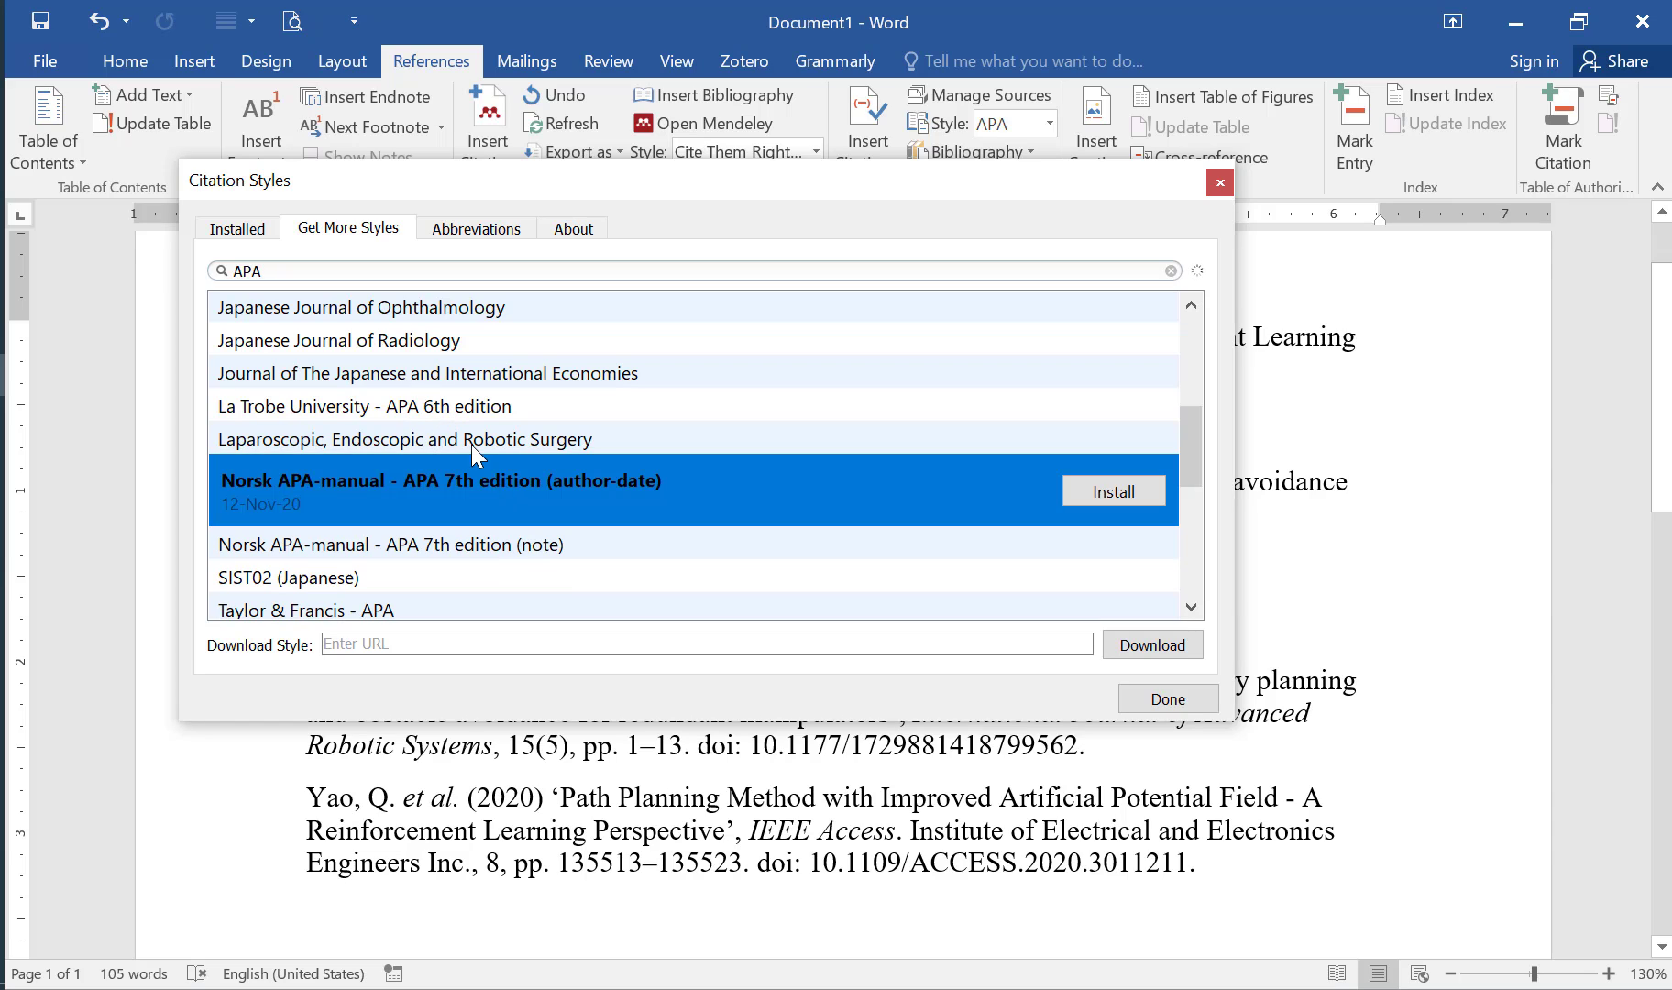
pyautogui.click(462, 409)
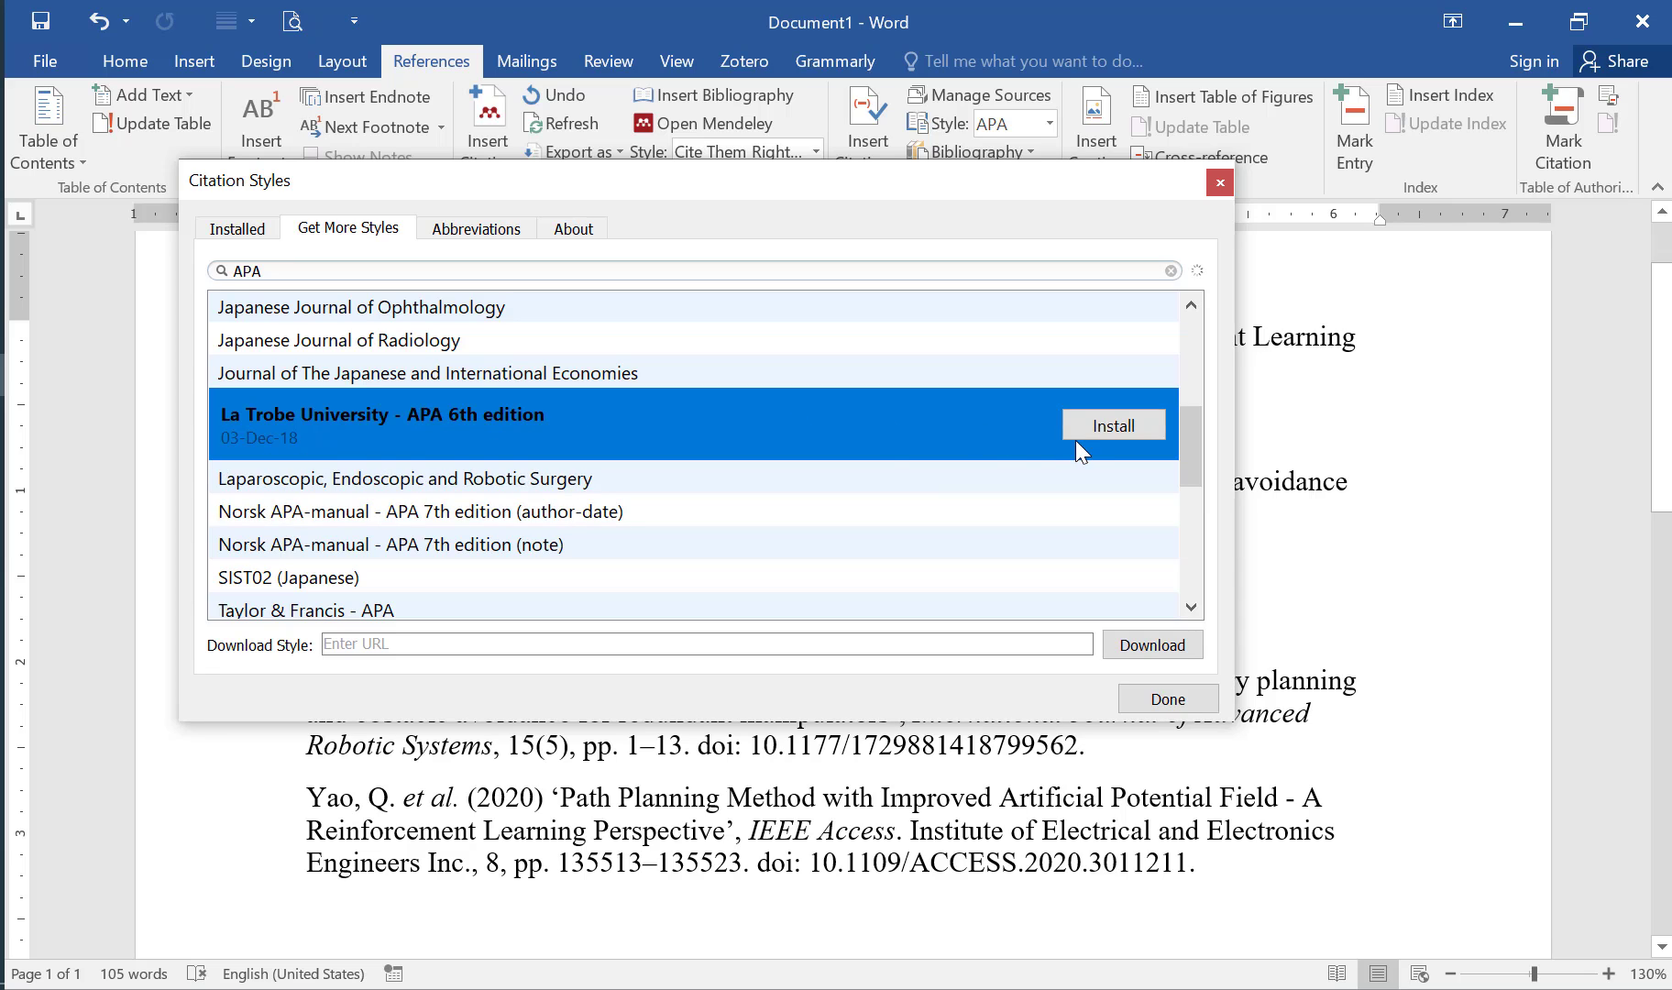
pyautogui.click(548, 517)
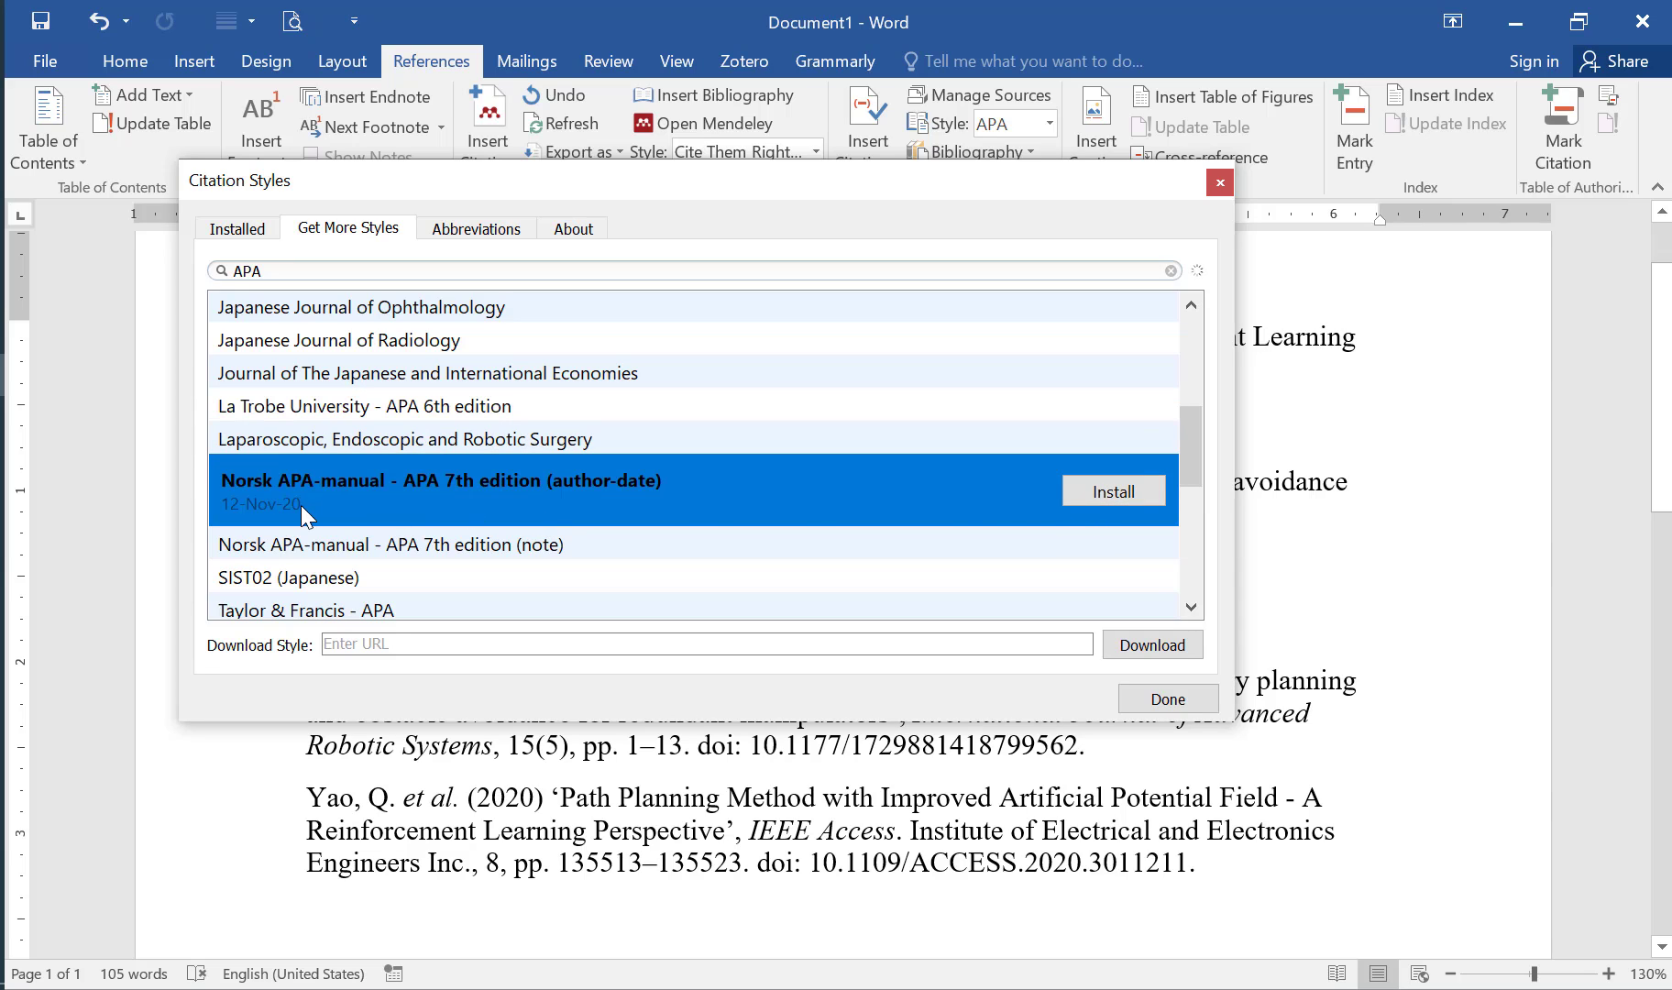
pyautogui.click(1109, 492)
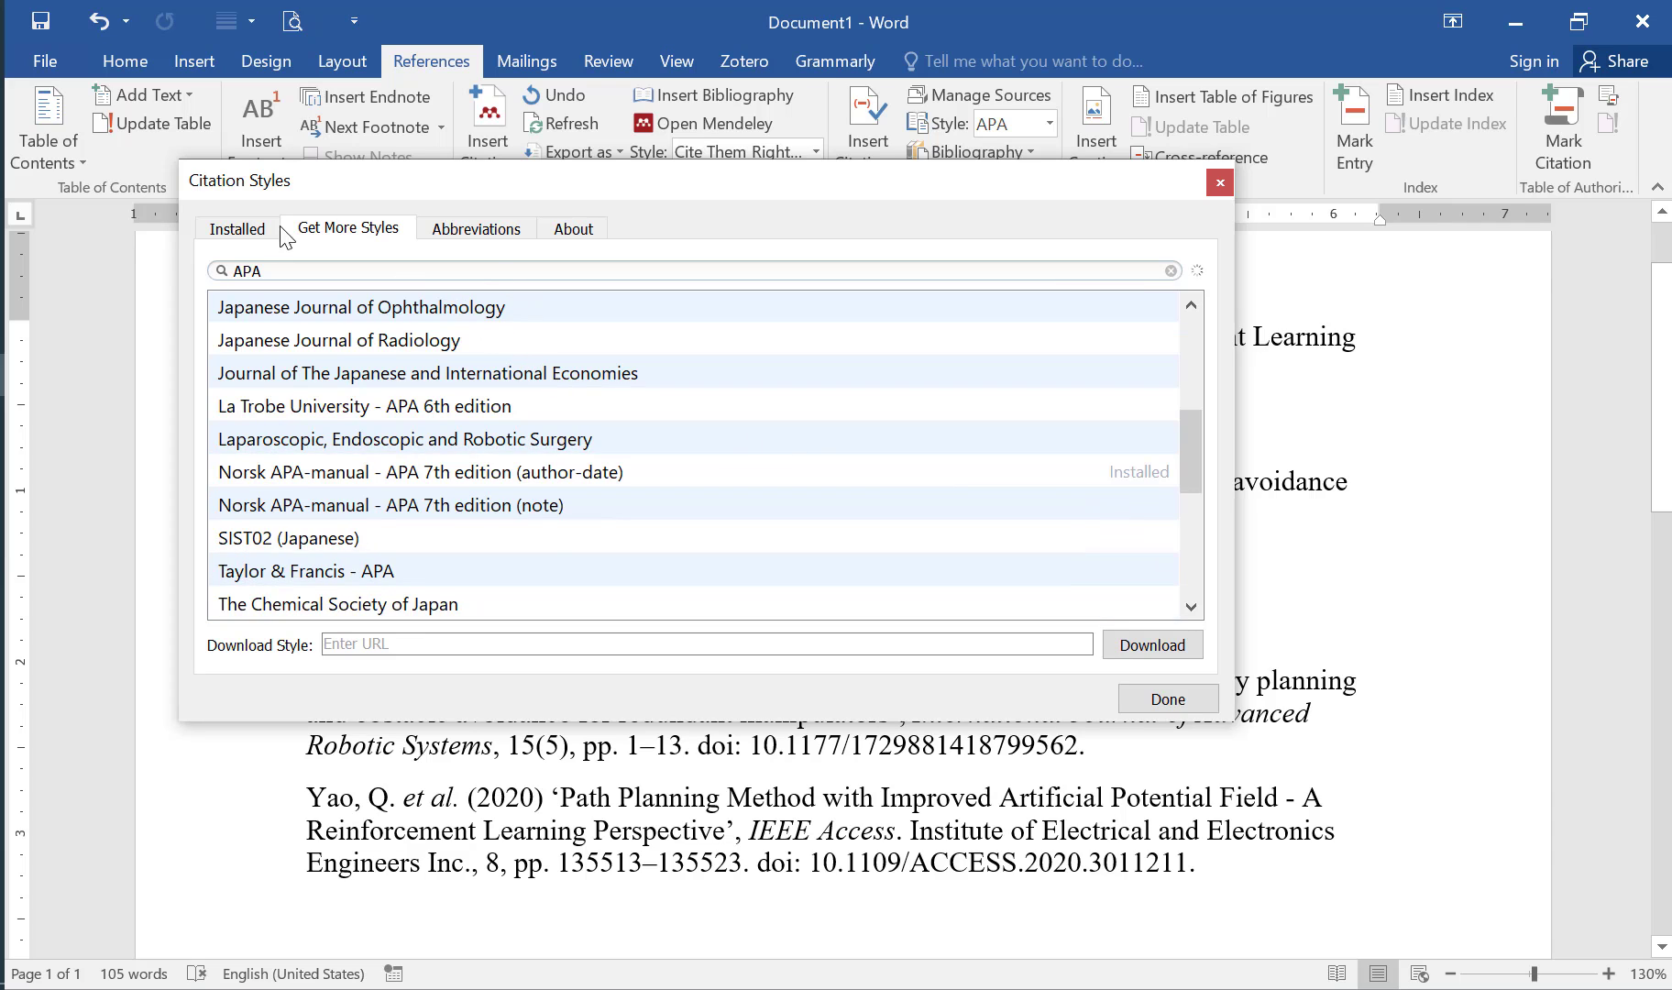
# Find Norsk APA-manual - APA 7th edition (author-date) among the installed styles, apply it to the document, and close the styles dialog.
pyautogui.click(242, 229)
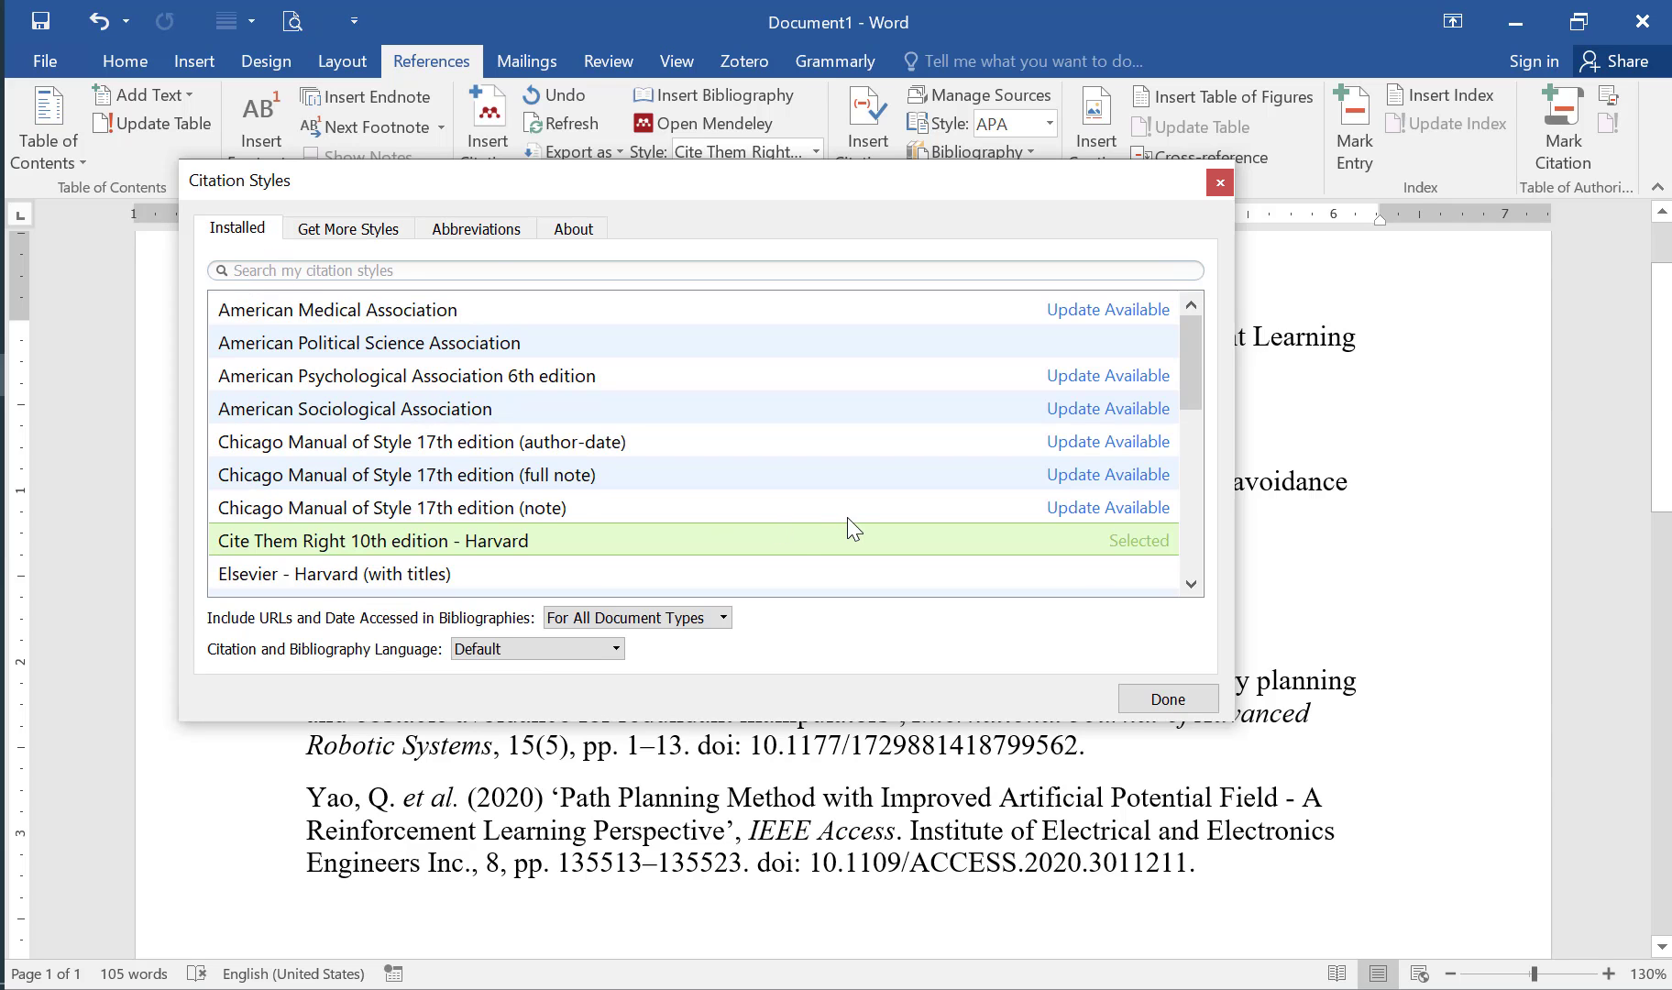
pyautogui.scroll(-3, 846, 517)
pyautogui.scroll(-3, 748, 505)
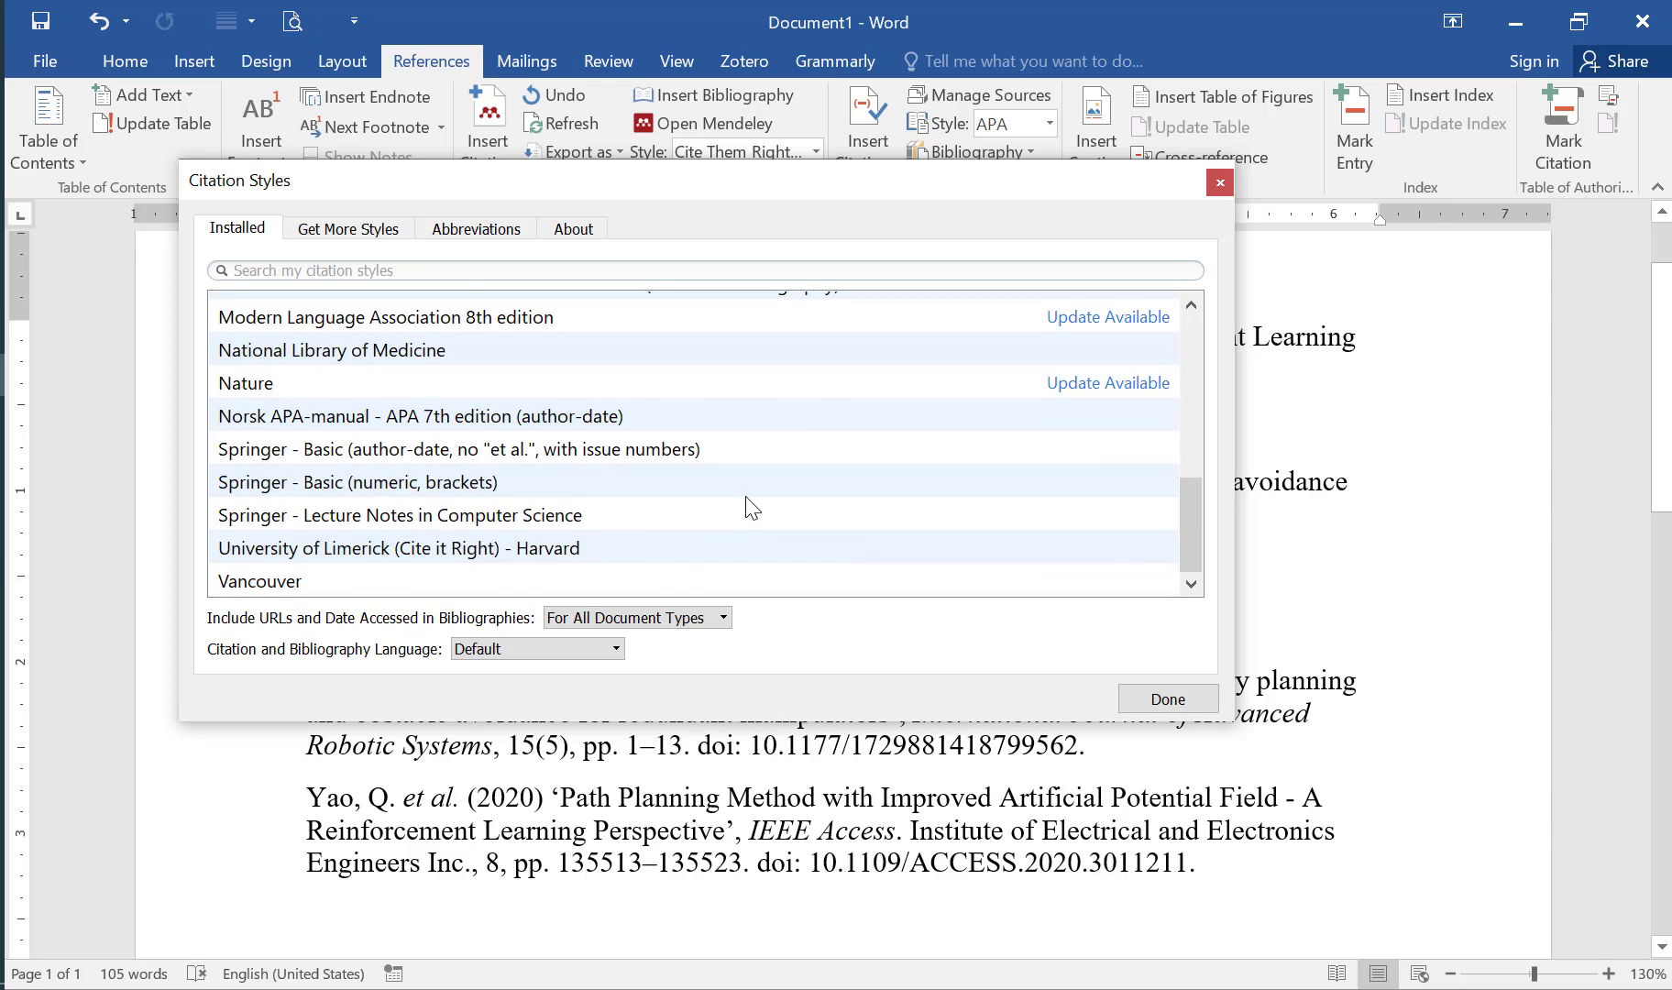
pyautogui.scroll(2, 721, 504)
pyautogui.scroll(-2, 569, 500)
pyautogui.click(516, 420)
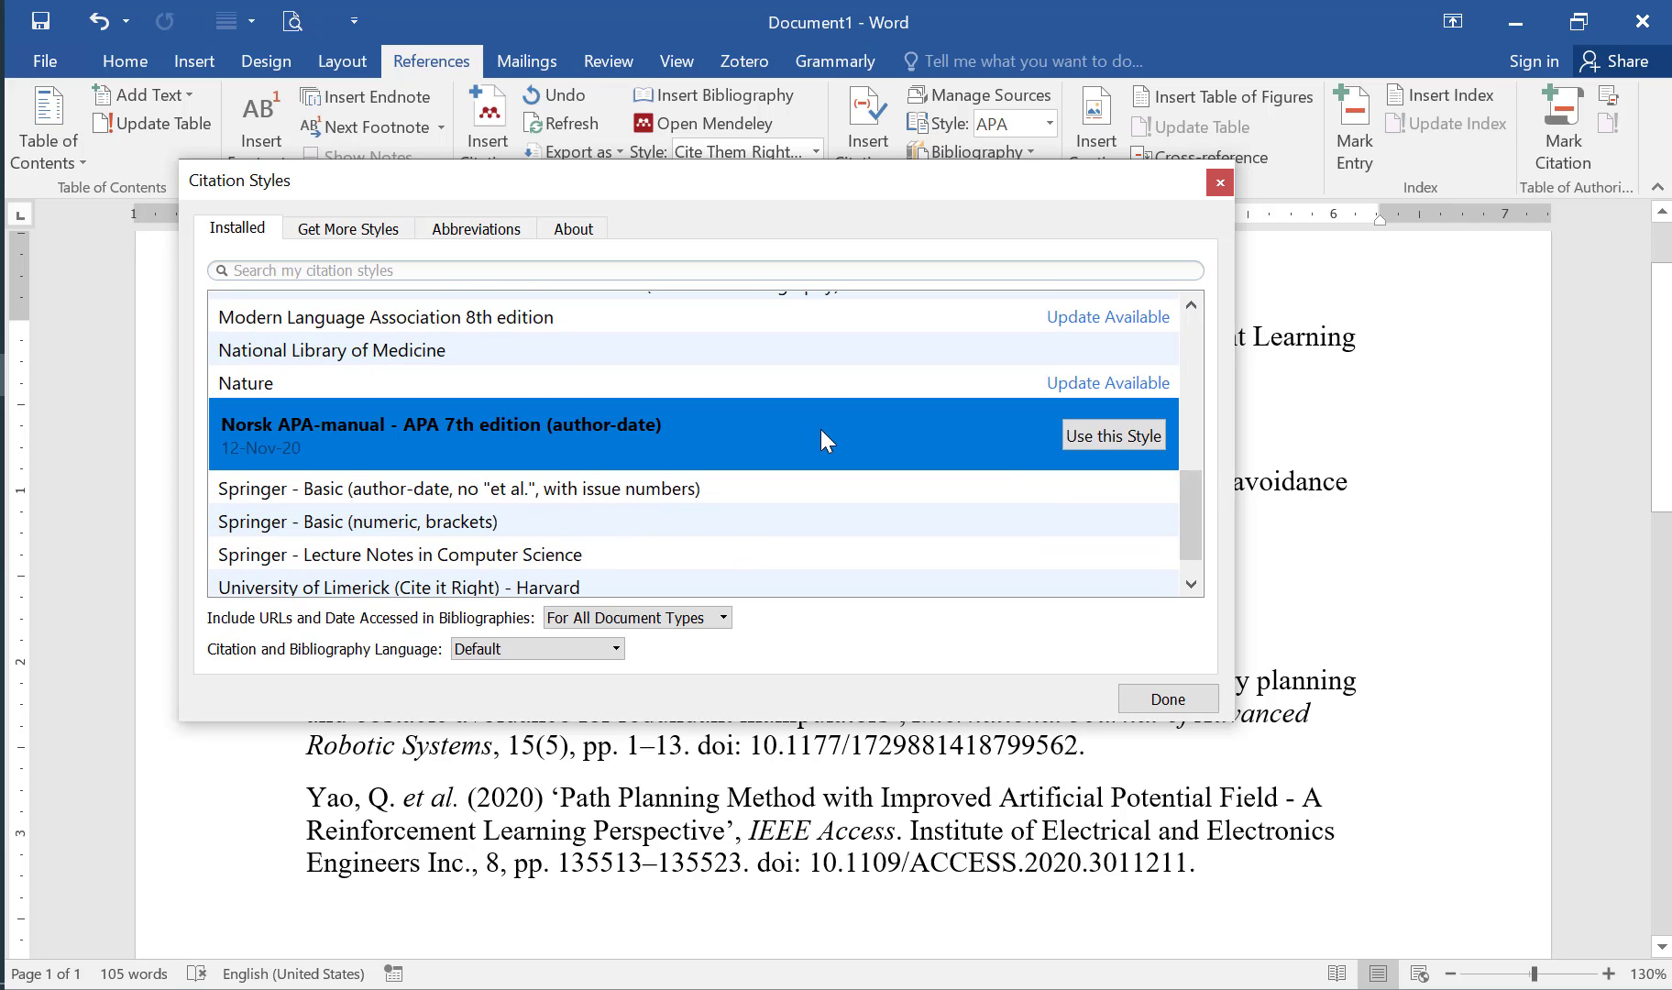
pyautogui.click(1111, 436)
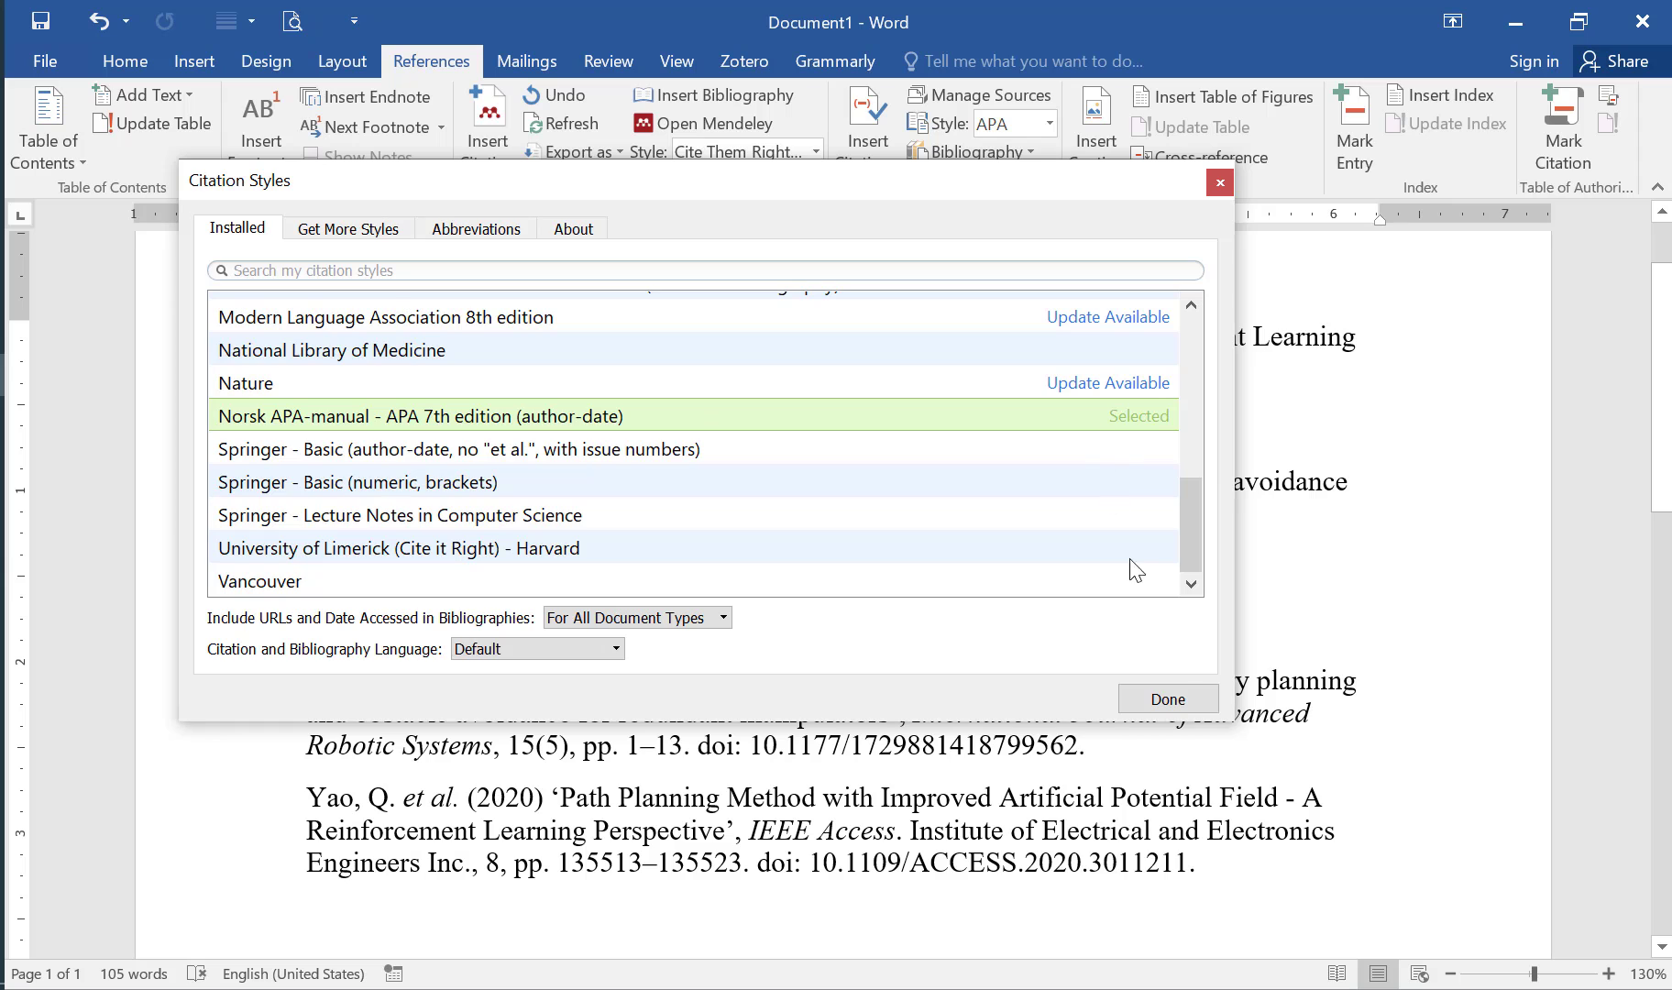
pyautogui.click(1168, 701)
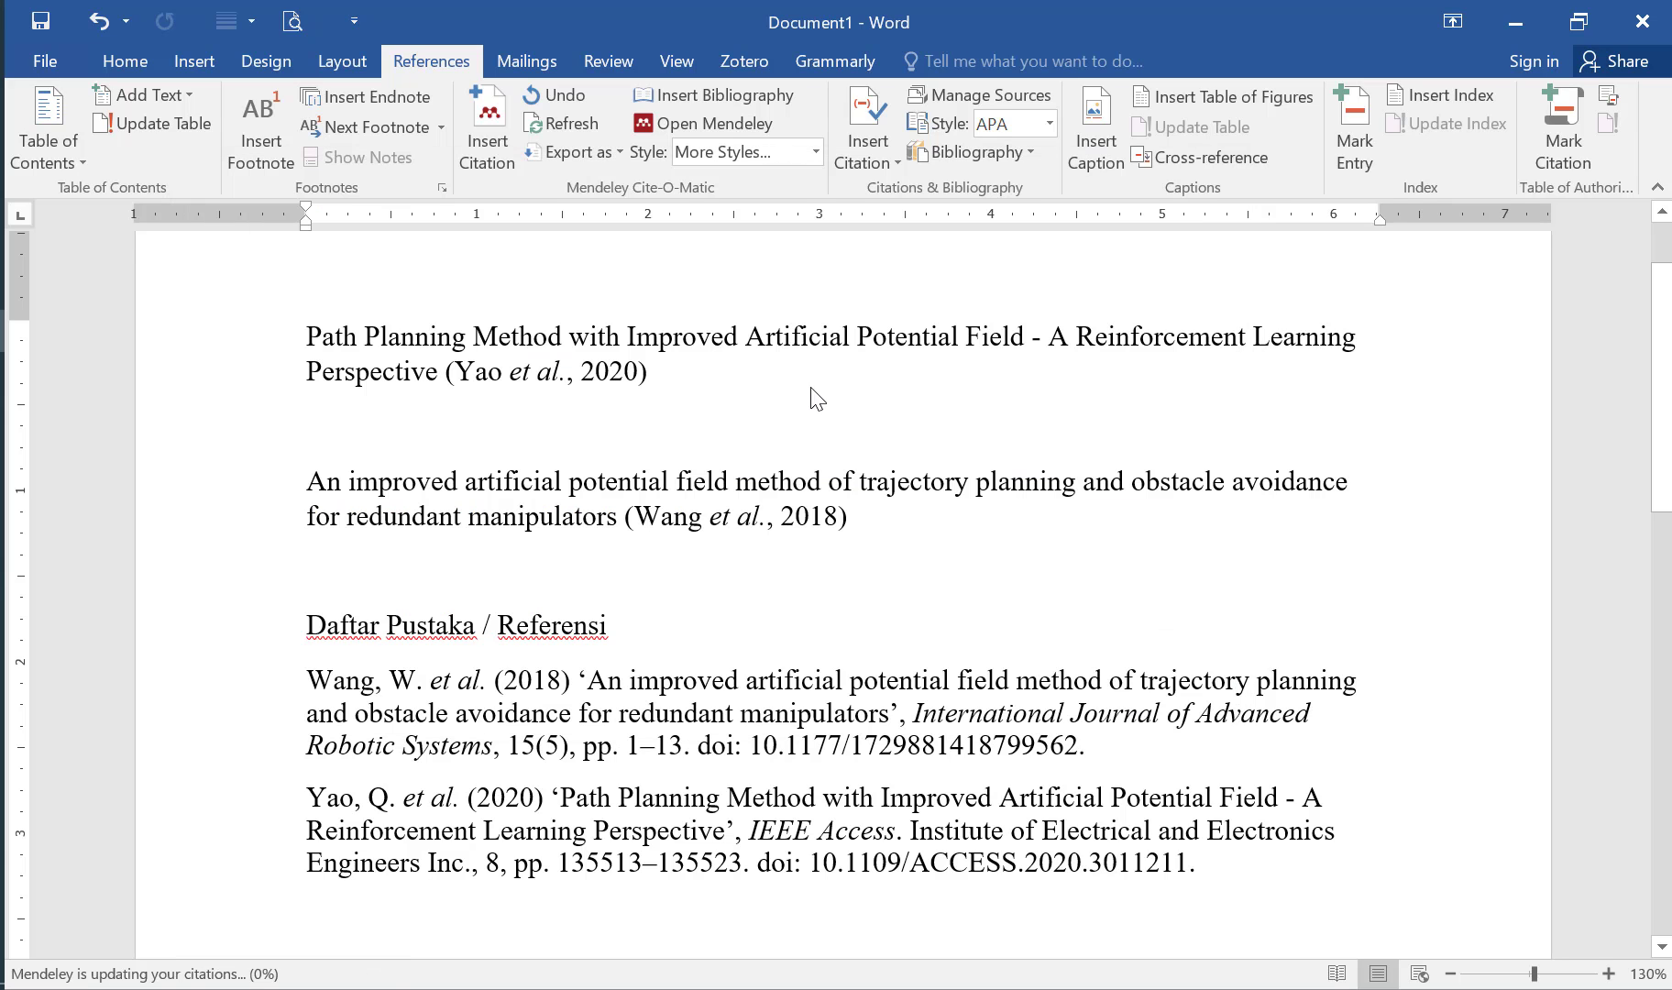
# Check the citation style selection, keep Norsk APA-manual - APA 7th edition (author-date), and review the citations and bibliography in the document.
pyautogui.click(815, 154)
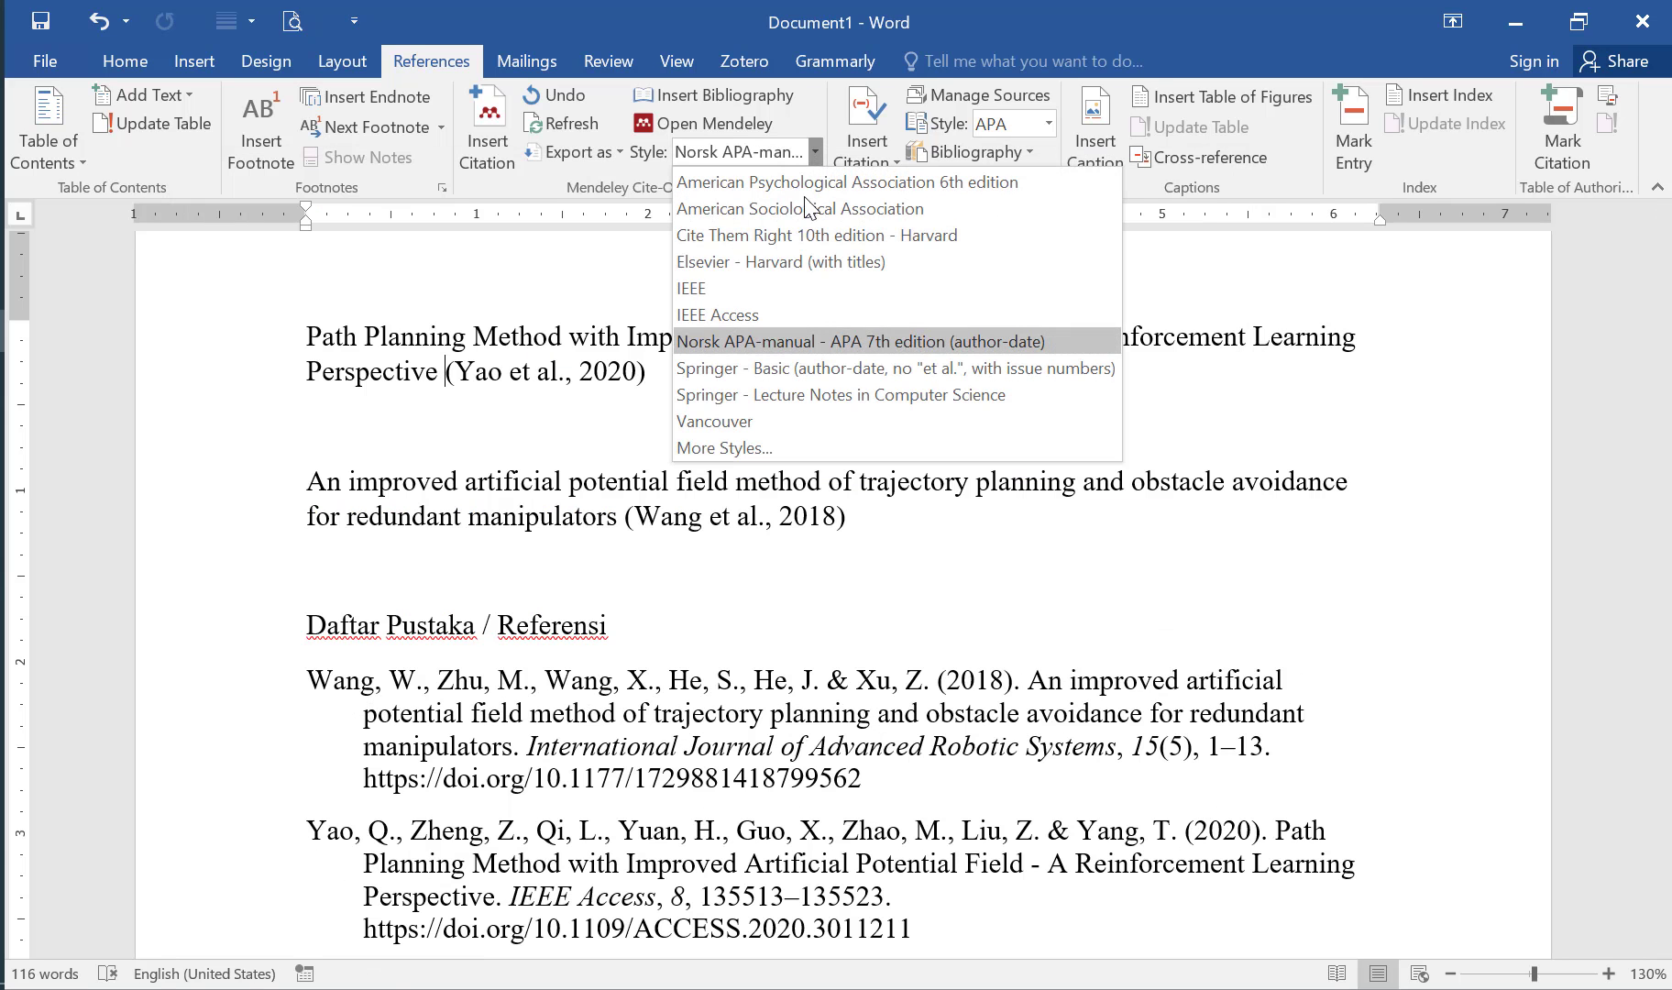
pyautogui.click(794, 346)
pyautogui.scroll(-1, 993, 845)
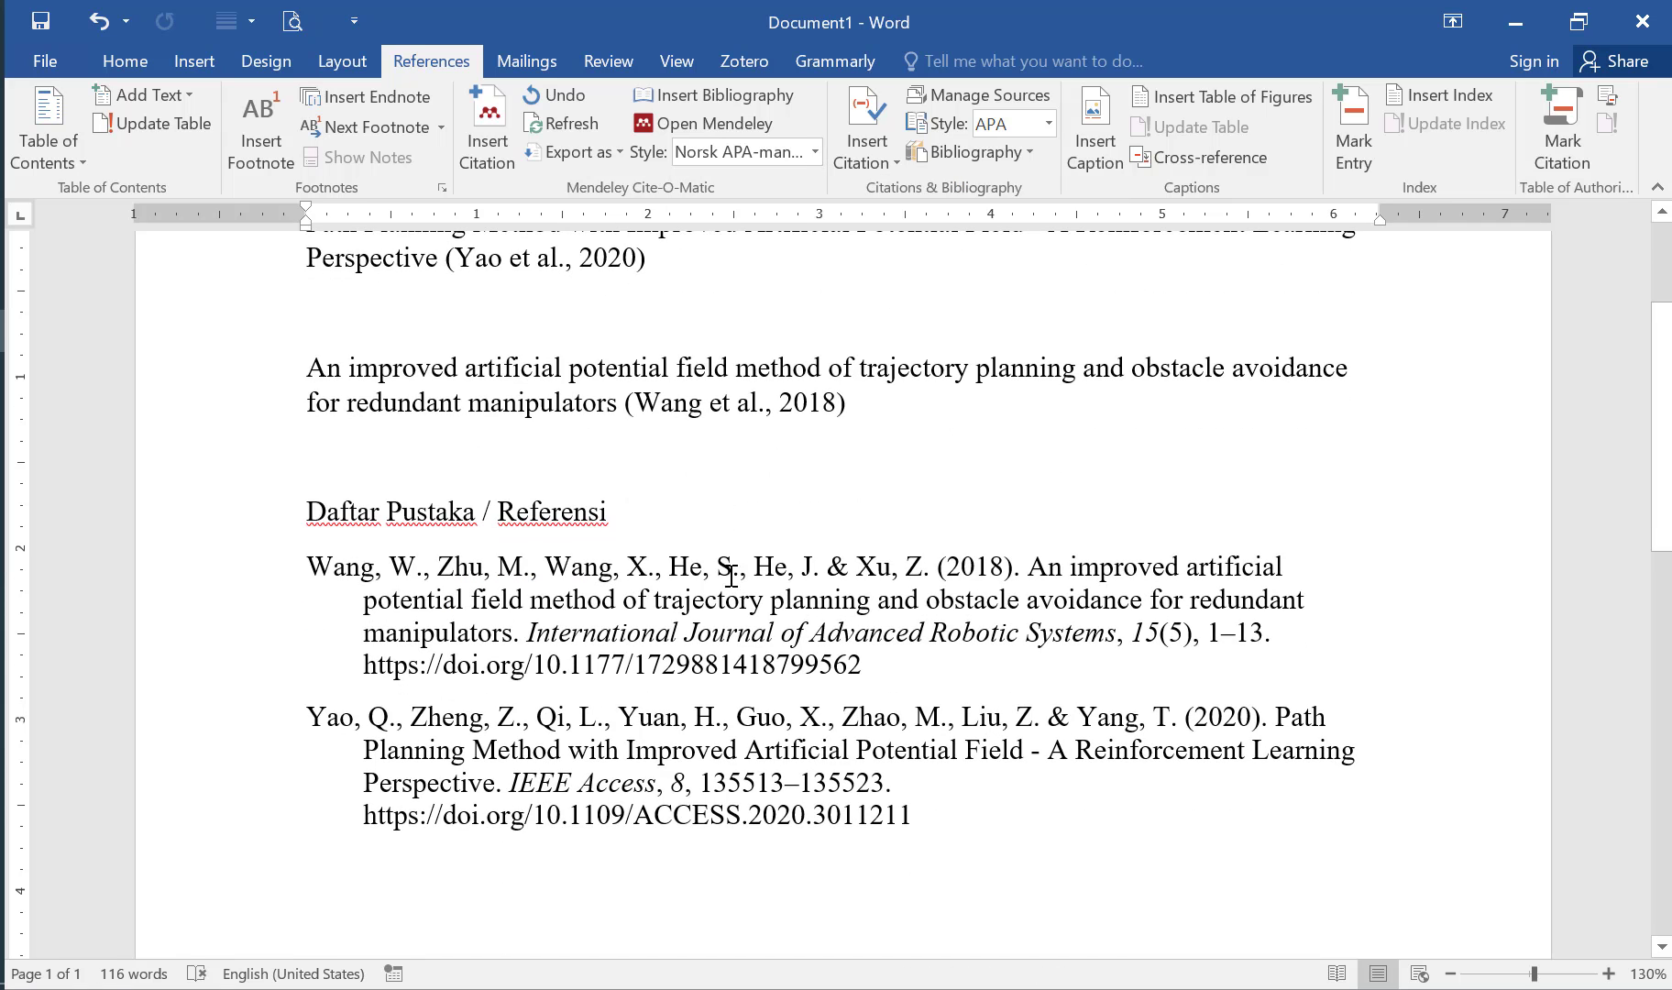
pyautogui.scroll(2, 695, 559)
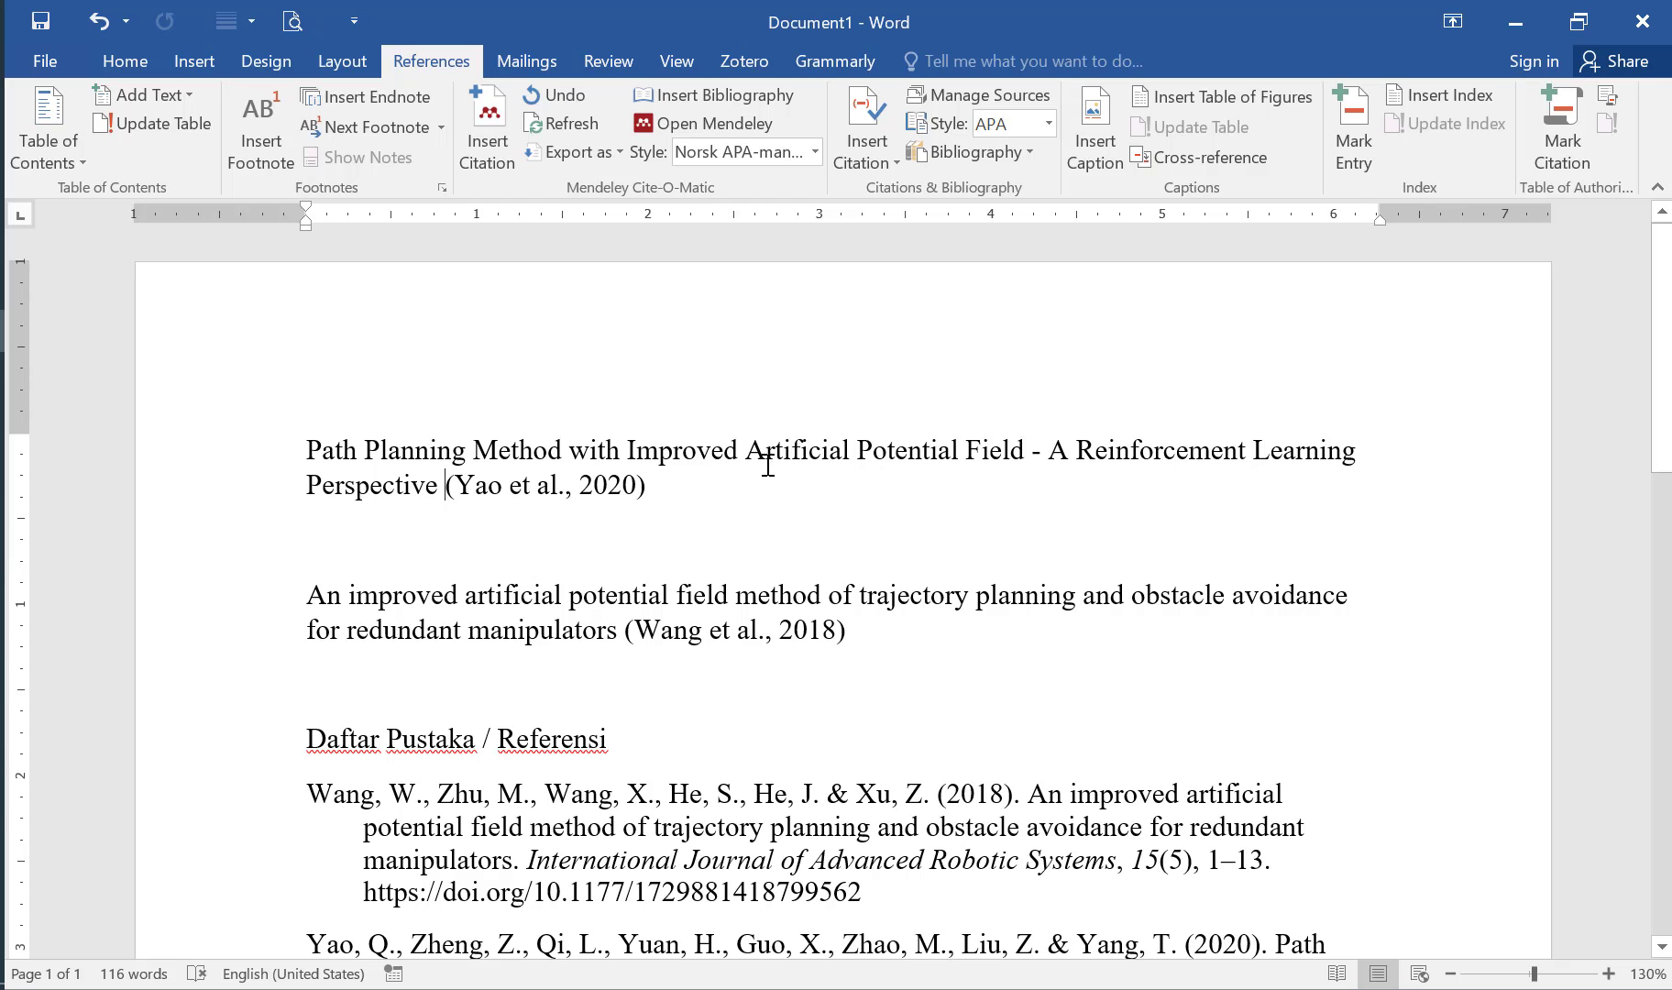
# Switch to Chrome, close the two article tabs about redundant manipulators, and return to the start of the Google Scholar results.
pyautogui.click(2, 110)
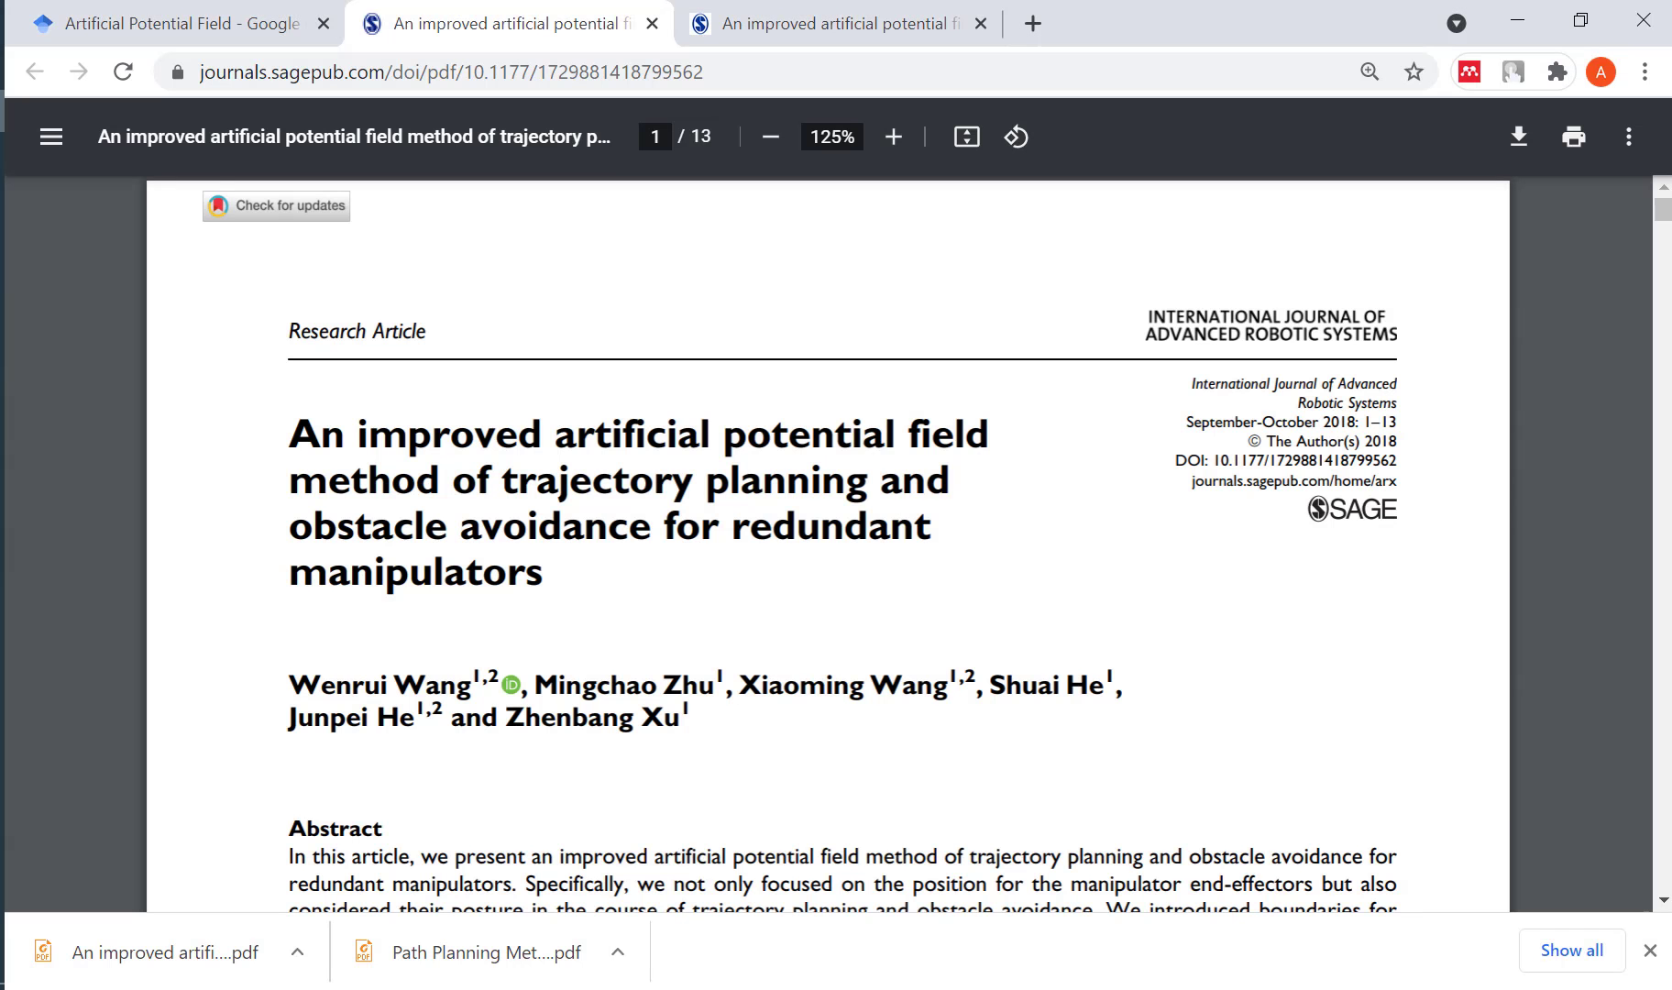
pyautogui.click(657, 34)
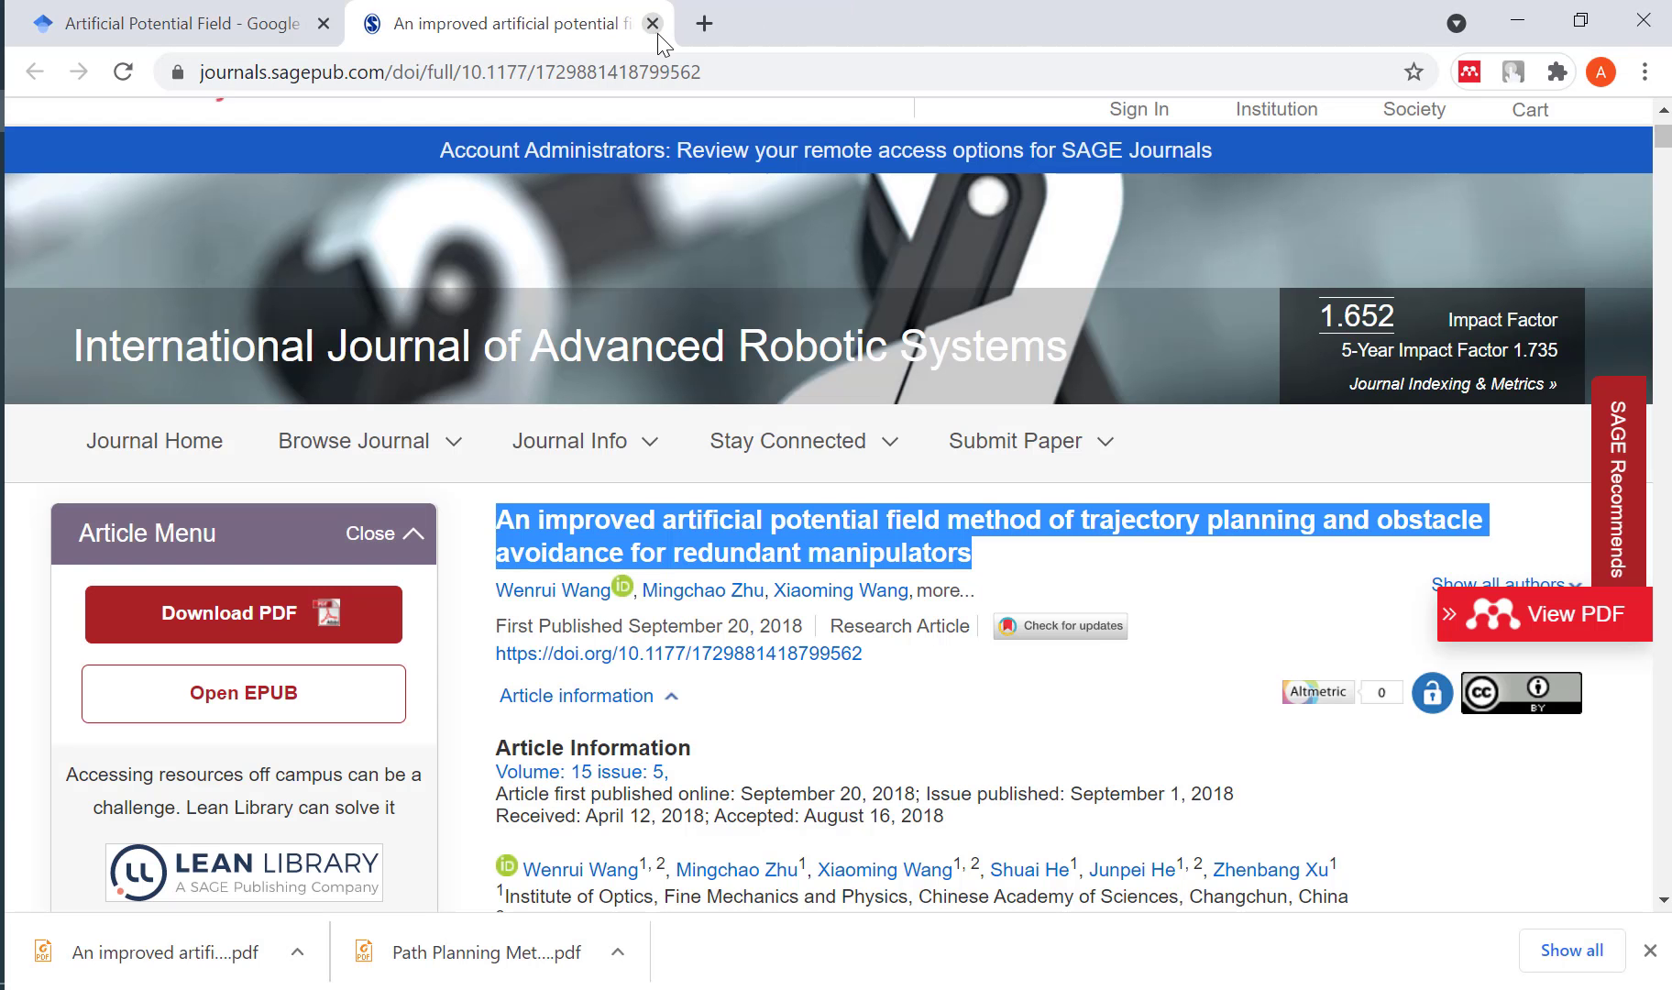
pyautogui.click(657, 34)
pyautogui.click(1349, 465)
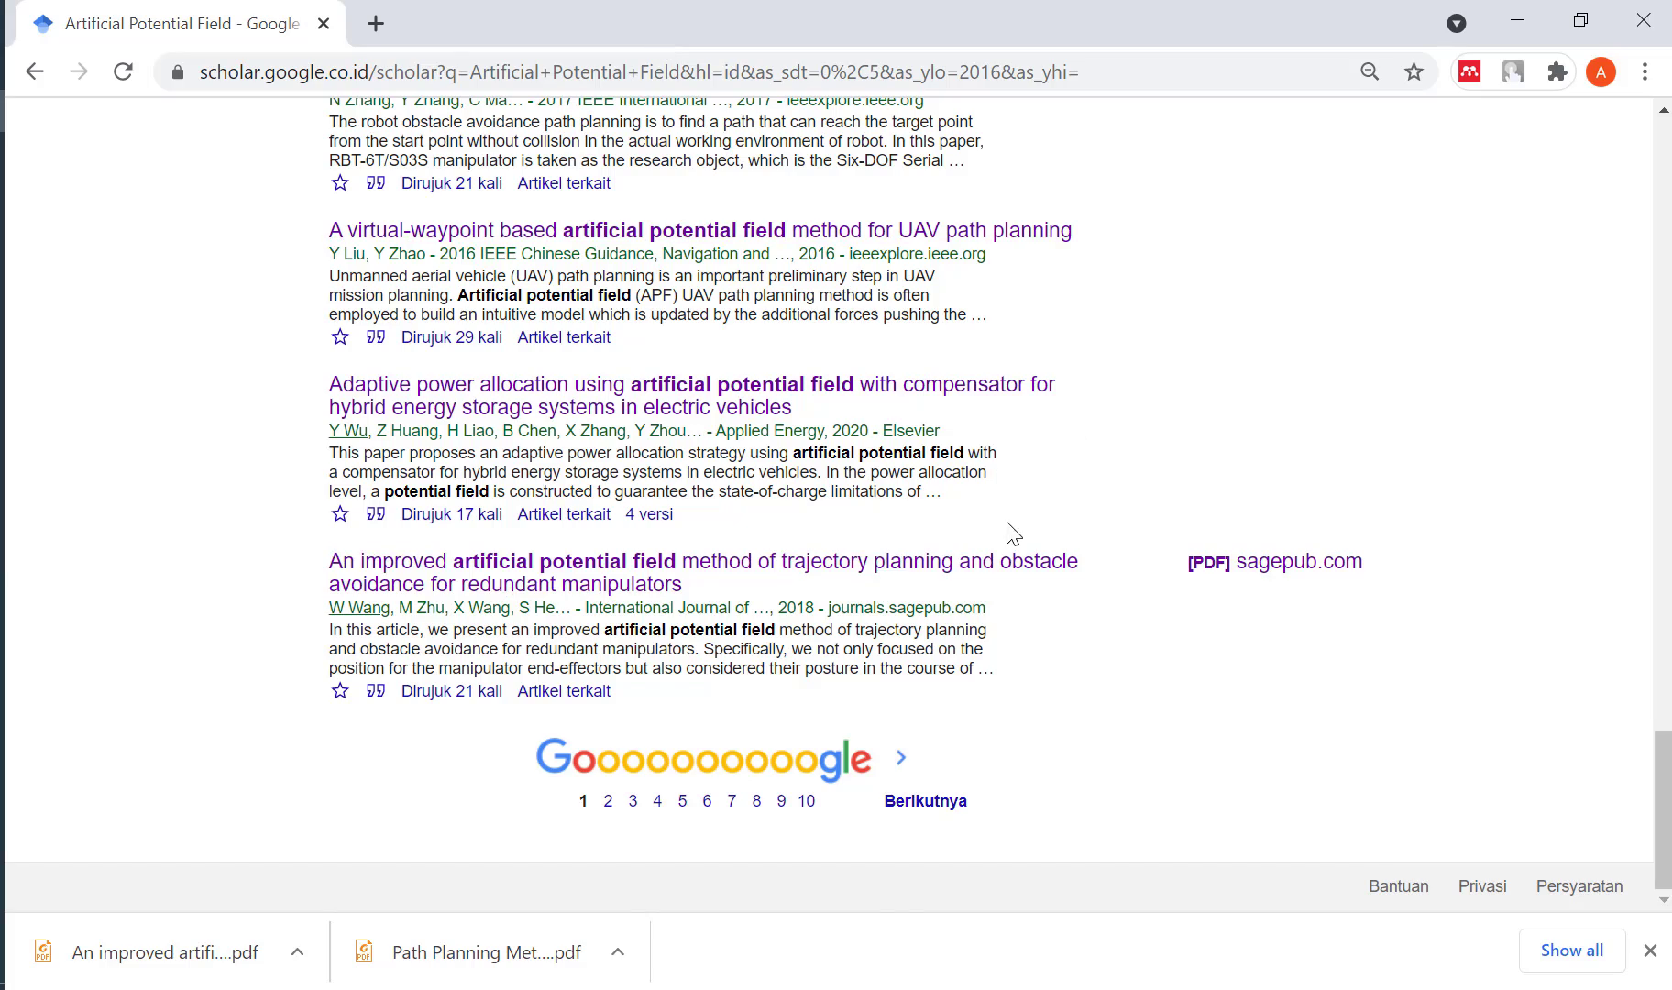
pyautogui.scroll(20, 1008, 527)
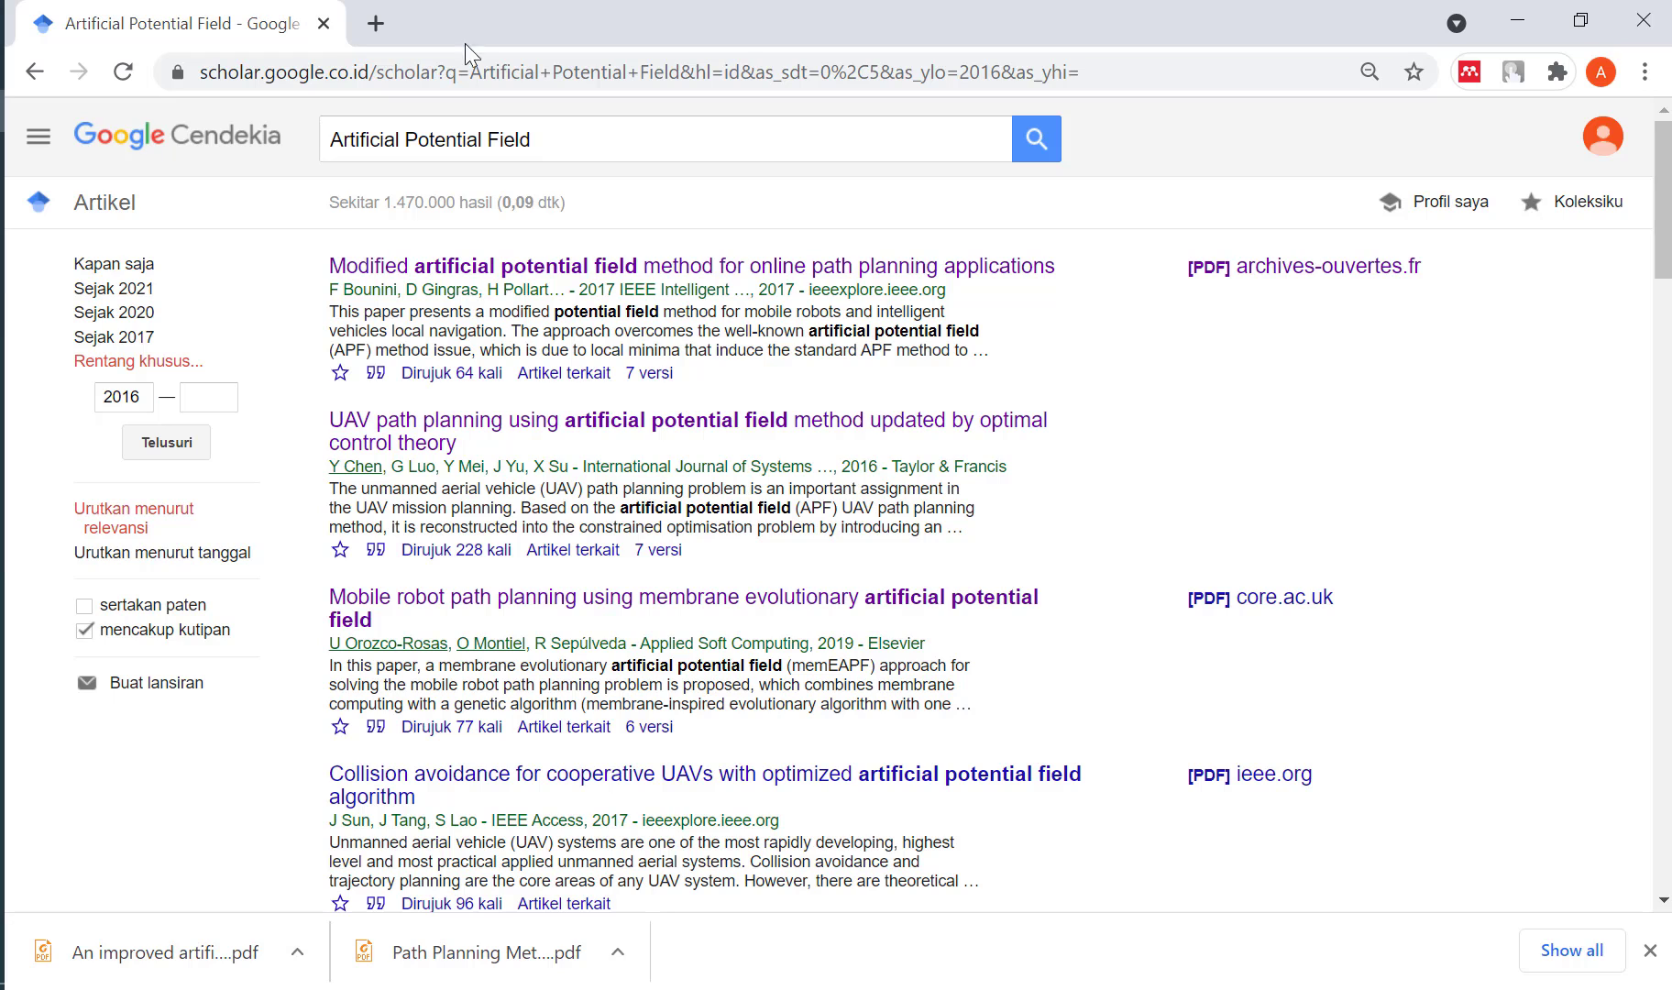
# Open the GARUDA site garuda.ristekbrin.go.id in a new browser tab.
pyautogui.click(375, 23)
pyautogui.write('GARUDA')
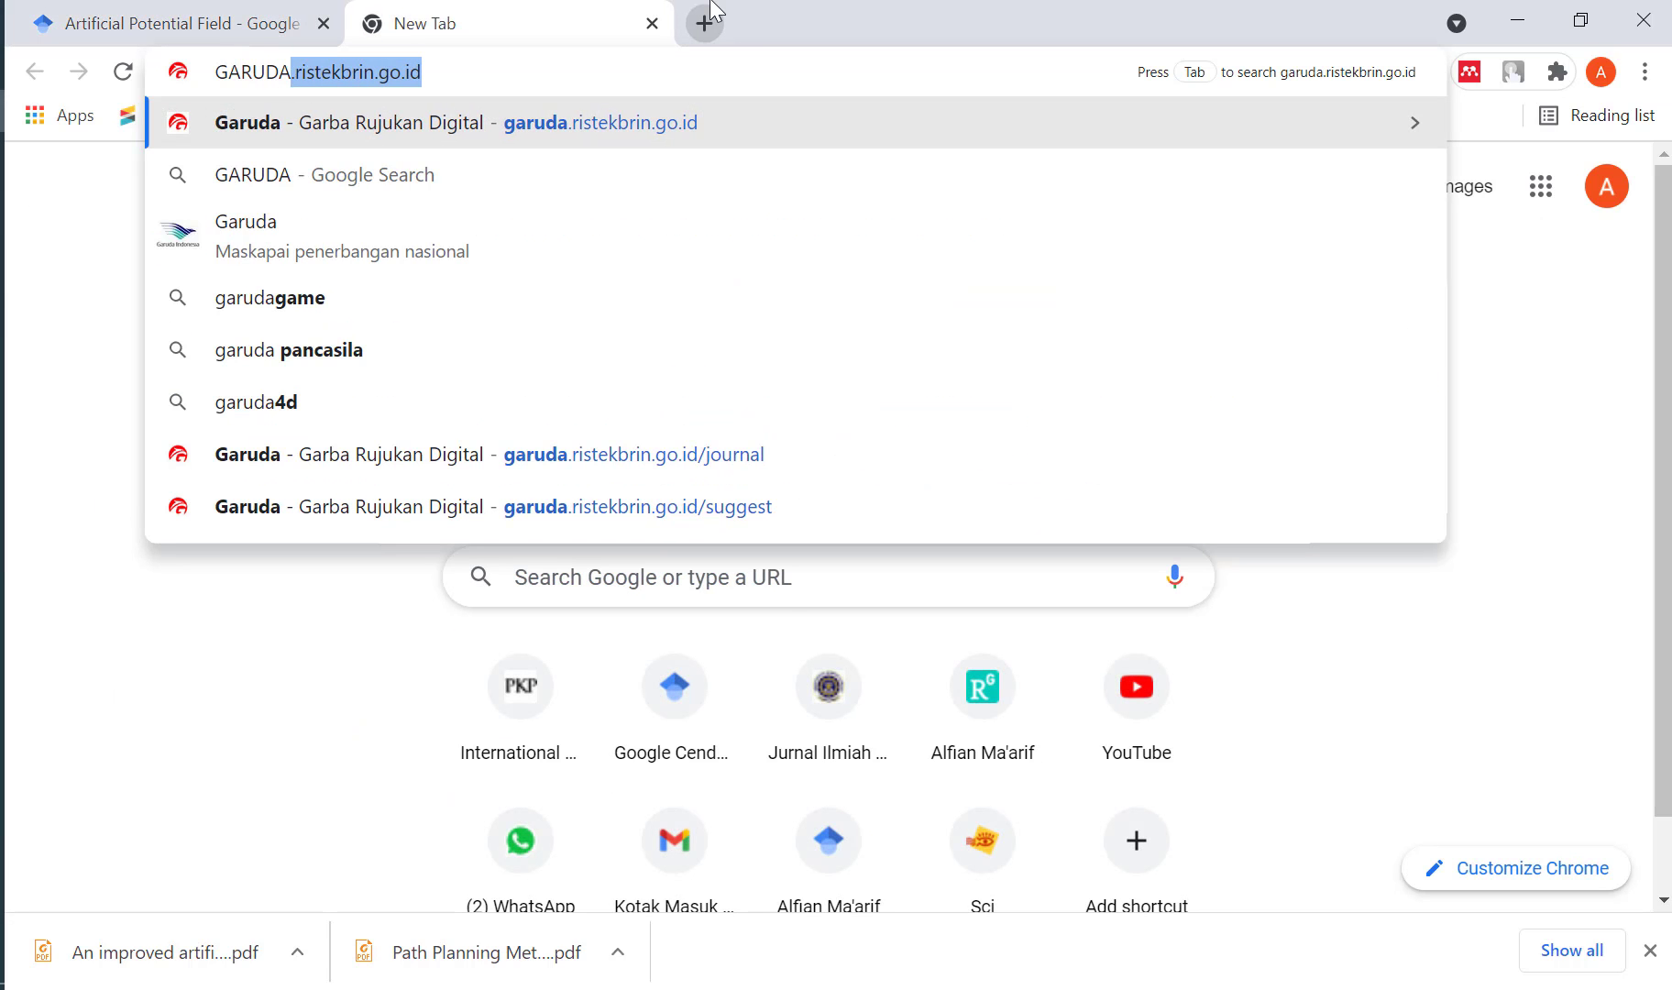
pyautogui.press('Return')
pyautogui.click(275, 18)
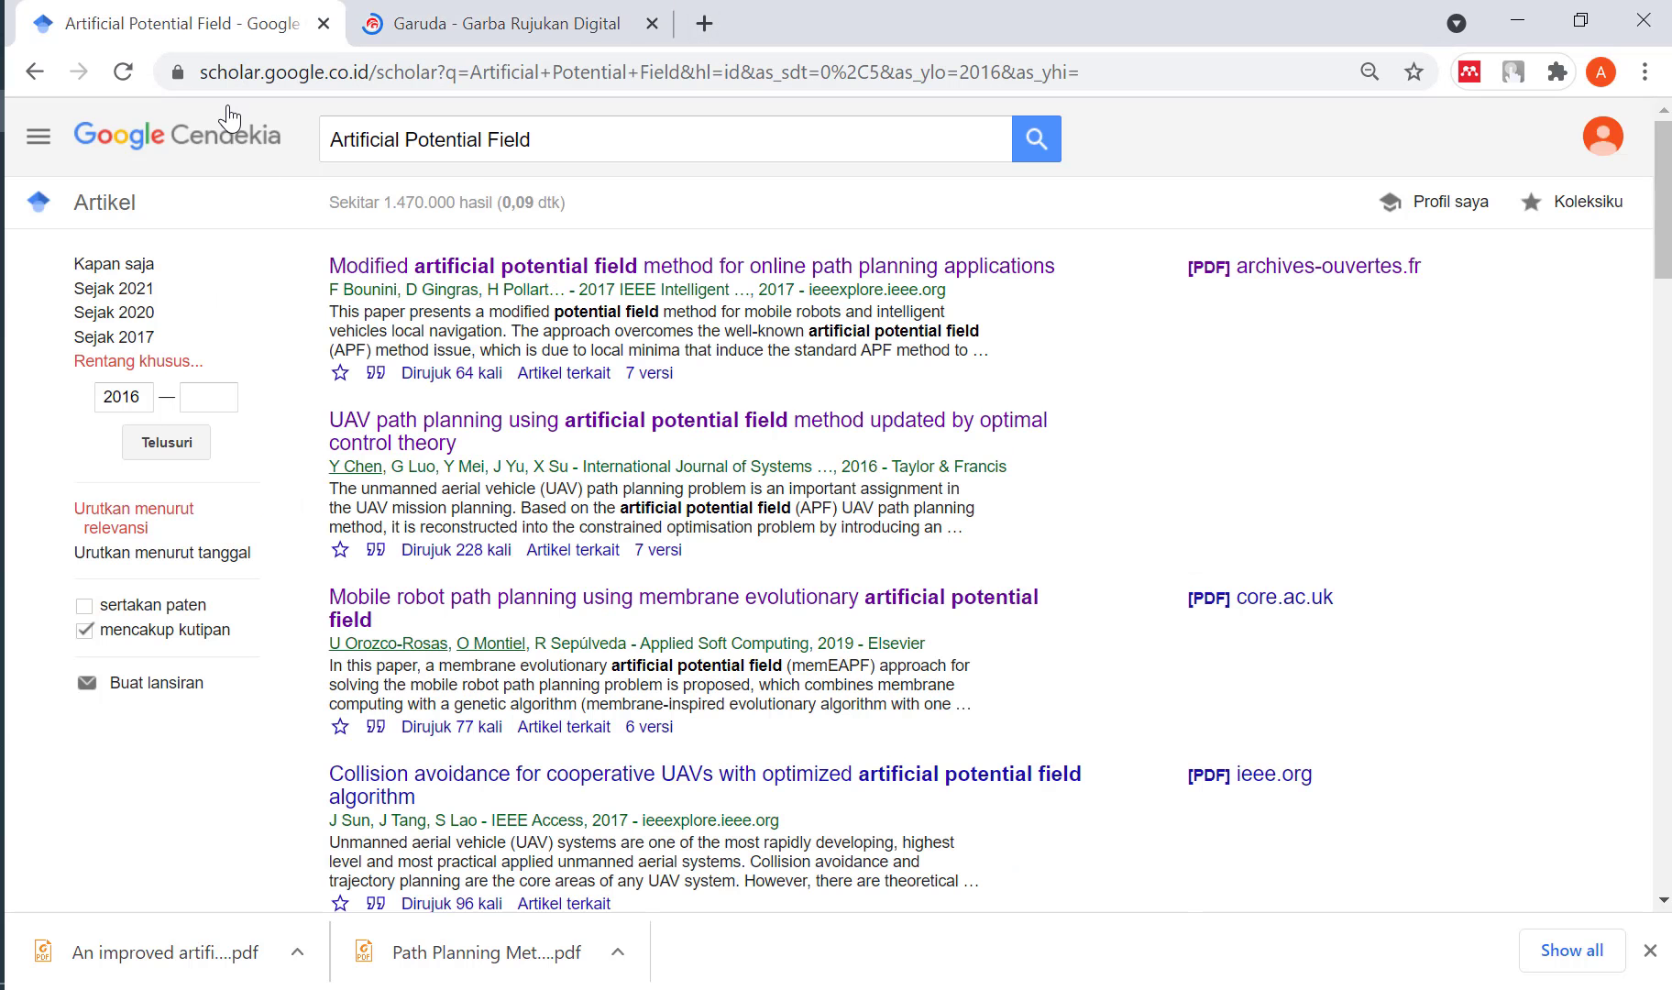
pyautogui.click(458, 23)
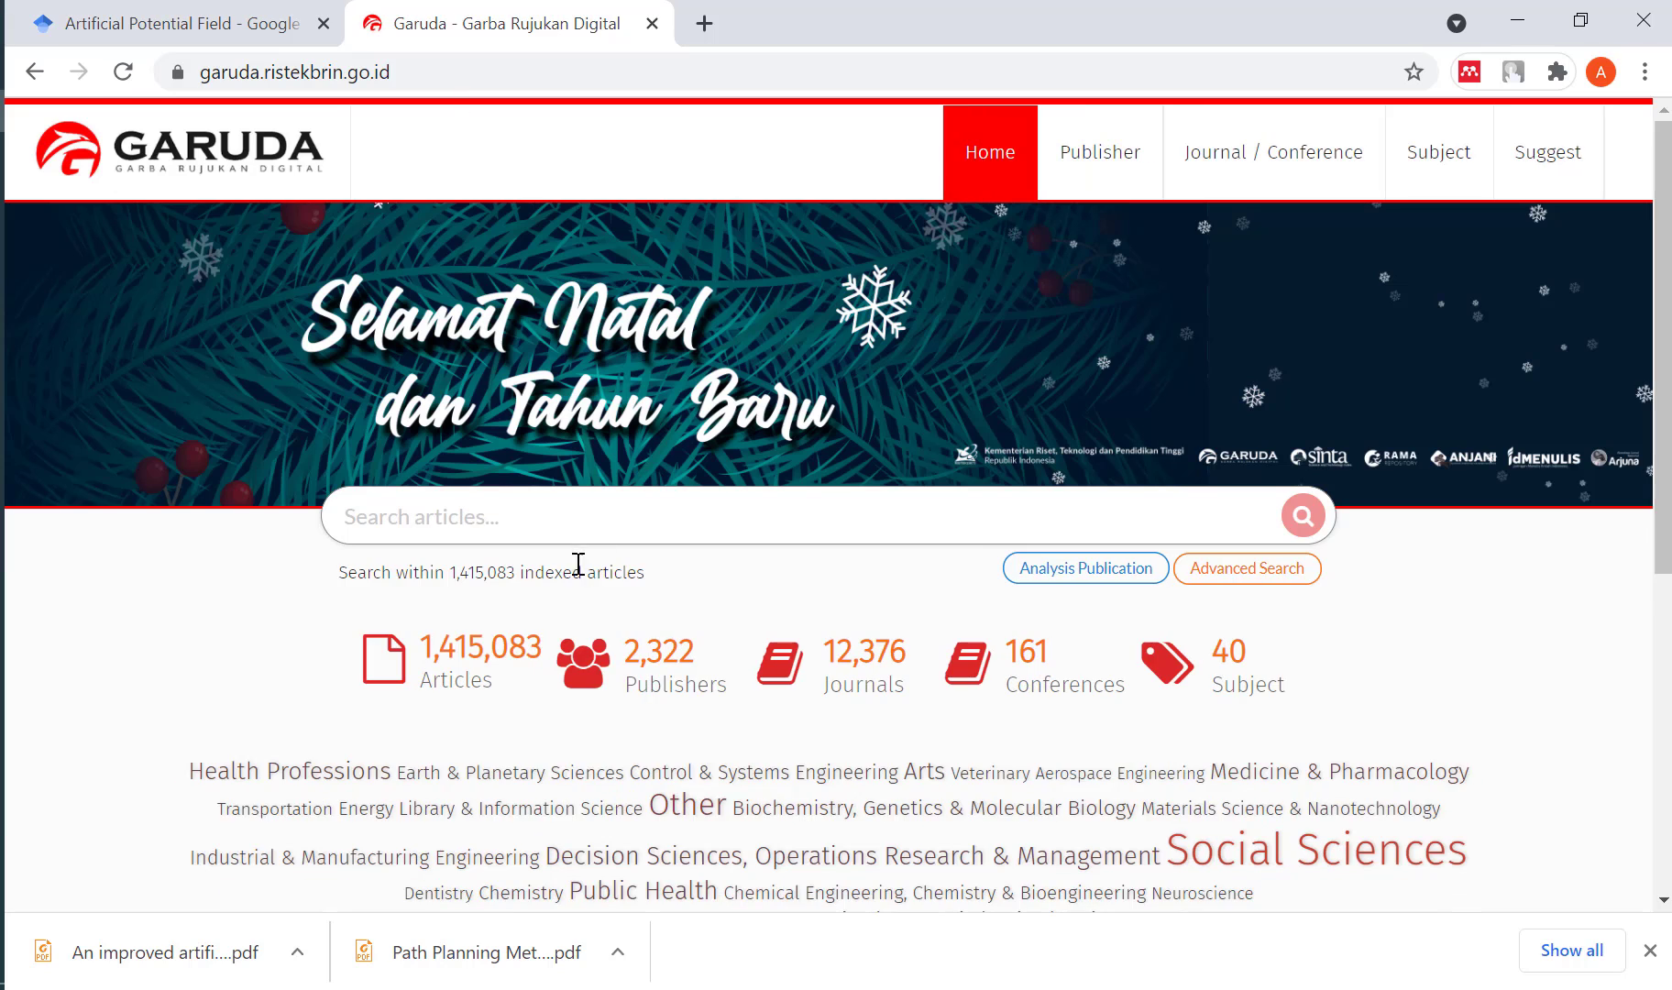
# Copy the query "Artificial Potential Field" from Google Scholar and search GARUDA's articles for it.
pyautogui.click(184, 23)
pyautogui.click(597, 135)
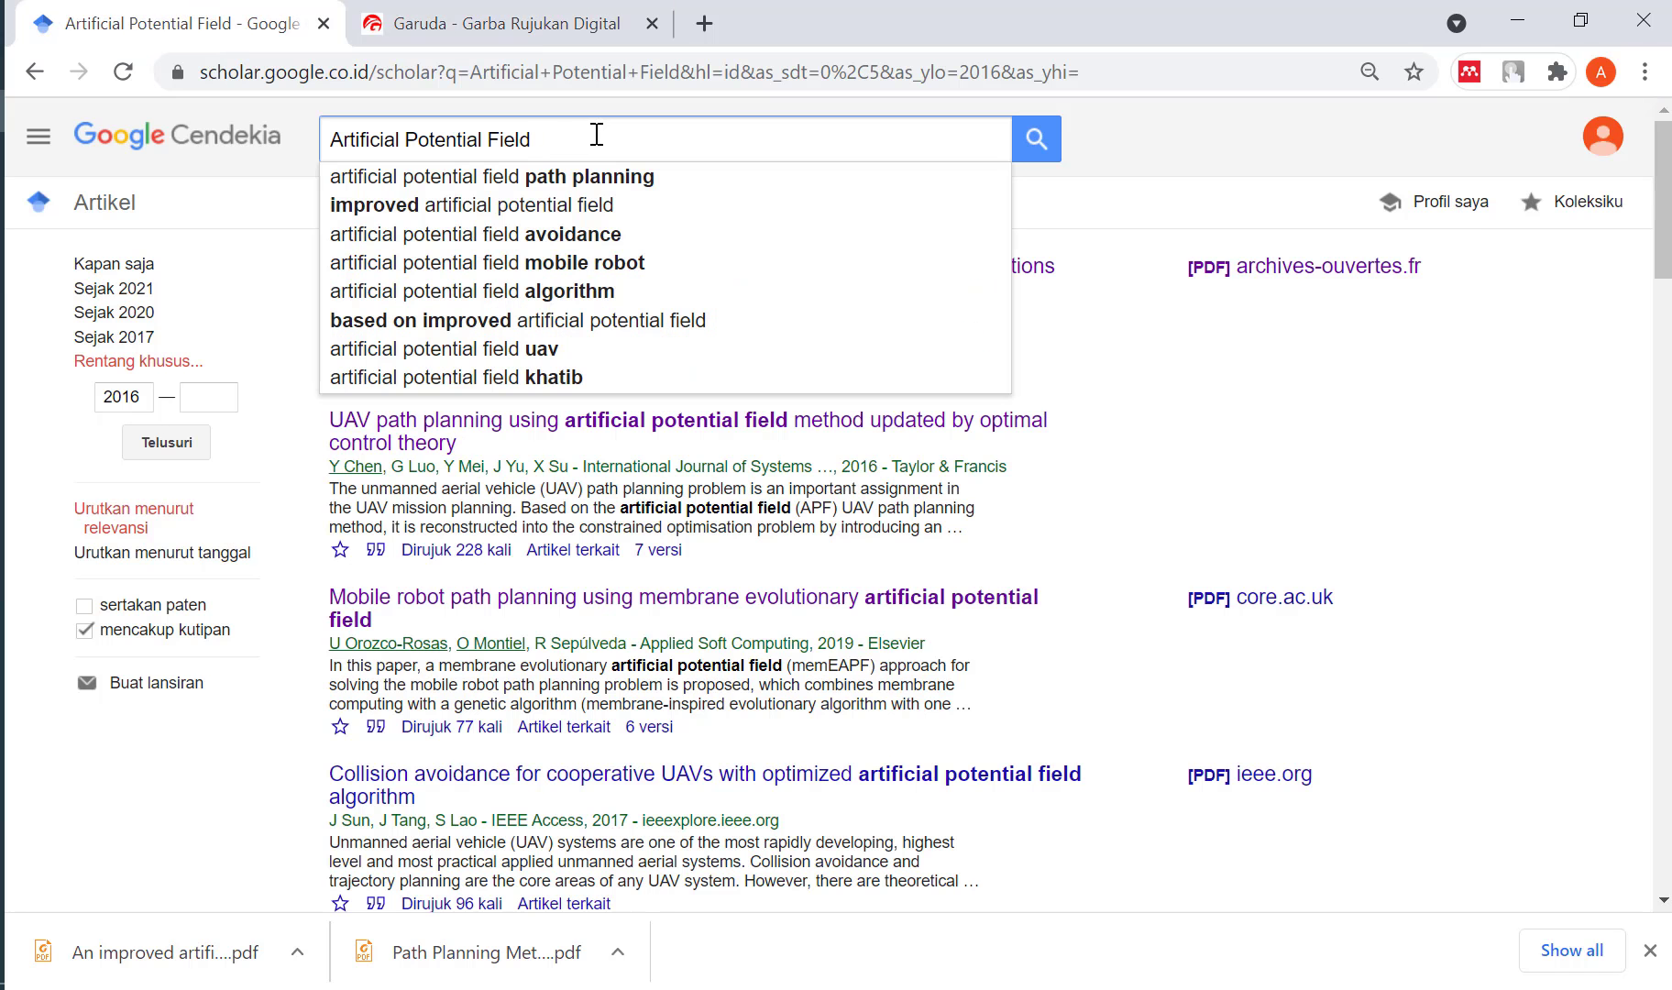
pyautogui.hotkey('ctrl', 'a')
pyautogui.hotkey('ctrl', 'c')
pyautogui.click(509, 28)
pyautogui.click(514, 505)
pyautogui.hotkey('ctrl', 'v')
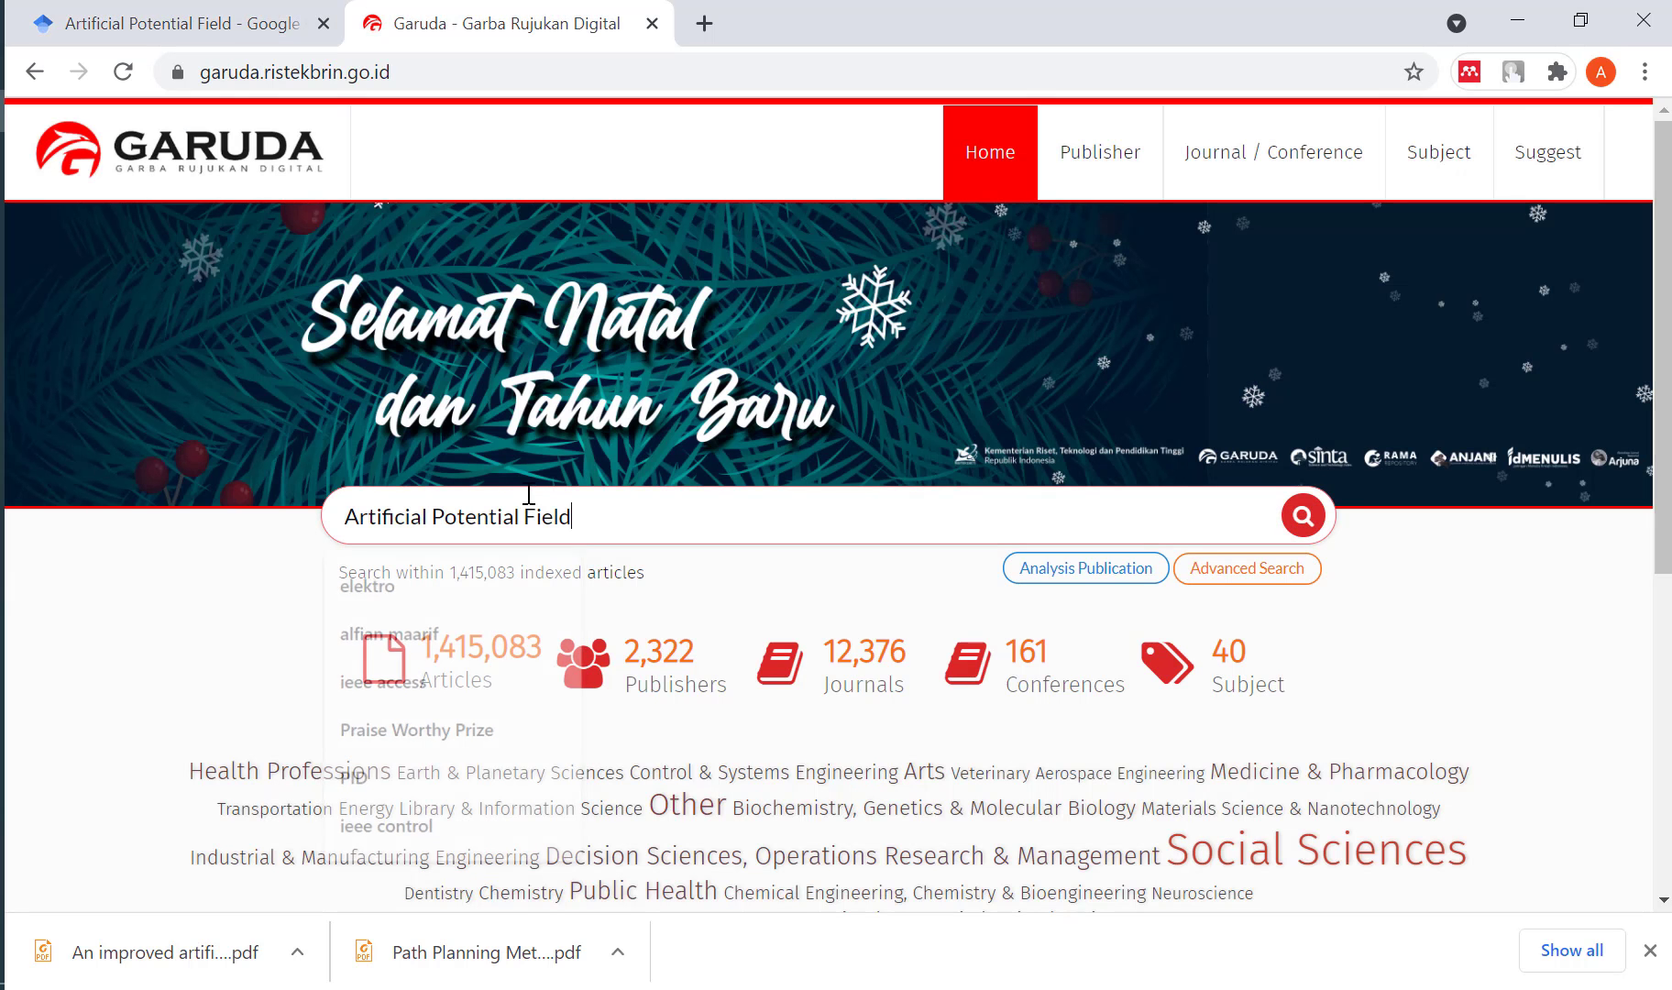
pyautogui.press('Return')
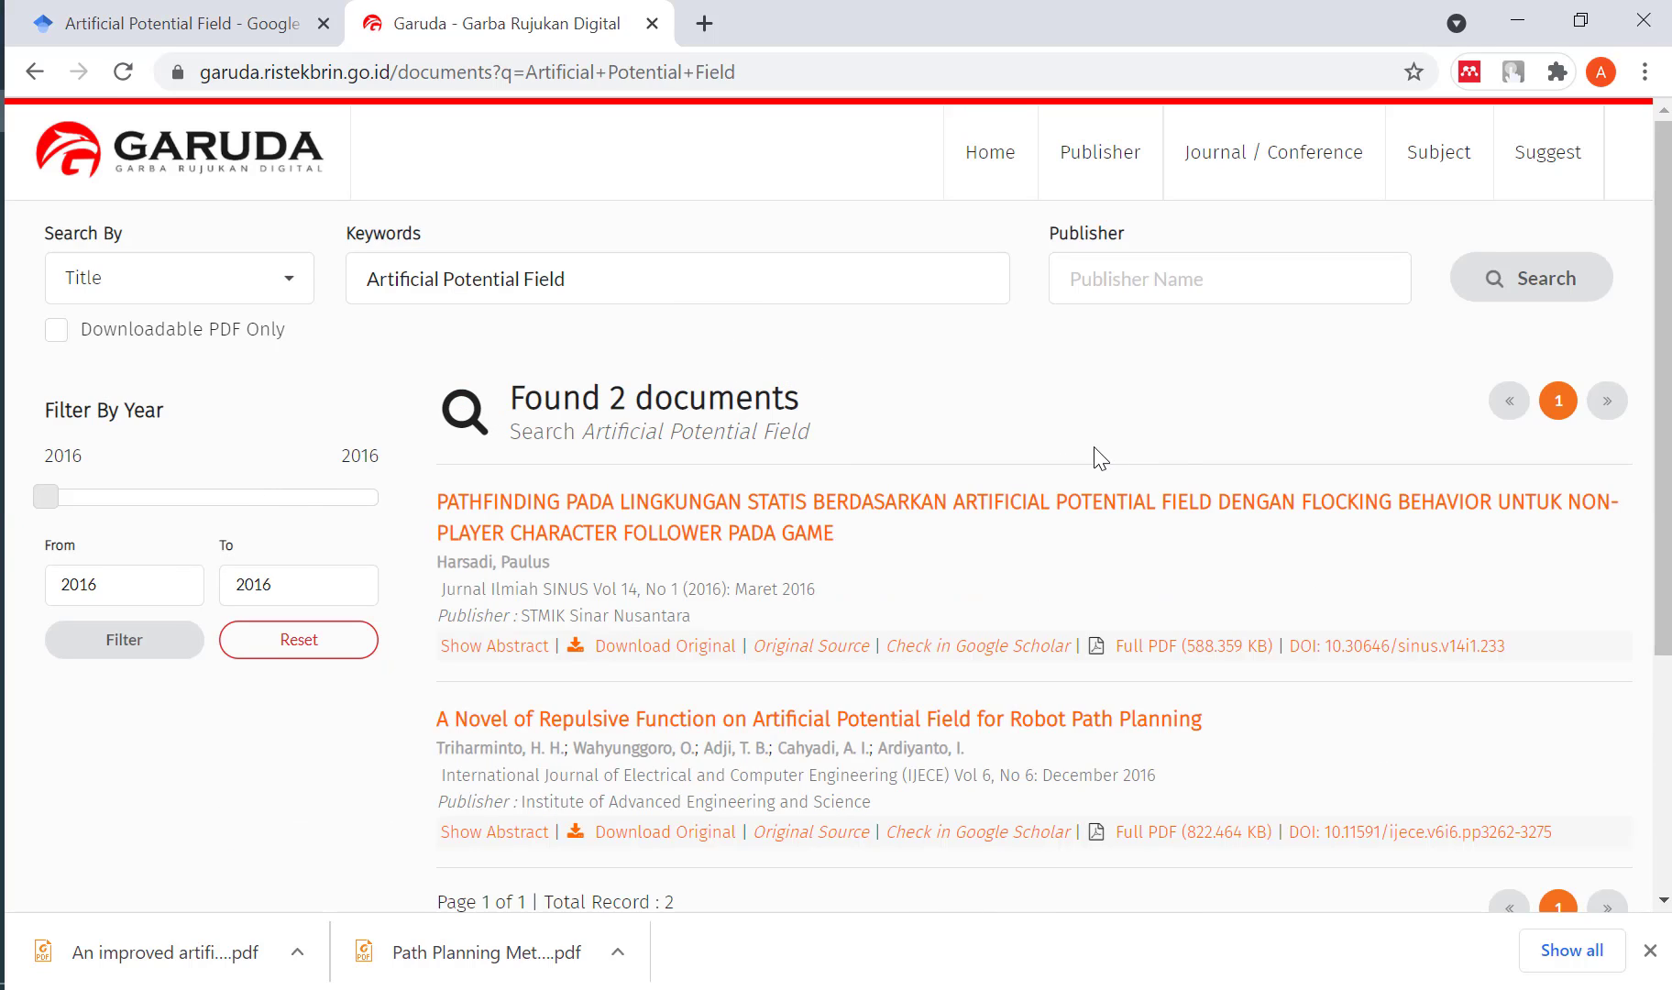
# Examine the GARUDA search results for Artificial Potential Field and compare them with the Google Scholar results.
pyautogui.scroll(-4, 1021, 468)
pyautogui.scroll(4, 1021, 468)
pyautogui.click(184, 20)
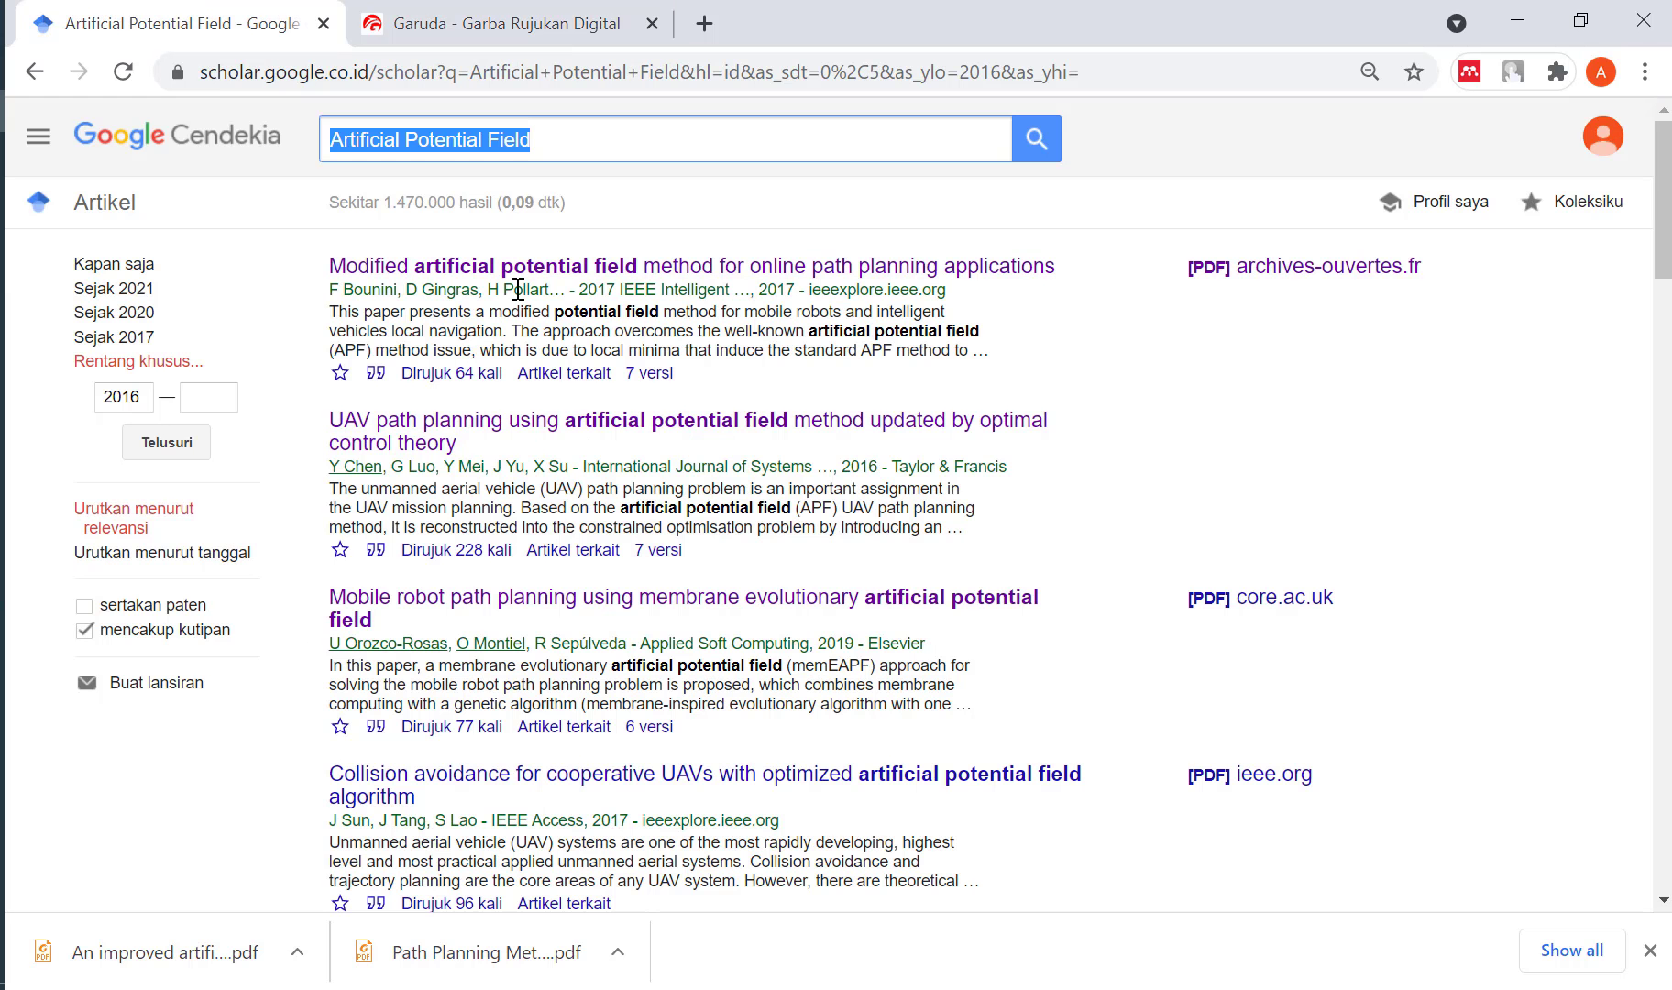
pyautogui.click(463, 19)
pyautogui.scroll(-2, 806, 515)
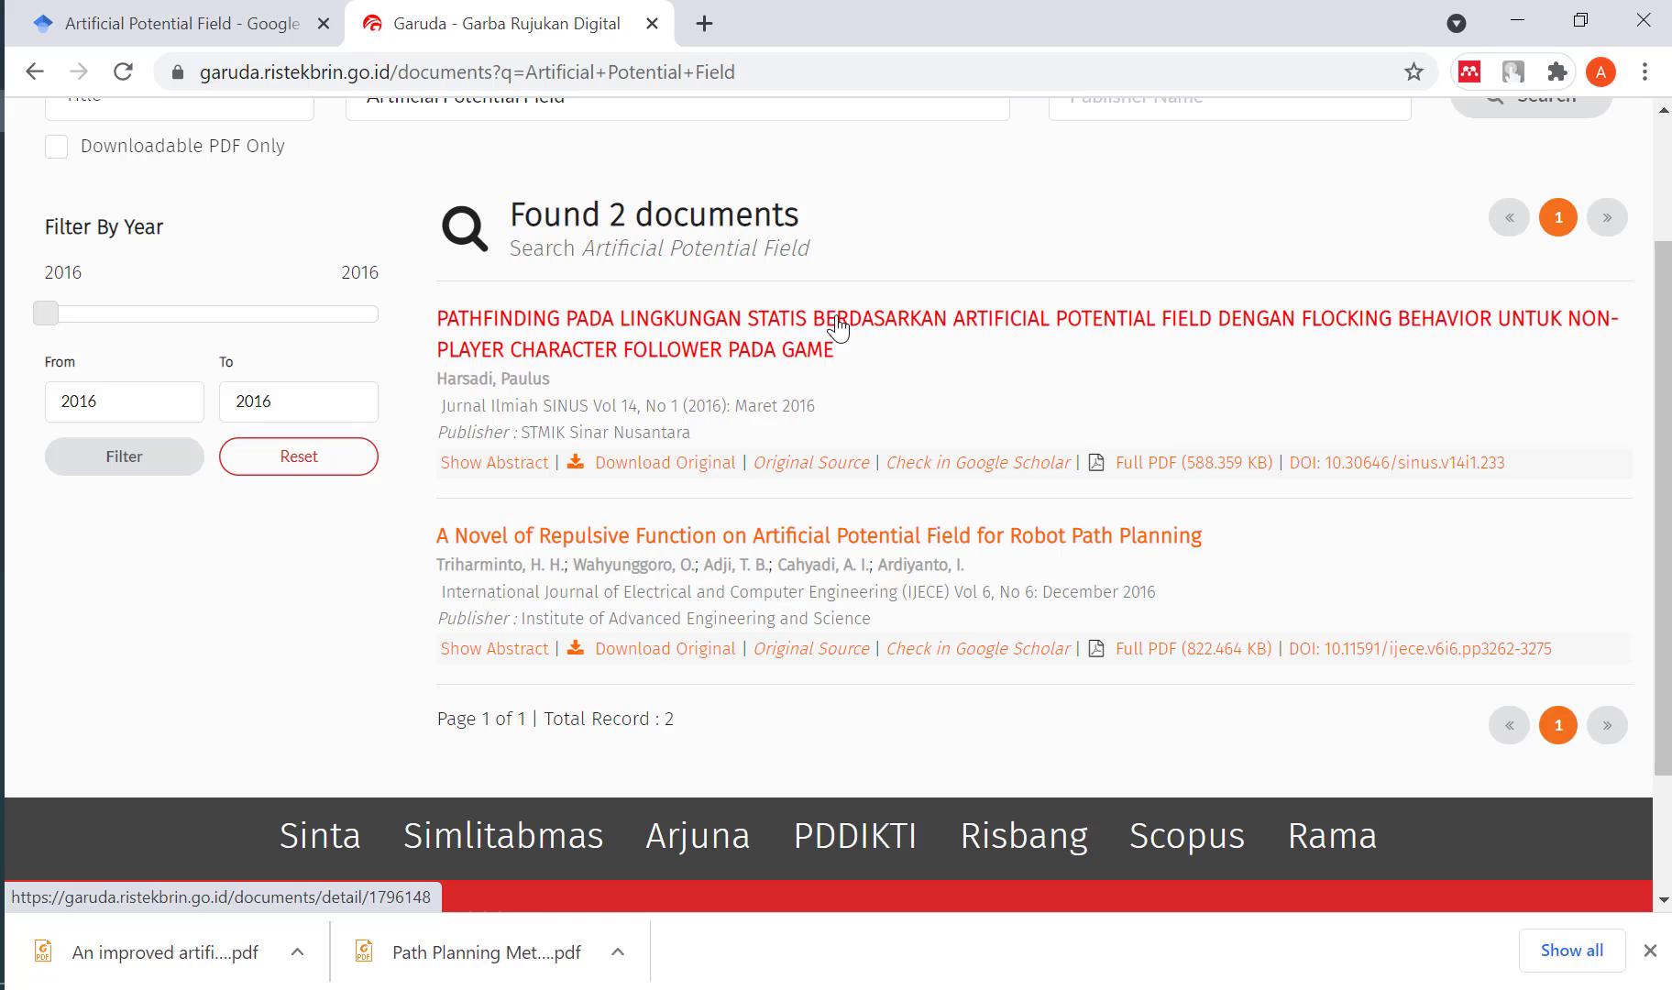
pyautogui.scroll(2, 746, 287)
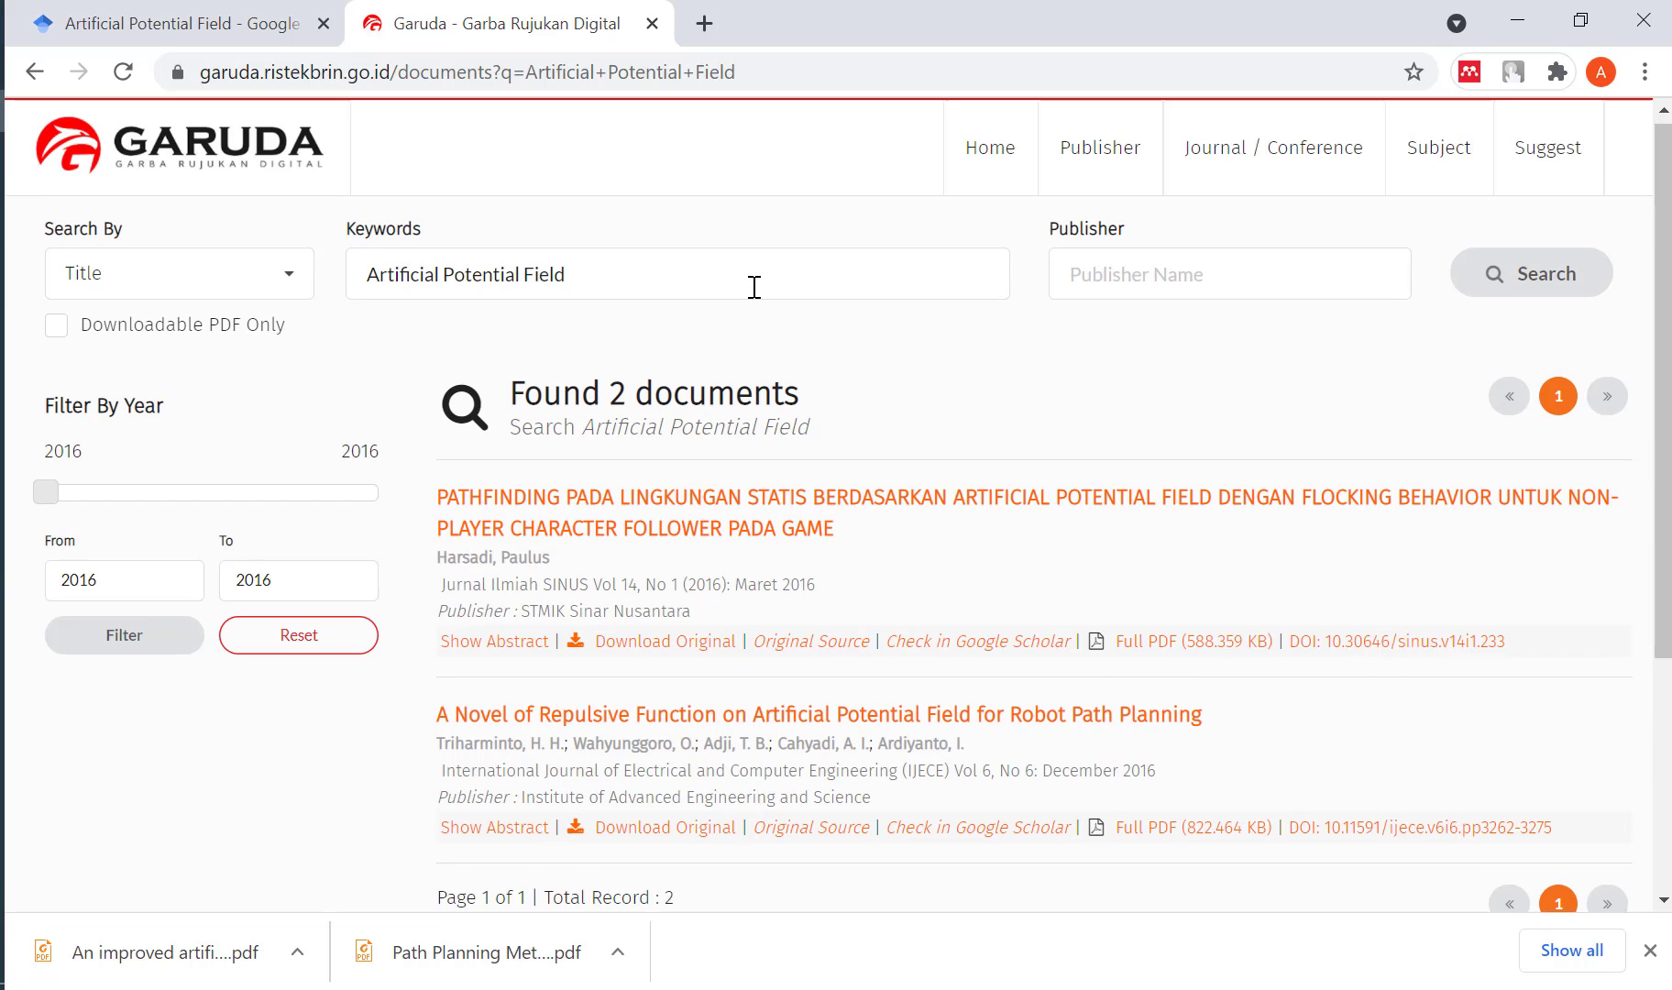
# Search Google Scholar for "Algoritma Artificial Potential Field" and browse the resulting articles.
pyautogui.click(265, 26)
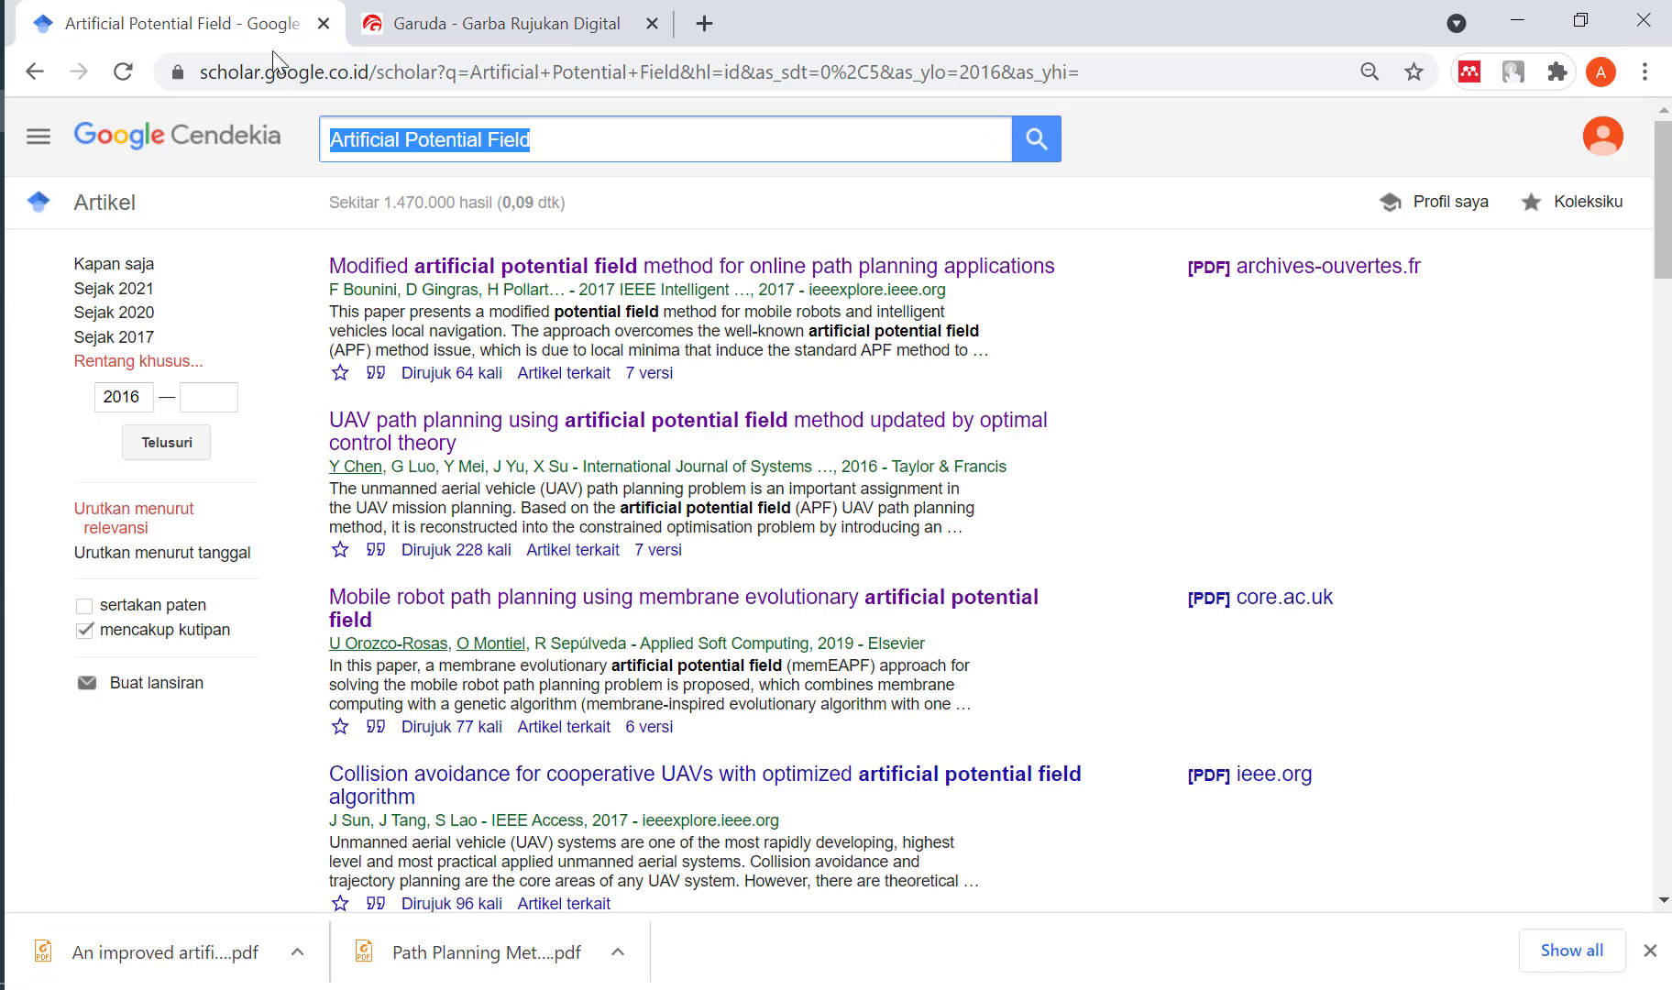
pyautogui.press('BackSpace')
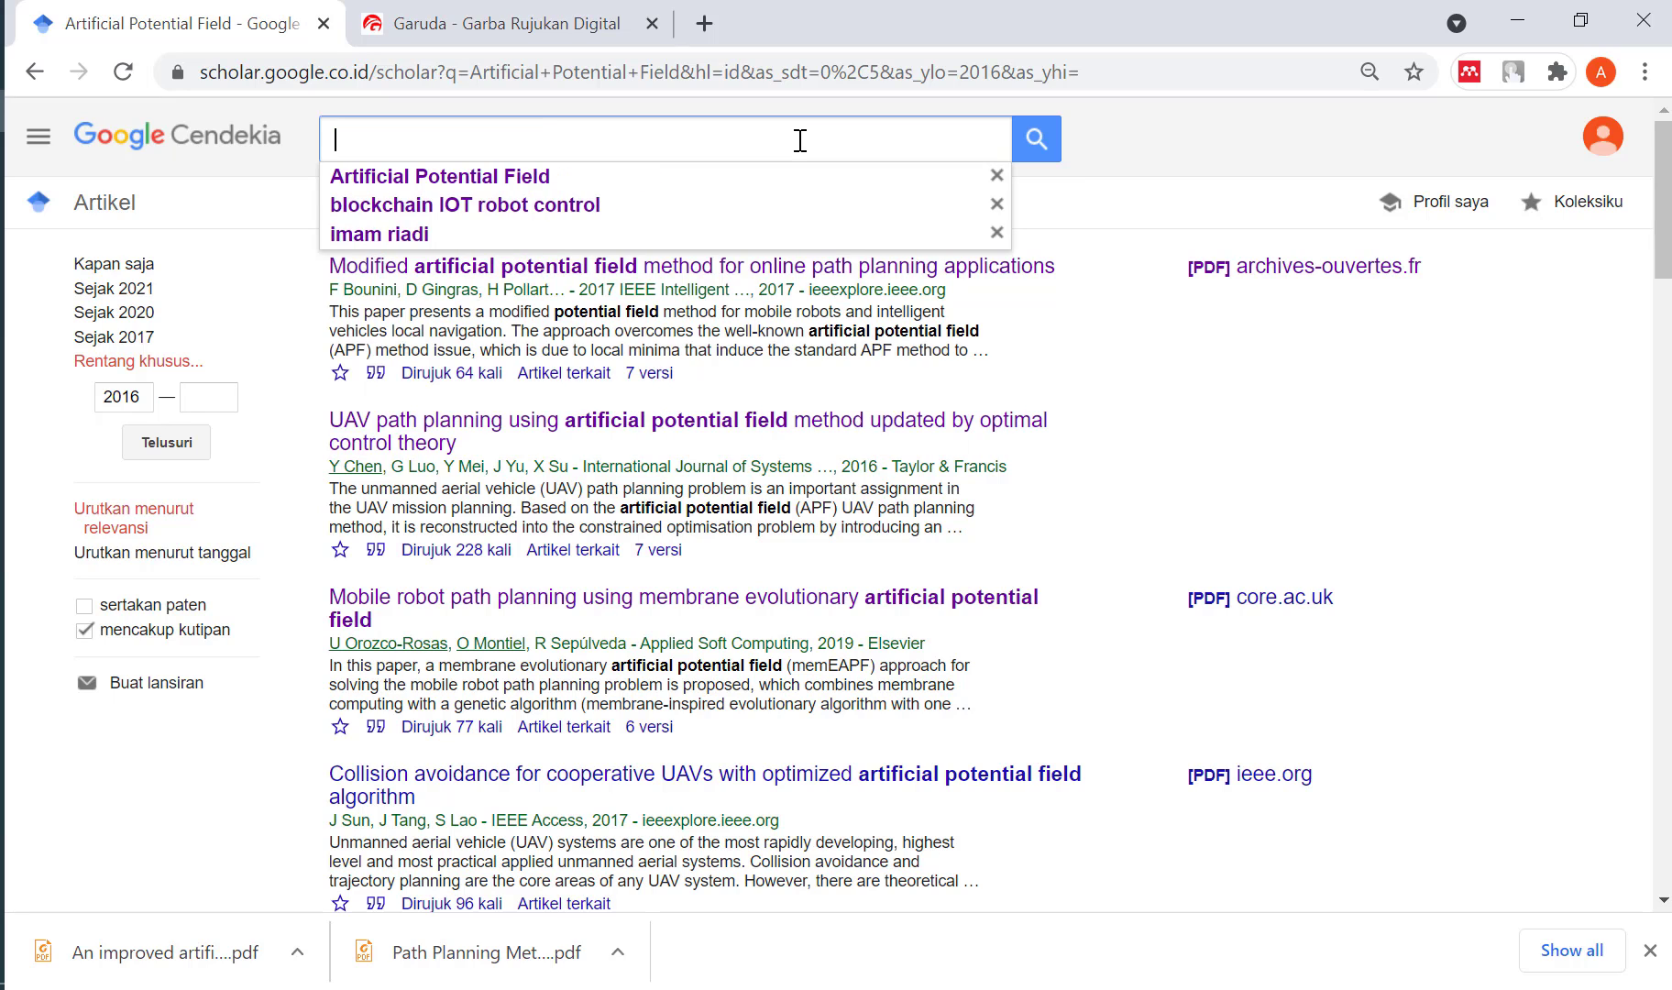
pyautogui.hotkey('ctrl', 'v')
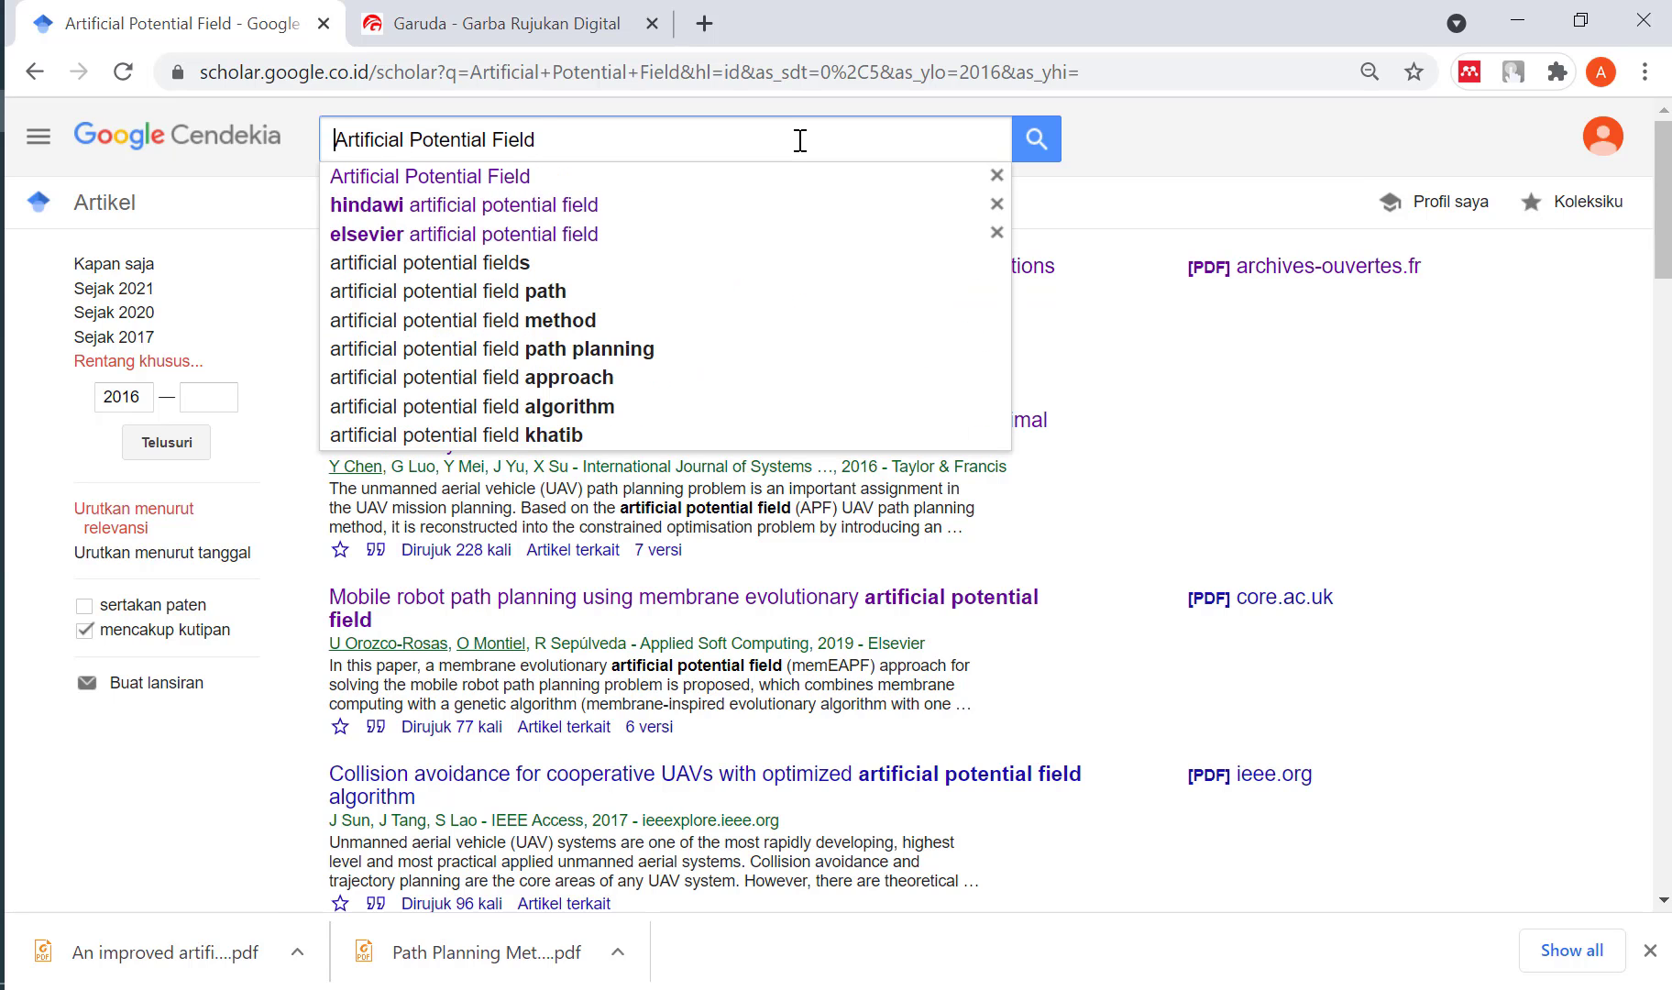
pyautogui.write('Algoritma')
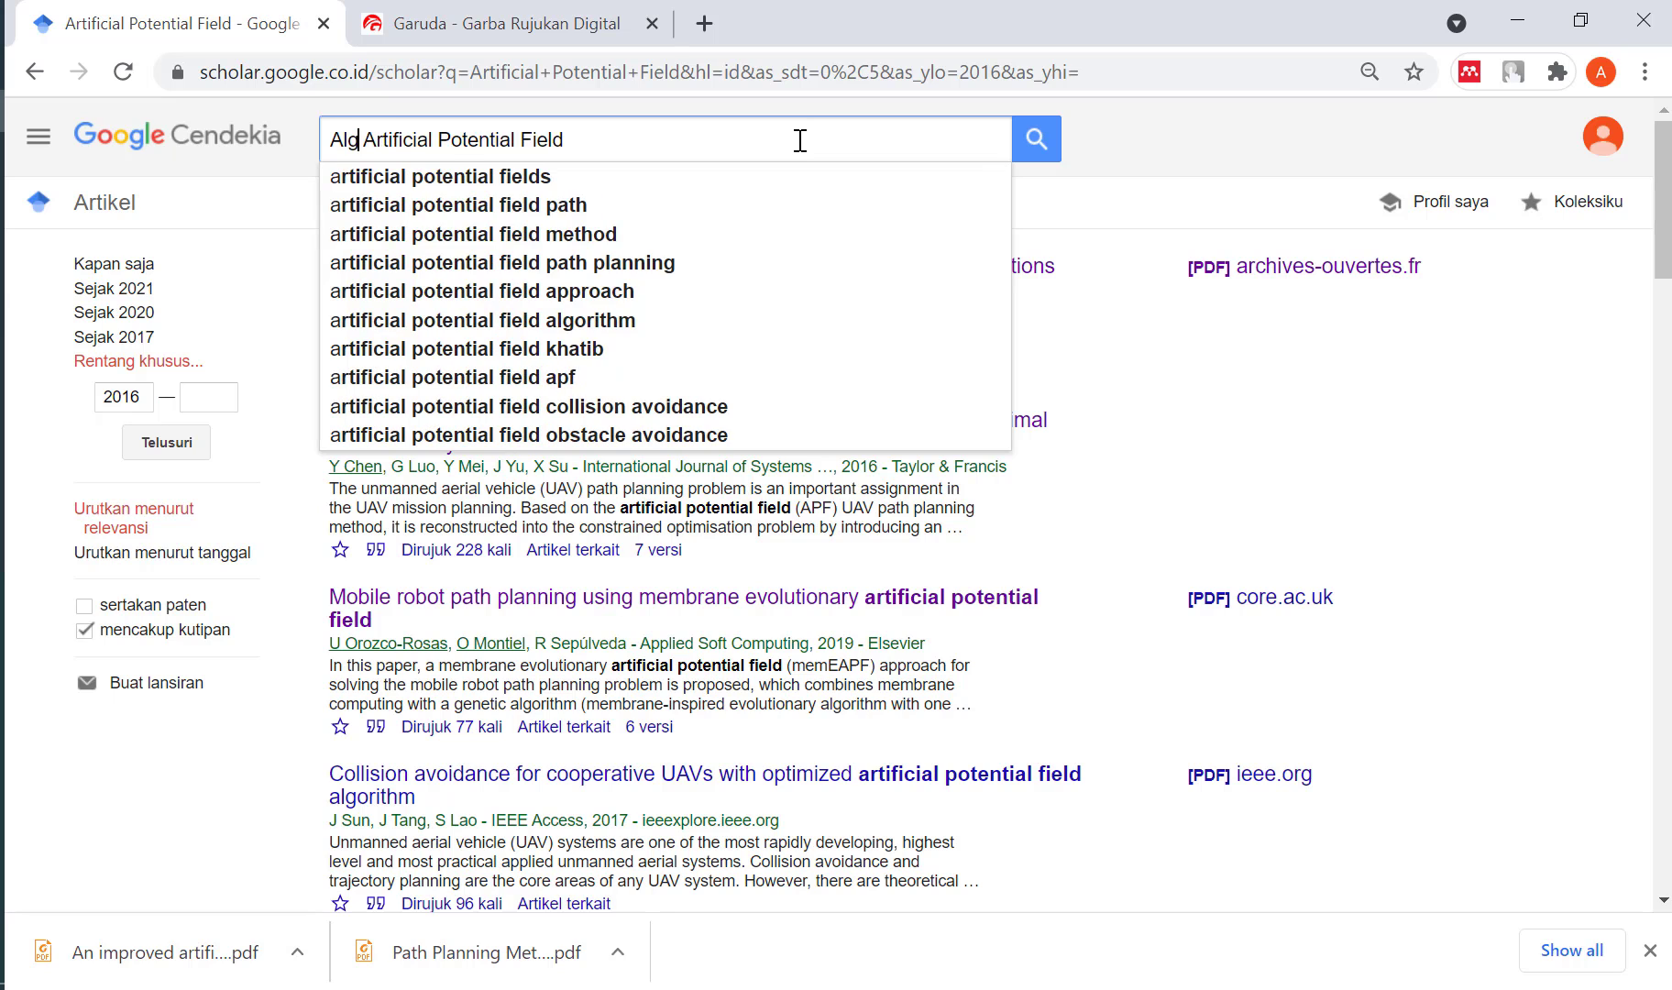
pyautogui.press('Return')
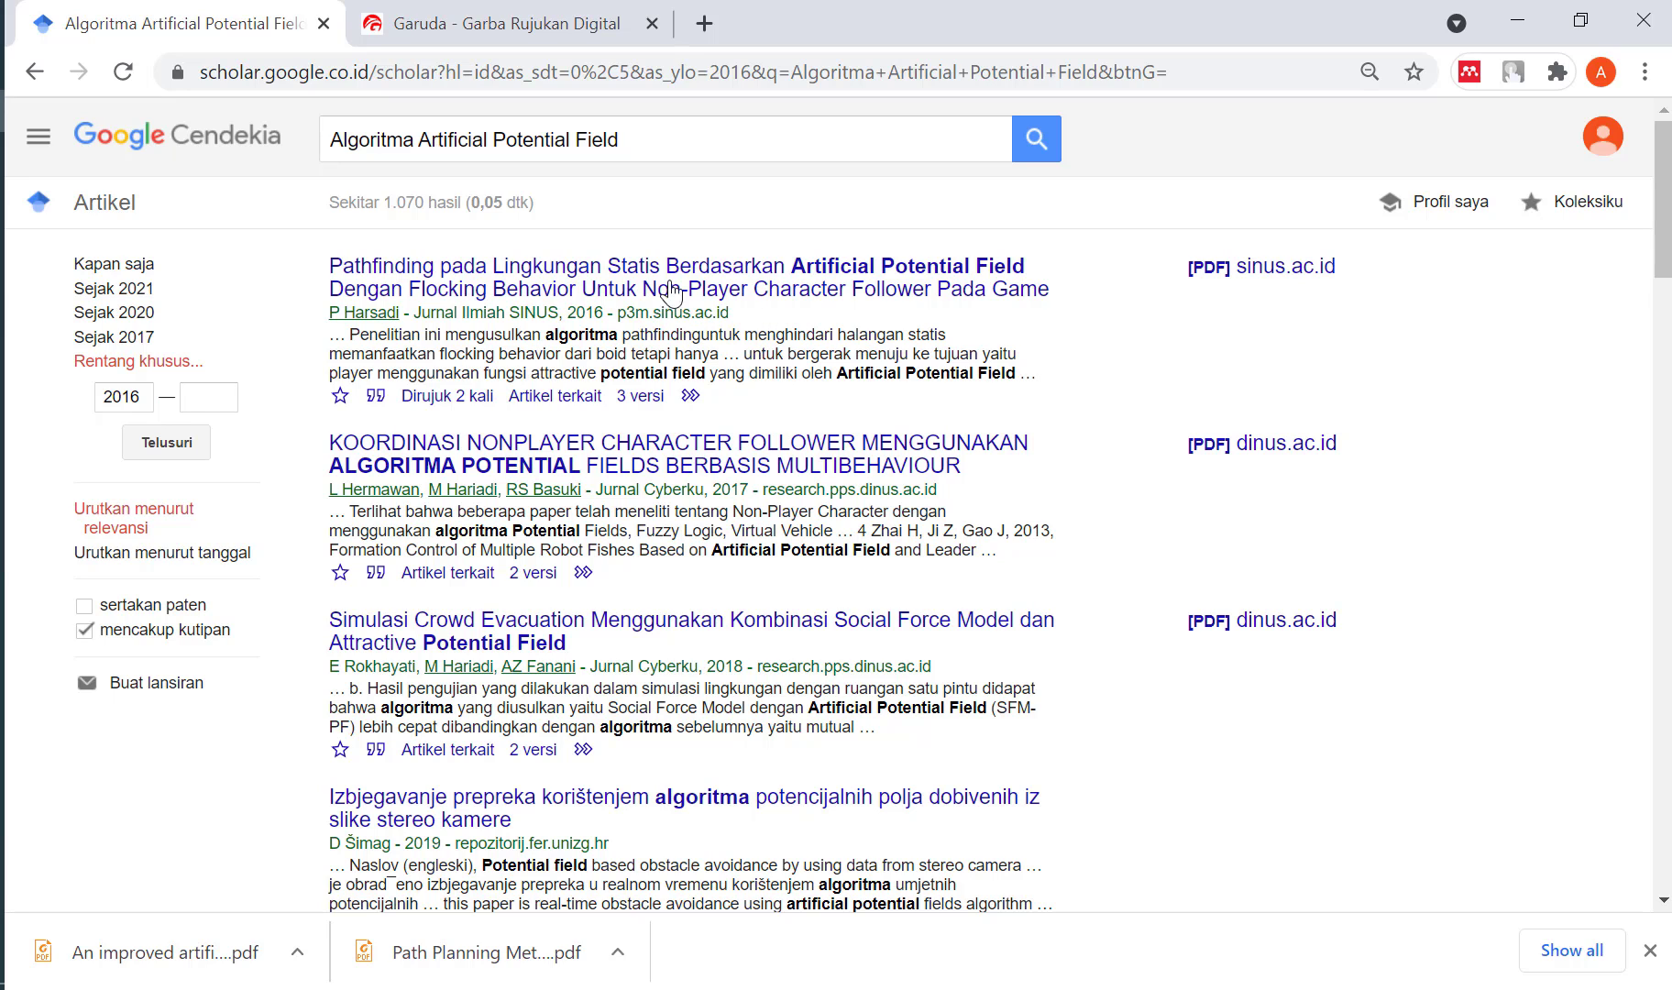
pyautogui.scroll(-2, 979, 427)
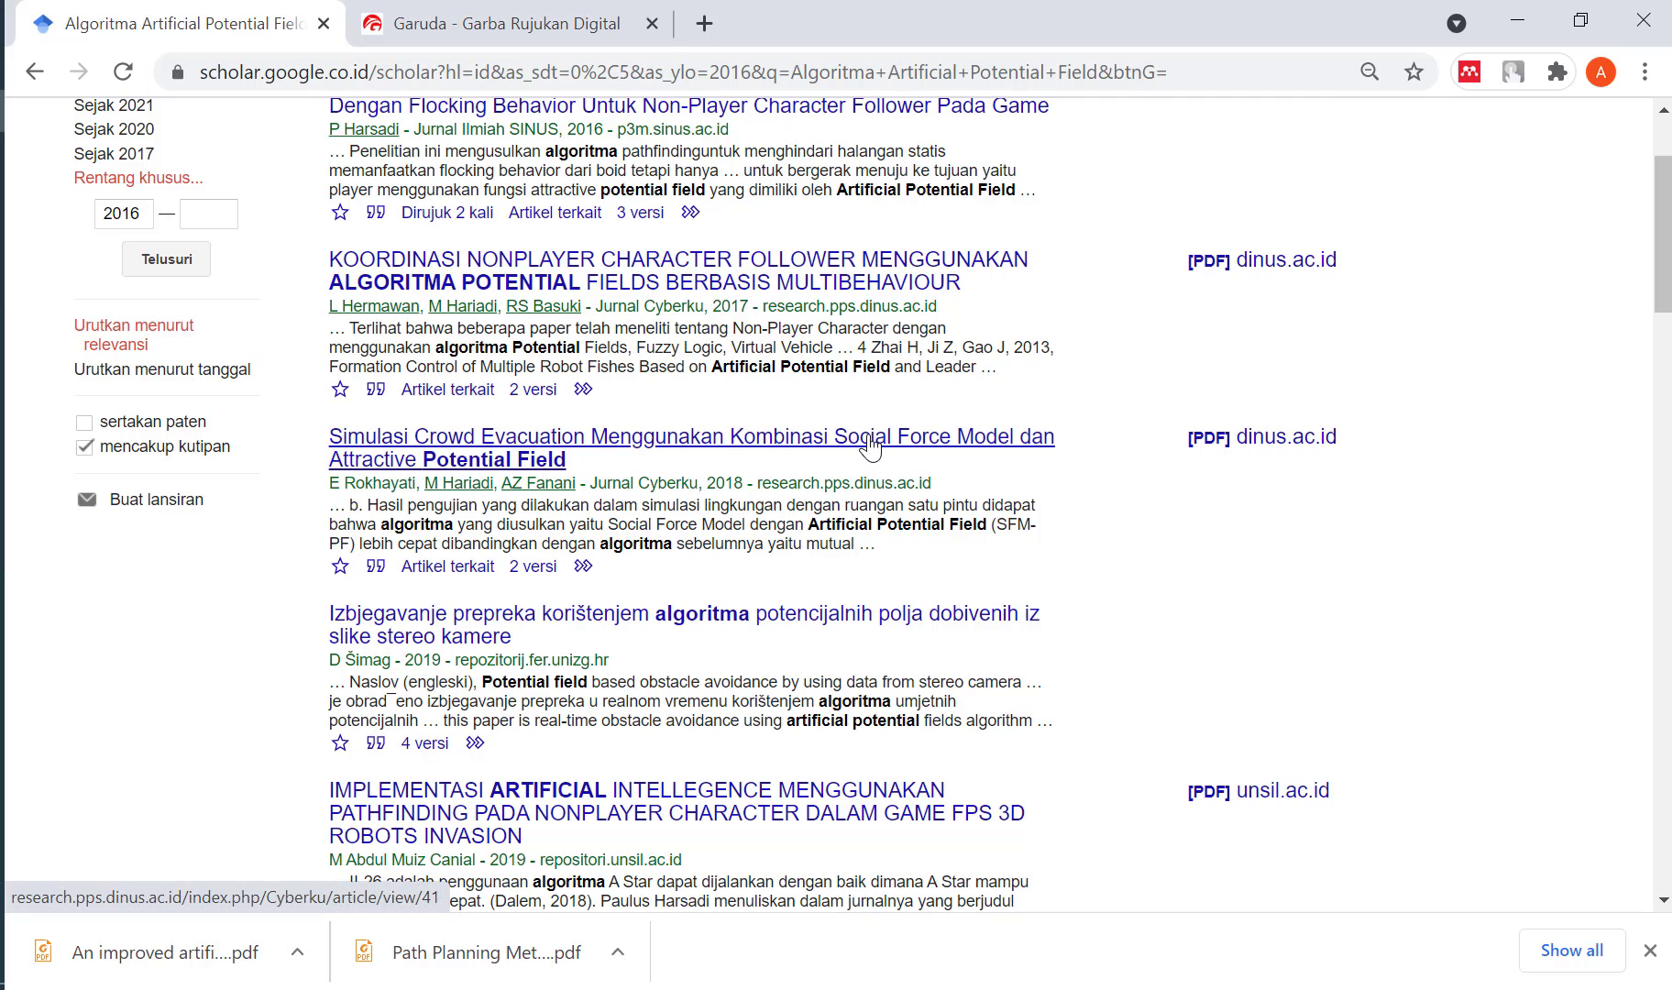
pyautogui.scroll(-2, 519, 437)
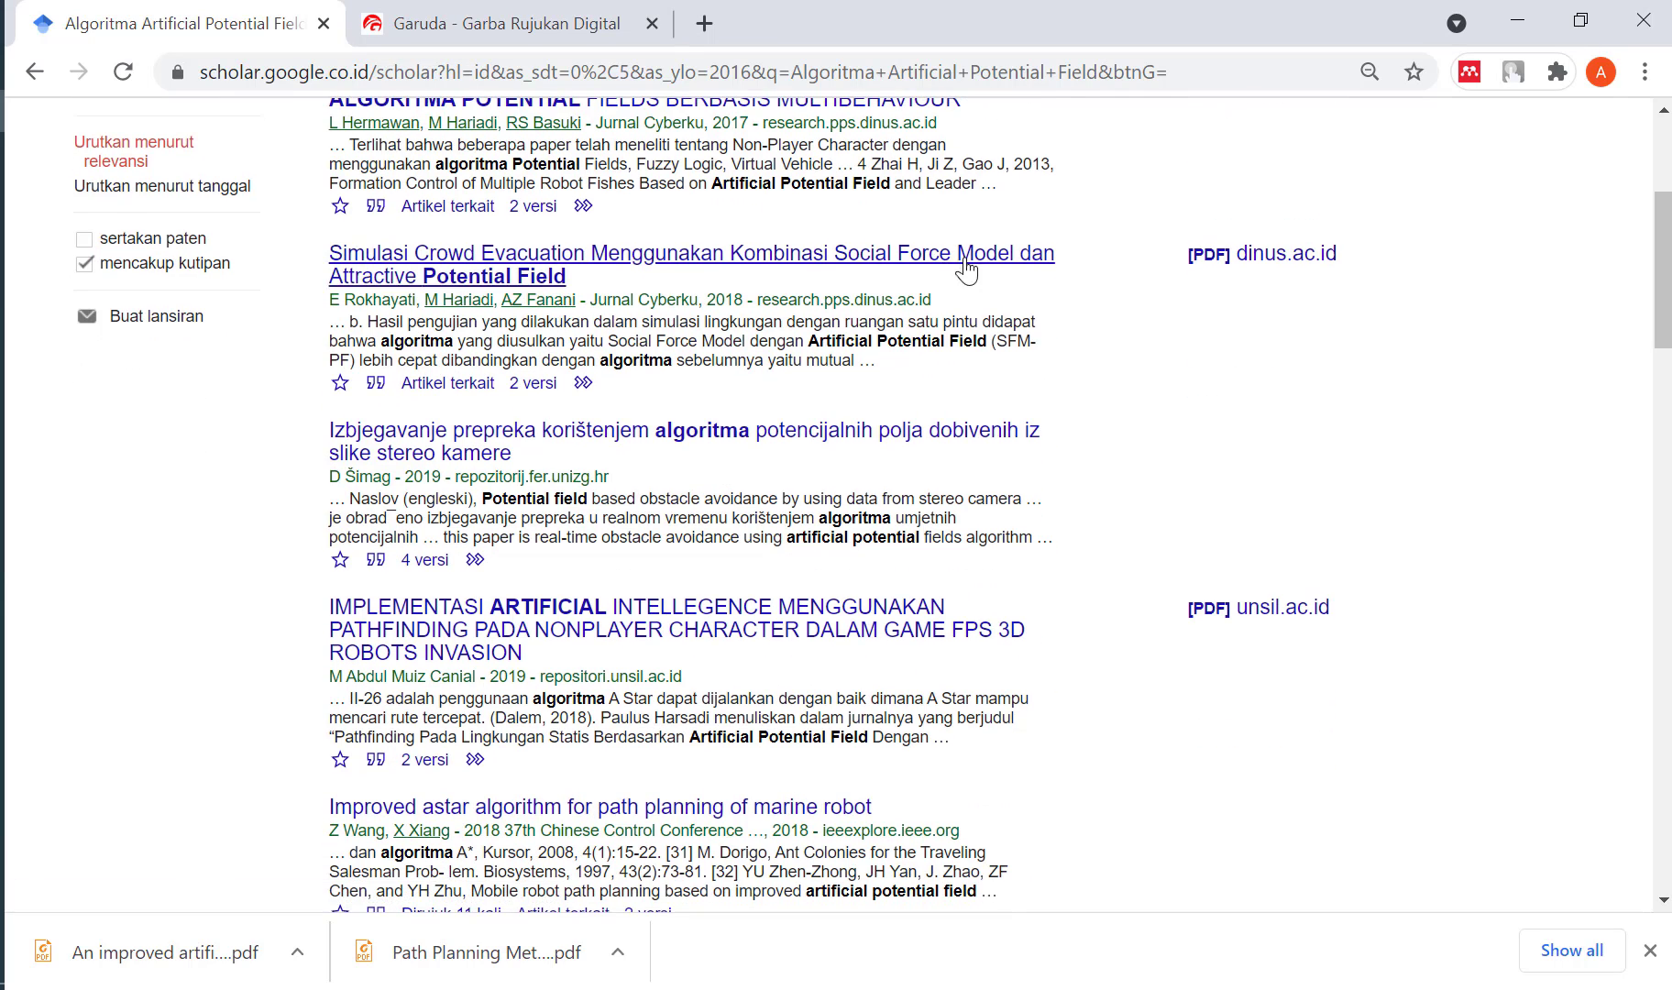
pyautogui.scroll(-6, 633, 442)
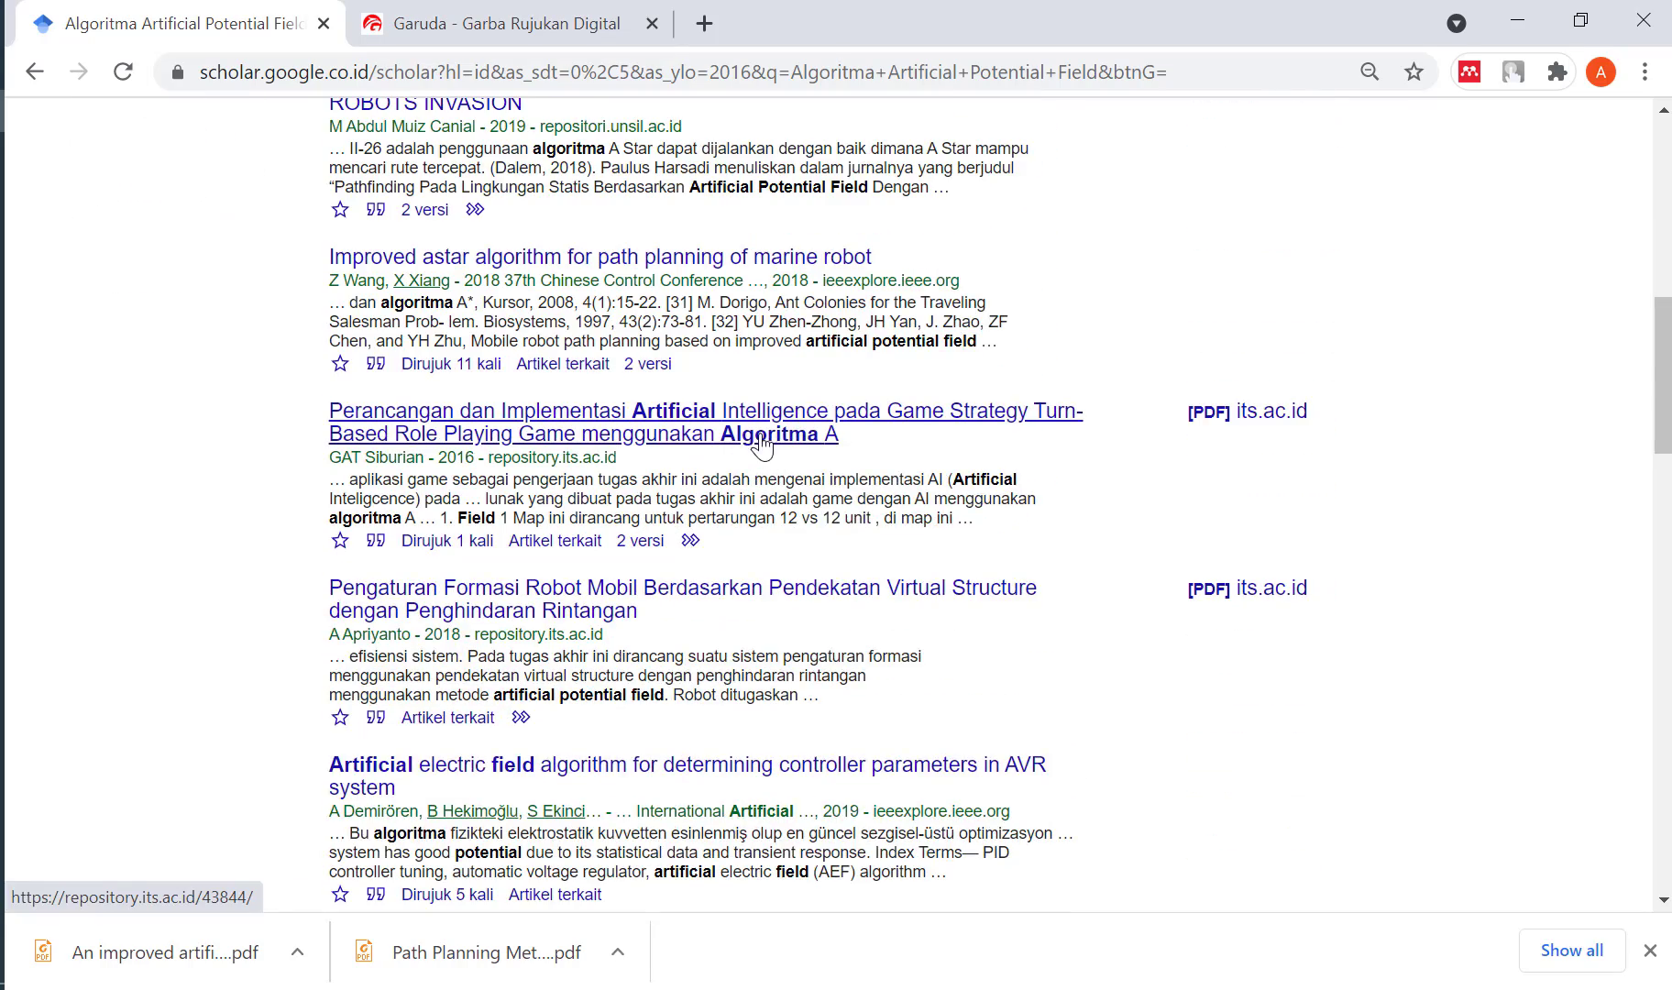
pyautogui.scroll(-4, 773, 447)
pyautogui.scroll(13, 766, 429)
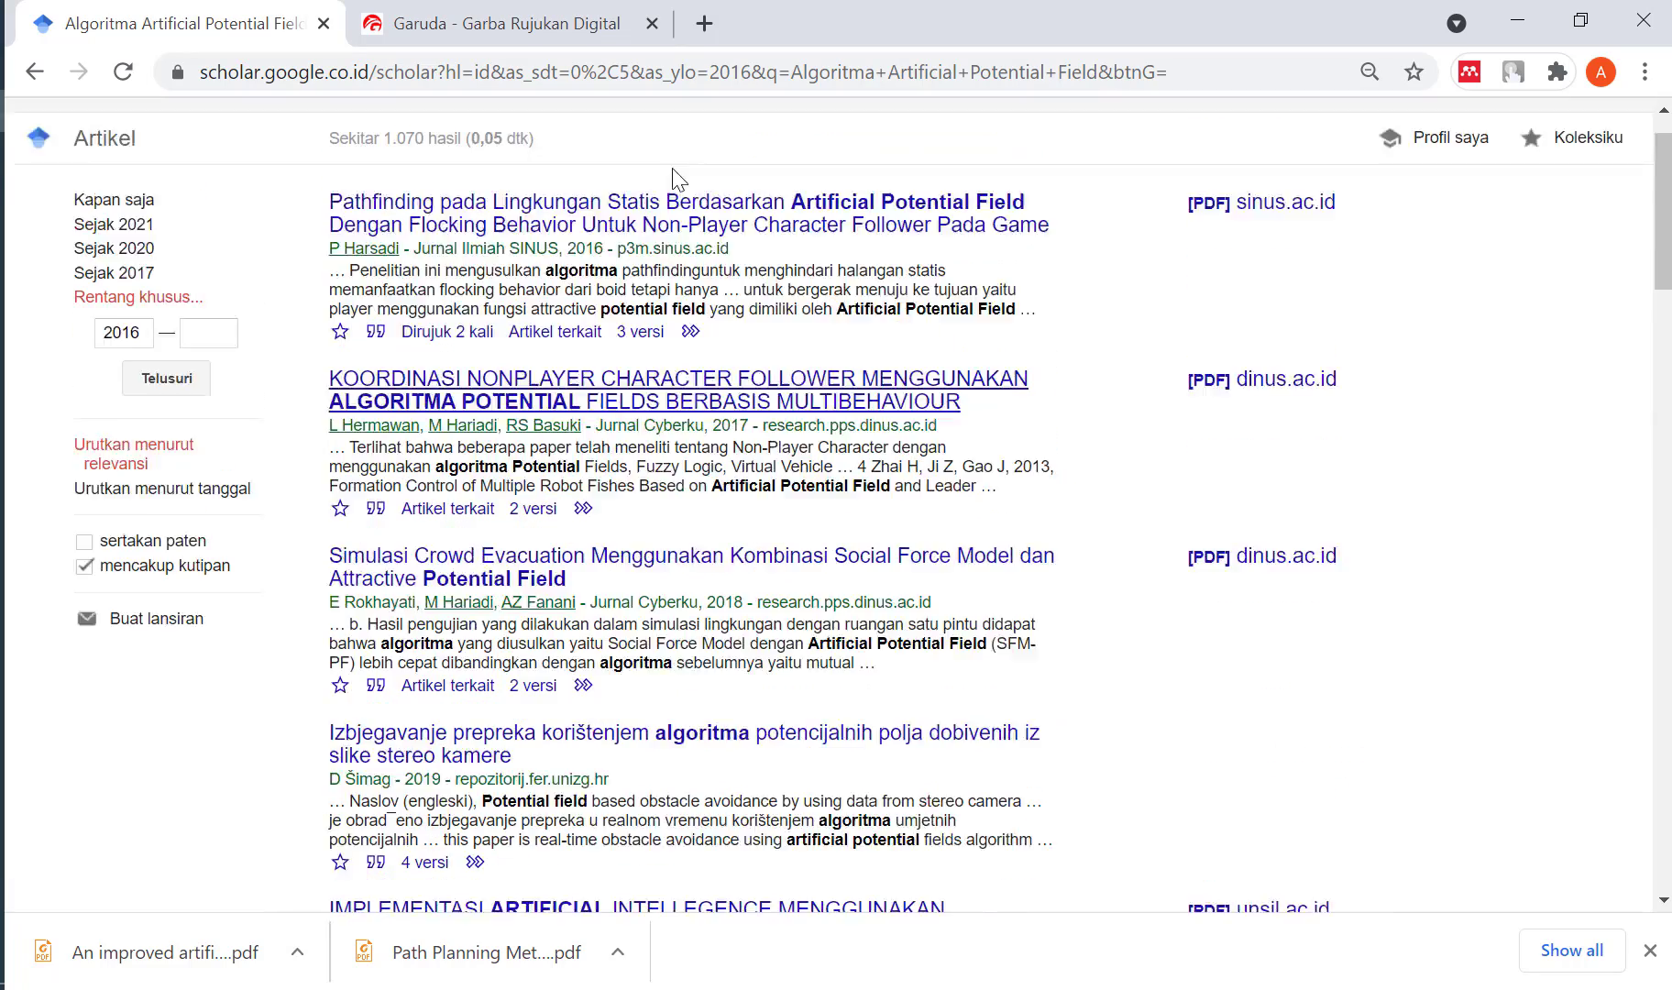
# Search Google Scholar for "Algoritma Artificial Potential Field Robot" and browse the results for Indonesian-language articles.
pyautogui.click(694, 147)
pyautogui.write('Robot')
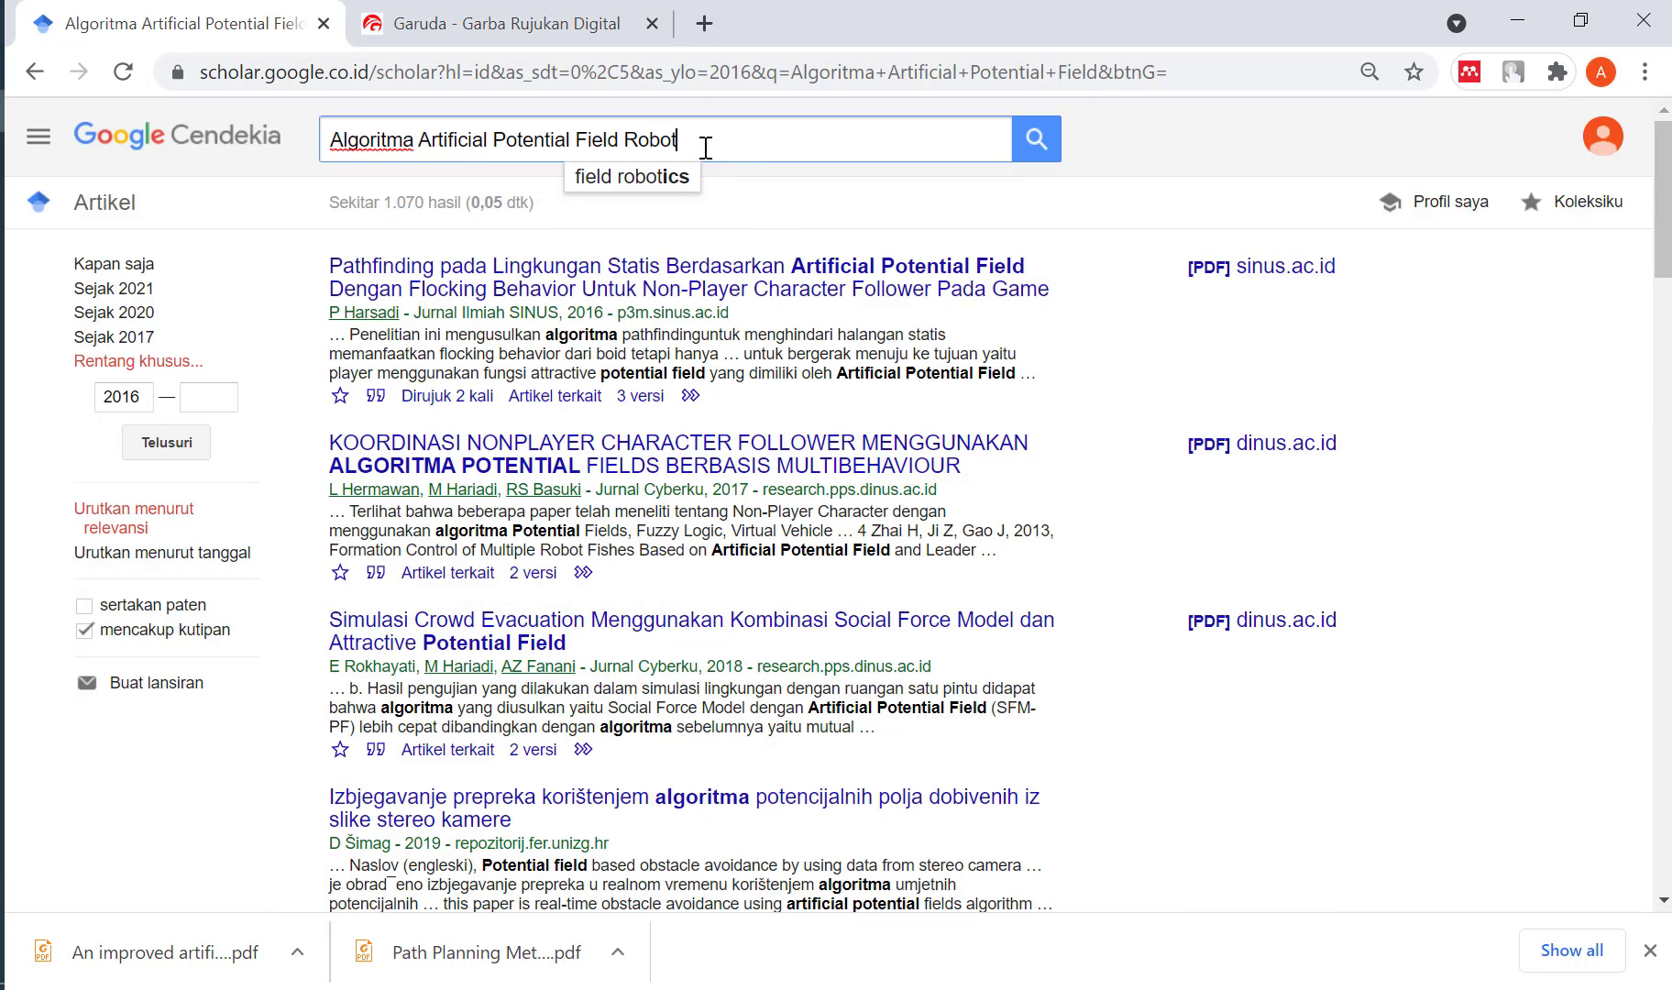
pyautogui.press('Return')
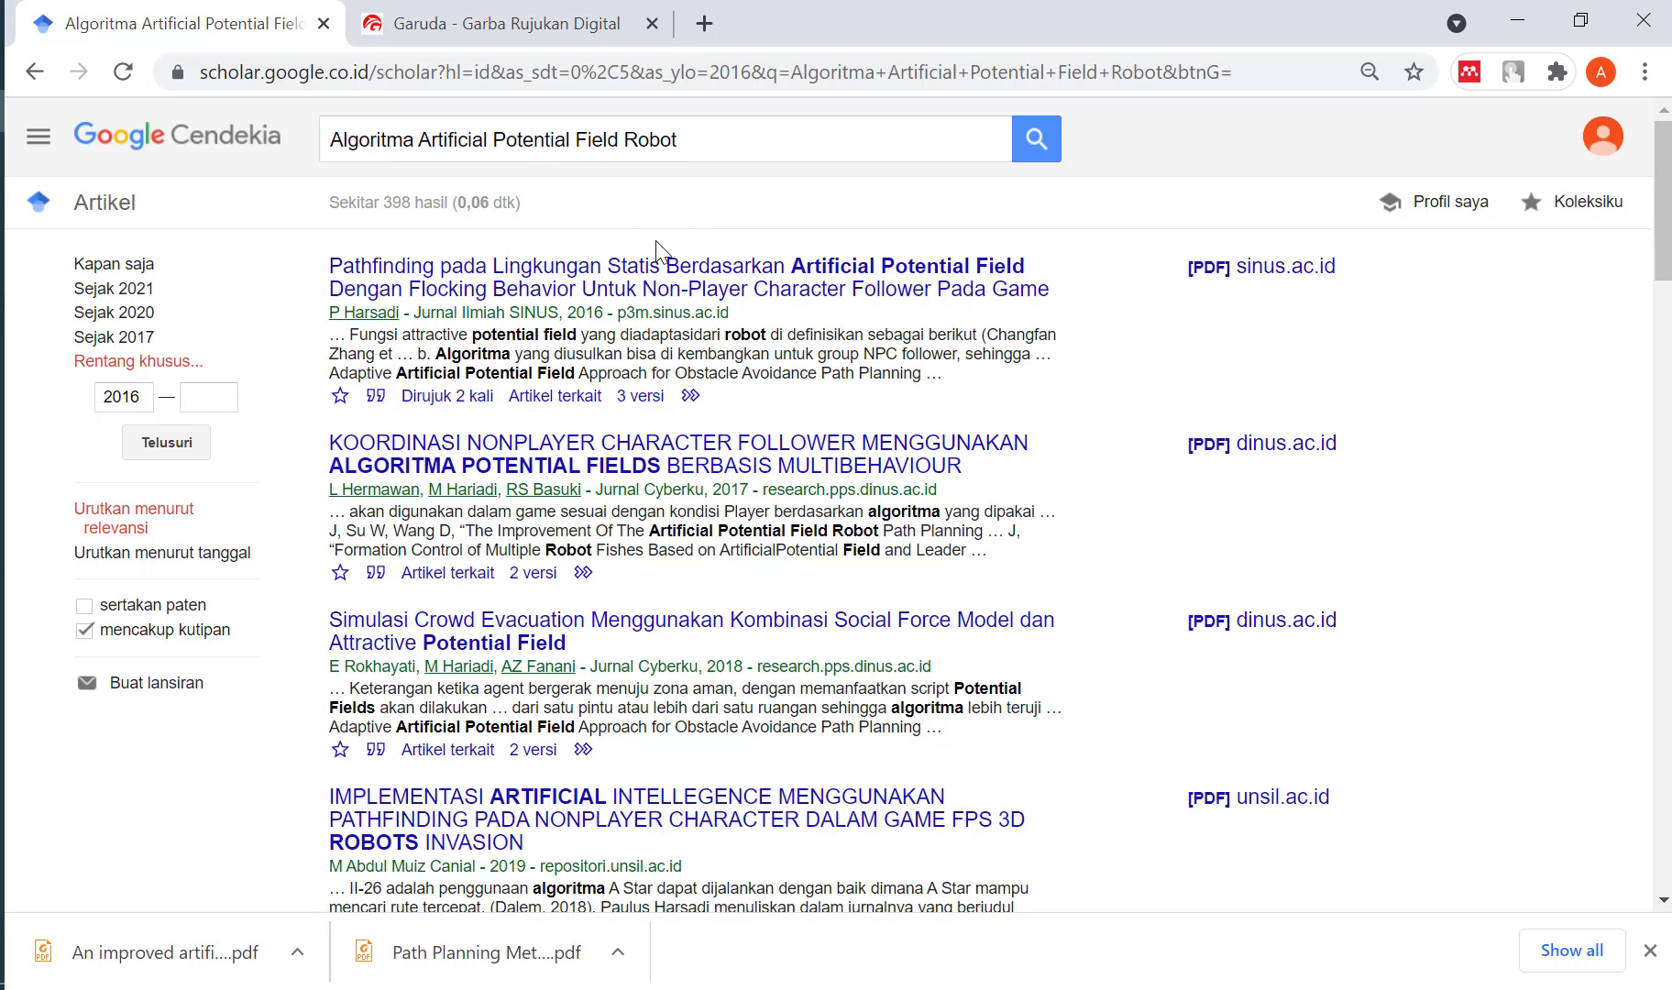
pyautogui.scroll(-2, 803, 491)
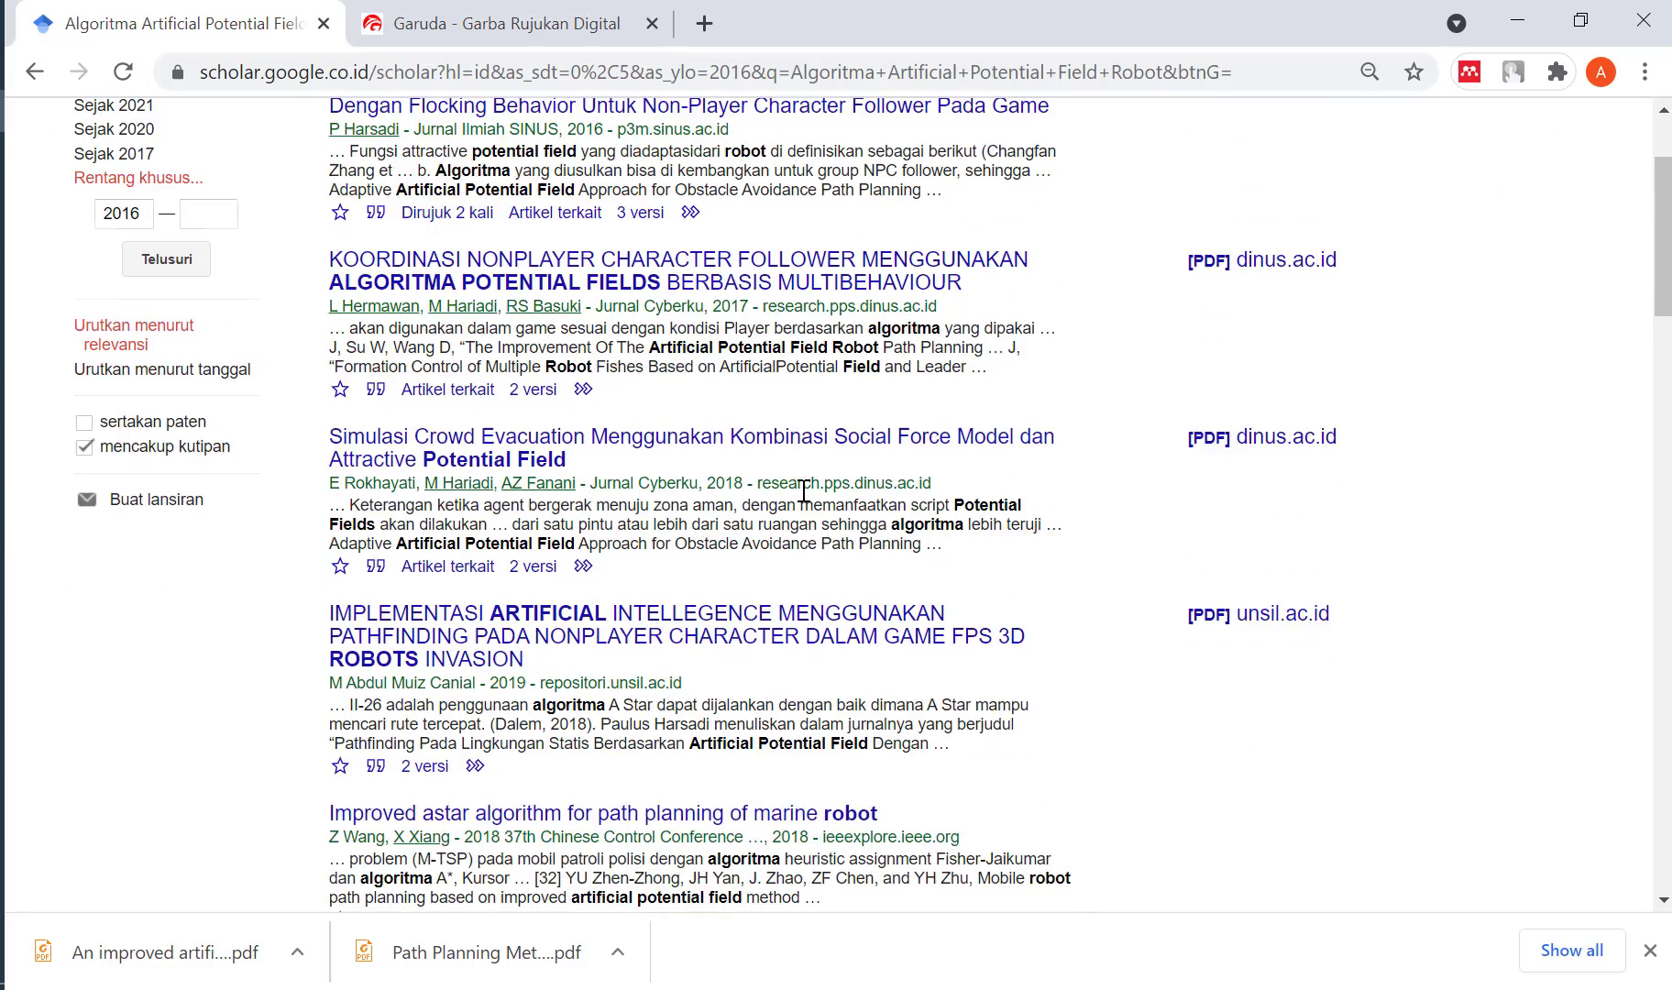
pyautogui.scroll(-6, 740, 453)
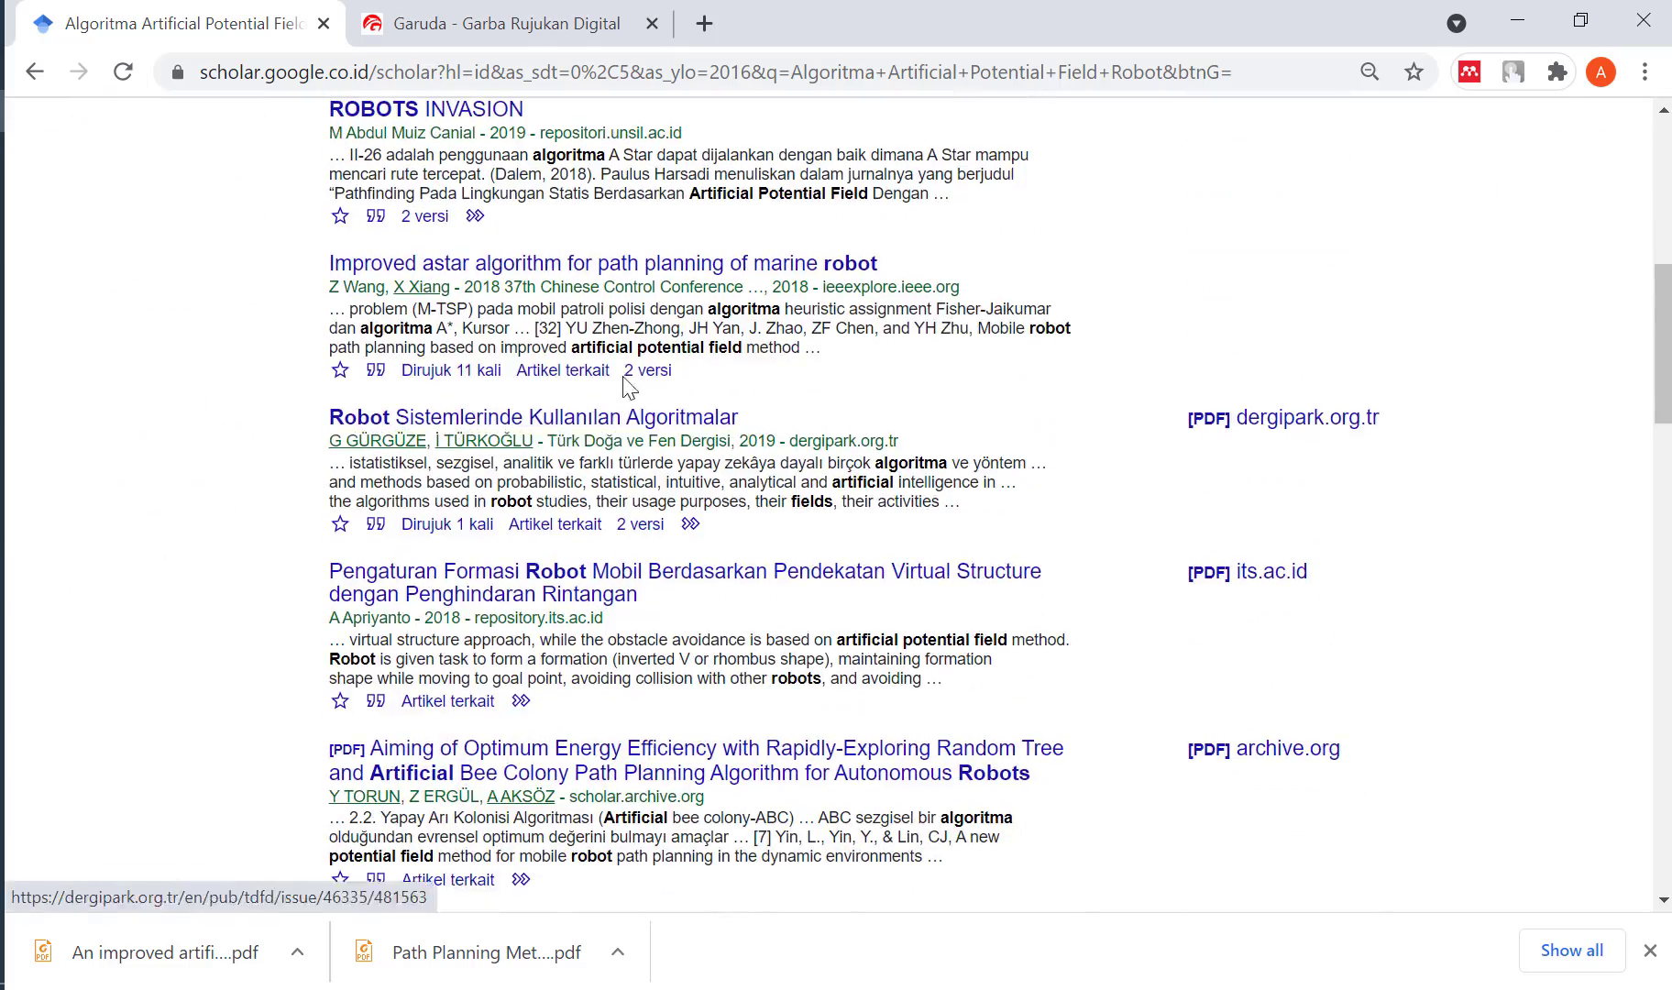
pyautogui.scroll(-6, 838, 468)
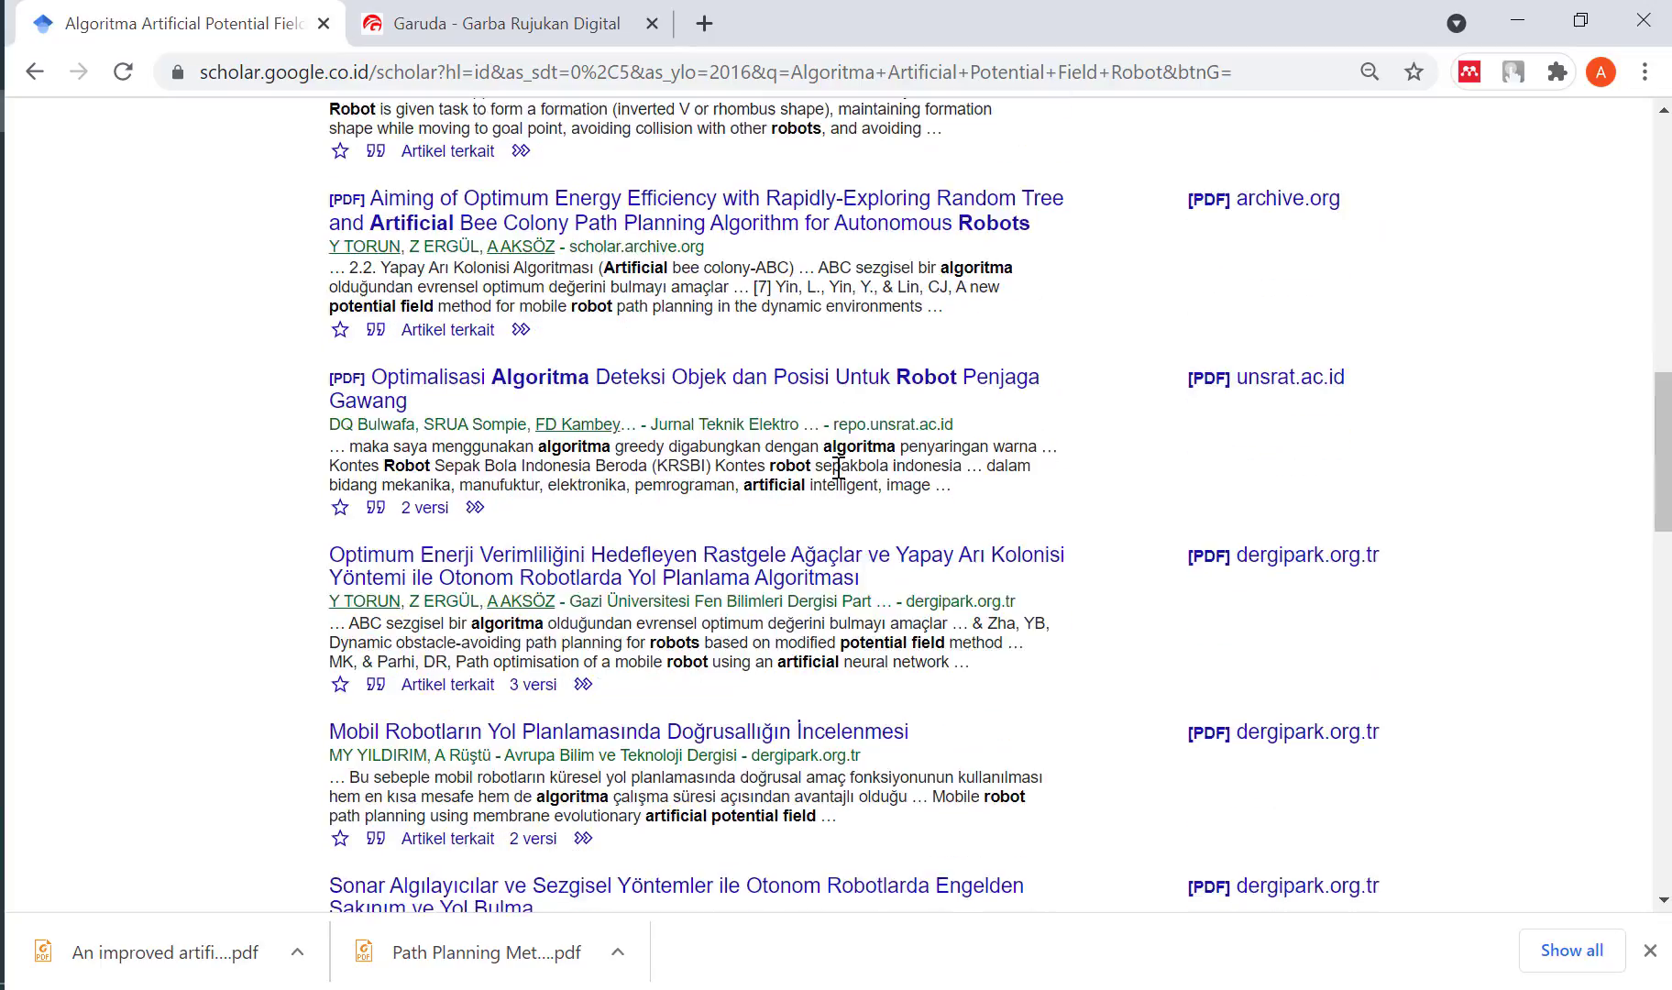
pyautogui.scroll(-8, 838, 467)
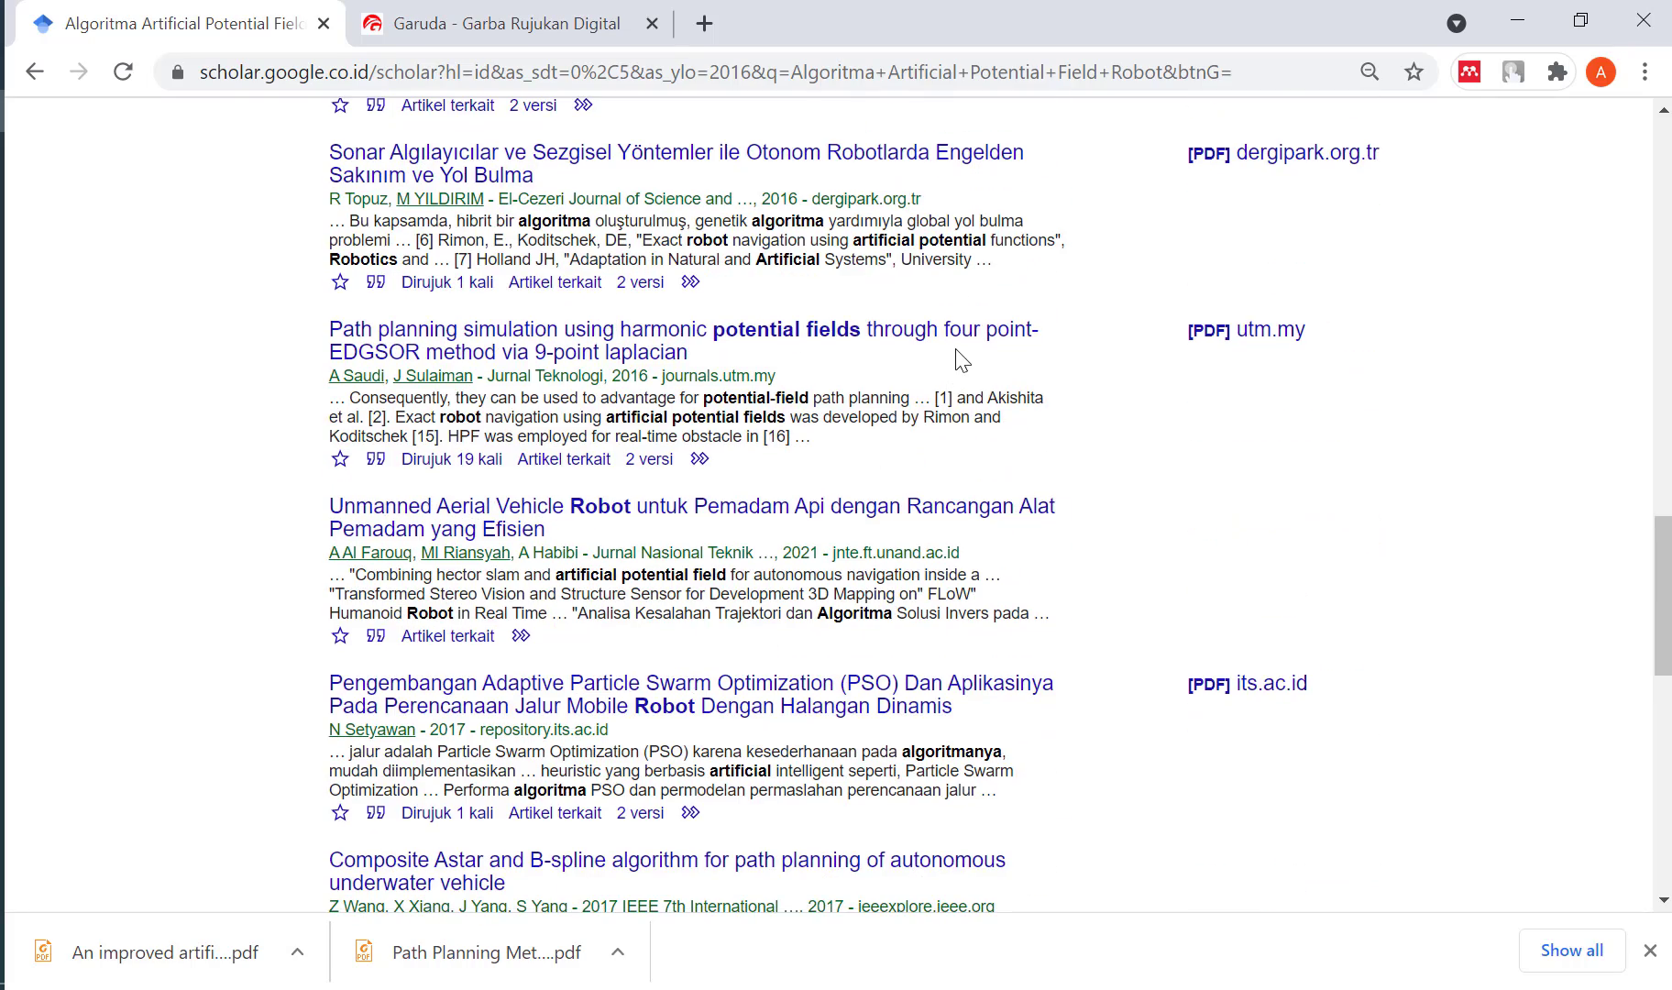
pyautogui.scroll(-2, 859, 521)
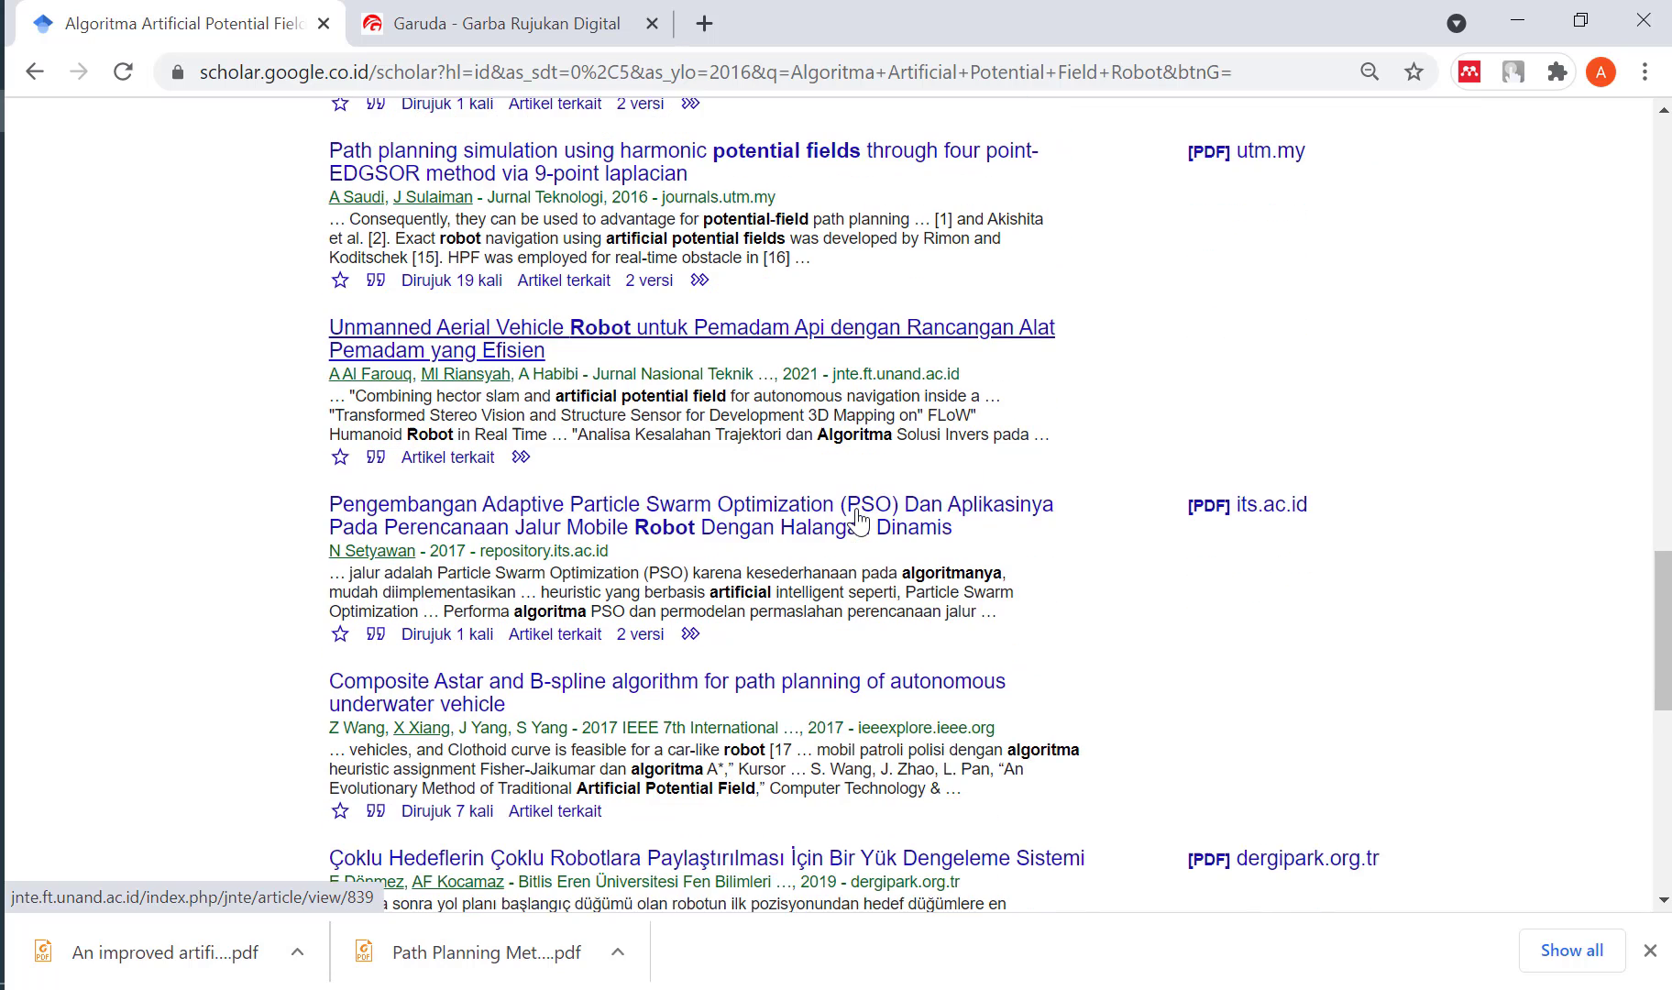
# Open the article "Unmanned Aerial Vehicle Robot untuk Pemadam Api dengan Rancangan Alat Pemadam yang Efisien" in a new tab and review its journal page.
pyautogui.click(832, 332)
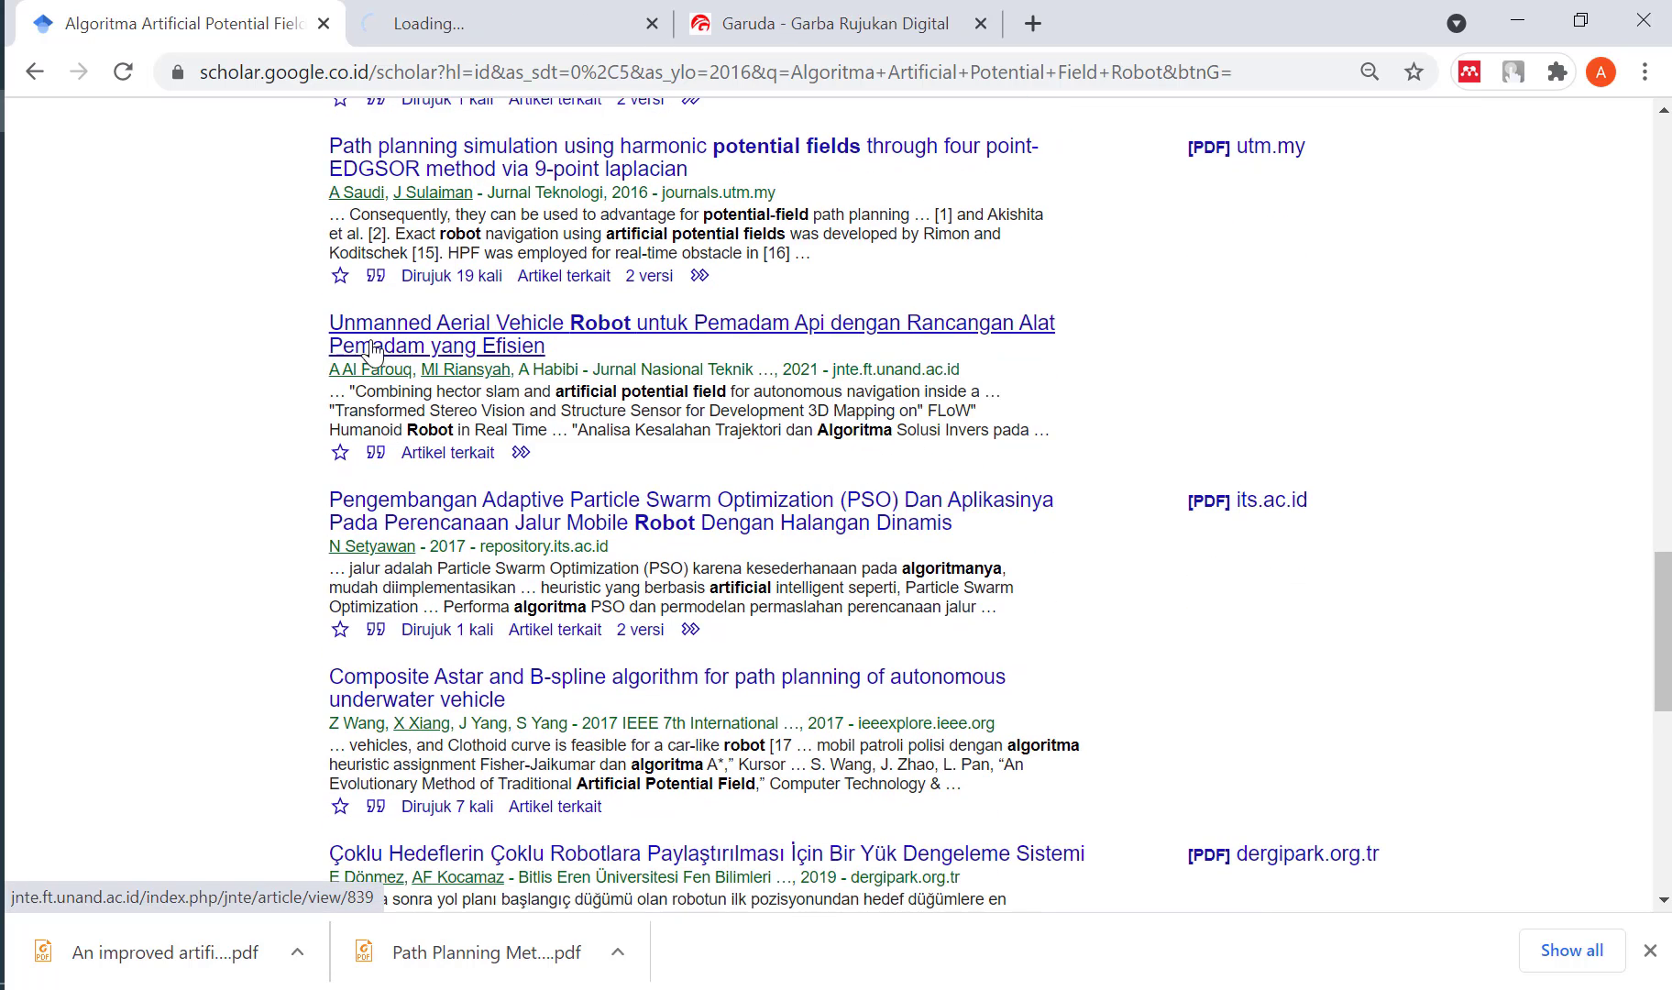
pyautogui.middleClick(417, 354)
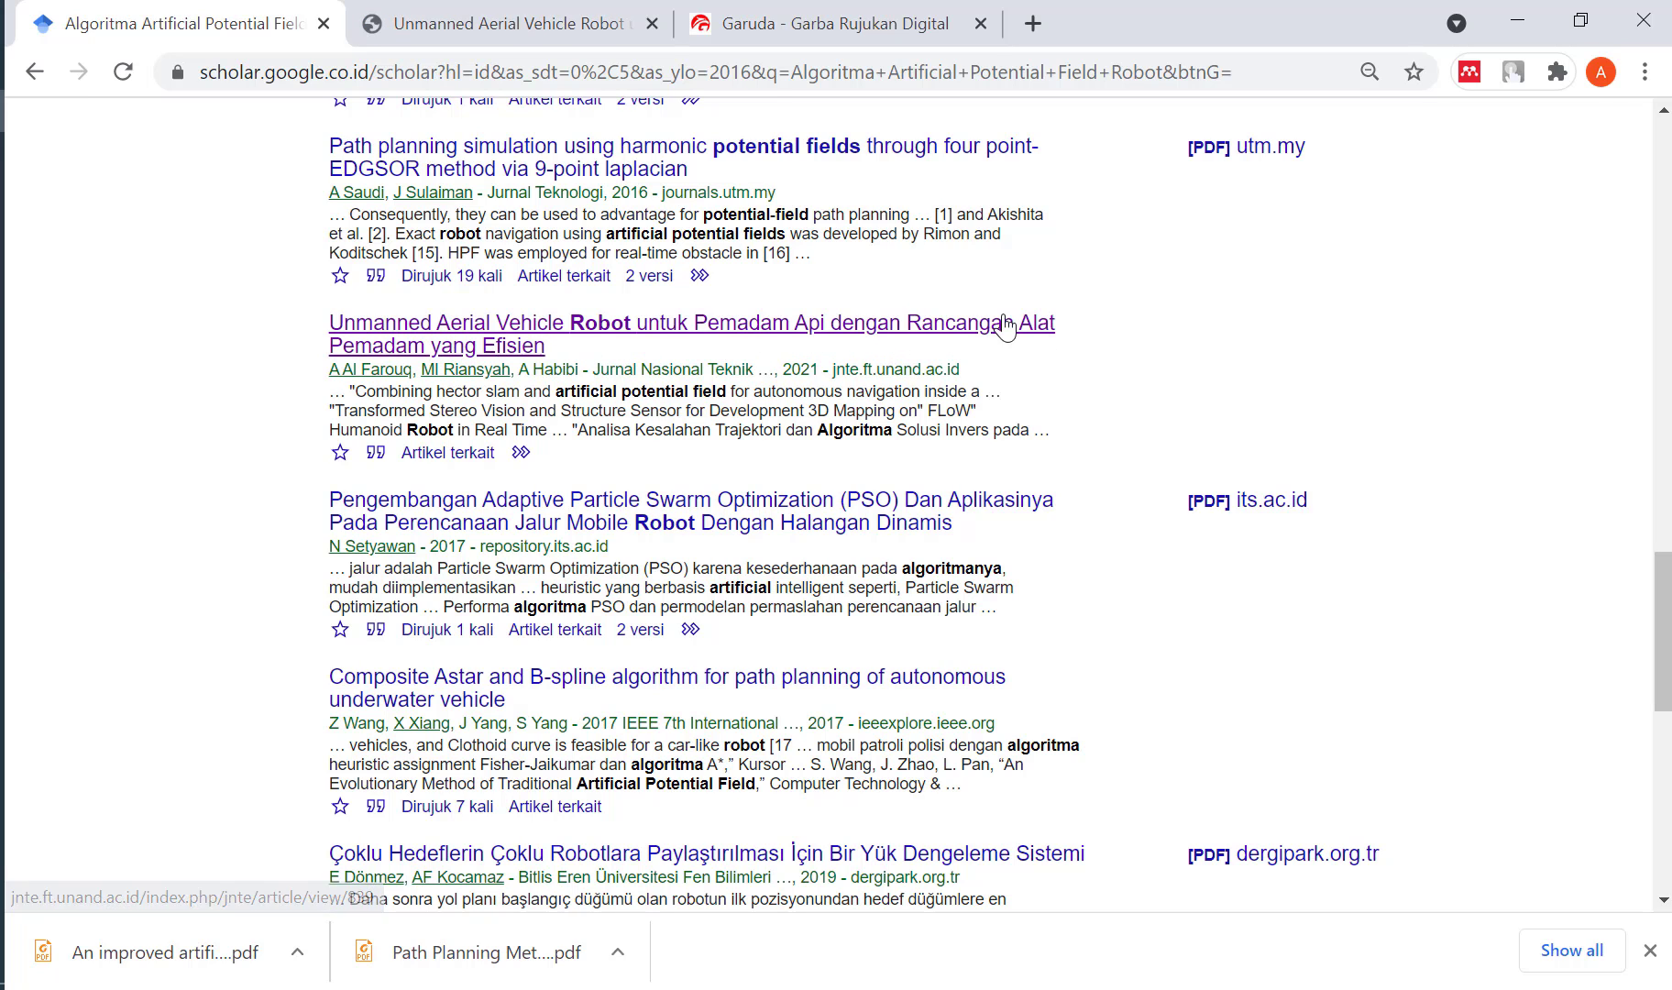
pyautogui.click(551, 20)
pyautogui.scroll(-4, 553, 561)
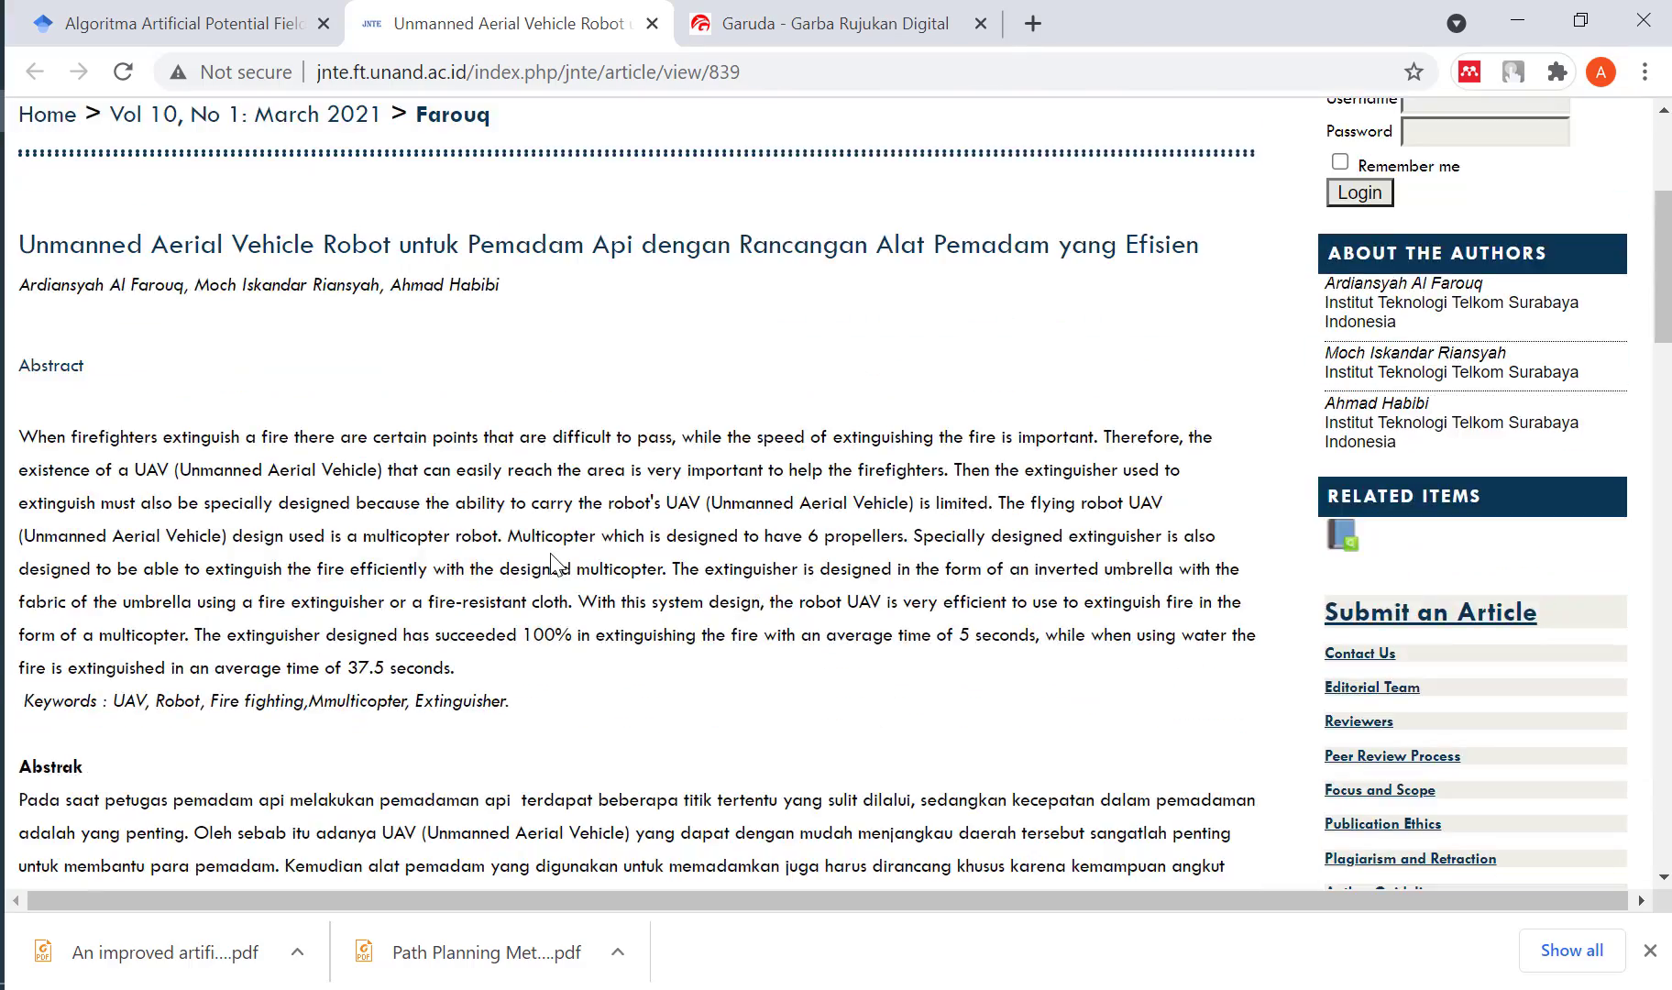
pyautogui.scroll(2, 441, 506)
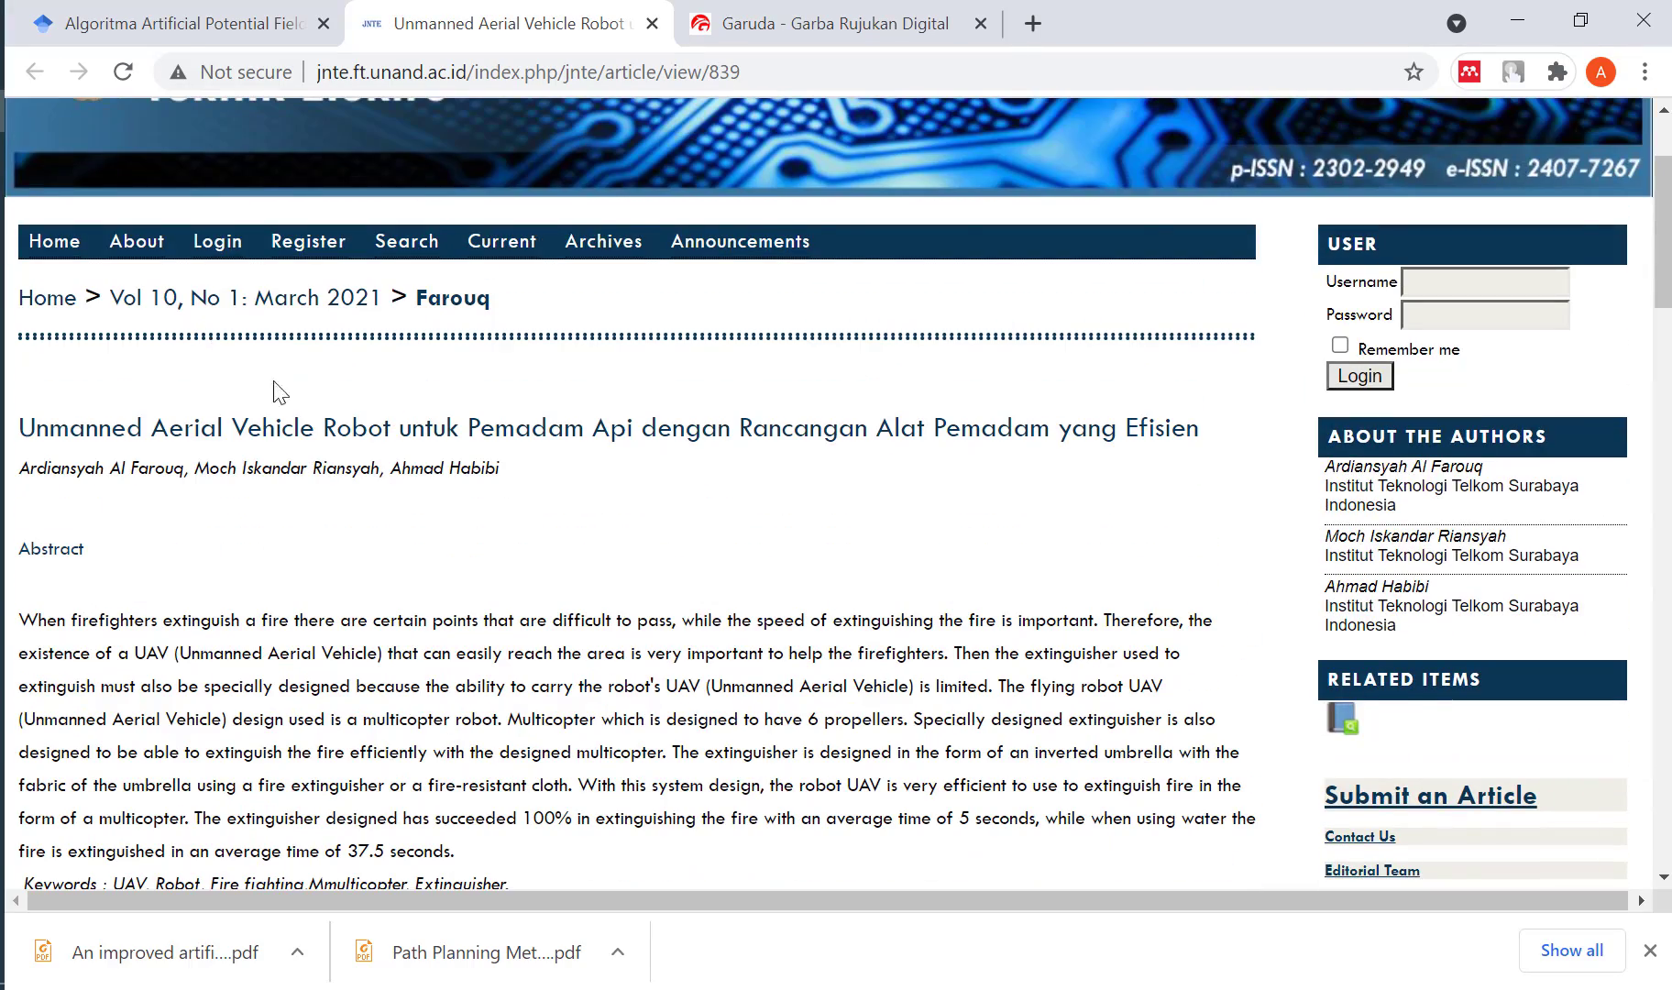
pyautogui.scroll(2, 175, 392)
pyautogui.scroll(-2, 168, 362)
pyautogui.scroll(2, 156, 478)
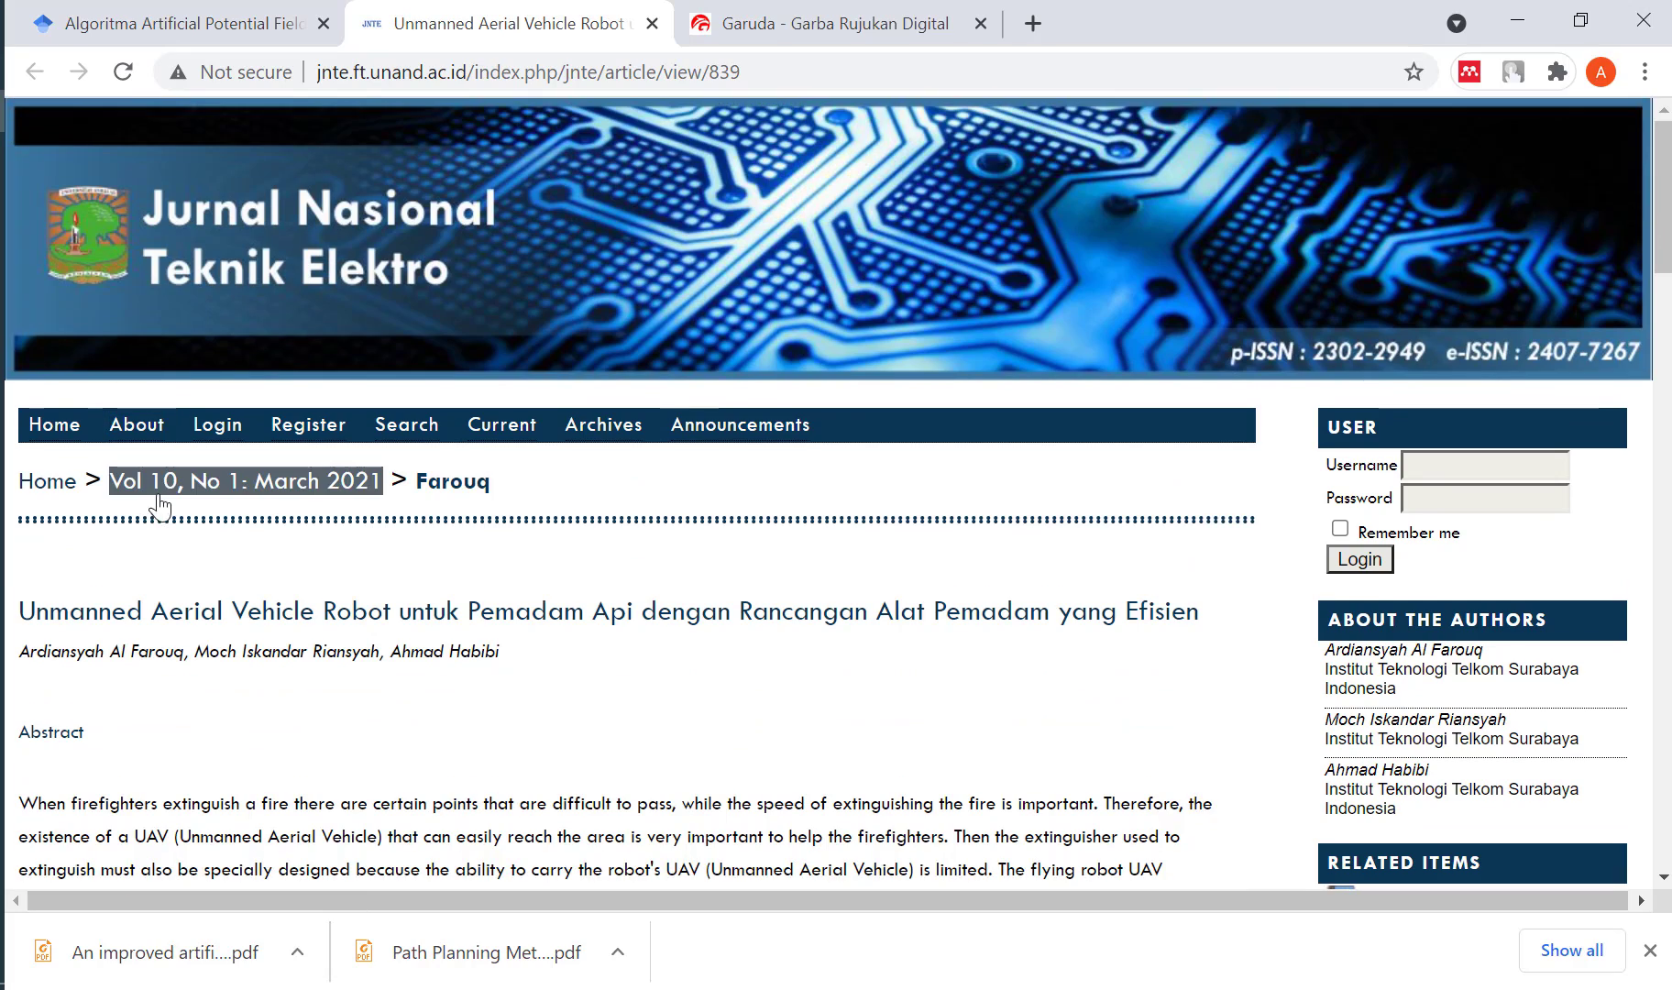
pyautogui.scroll(-4, 638, 509)
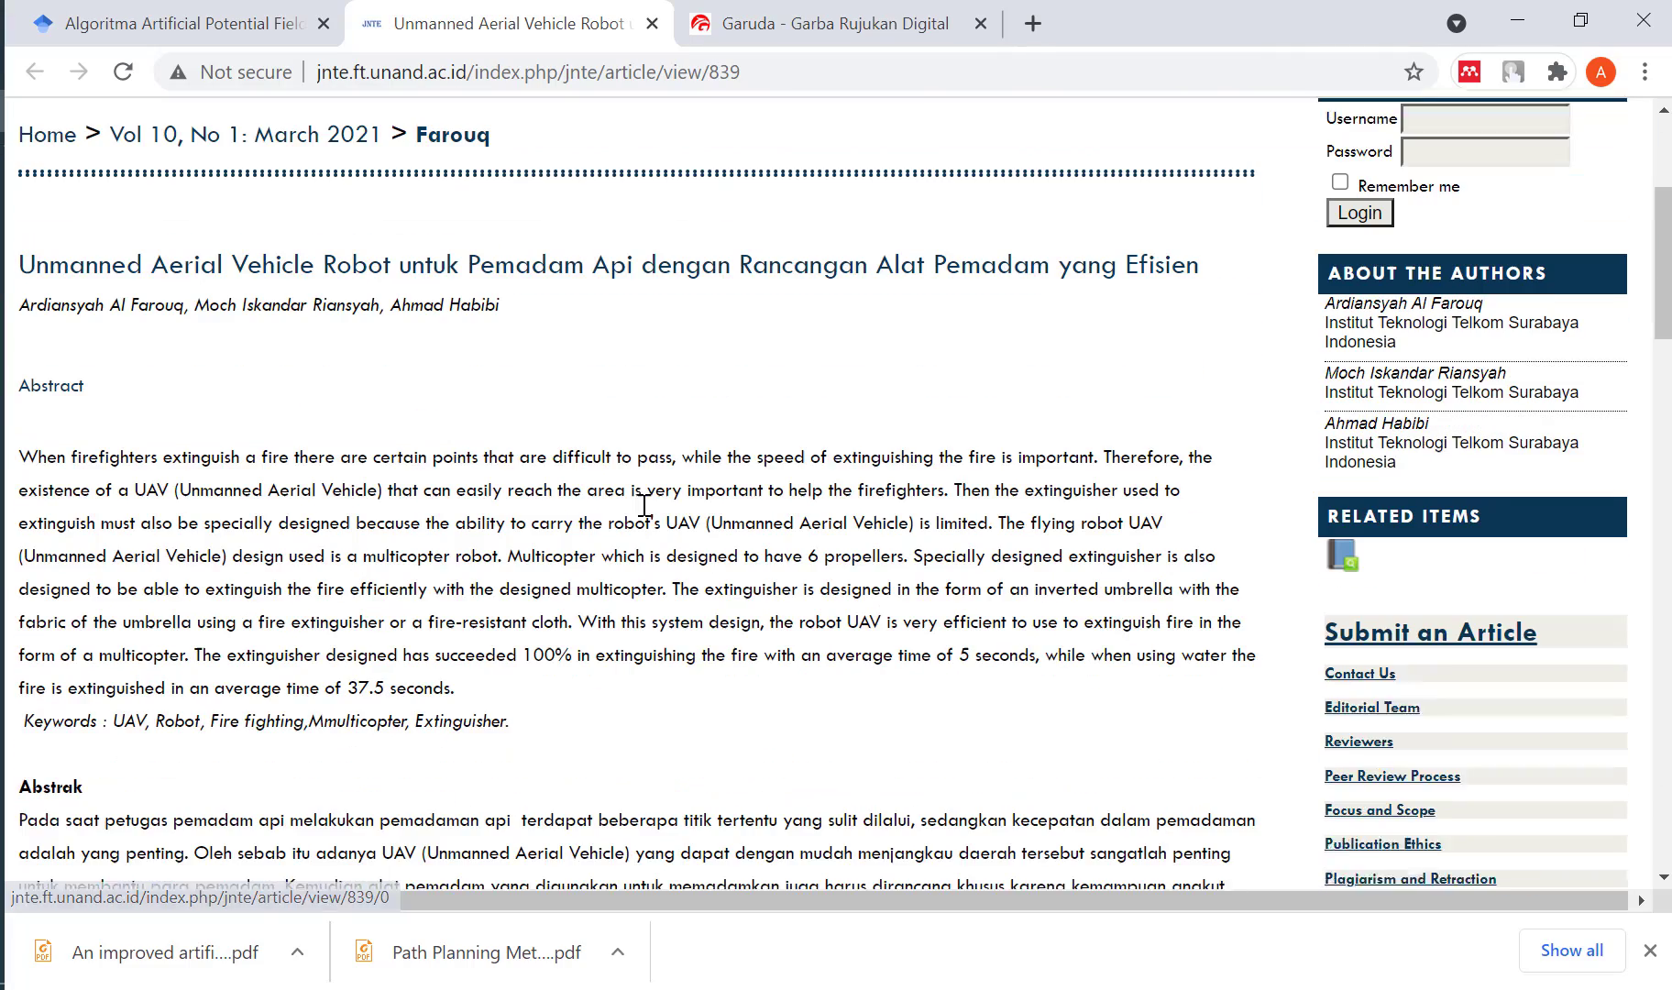
pyautogui.scroll(-8, 61, 454)
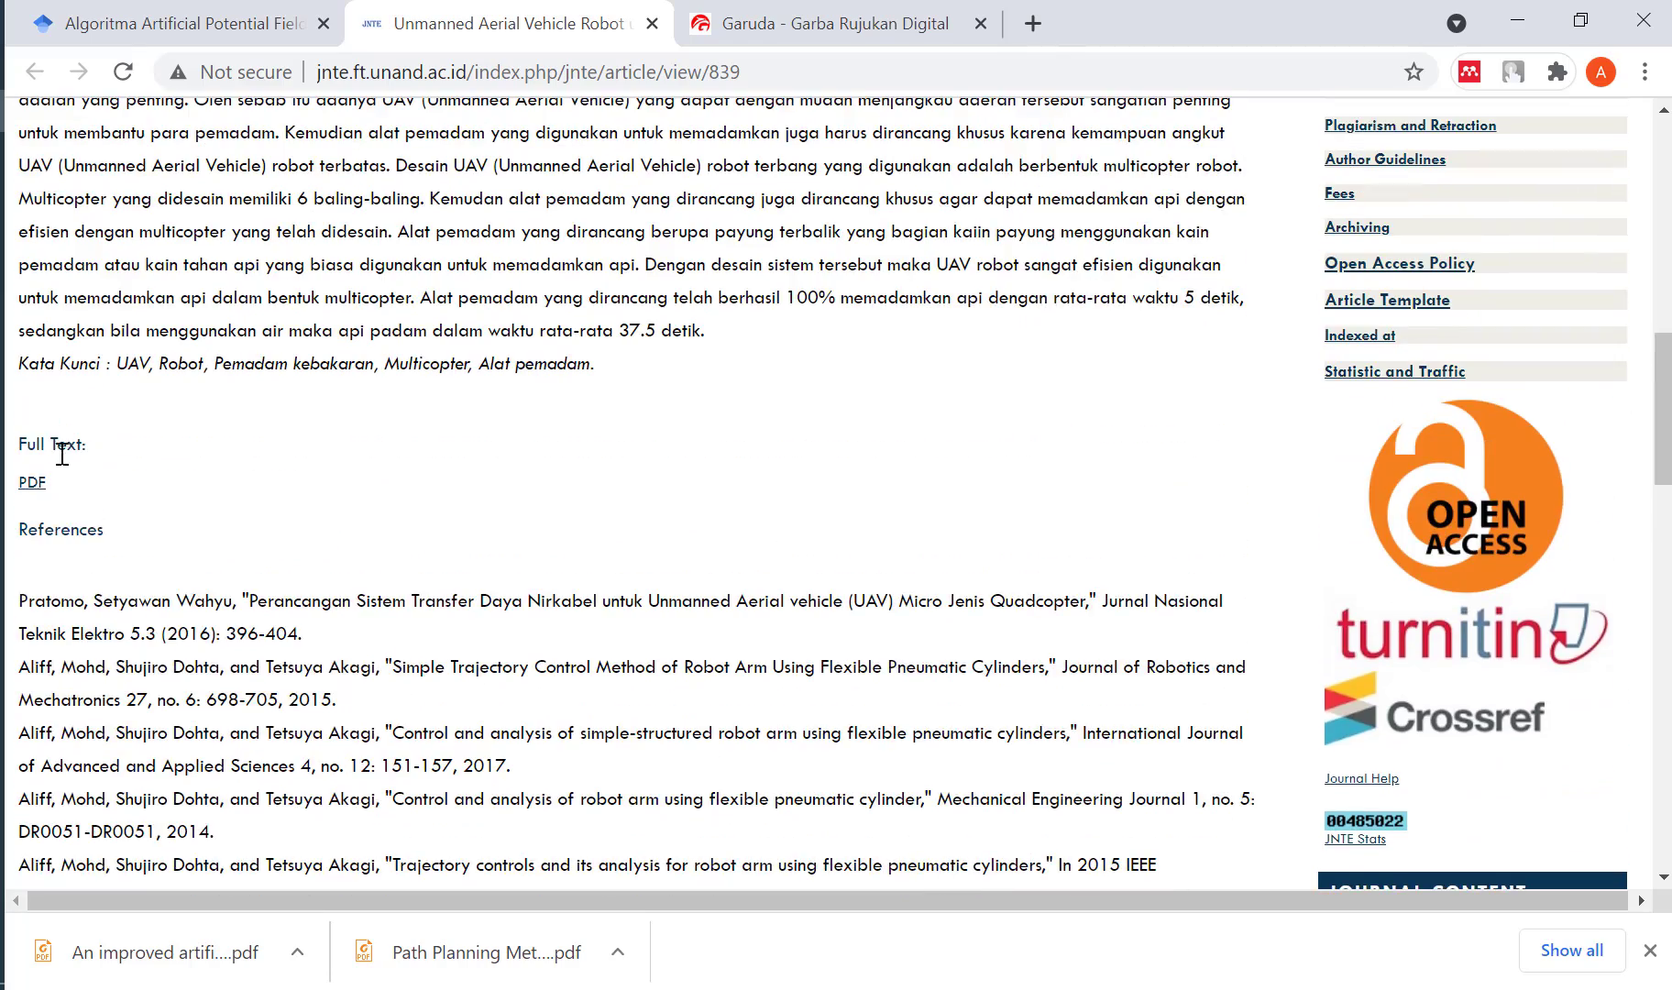
# Copy the article's title from the journal page and download its full-text PDF.
pyautogui.rightClick(32, 484)
pyautogui.click(65, 513)
pyautogui.scroll(12, 179, 429)
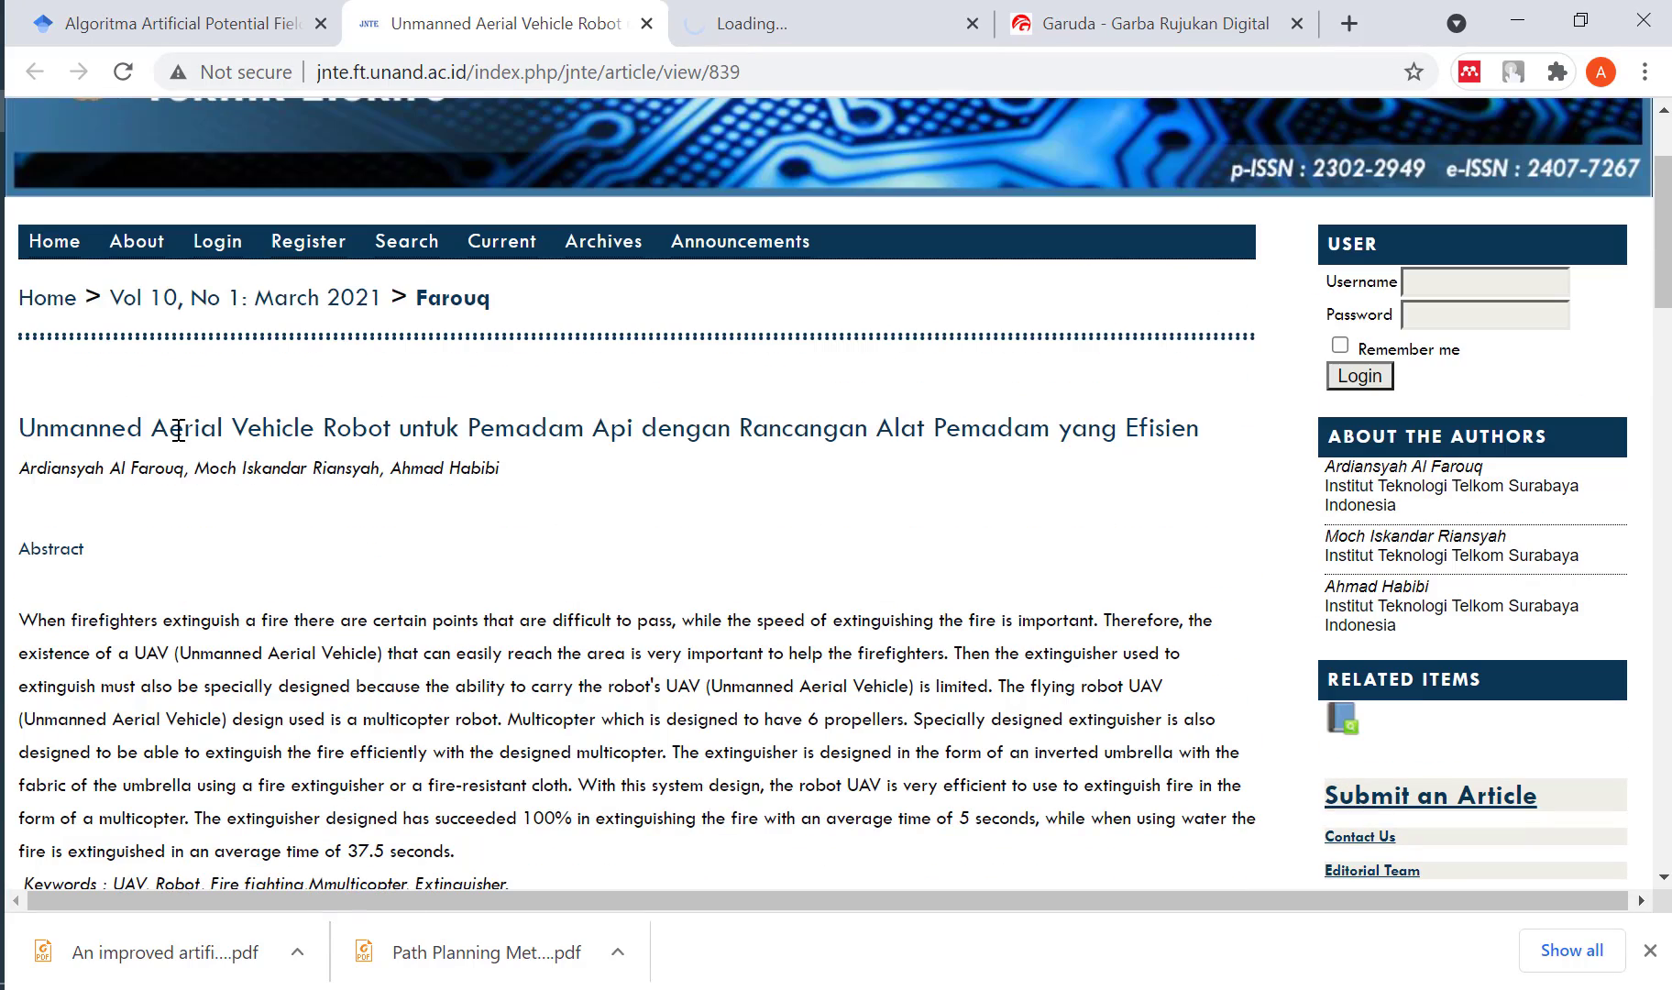
pyautogui.moveTo(20, 428); pyautogui.dragTo(1245, 433)
pyautogui.hotkey('ctrl', 'c')
pyautogui.click(725, 36)
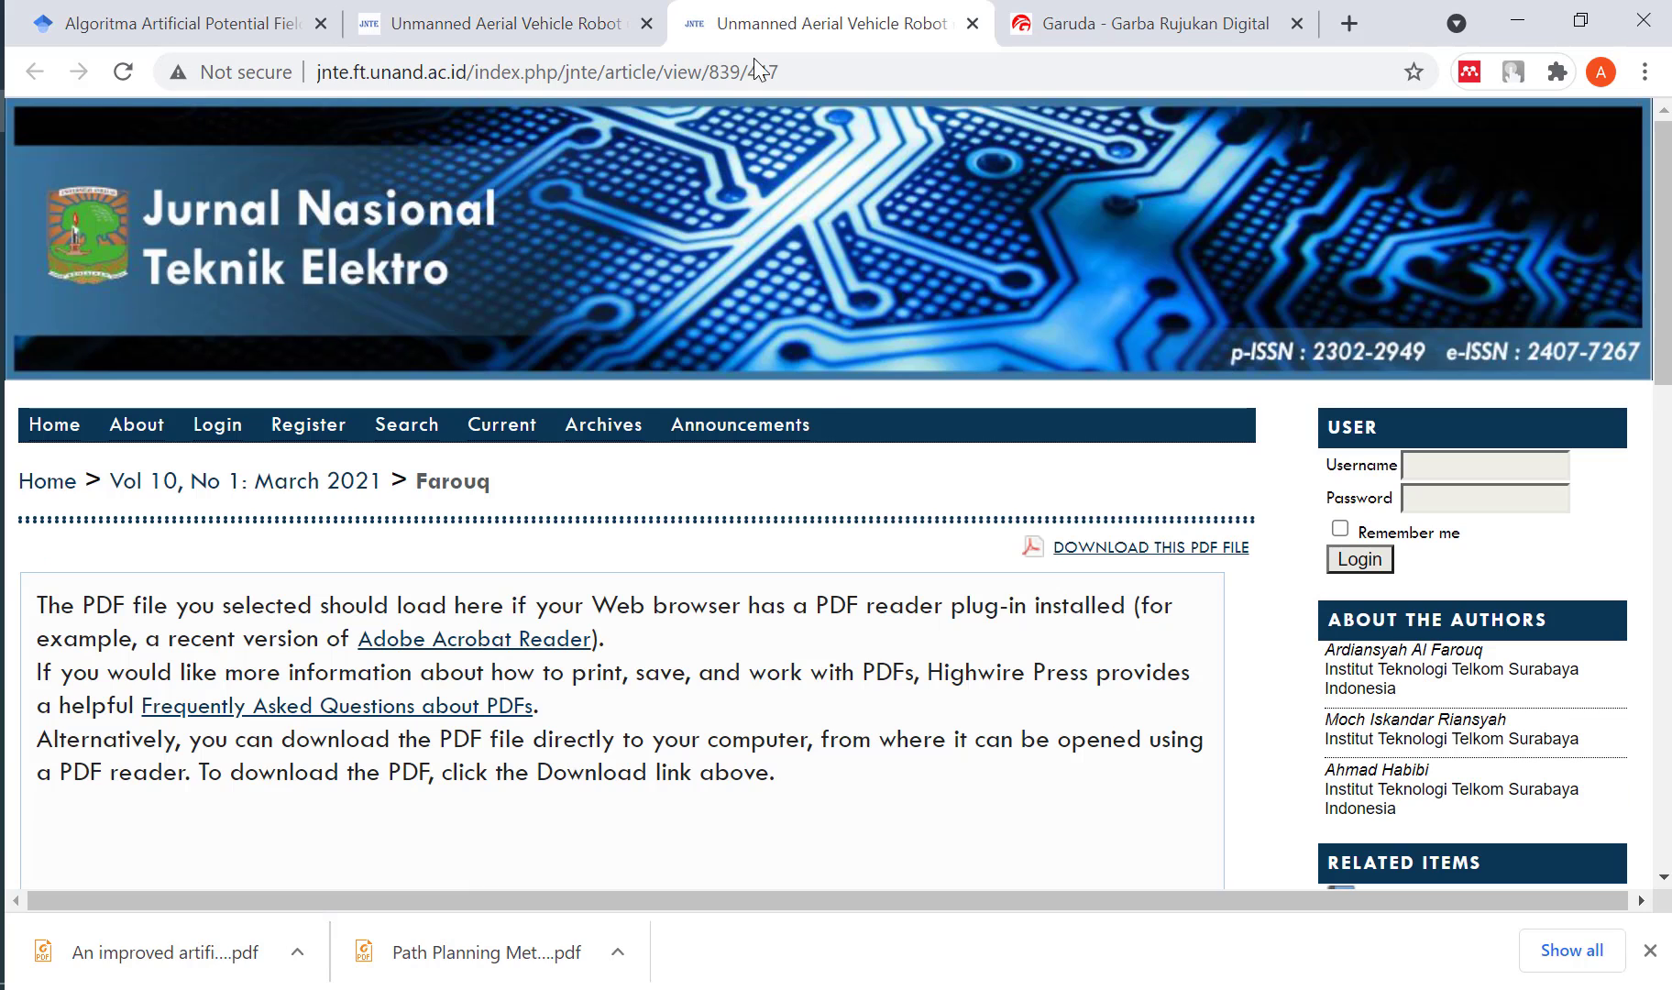
pyautogui.click(1128, 557)
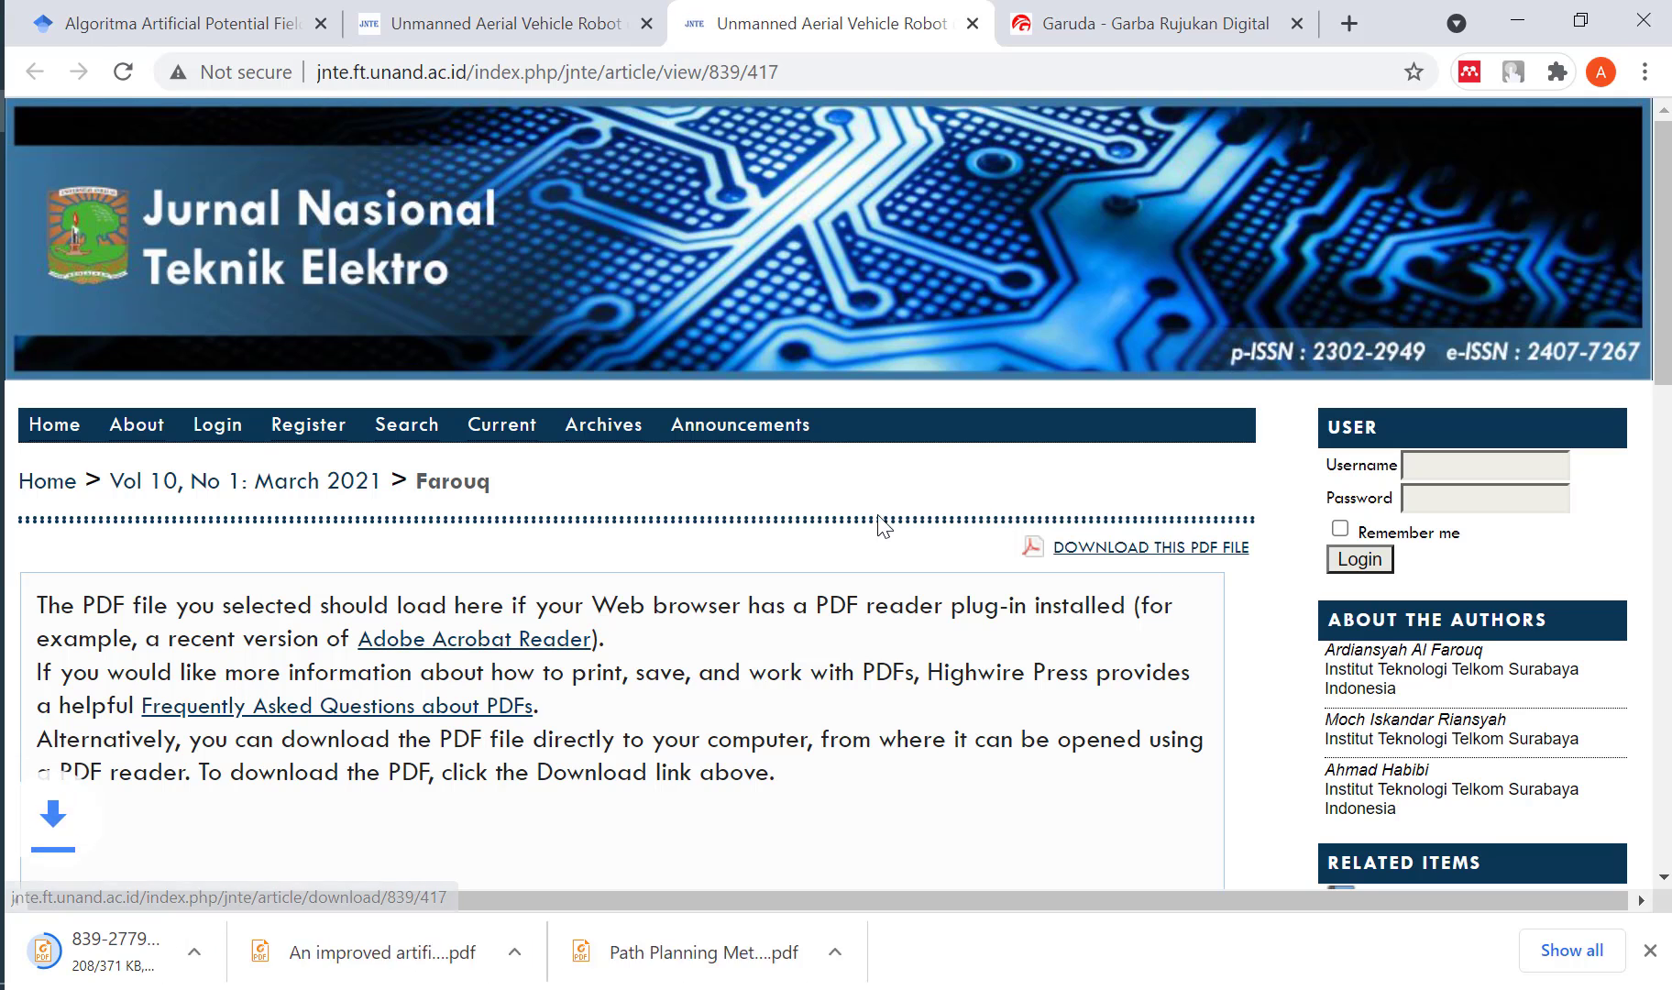
# Show the downloaded 839-2779-1-PB.pdf in its folder and rename it with the copied article title.
pyautogui.click(1596, 954)
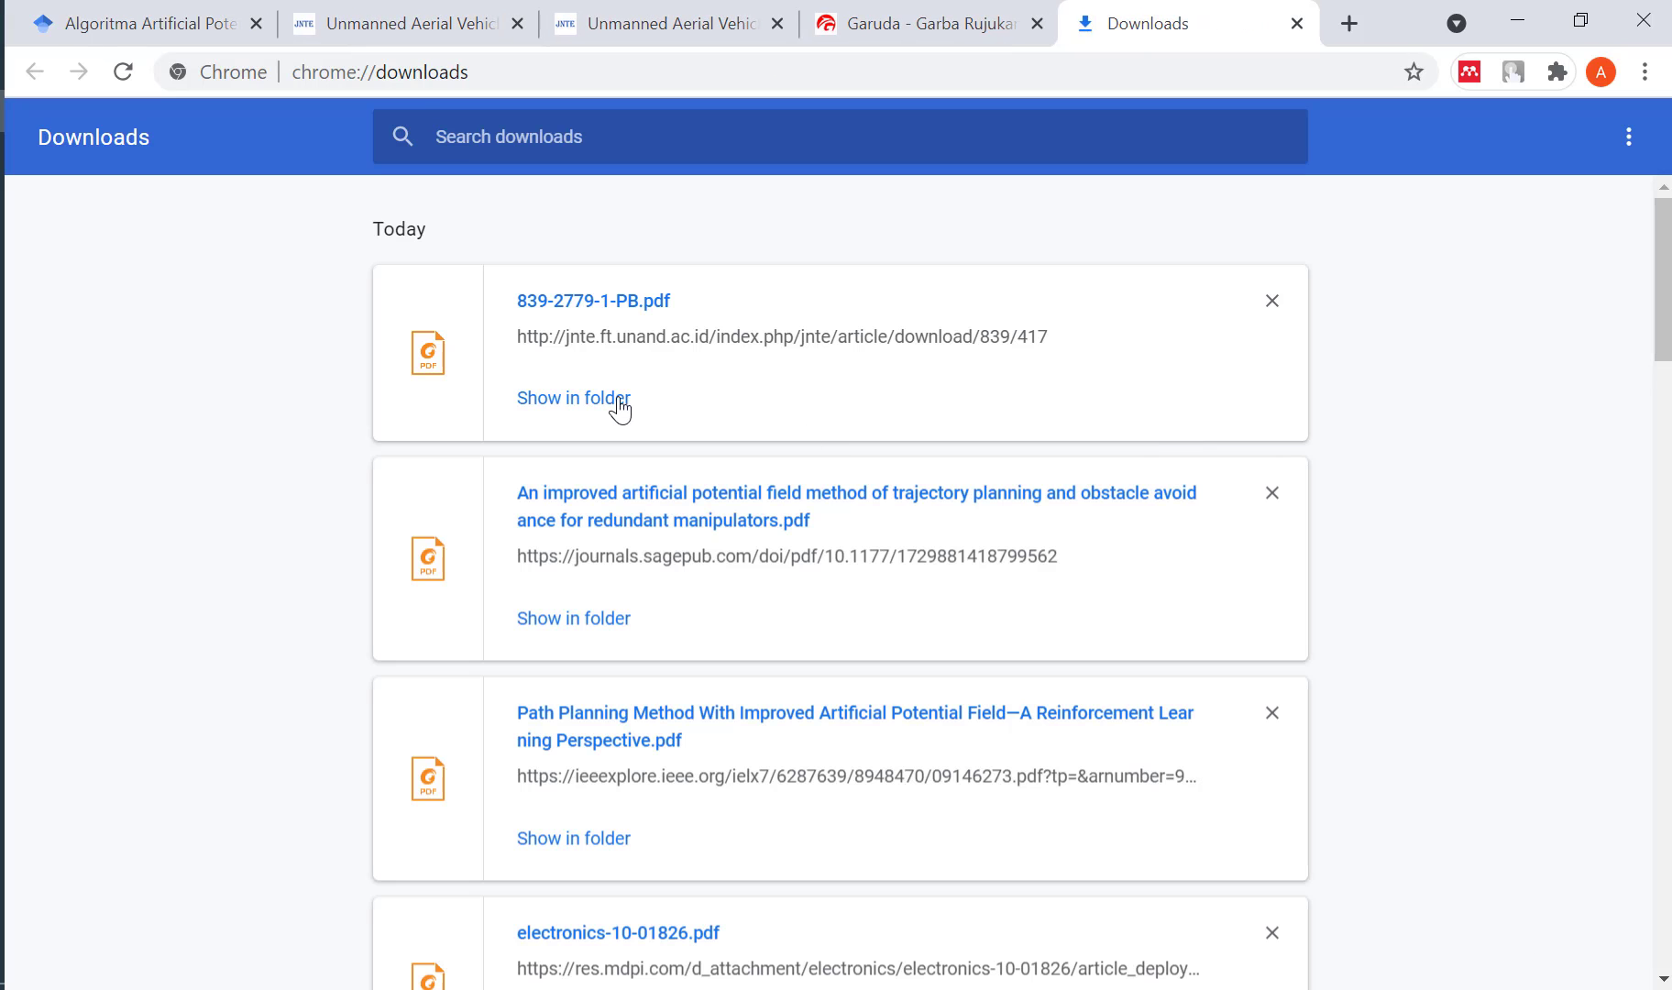
pyautogui.click(612, 408)
pyautogui.press('F2')
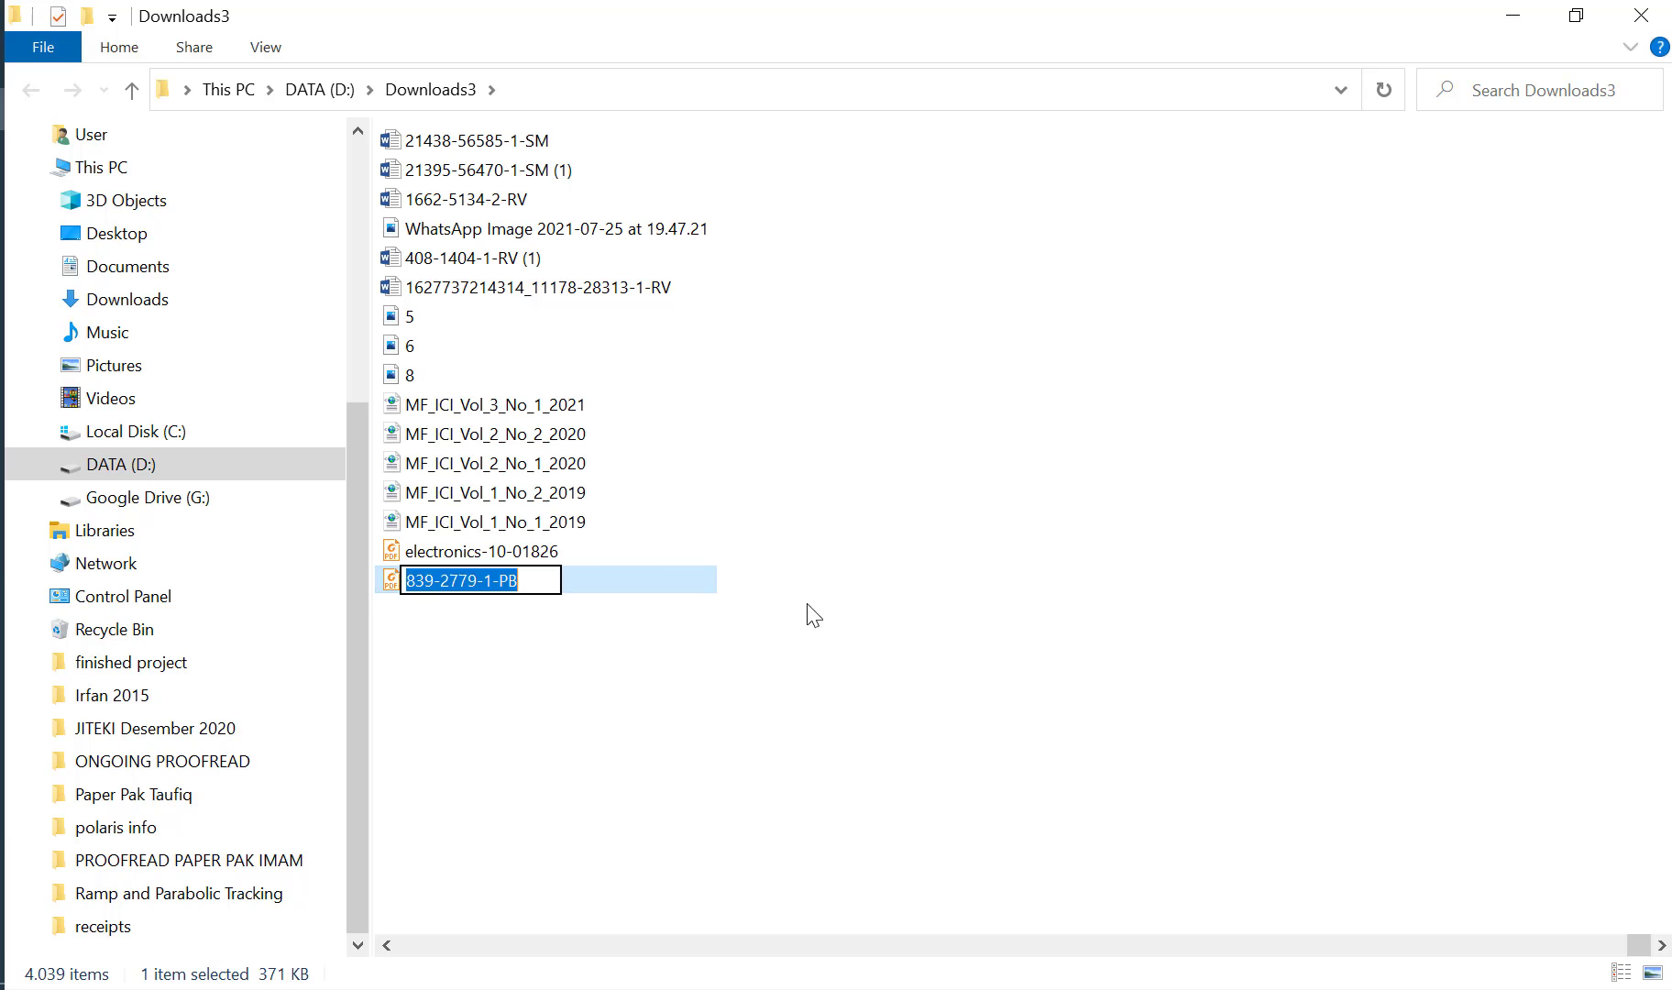
pyautogui.hotkey('ctrl', 'v')
pyautogui.press('Return')
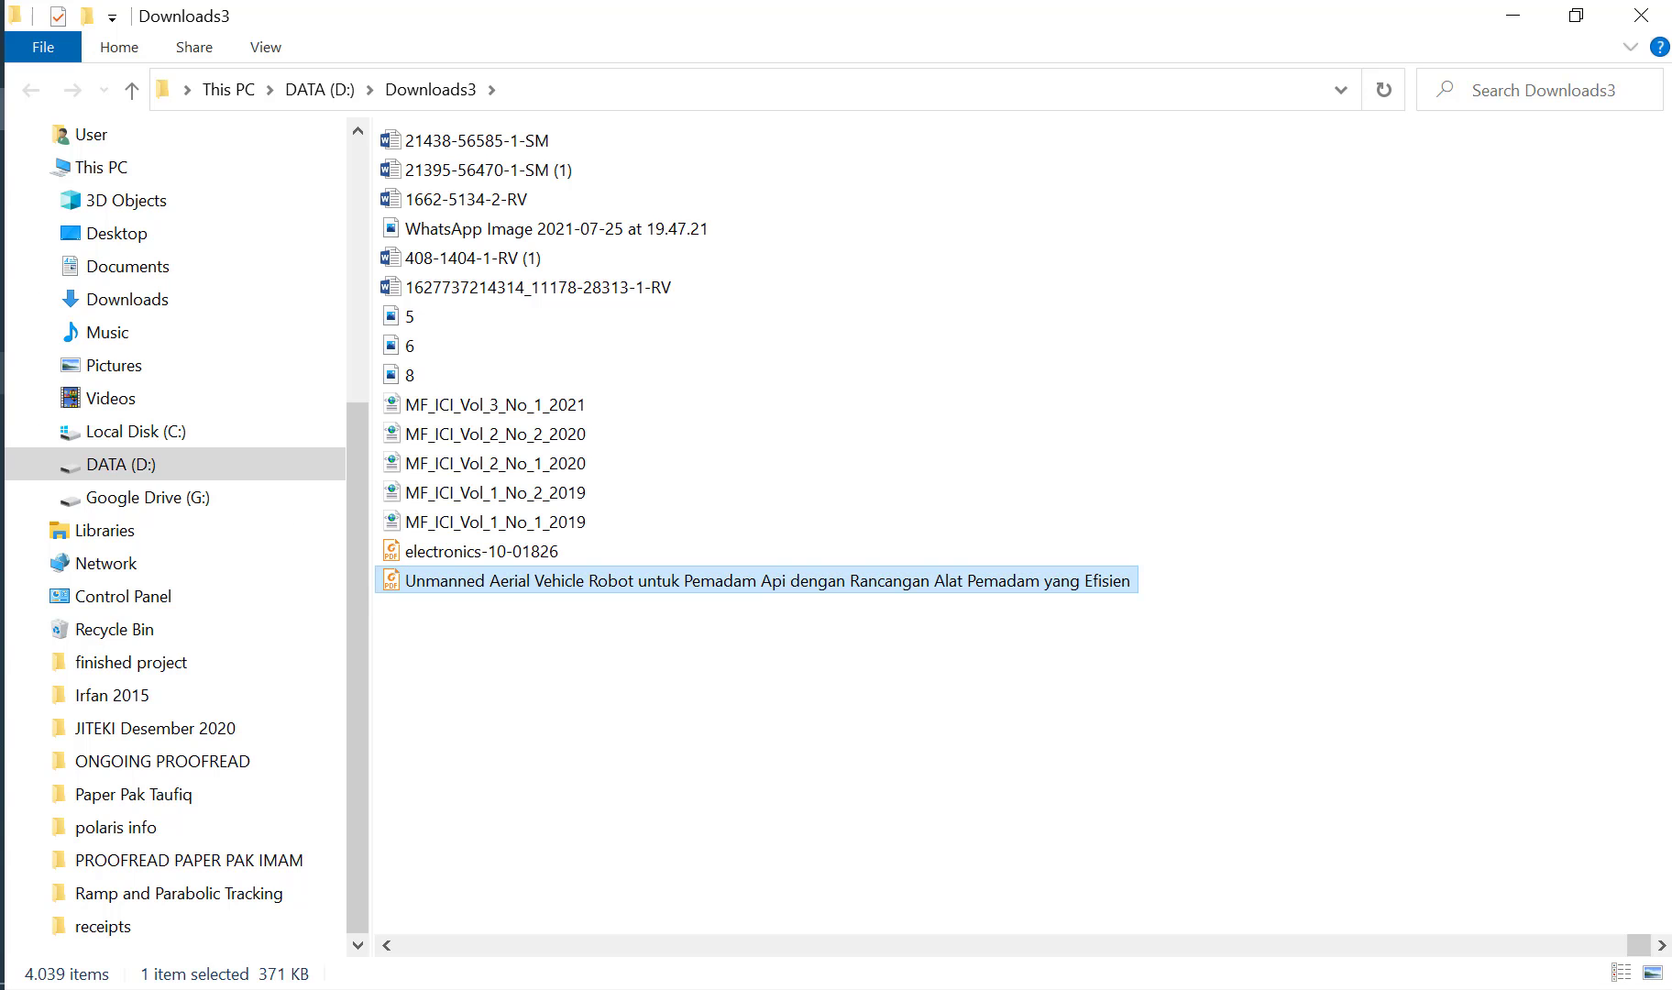
# Add the renamed PDF from File Explorer to the Review APF folder in Mendeley Desktop.
pyautogui.hotkey('alt', 'Tab')
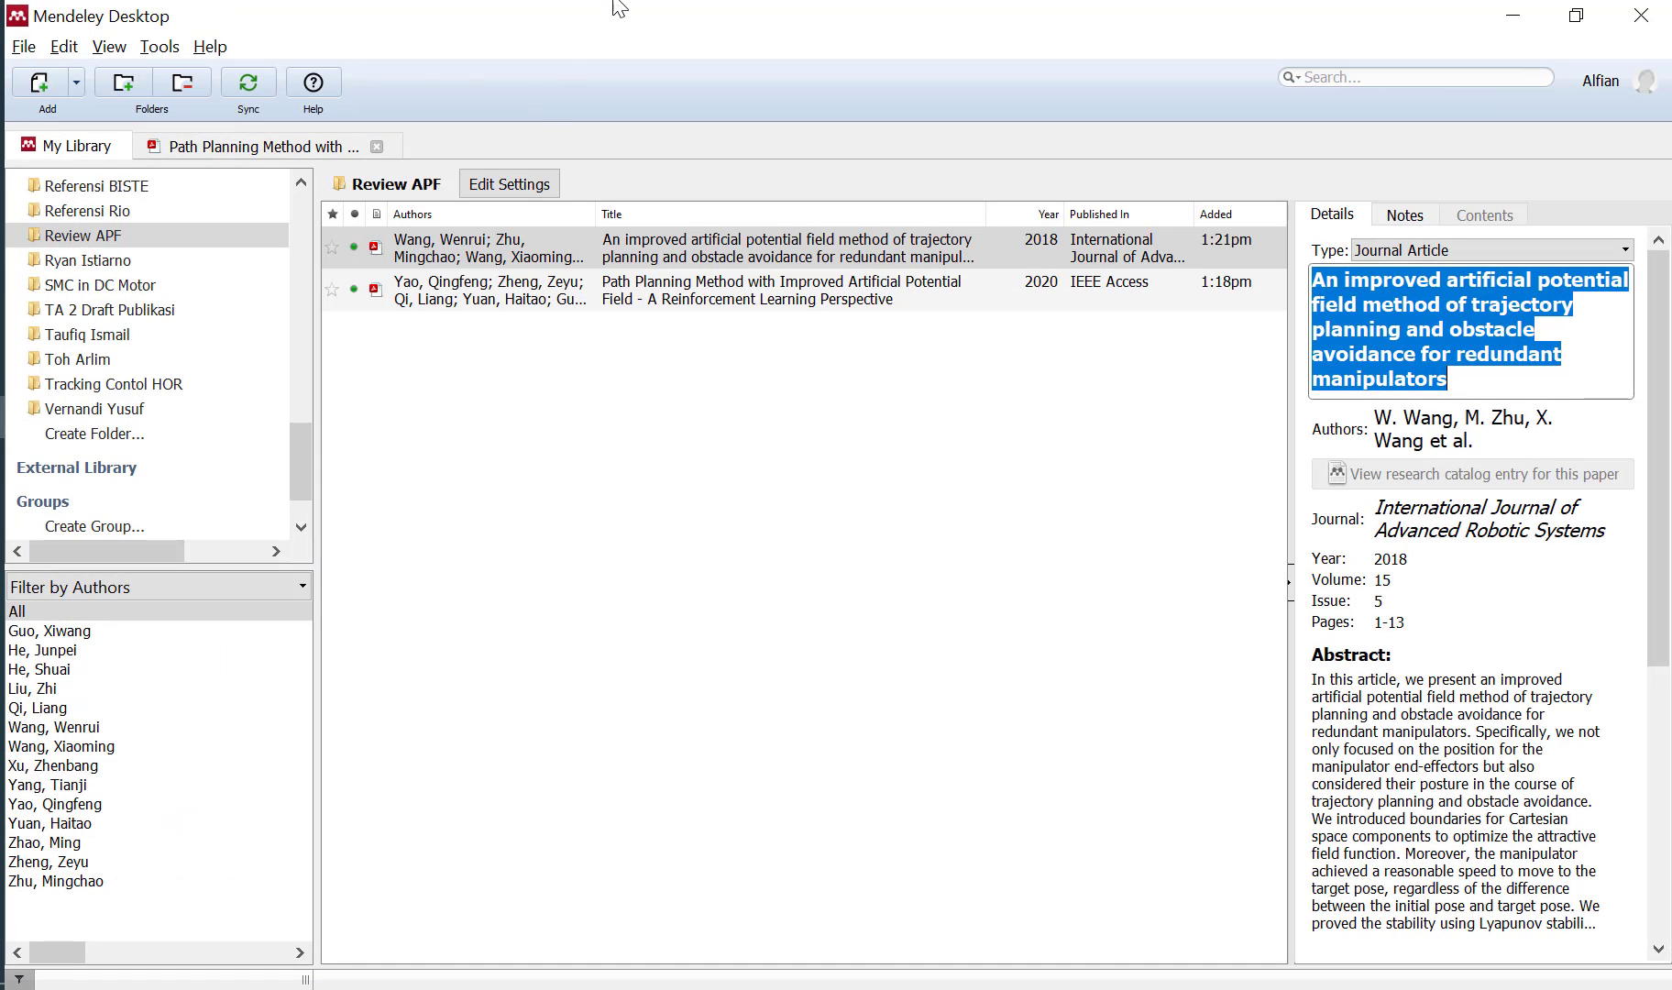
pyautogui.moveTo(614, 3); pyautogui.dragTo(1231, 91)
pyautogui.click(545, 591)
pyautogui.moveTo(425, 596); pyautogui.dragTo(1048, 577)
pyautogui.click(2, 502)
pyautogui.moveTo(469, 596); pyautogui.dragTo(1157, 589)
pyautogui.doubleClick(1189, 108)
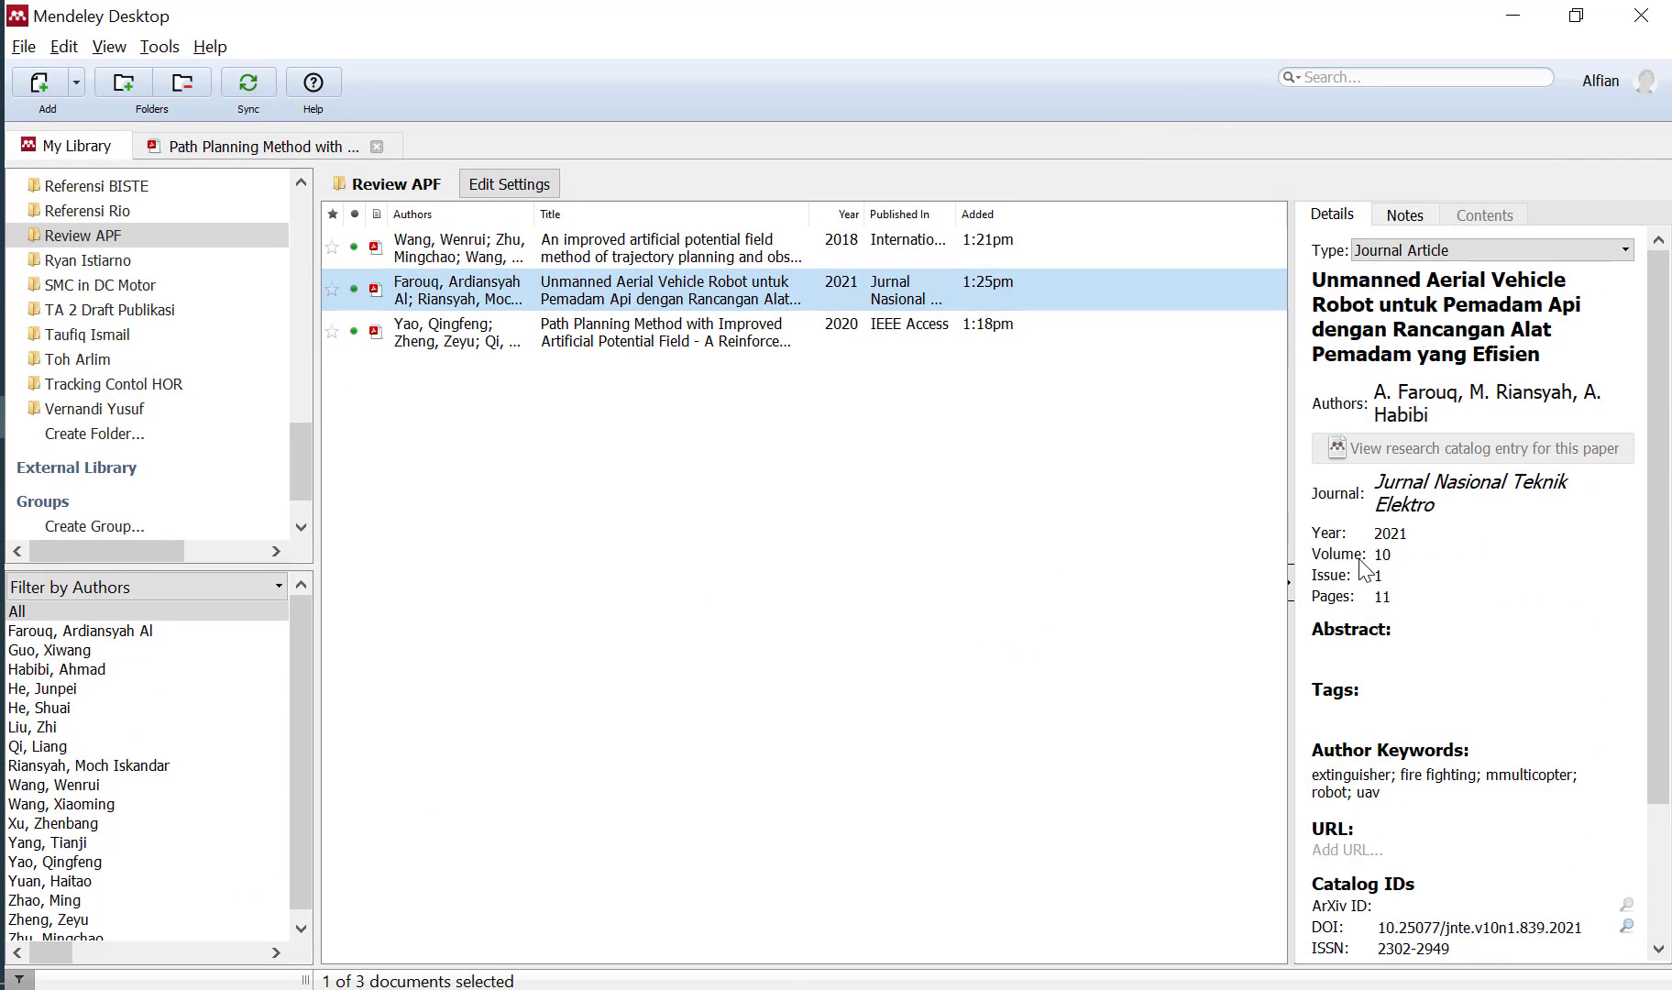
# Check the imported article's metadata in Mendeley, open its PDF and compare the journal, volume, issue and page details.
pyautogui.scroll(-3, 1522, 576)
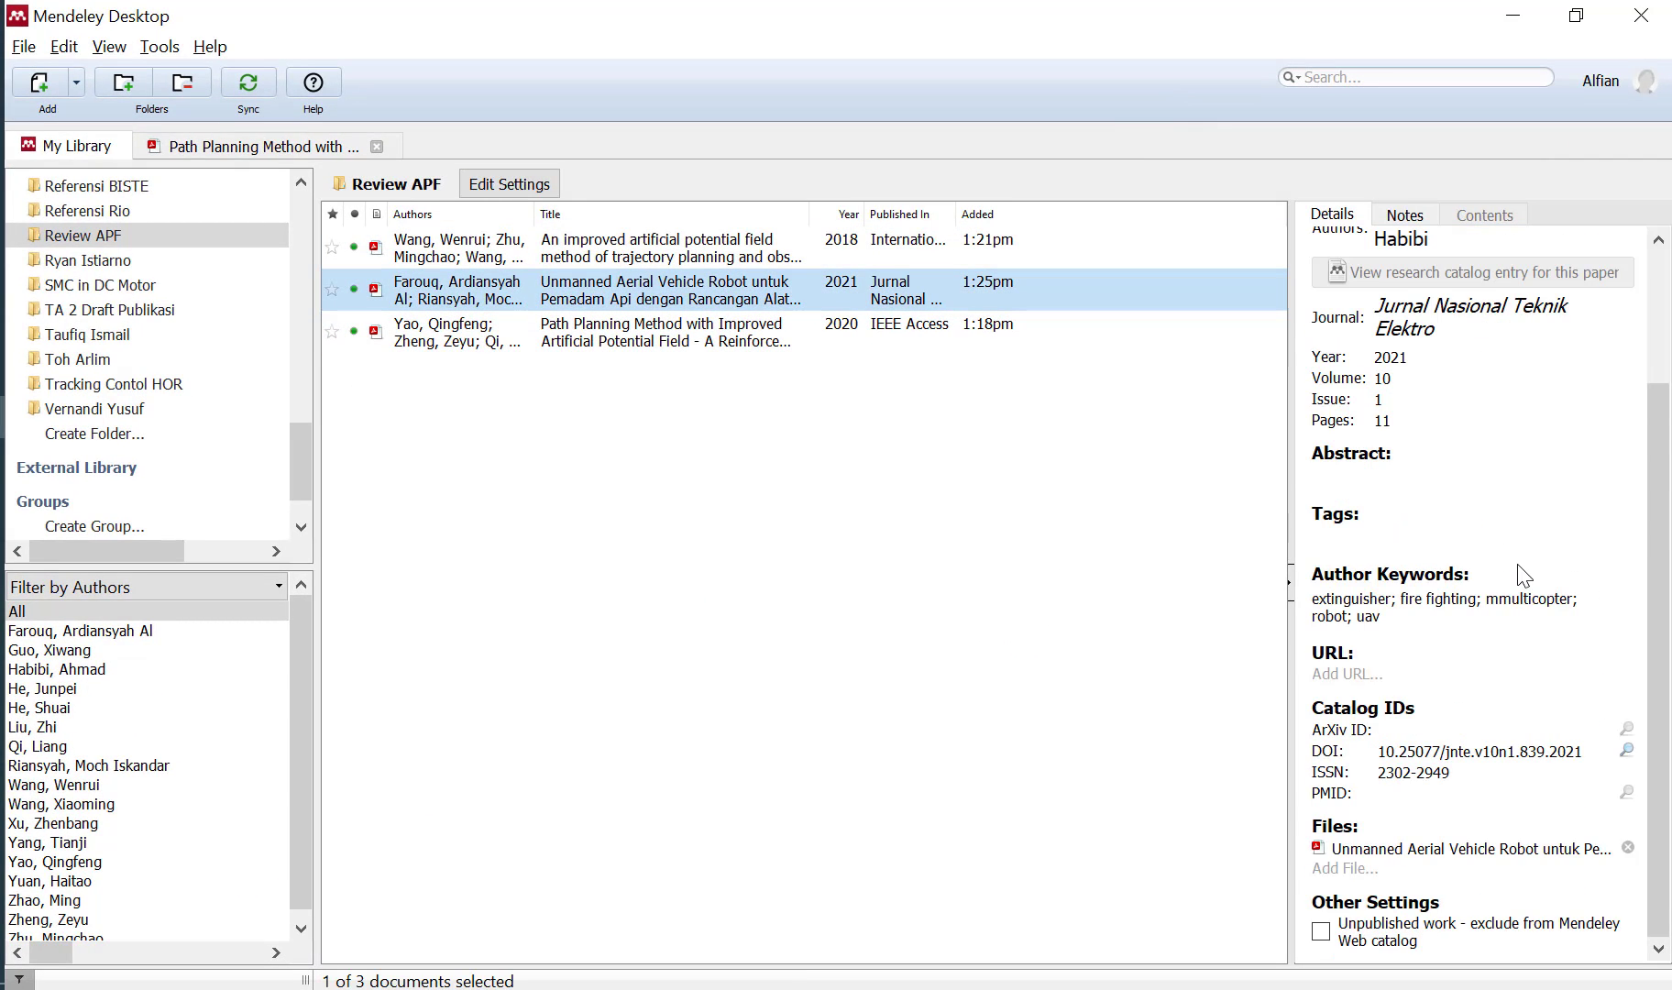
pyautogui.scroll(3, 1519, 572)
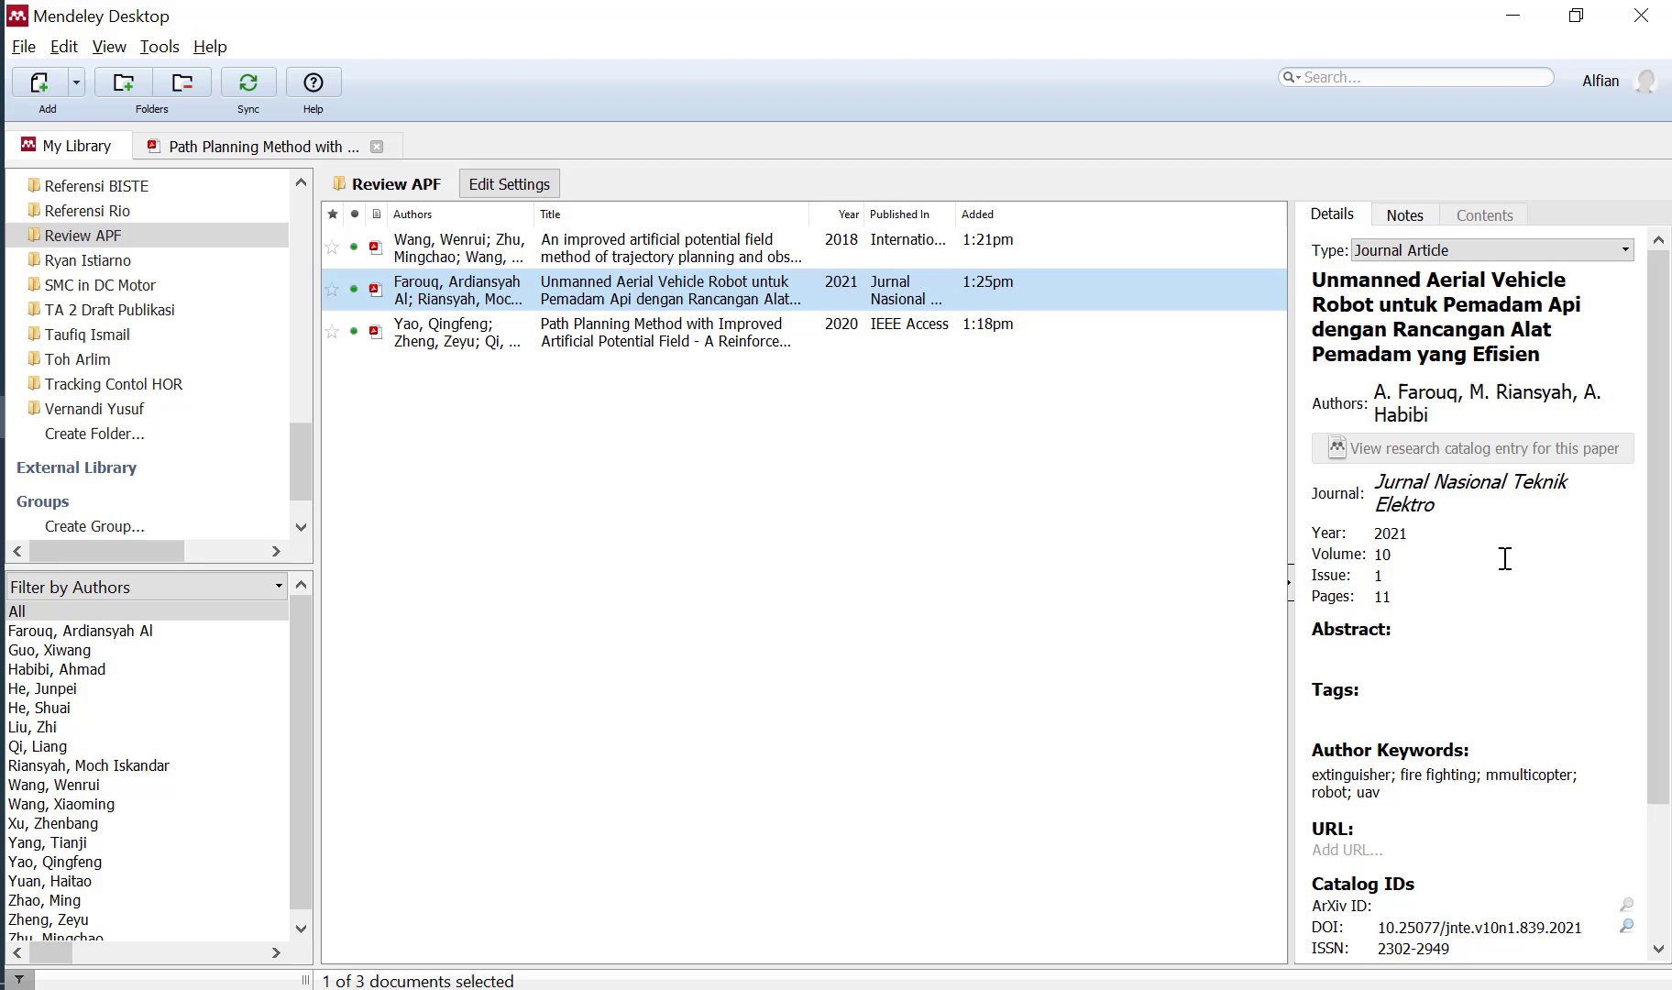
pyautogui.doubleClick(668, 301)
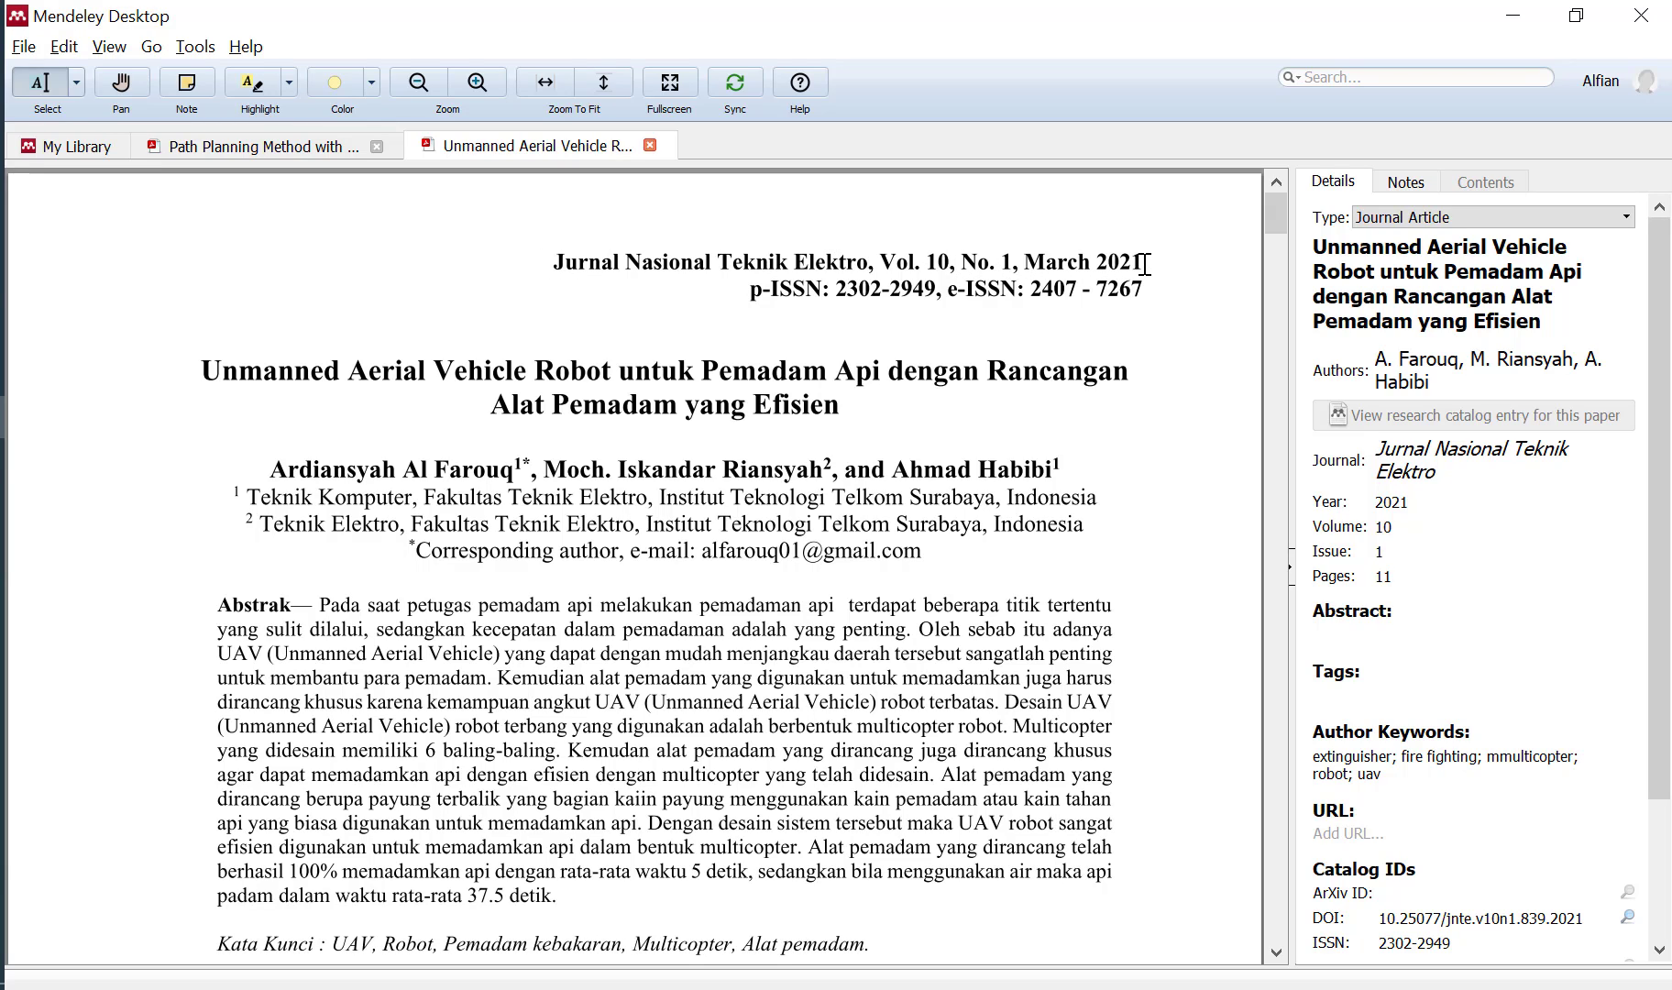
pyautogui.scroll(-7, 962, 383)
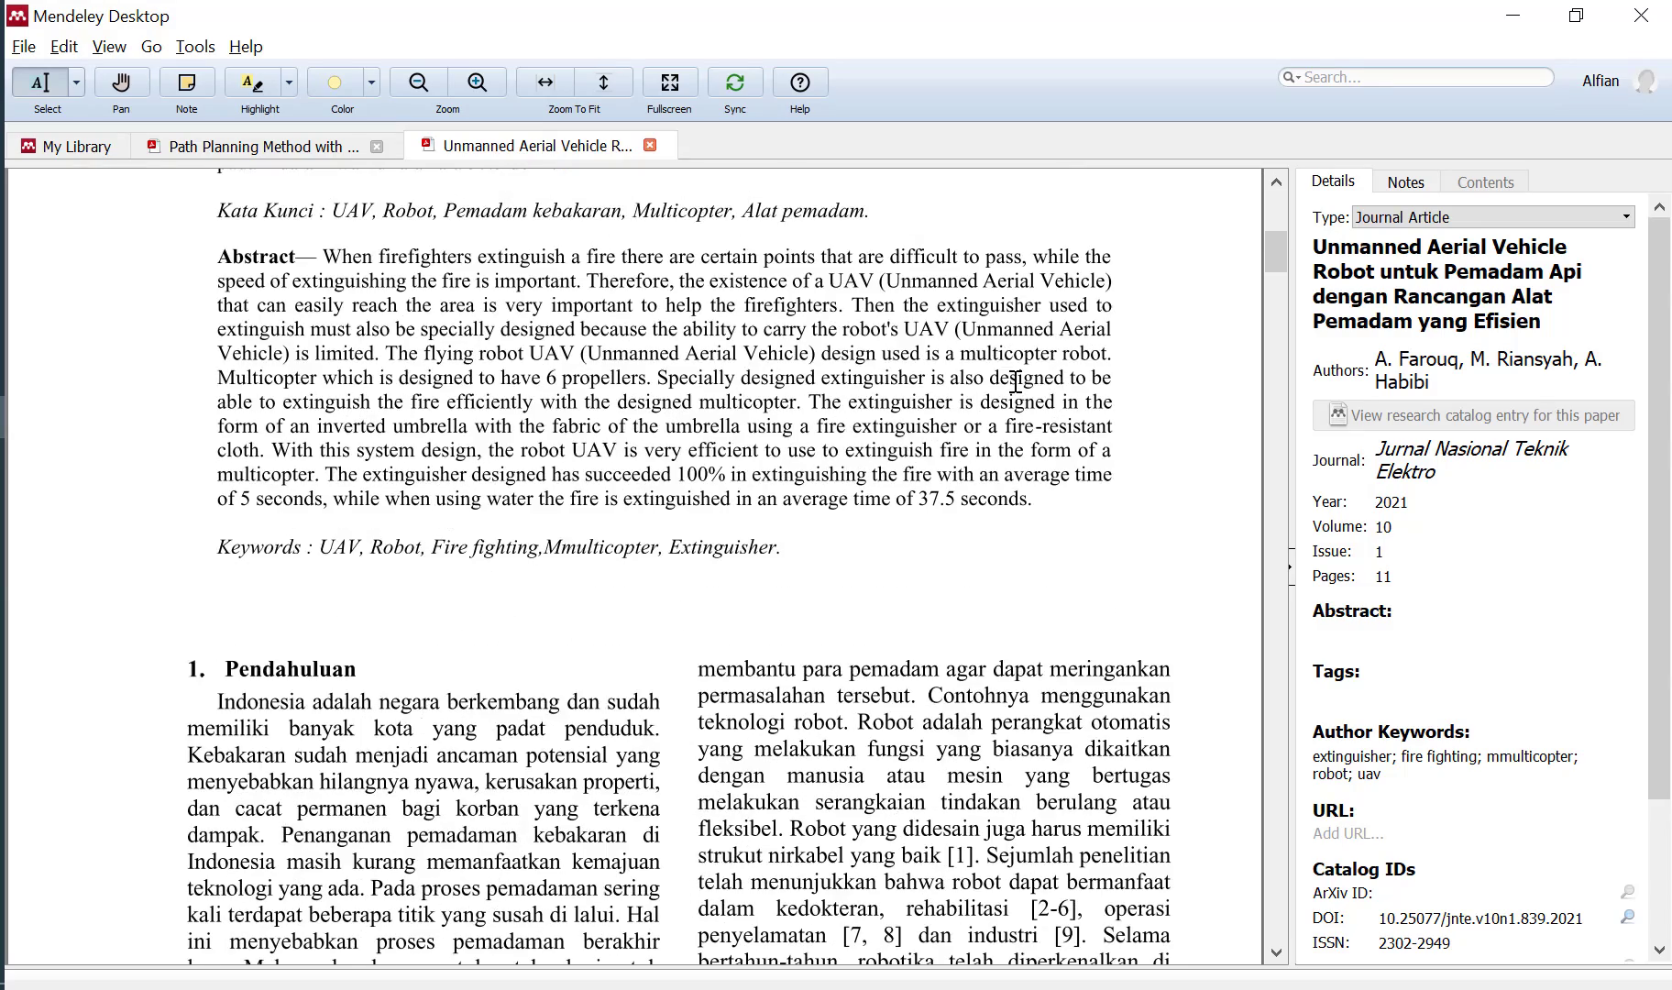
pyautogui.scroll(6, 906, 384)
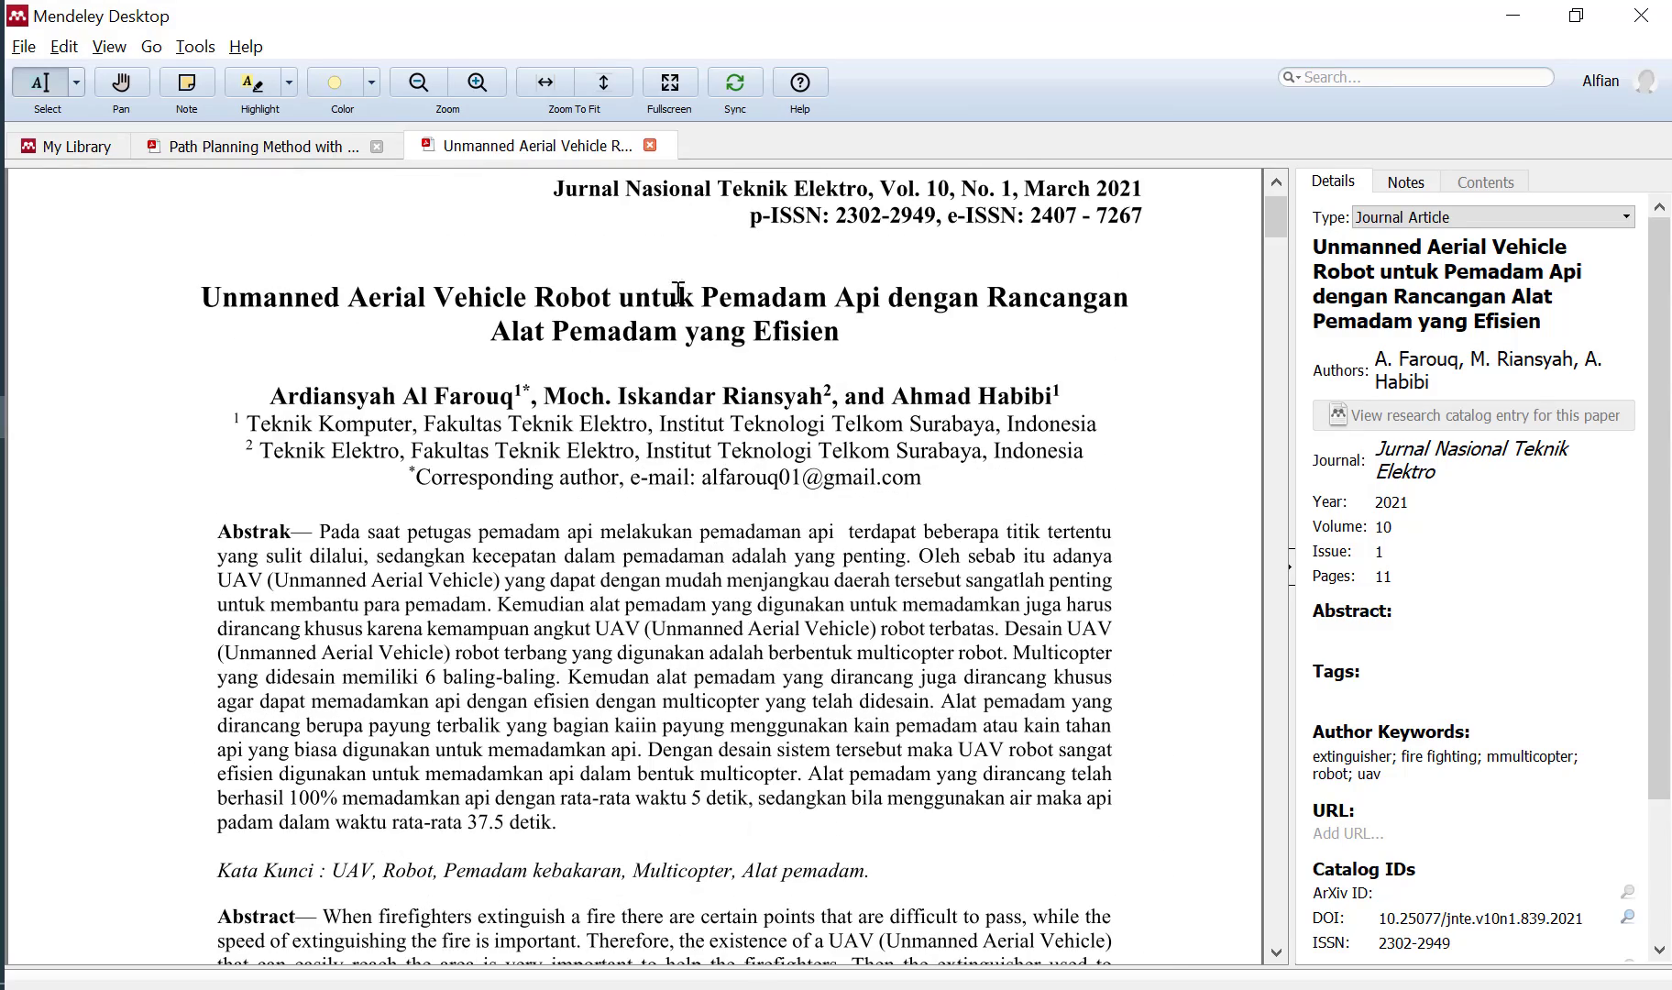
pyautogui.scroll(-10, 959, 453)
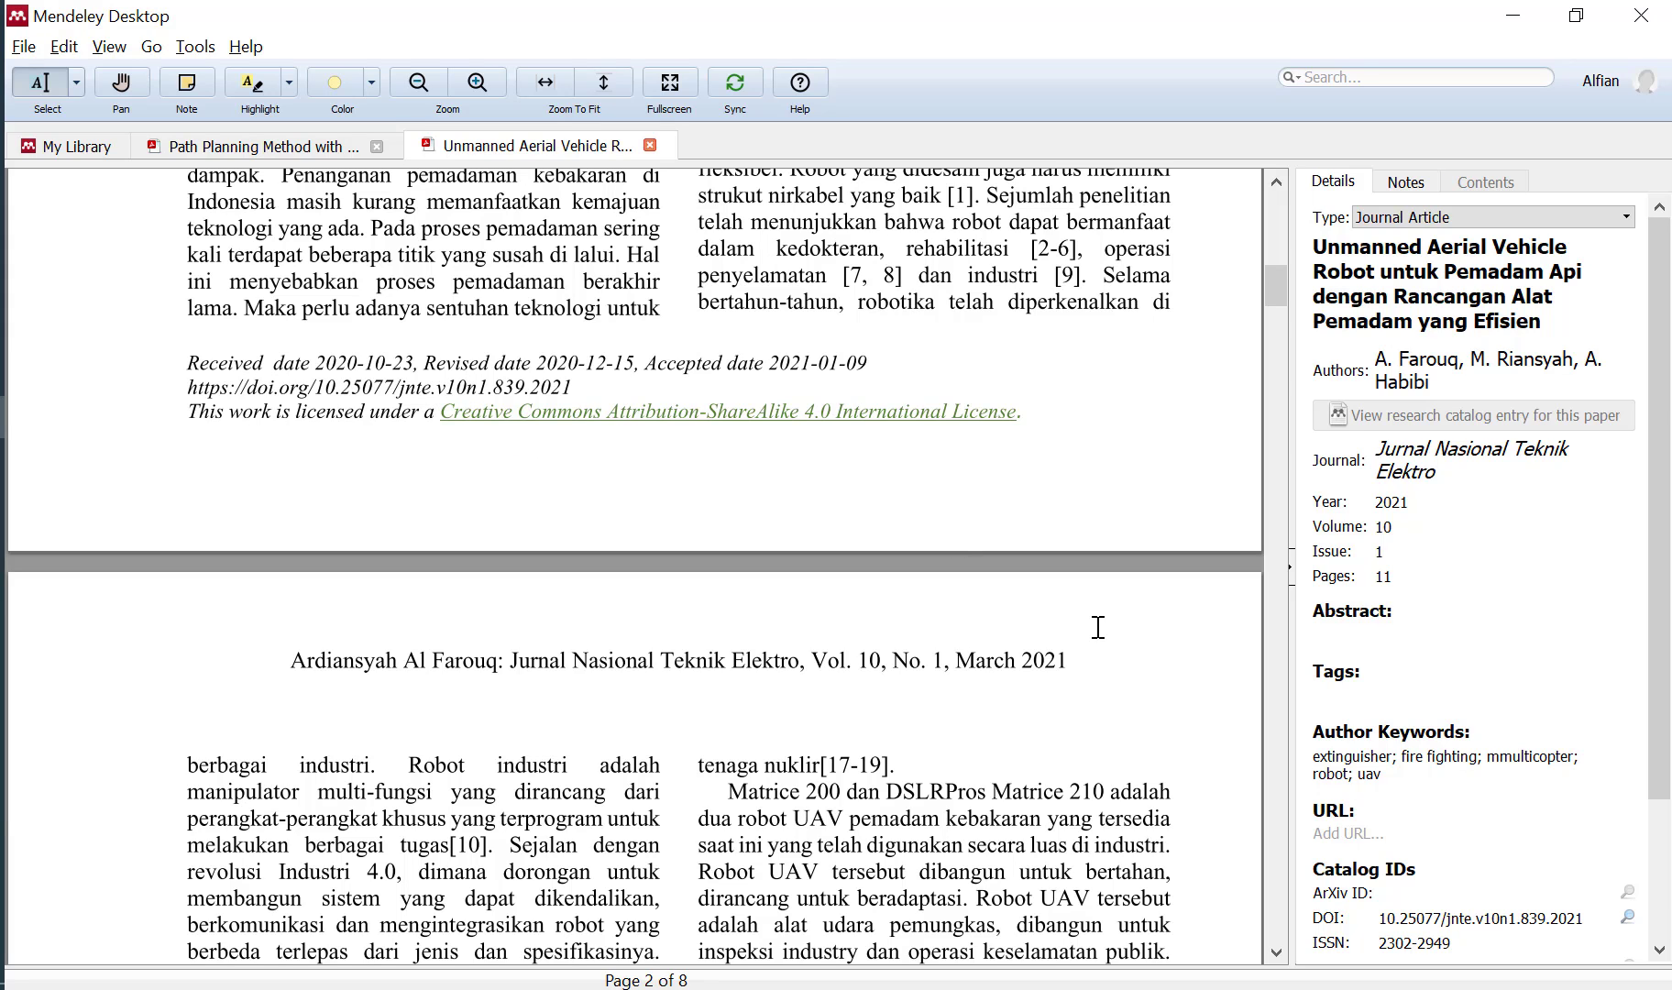
pyautogui.scroll(-3, 1583, 747)
pyautogui.scroll(-3, 889, 631)
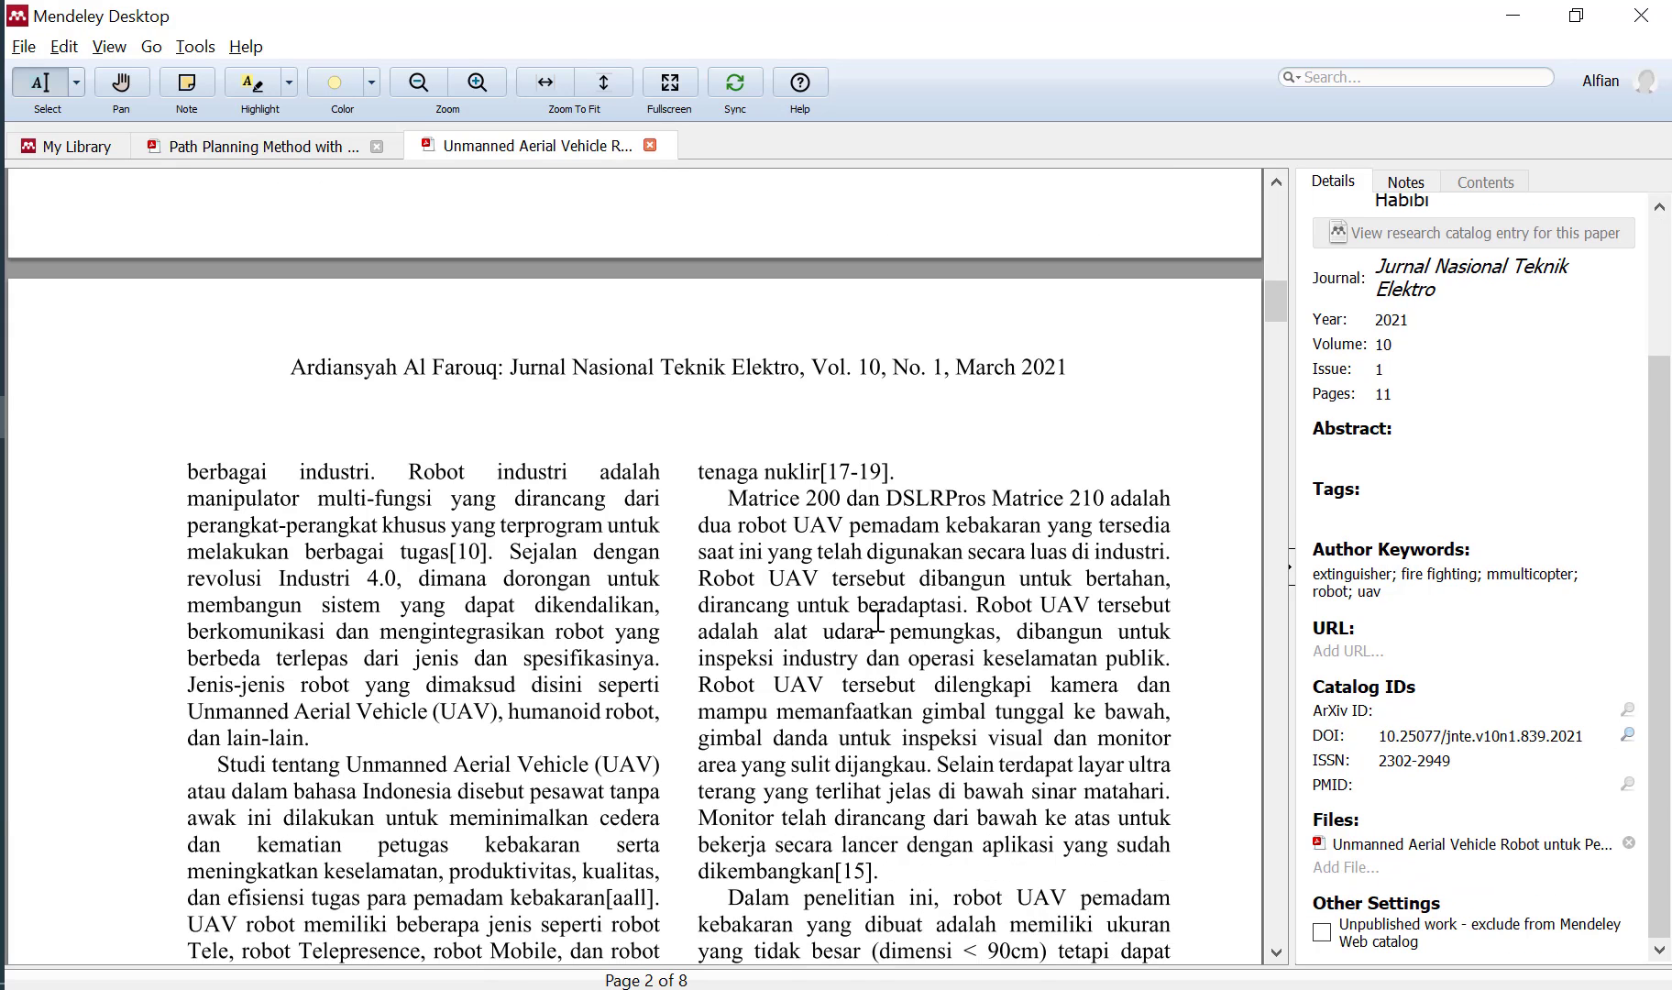
pyautogui.scroll(-20, 1083, 707)
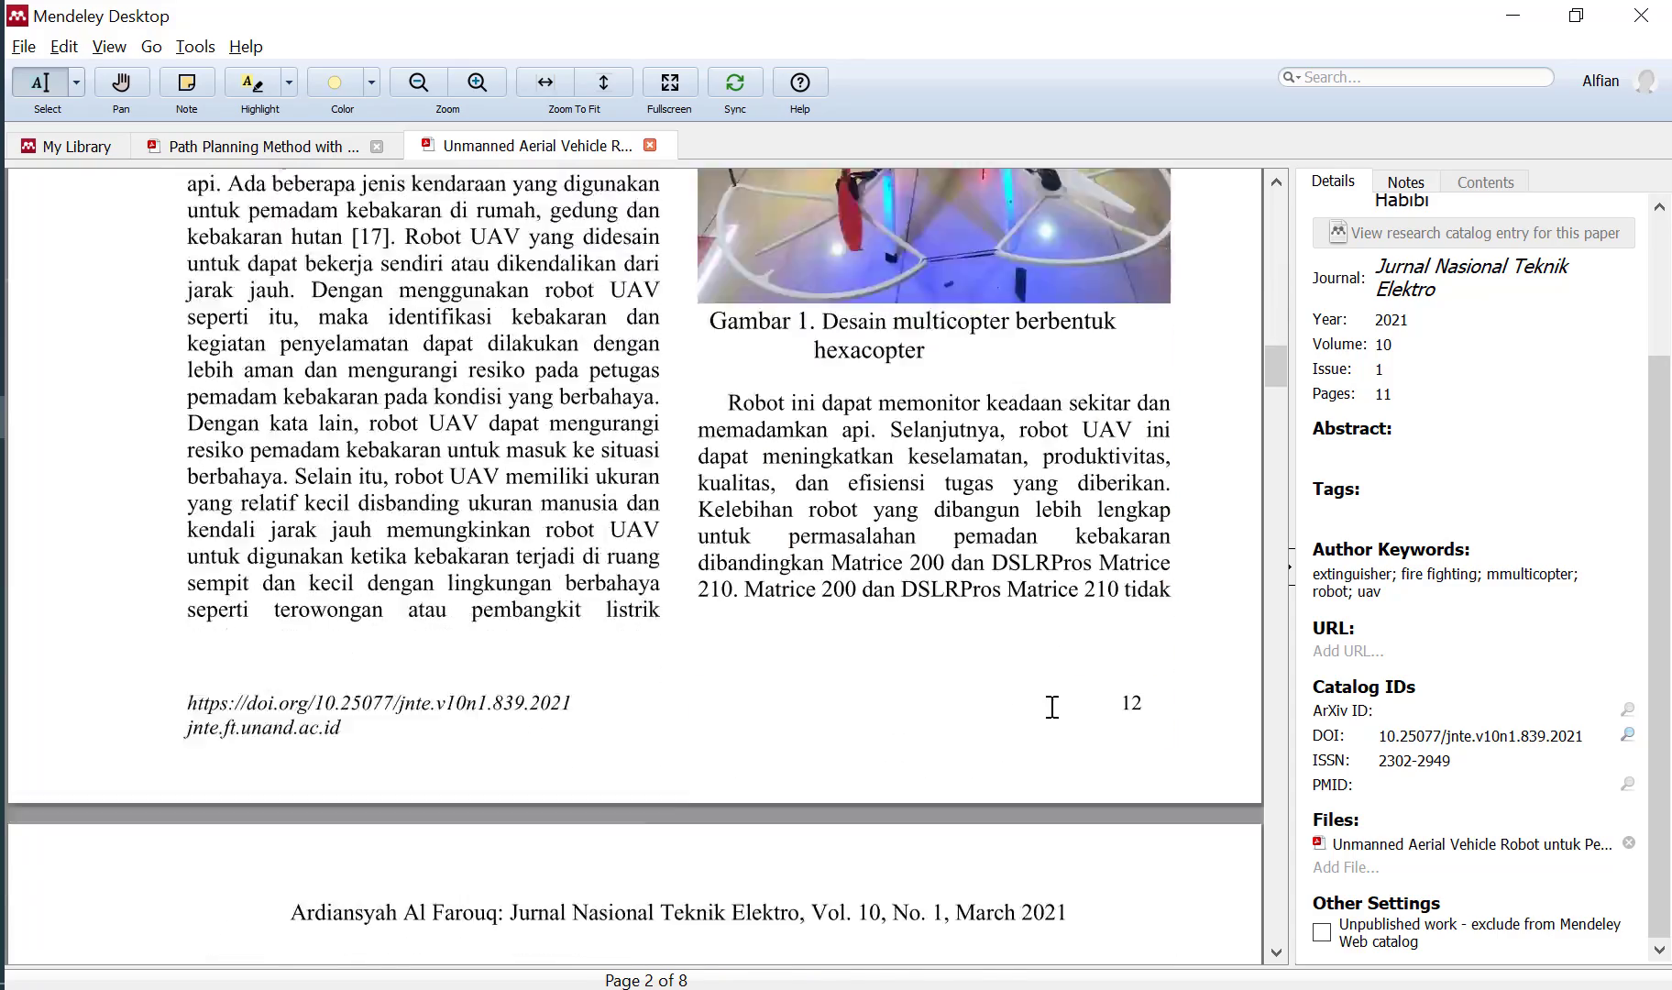
pyautogui.scroll(-20, 1054, 707)
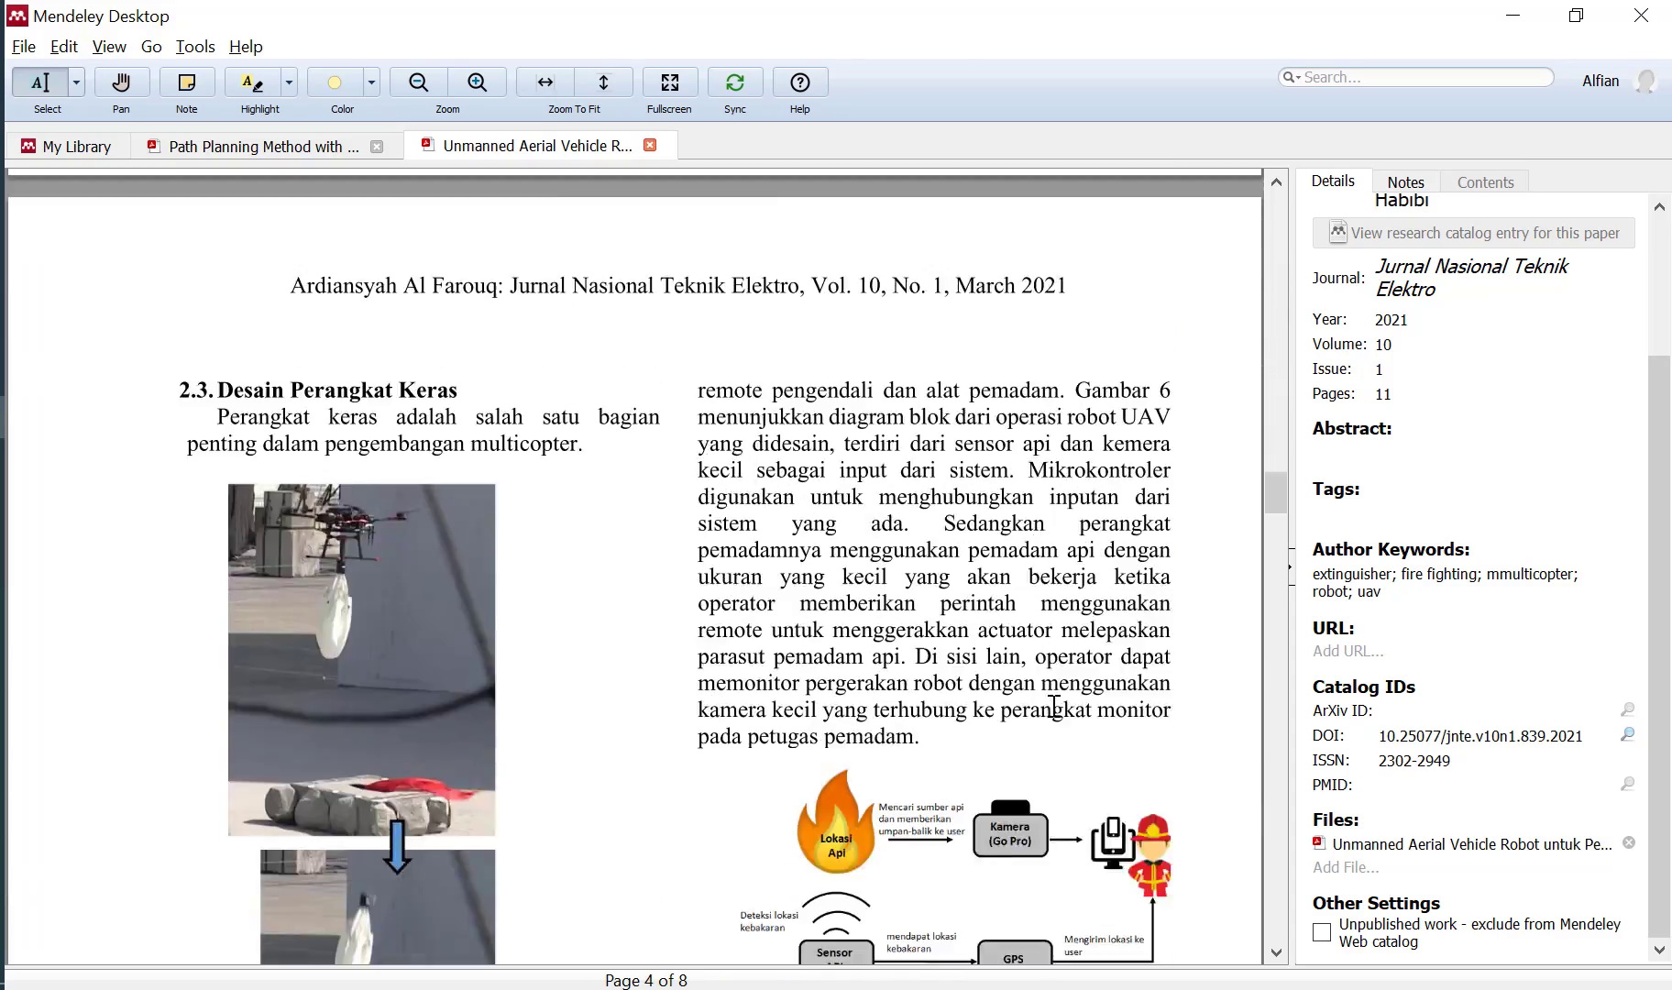
pyautogui.moveTo(1273, 573); pyautogui.dragTo(1265, 194)
# Copy the article's title and use it to insert its Mendeley citation in Word on a new line above "Daftar Pustaka / Referensi".
pyautogui.click(1504, 311)
pyautogui.hotkey('ctrl', 'c')
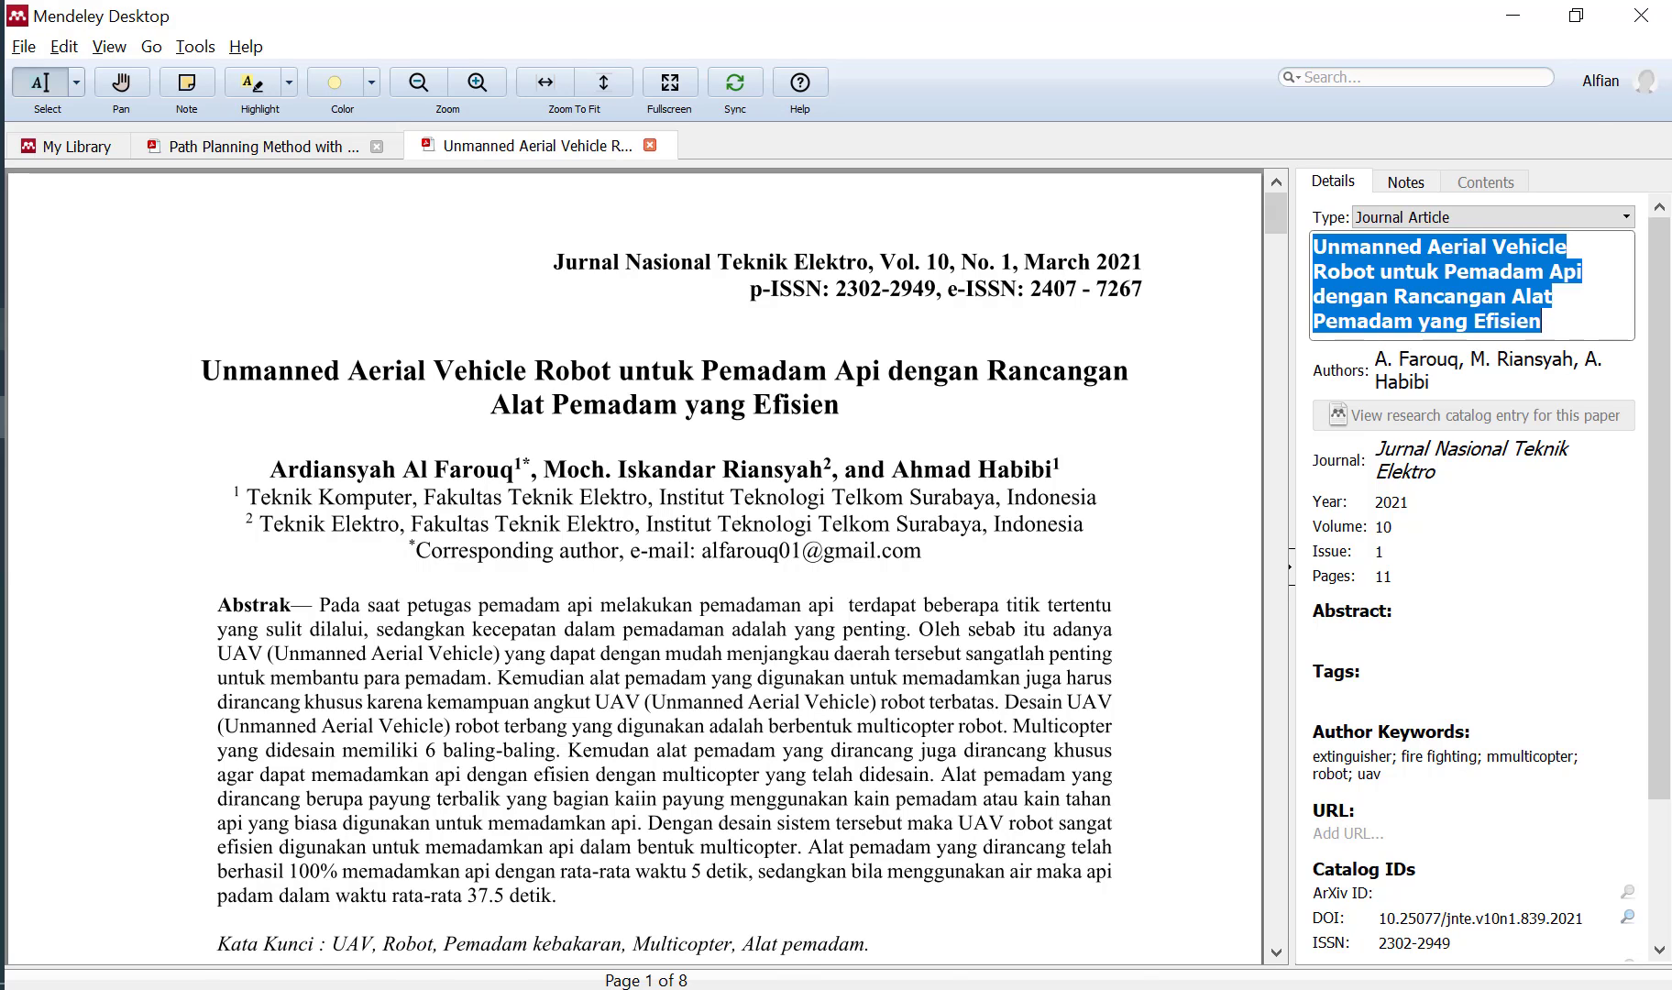
pyautogui.hotkey('alt', 'Tab')
pyautogui.scroll(-3, 706, 571)
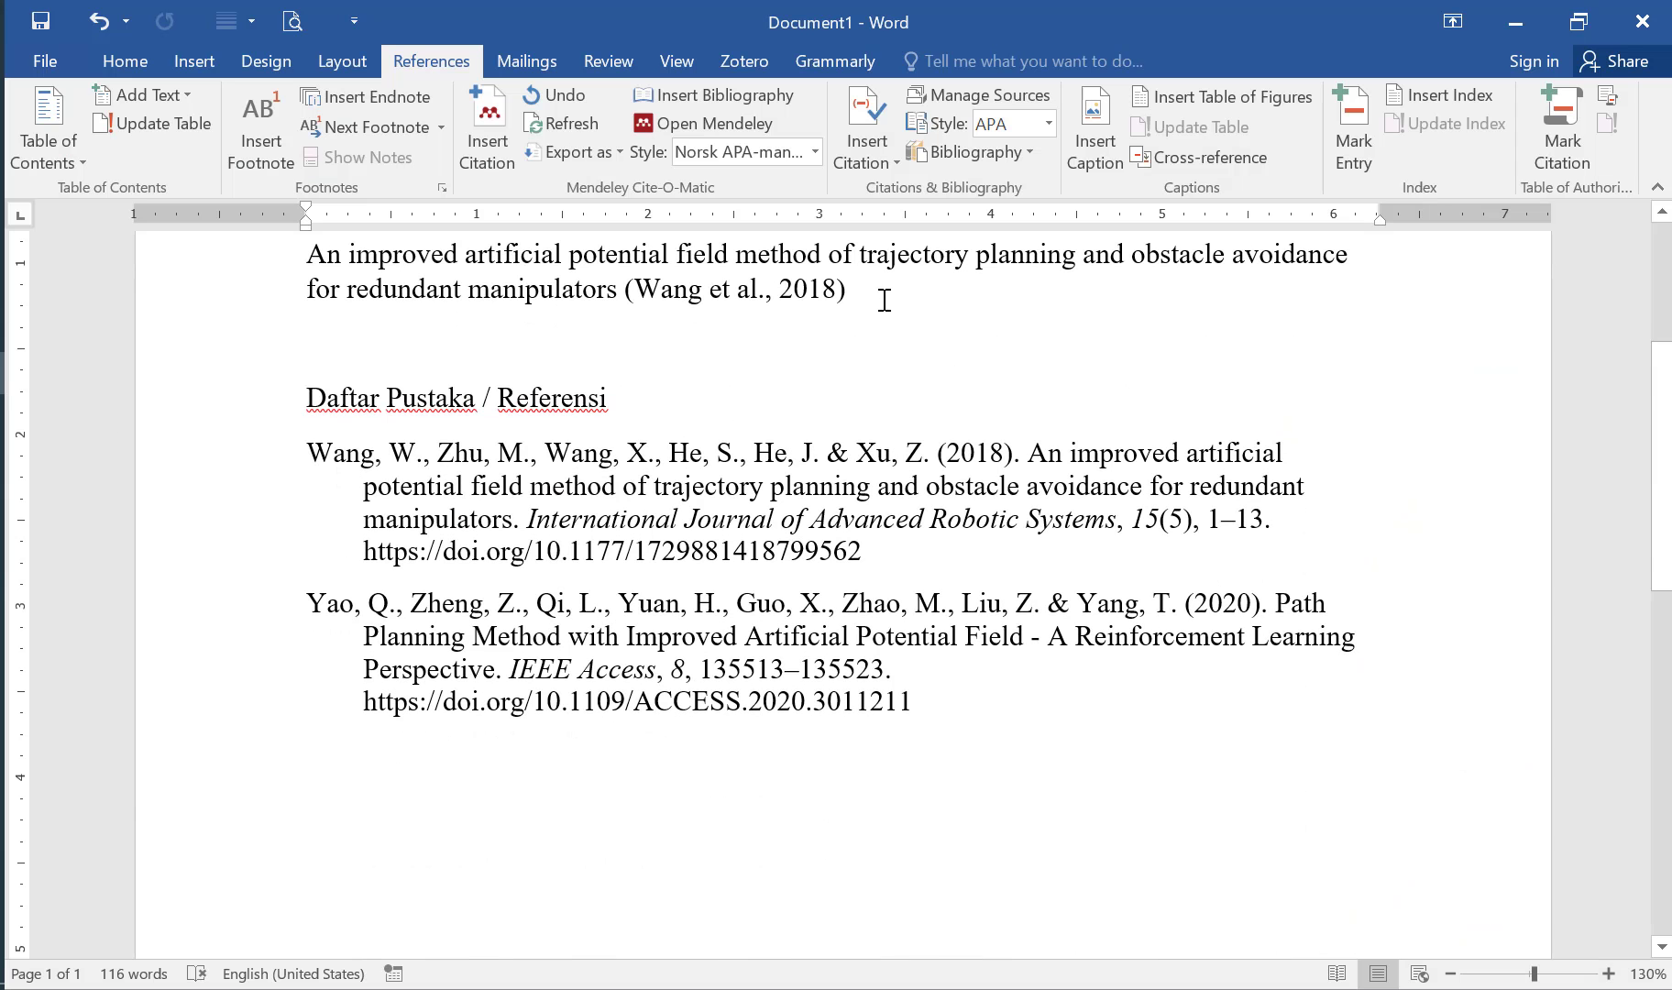
pyautogui.press('Return')
pyautogui.press('Return')
pyautogui.click(487, 129)
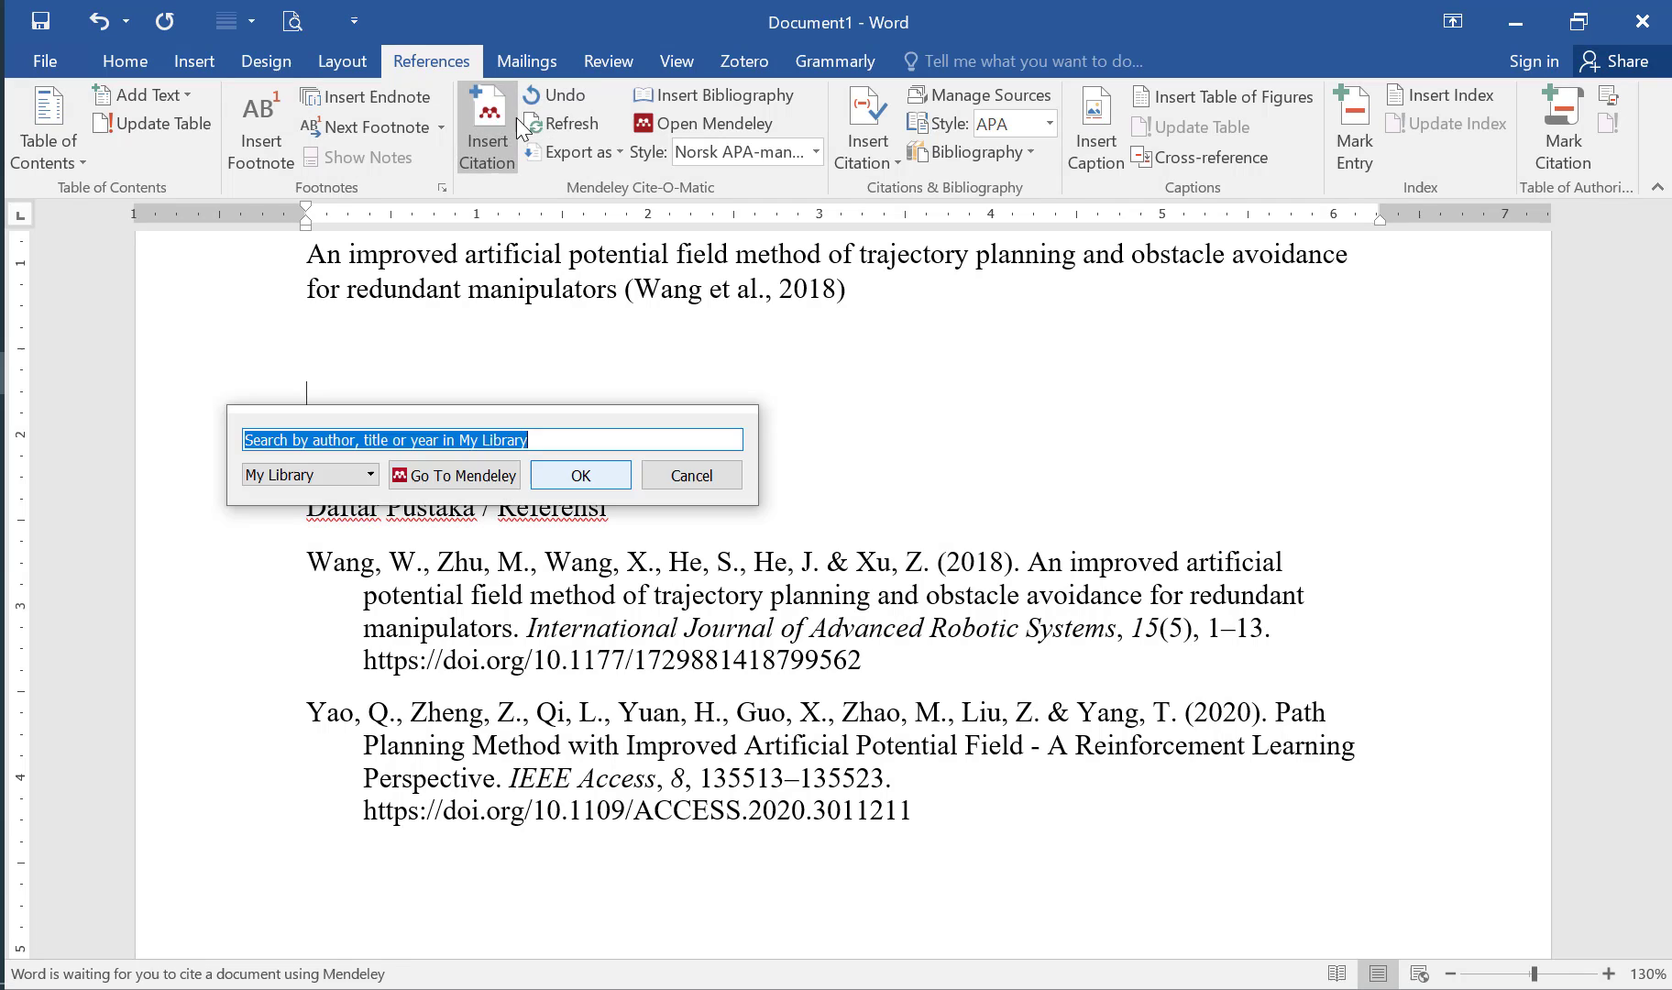
pyautogui.hotkey('ctrl', 'v')
pyautogui.click(587, 552)
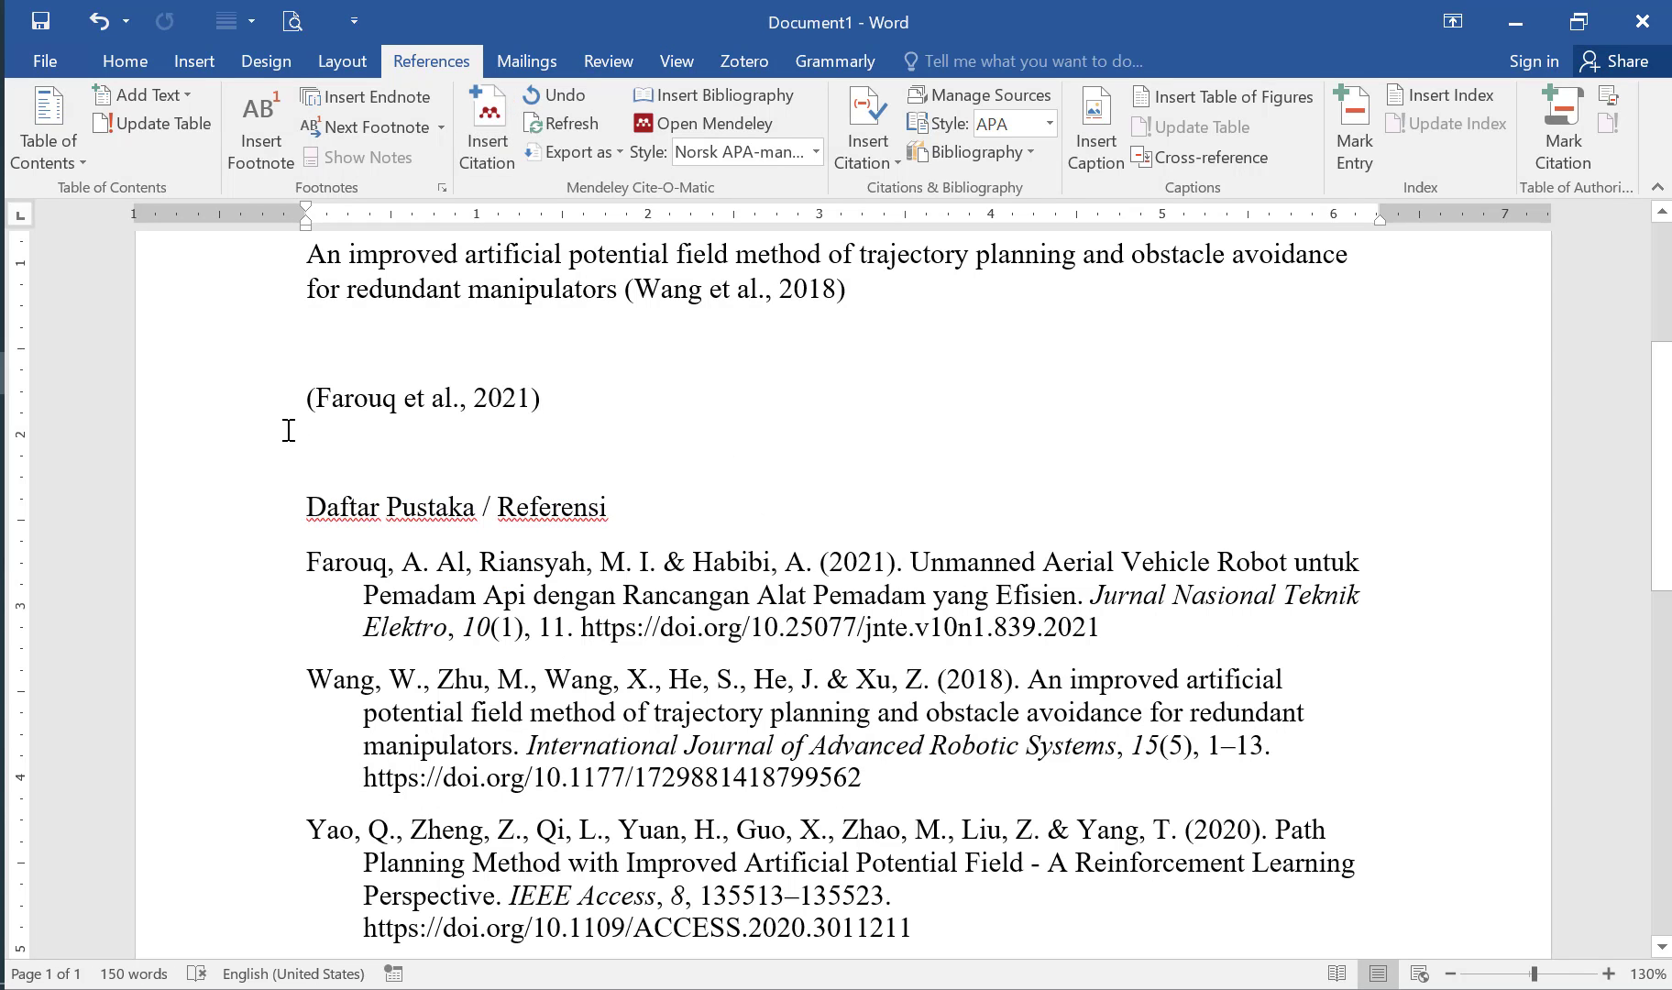
# Paste the copied title "Unmanned Aerial Vehicle Robot untuk Pemadam Api dengan Rancangan Alat Pemadam yang Efisien" before its citation in Word.
pyautogui.rightClick(254, 415)
pyautogui.click(335, 519)
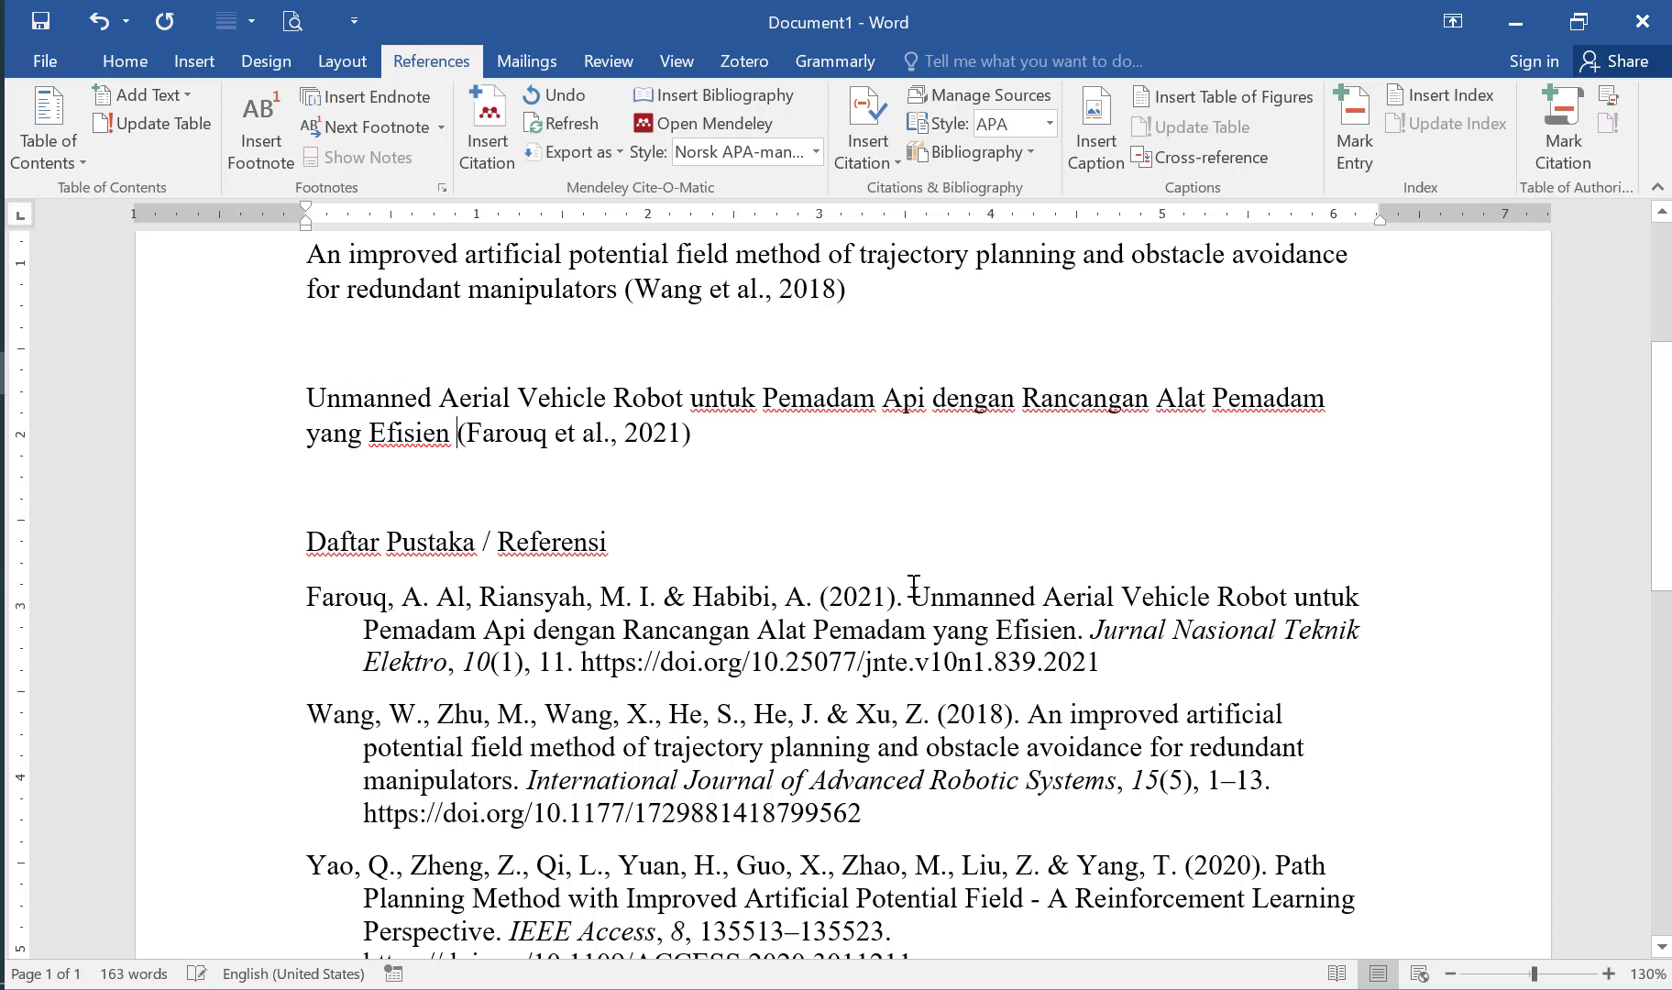
# Review the Unmanned Aerial Vehicle article's entry under "Daftar Pustaka / Referensi", checking its authors, year, journal, volume, pages and DOI link.
pyautogui.scroll(-5, 1022, 515)
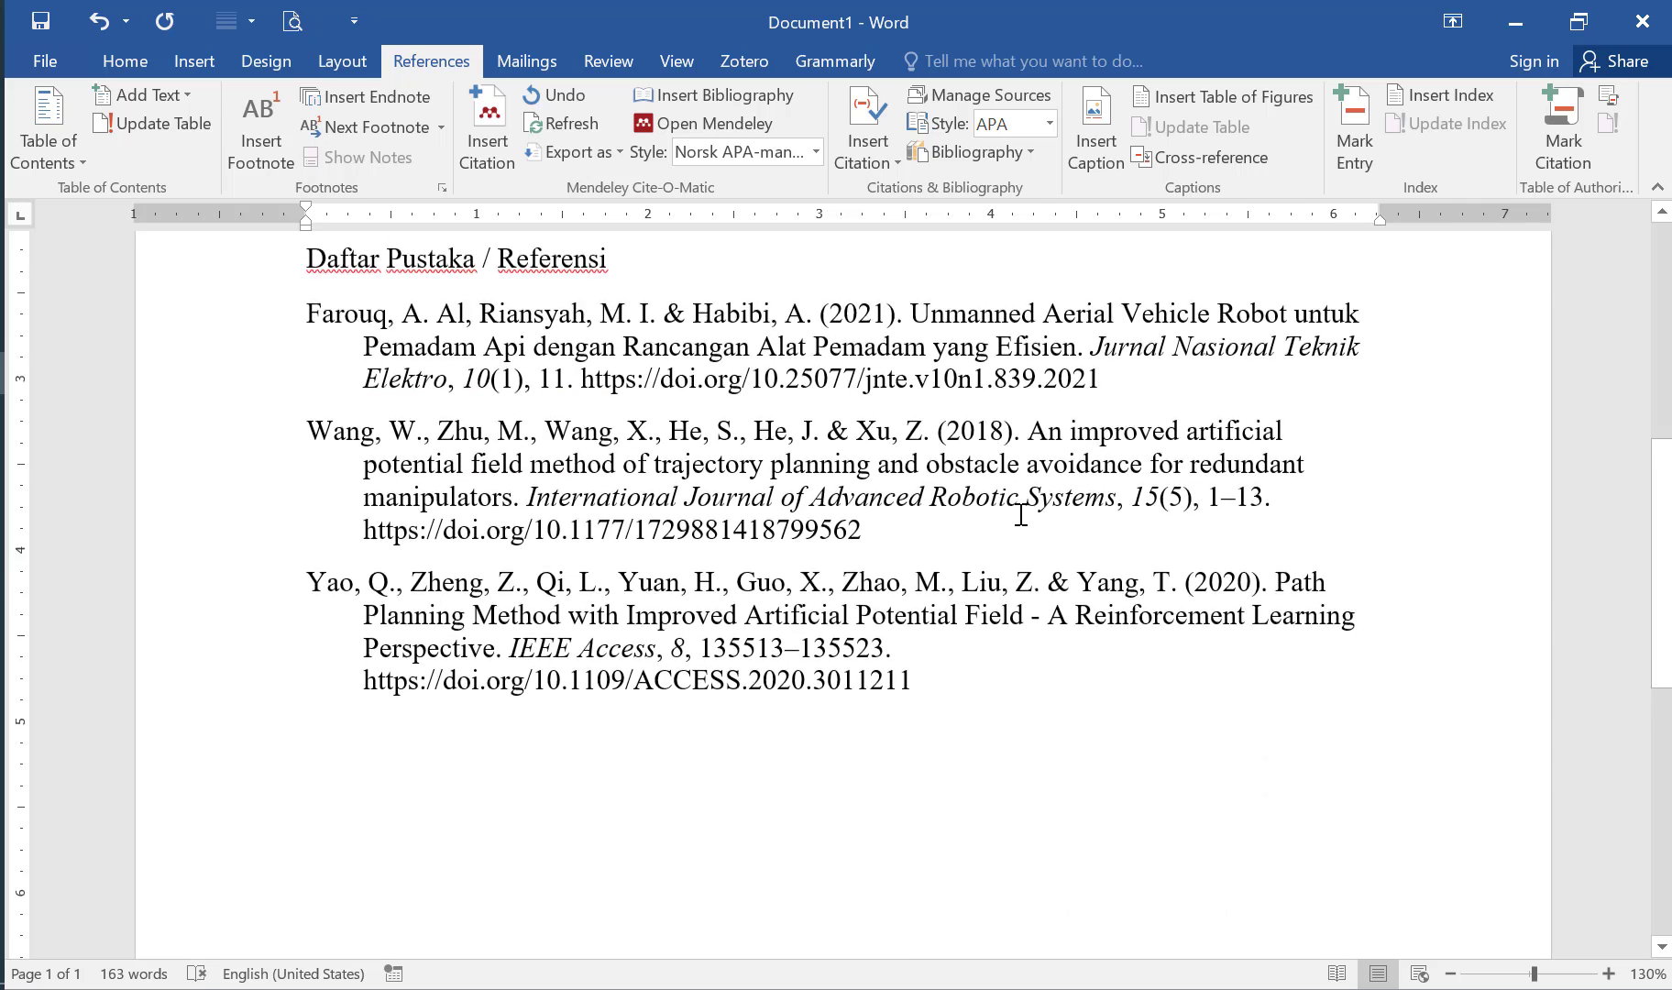
pyautogui.scroll(3, 1021, 515)
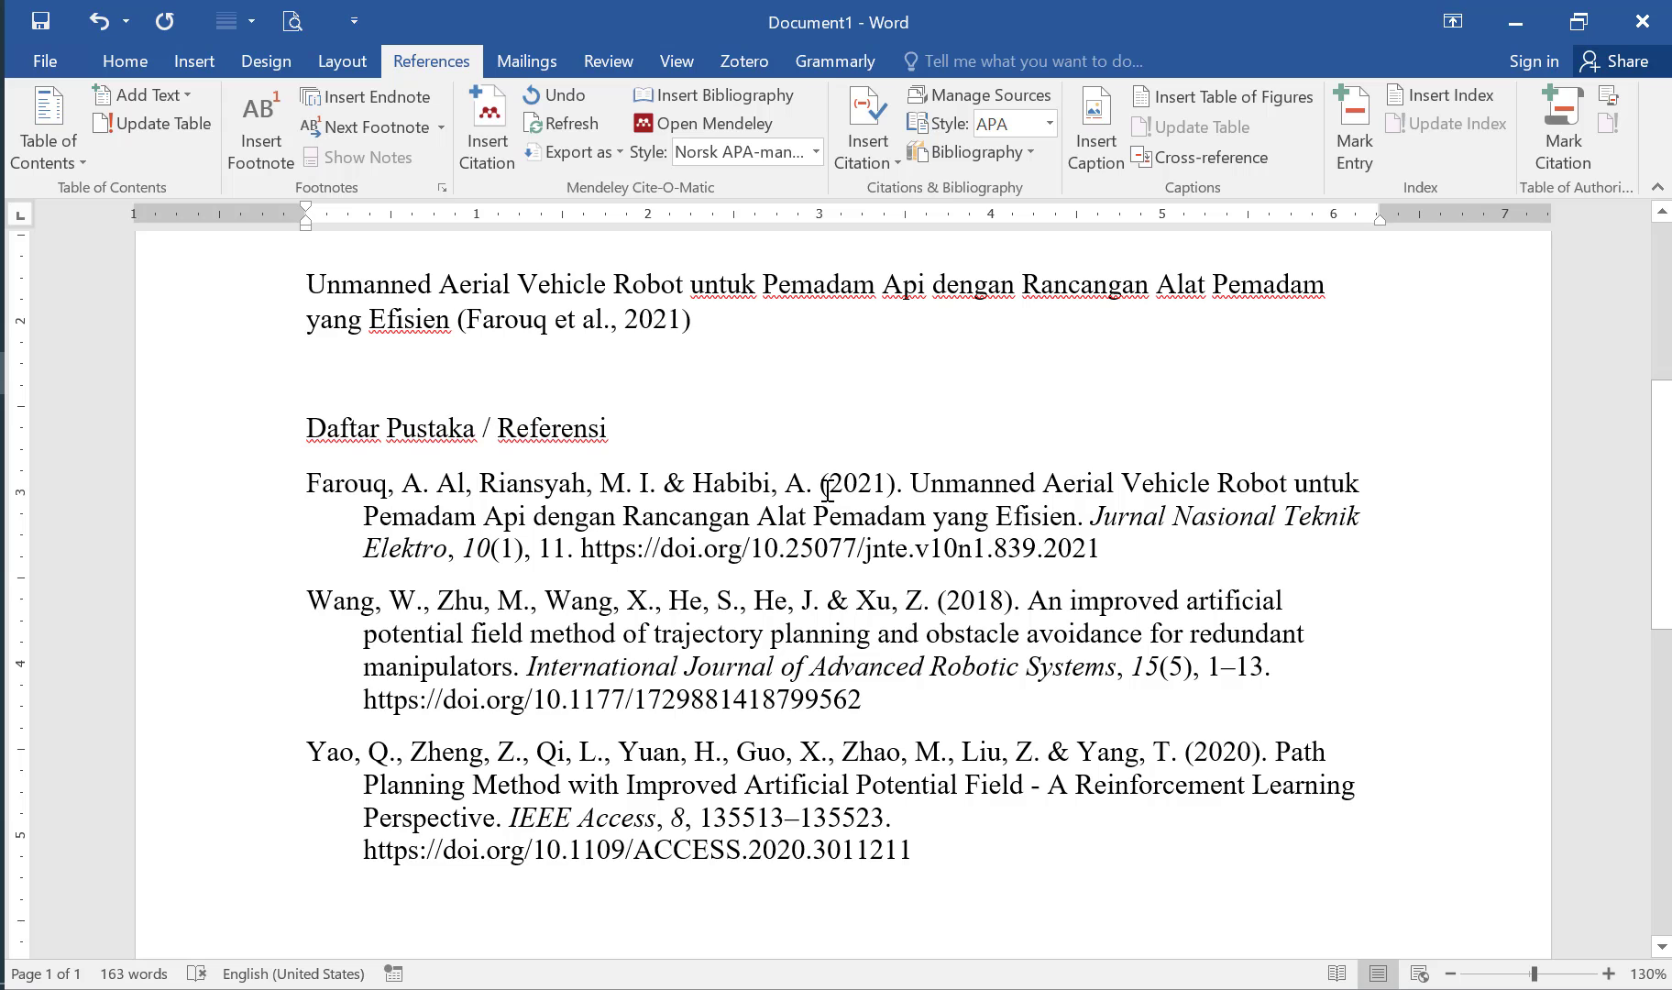
pyautogui.scroll(-2, 382, 378)
pyautogui.moveTo(293, 372); pyautogui.dragTo(631, 444)
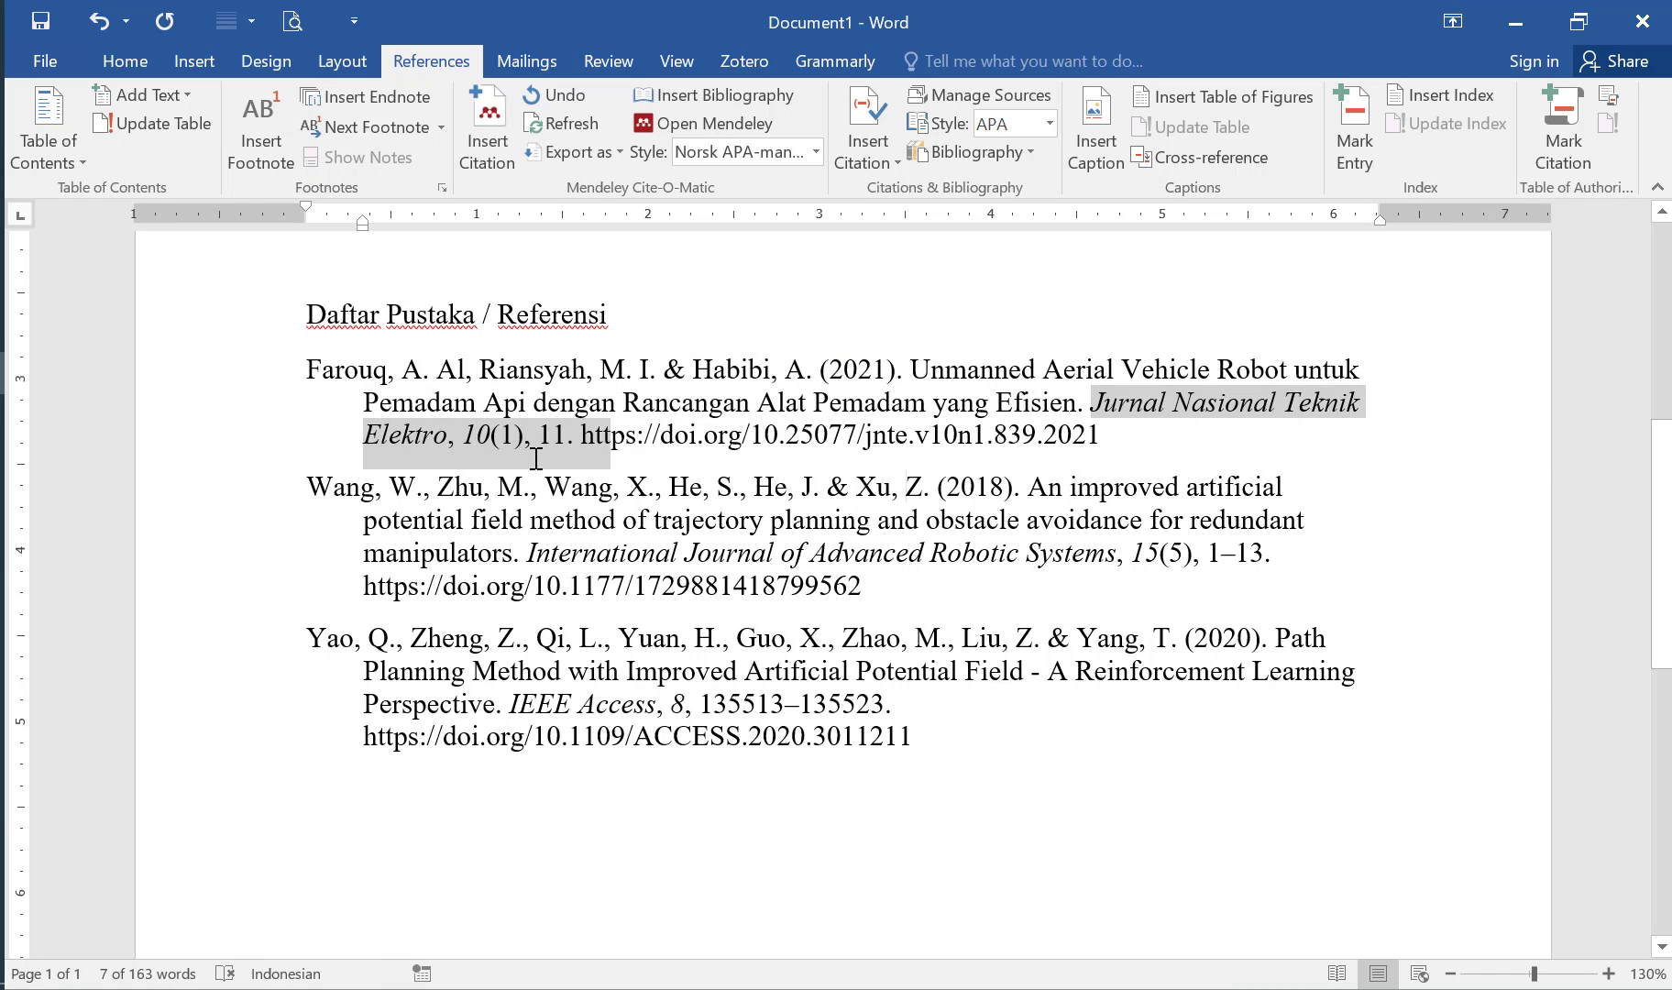
pyautogui.click(906, 488)
pyautogui.moveTo(831, 370); pyautogui.dragTo(885, 371)
pyautogui.moveTo(595, 436); pyautogui.dragTo(1120, 444)
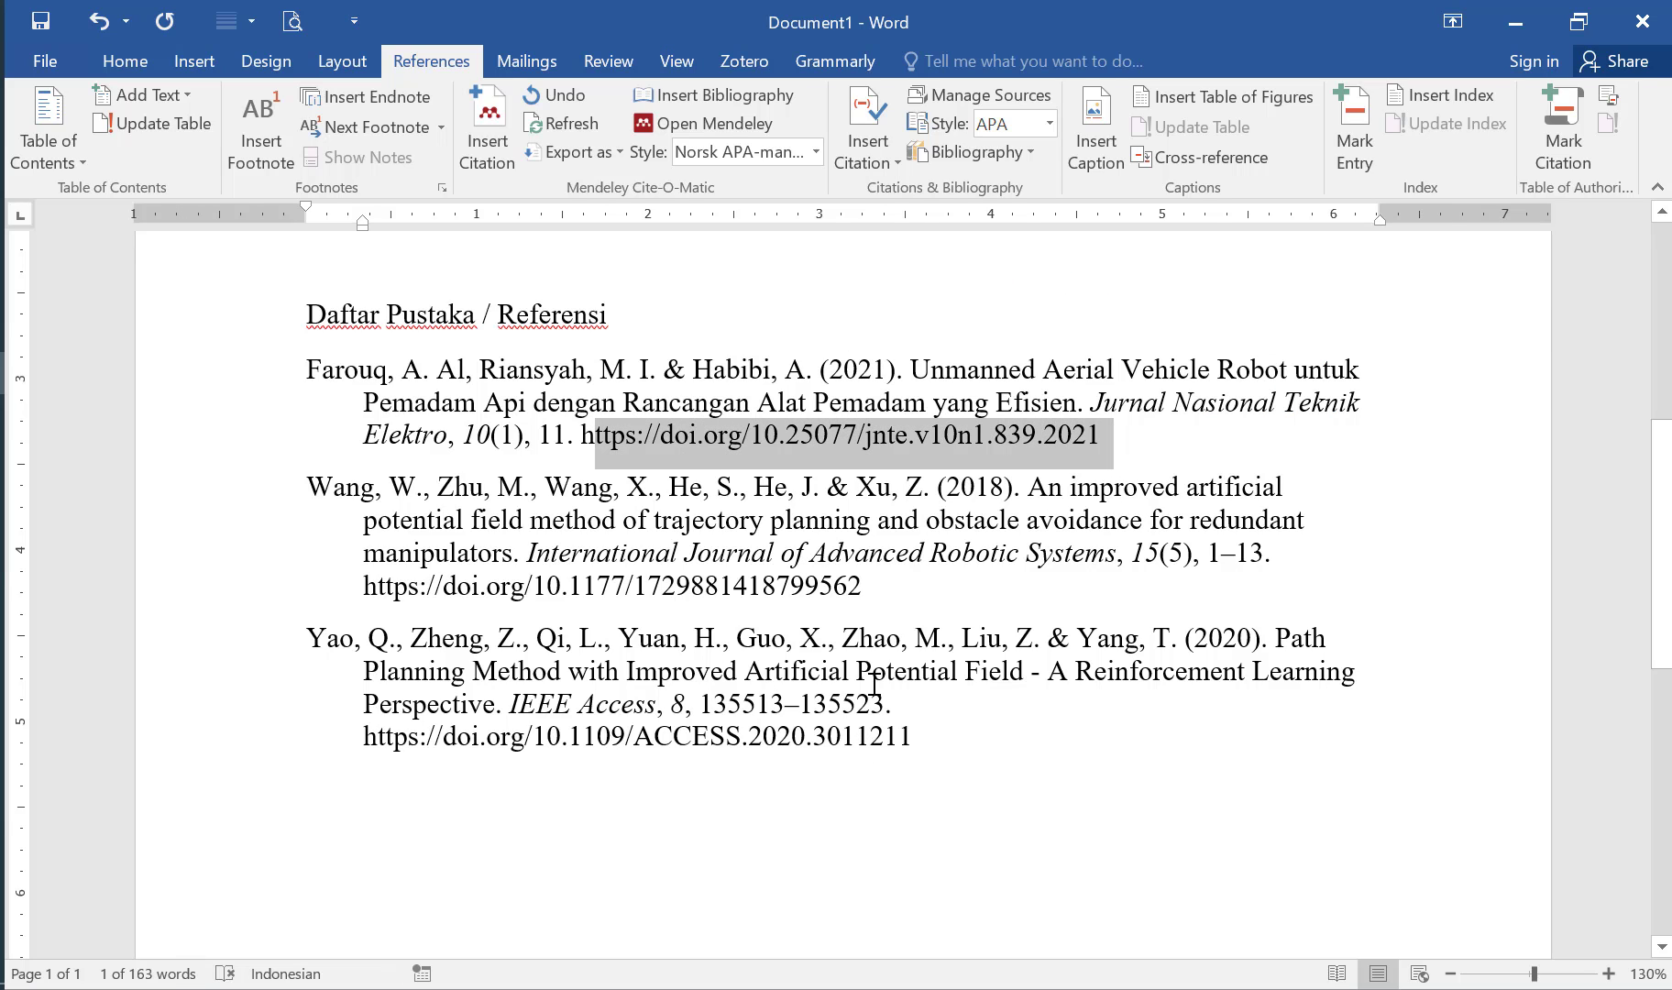
pyautogui.scroll(6, 871, 660)
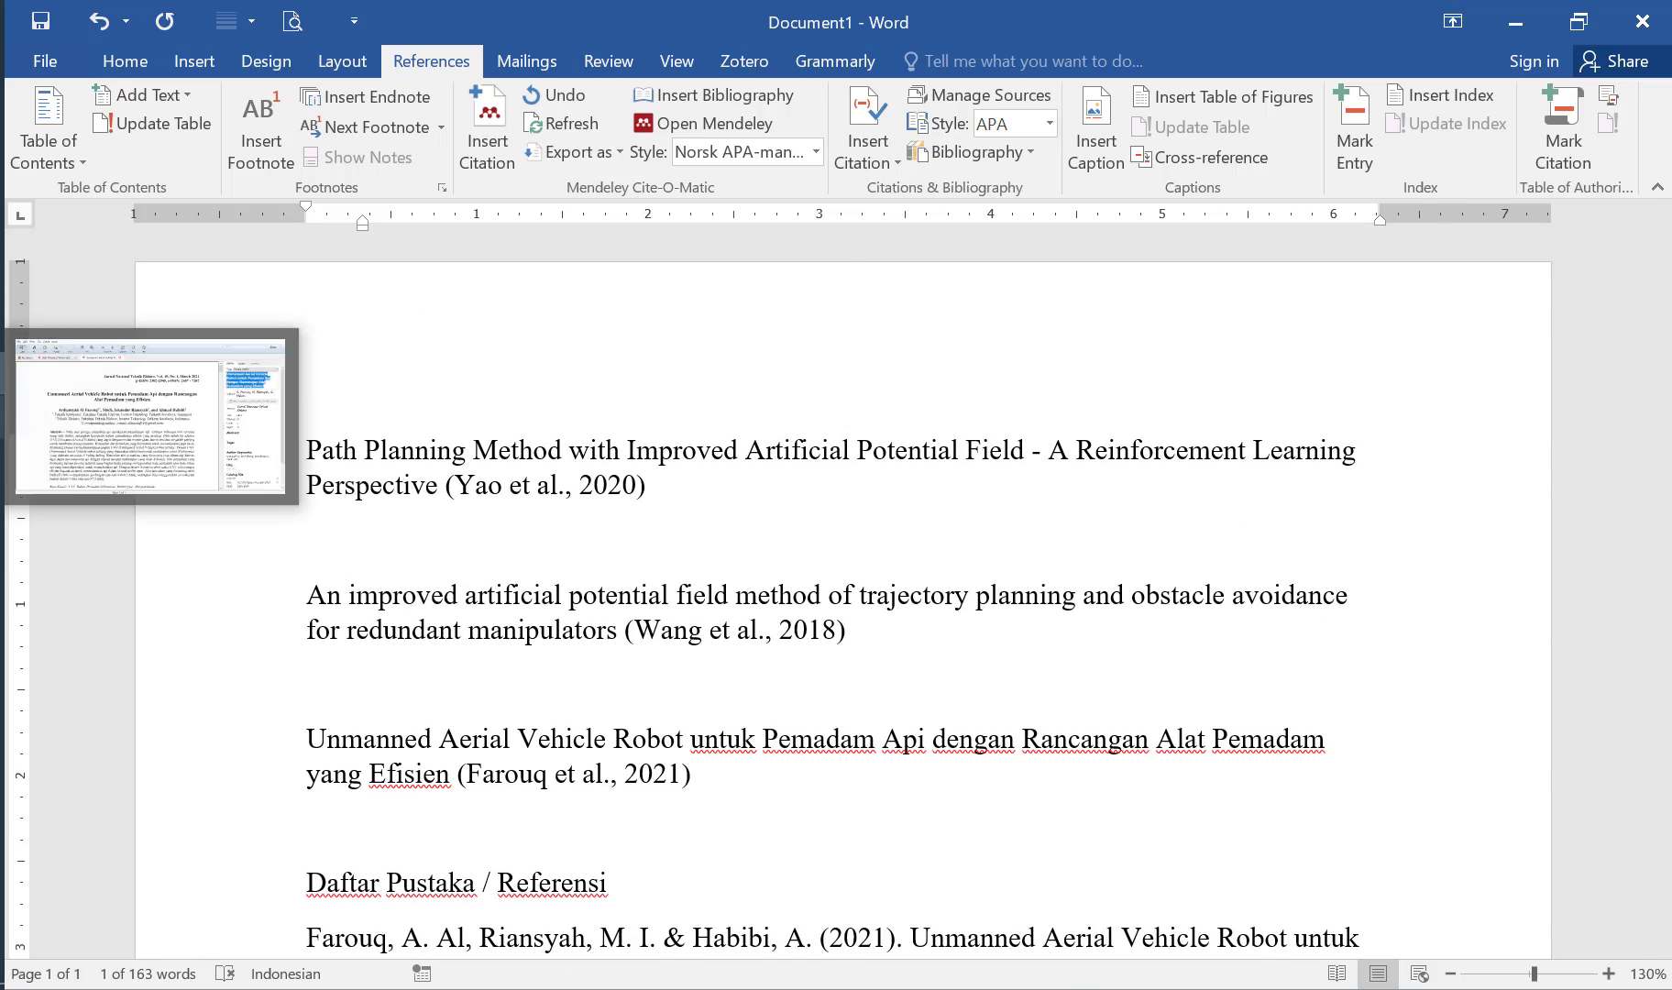
# Switch to Mendeley Desktop and close both open article PDFs to return to the Review APF folder.
pyautogui.click(1, 418)
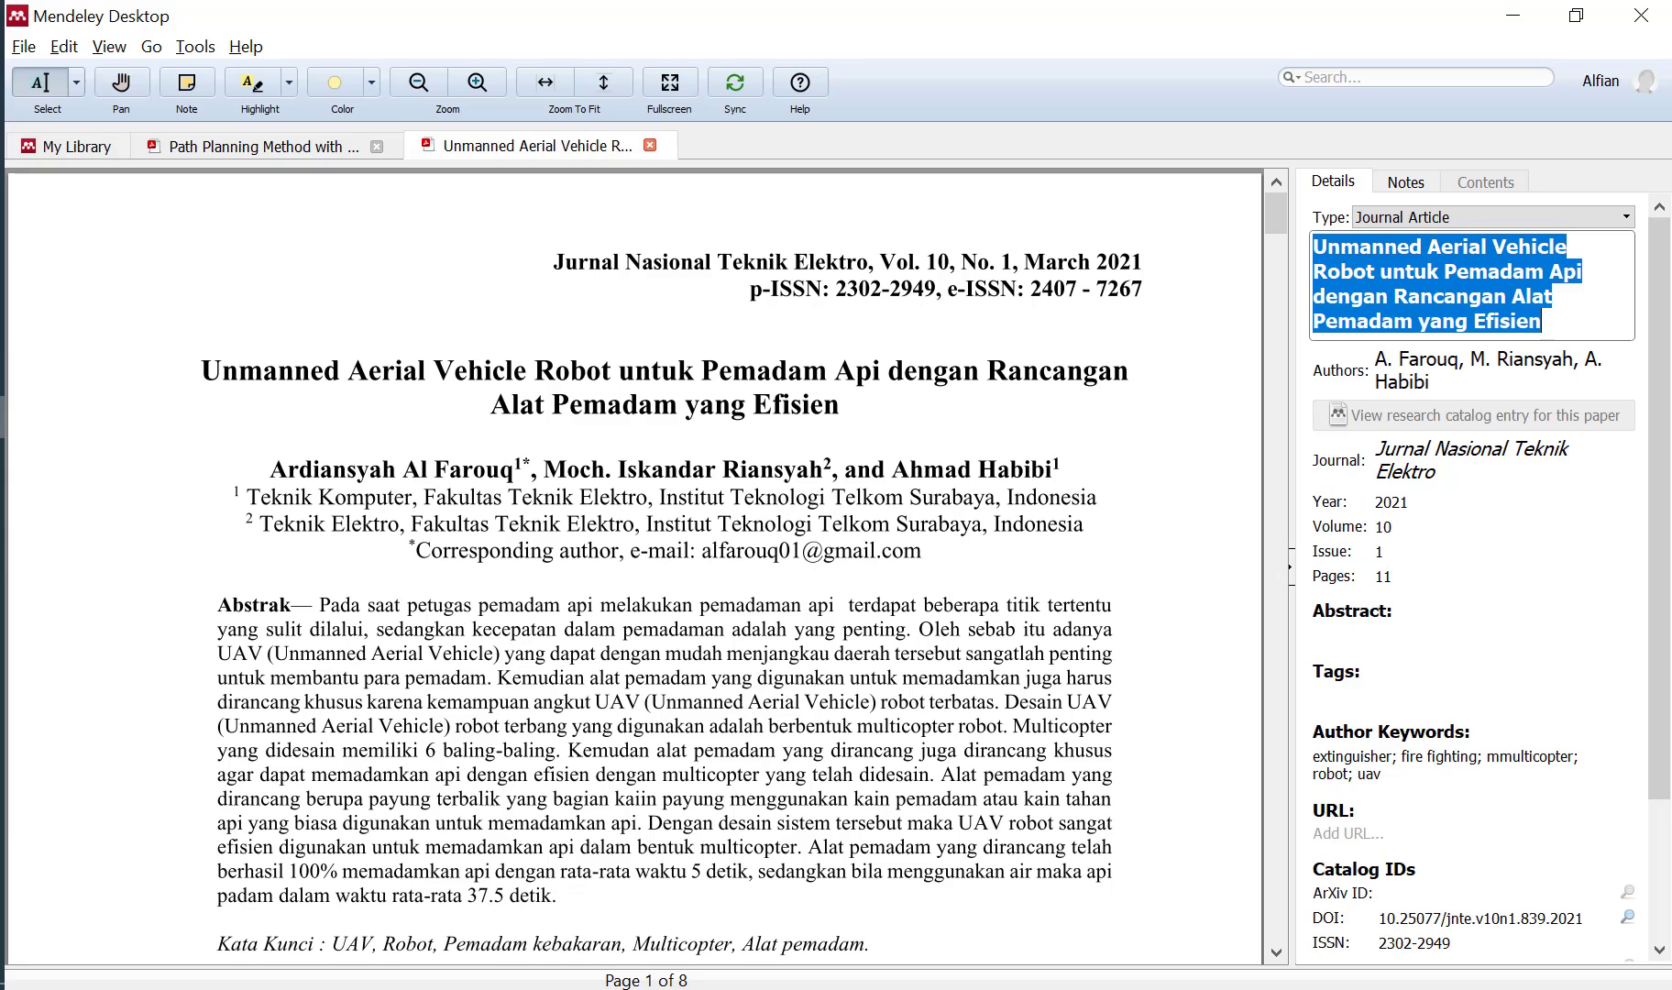
pyautogui.click(650, 145)
pyautogui.click(376, 146)
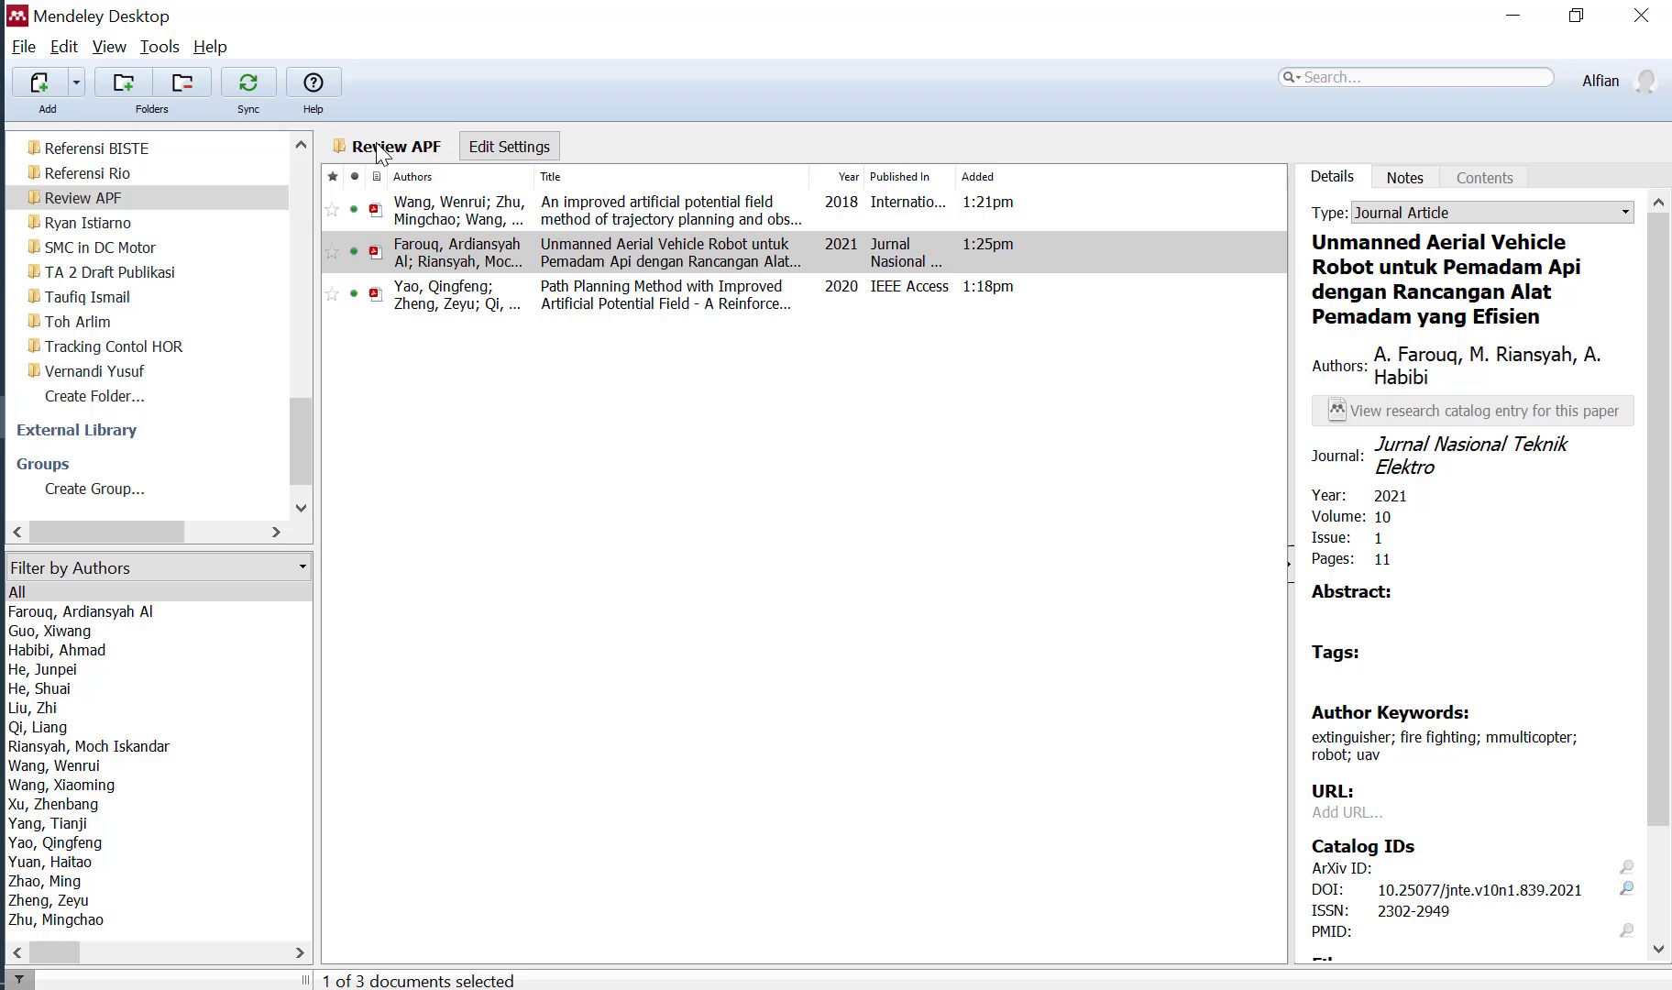
# Compare the two articles' details in Review APF, examining the year, volume, issue and pages of "Path Planning Method with Improved Artificial Potential Field".
pyautogui.click(954, 301)
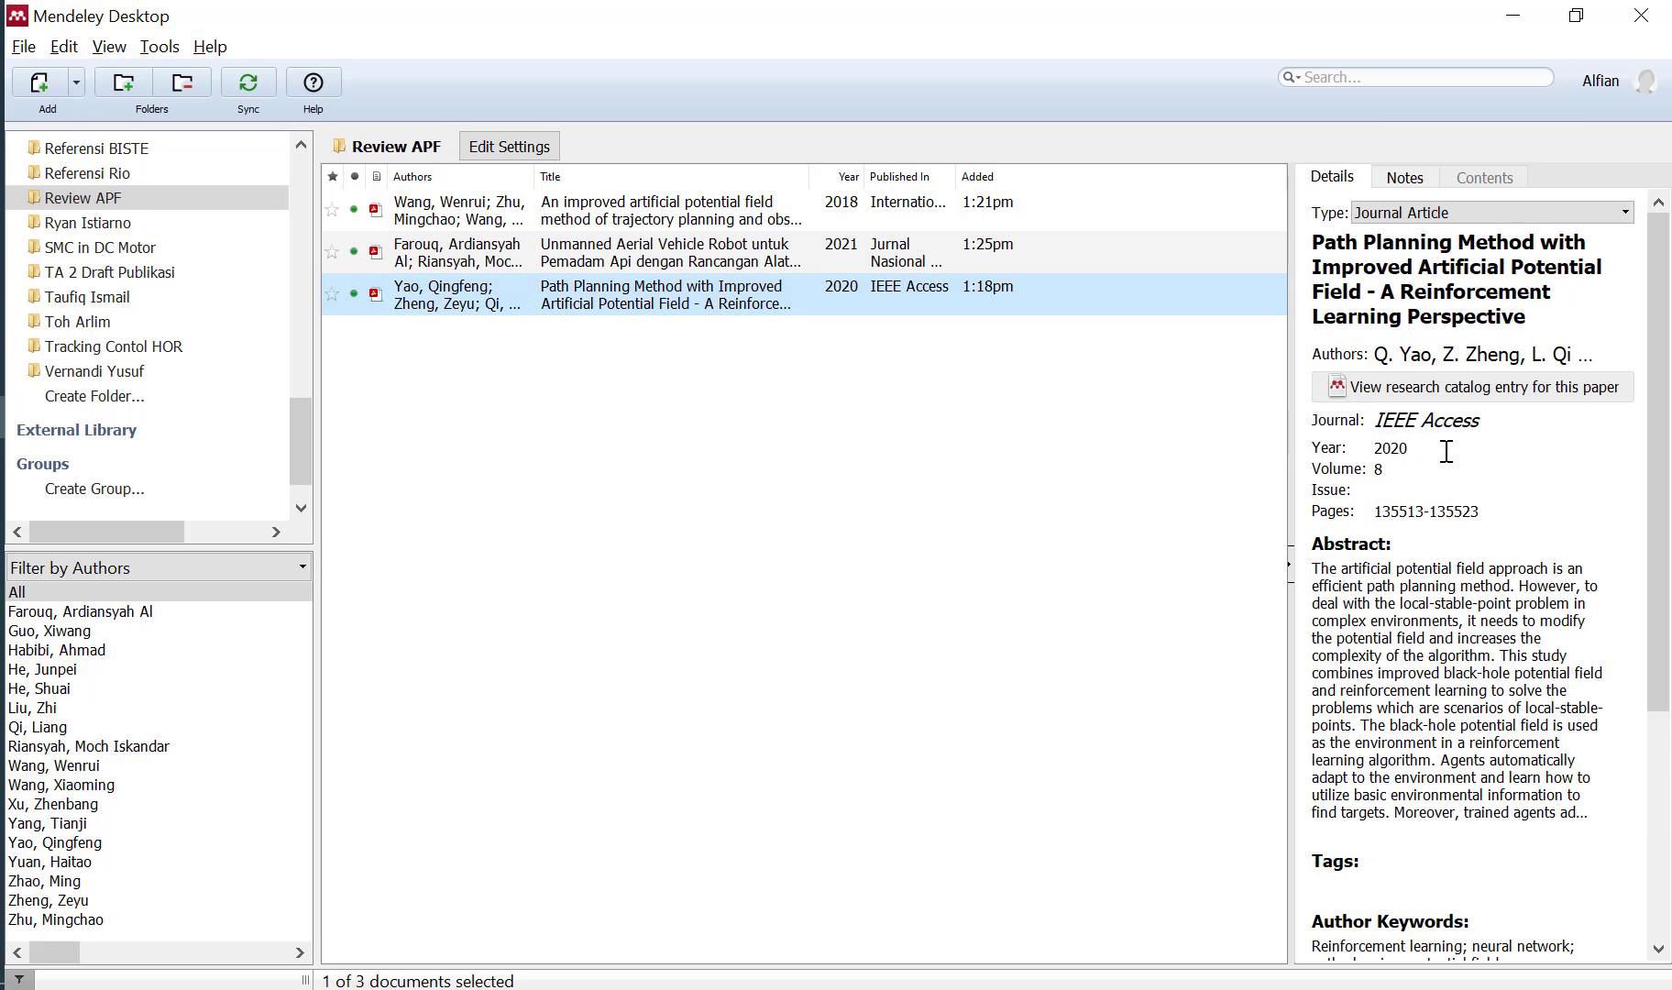
pyautogui.click(816, 261)
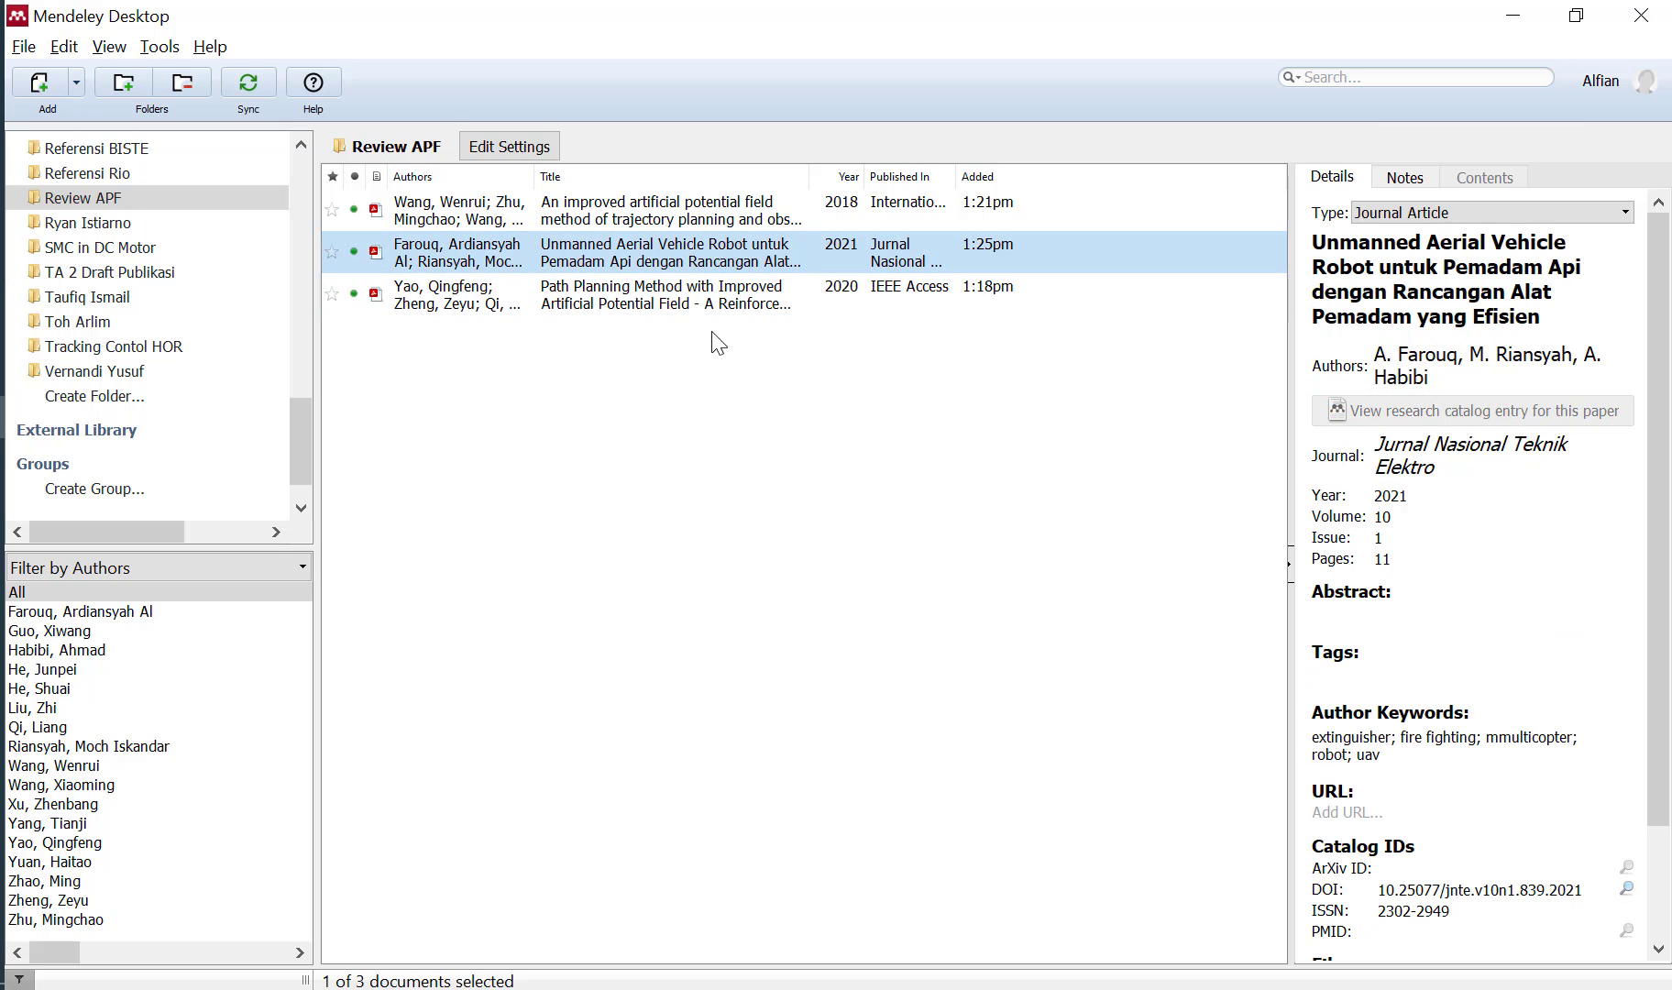
pyautogui.click(718, 295)
pyautogui.click(1426, 492)
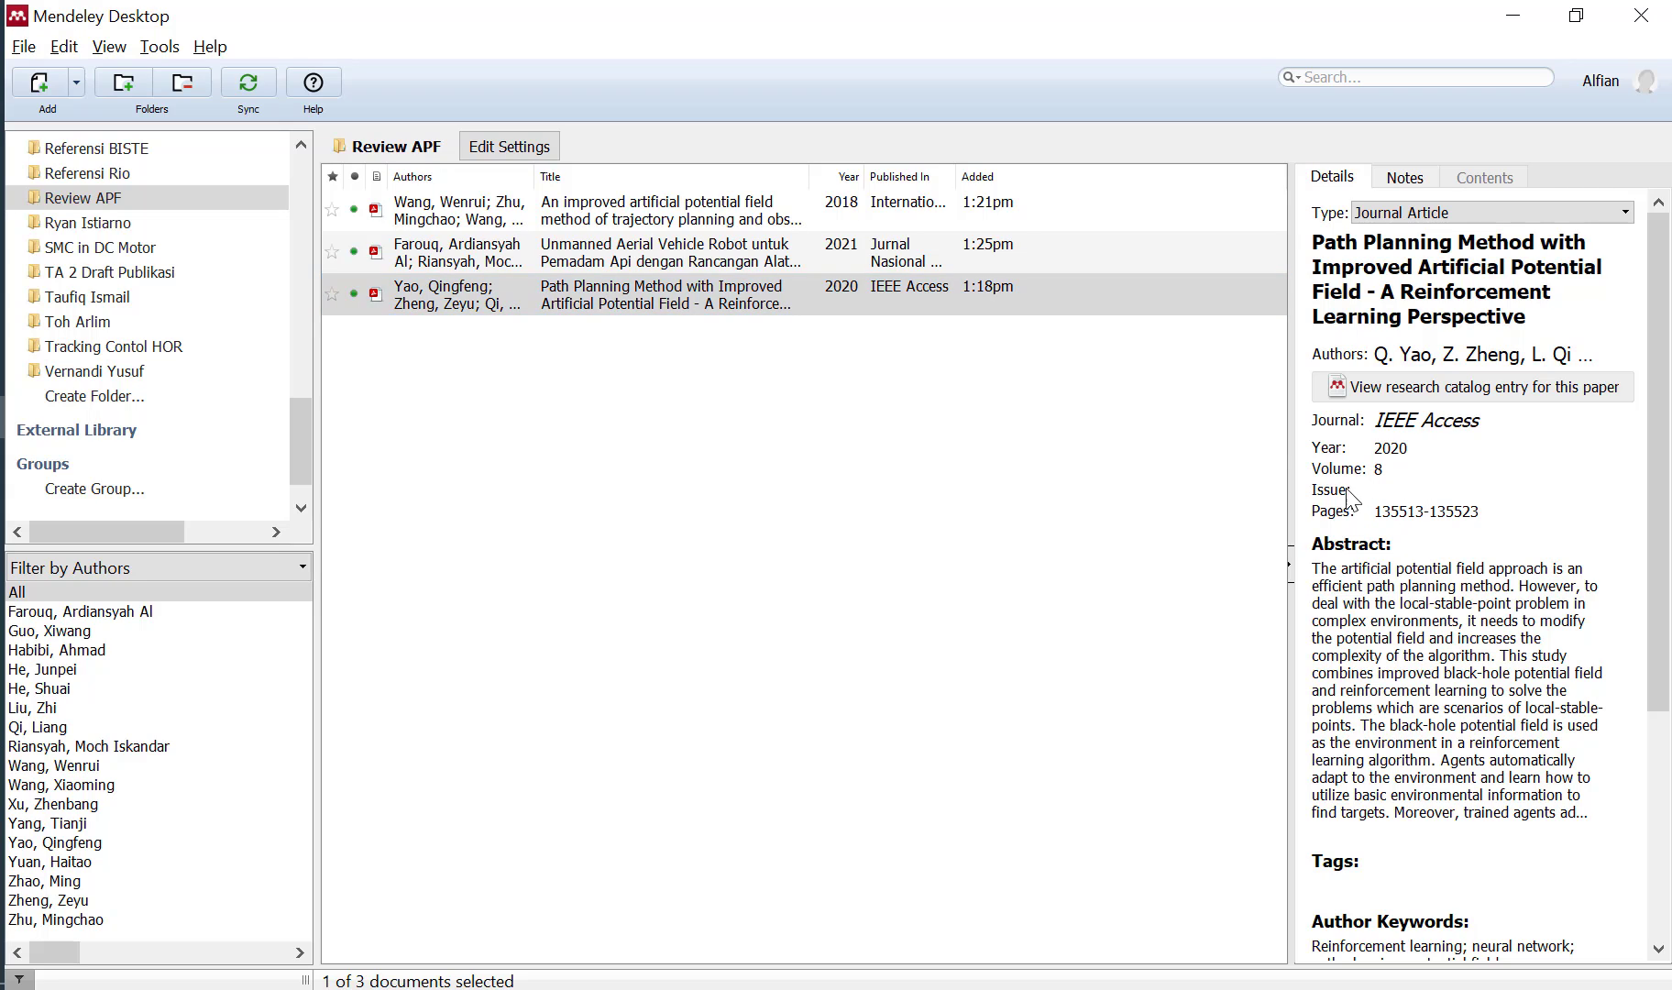
pyautogui.click(1442, 471)
pyautogui.click(1438, 454)
pyautogui.click(1411, 466)
pyautogui.click(1433, 451)
pyautogui.click(1404, 489)
pyautogui.click(1511, 511)
pyautogui.click(788, 488)
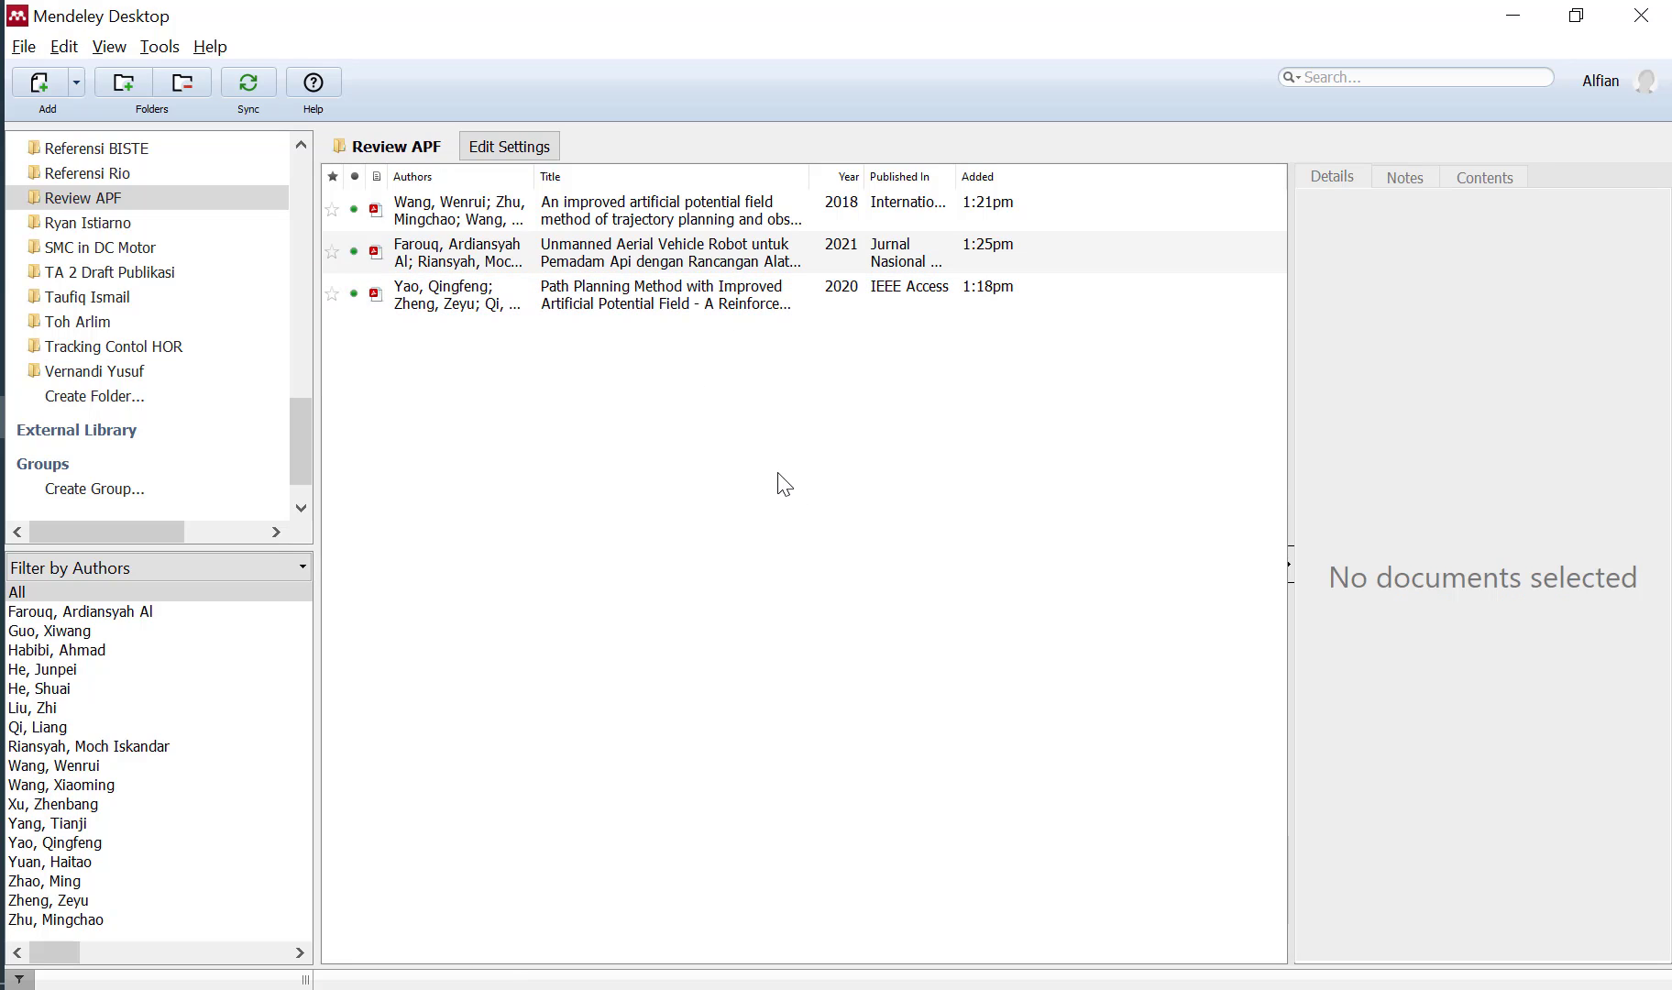
# Examine the author list, title, journal, year, volume and issue fields of the Path Planning Method article as metadata a citation needs.
pyautogui.click(687, 310)
pyautogui.click(683, 255)
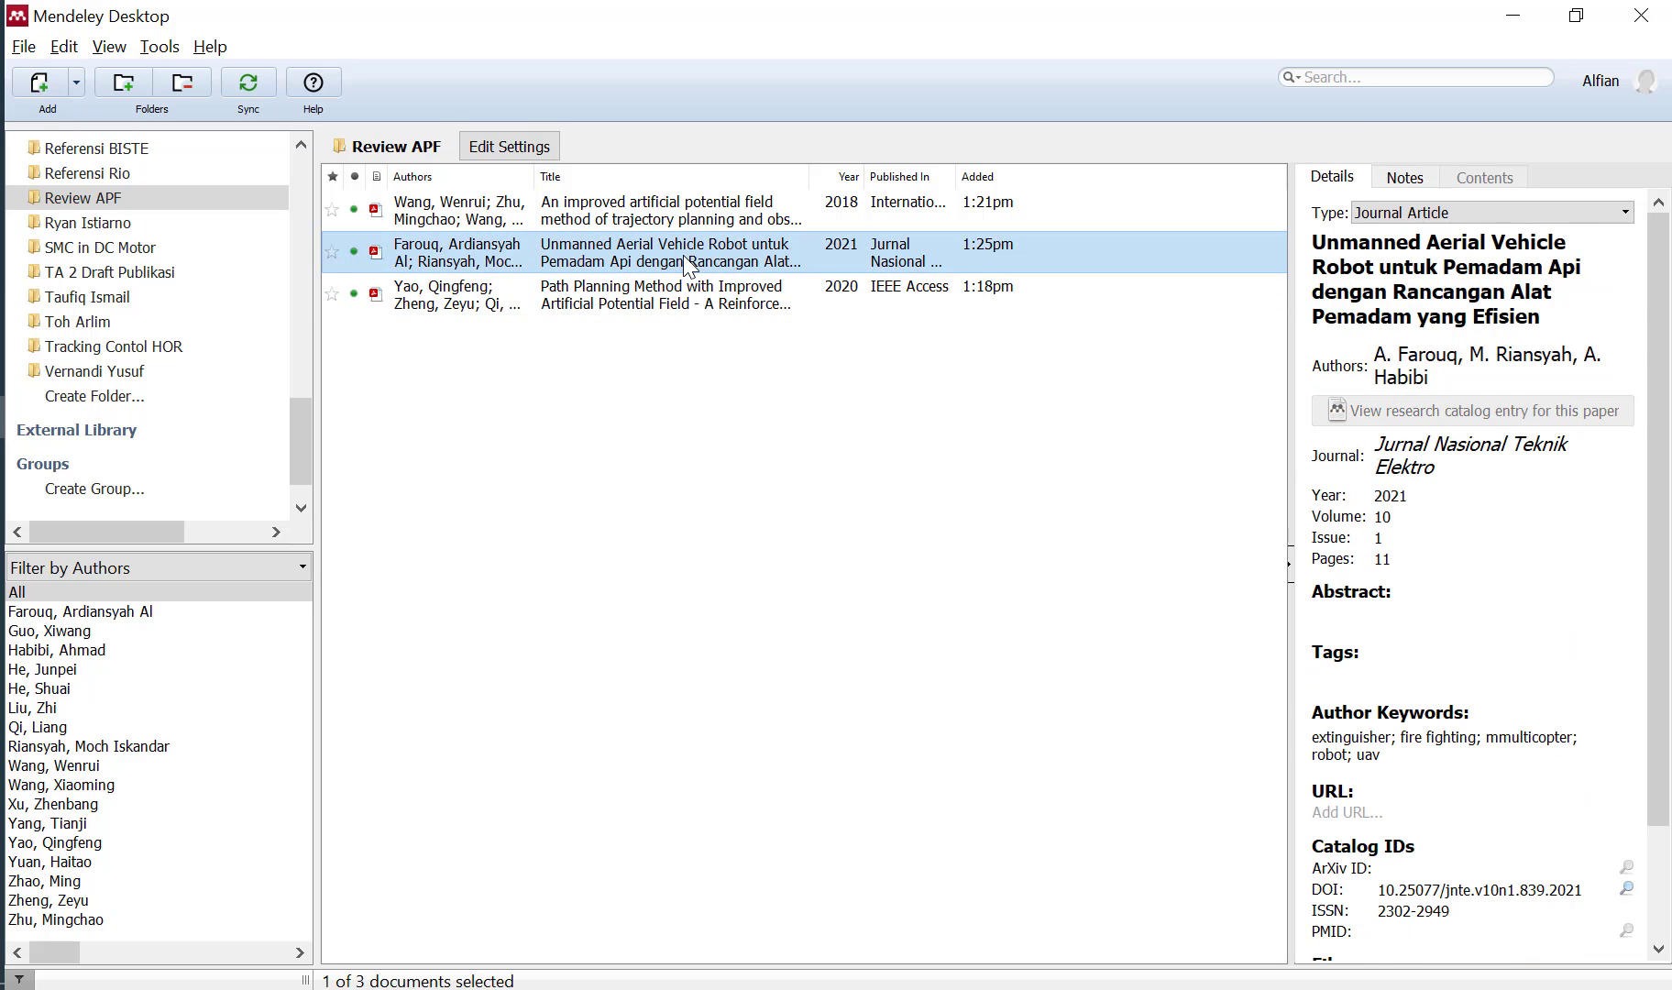
pyautogui.click(716, 295)
pyautogui.click(1434, 355)
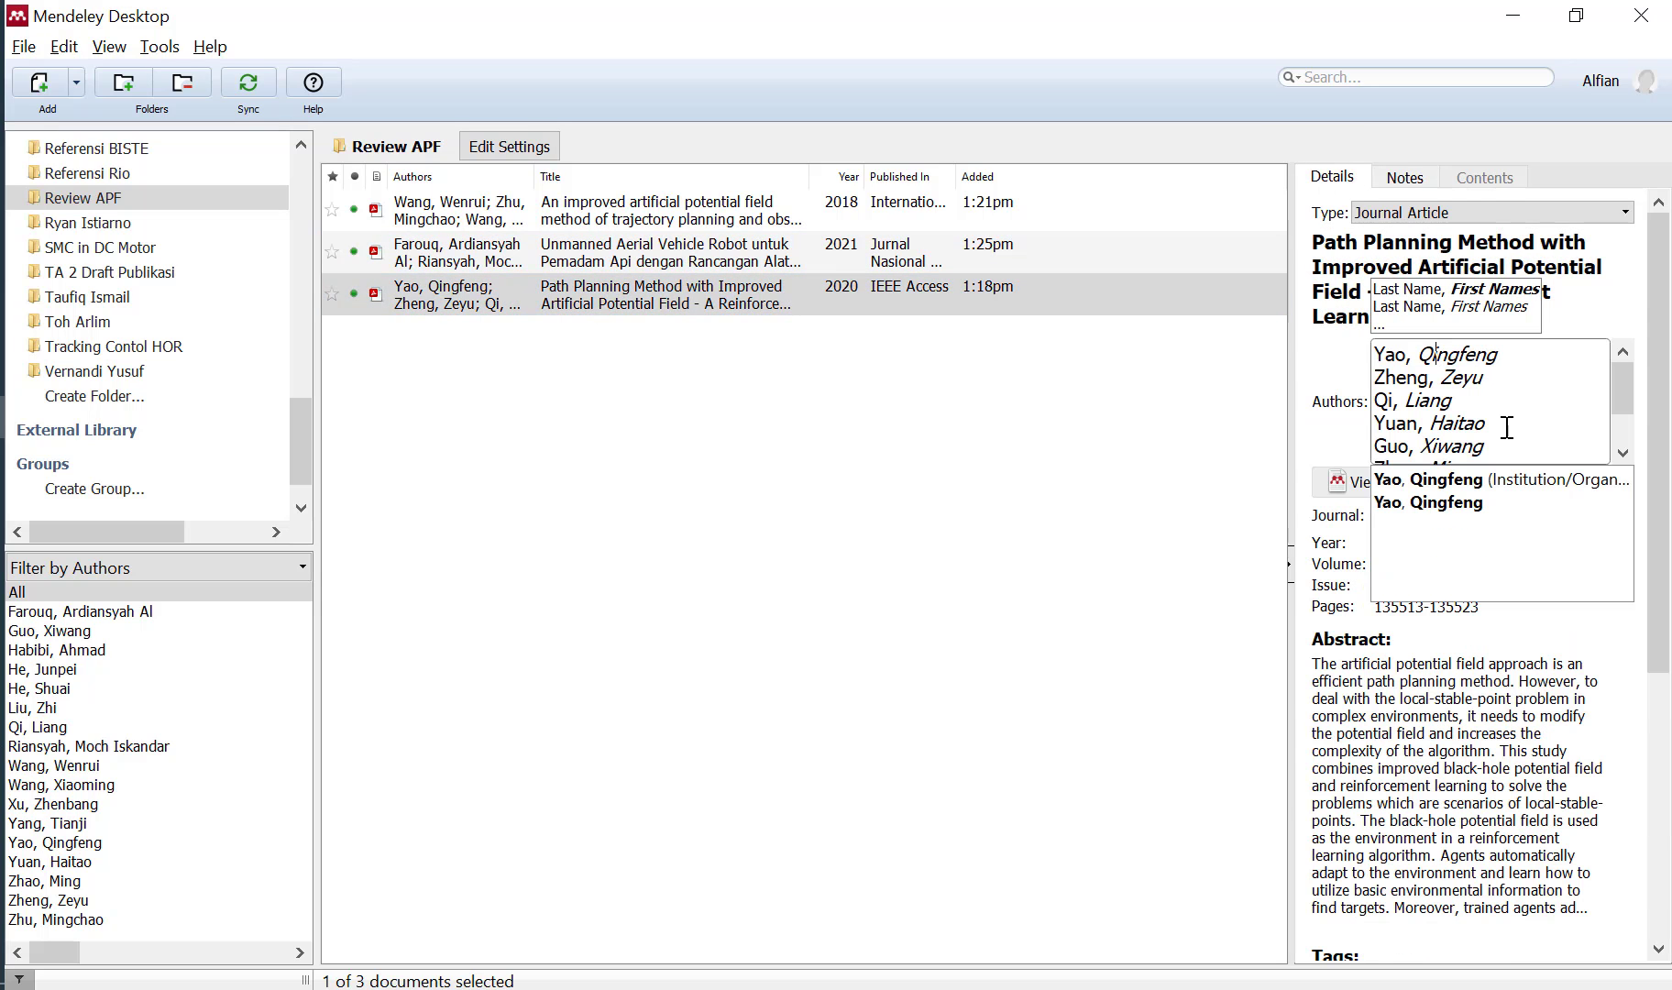
pyautogui.click(1416, 269)
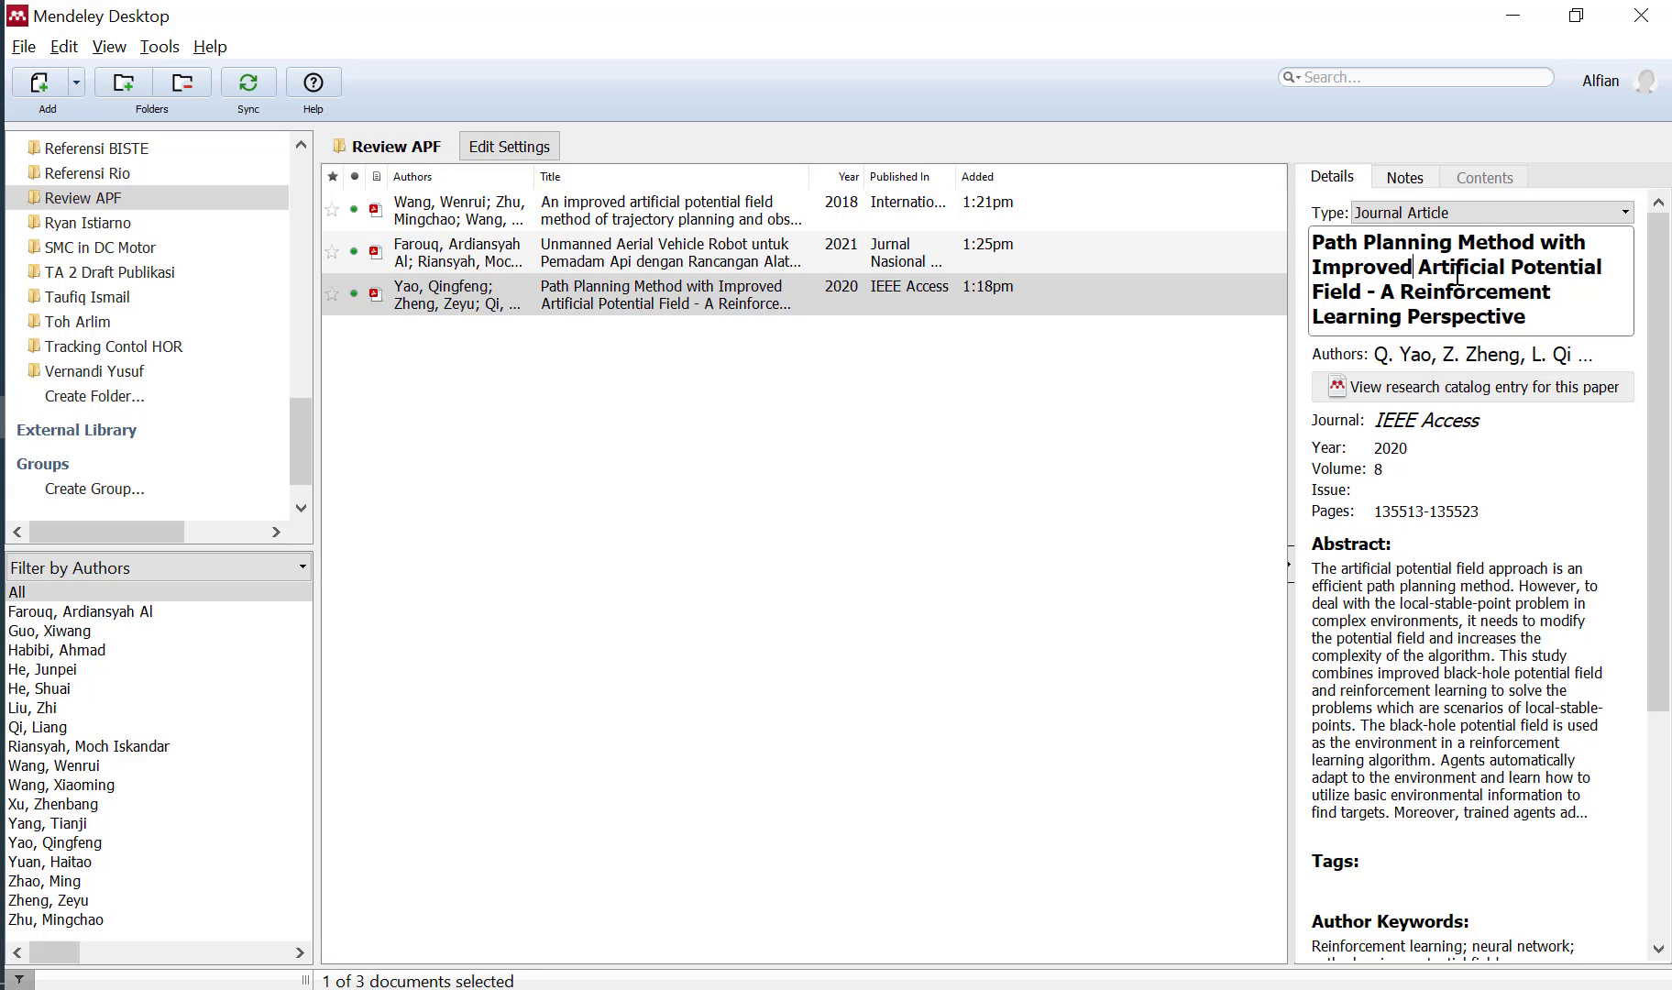
pyautogui.click(1410, 419)
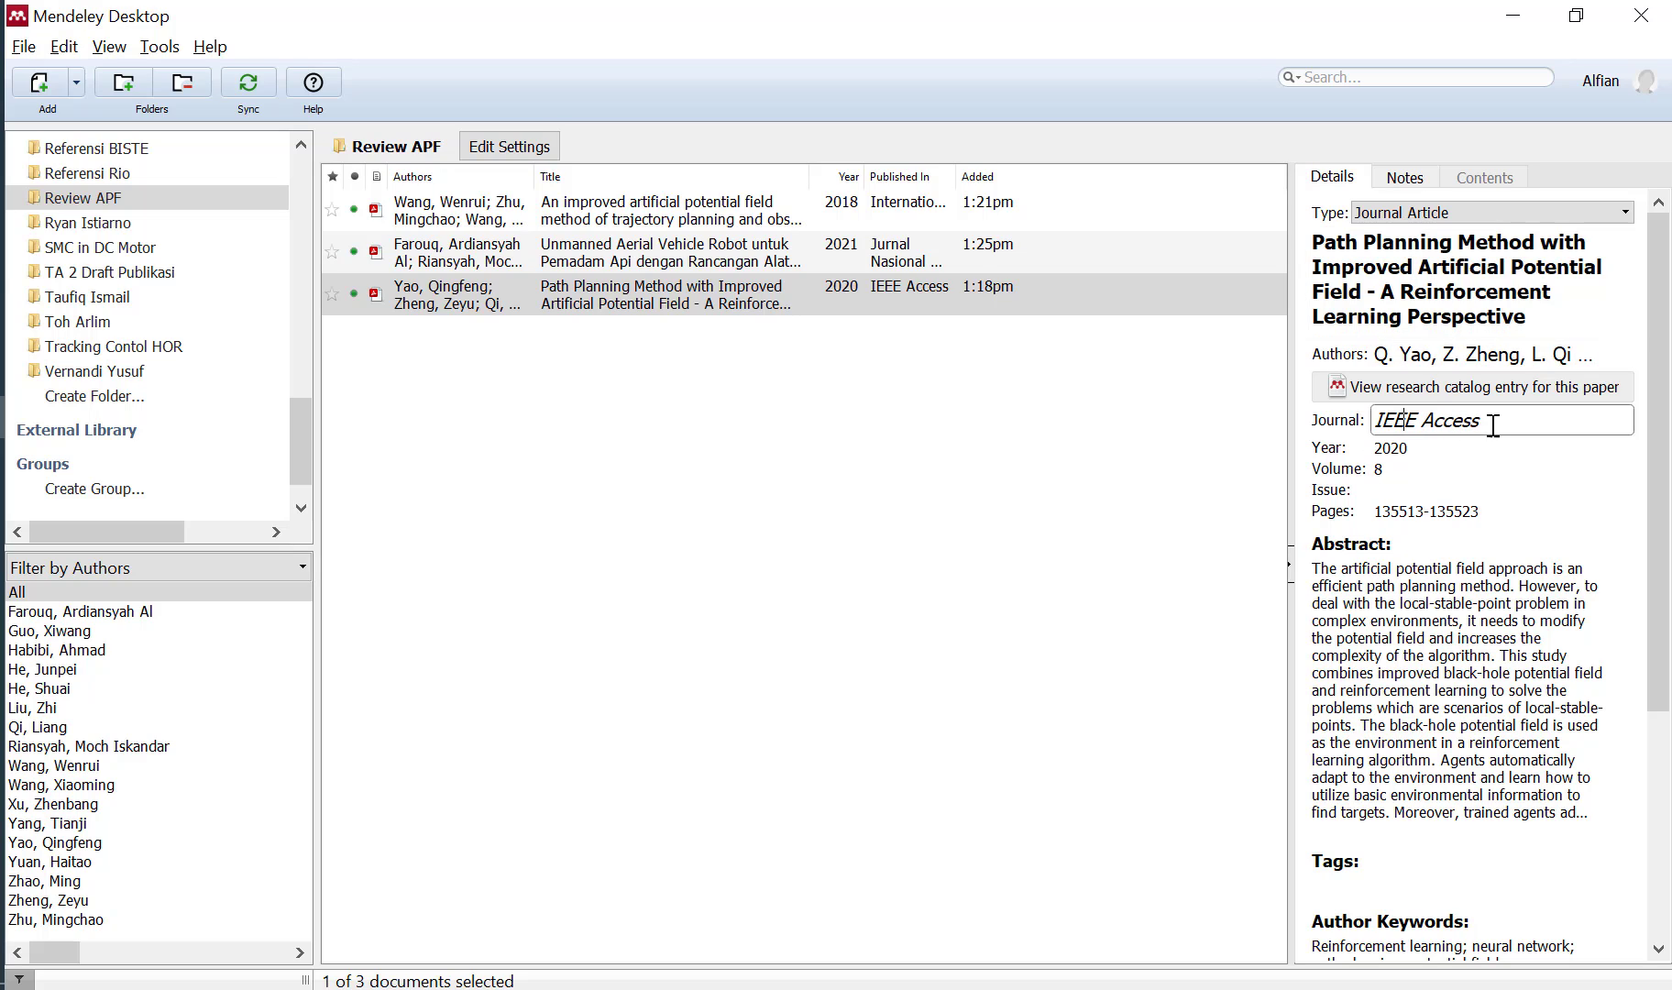
pyautogui.click(1421, 448)
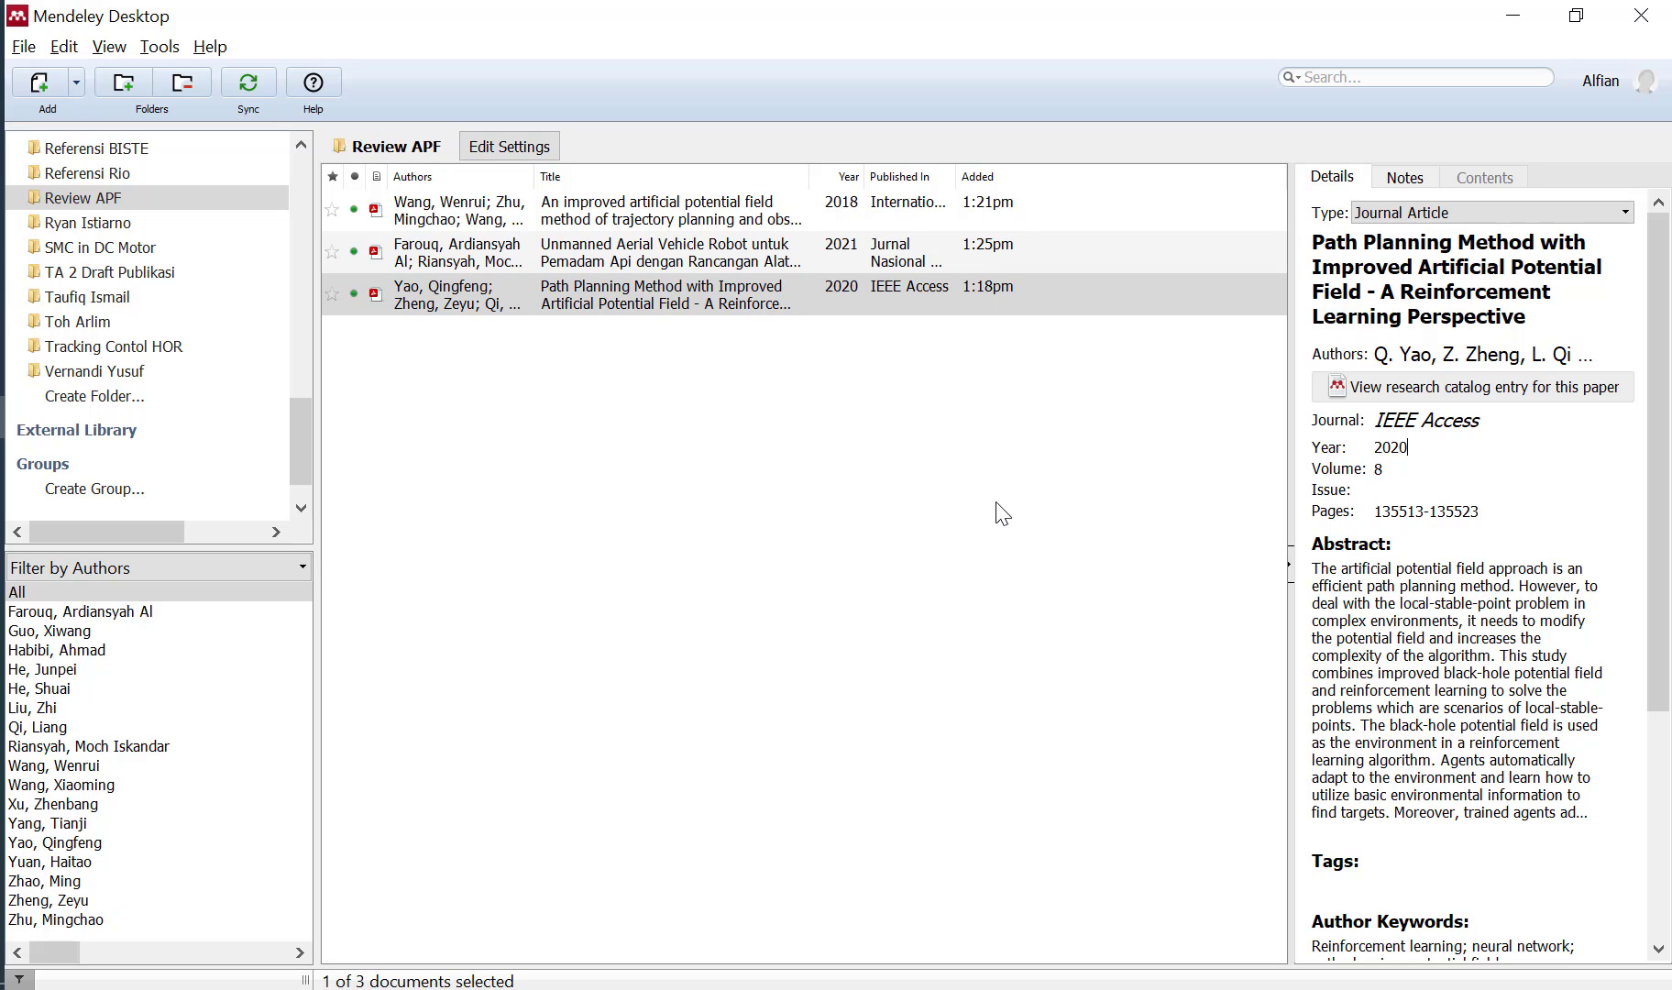
pyautogui.click(1398, 487)
pyautogui.click(1428, 487)
pyautogui.click(1423, 466)
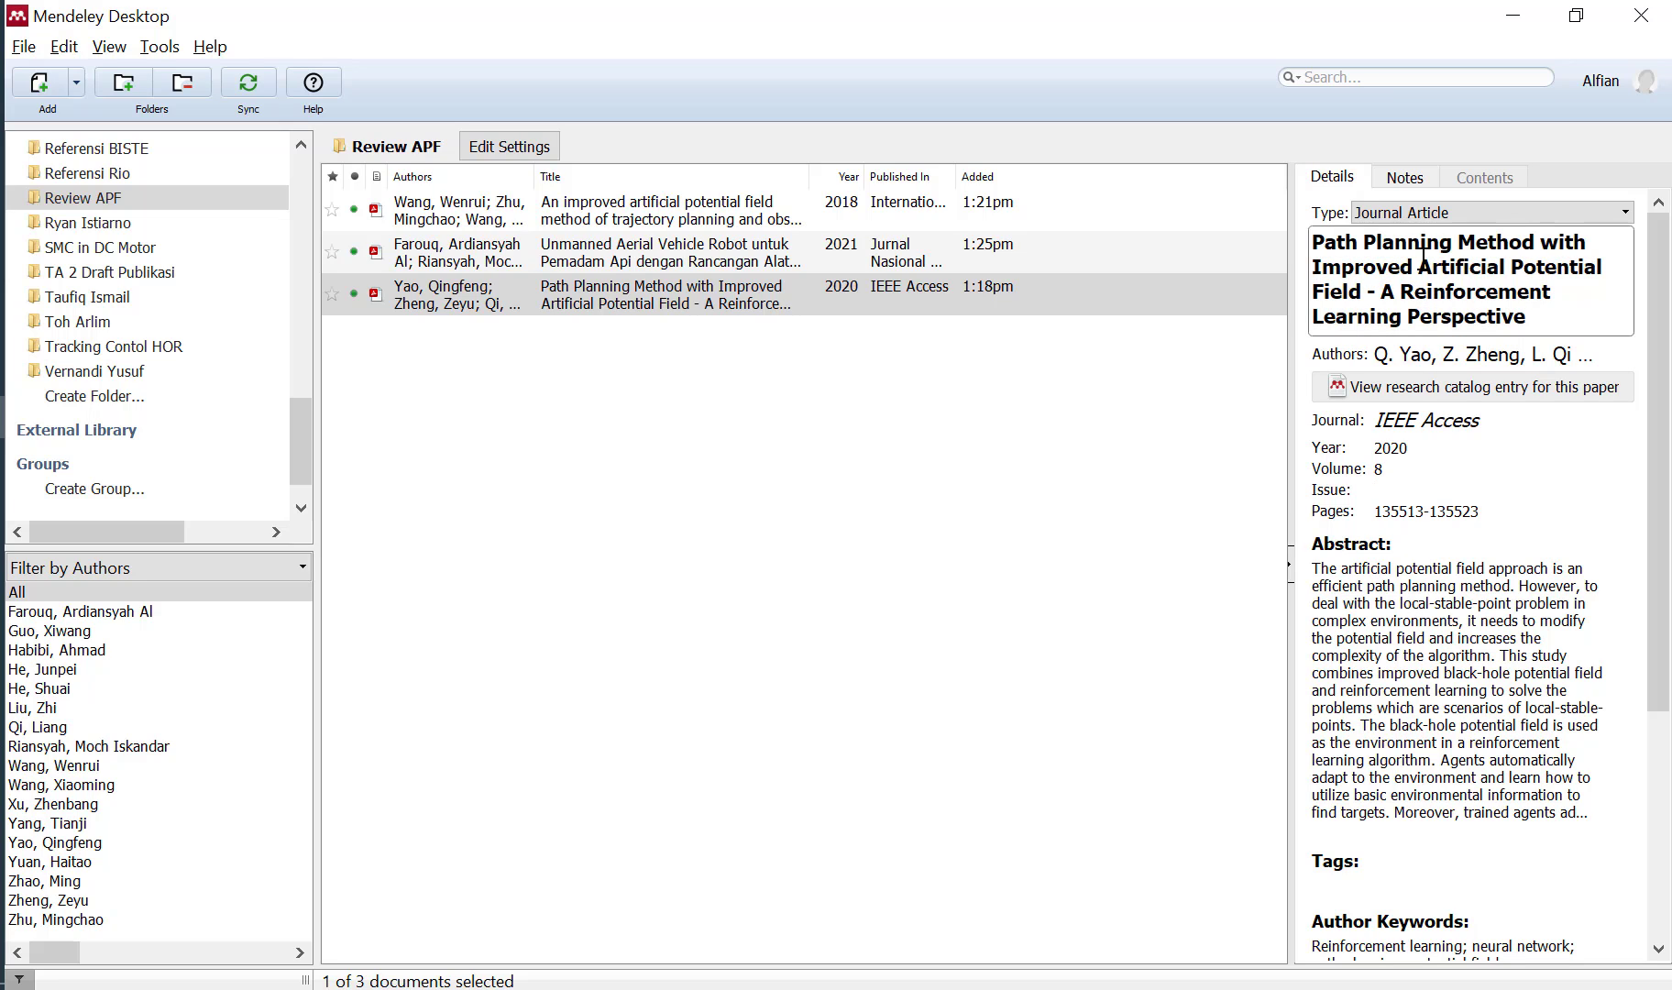
pyautogui.click(1440, 354)
pyautogui.click(1323, 456)
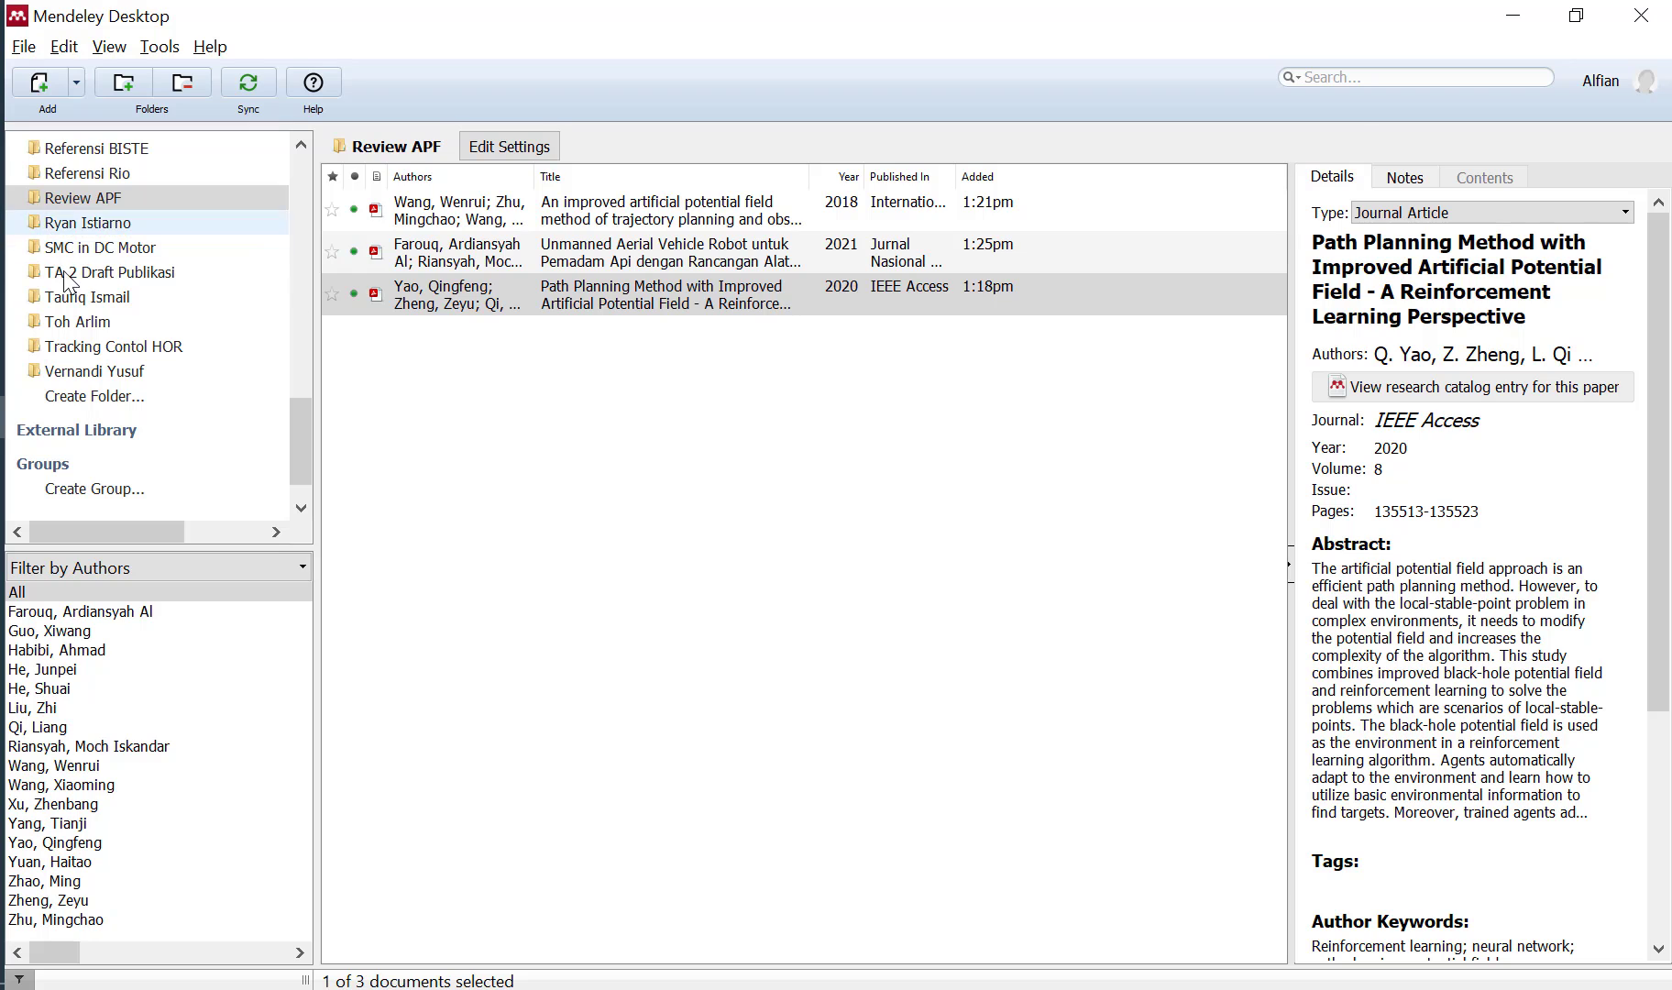
# Switch to the Word document and collapse the ribbon to enlarge the page area.
pyautogui.click(1, 374)
pyautogui.scroll(-3, 942, 531)
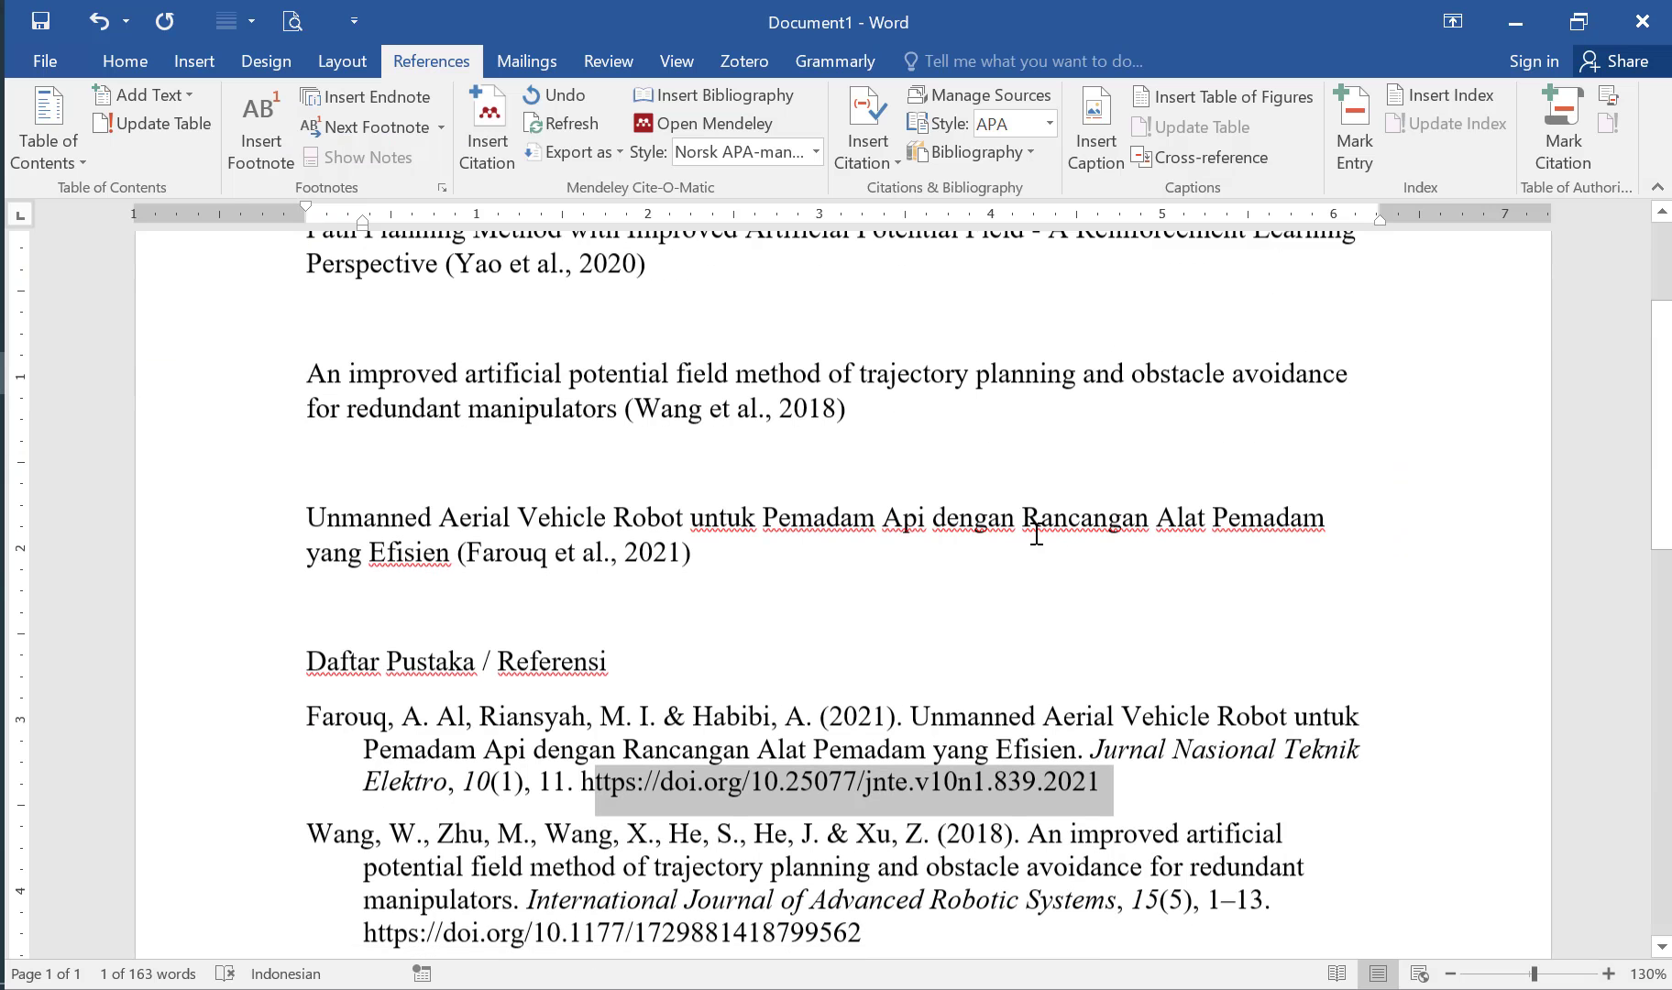
pyautogui.click(1658, 189)
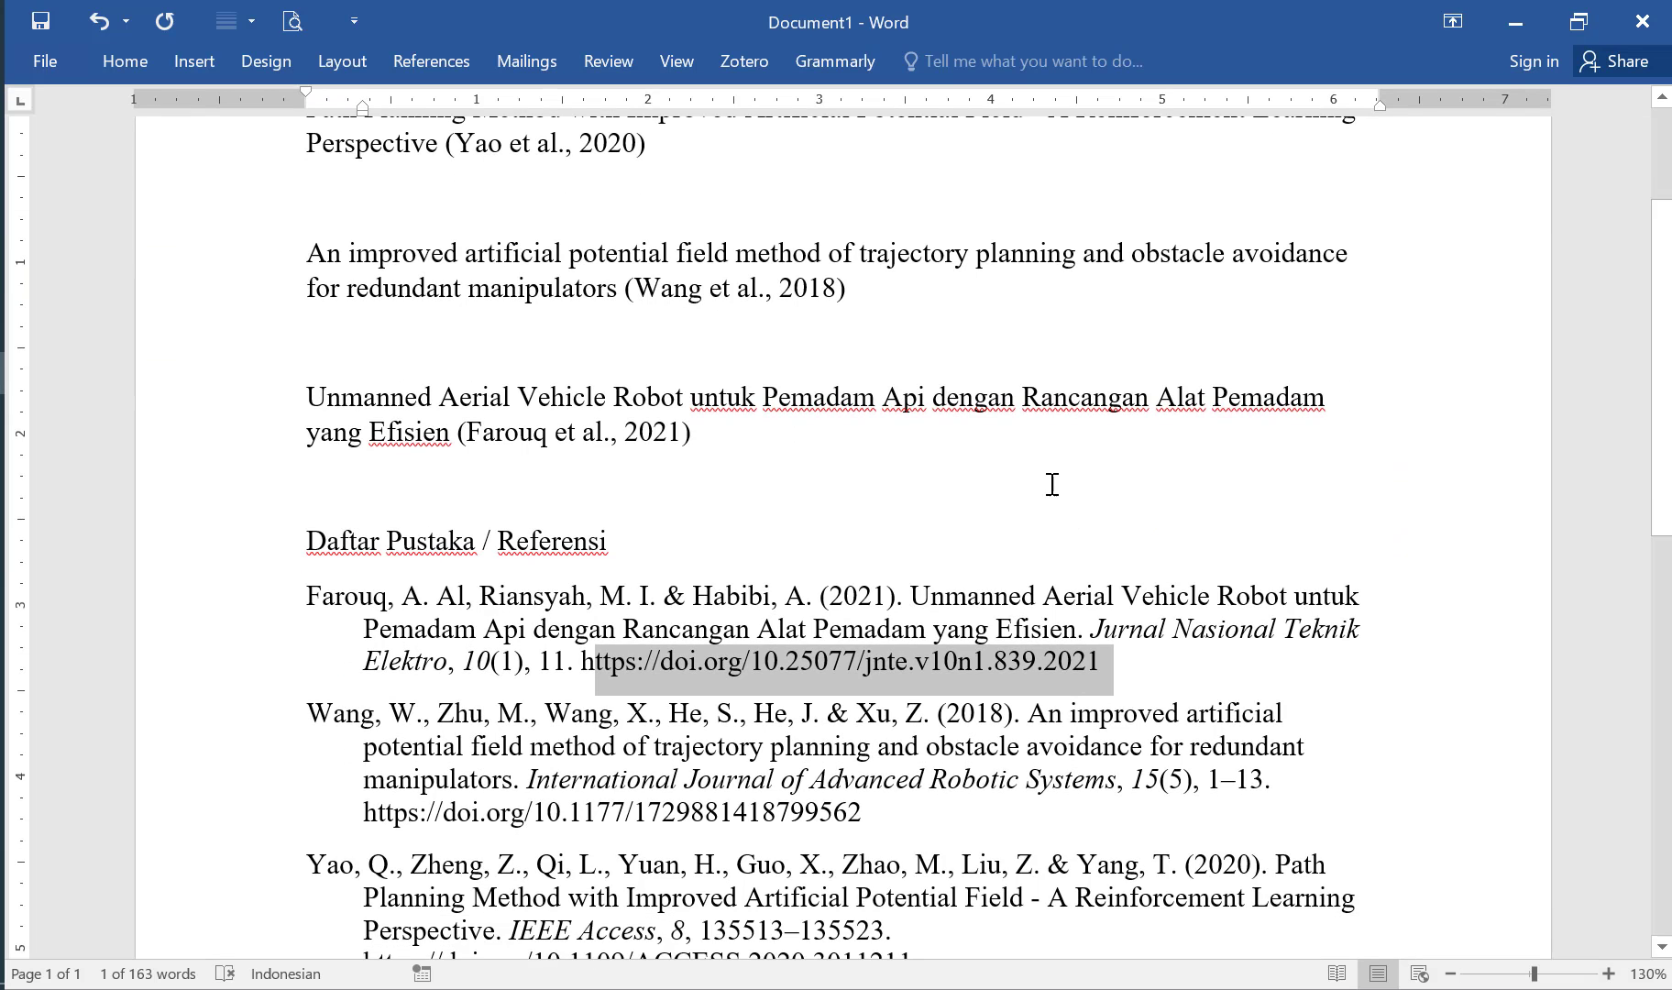
# Review the three cited article titles in the document against the entries under "Daftar Pustaka / Referensi".
pyautogui.scroll(2, 850, 571)
pyautogui.click(802, 598)
pyautogui.scroll(-3, 821, 561)
pyautogui.scroll(3, 822, 562)
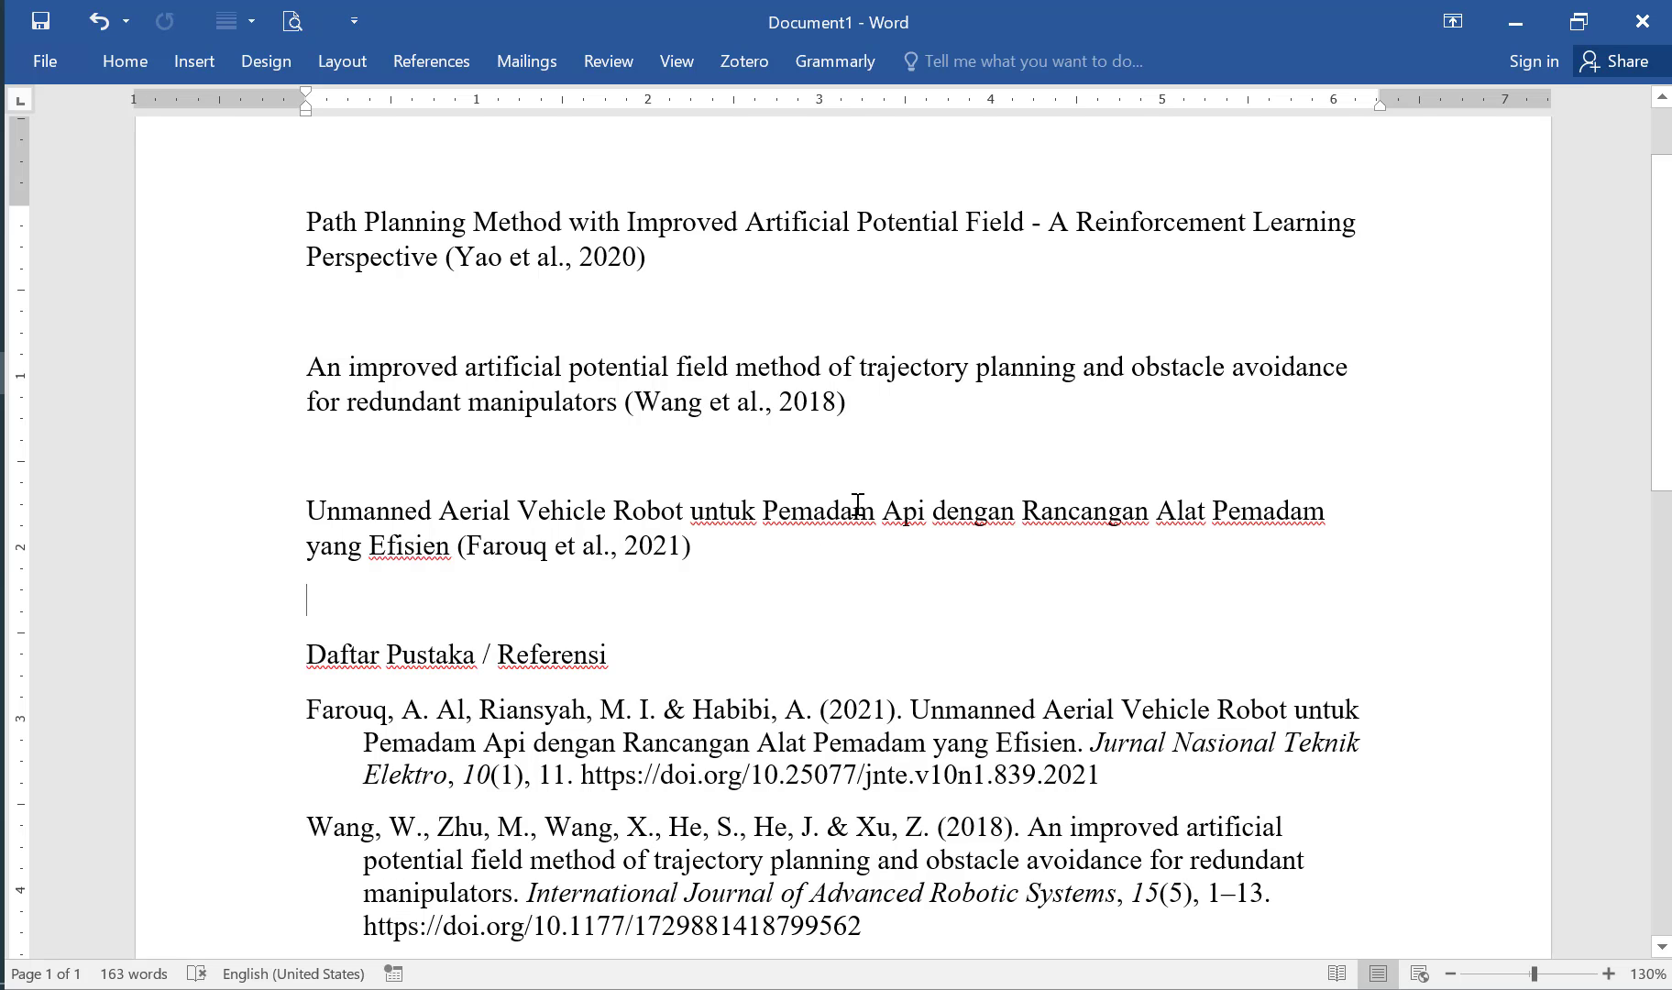
pyautogui.scroll(-4, 859, 512)
pyautogui.scroll(2, 860, 511)
pyautogui.scroll(4, 860, 512)
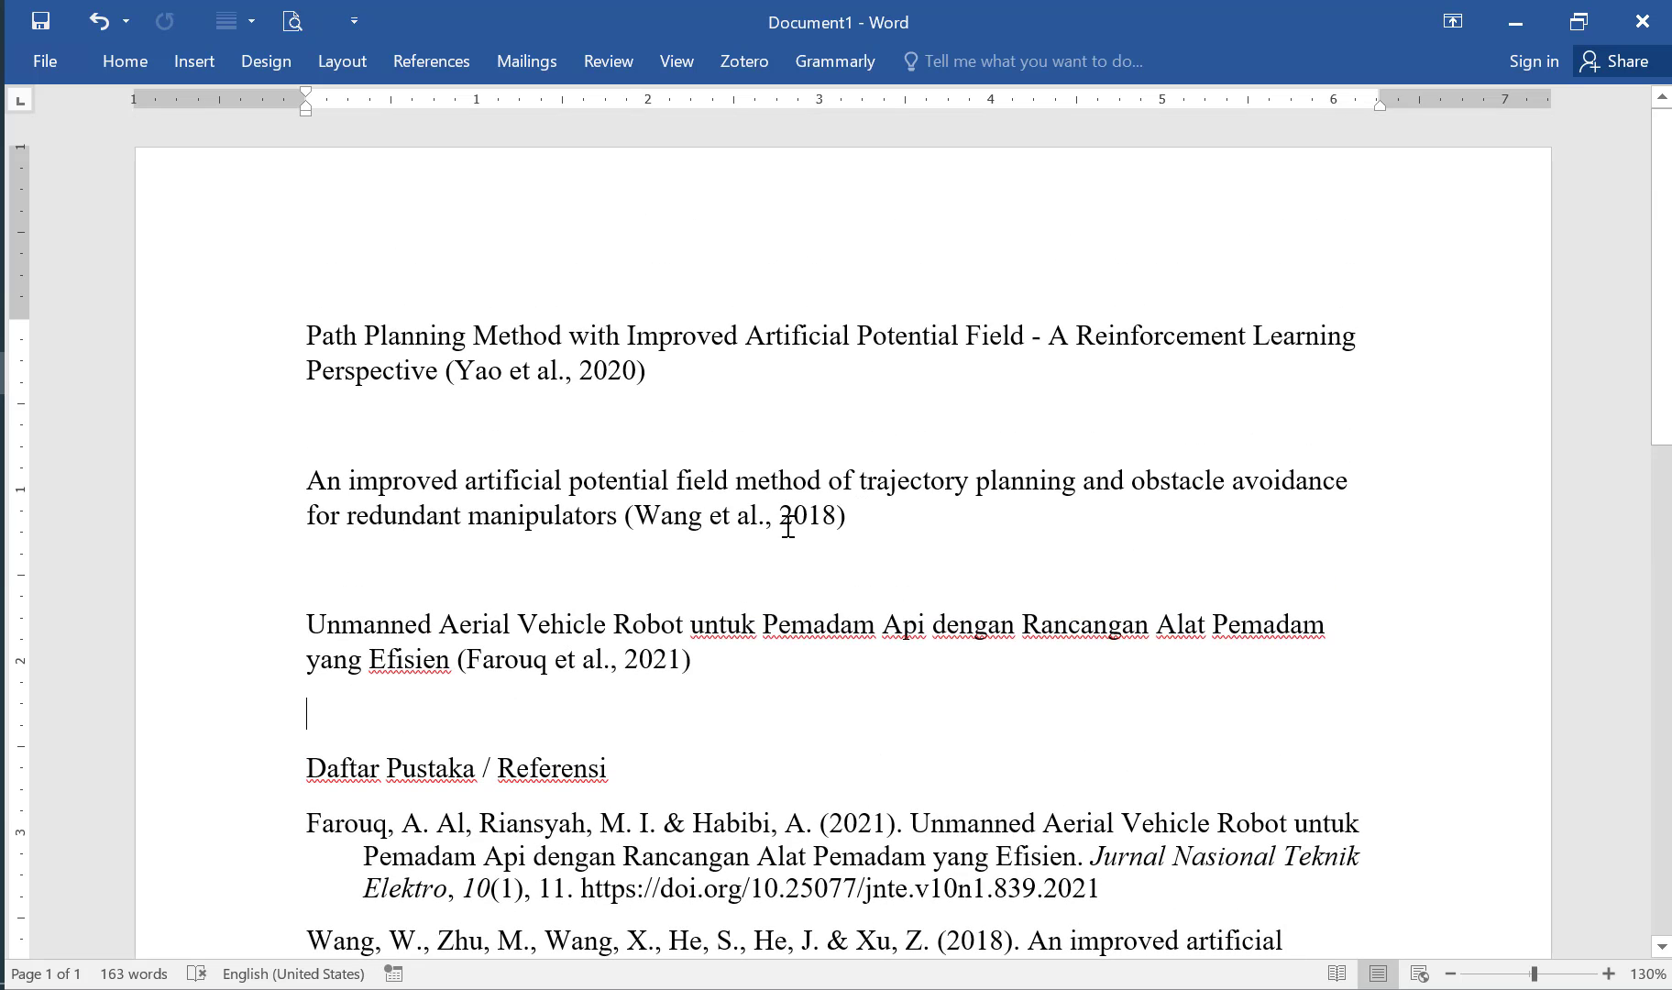
pyautogui.scroll(-4, 764, 500)
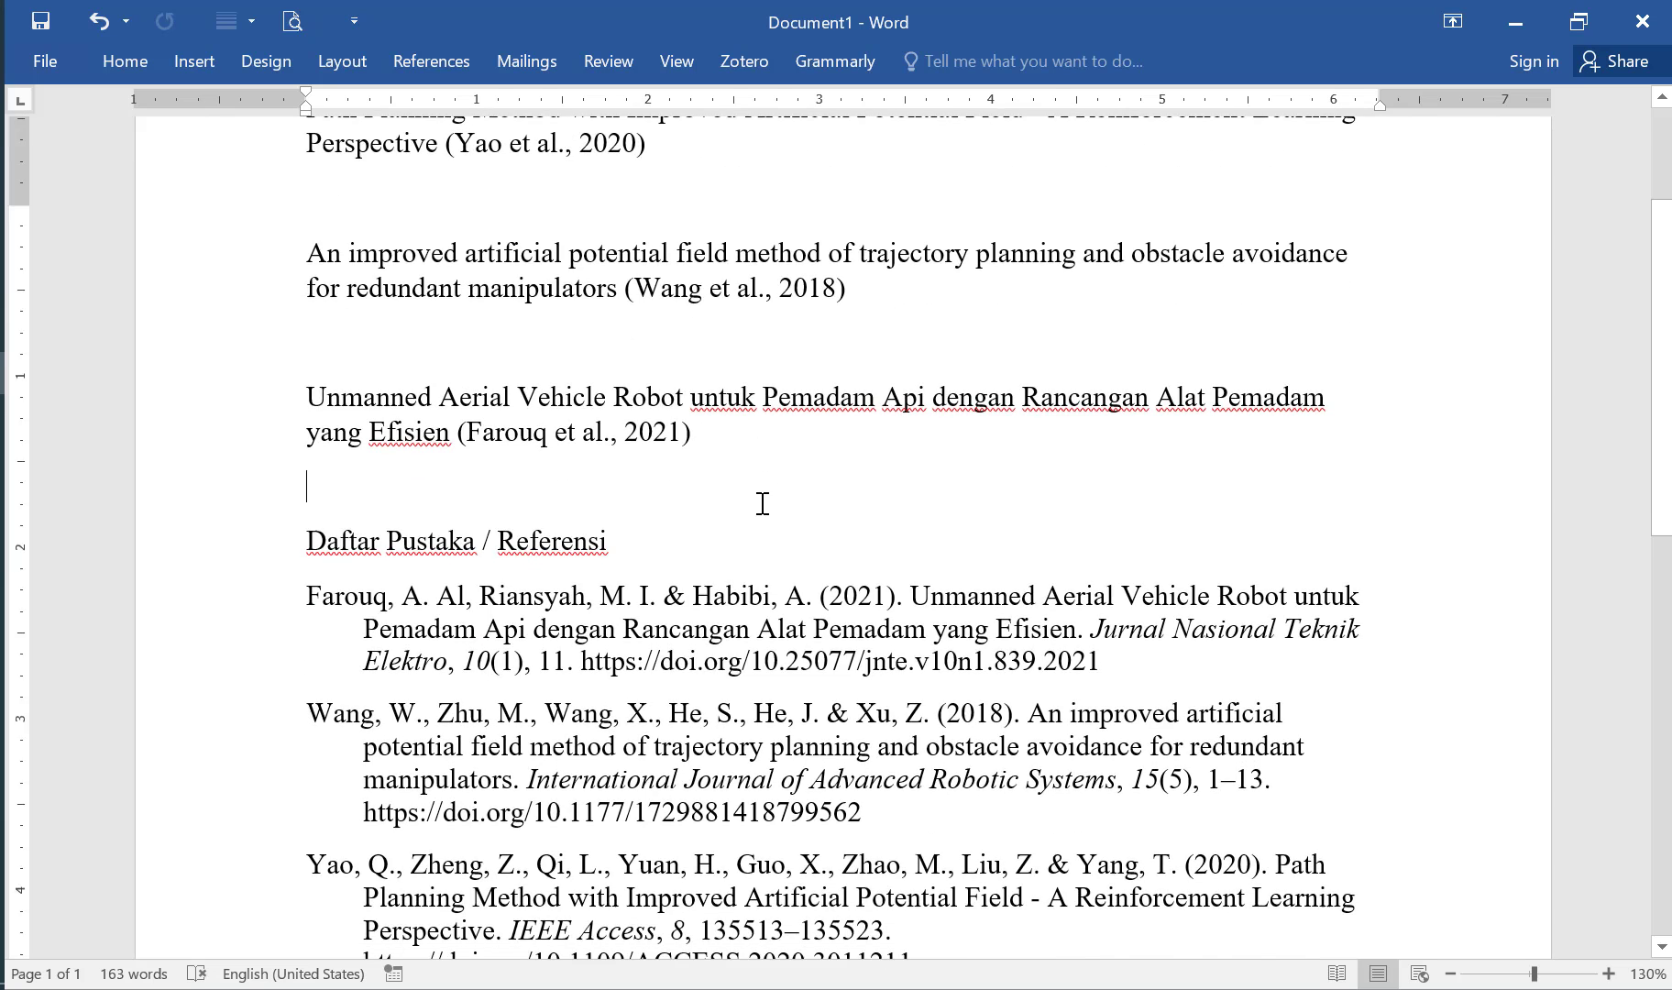
pyautogui.scroll(4, 770, 510)
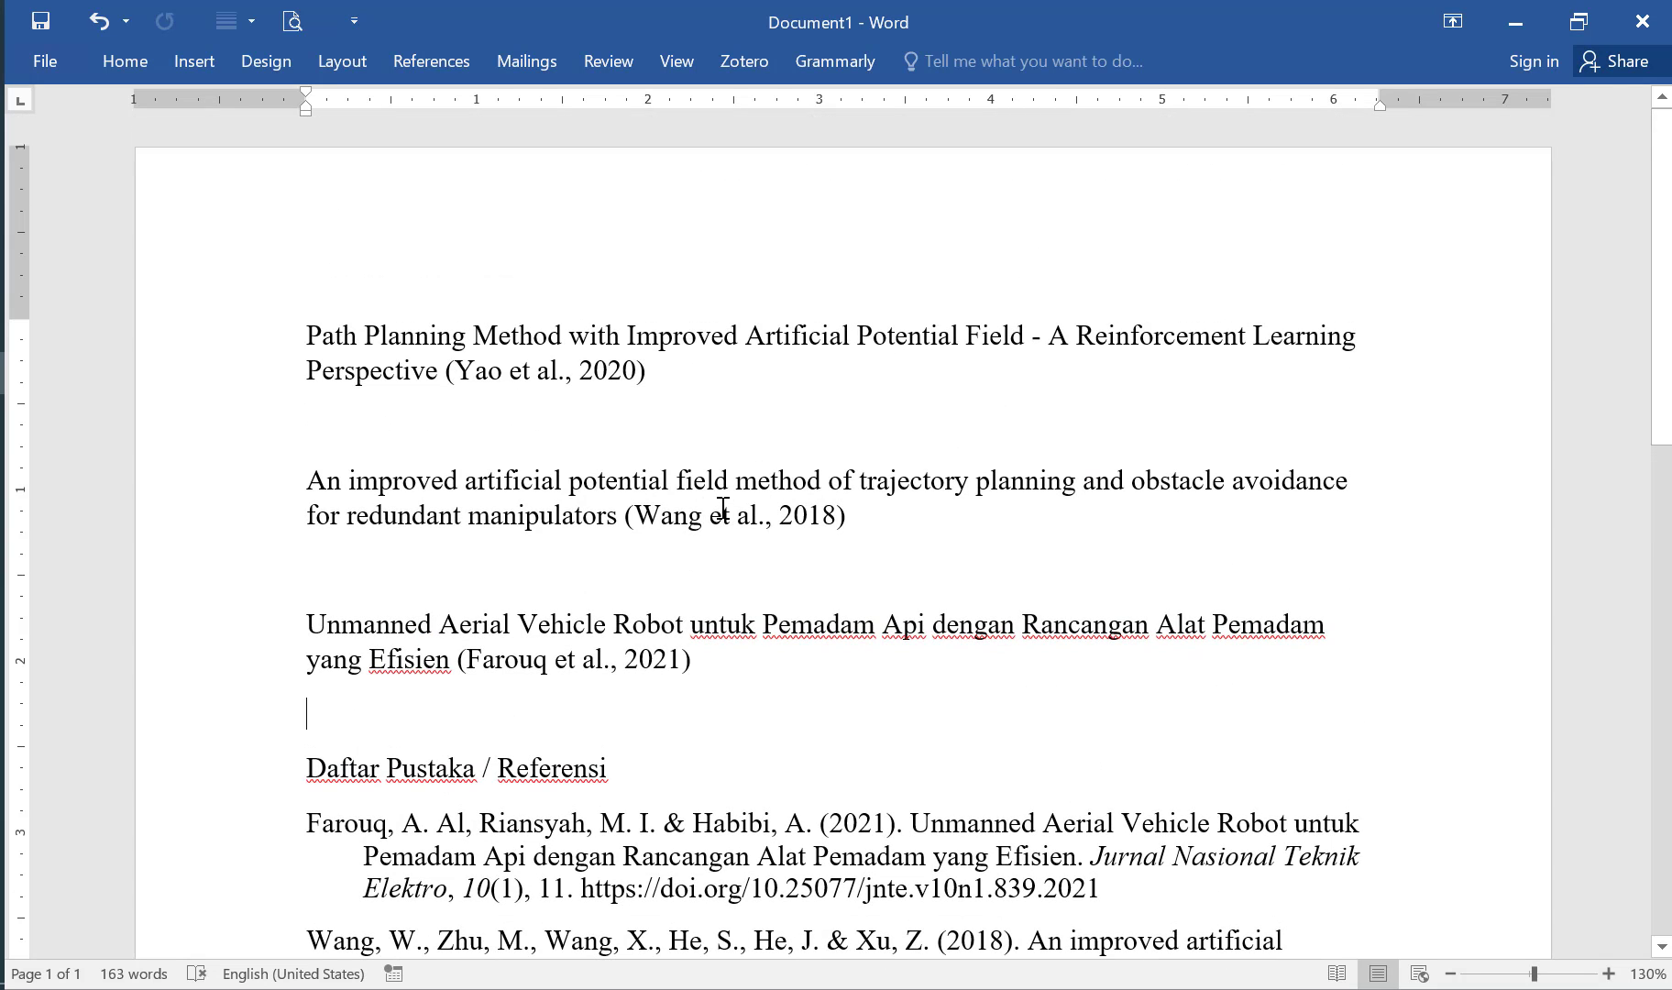
pyautogui.scroll(-2, 719, 509)
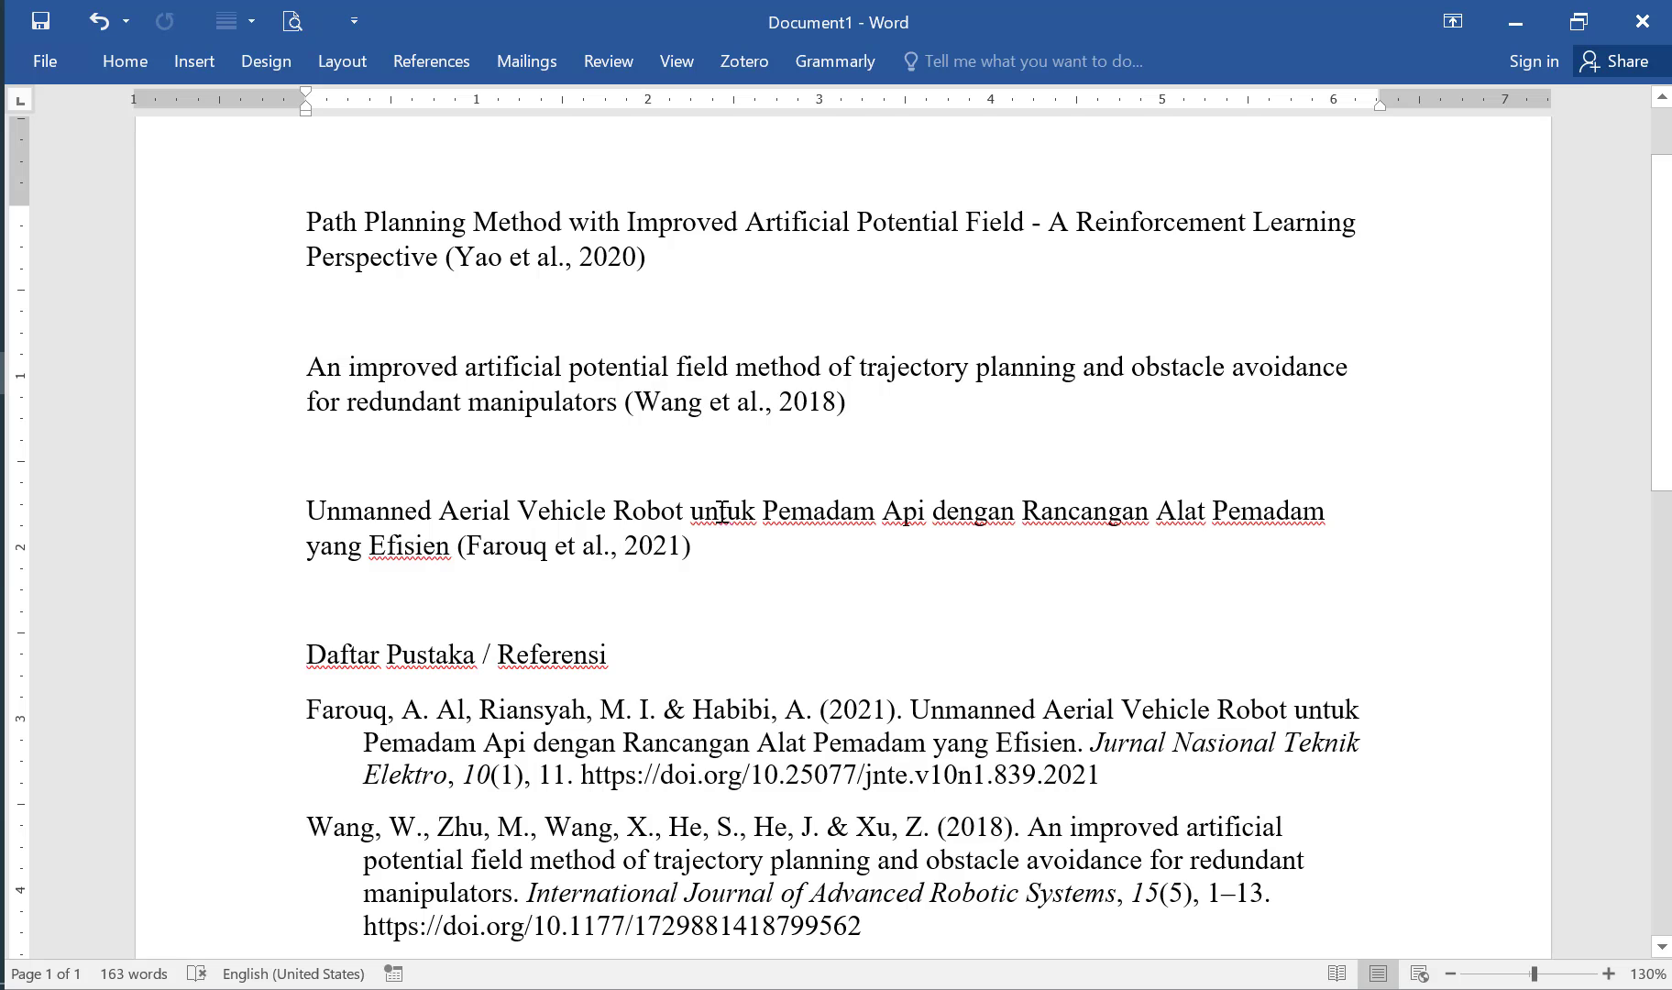
# Browse the Download Paper folder through Mendeley Desktop's Add Files dialog and cancel the import.
pyautogui.hotkey('alt', 'Tab')
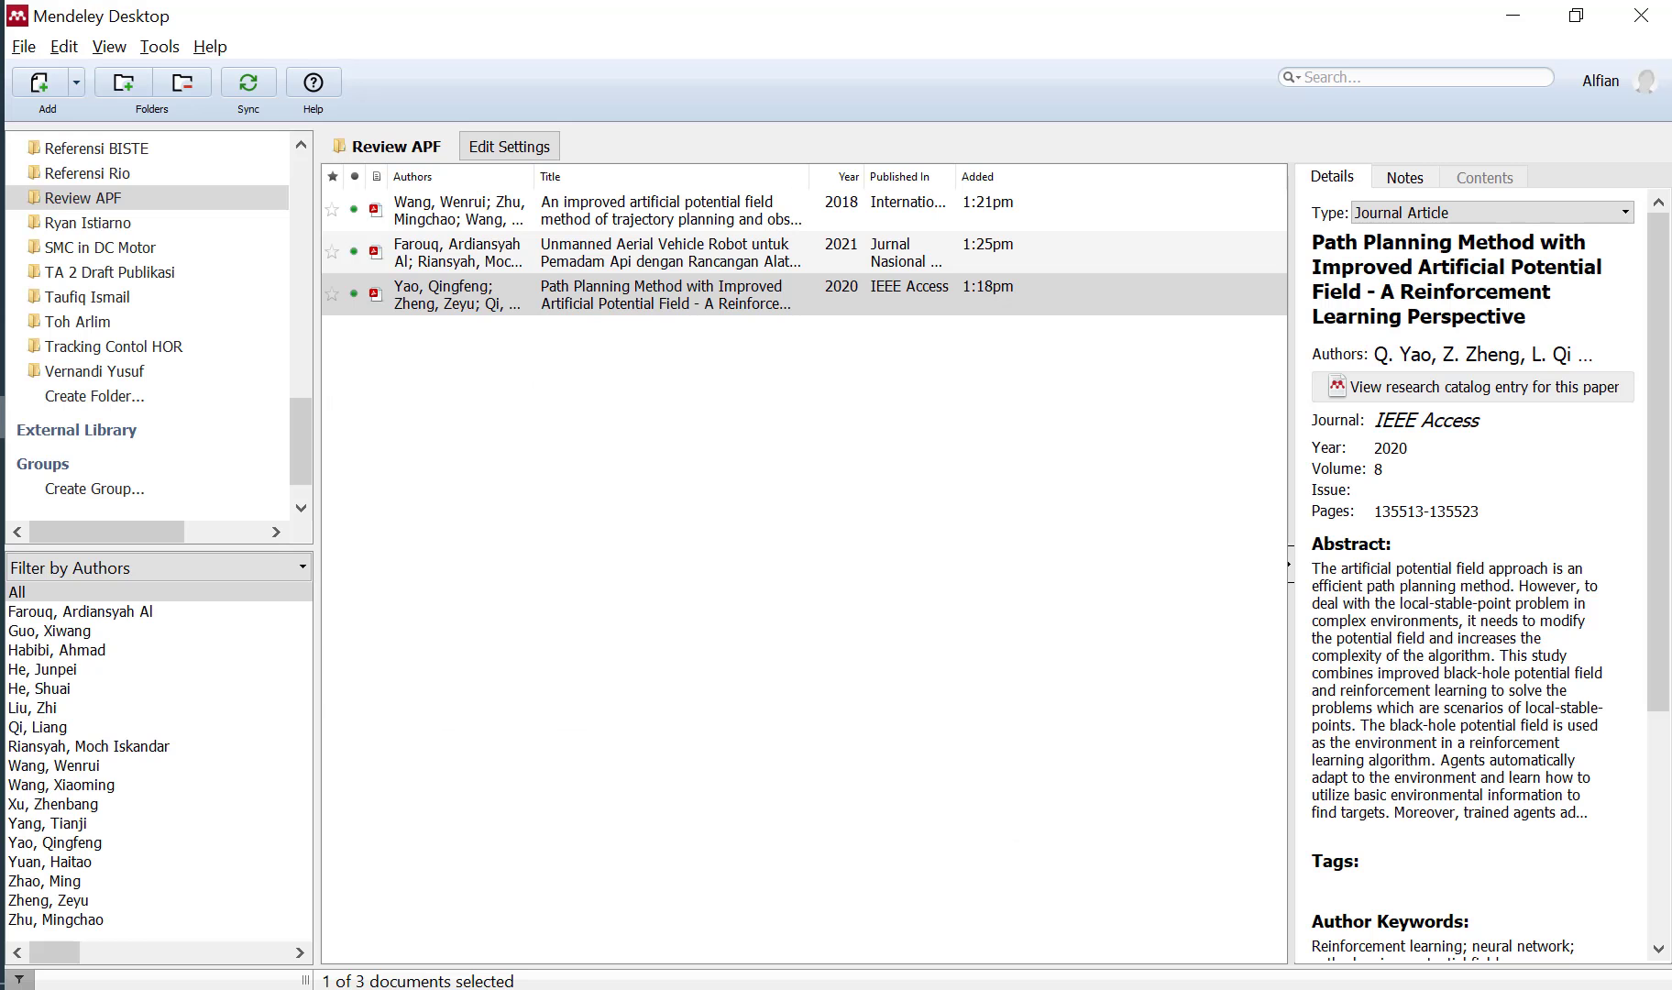
pyautogui.rightClick(491, 468)
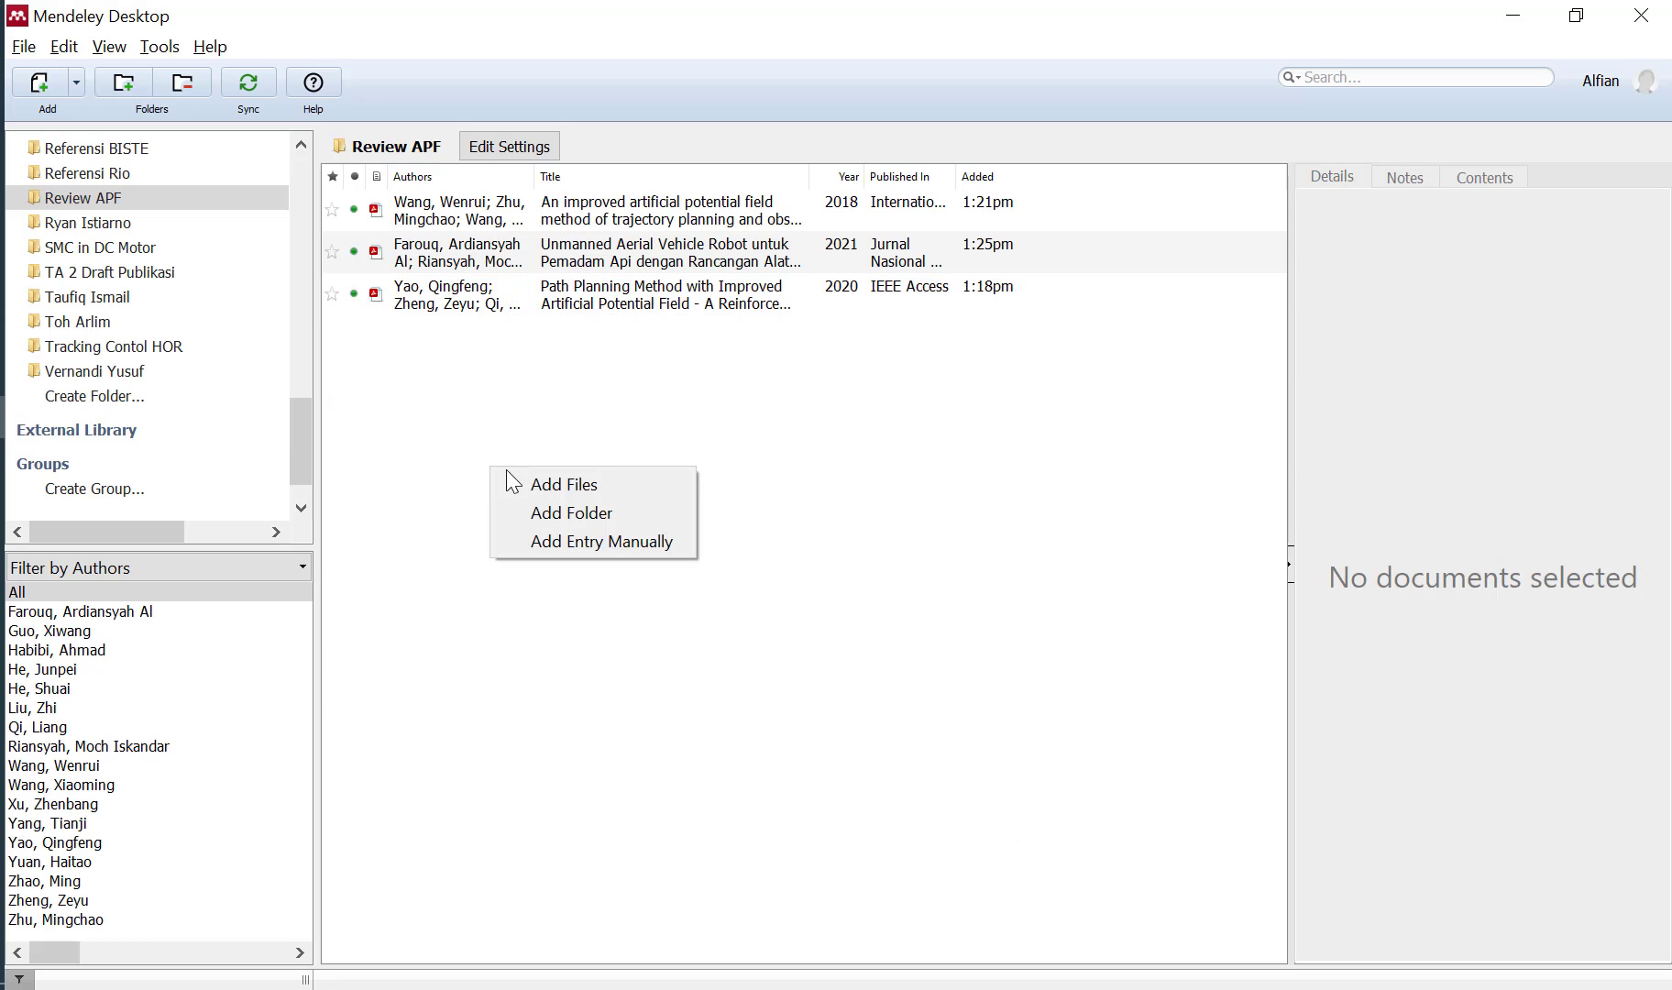
pyautogui.click(572, 489)
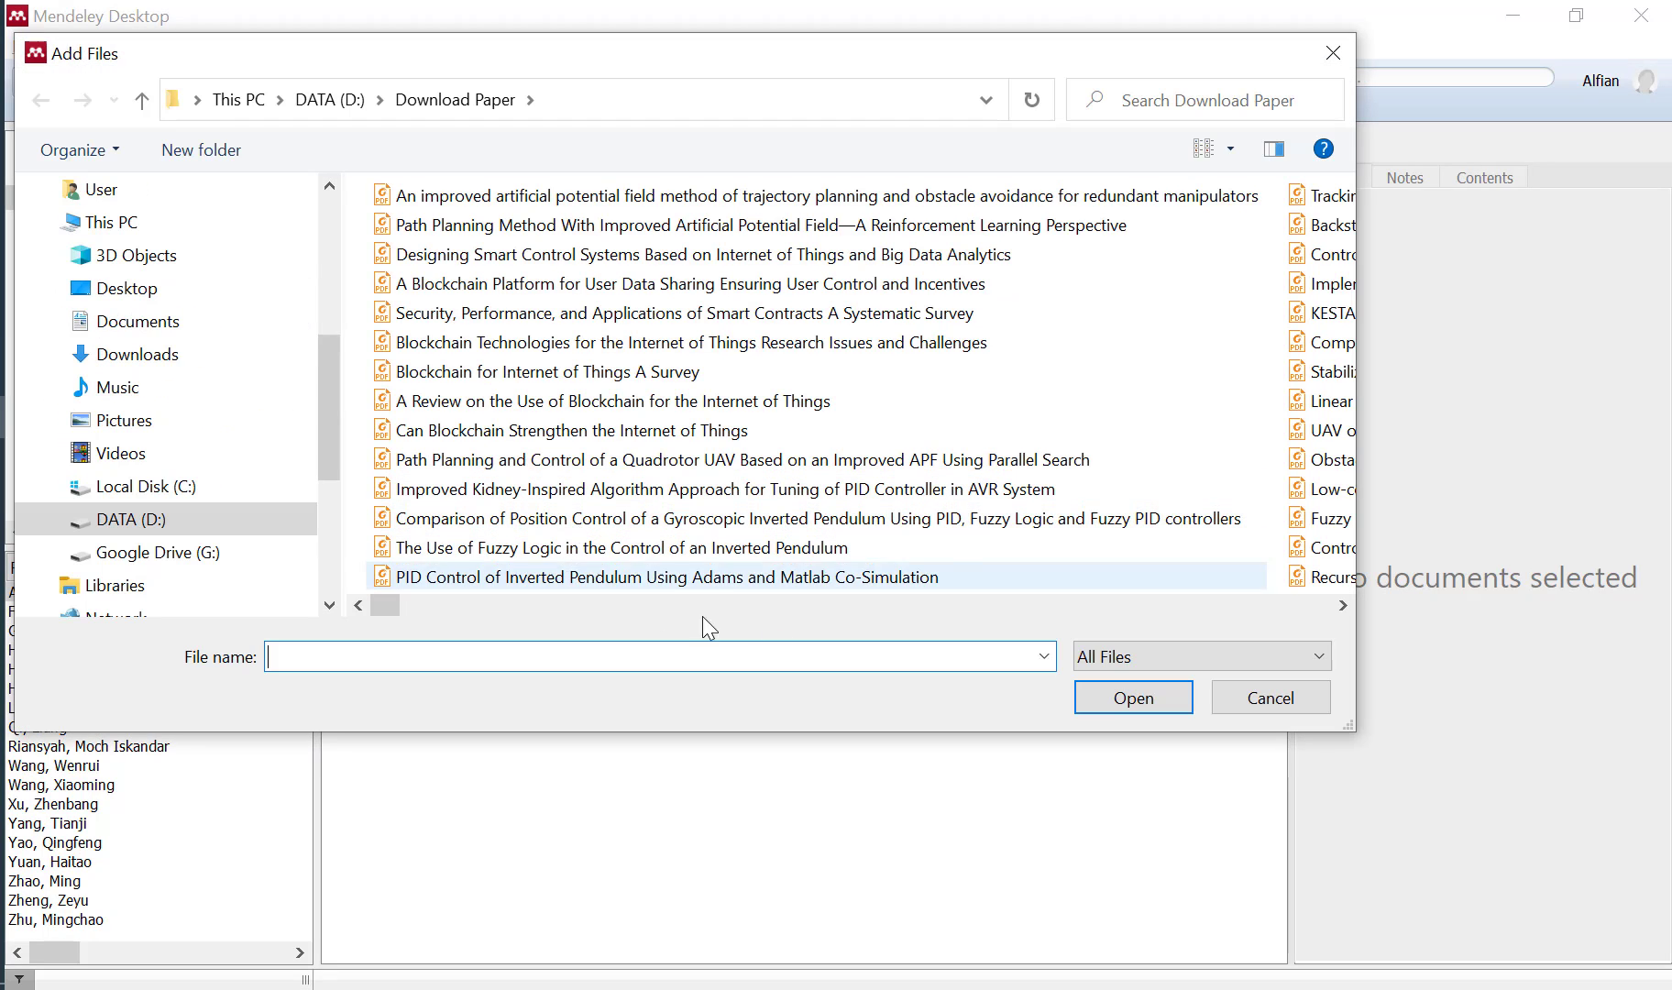
pyautogui.scroll(-8, 891, 510)
pyautogui.moveTo(621, 604); pyautogui.dragTo(1353, 622)
pyautogui.click(1295, 698)
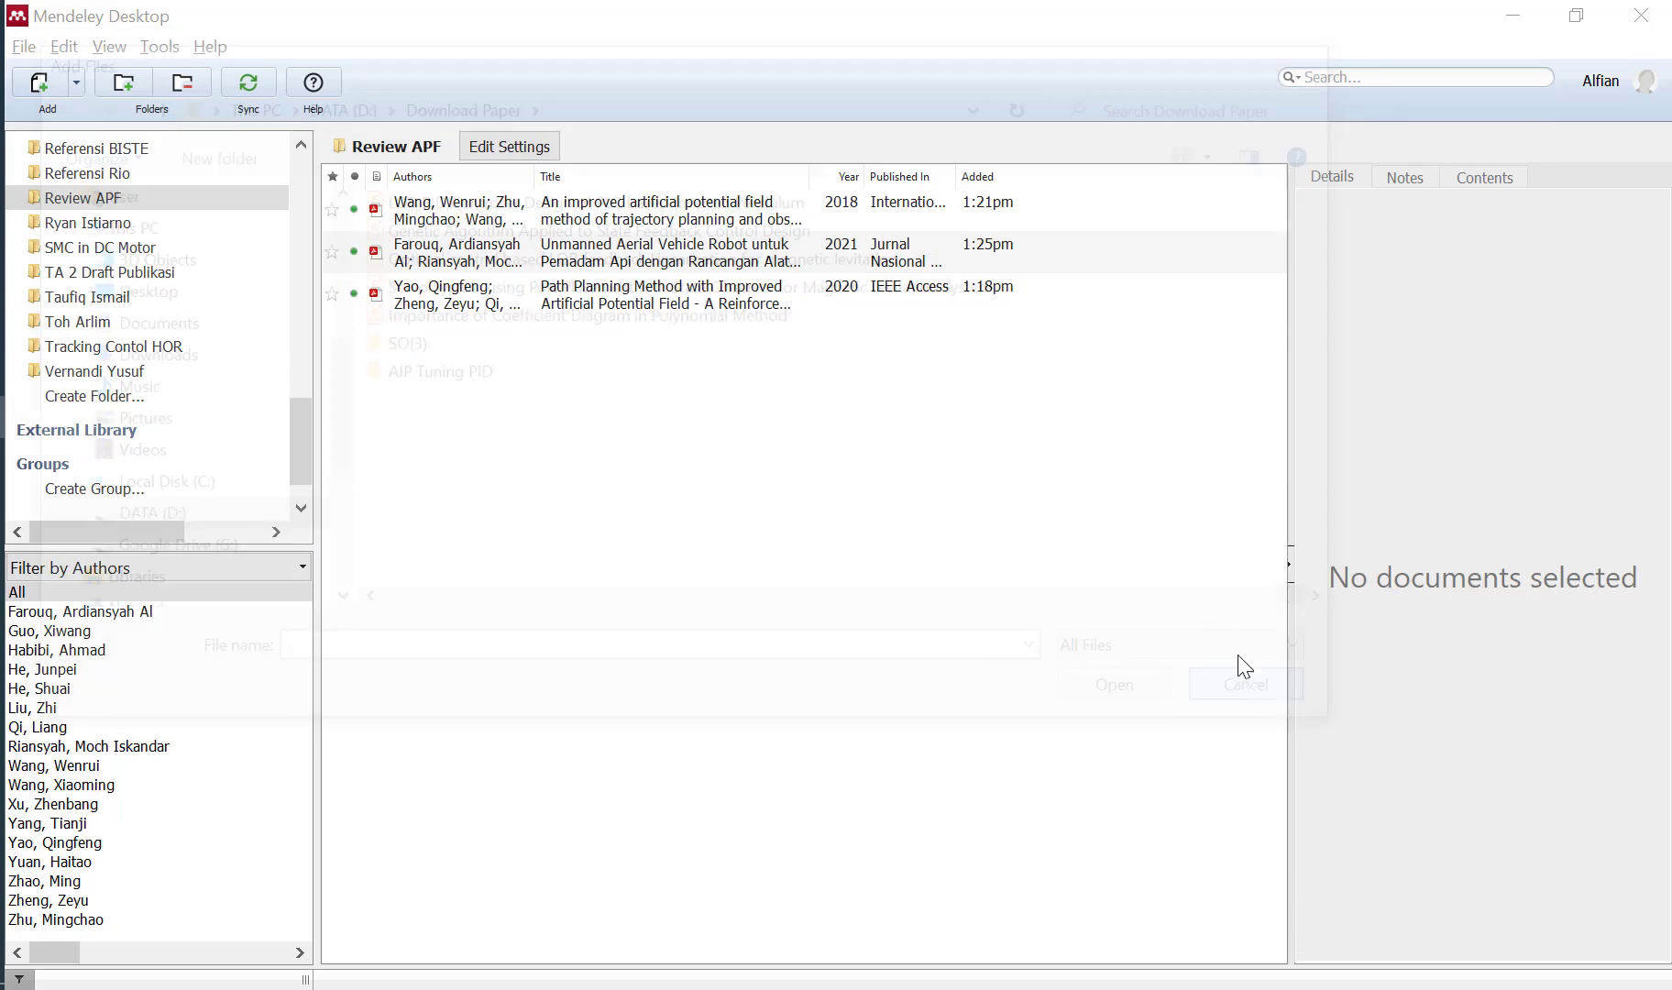
# Locate the Mendeley Web Importer extension in Chrome, and examine the Path Planning Method article's keywords, catalog IDs and attached file in Mendeley Desktop.
pyautogui.click(674, 303)
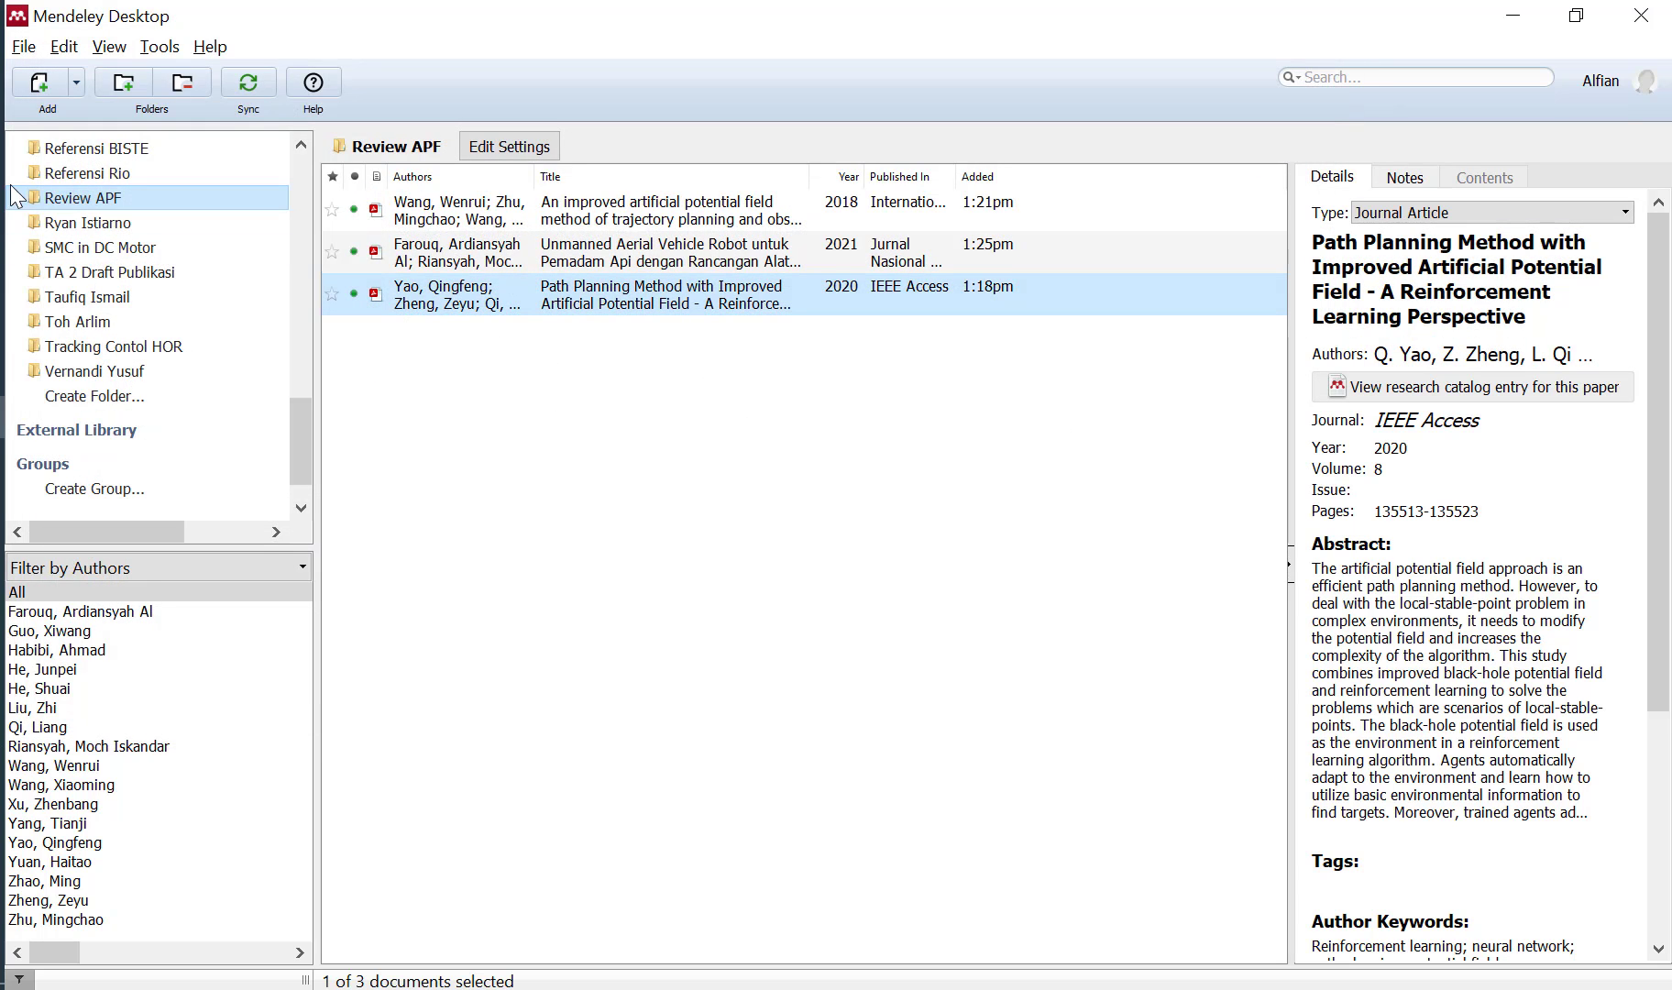
pyautogui.click(1, 154)
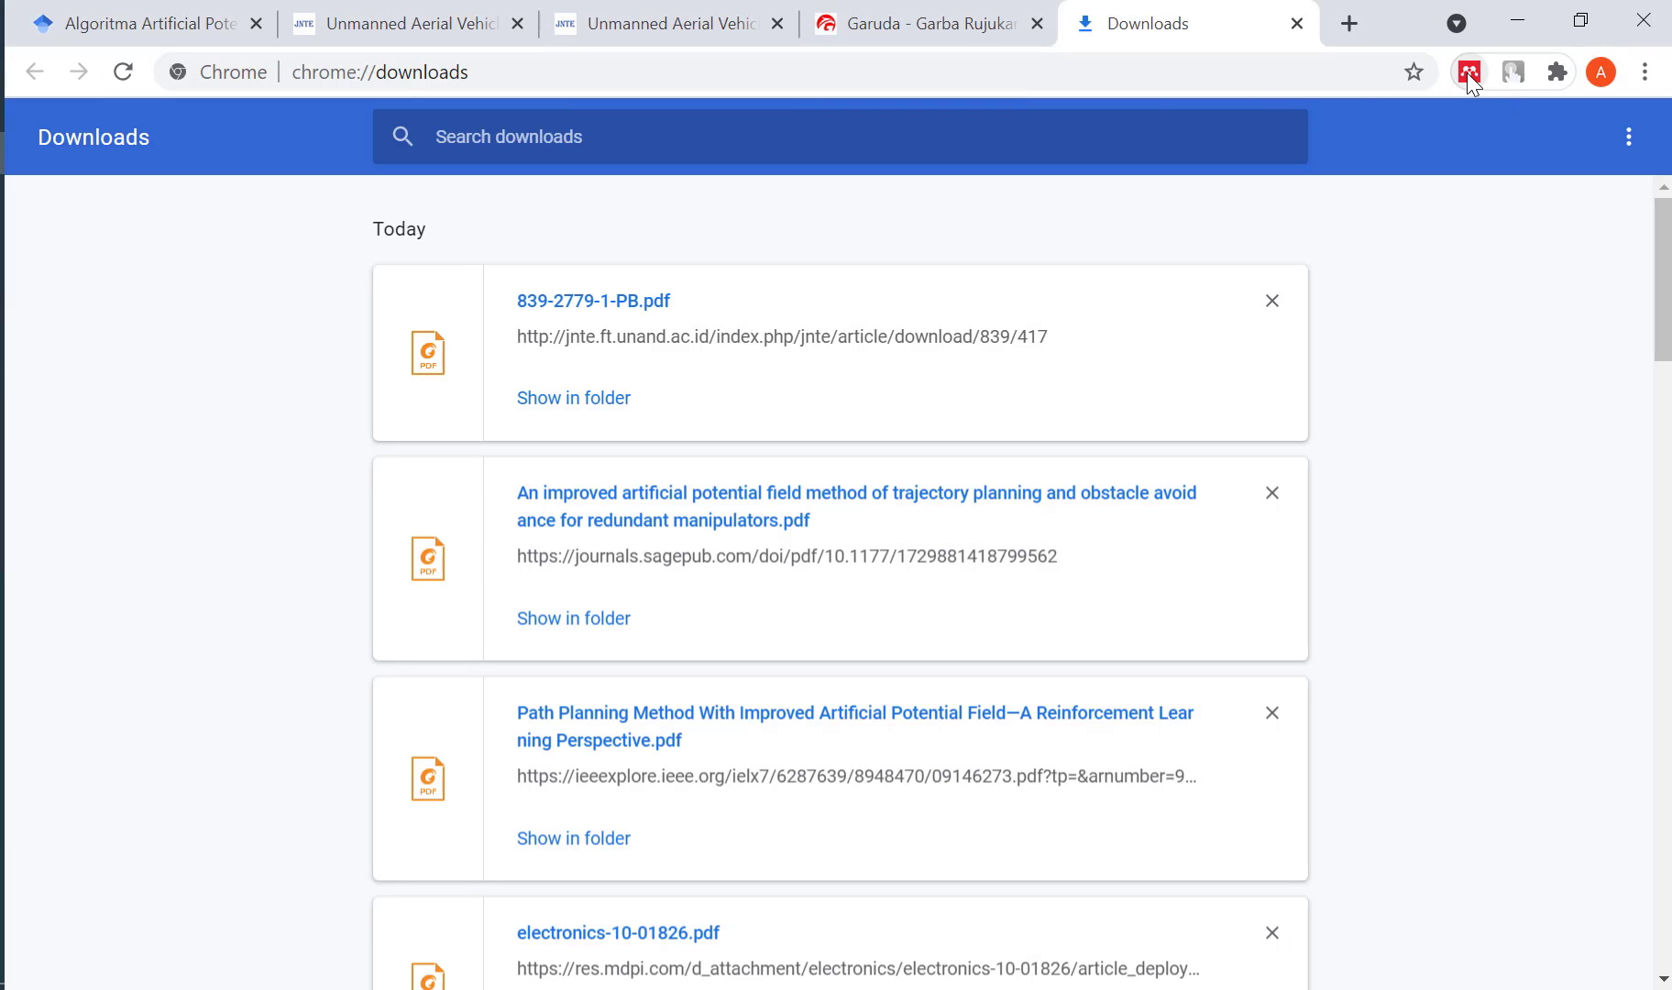
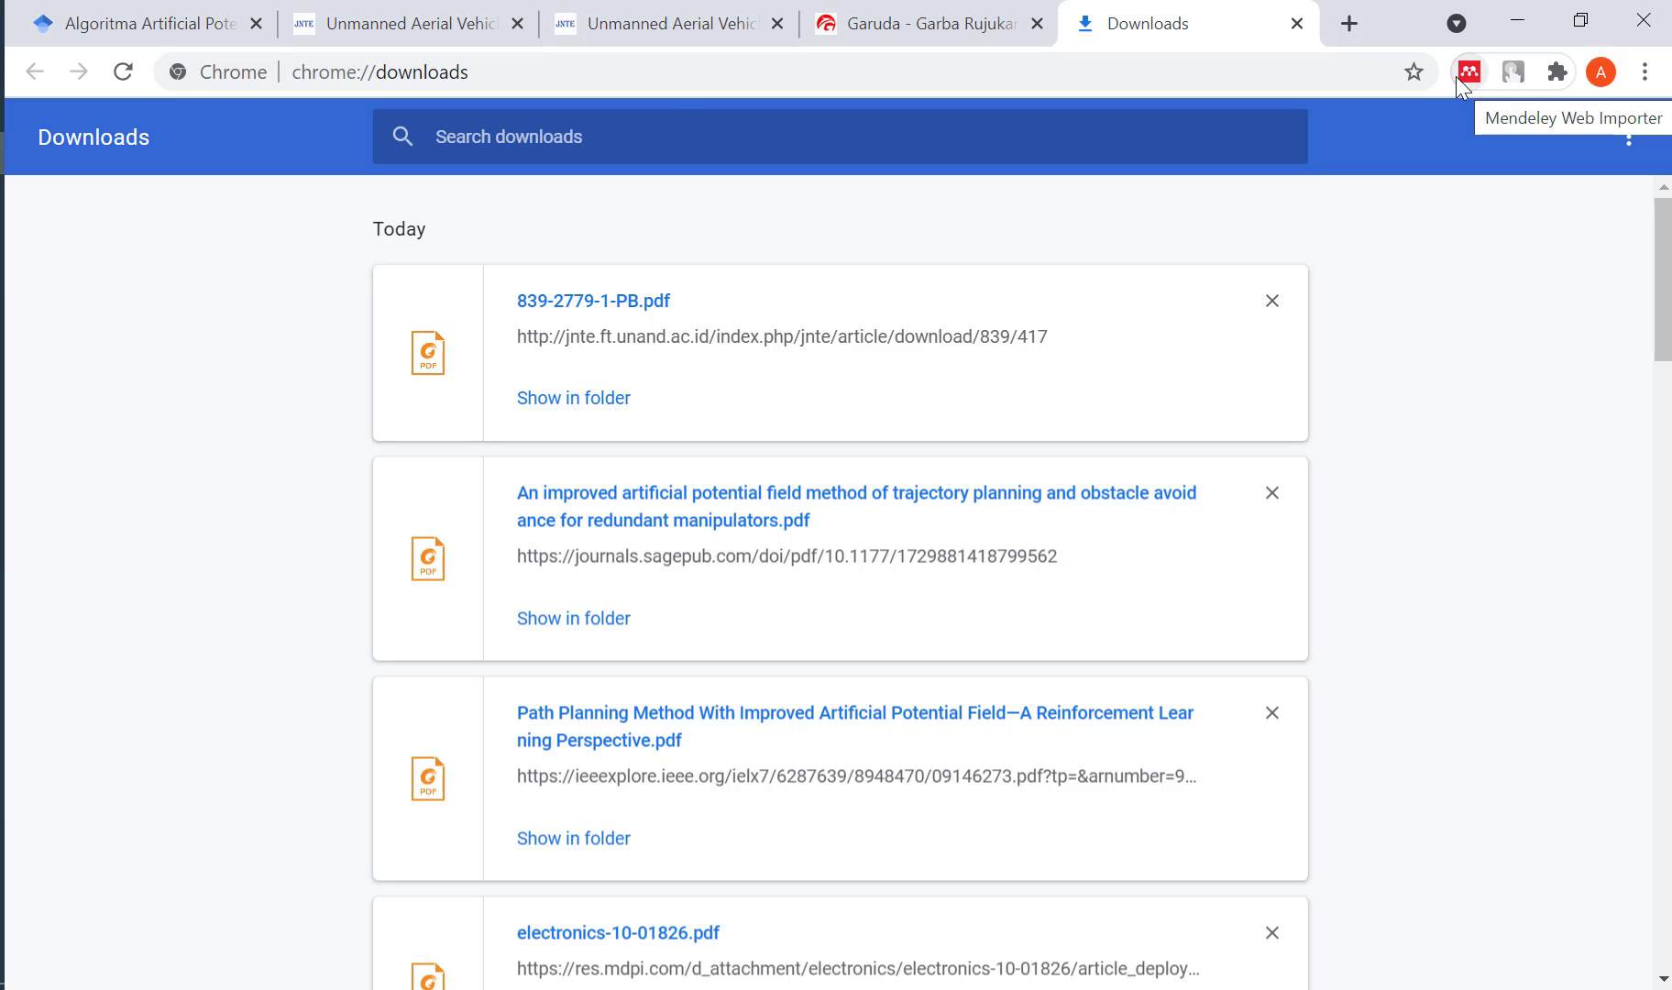
pyautogui.click(2, 419)
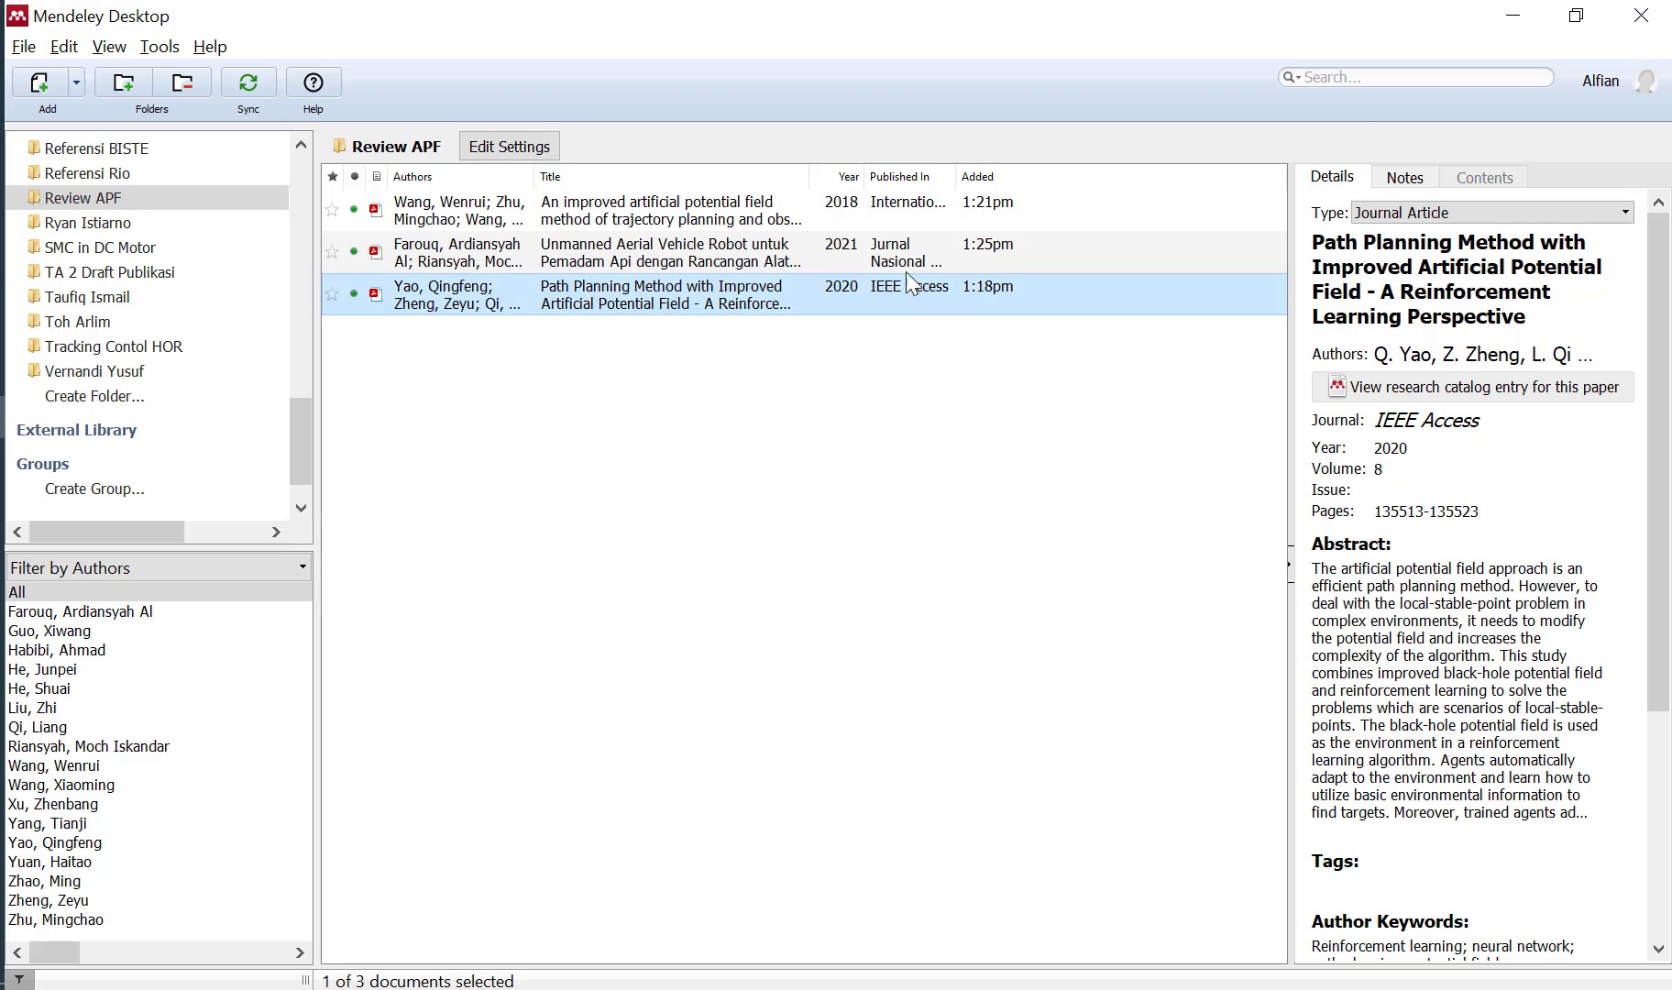
pyautogui.scroll(-5, 1482, 549)
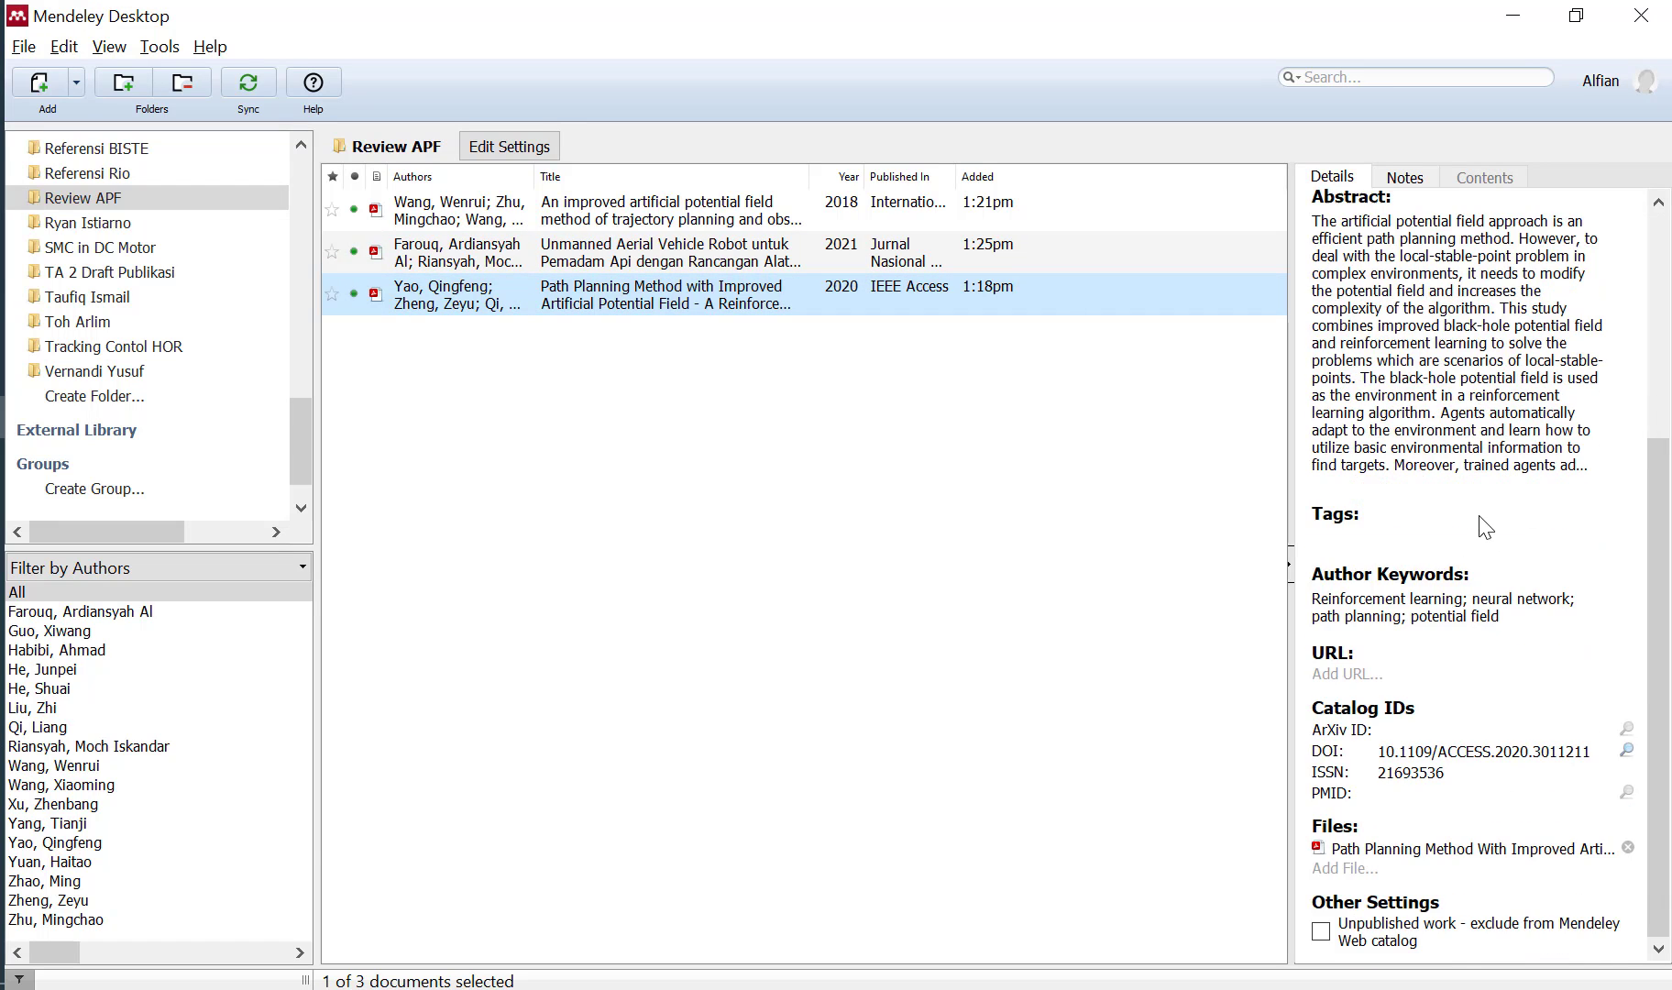
# Switch to the Word document and change the Mendeley citation style to IEEE Access.
pyautogui.scroll(5, 1481, 523)
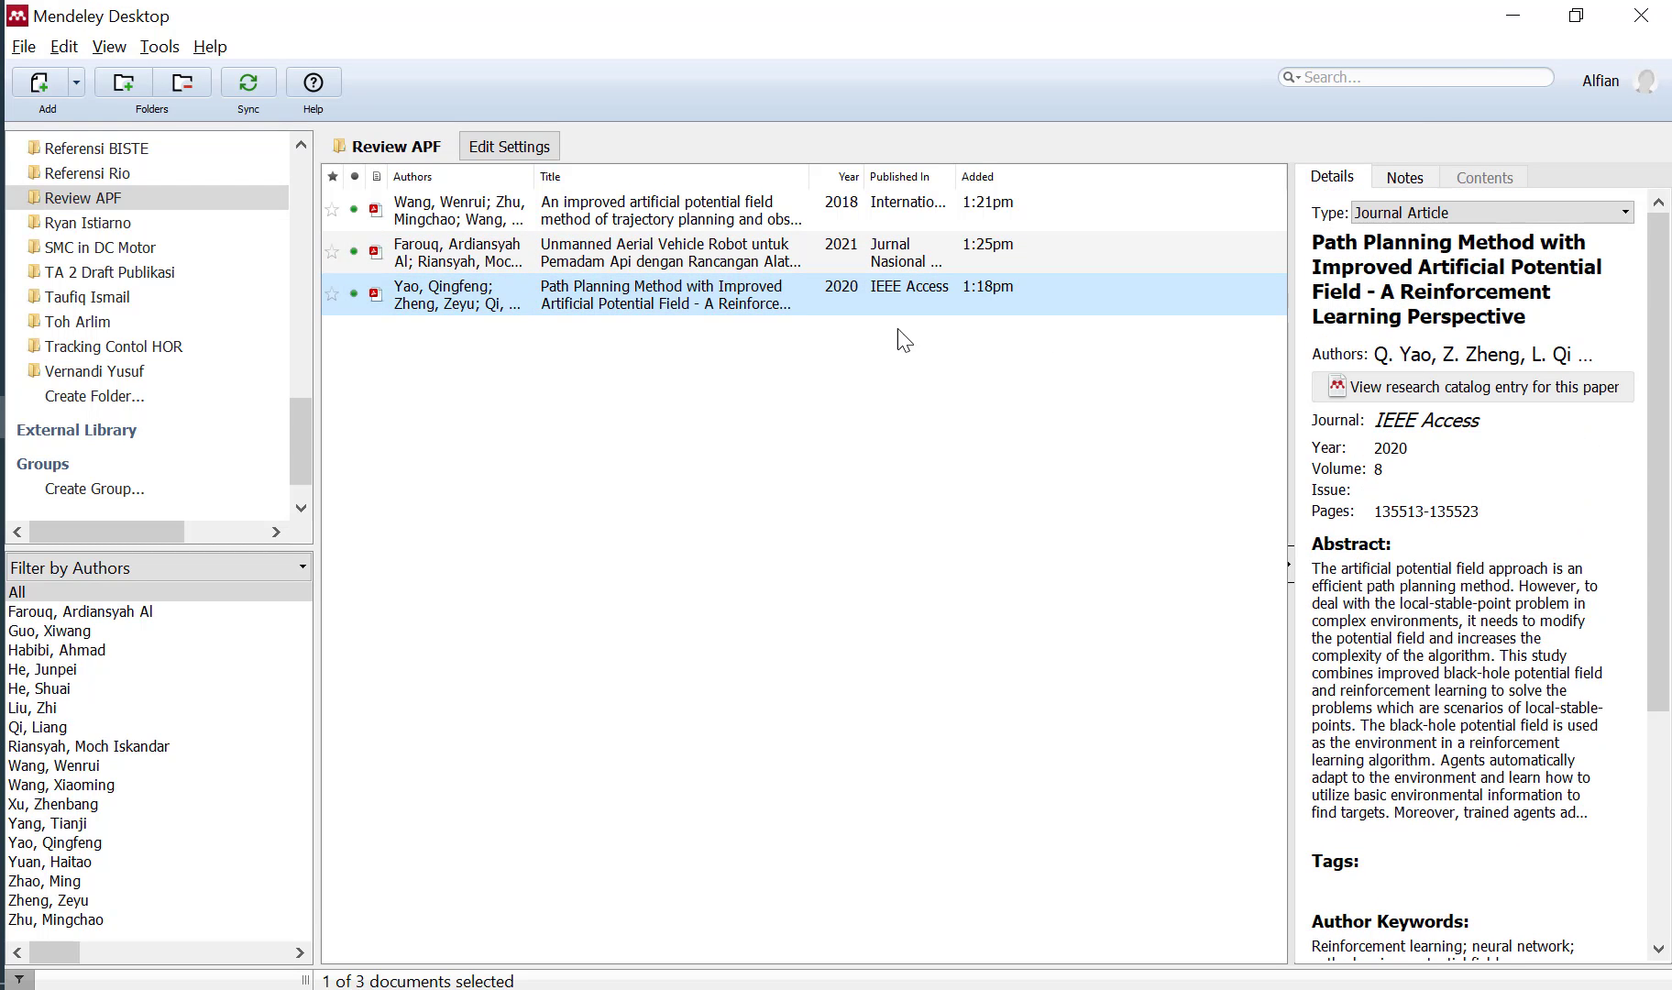
pyautogui.click(1, 373)
pyautogui.scroll(-5, 906, 551)
pyautogui.scroll(5, 906, 551)
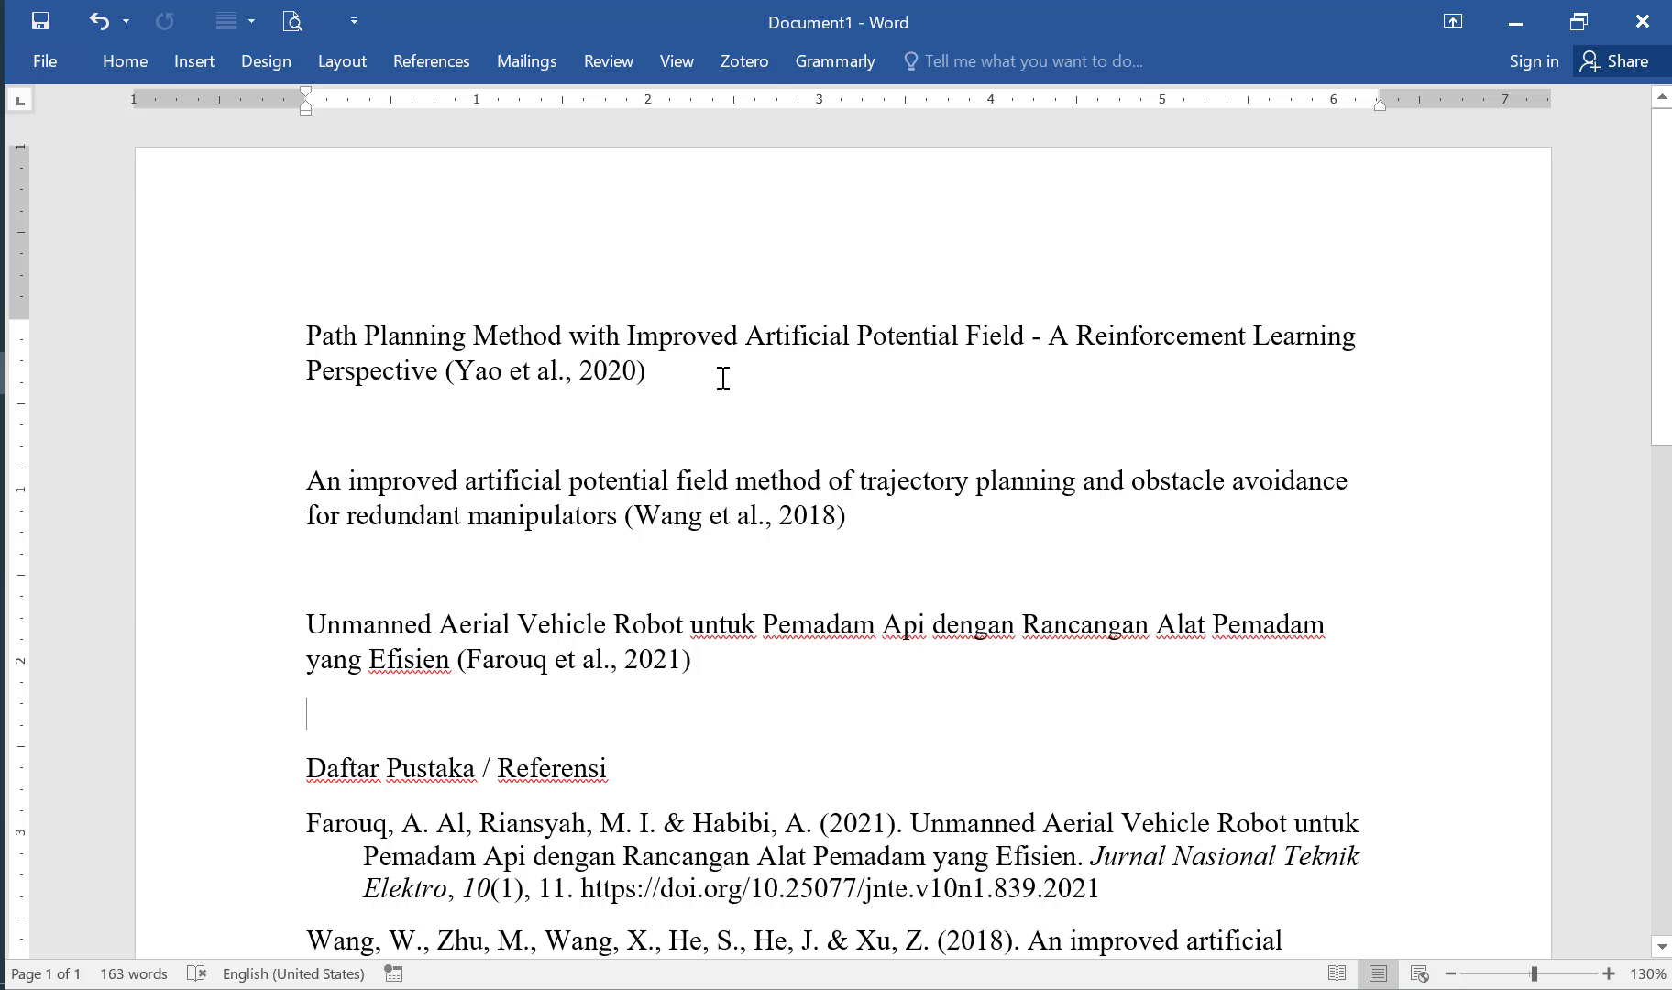
pyautogui.click(448, 73)
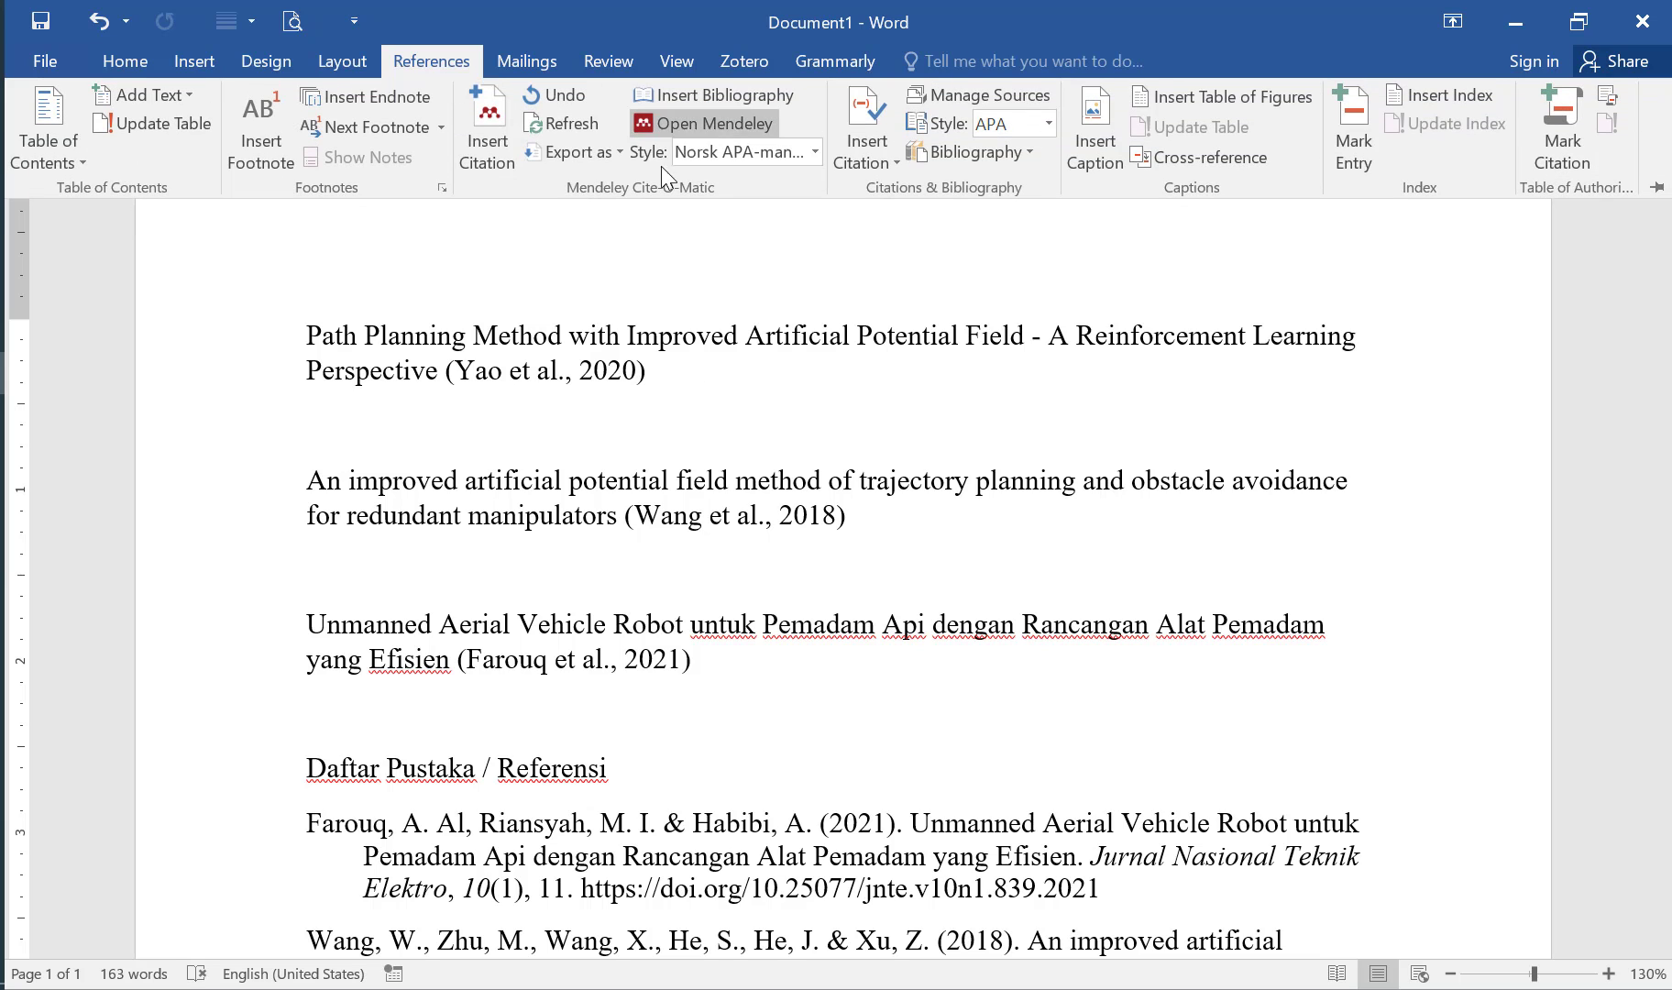
pyautogui.click(815, 152)
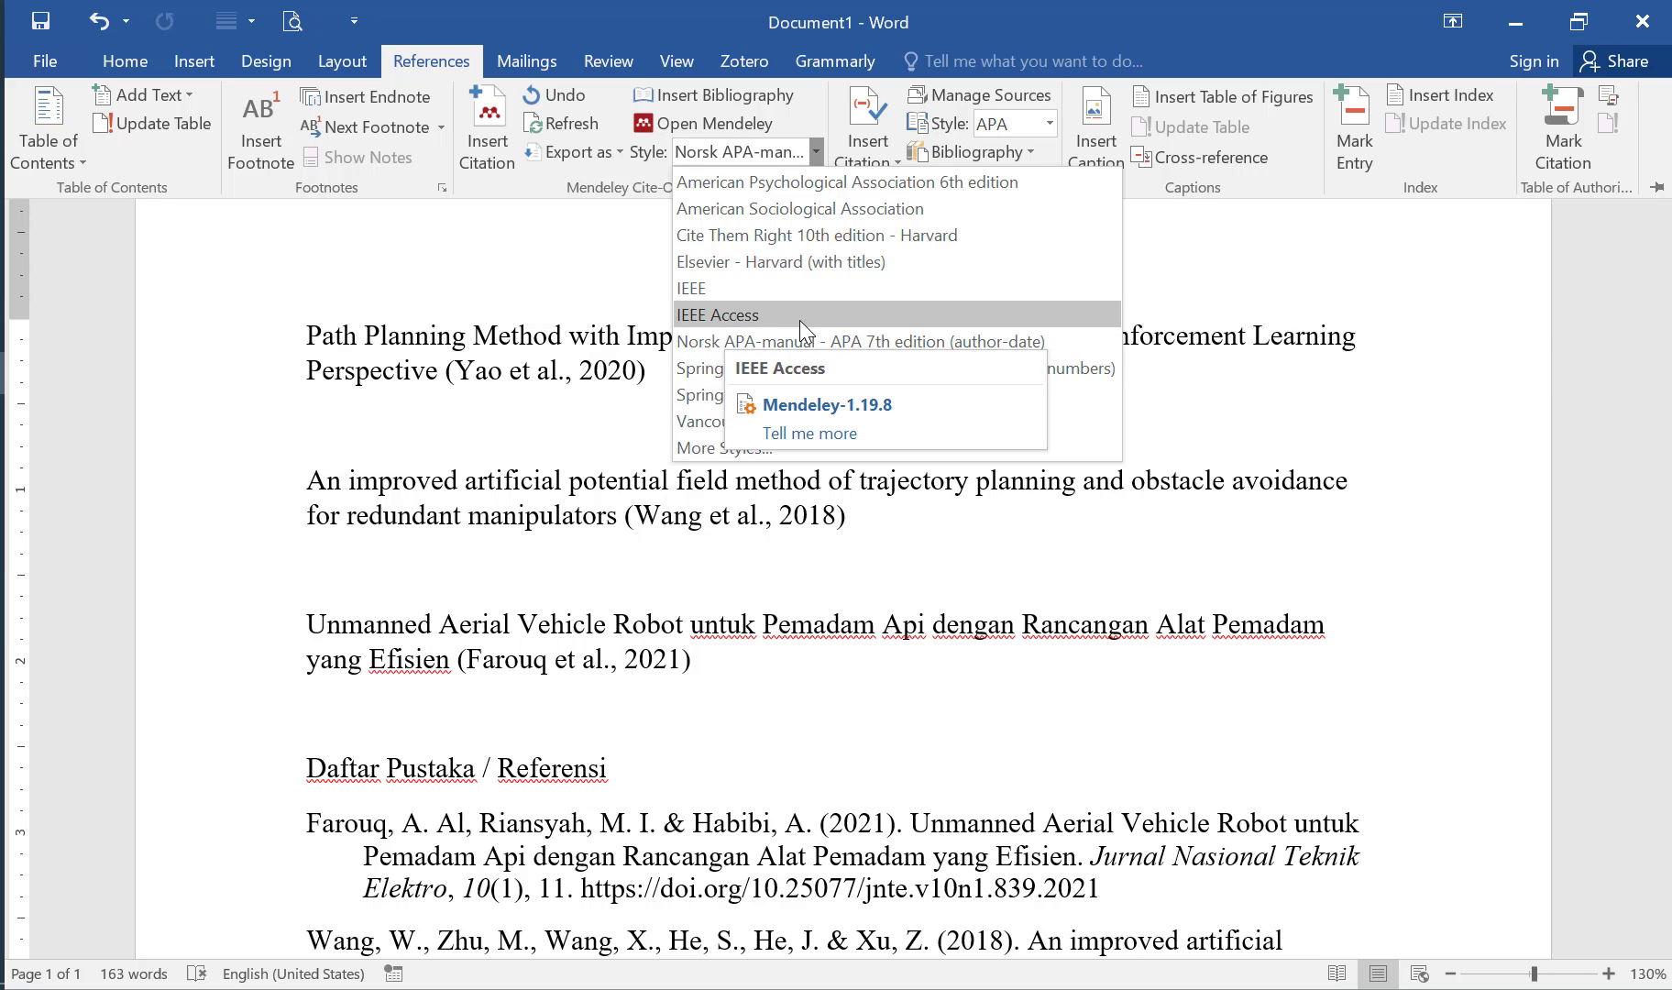
pyautogui.click(760, 316)
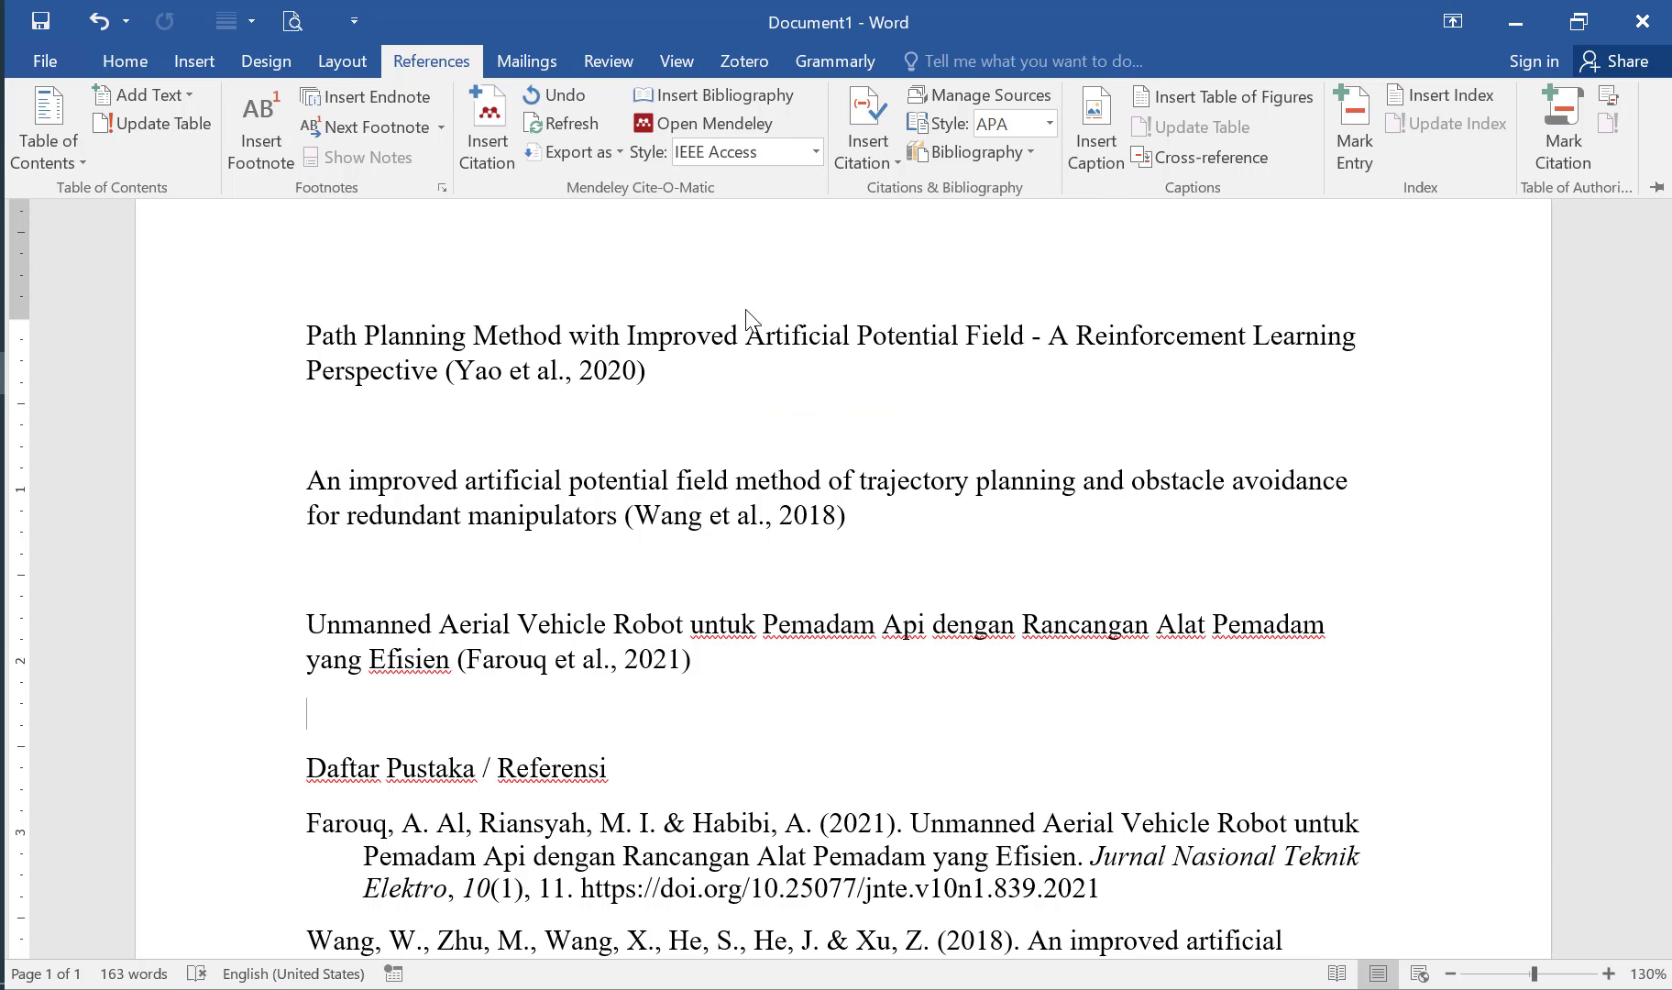
# Collapse the ribbon and compare the in-text citations after the three article titles with the entries under "Daftar Pustaka / Referensi".
pyautogui.scroll(-3, 907, 492)
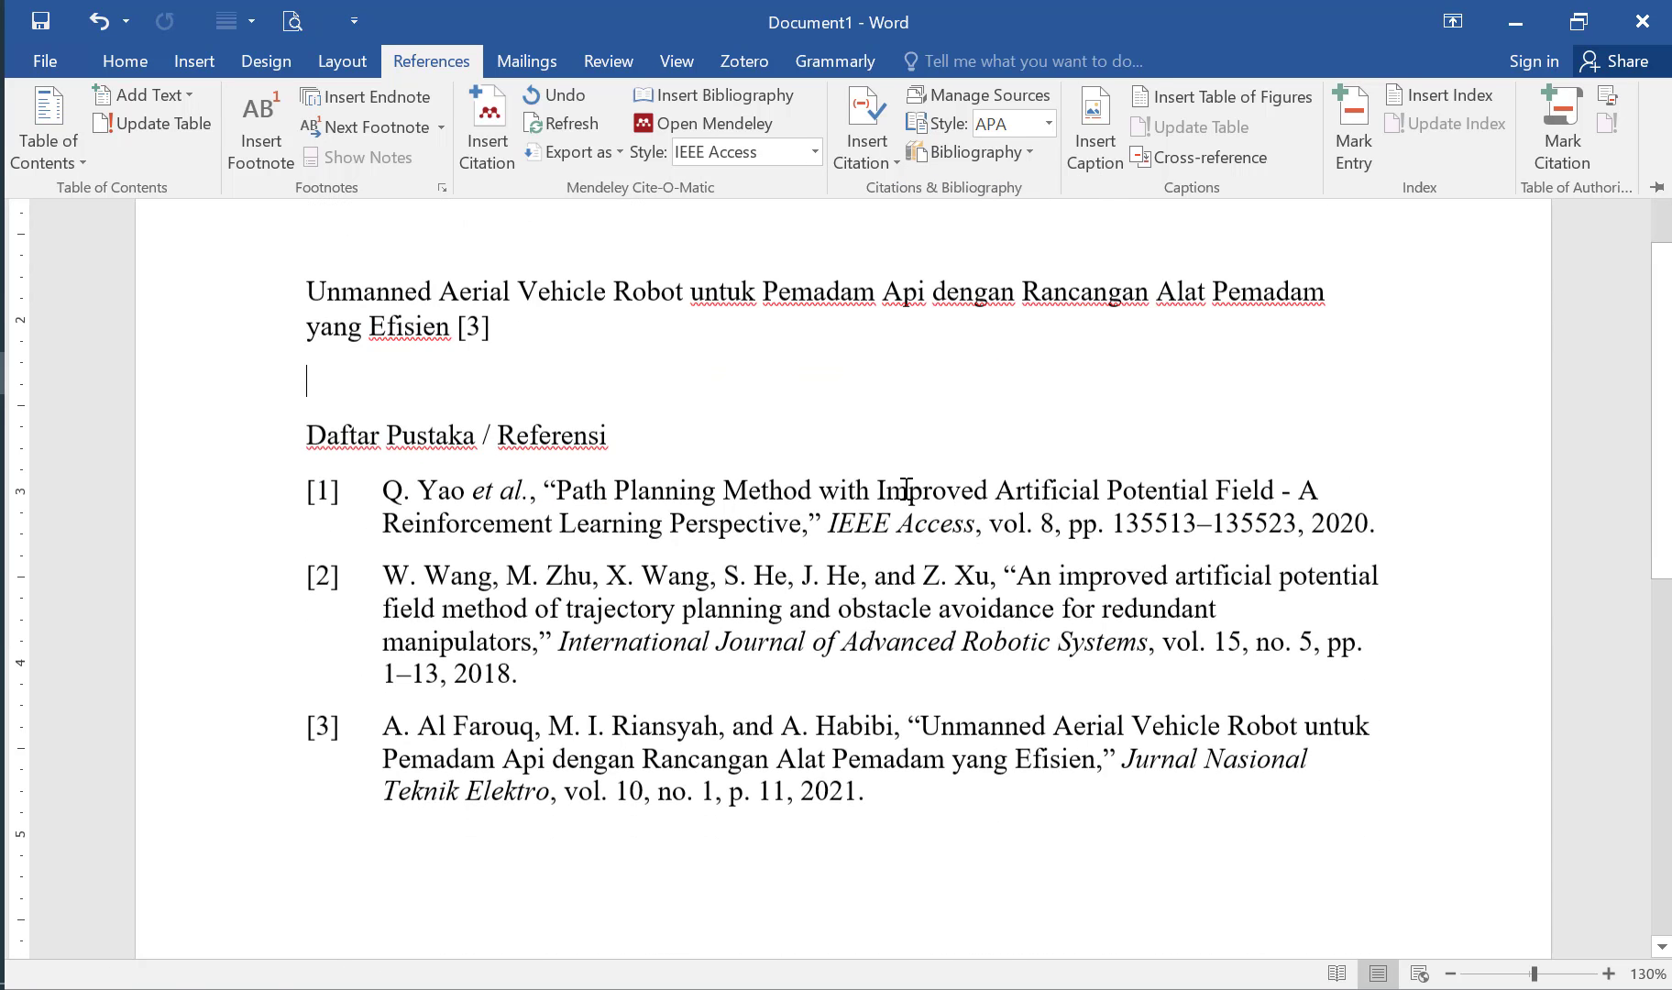
pyautogui.scroll(2, 907, 490)
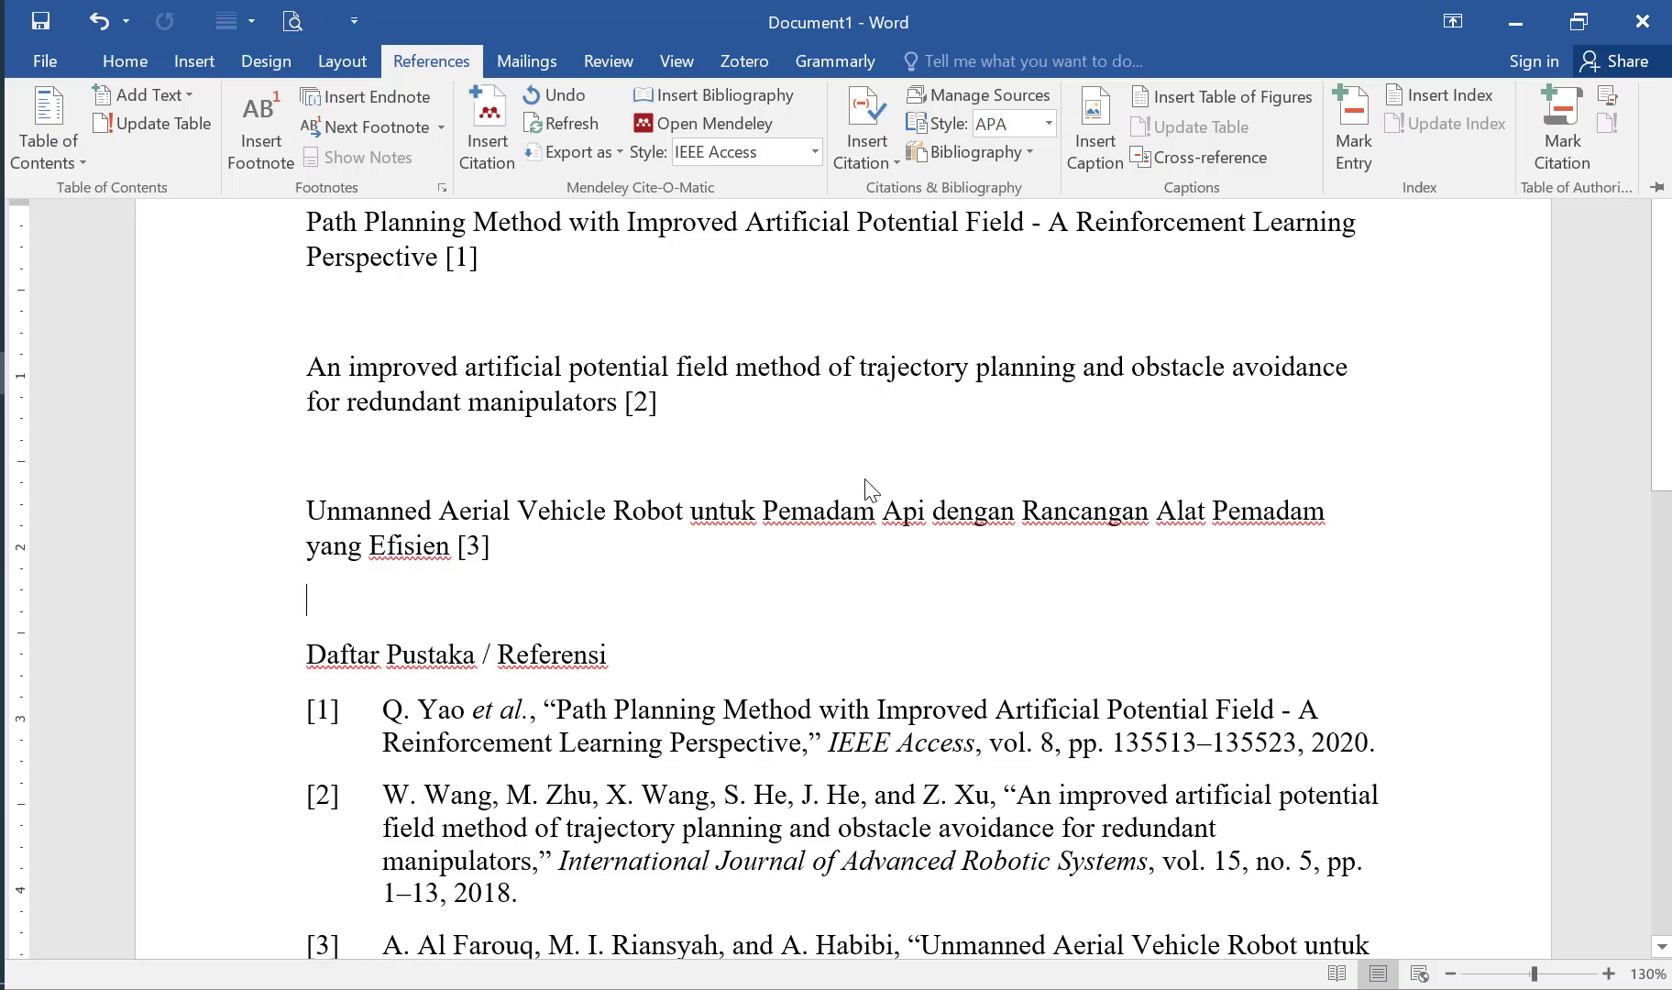
pyautogui.hotkey('ctrl', 'F1')
pyautogui.click(454, 449)
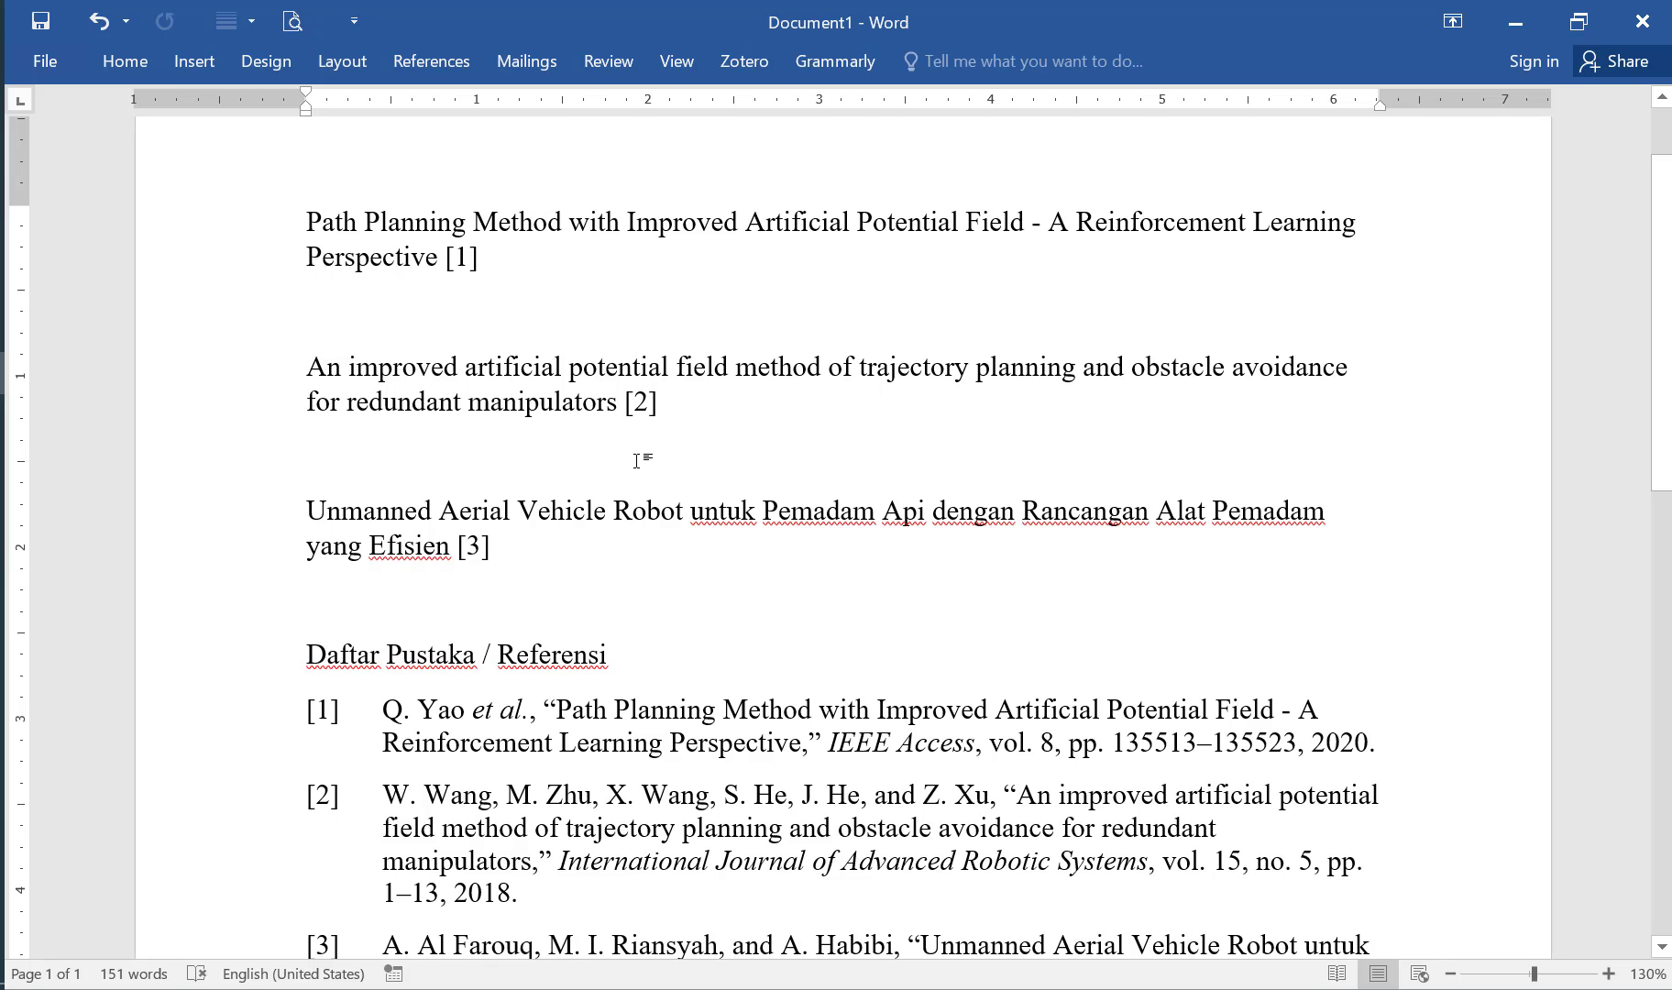
pyautogui.scroll(-2, 662, 459)
pyautogui.scroll(2, 659, 456)
pyautogui.scroll(-4, 657, 457)
pyautogui.scroll(2, 658, 457)
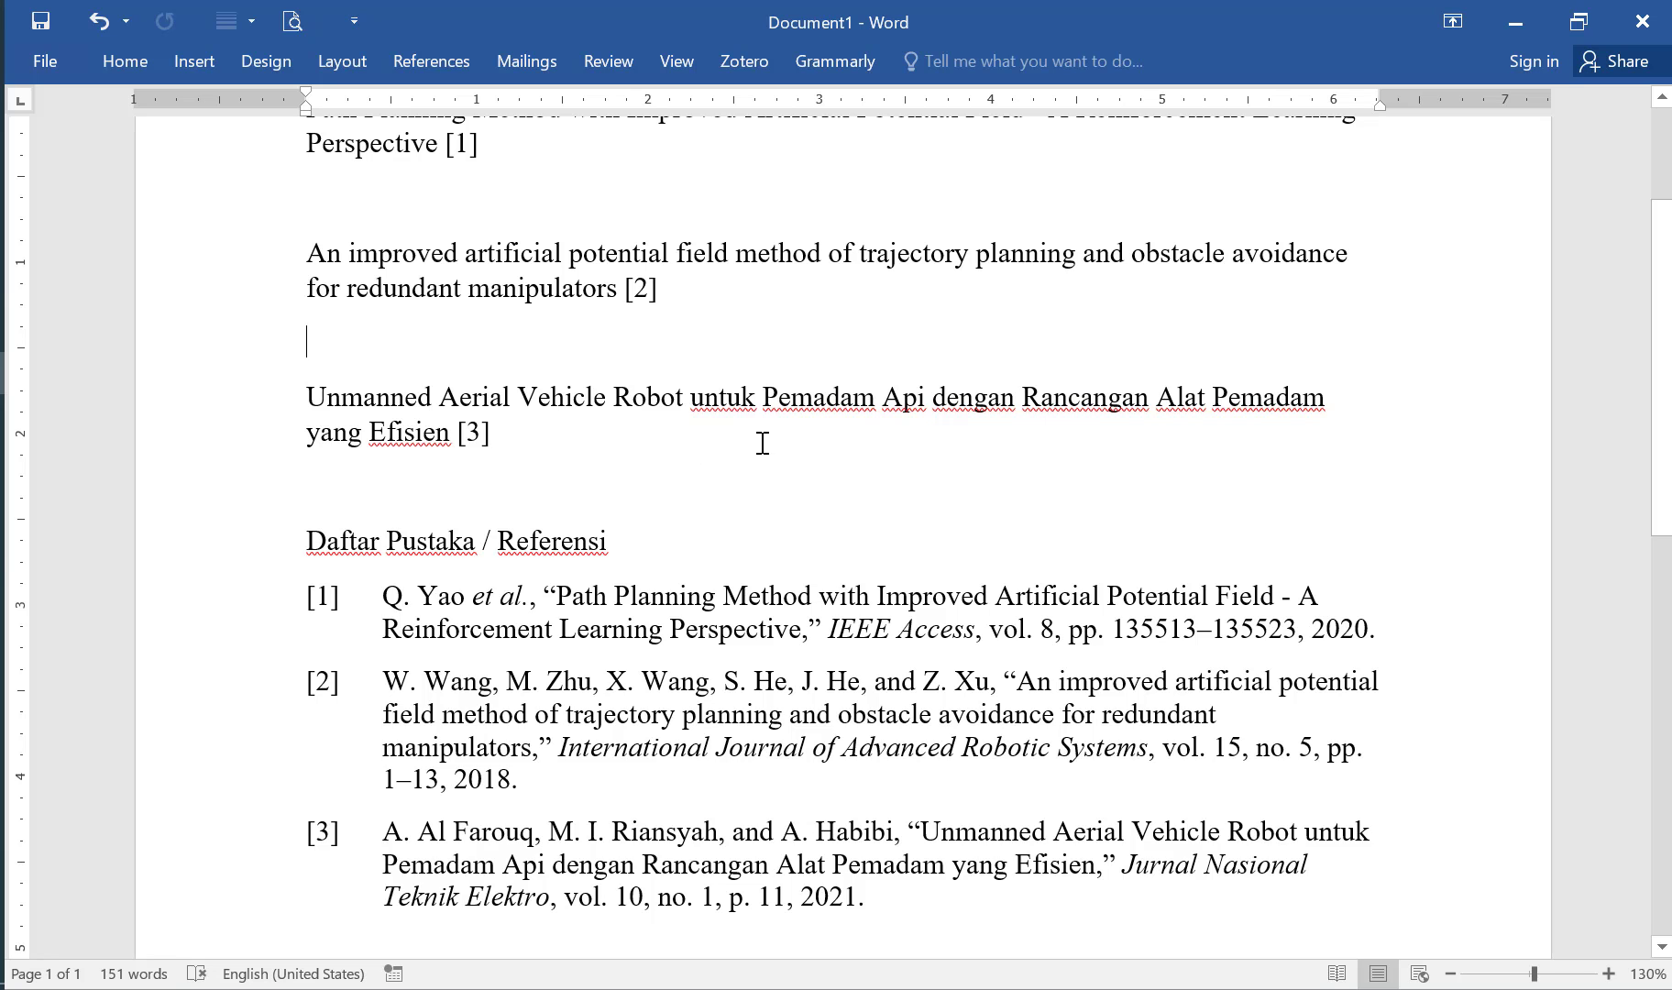
pyautogui.scroll(5, 785, 447)
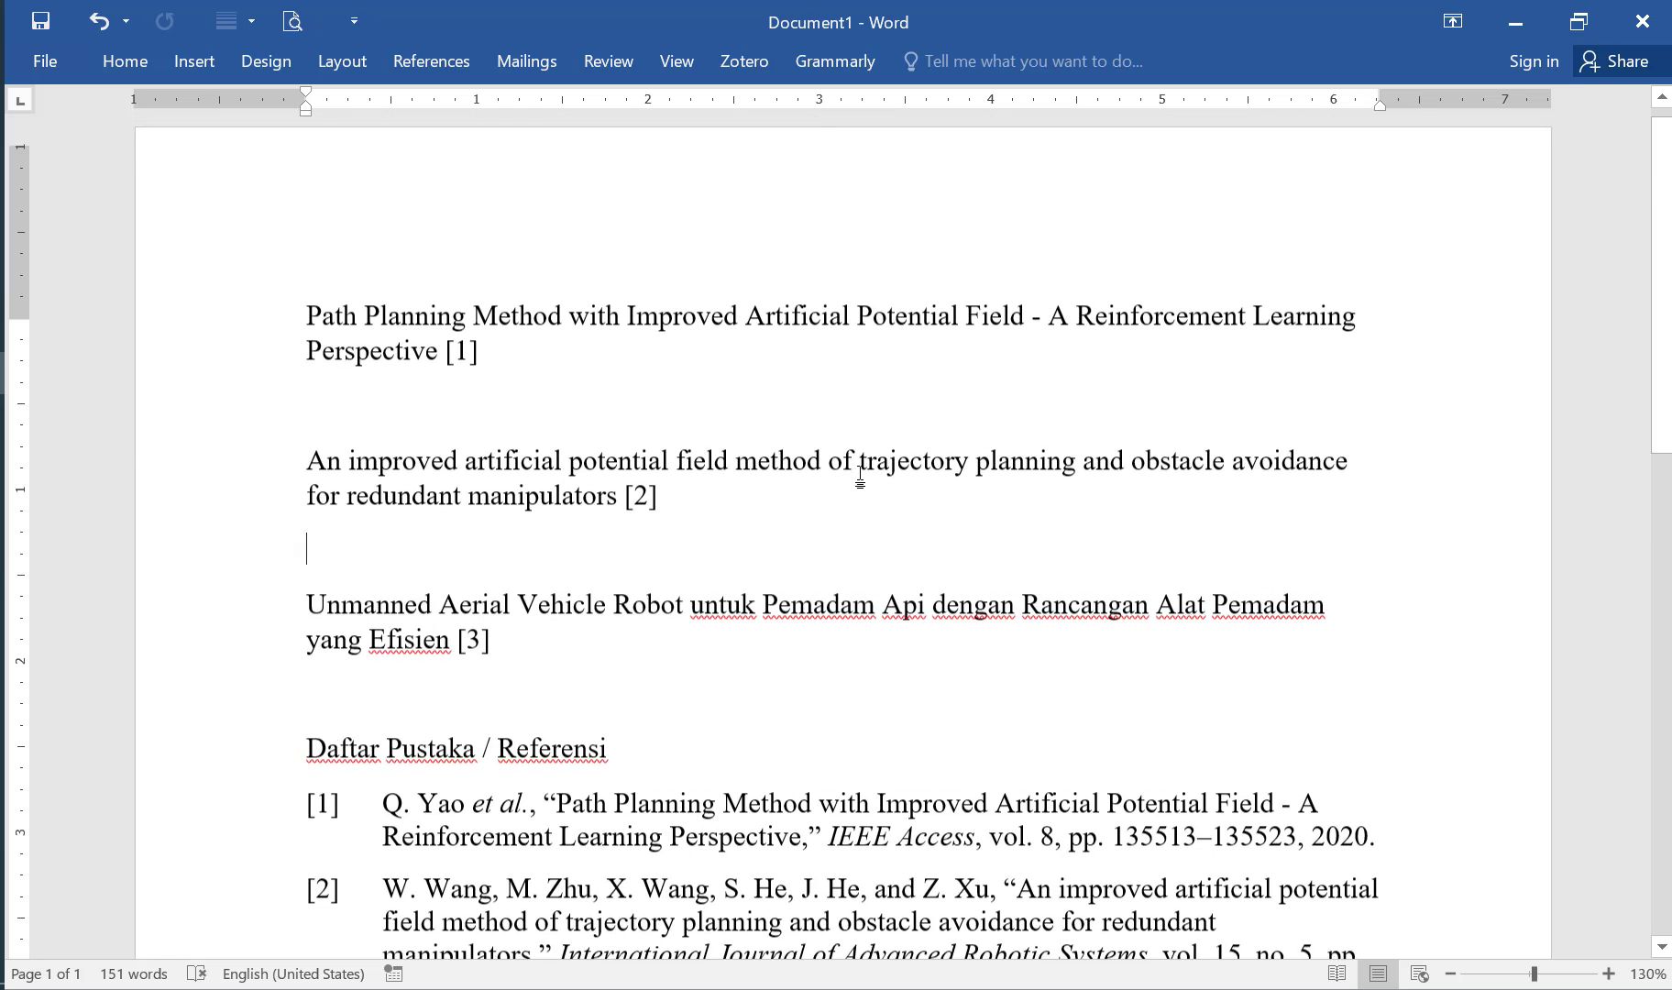